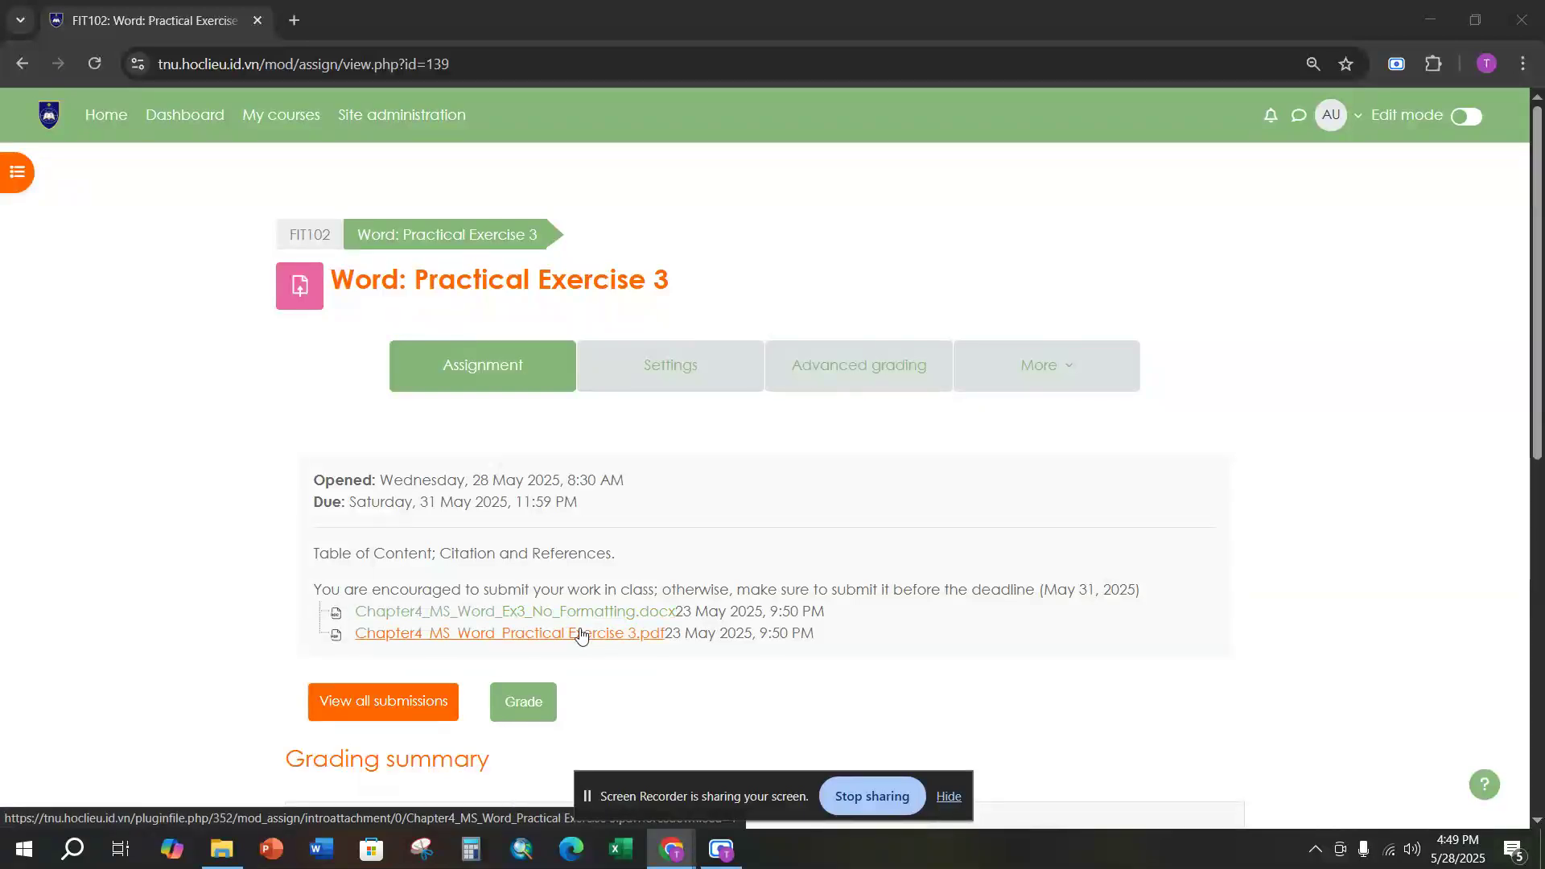
Download the Practical Exercise 3 PDF and the Chapter4_MS_Word_Ex3_No_Formatting.docx file from the assignment, and open the downloaded PDF.
click(581, 634)
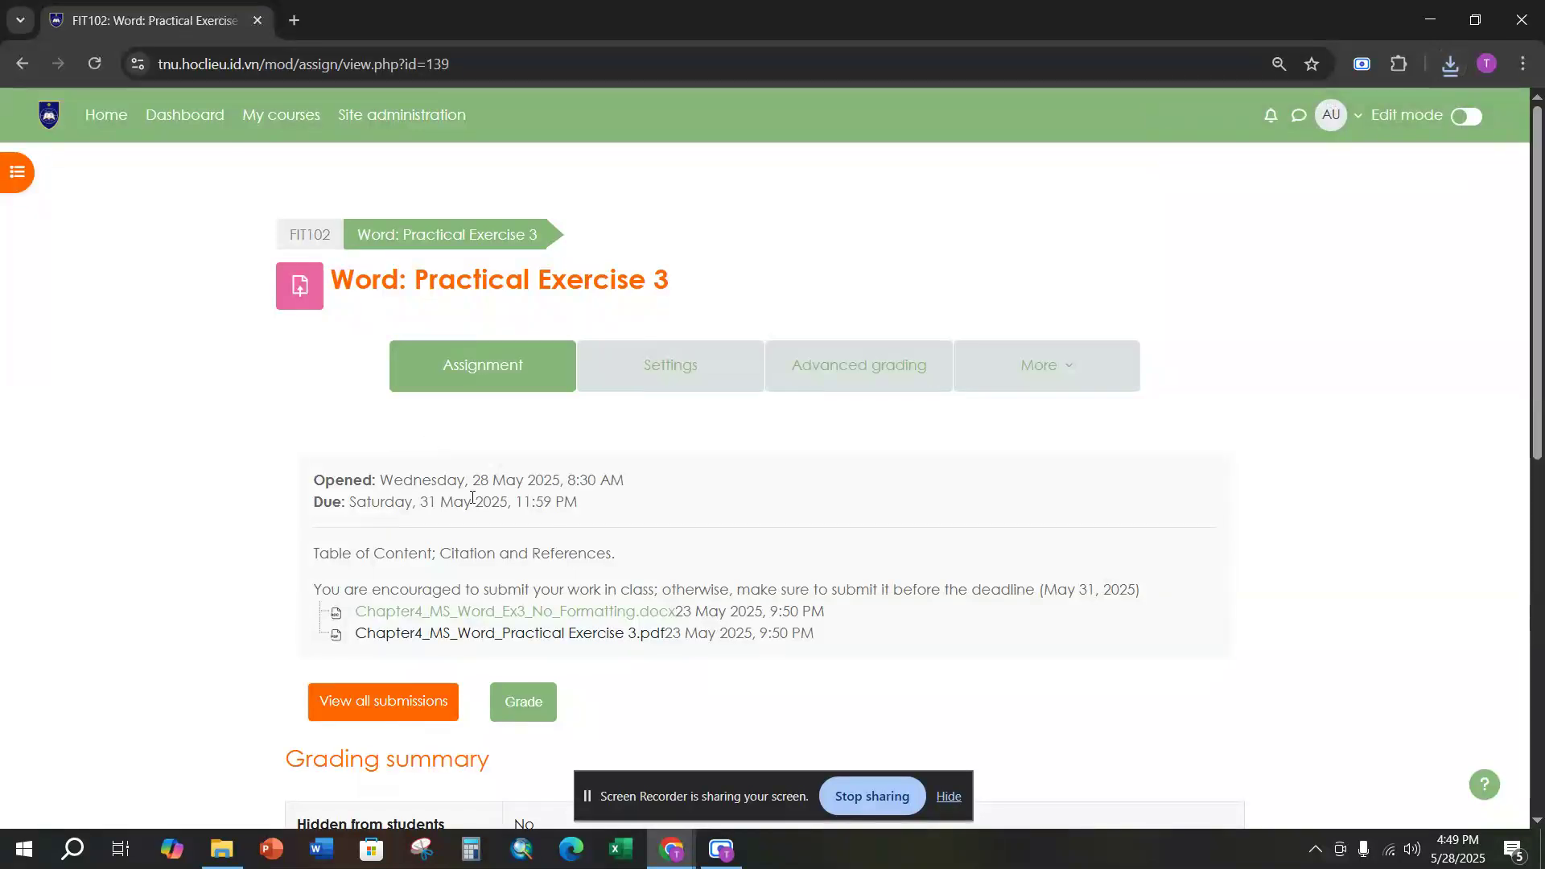
click(573, 608)
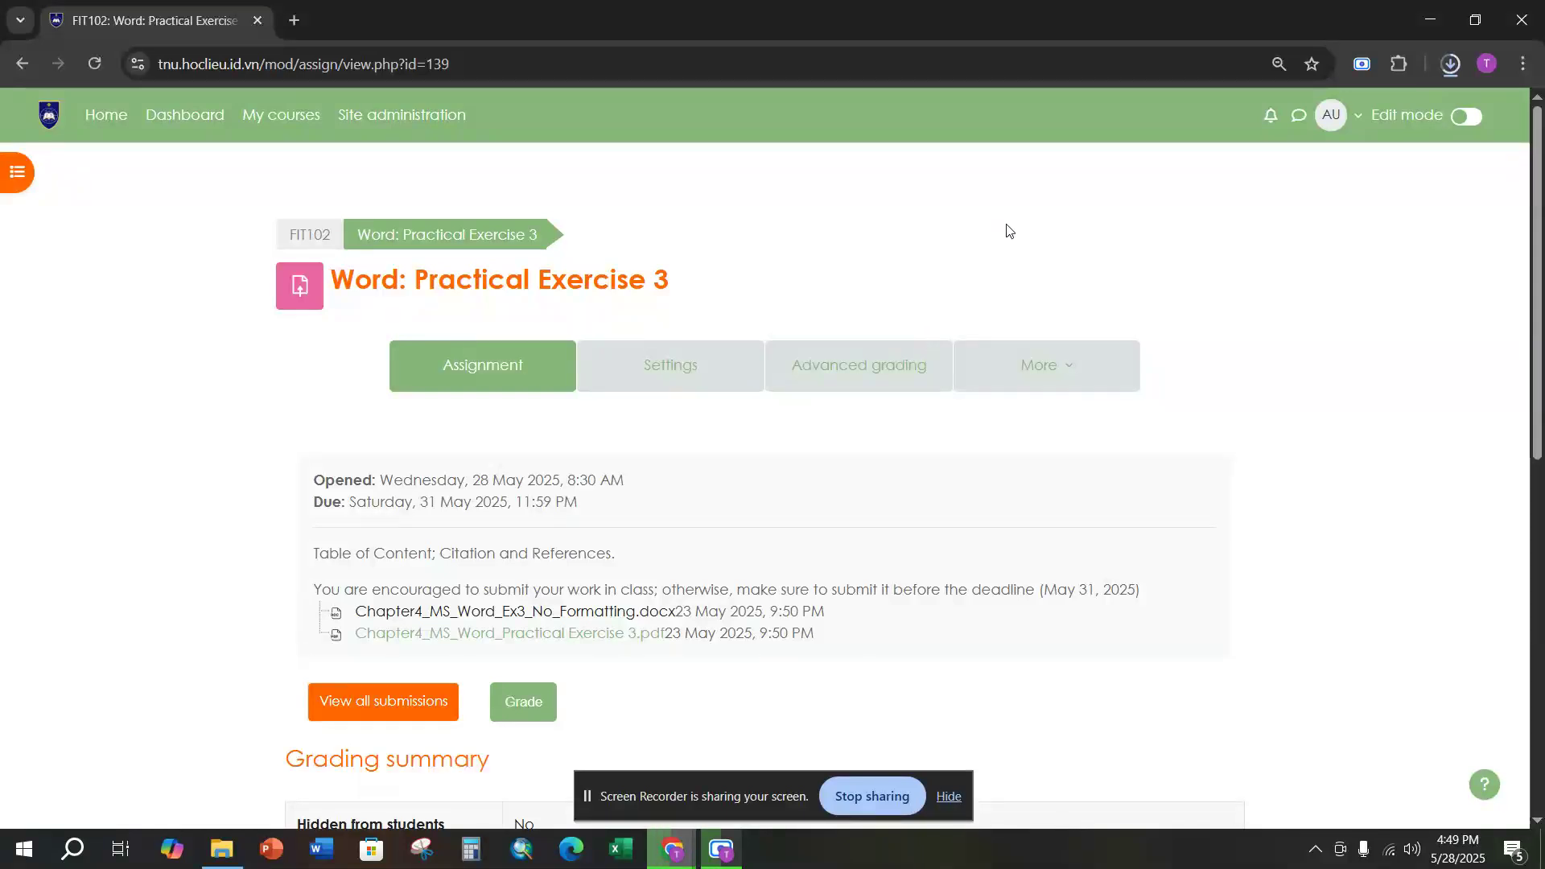
click(1449, 67)
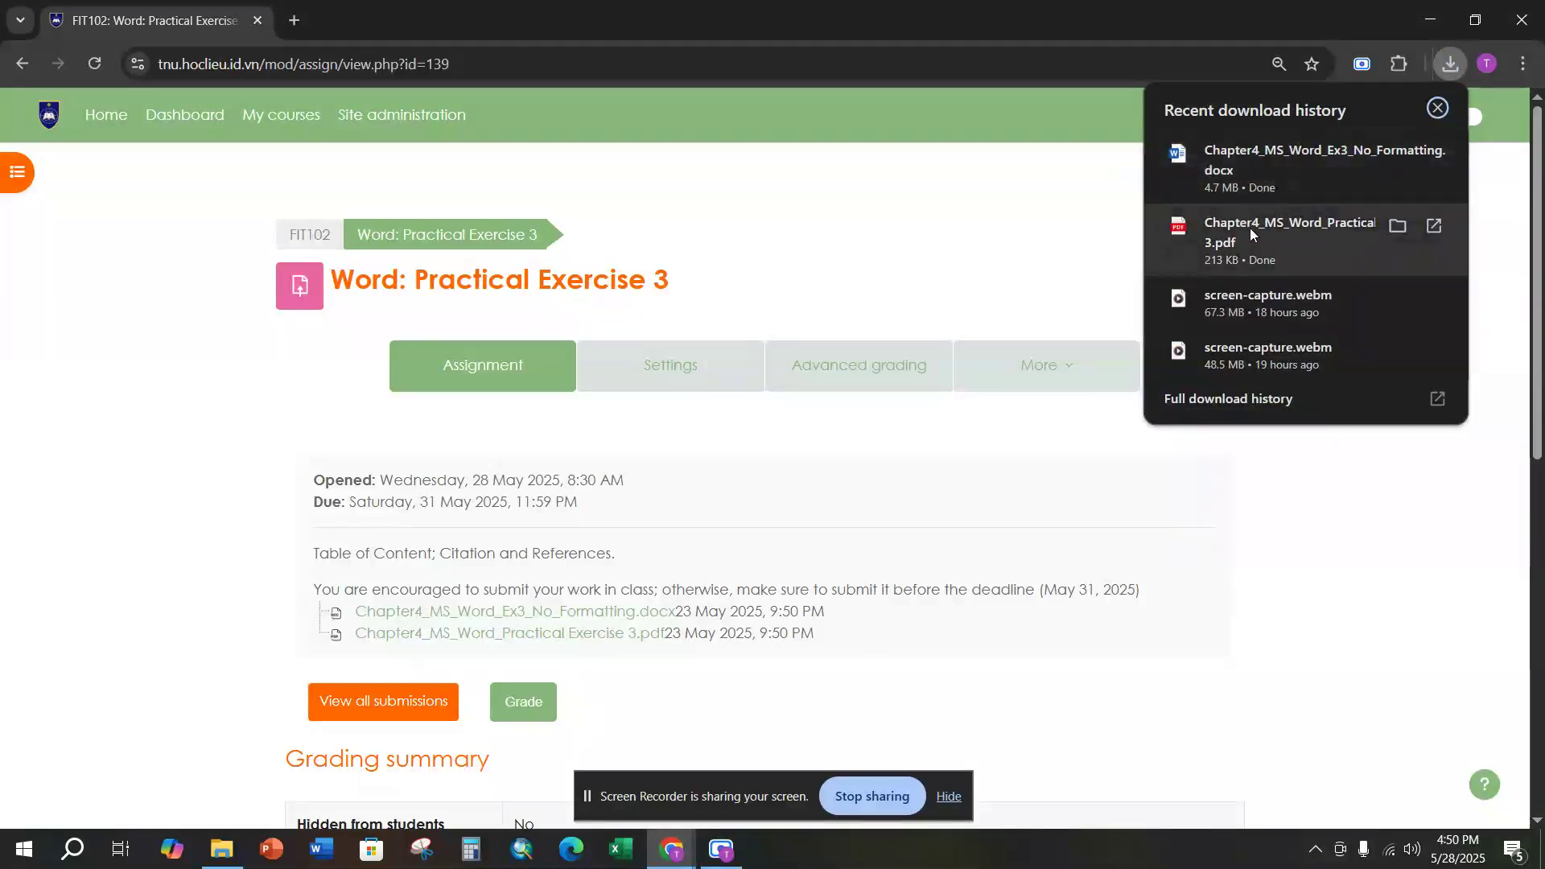
click(1249, 229)
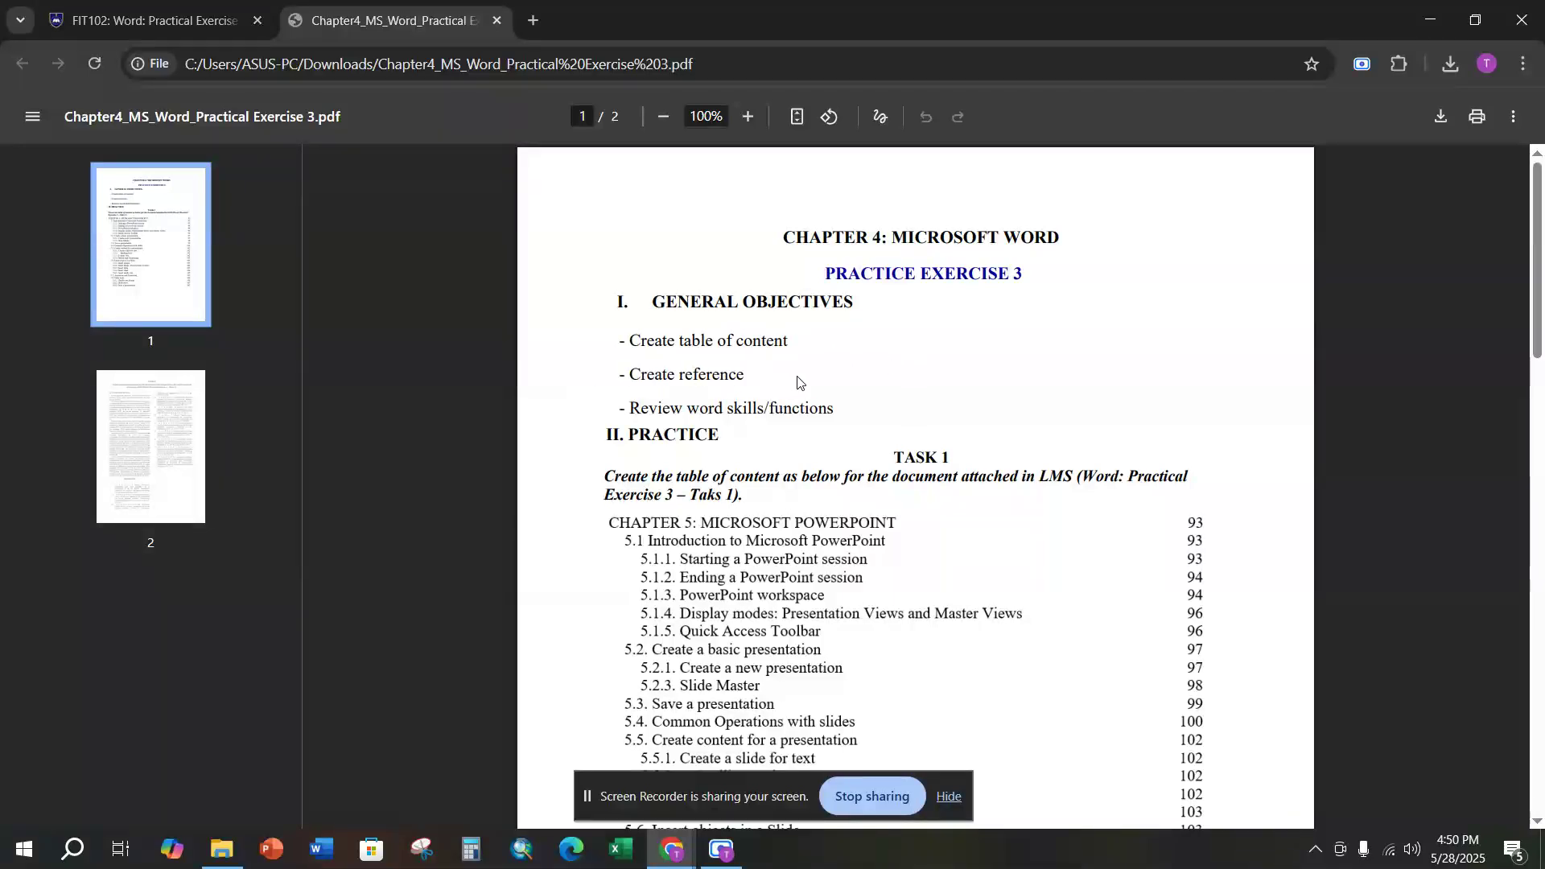
Read through both pages of the exercise PDF, examining the Task 1 table of contents and the Task 2 citation and reference sample.
scroll(895, 414, down, 4)
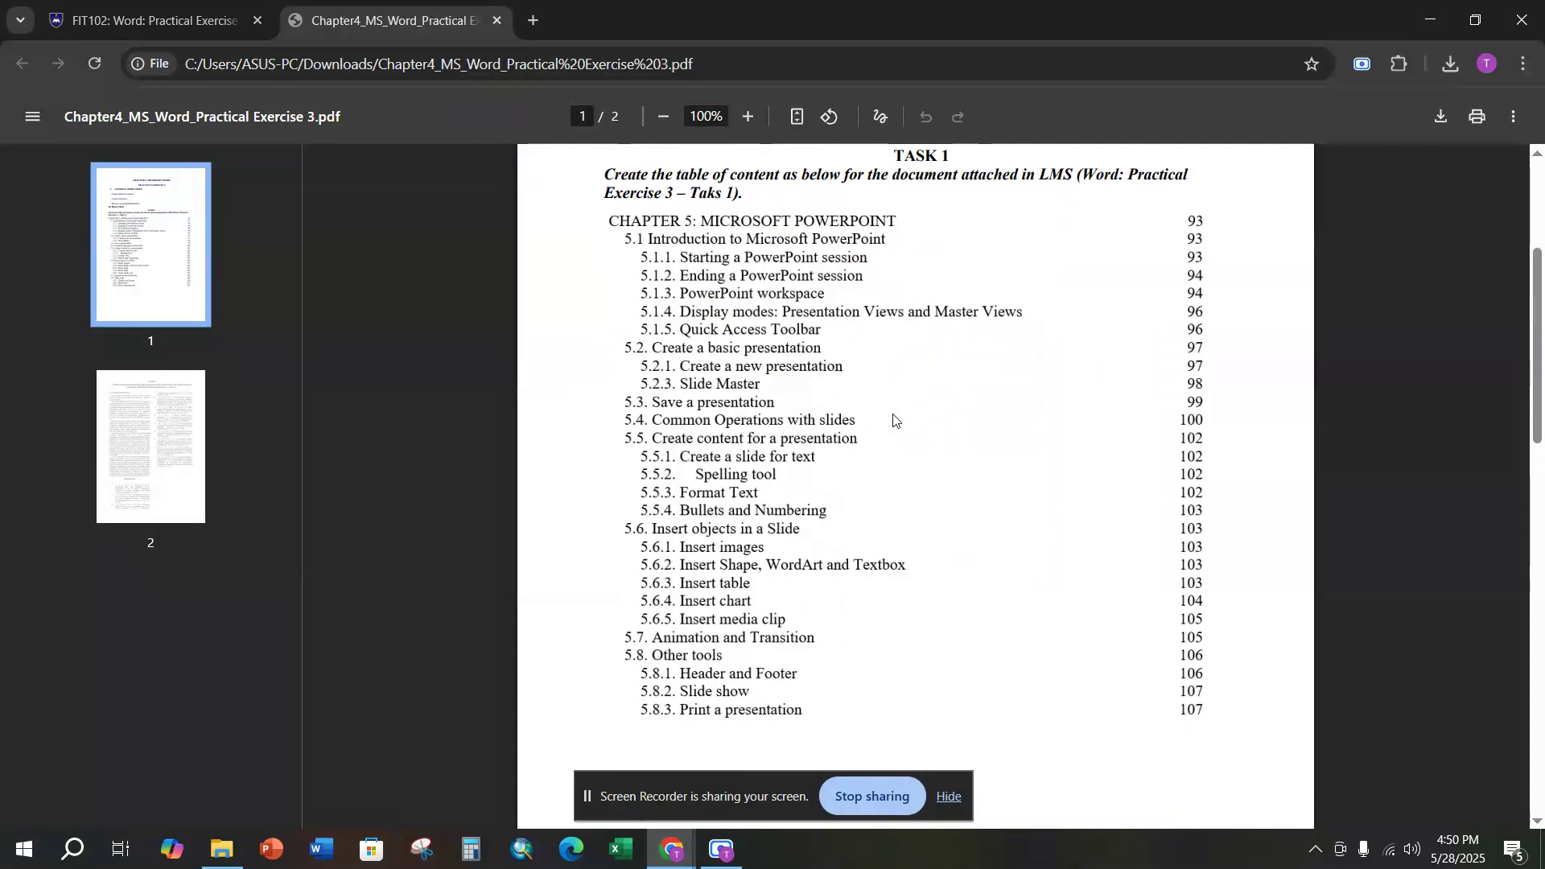
scroll(895, 418, up, 3)
scroll(892, 398, down, 1)
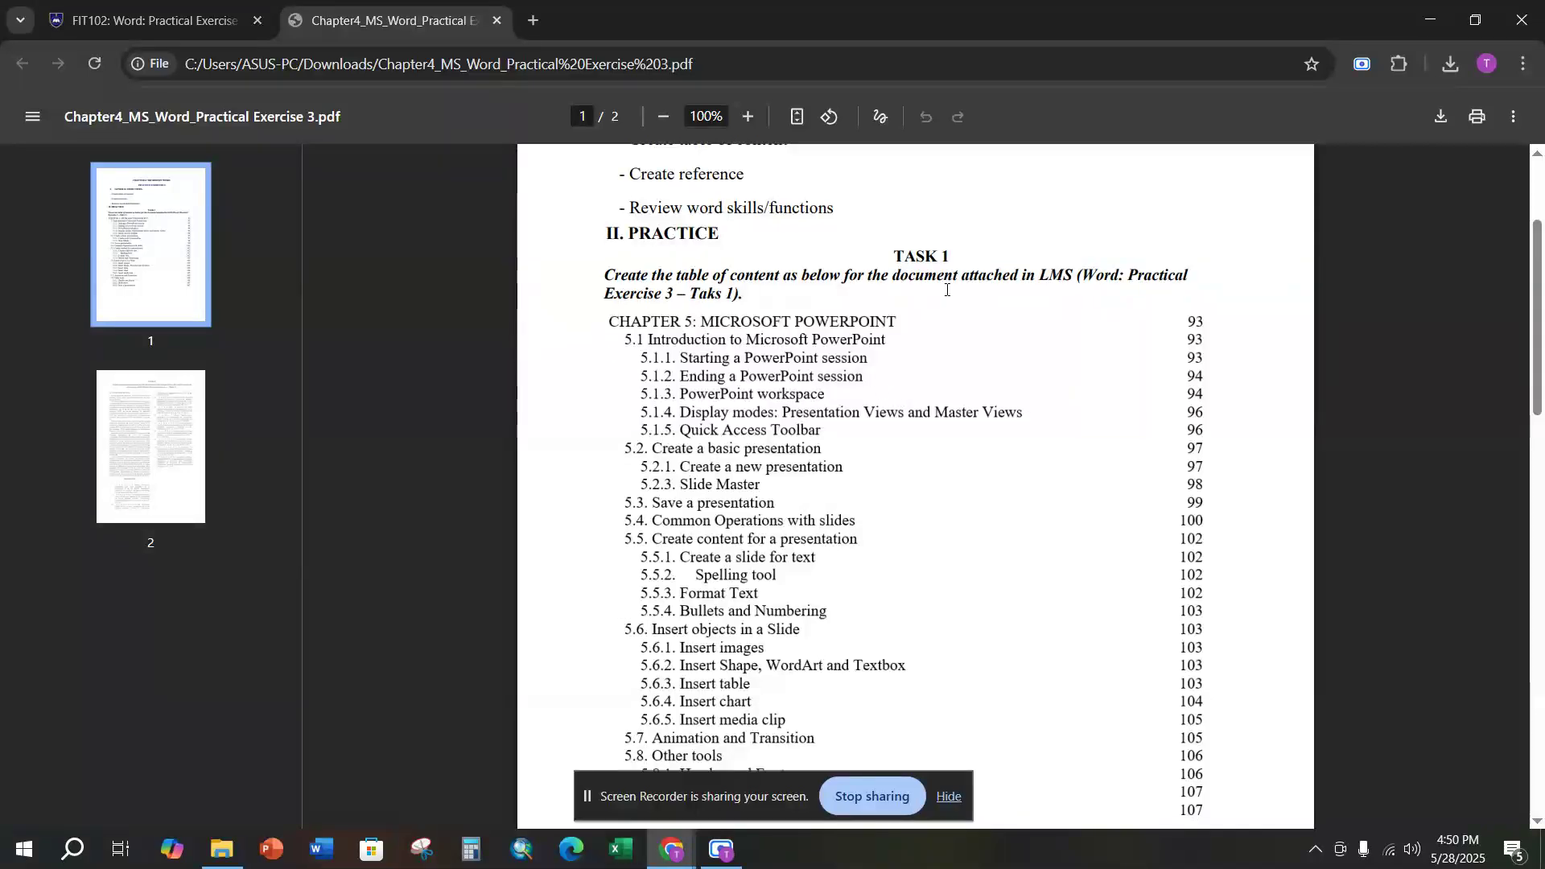
scroll(805, 386, down, 5)
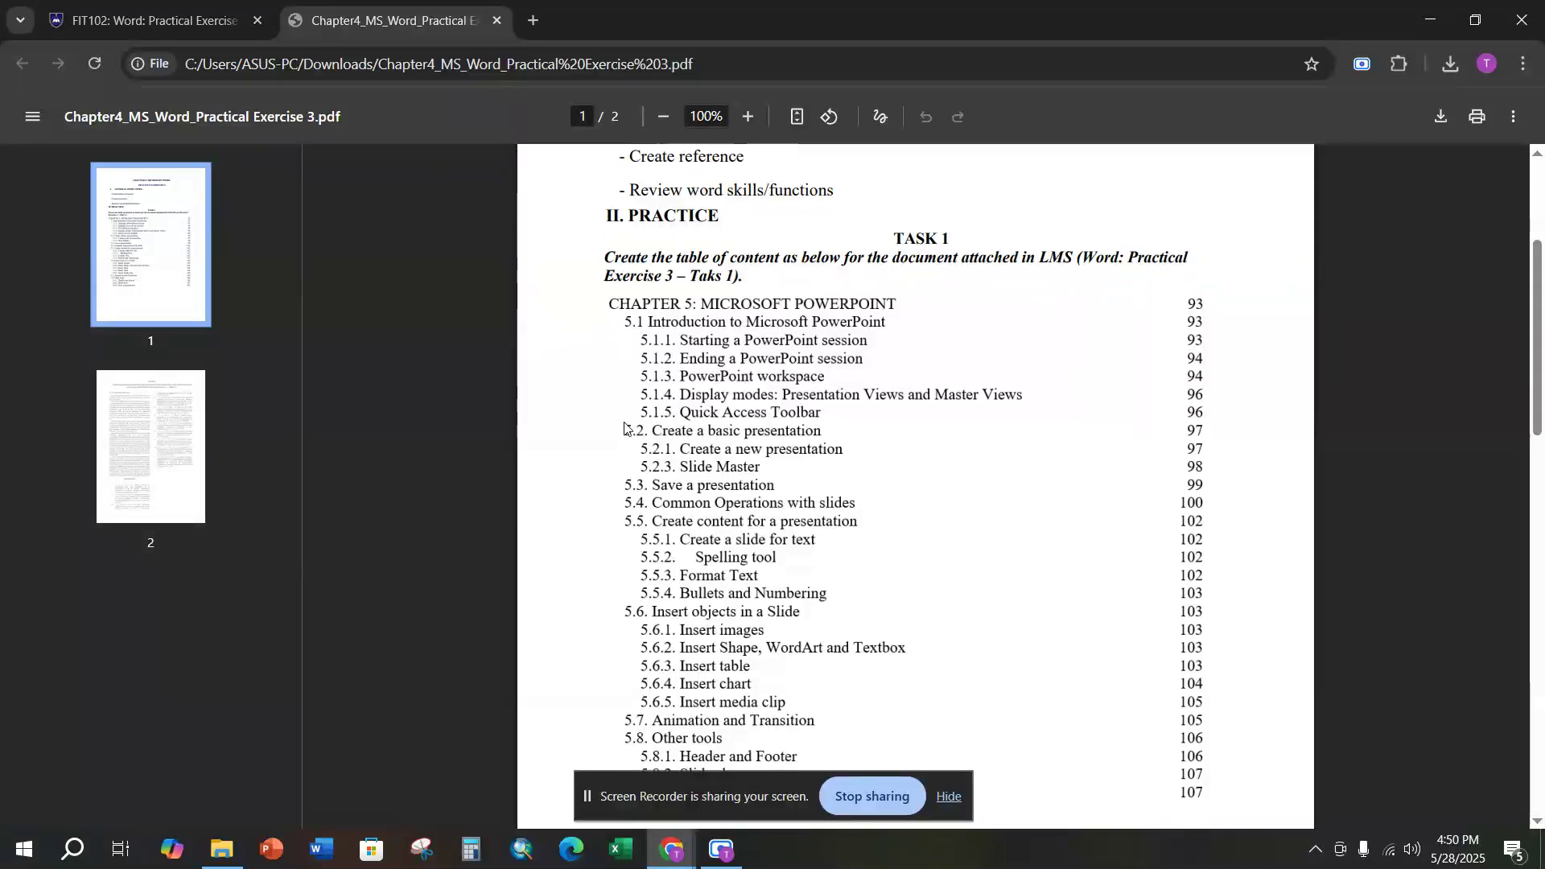
scroll(1087, 482, up, 4)
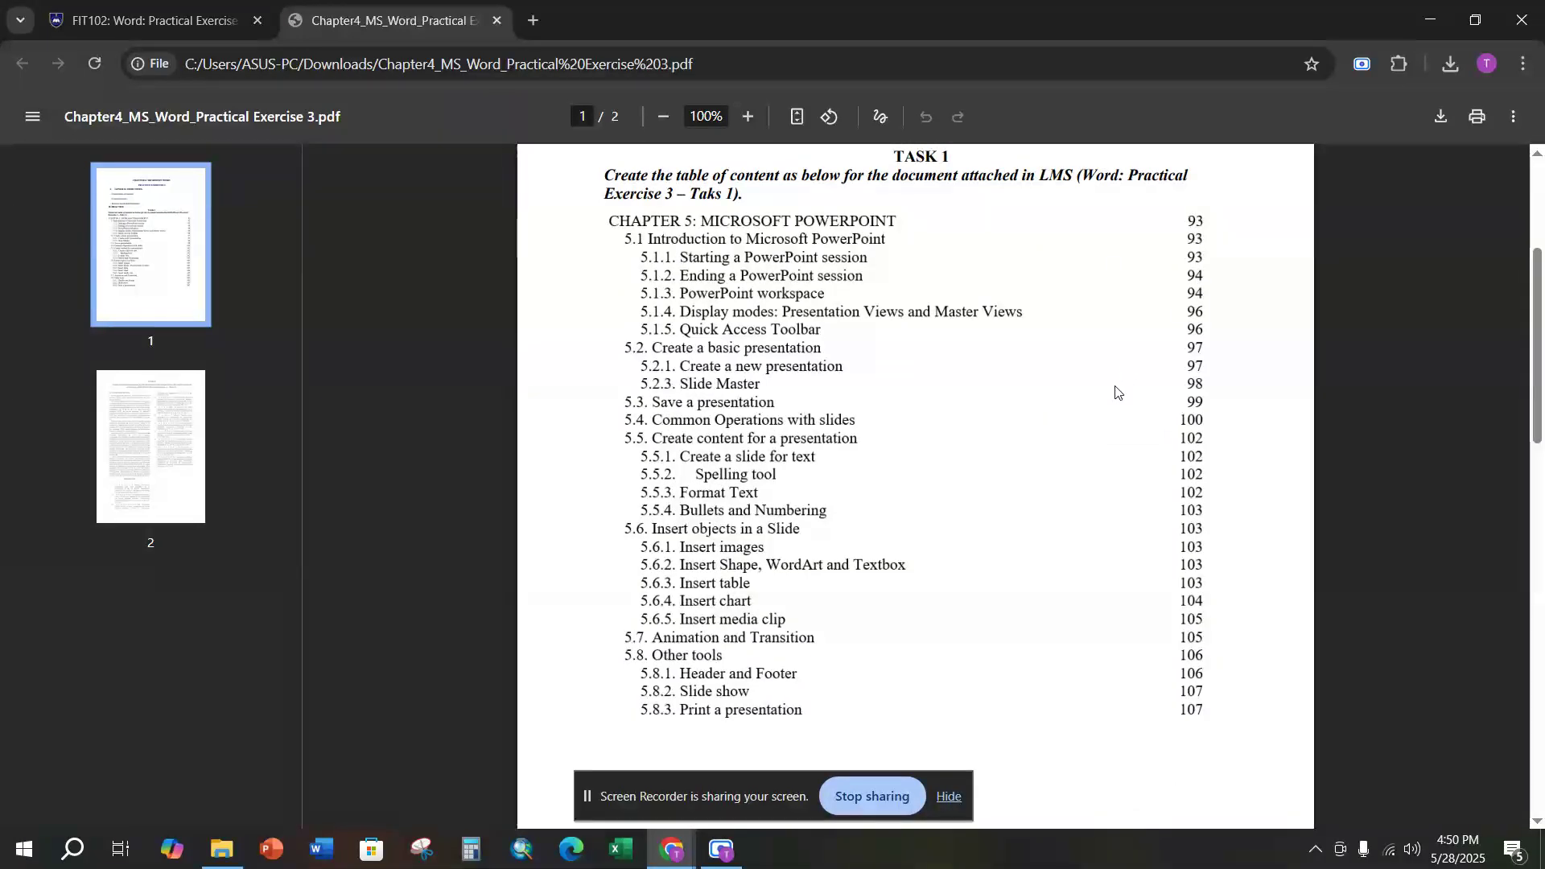
scroll(1099, 450, down, 6)
scroll(1098, 457, down, 4)
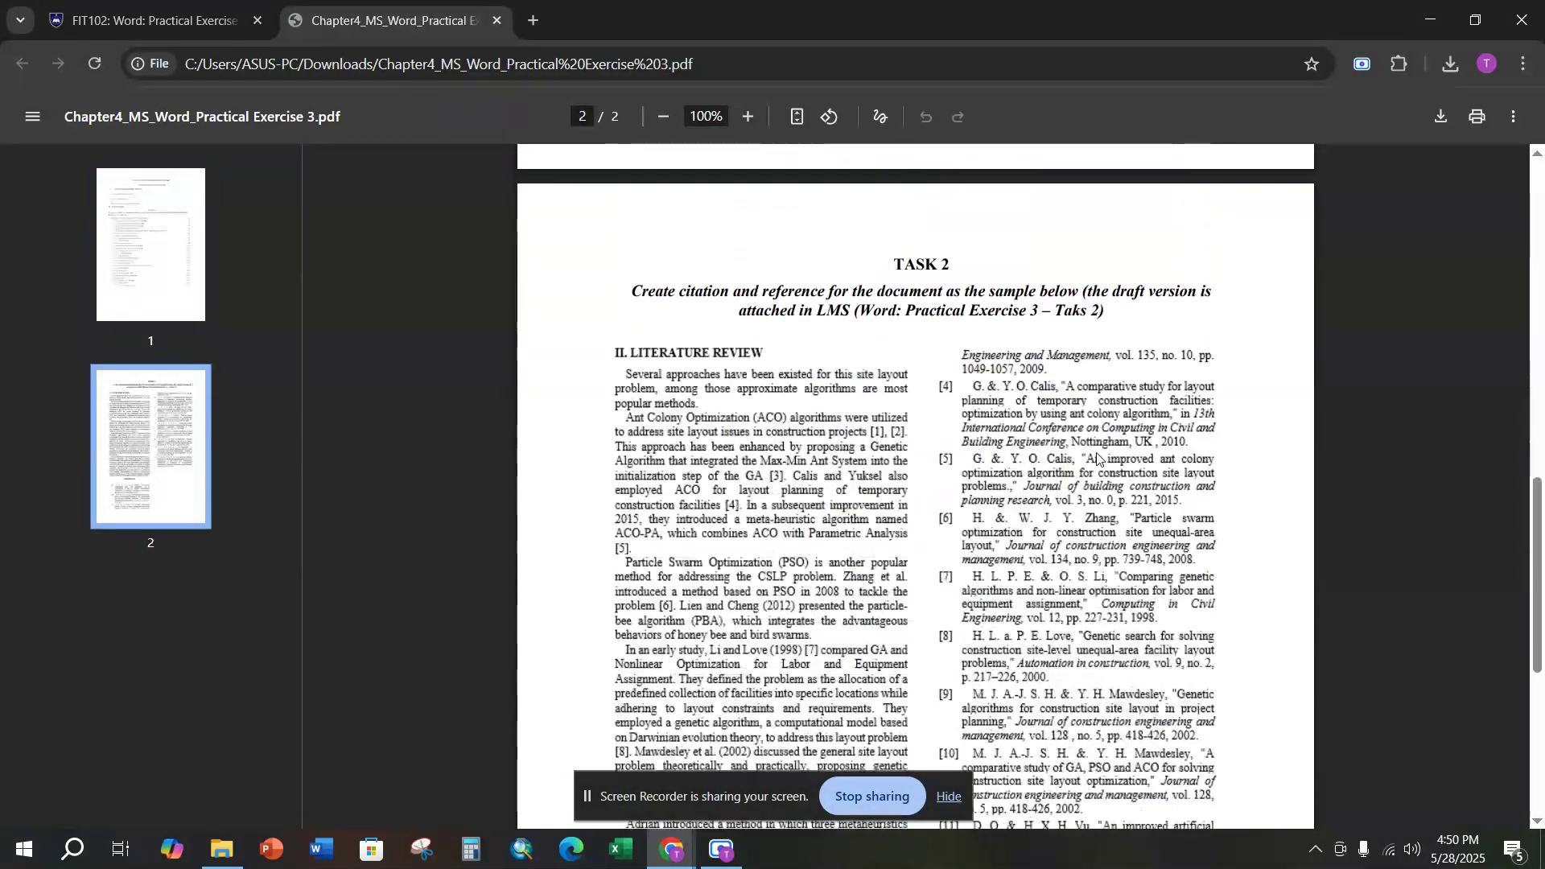
scroll(1097, 458, down, 5)
scroll(946, 370, up, 5)
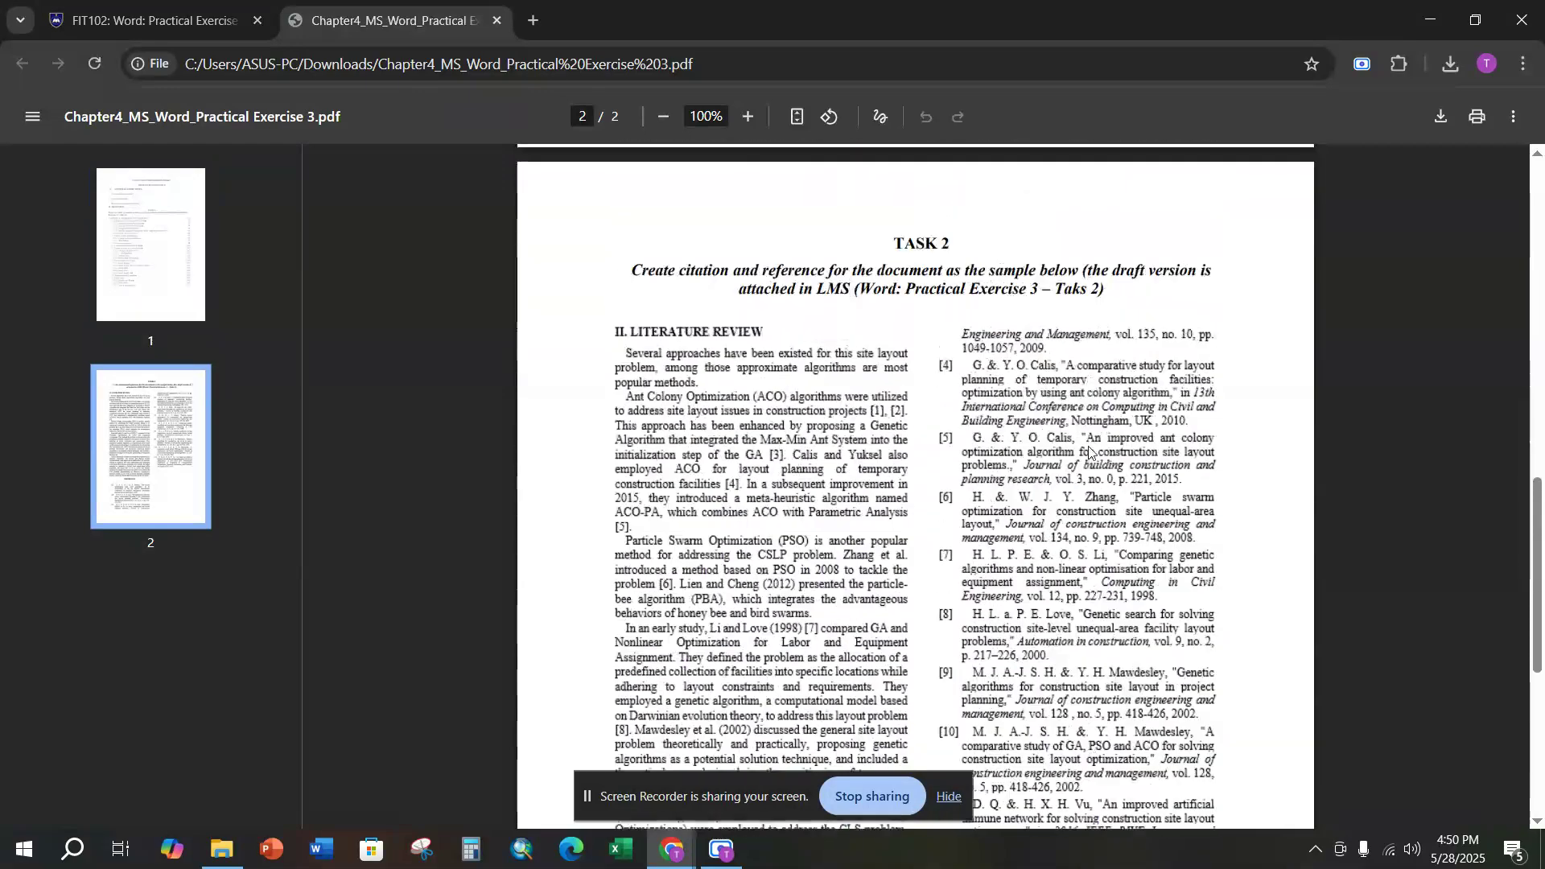
scroll(1129, 605, up, 15)
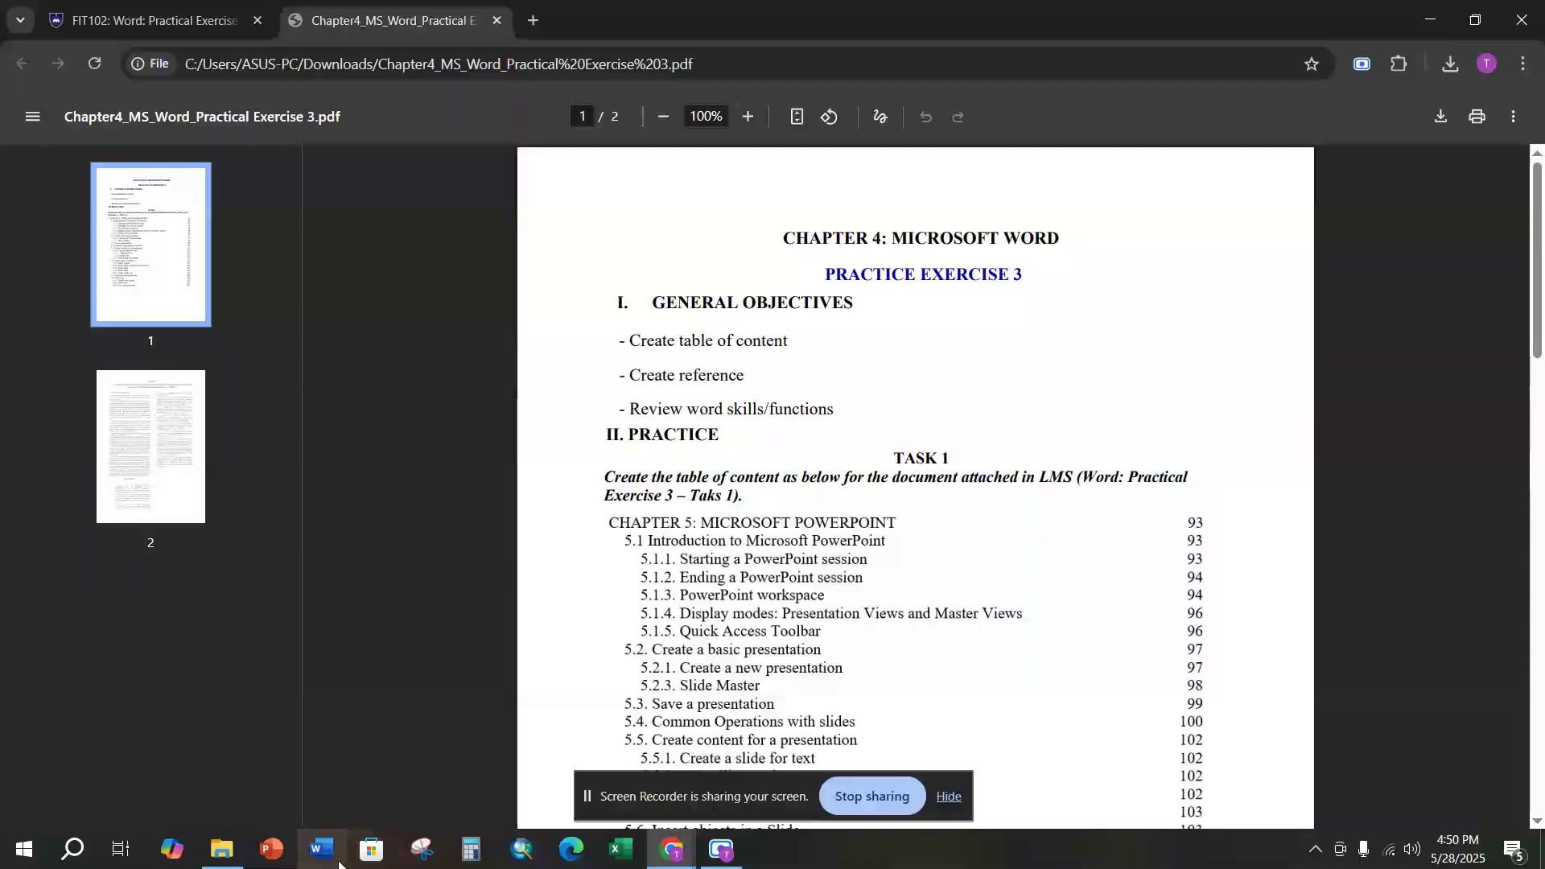
Open the downloaded Chapter4_MS_Word_Ex3_No_Formatting.docx in Word and enable editing.
click(1451, 66)
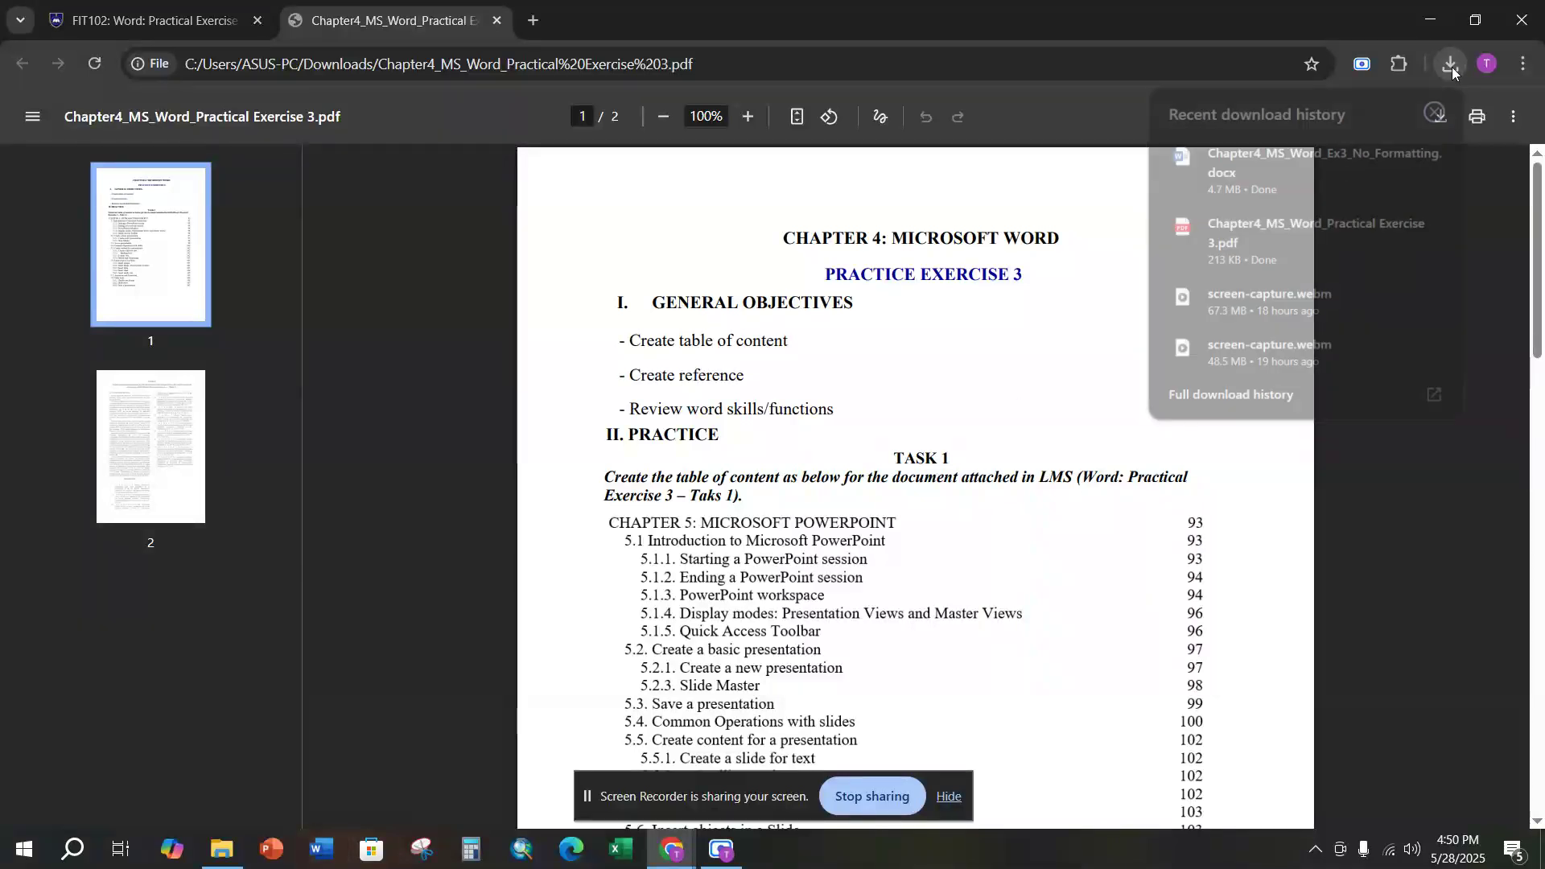
click(1285, 169)
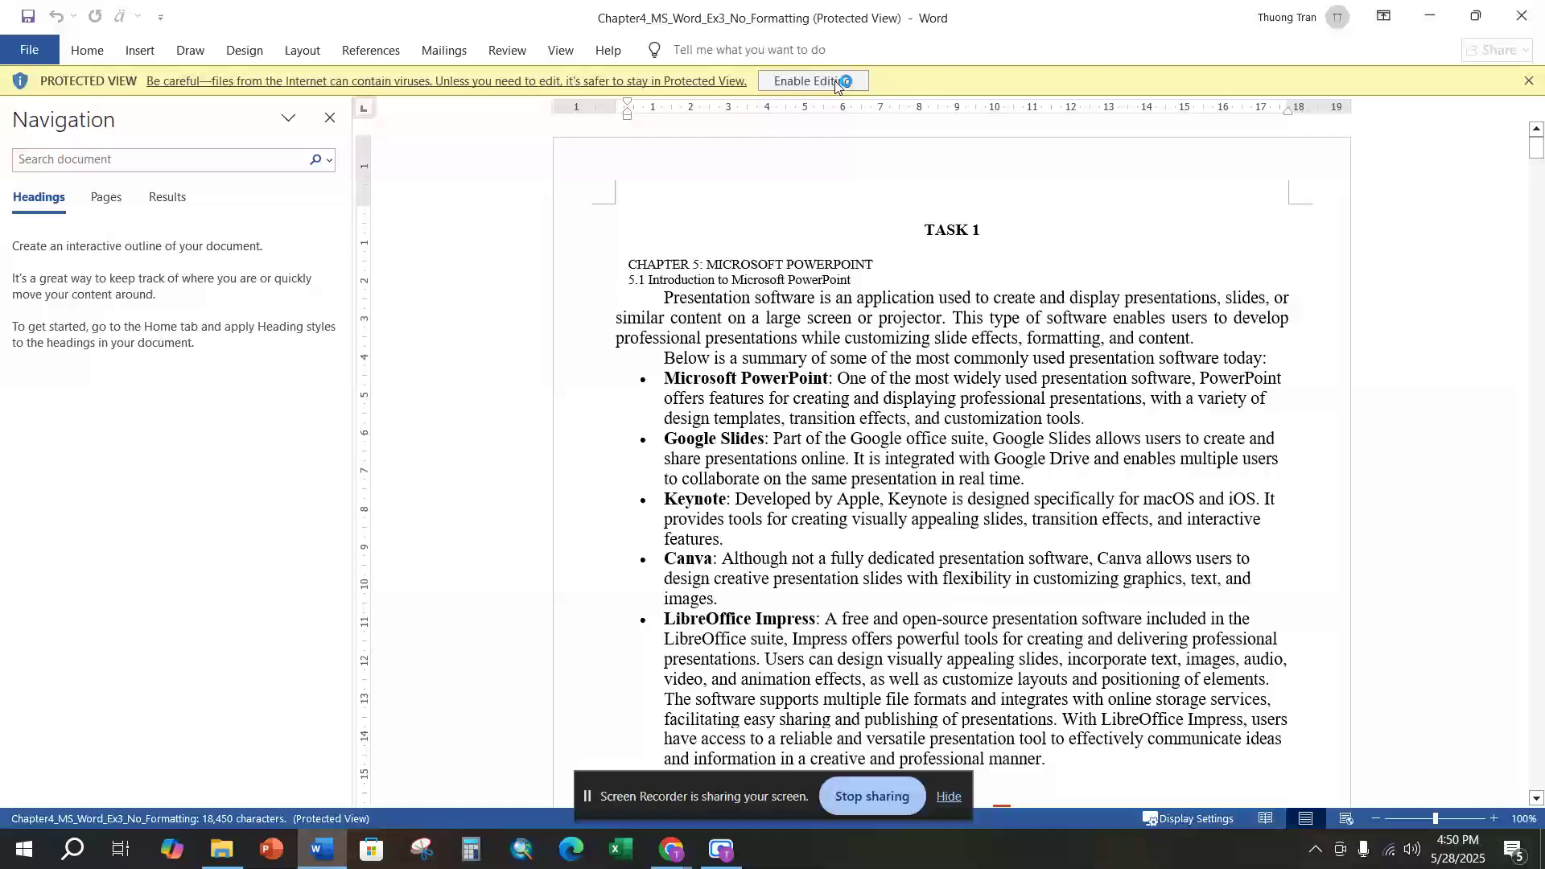
click(834, 82)
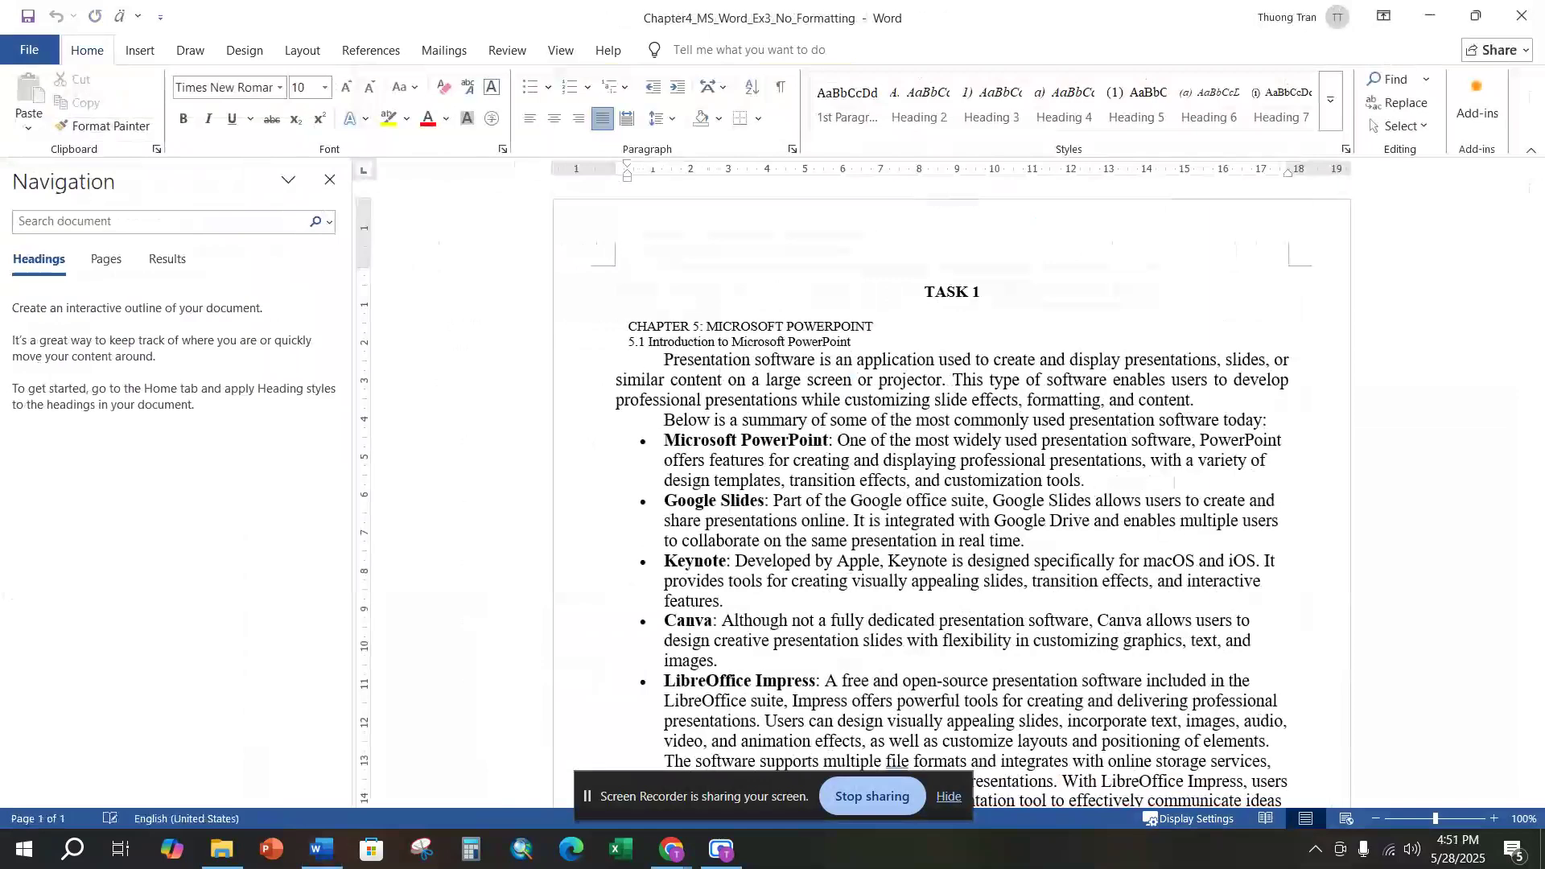
click(998, 476)
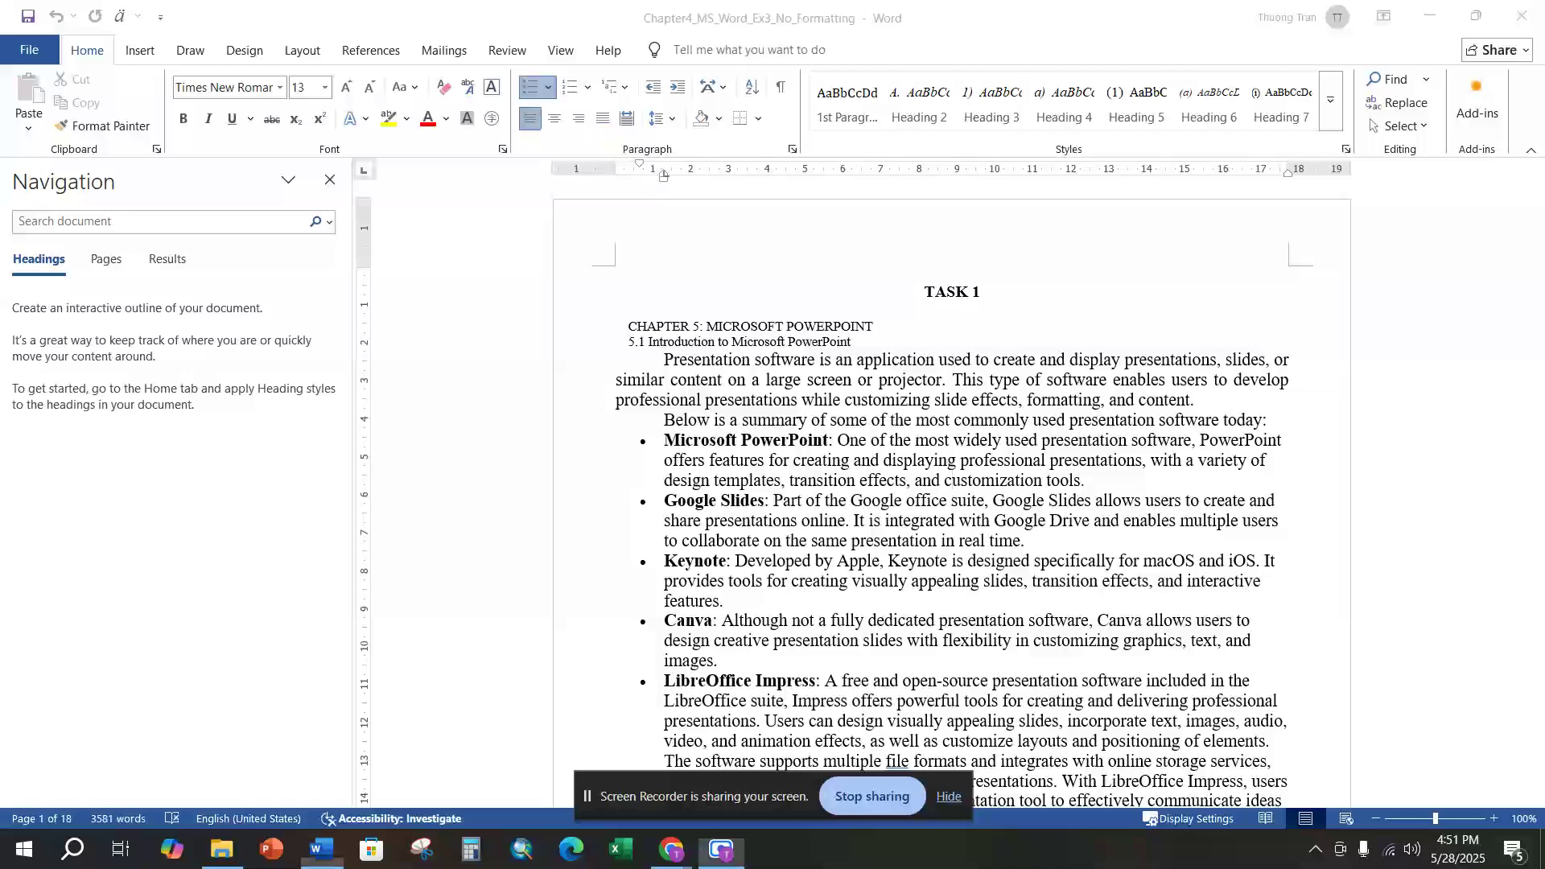
Extend the title on the first page to read "TASK 1: CREATE TABLE OF CONTENT".
click(991, 295)
text(: Cre)
key(BackSpace)
key(BackSpace)
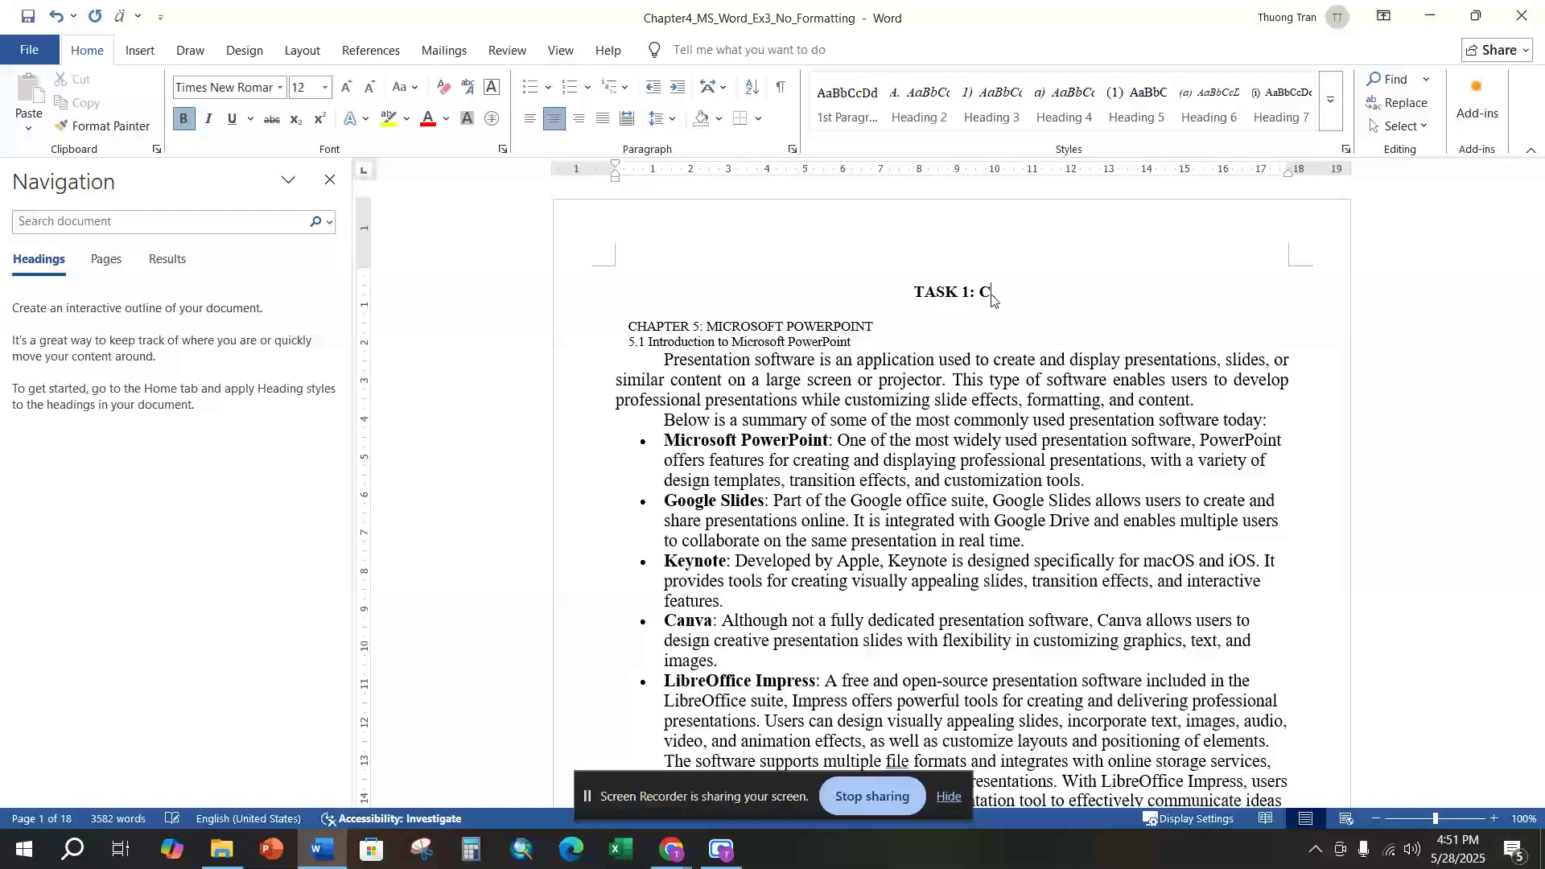
key(Caps_Lock)
text(REATE TAB)
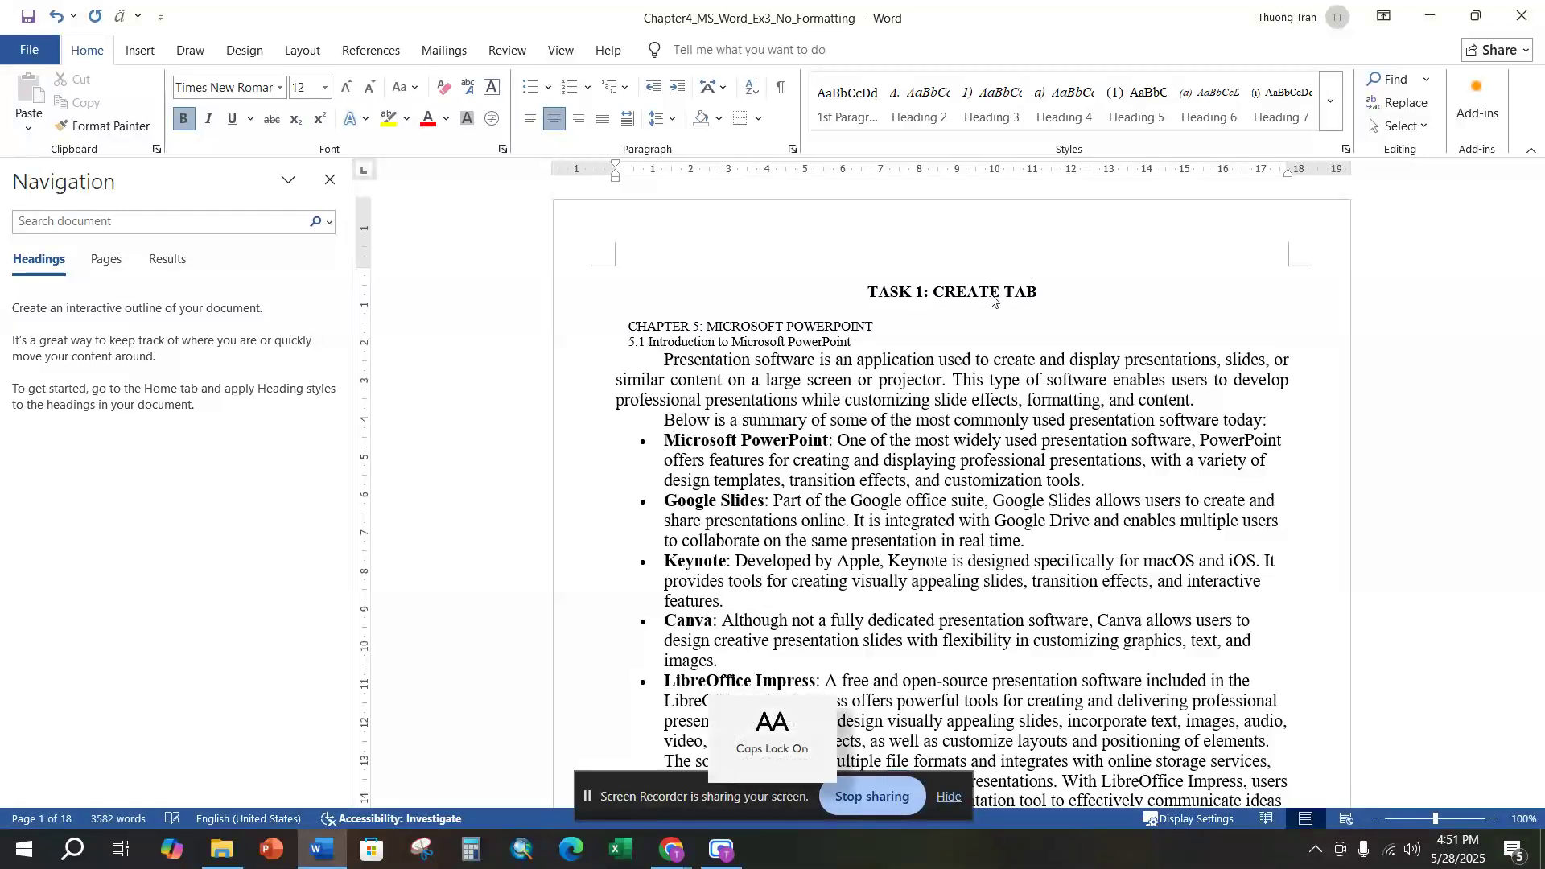
text(LE OF C)
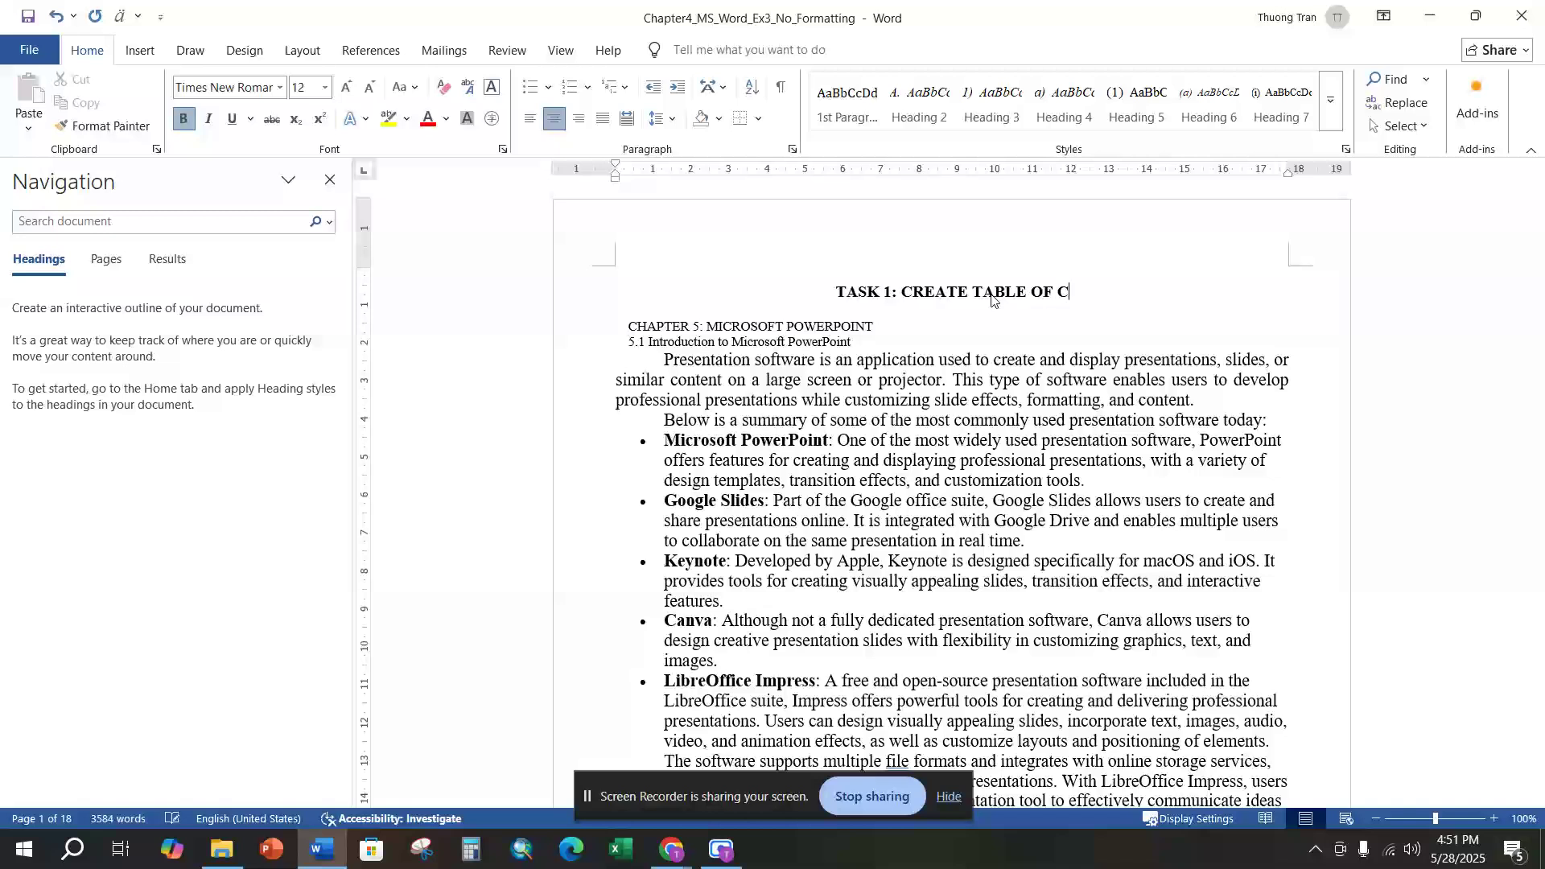
text(INT)
key(BackSpace)
key(BackSpace)
key(BackSpace)
text(ON)
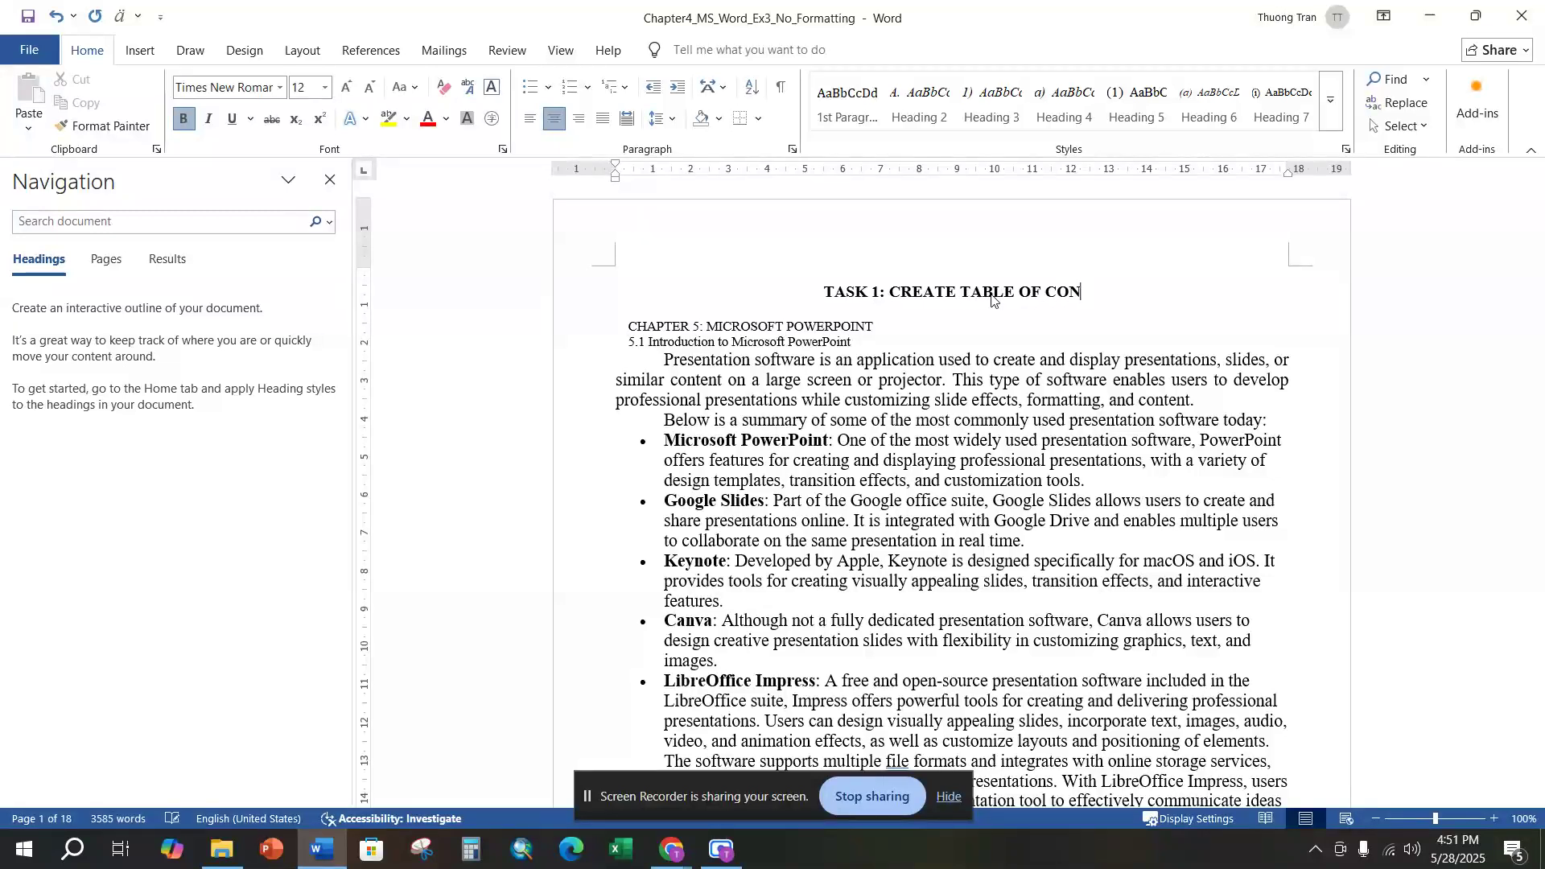
text(TENT)
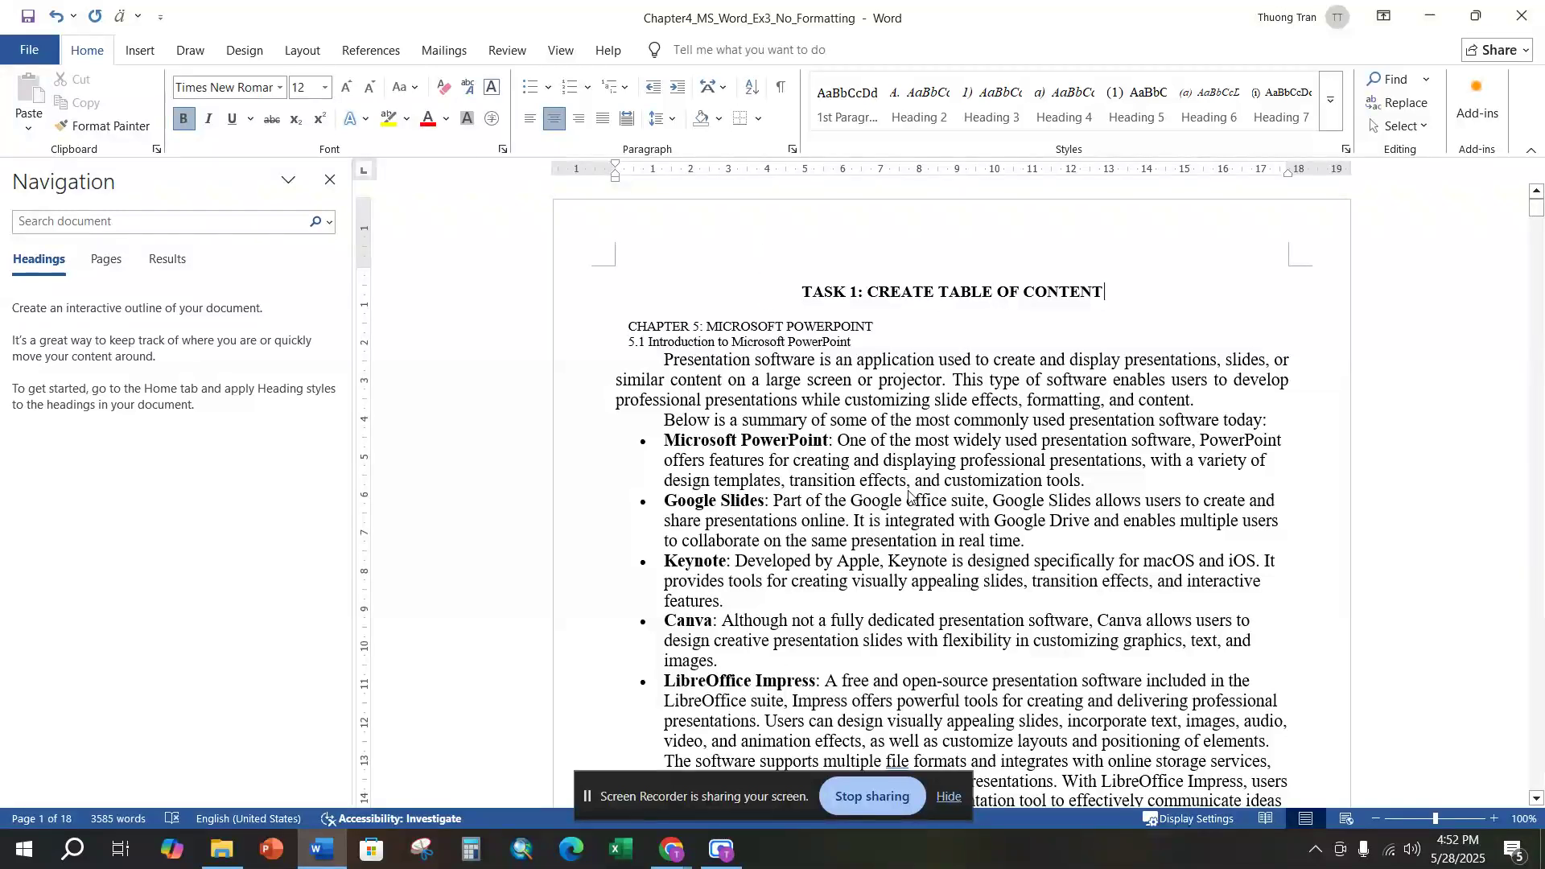
Close the Navigation pane and return to the document's body text.
click(799, 457)
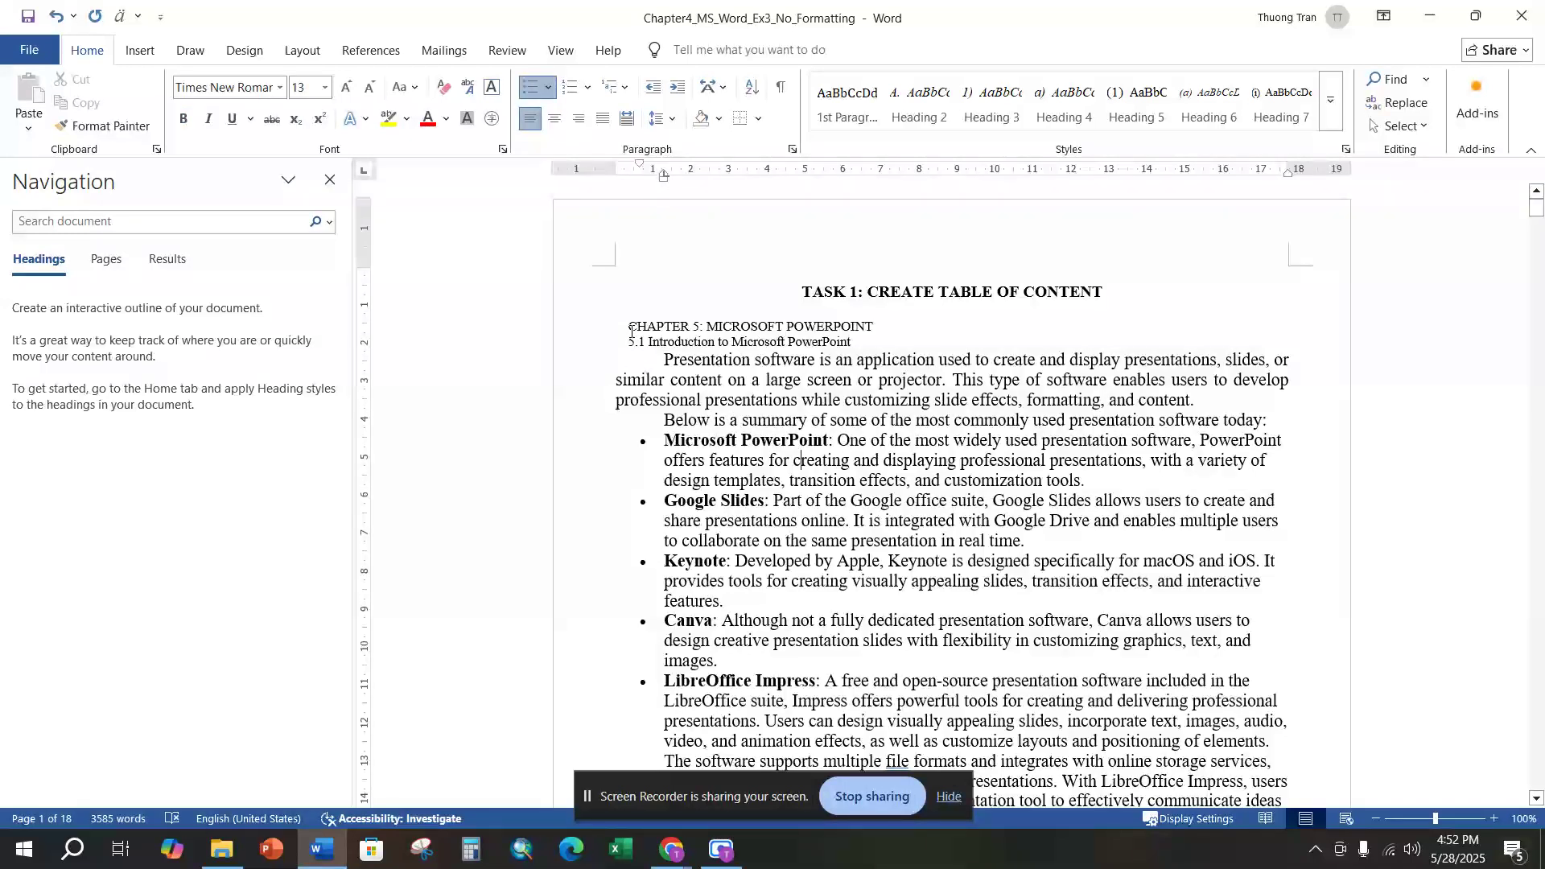
click(330, 180)
click(731, 359)
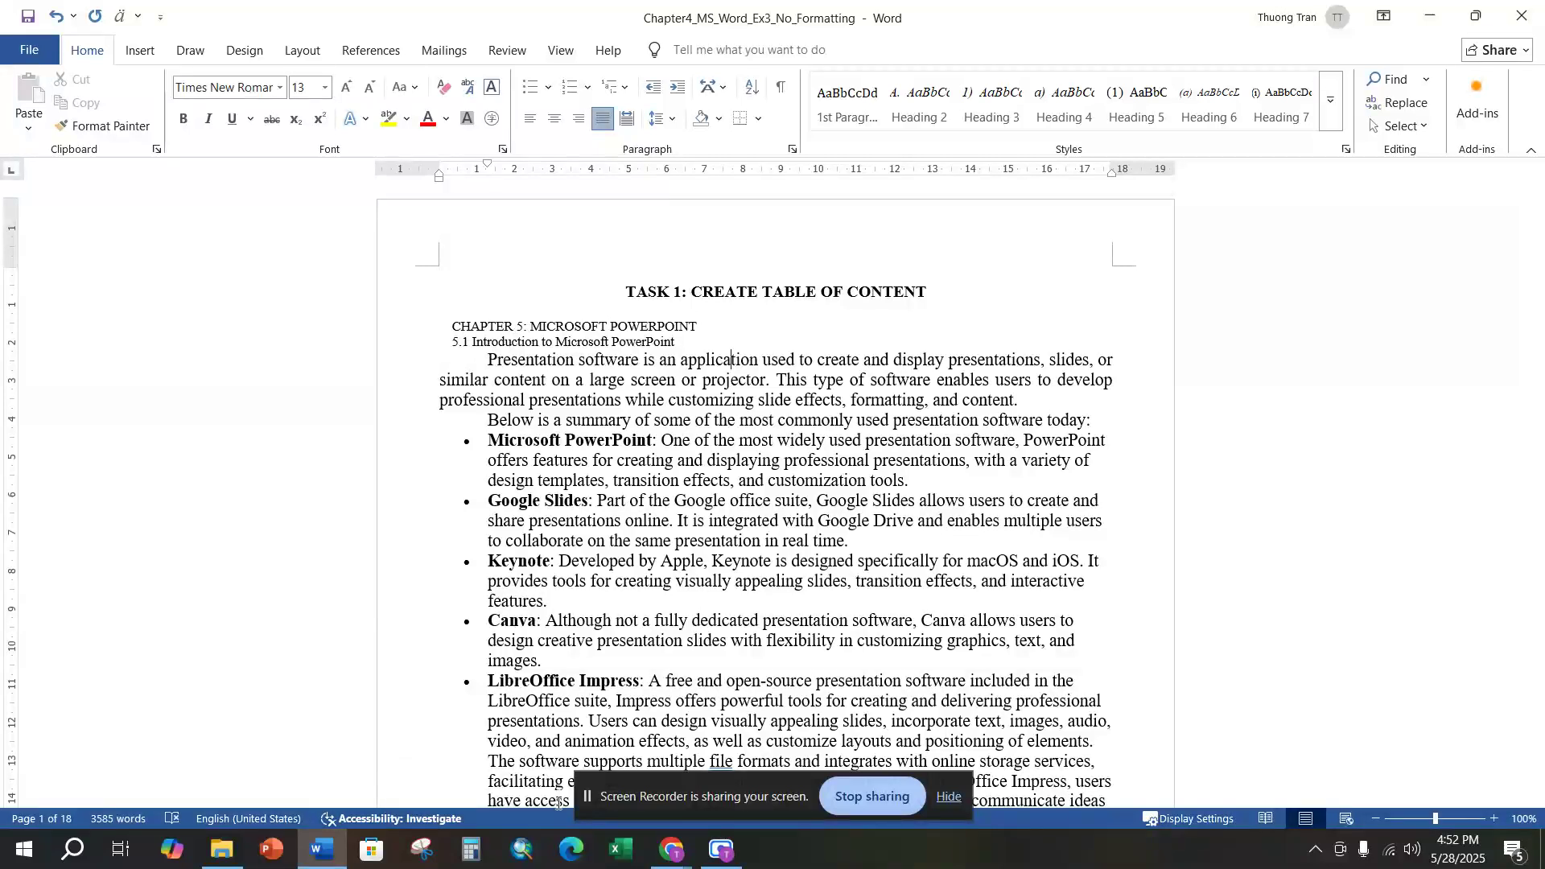
Switch to the exercise PDF in Chrome, examine the heading levels of the Task 1 sample table of contents, and return to Word.
mouse_move(676, 862)
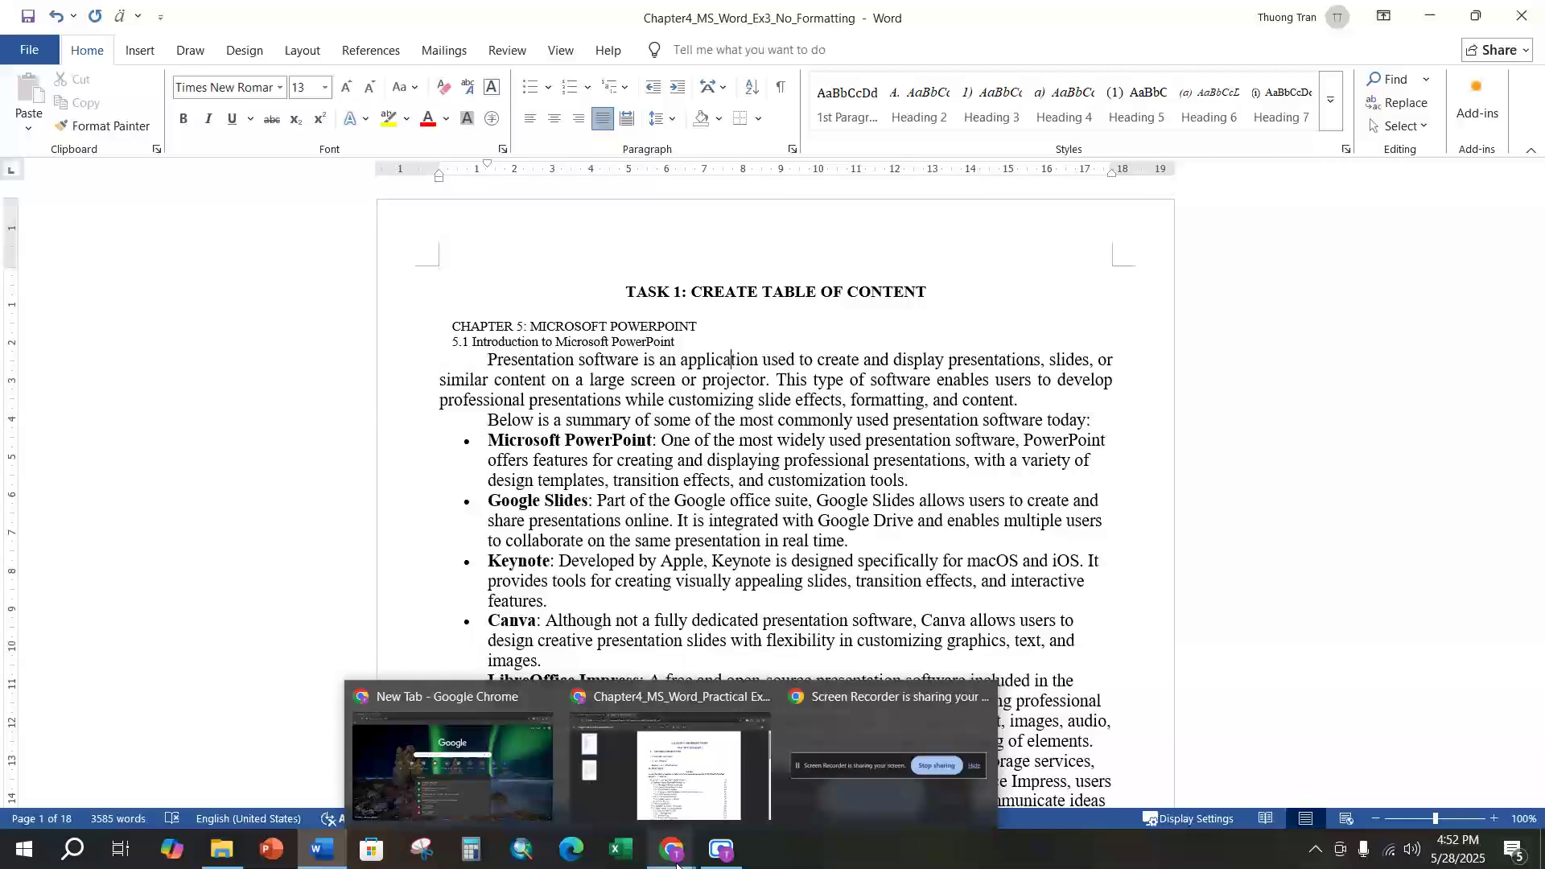
click(680, 757)
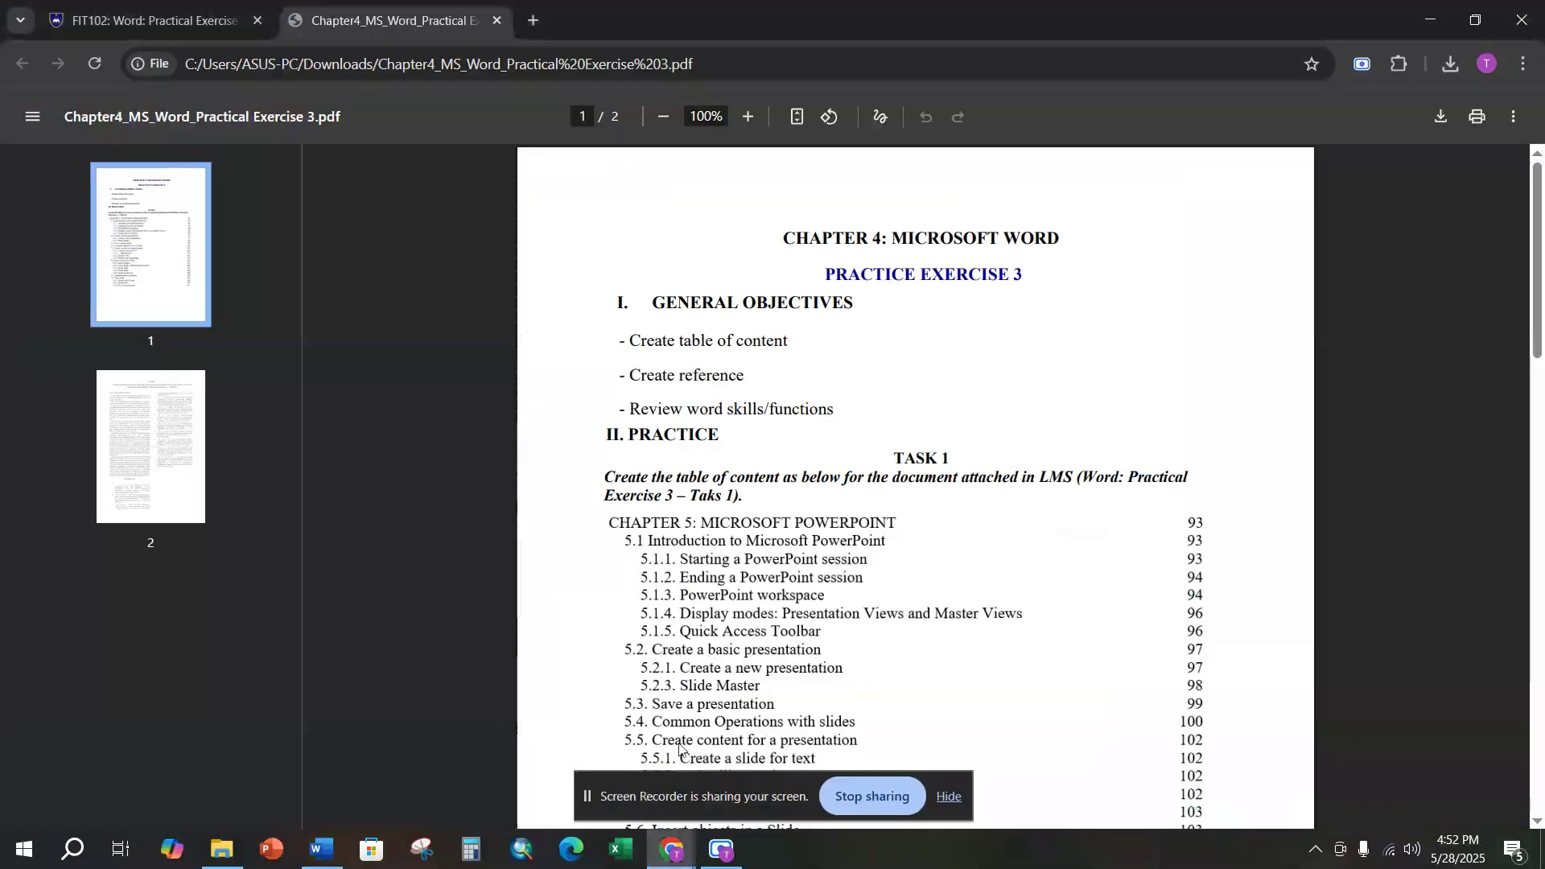
scroll(805, 513, down, 3)
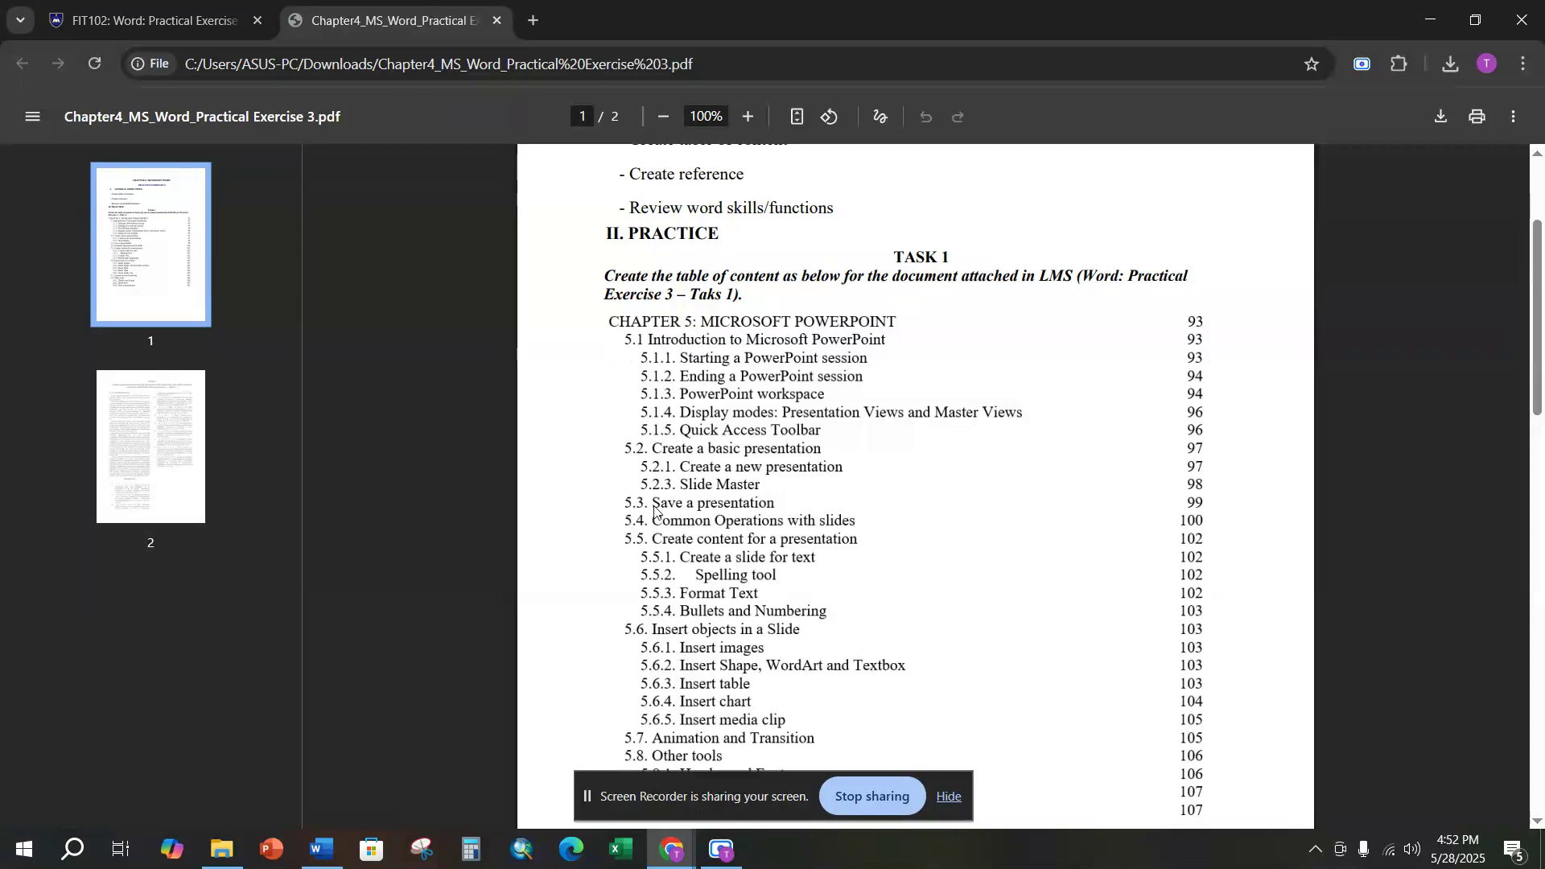
scroll(760, 536, down, 3)
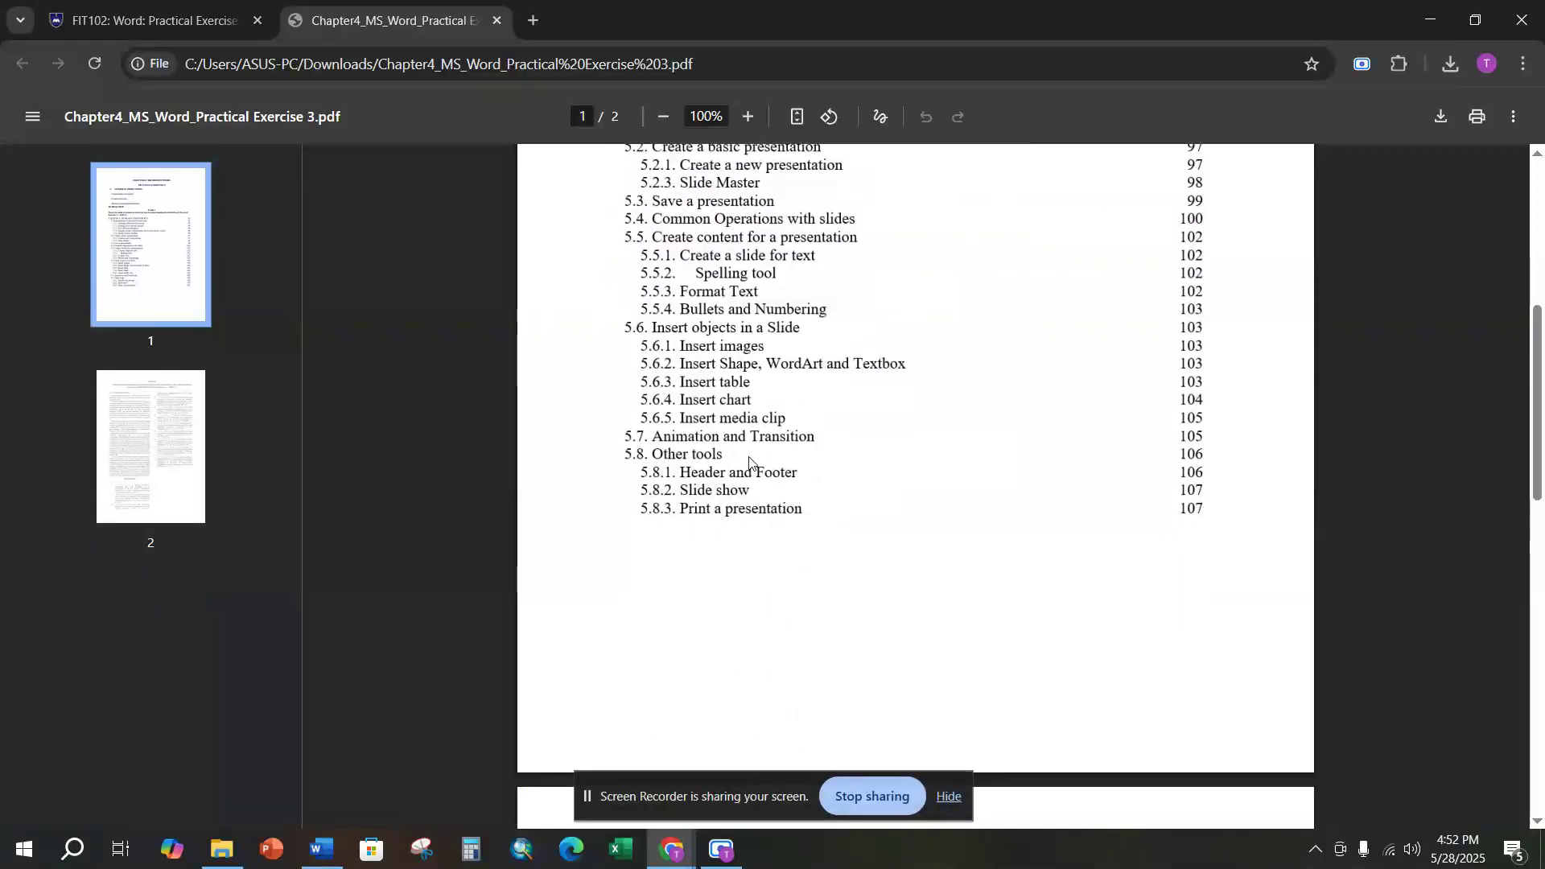
scroll(748, 460, up, 3)
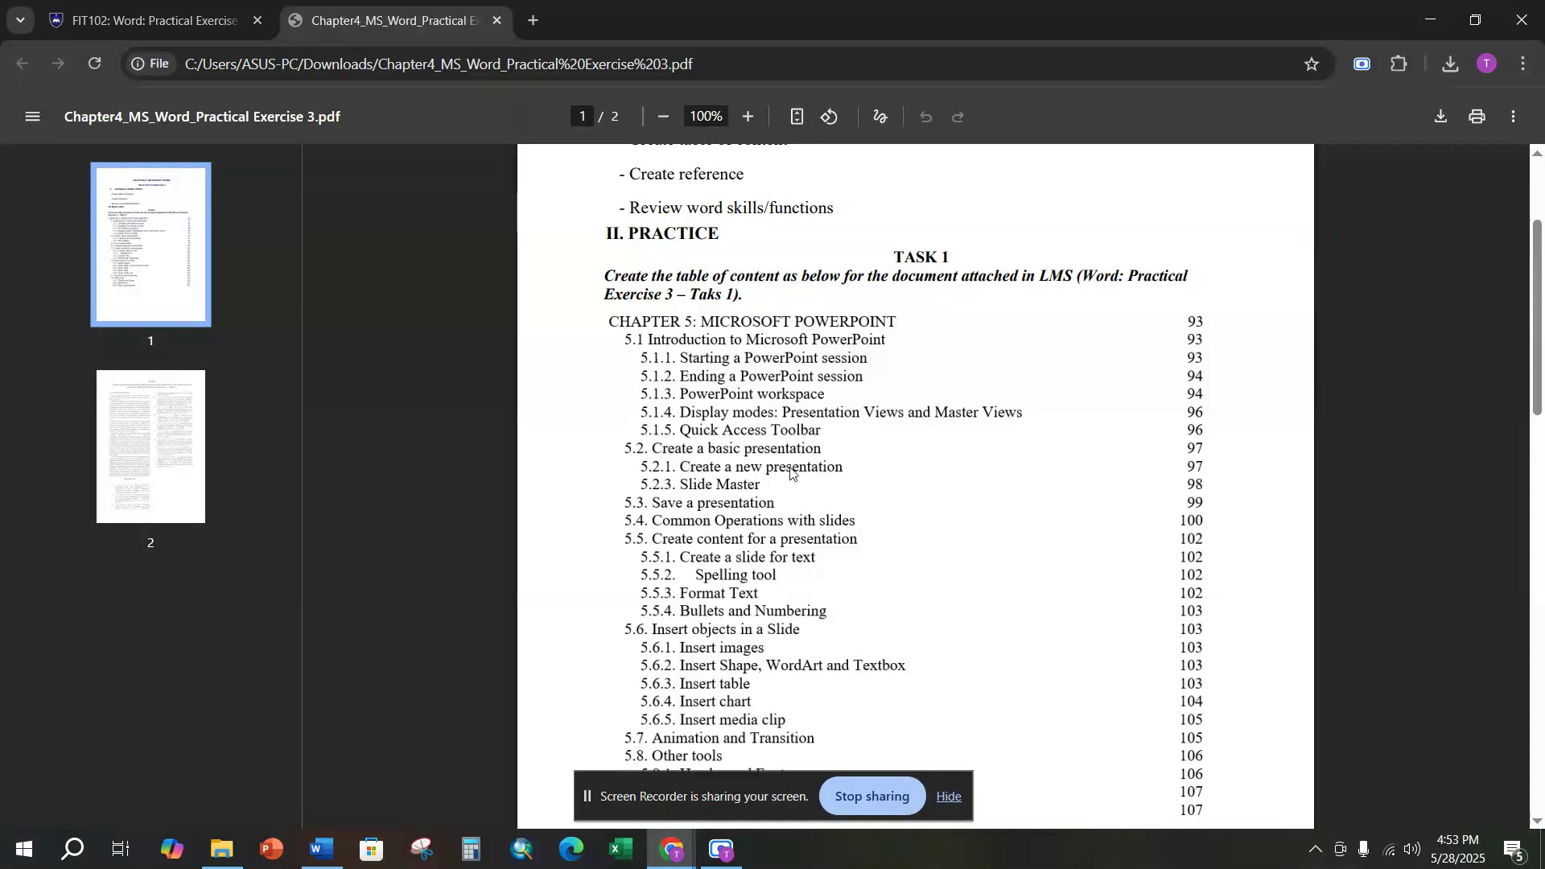
scroll(794, 475, down, 4)
scroll(676, 523, down, 3)
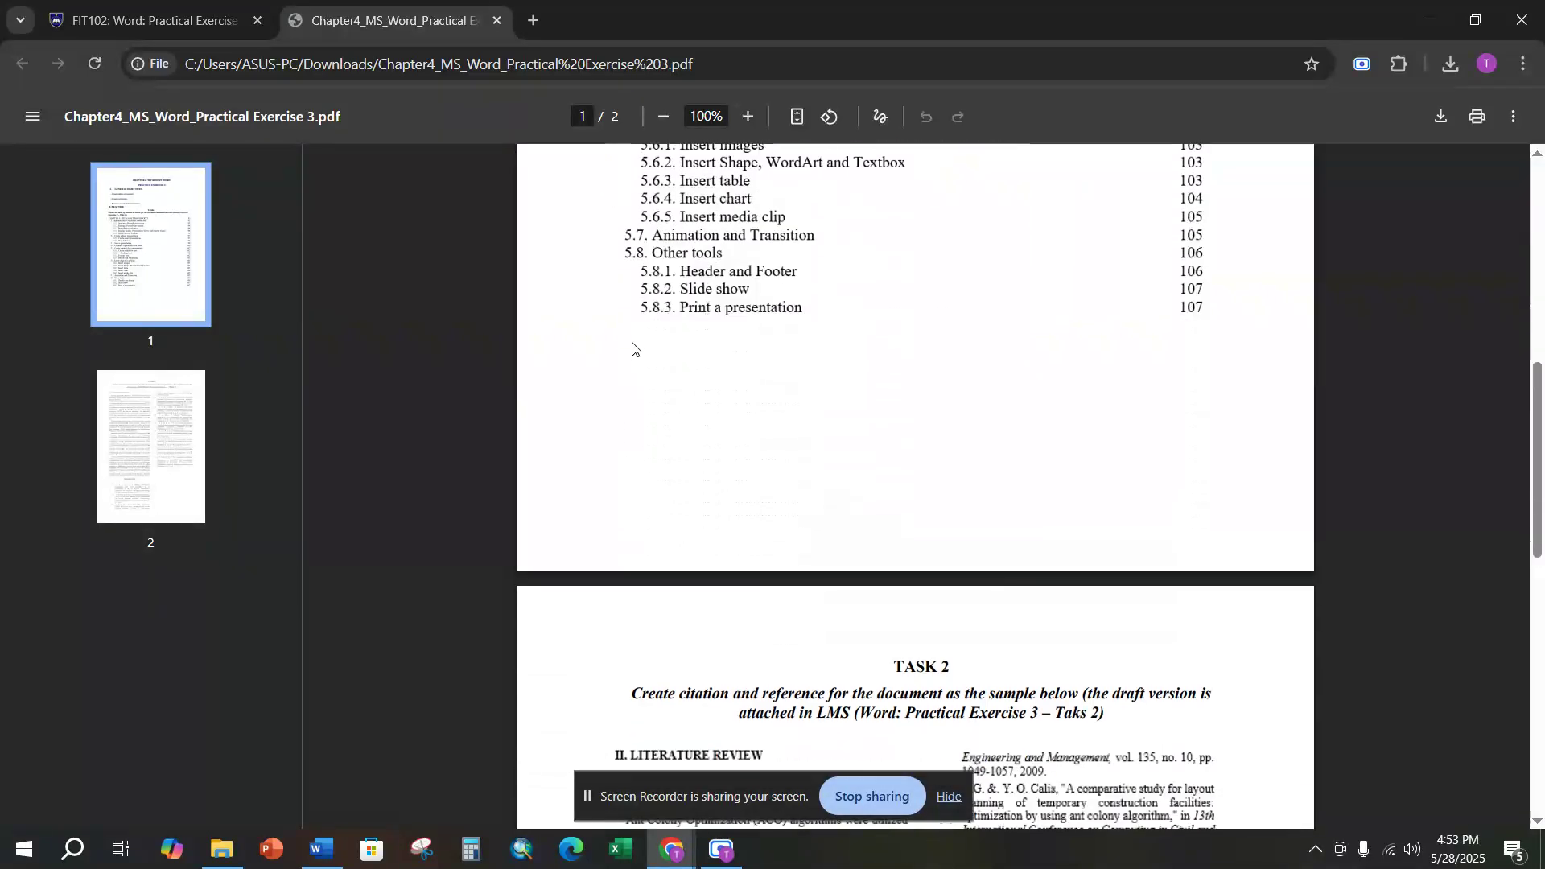
scroll(853, 354, up, 6)
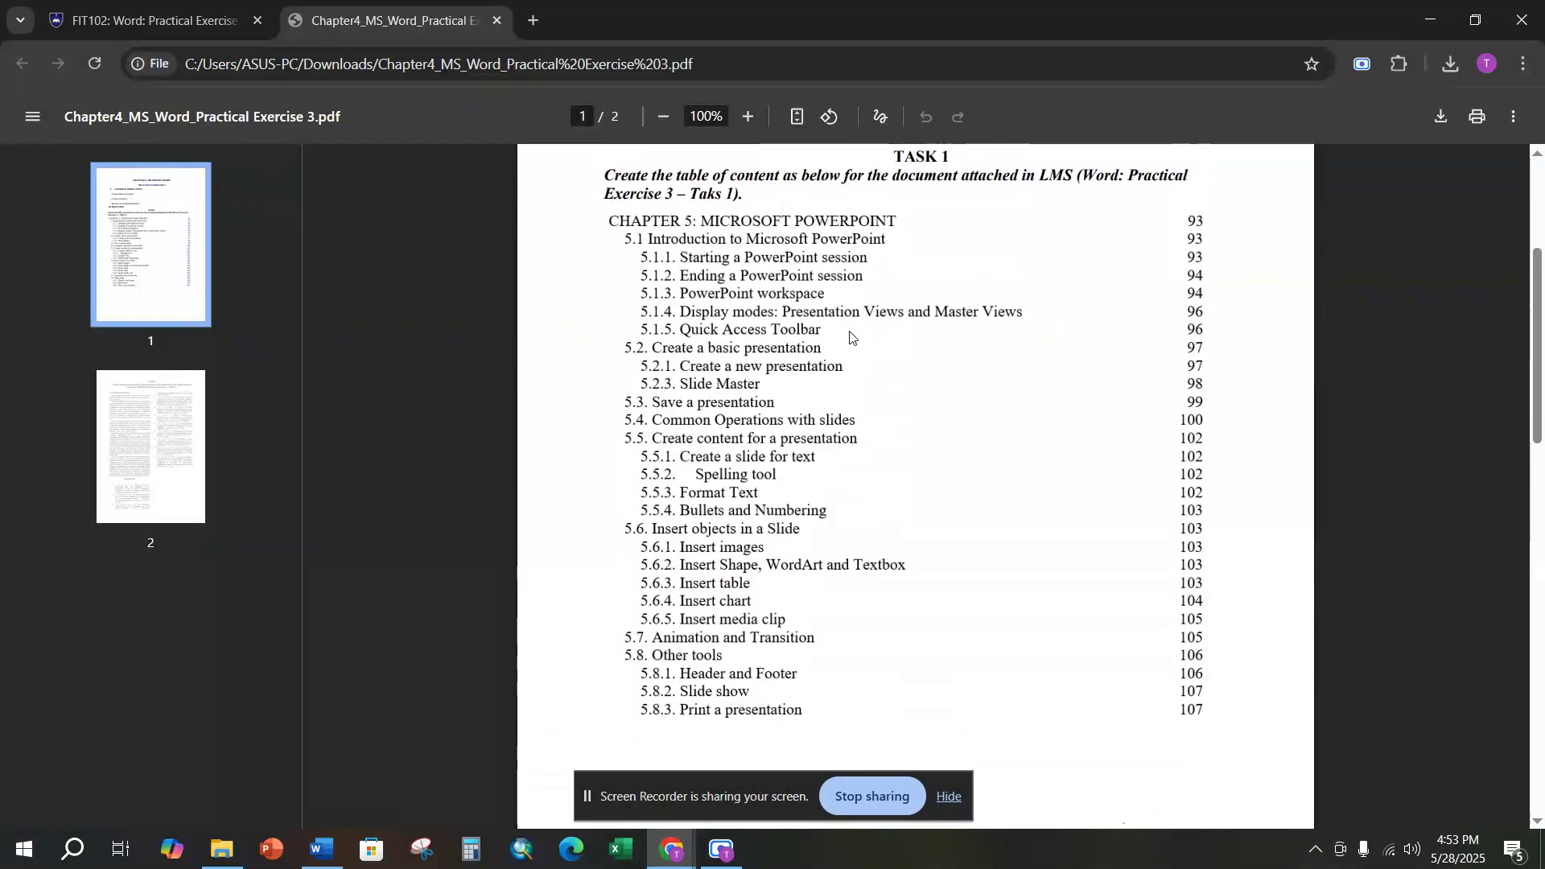
scroll(857, 360, down, 1)
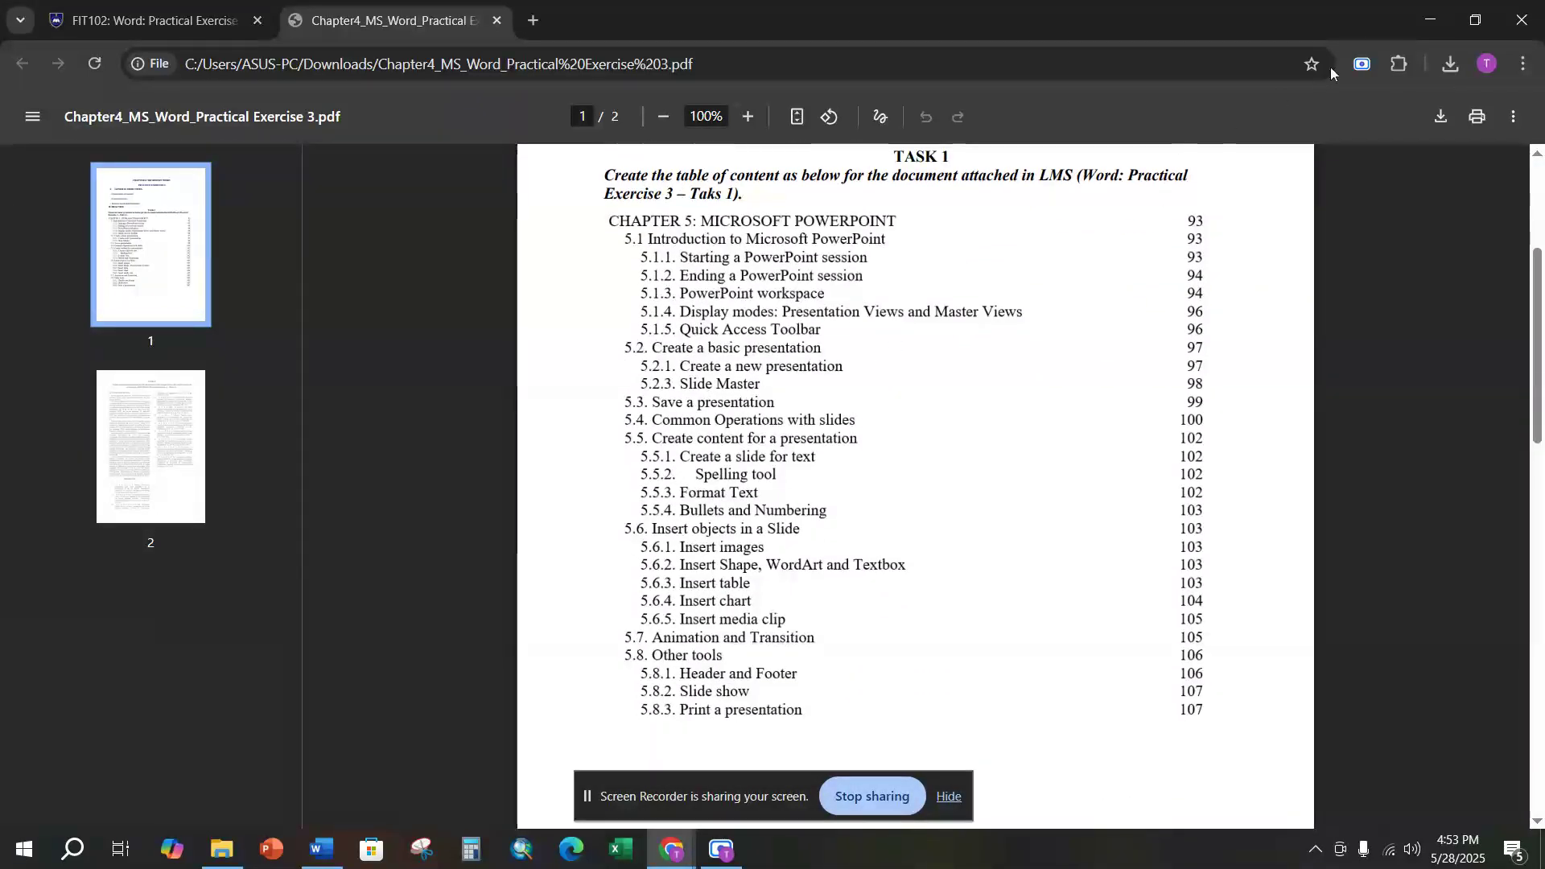
click(1428, 11)
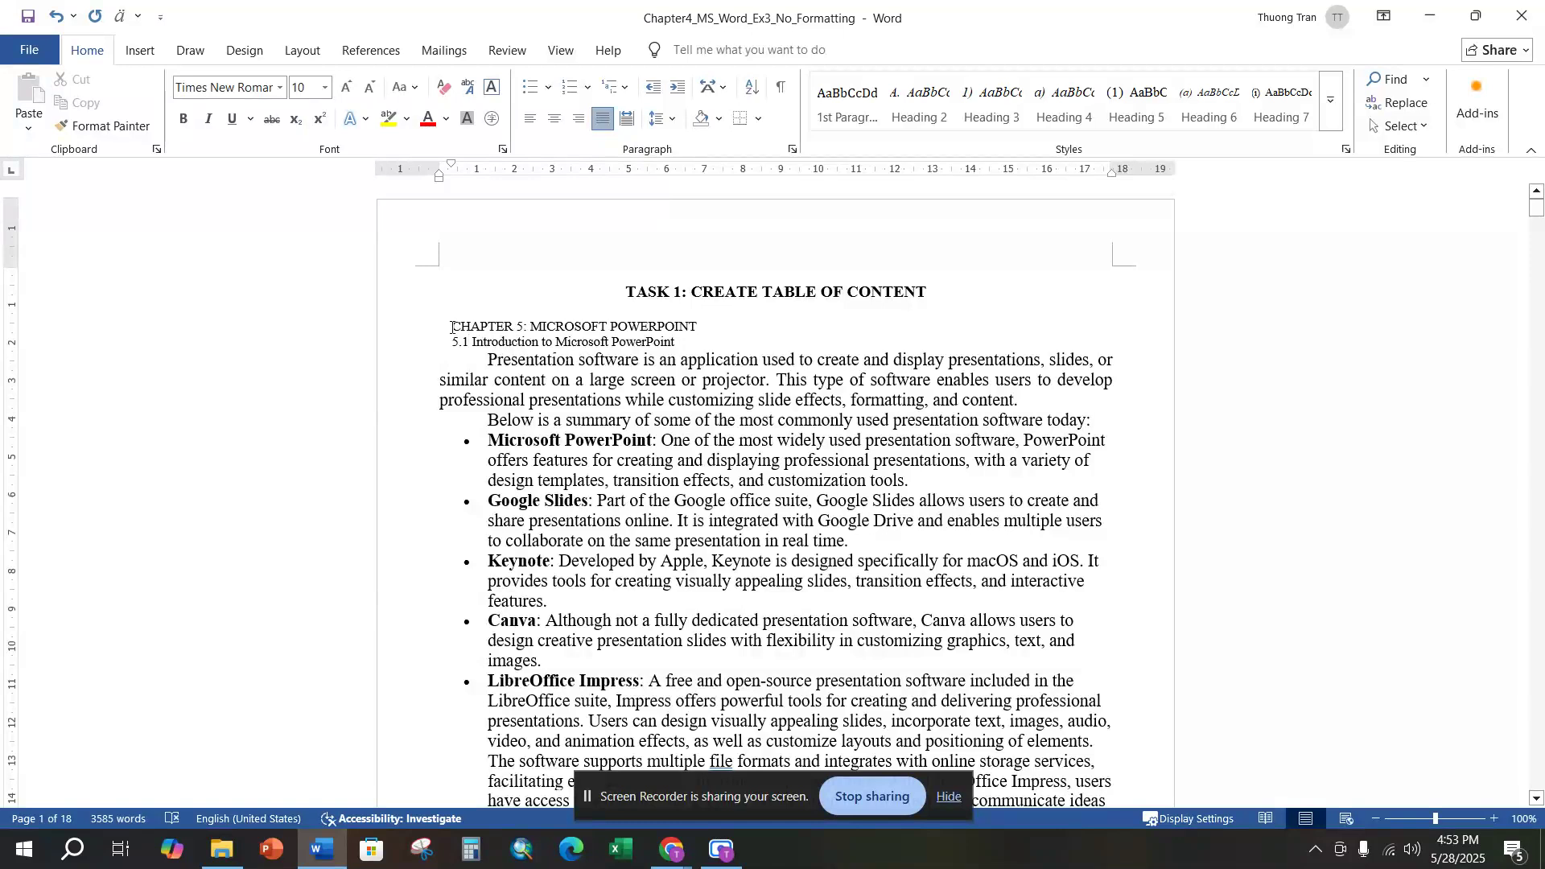
Apply the Heading 1 style to the "CHAPTER 5: MICROSOFT POWERPOINT" line.
drag(451, 326, 697, 326)
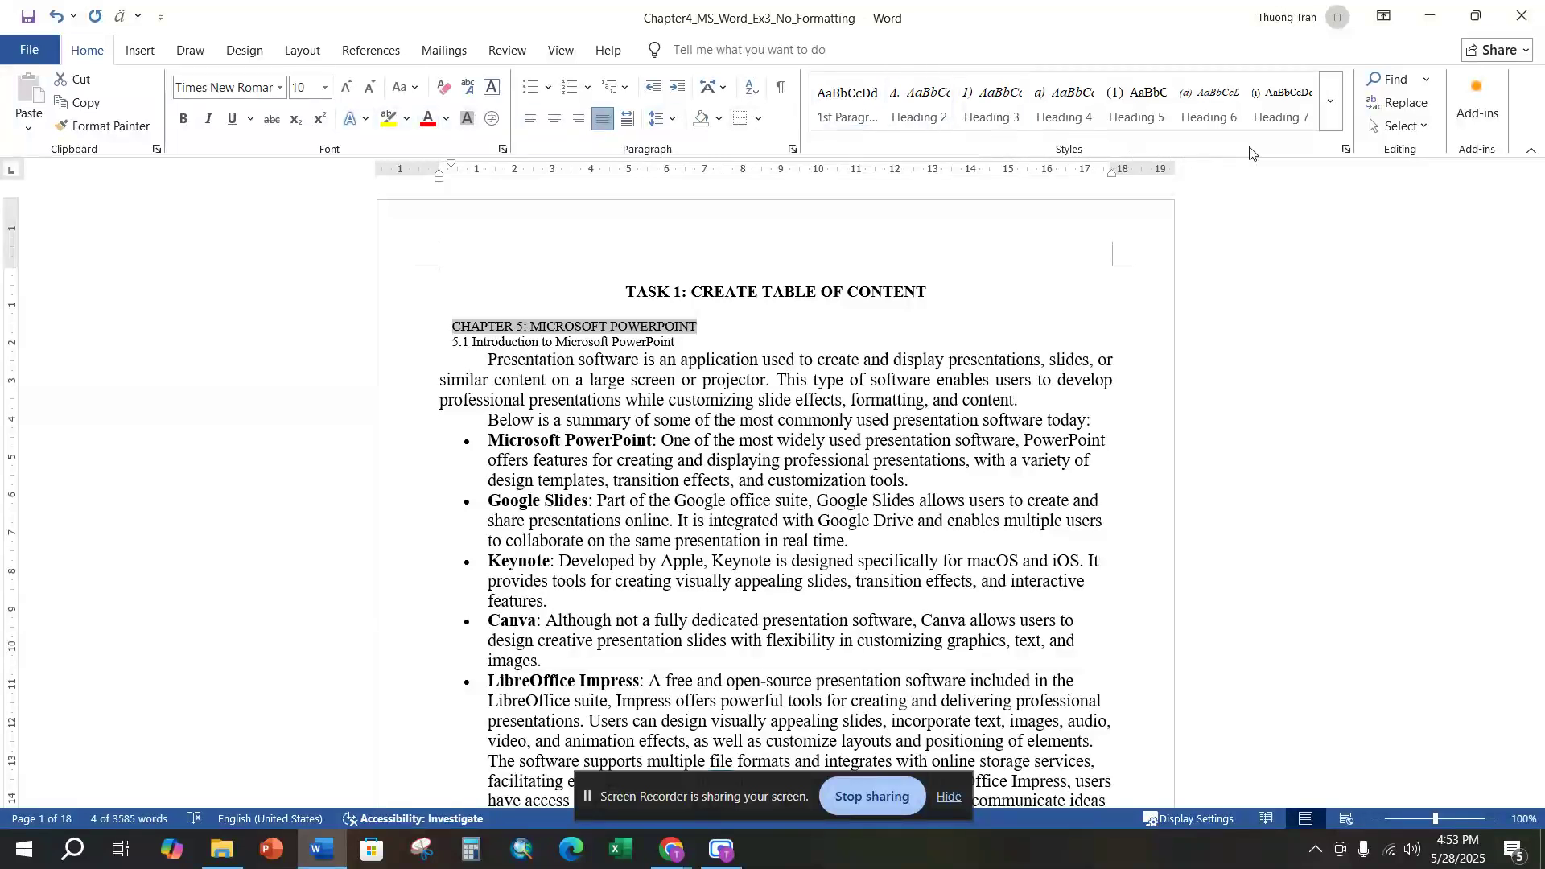
click(1328, 102)
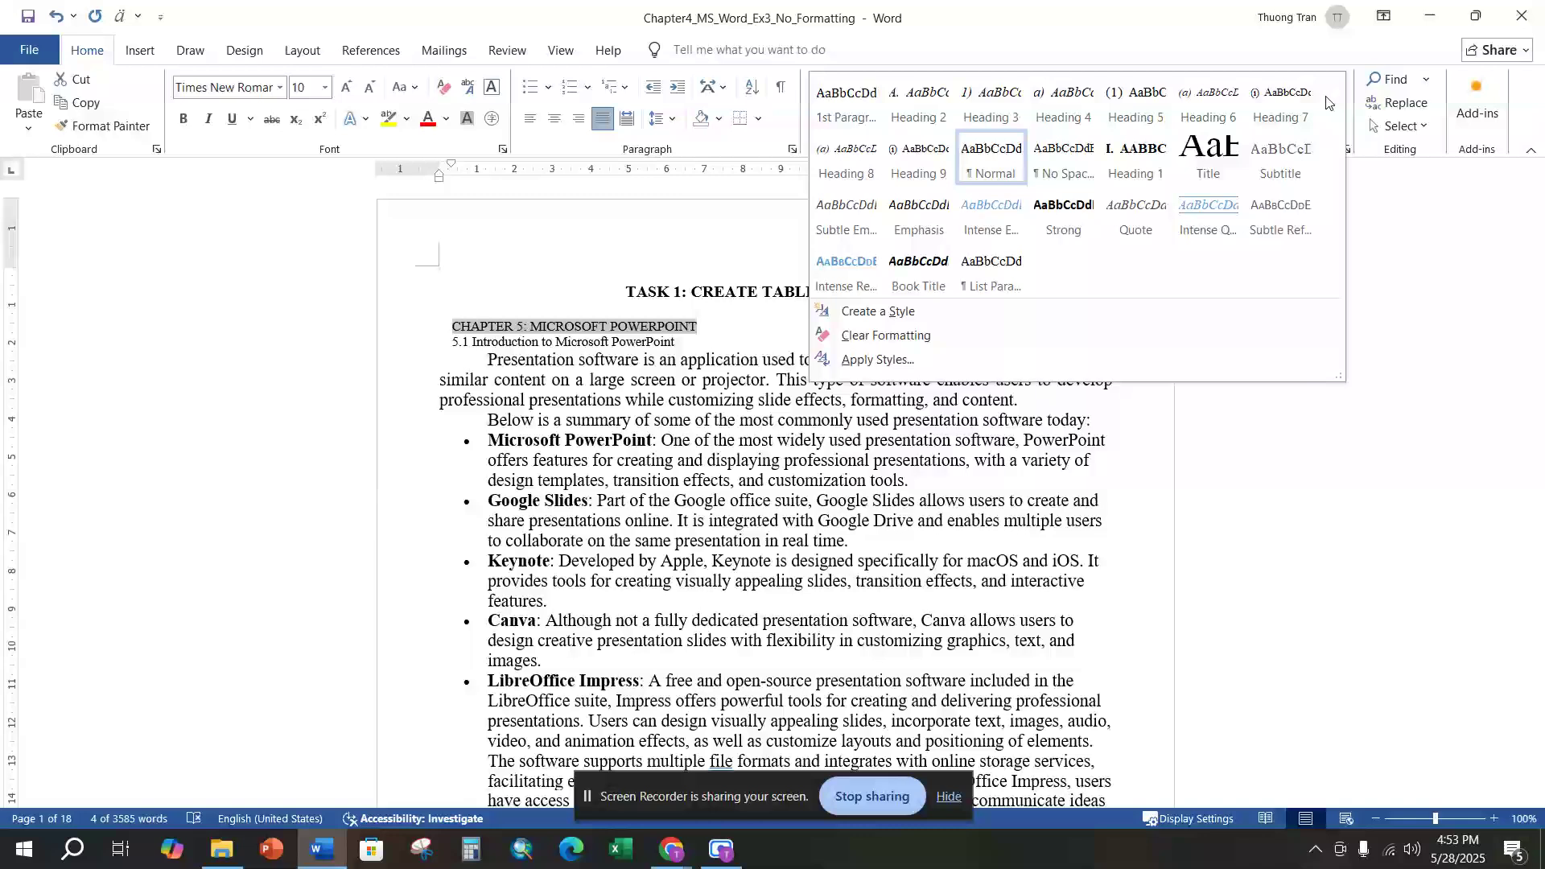
click(1129, 170)
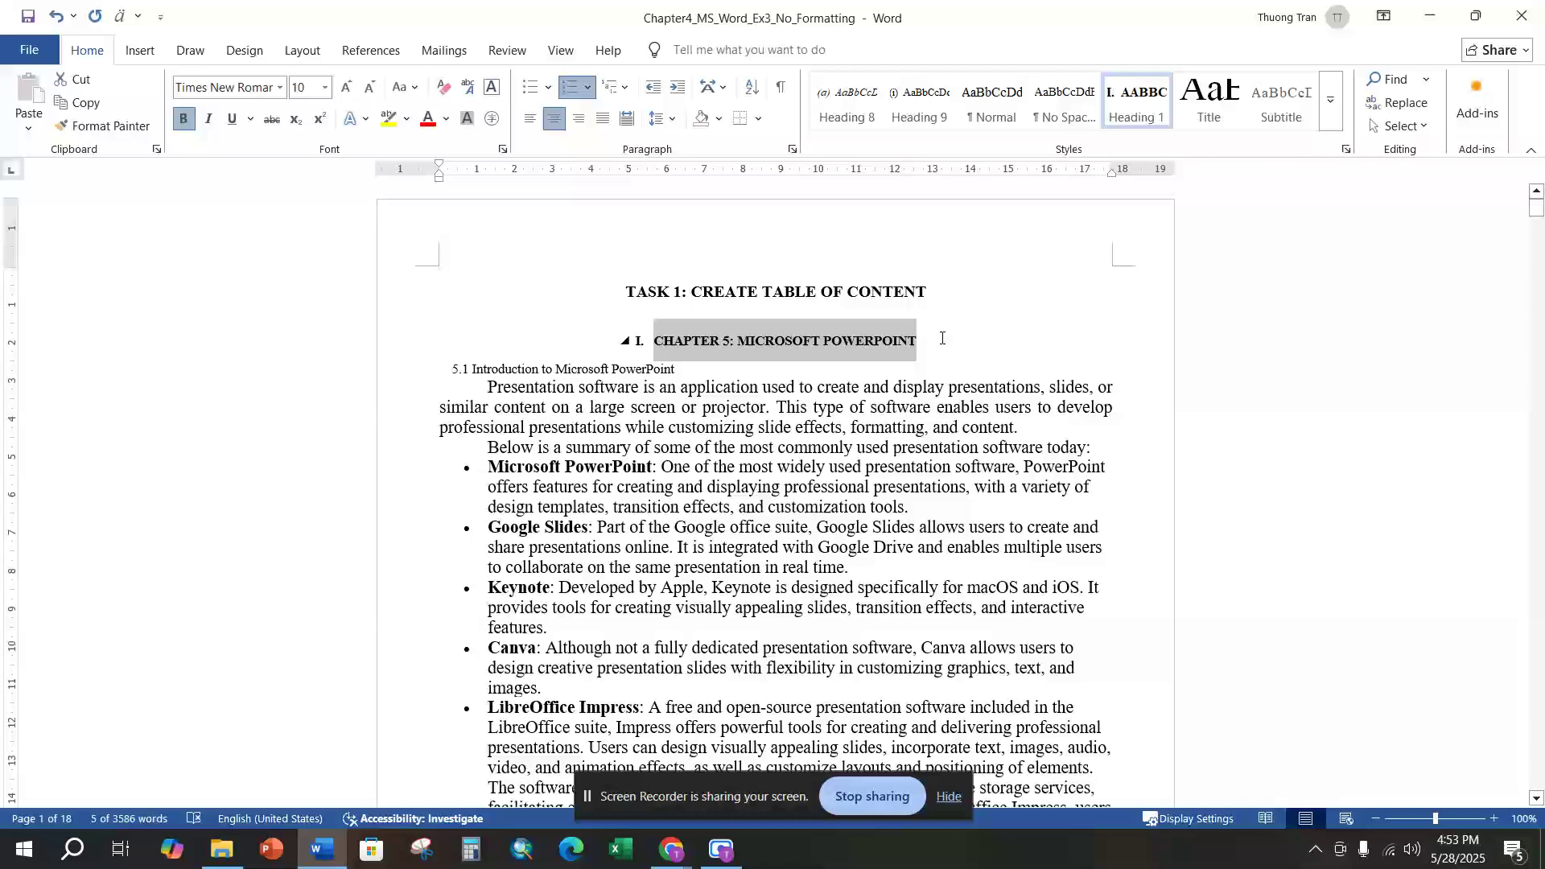
Modify the Heading 1 style to a 14 pt font size, trying italic and underline but leaving both off.
right_click(1145, 102)
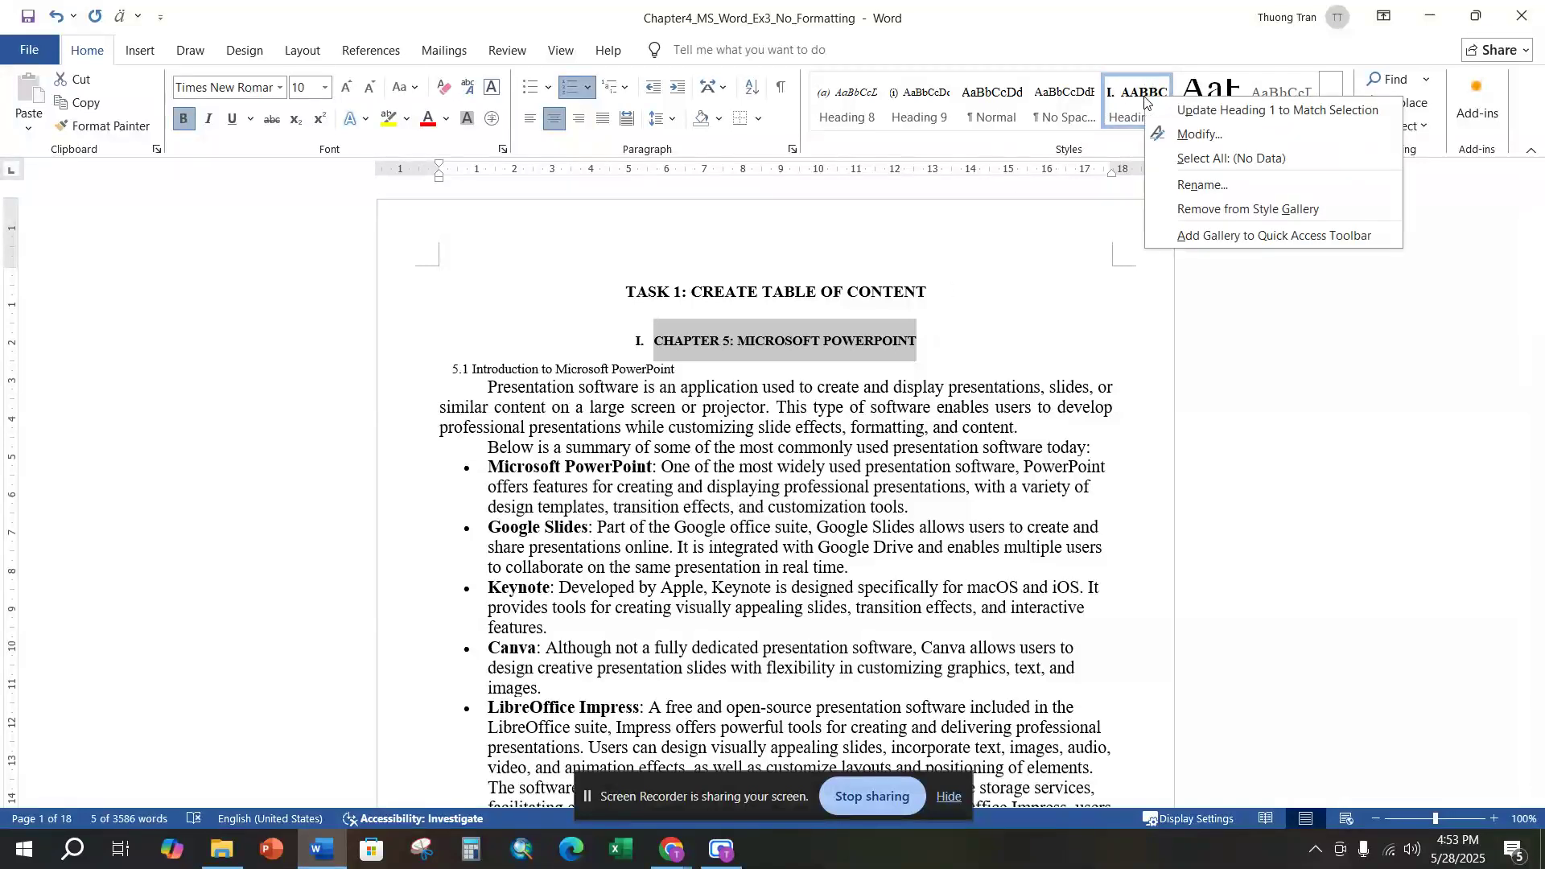
click(1188, 136)
drag(1171, 97, 1071, 95)
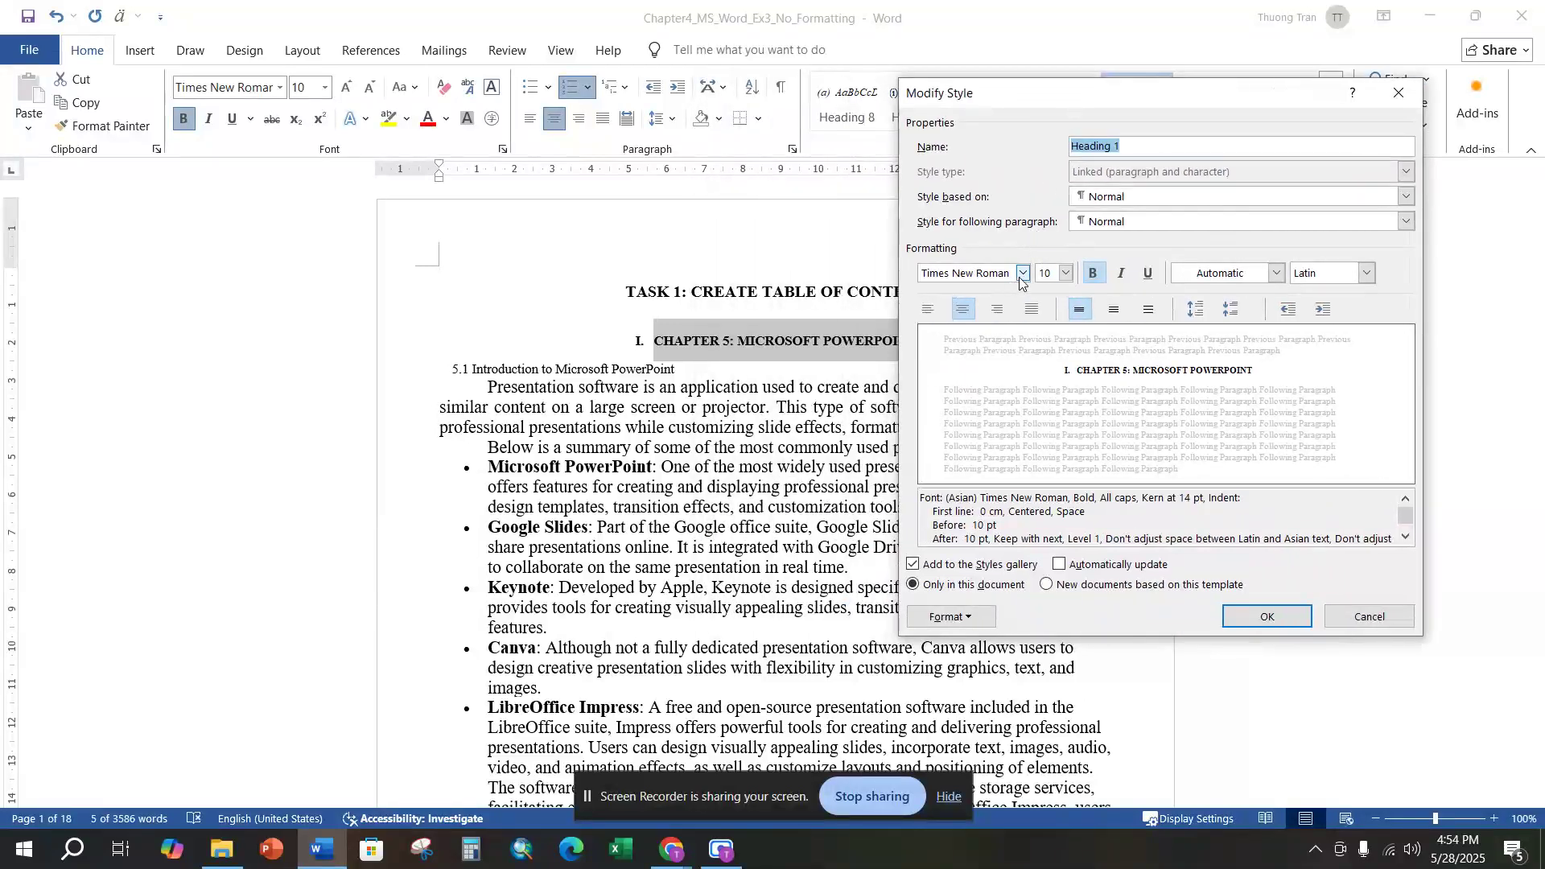
click(1065, 273)
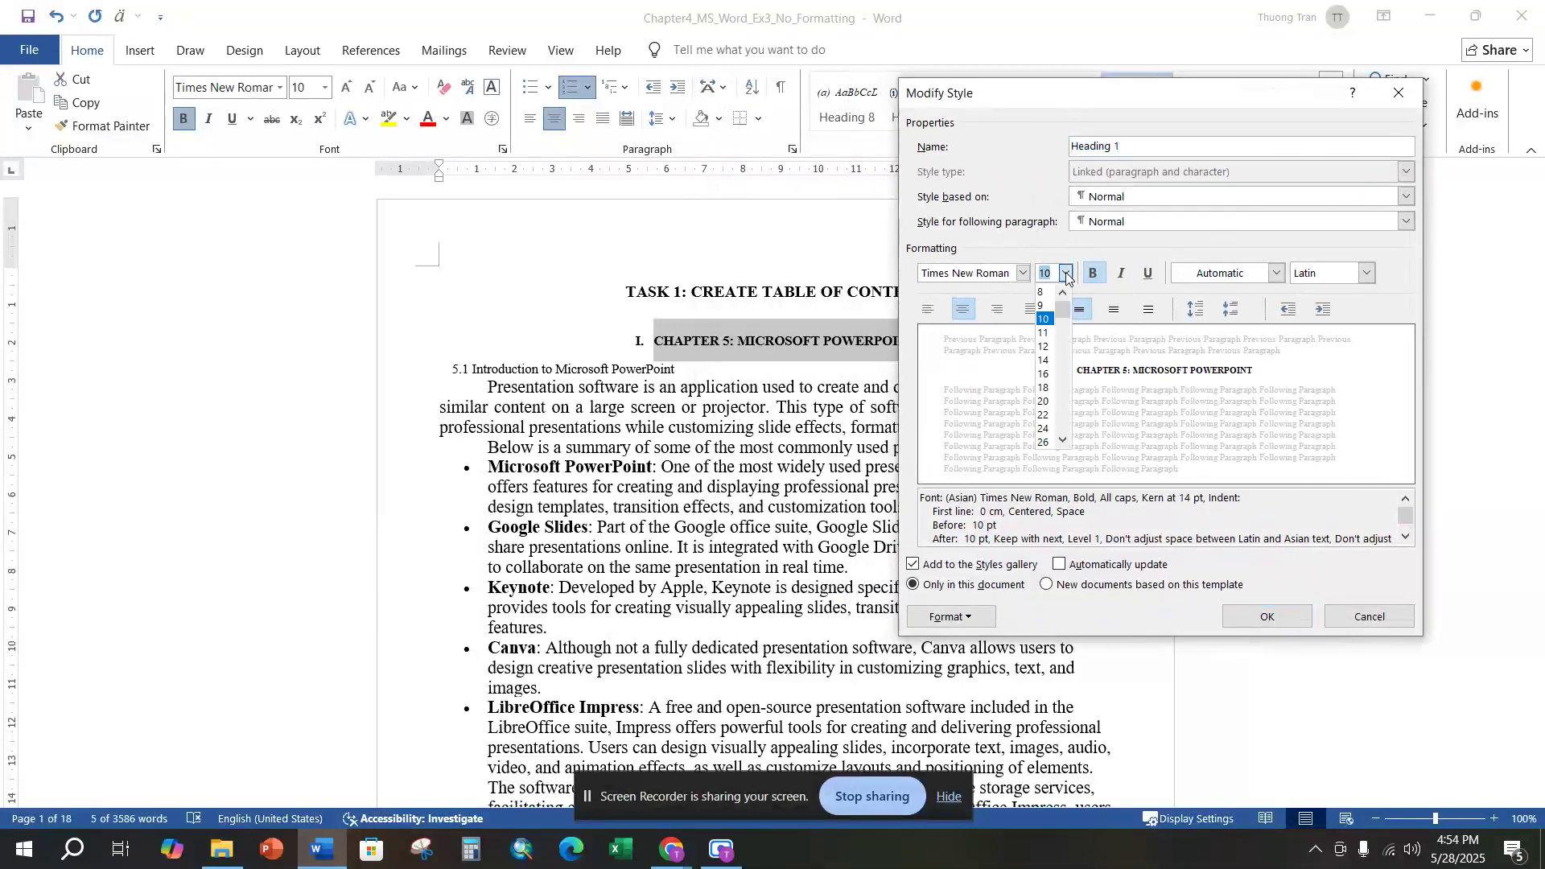
click(1045, 360)
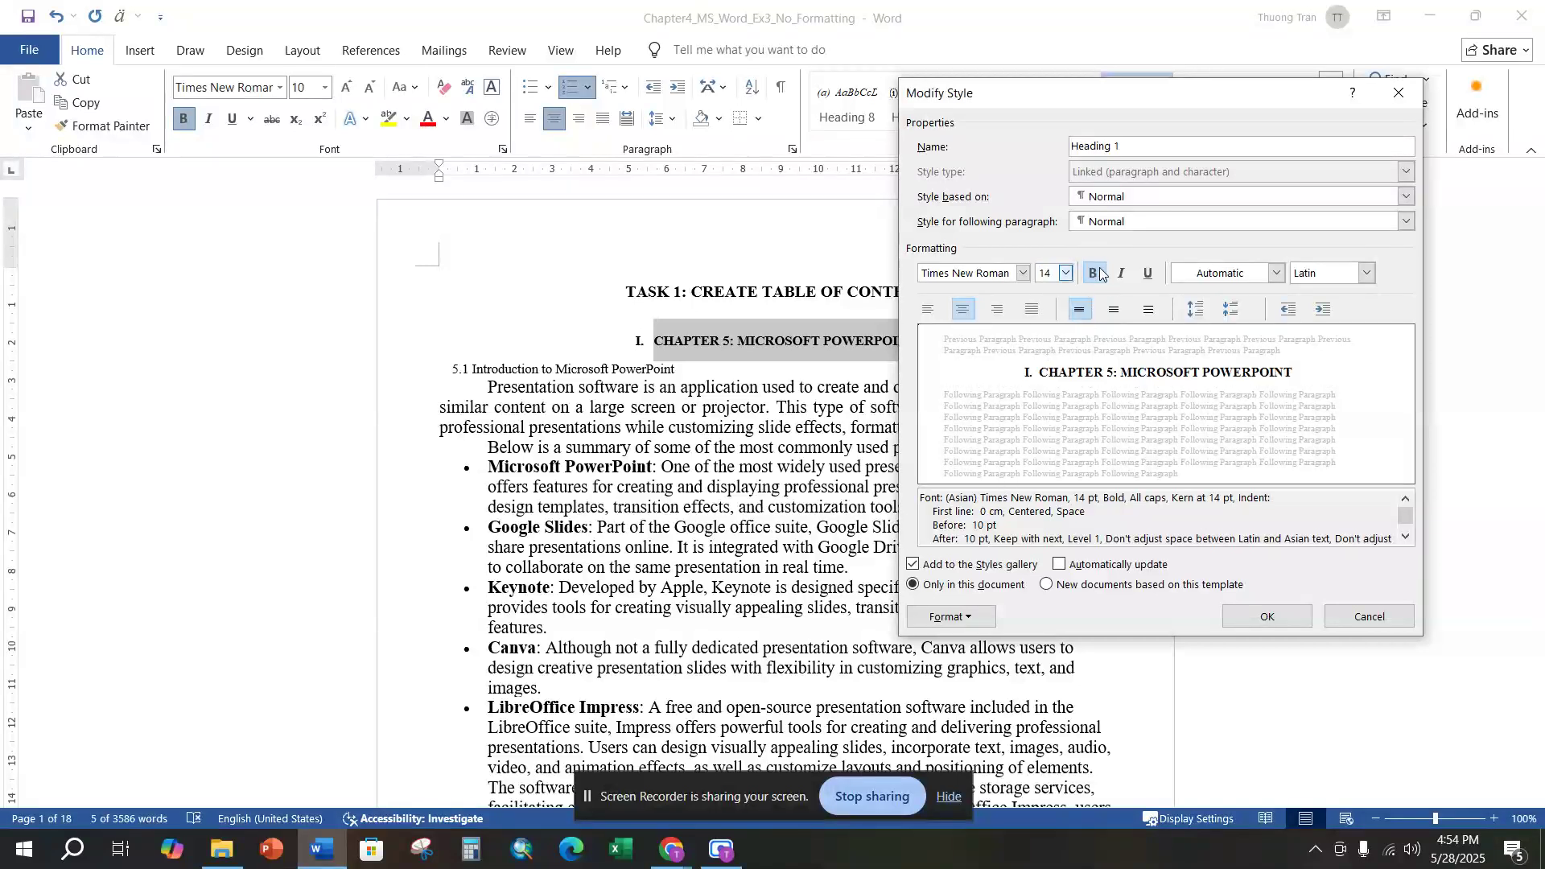
click(1124, 274)
click(1145, 275)
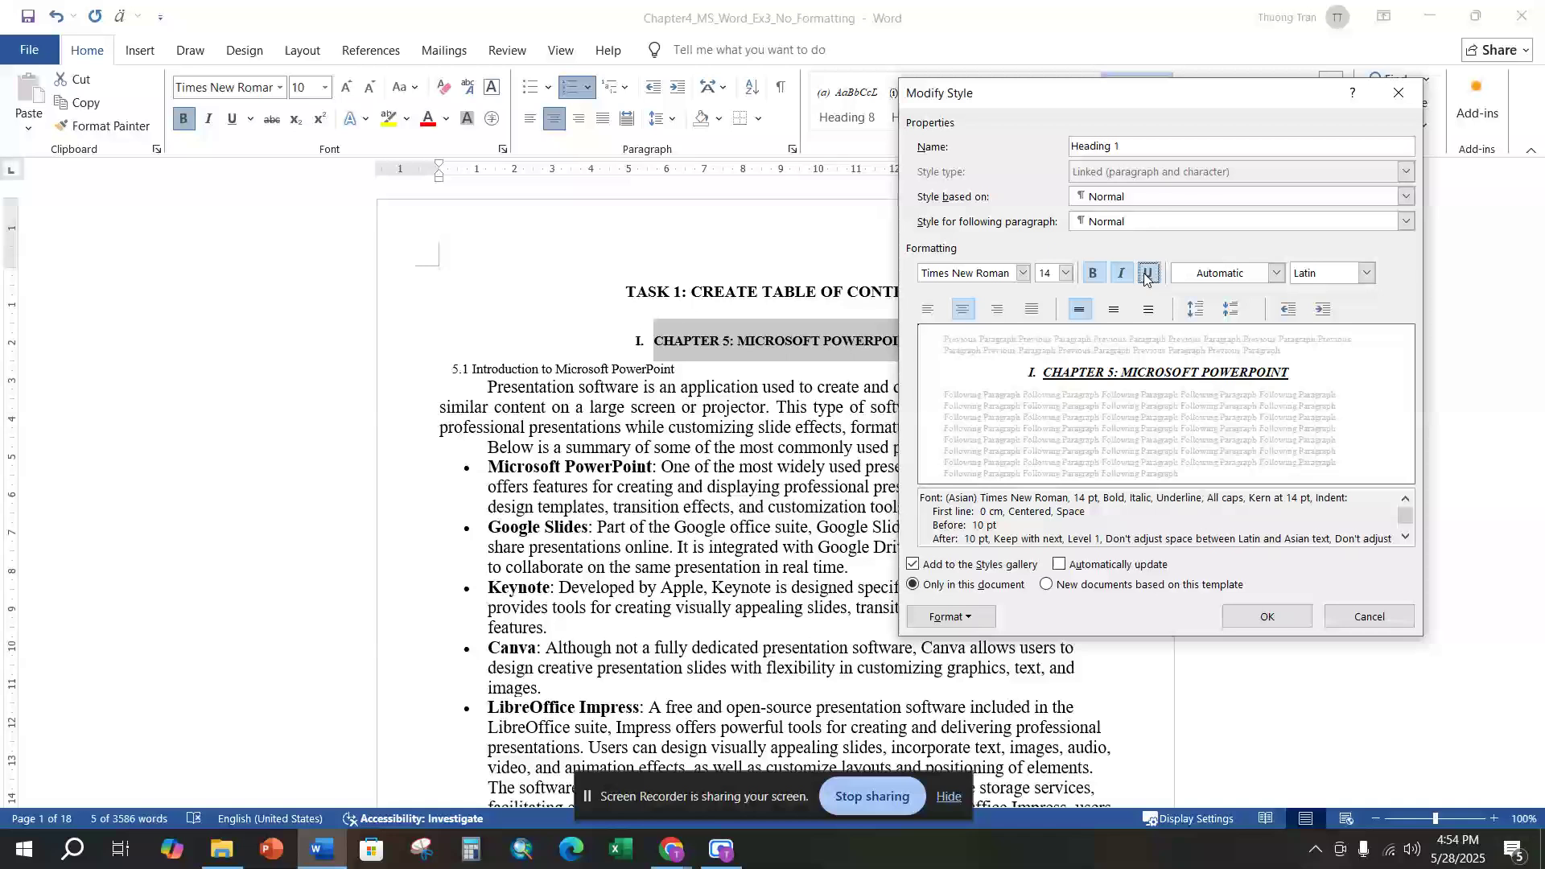
click(1146, 275)
click(1121, 274)
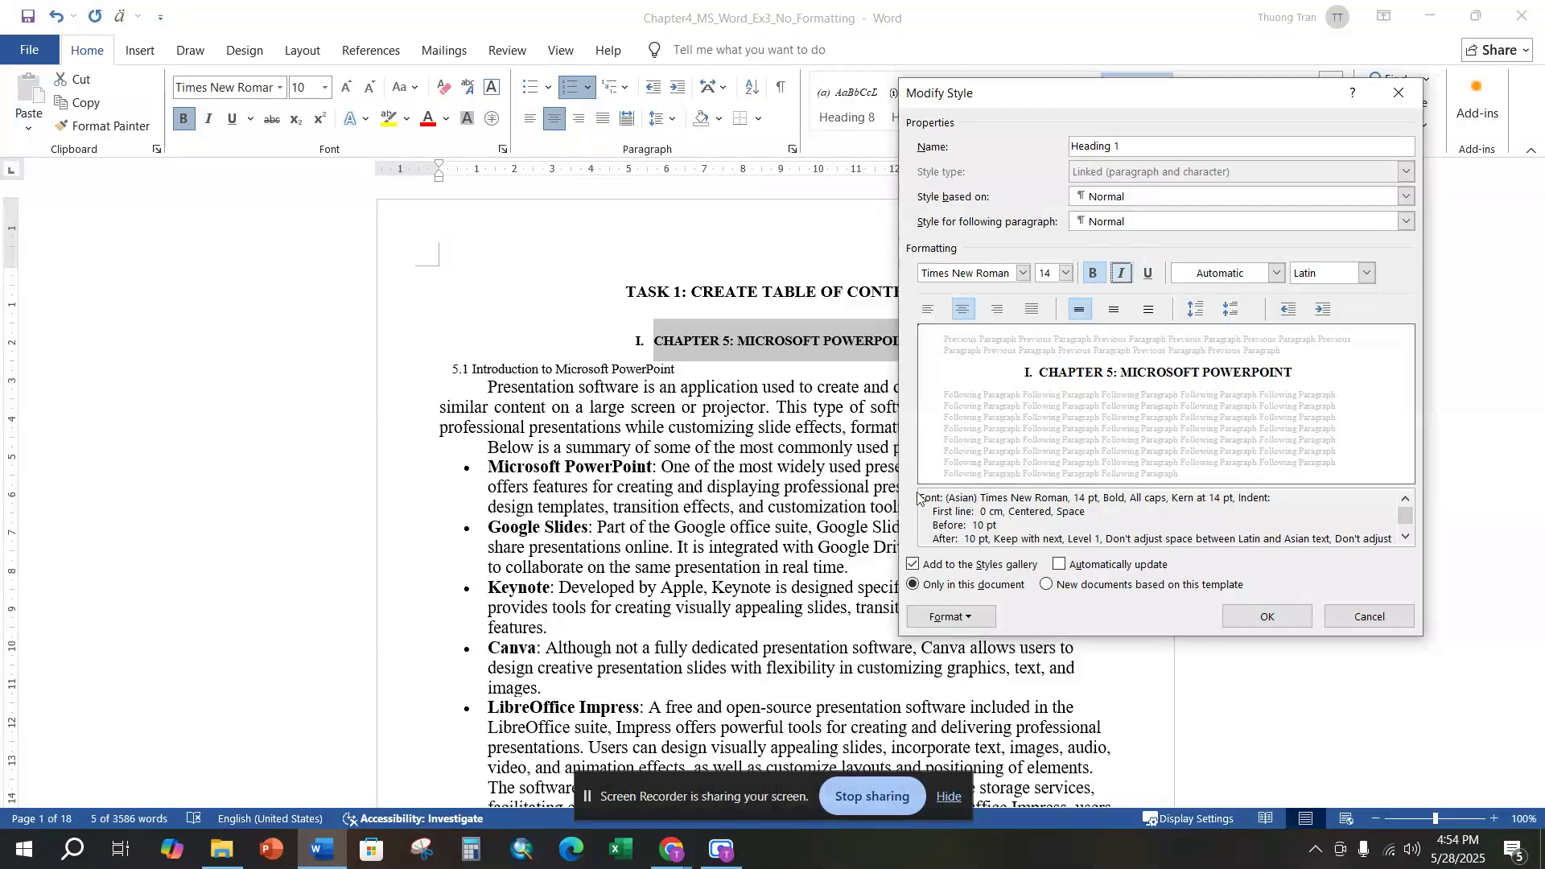
Remove the automatic numbering from the Heading 1 style by setting its numbering to None.
click(966, 622)
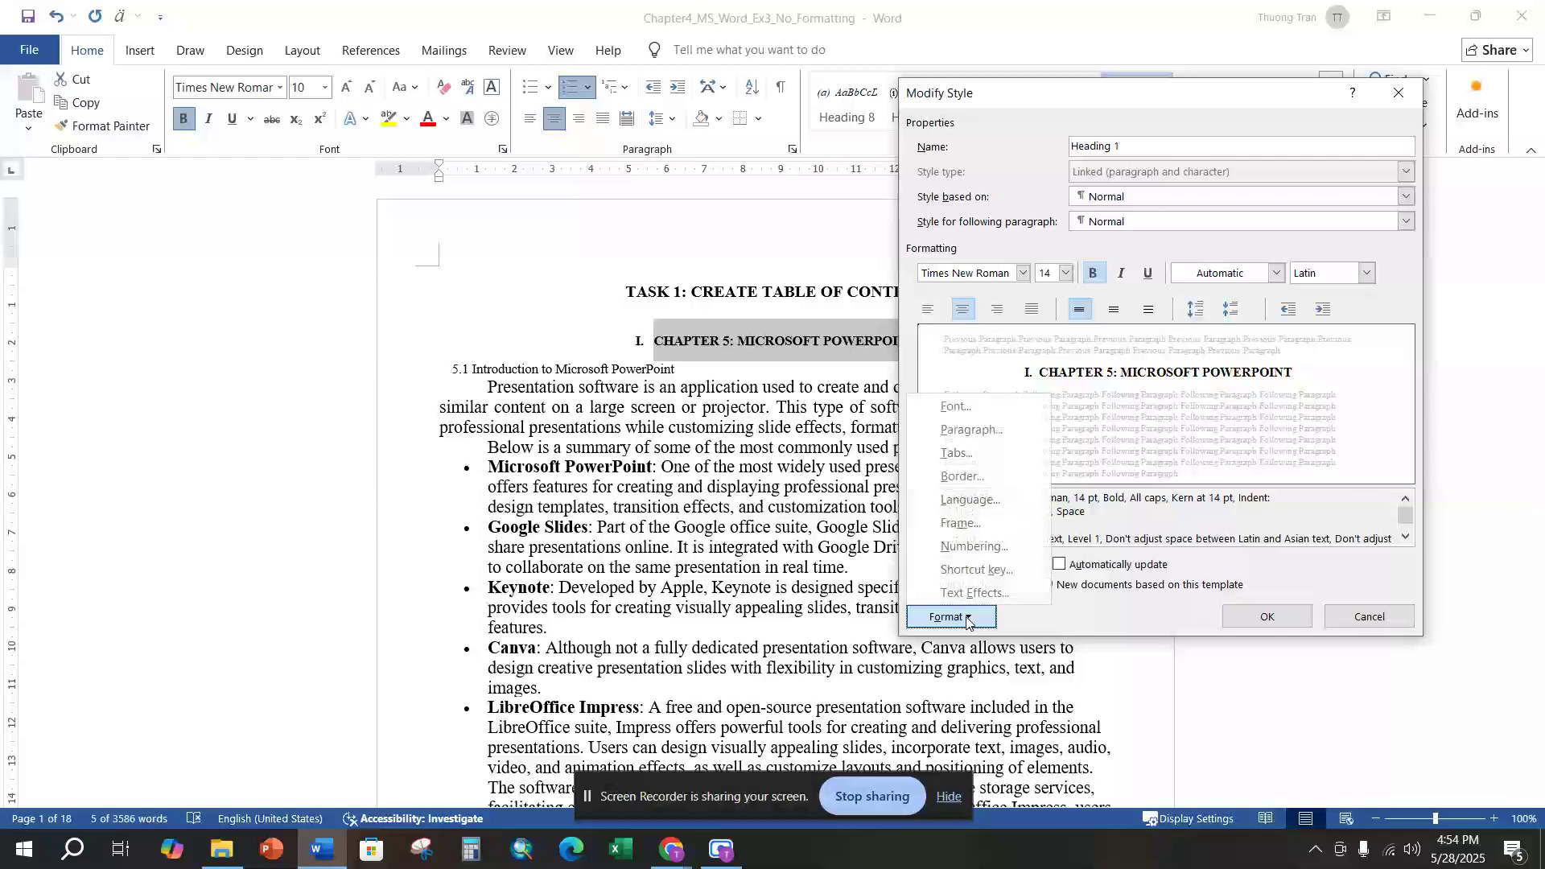
click(970, 547)
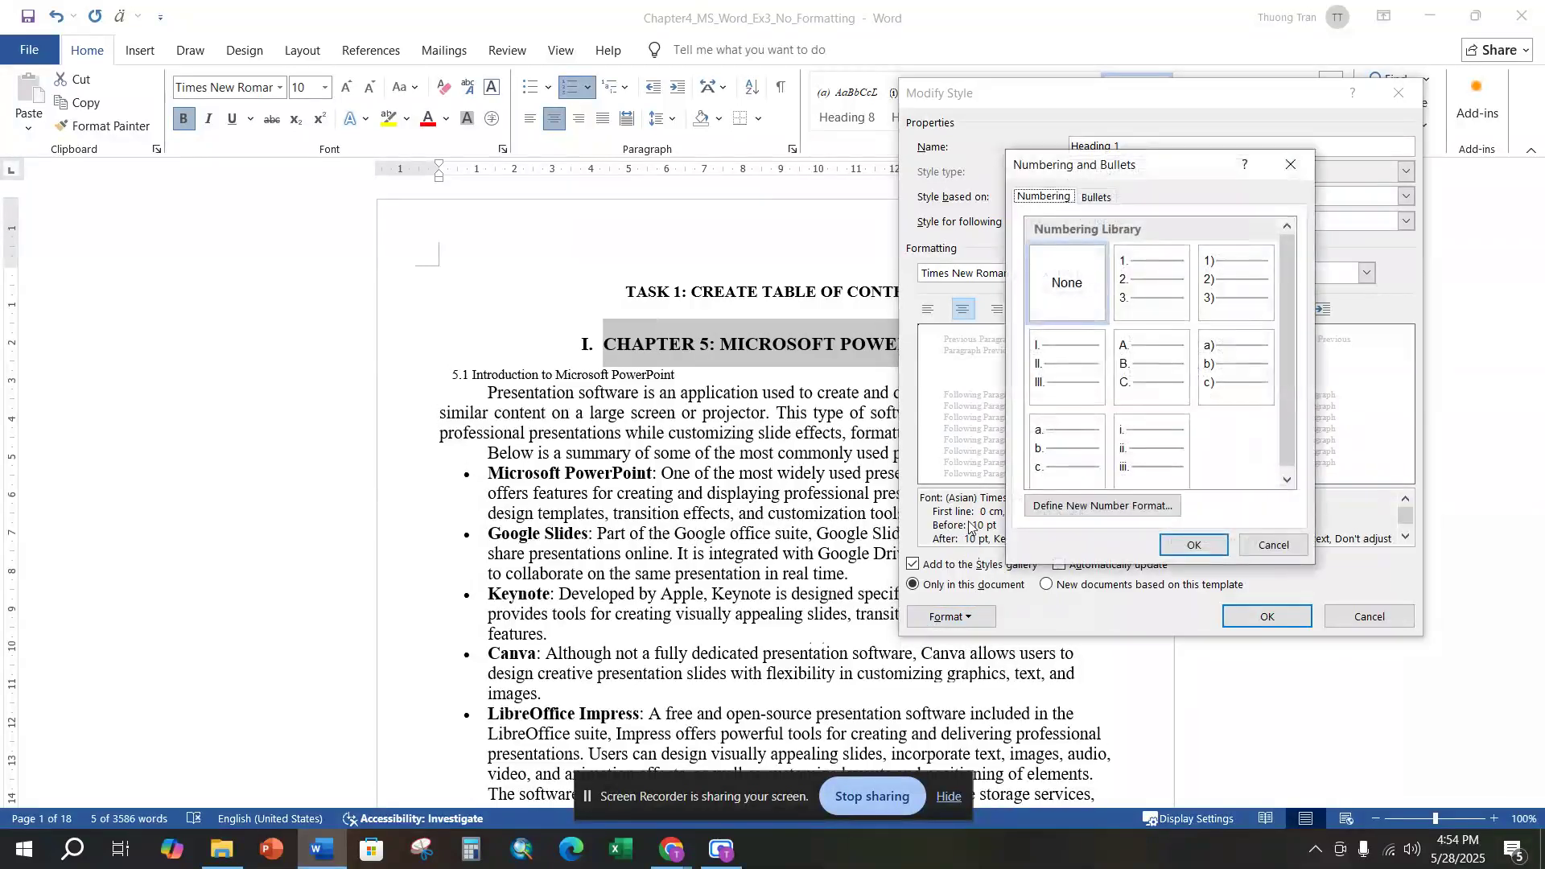
click(1054, 306)
click(1192, 546)
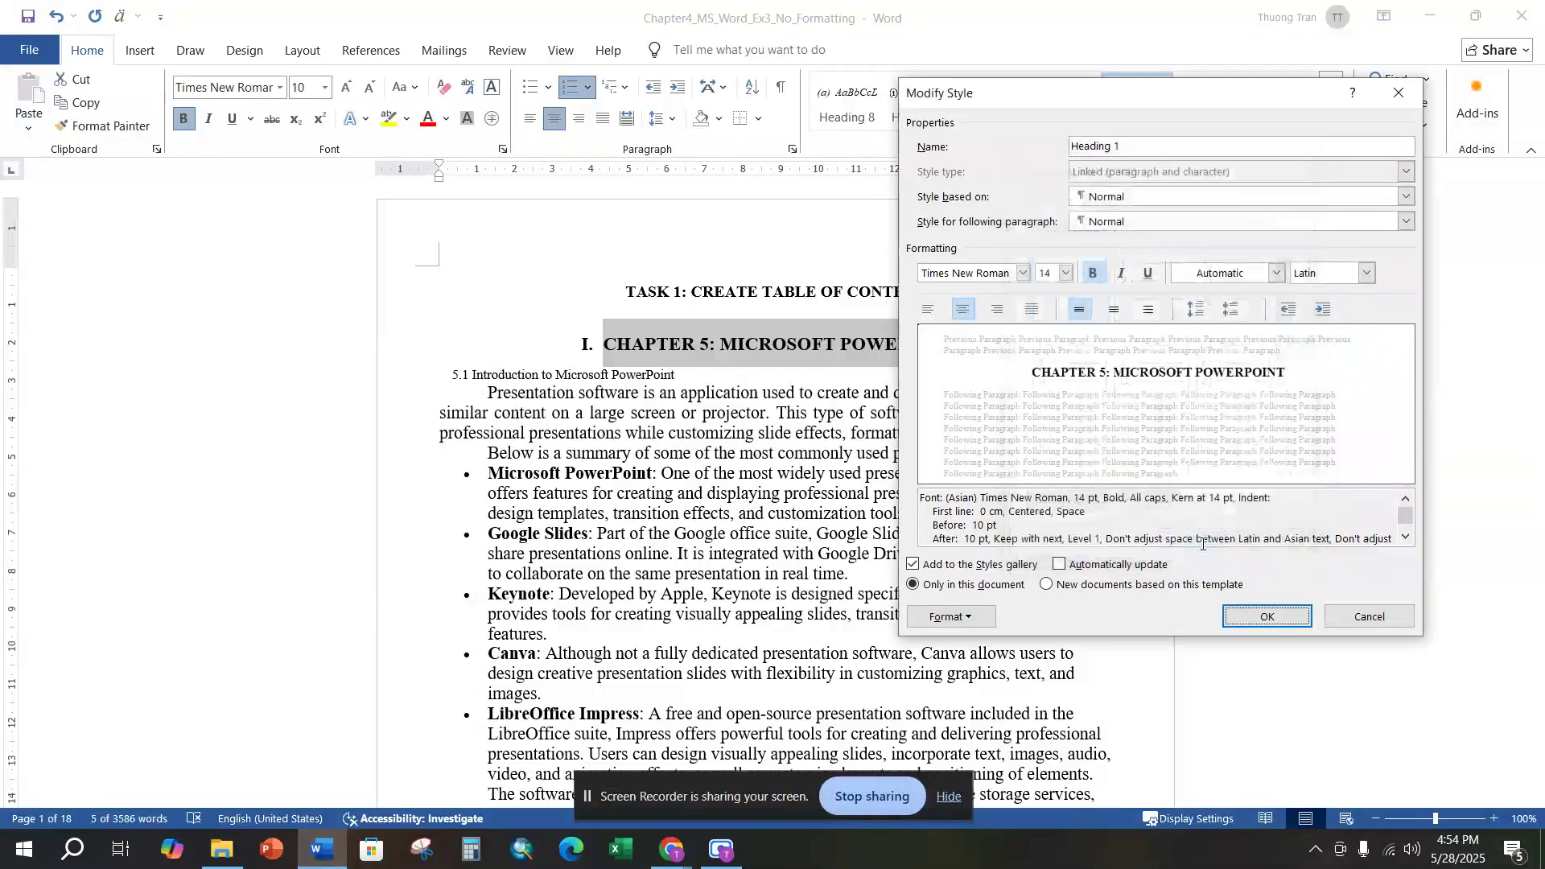
Set the Heading 1 style's line spacing to 1.5 lines and save the style changes.
click(974, 624)
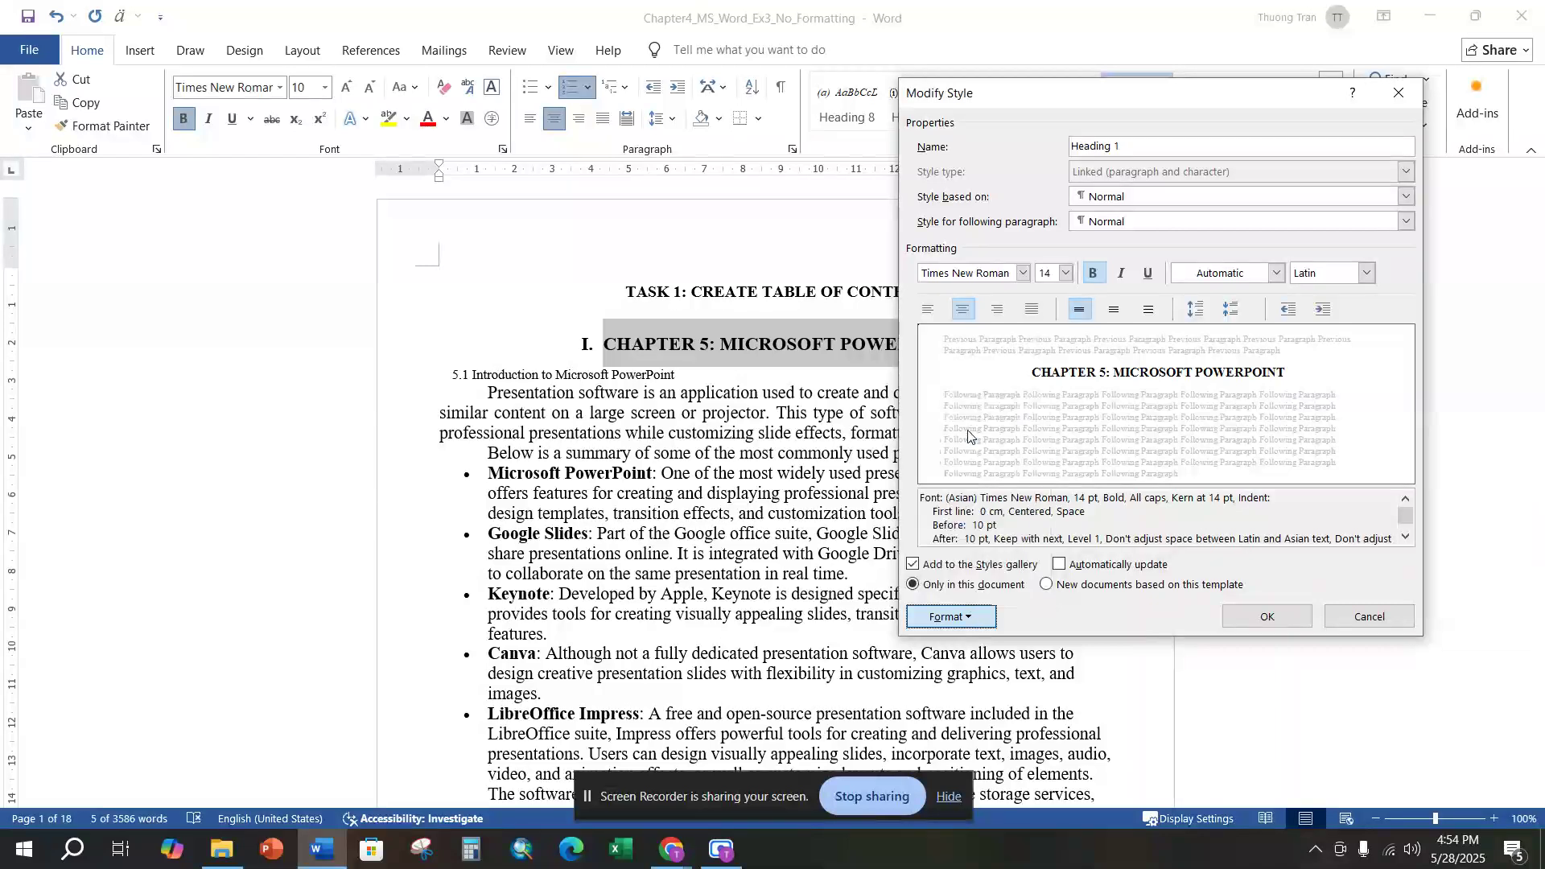
click(968, 427)
click(900, 456)
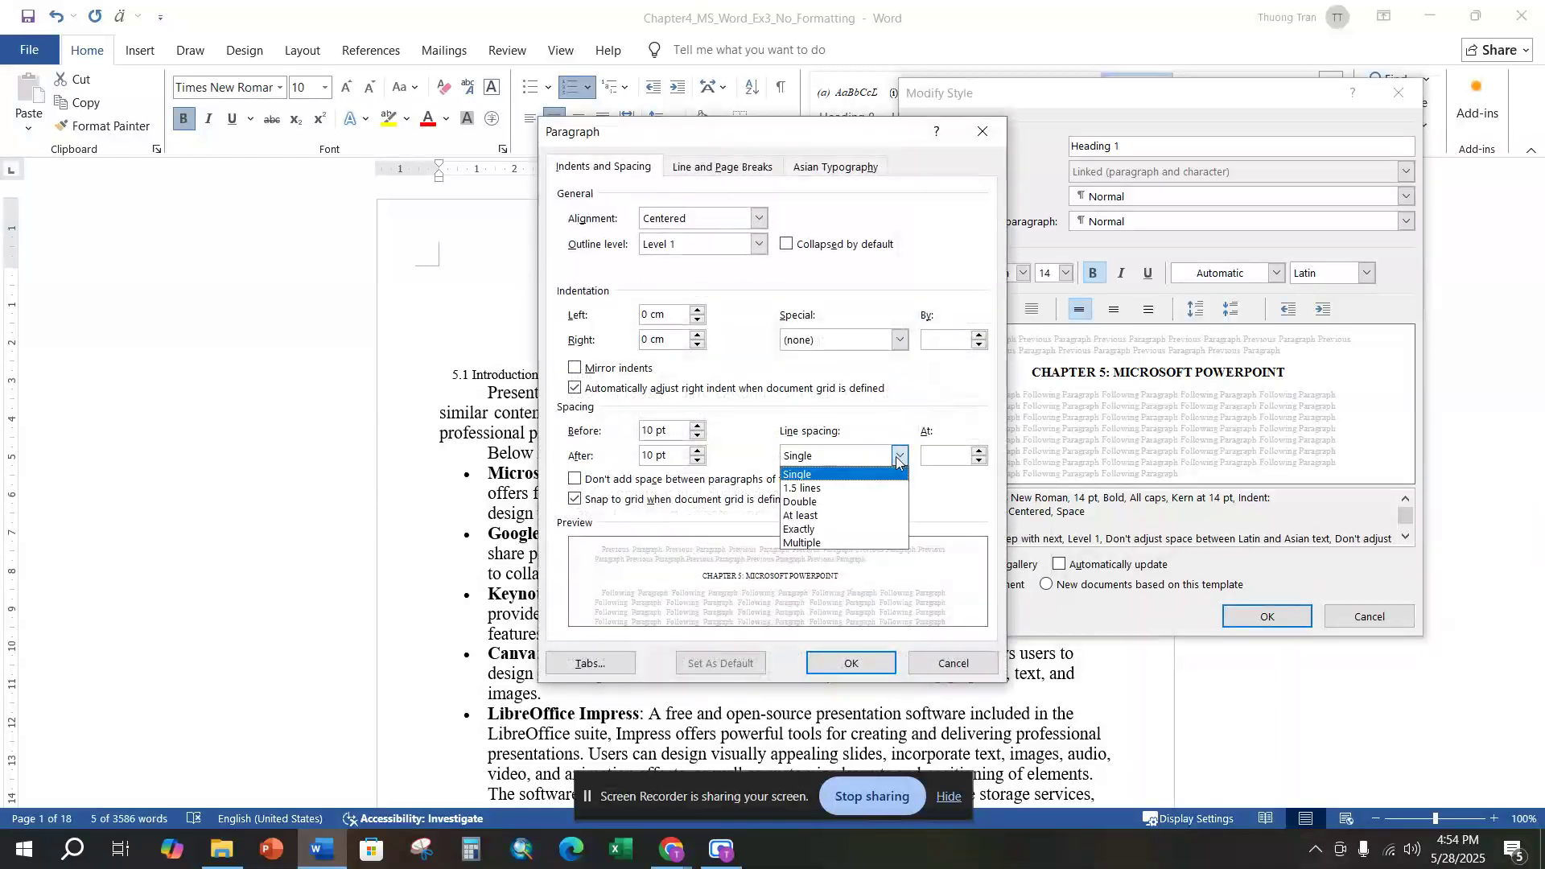
click(818, 490)
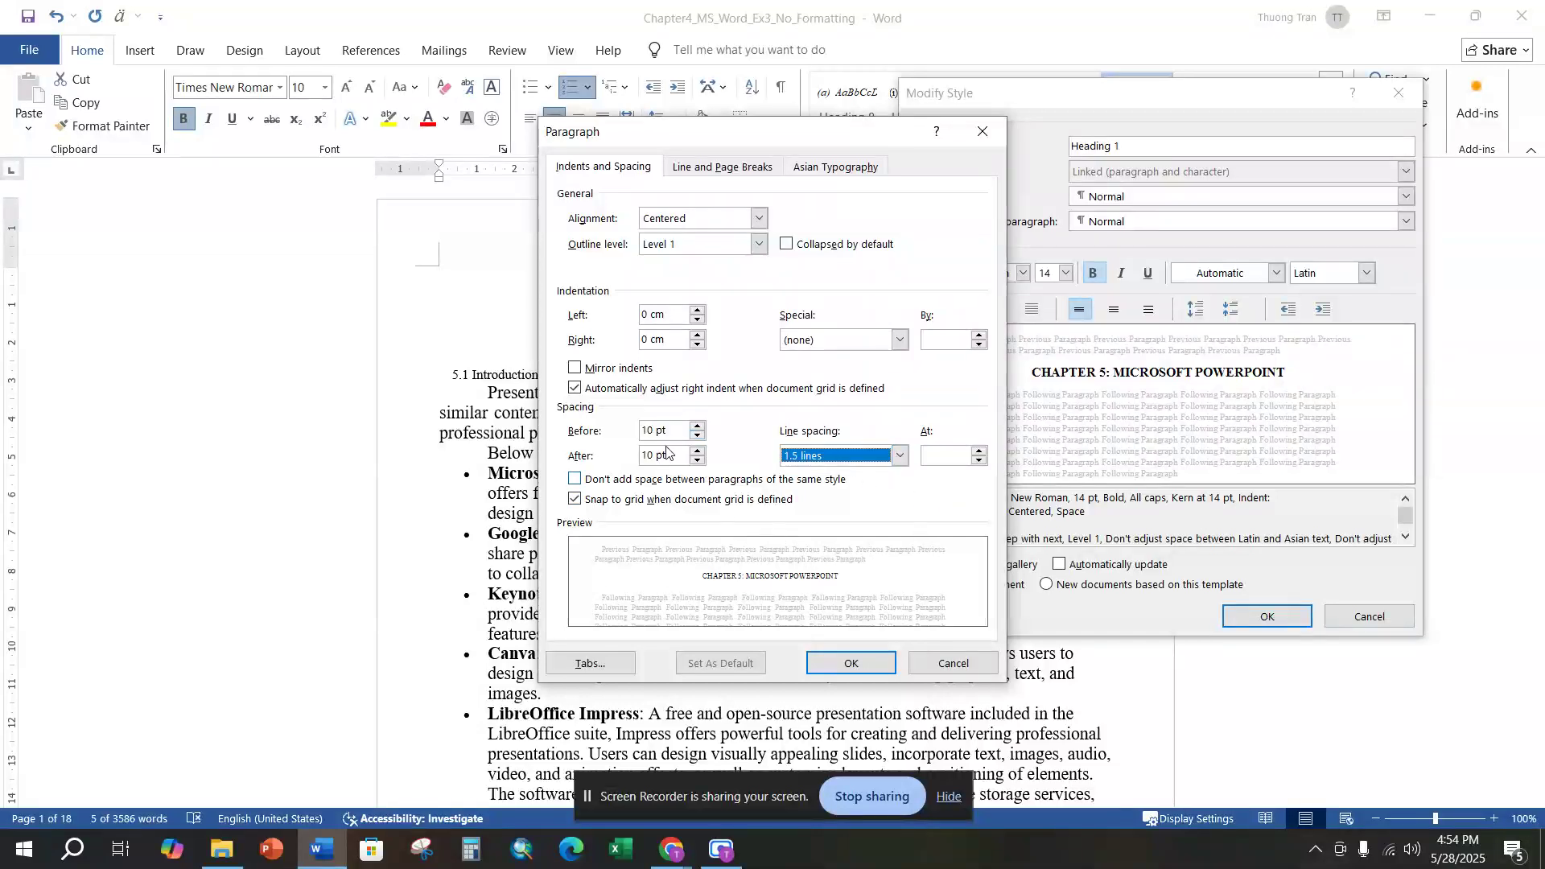
click(842, 662)
click(1255, 618)
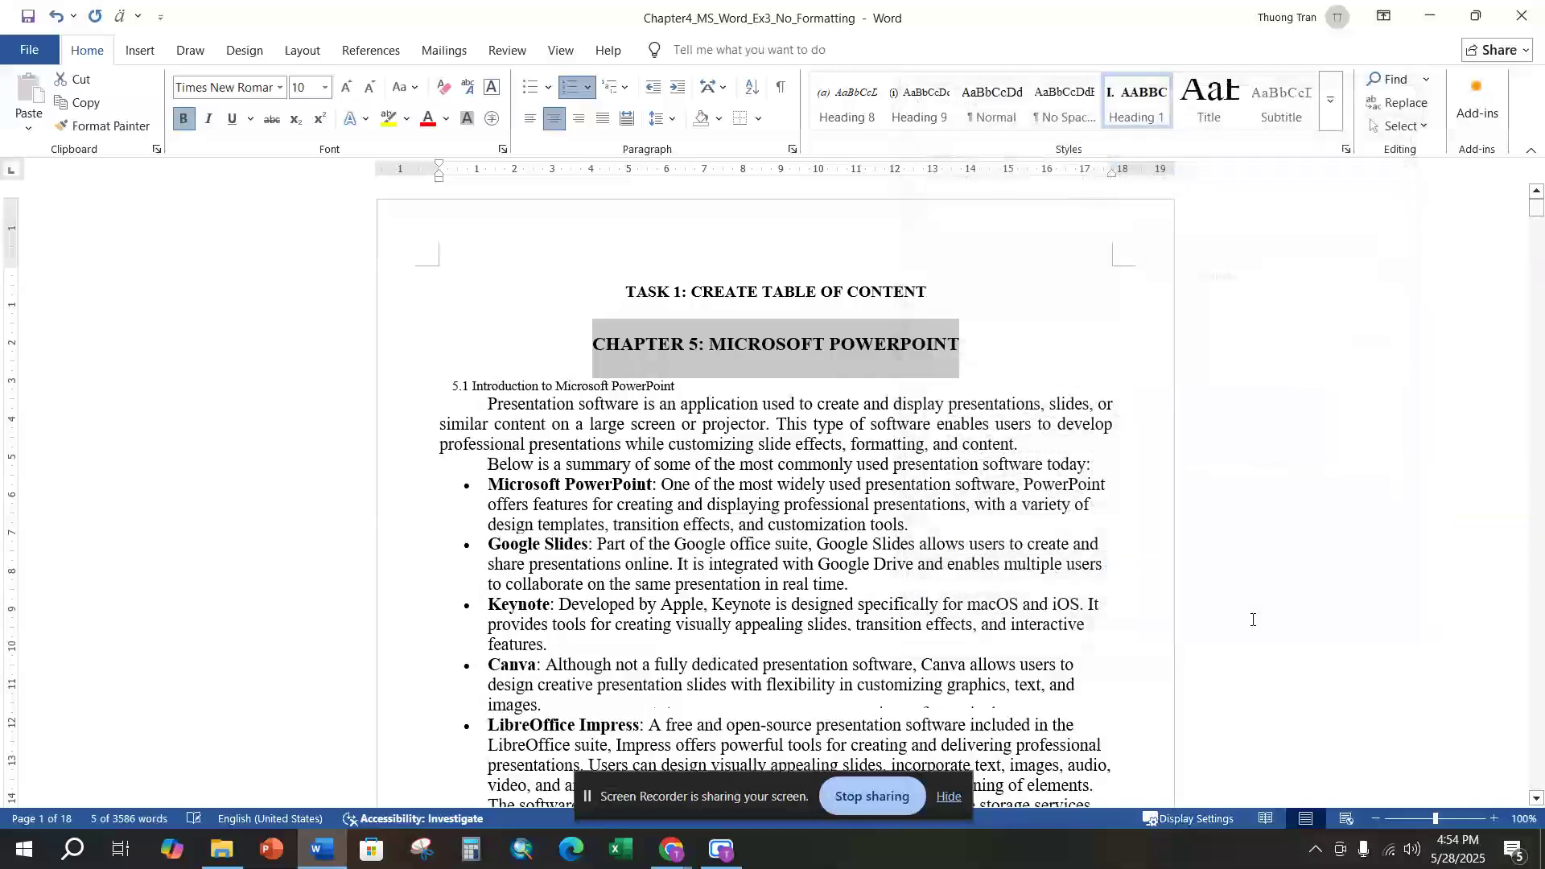
Compare the 5.1 heading with the sample table of contents in the exercise PDF in Chrome, and return to Word.
click(491, 387)
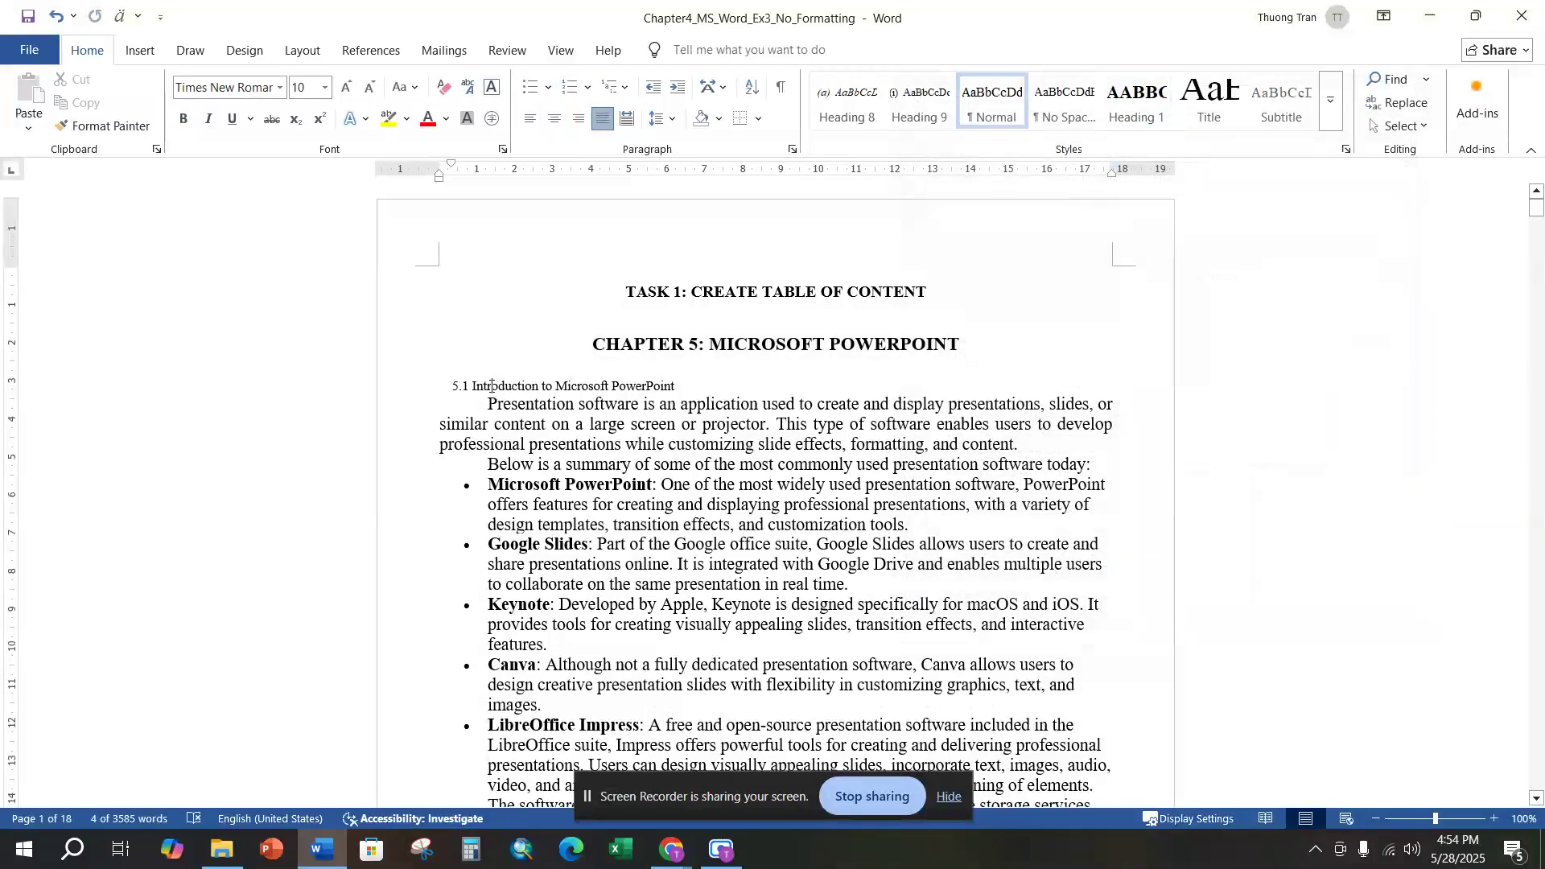
drag(594, 341, 959, 365)
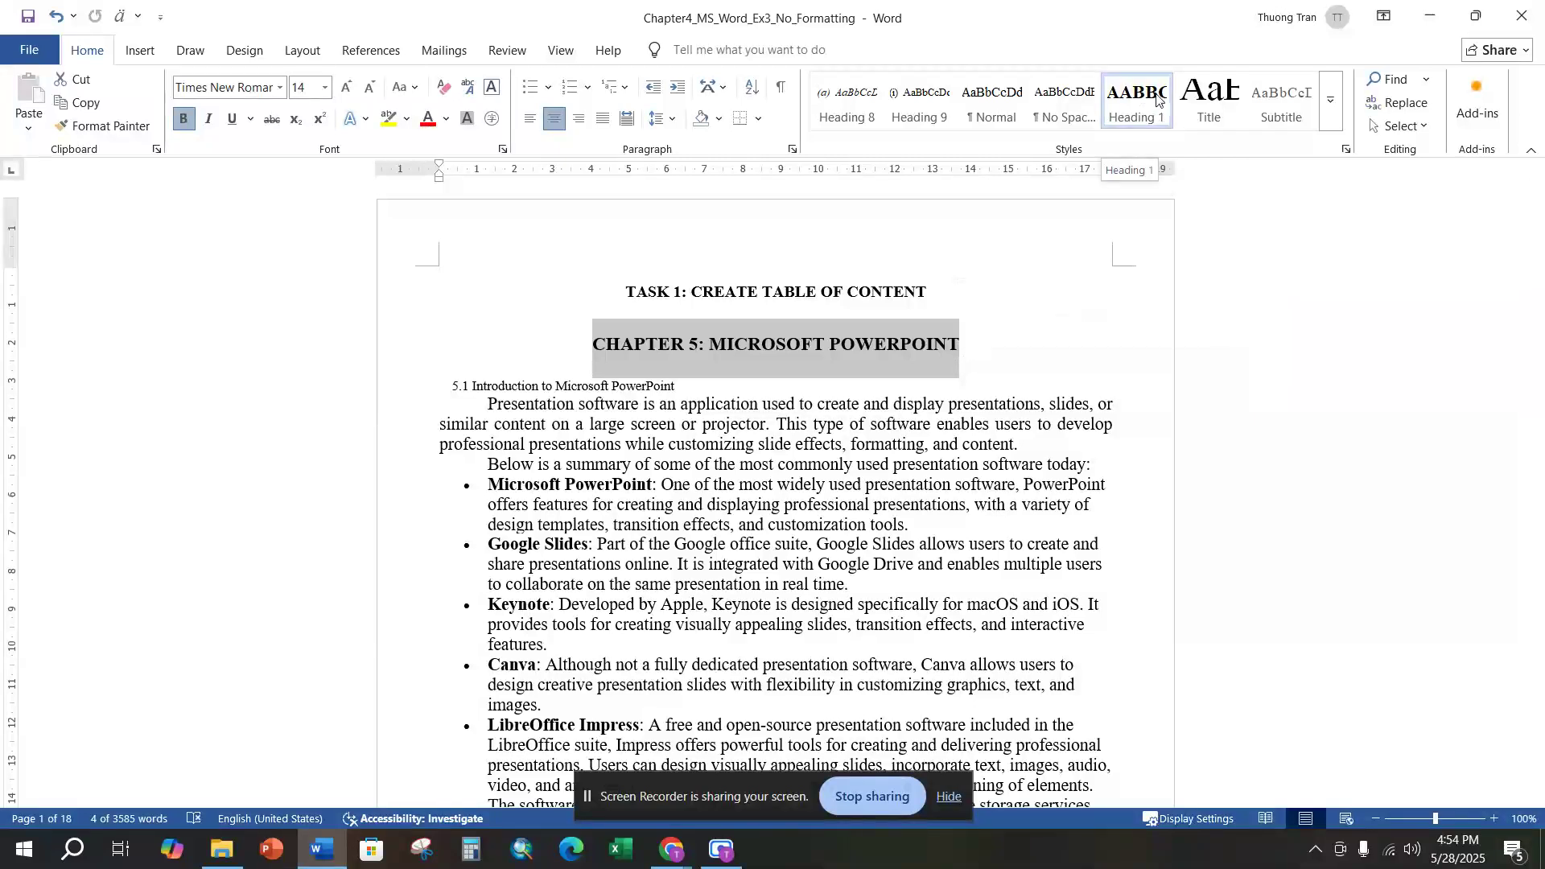
click(464, 387)
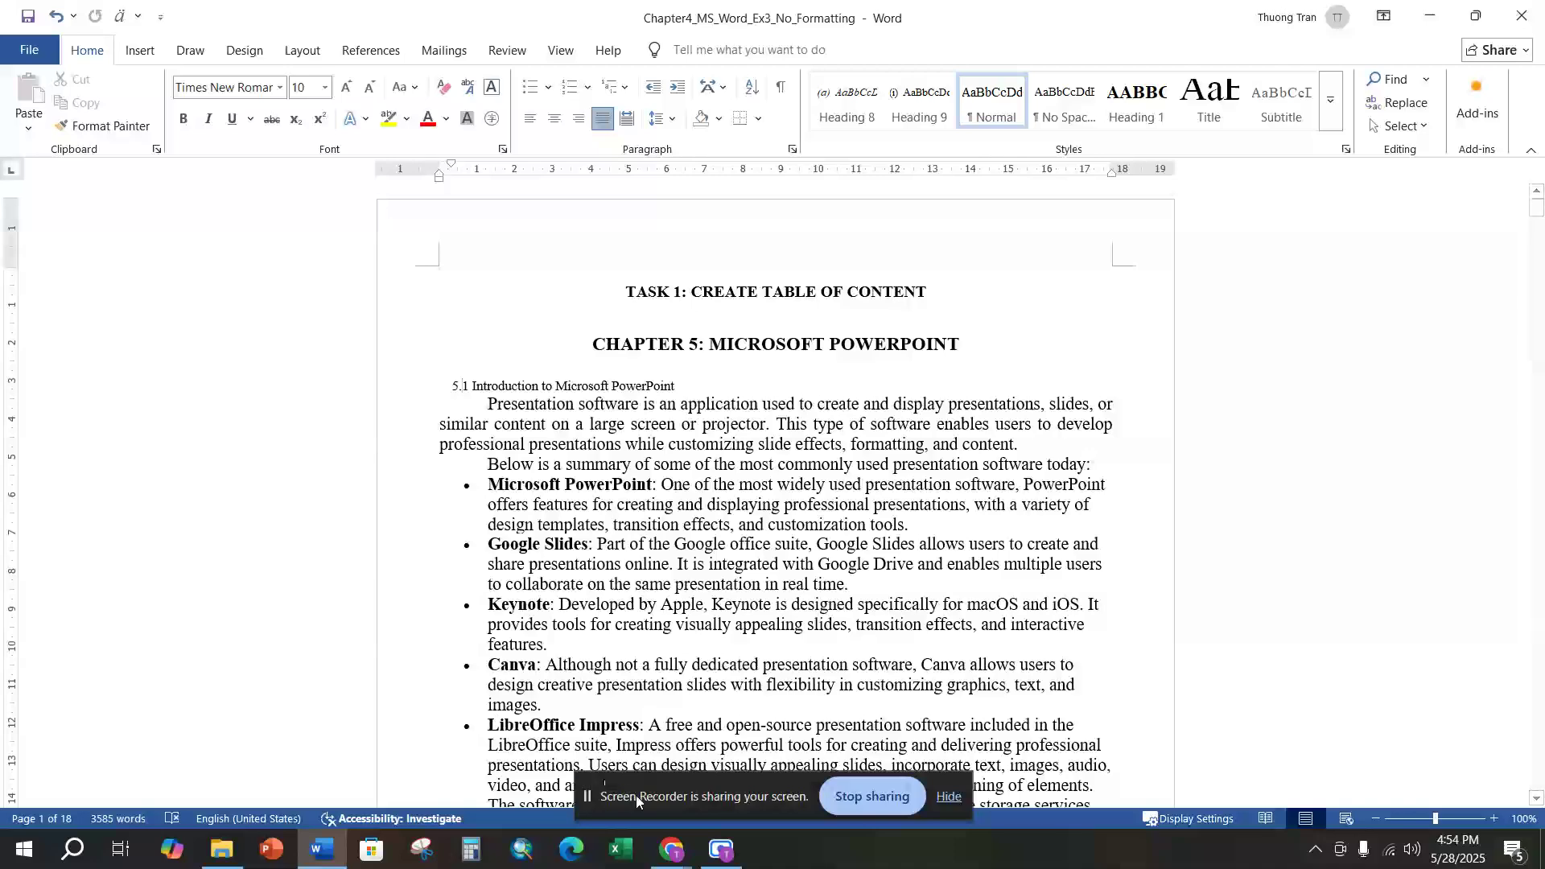
mouse_move(672, 851)
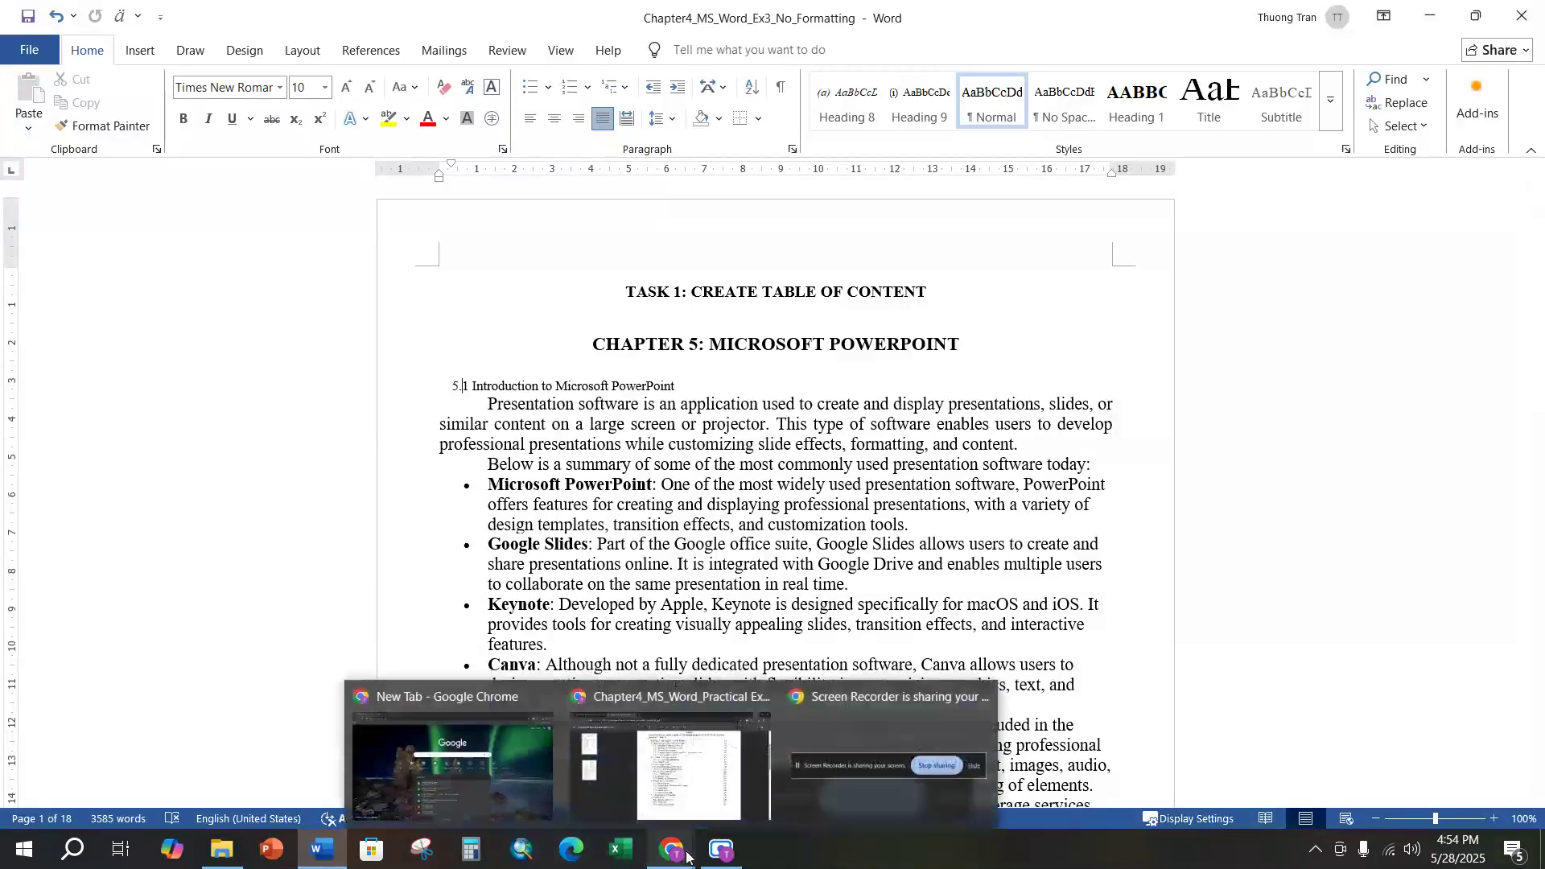
click(684, 777)
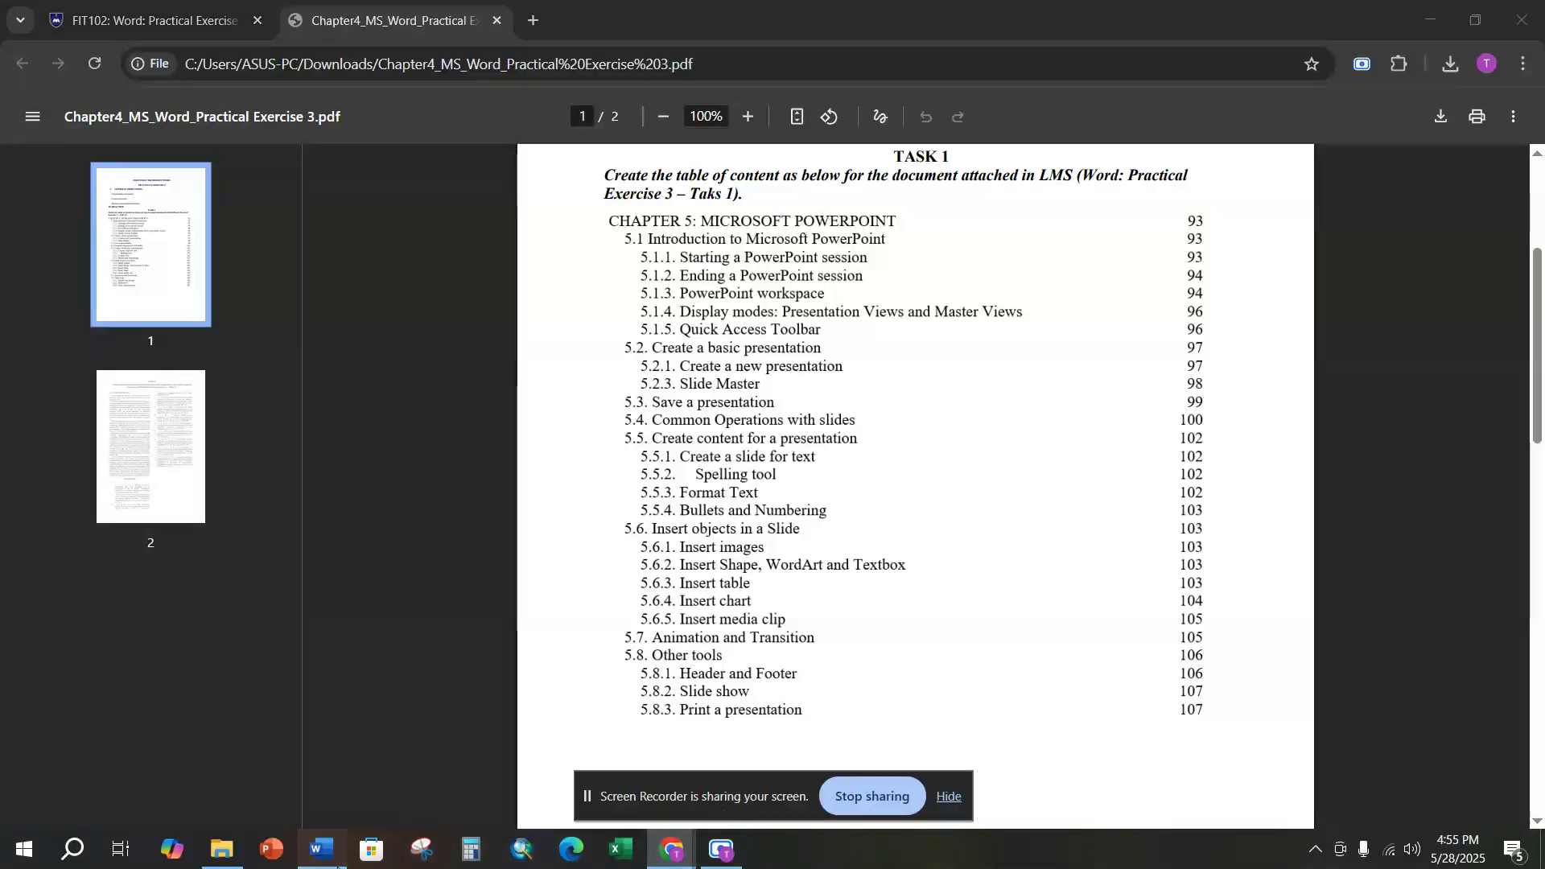
click(322, 849)
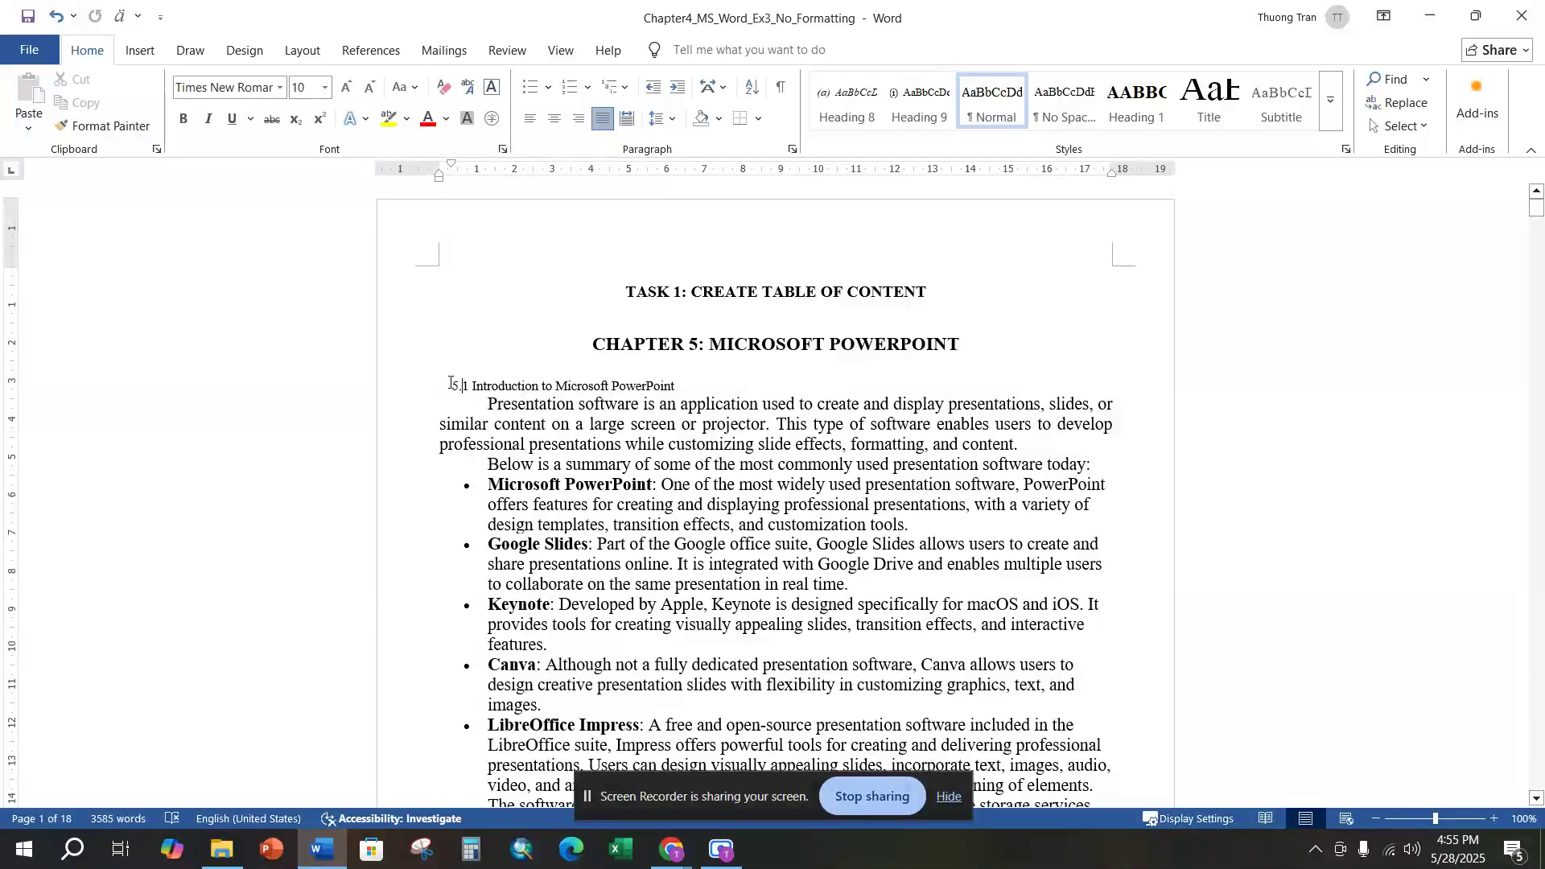
Apply the Heading 2 style to the "5.1 Introduction to Microsoft PowerPoint" line.
drag(451, 383, 682, 383)
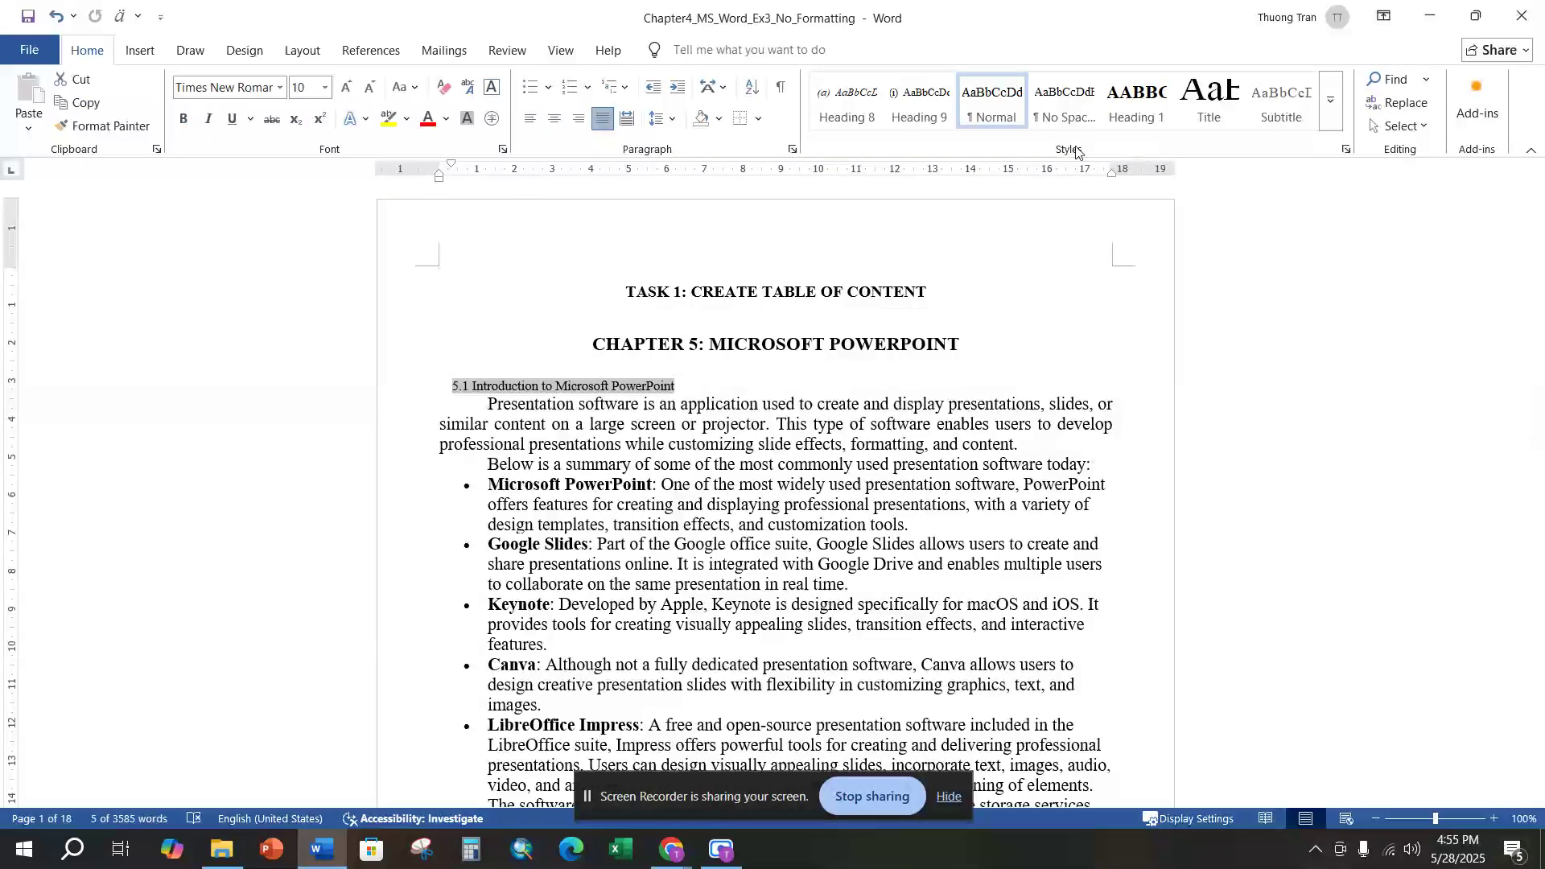
click(1332, 106)
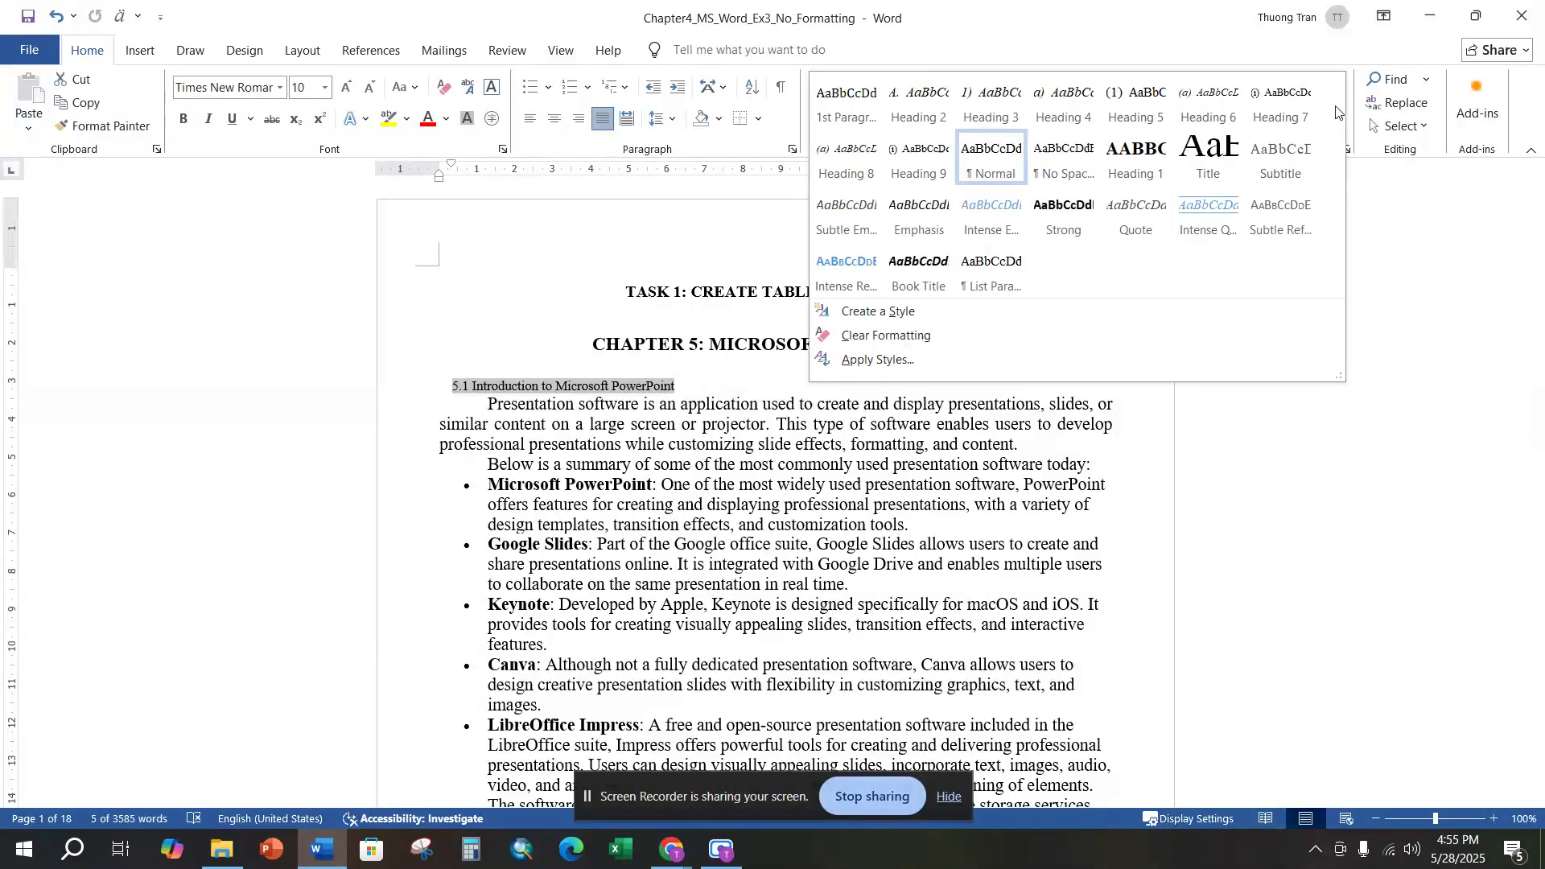
click(929, 113)
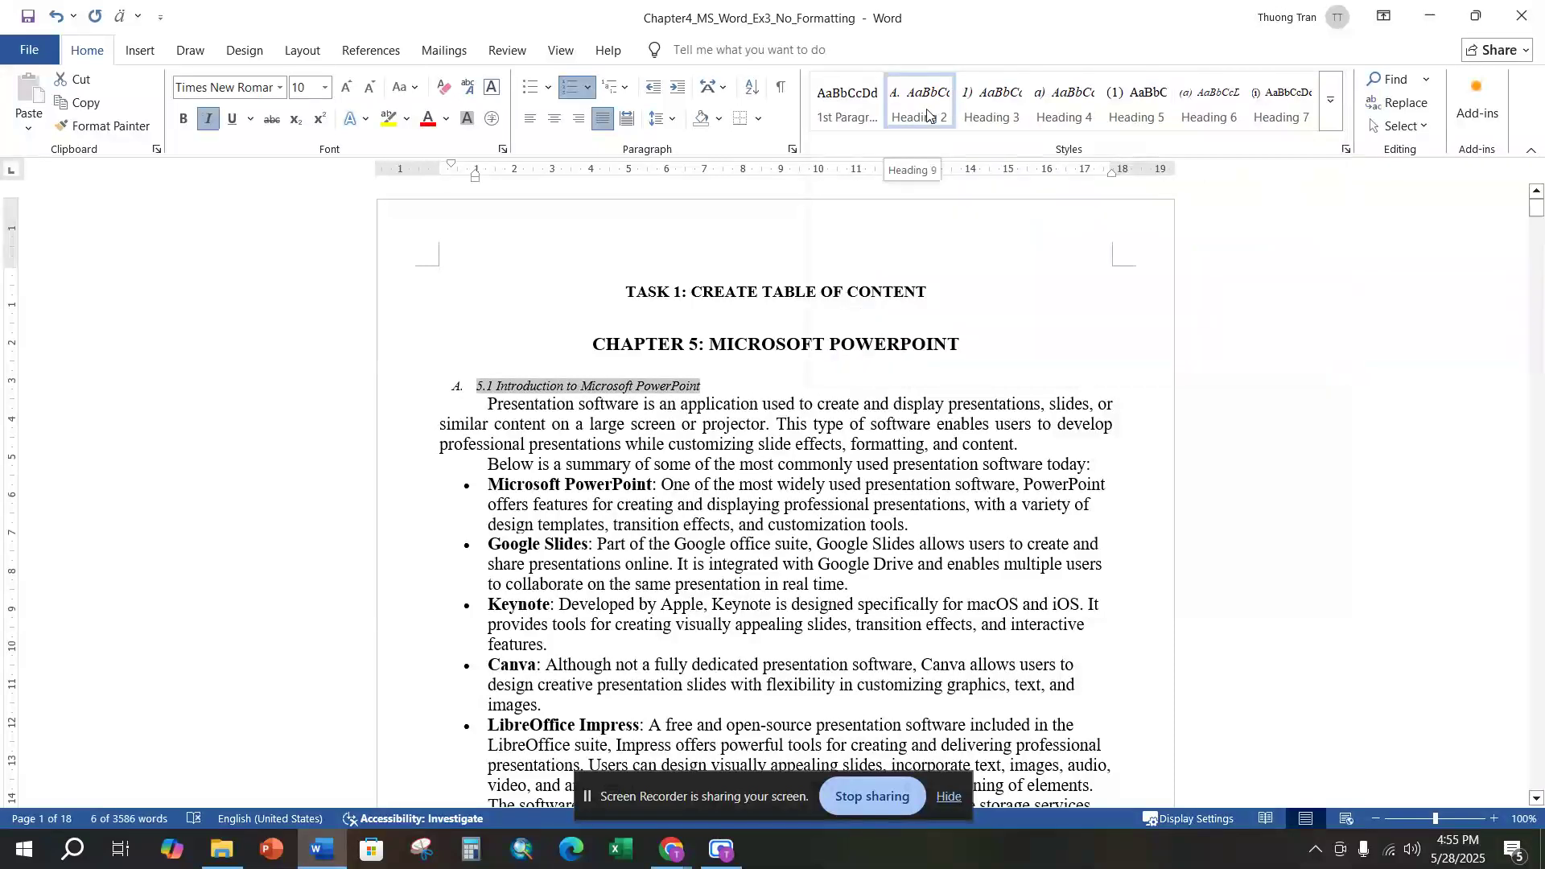
Modify the Heading 2 style to bold, non-italic text at 12 pt.
right_click(927, 115)
click(968, 149)
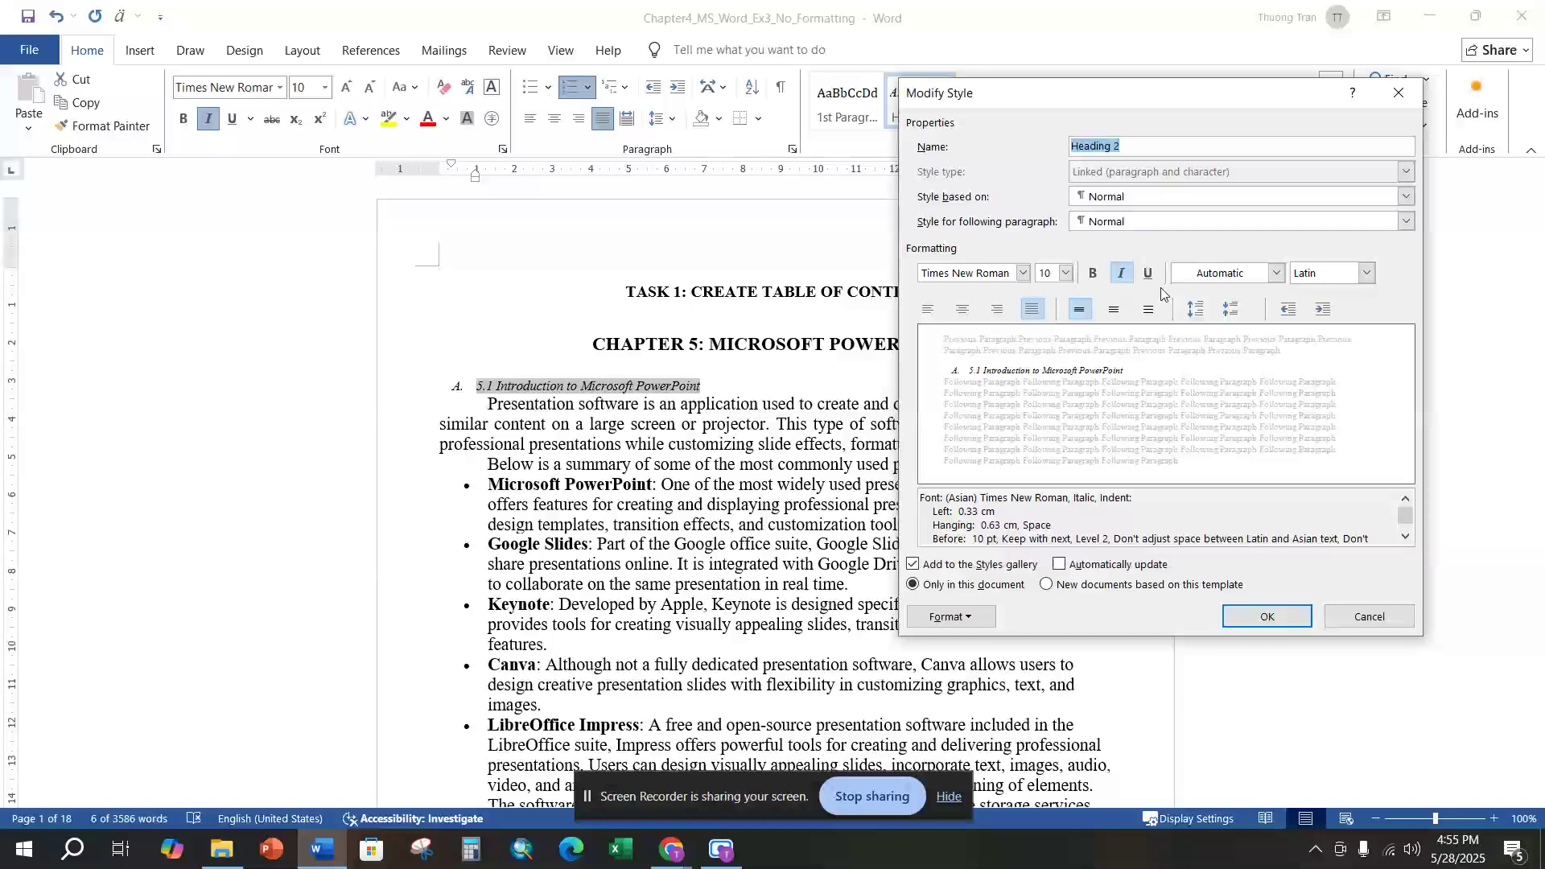
click(1124, 275)
click(1092, 274)
click(1066, 272)
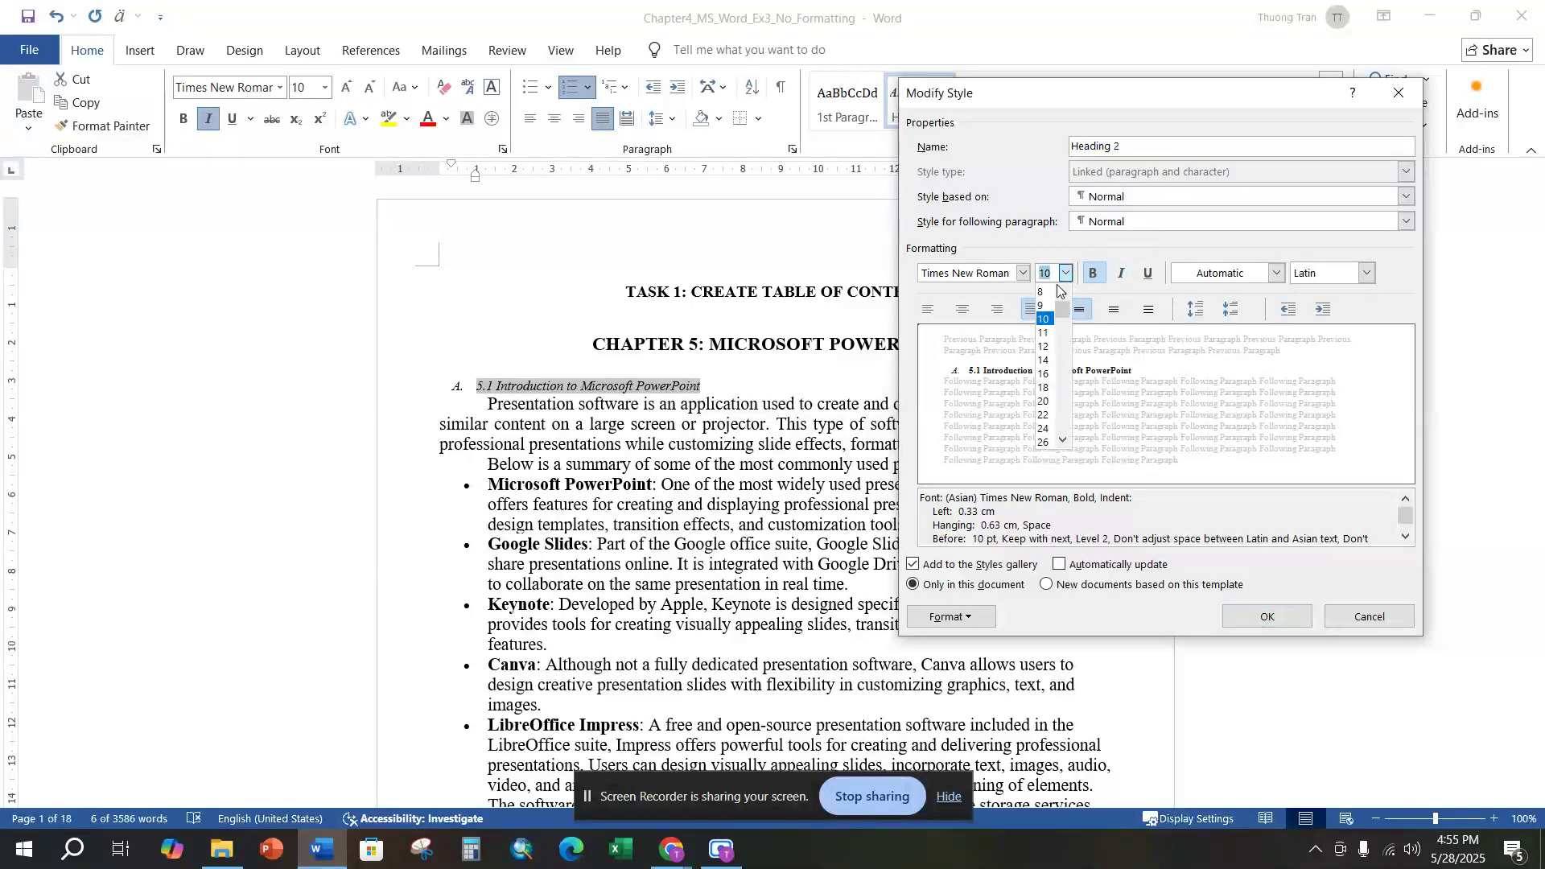
click(1044, 347)
Remove the automatic numbering from the Heading 2 style by setting its numbering to None.
click(971, 617)
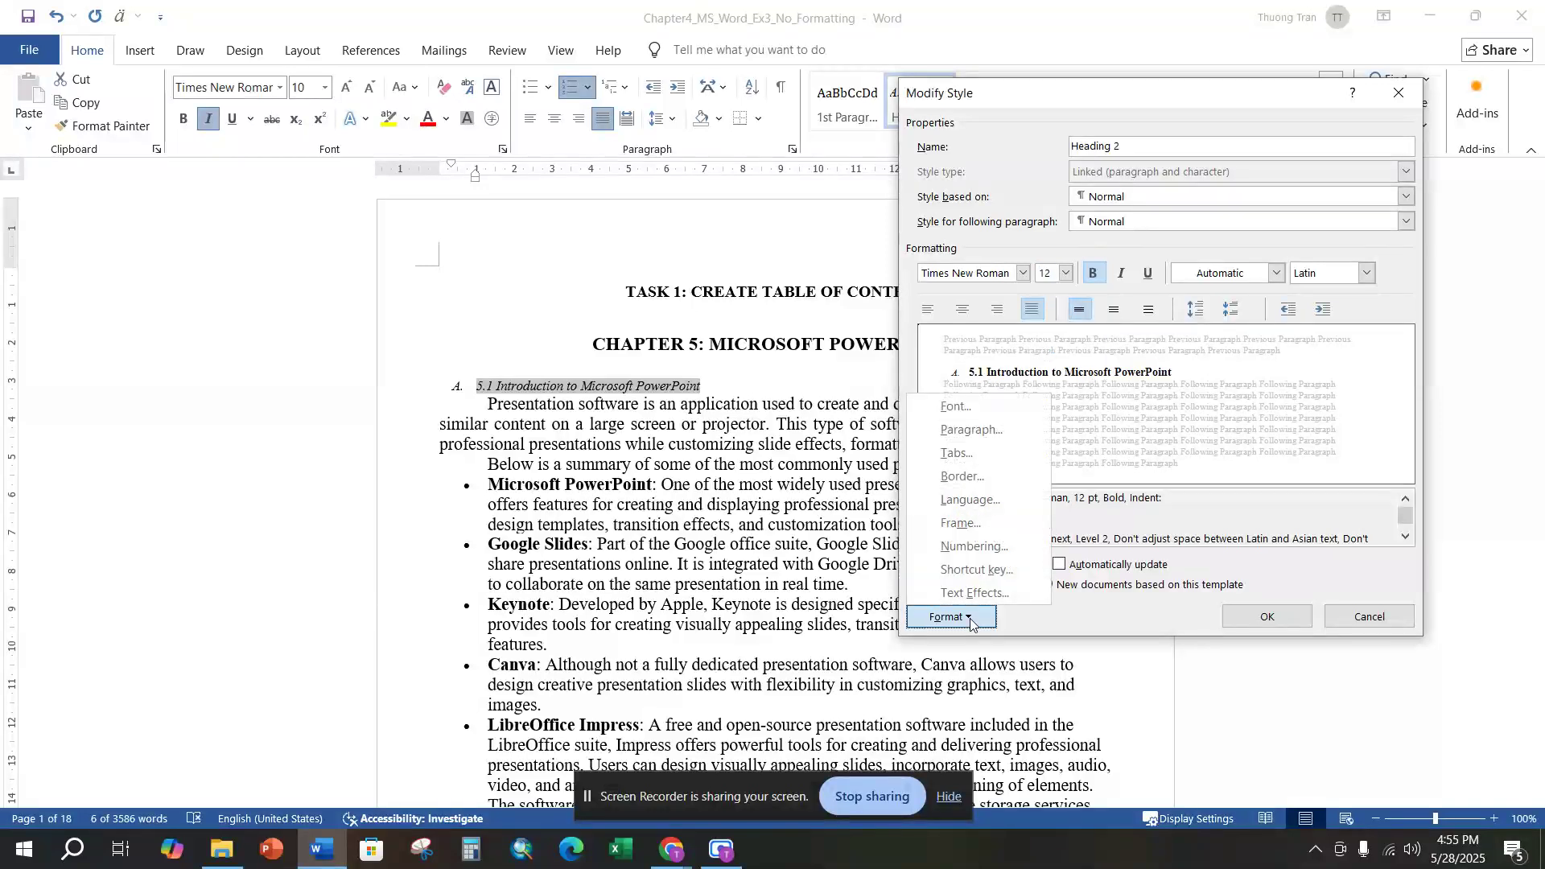
click(982, 545)
click(1054, 279)
click(1194, 545)
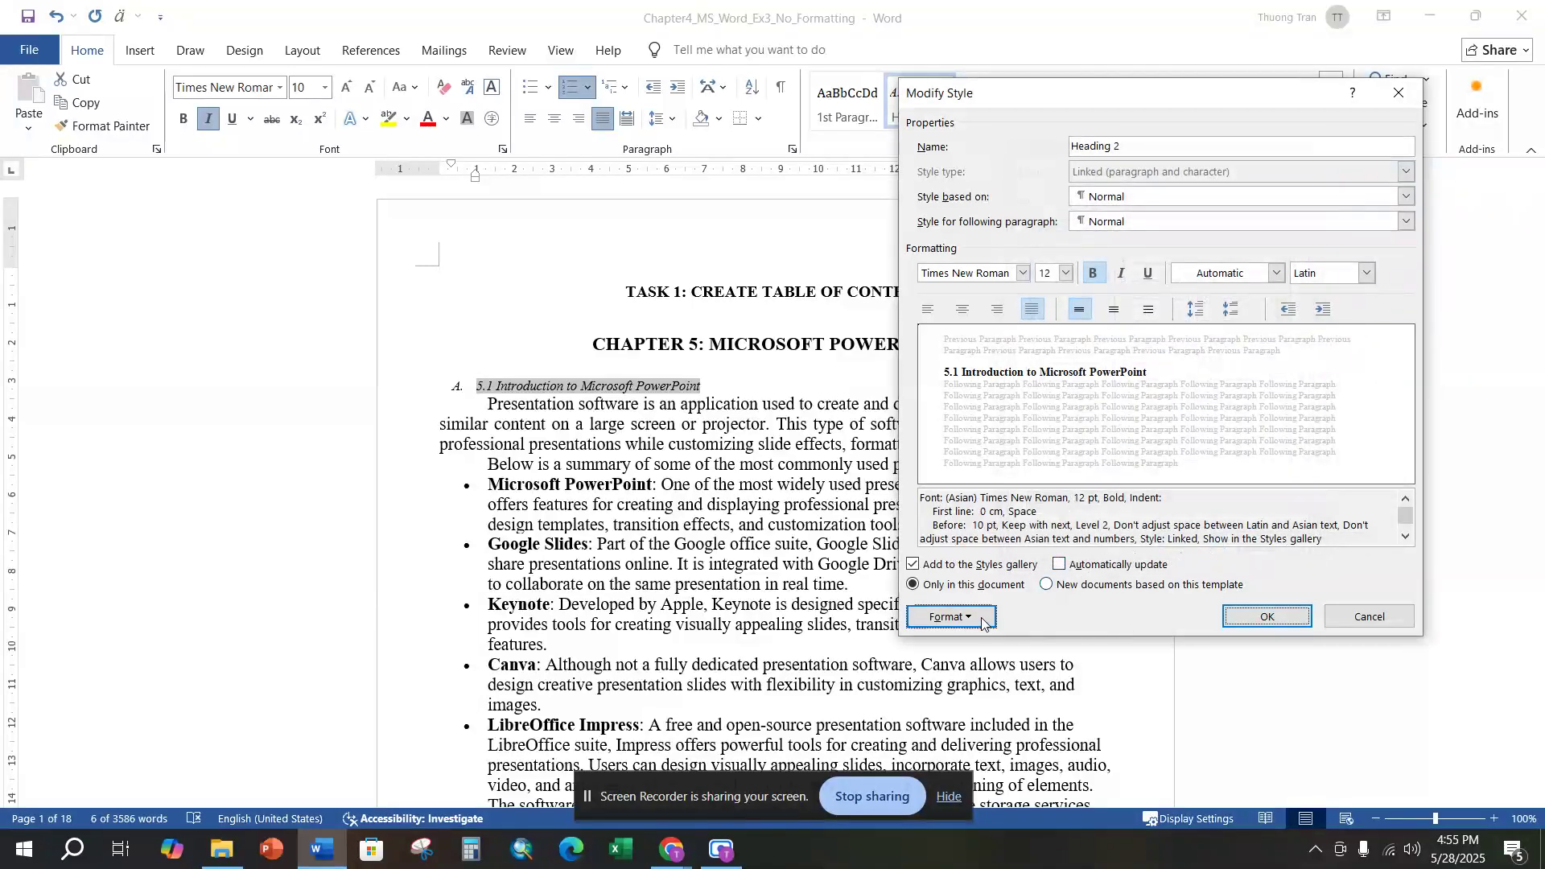
Set the Heading 2 style's spacing to 6 pt before and after with 1.5 line spacing, and save the style.
click(949, 617)
click(946, 427)
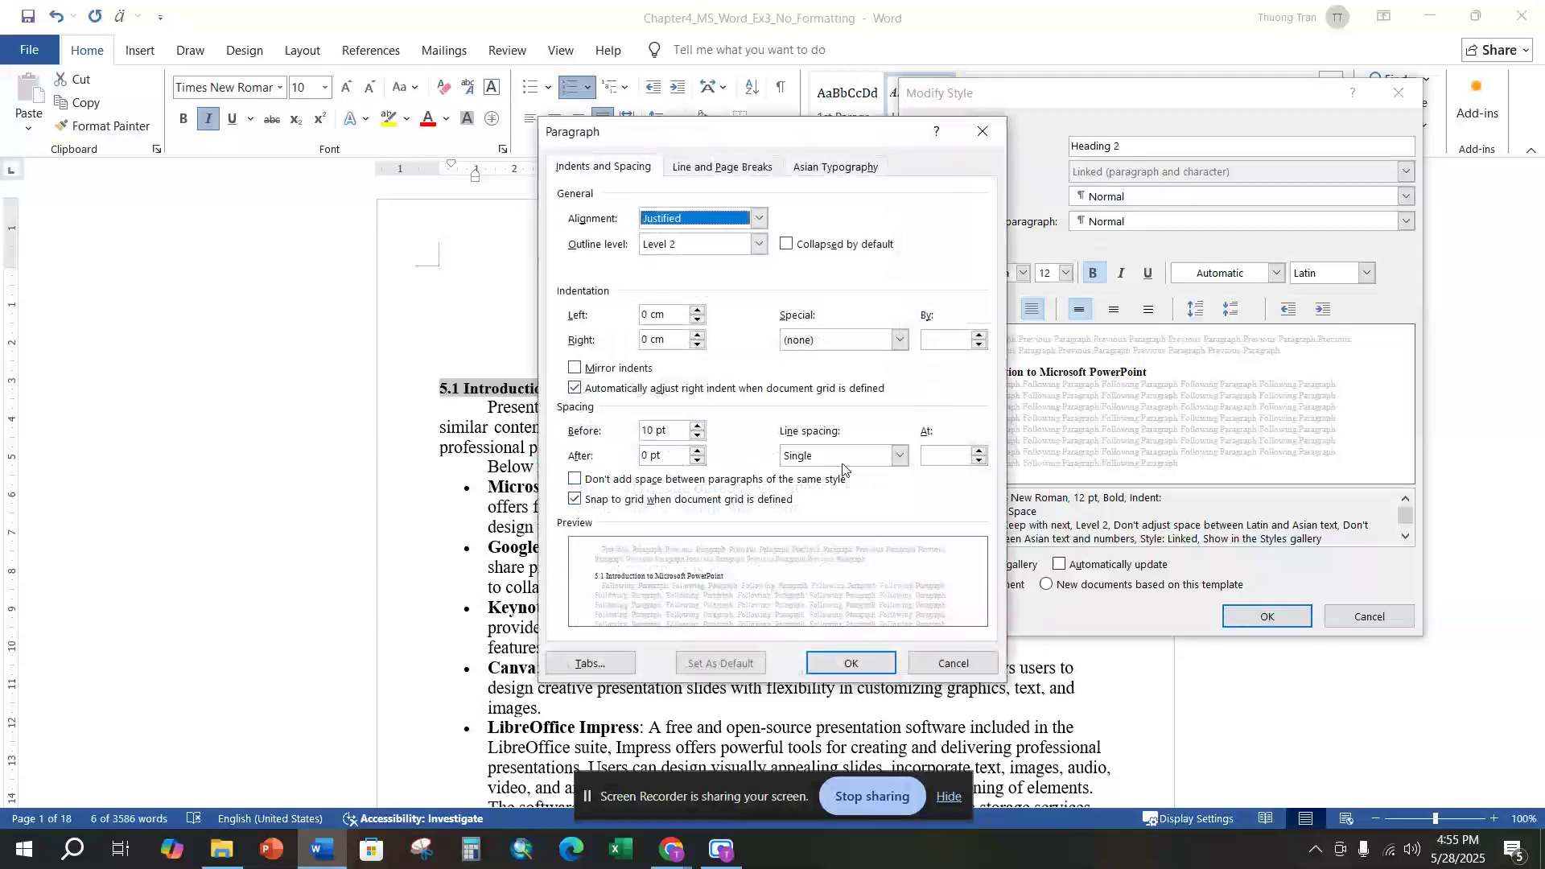
click(698, 426)
click(698, 436)
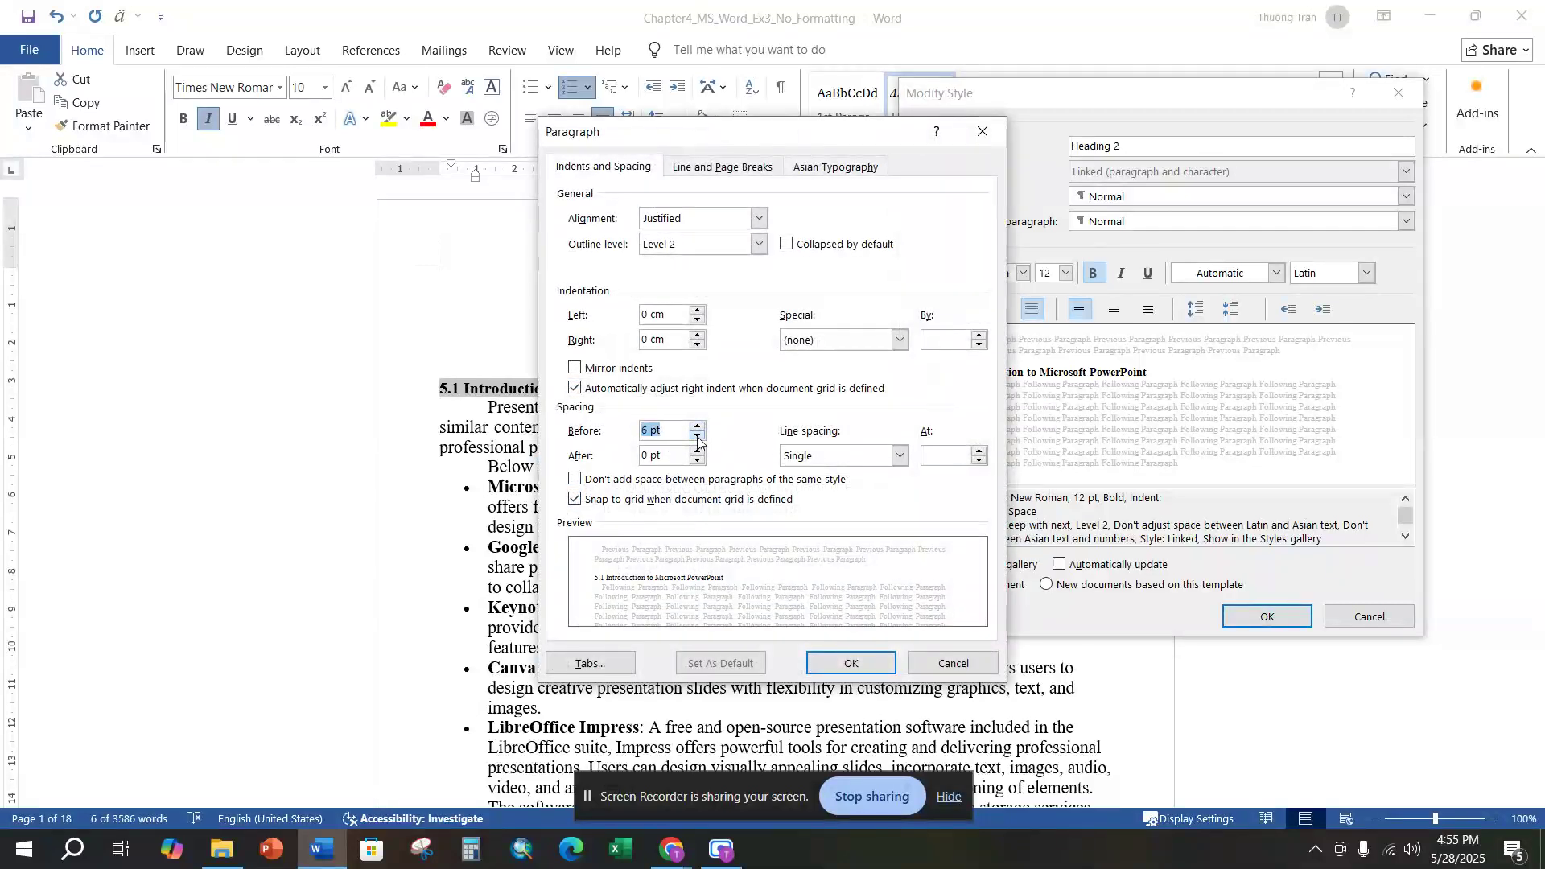
click(697, 451)
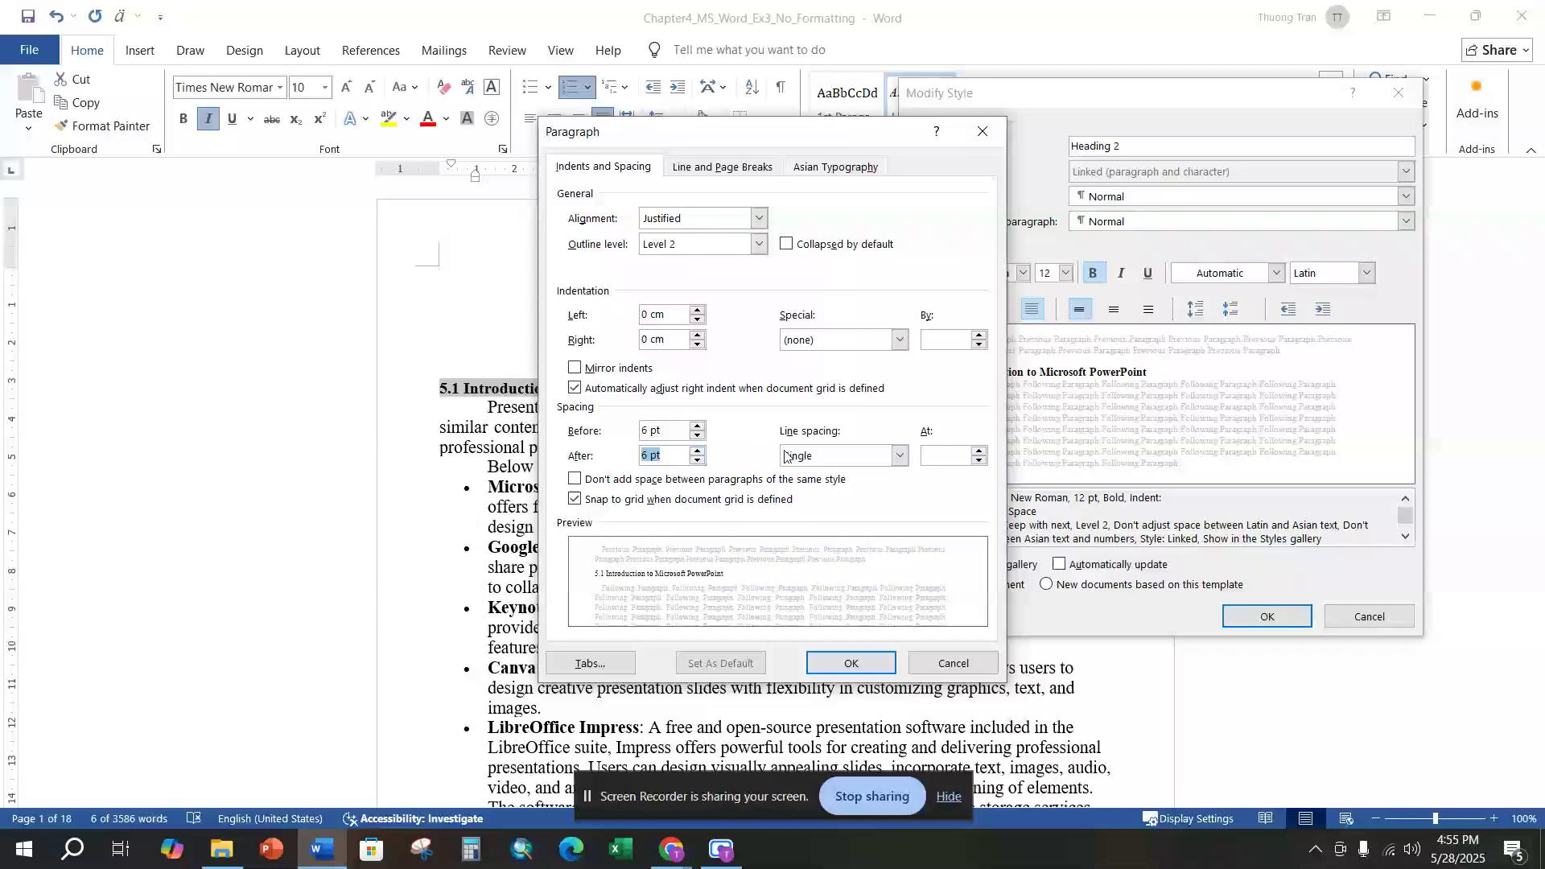
click(900, 456)
click(885, 481)
click(879, 665)
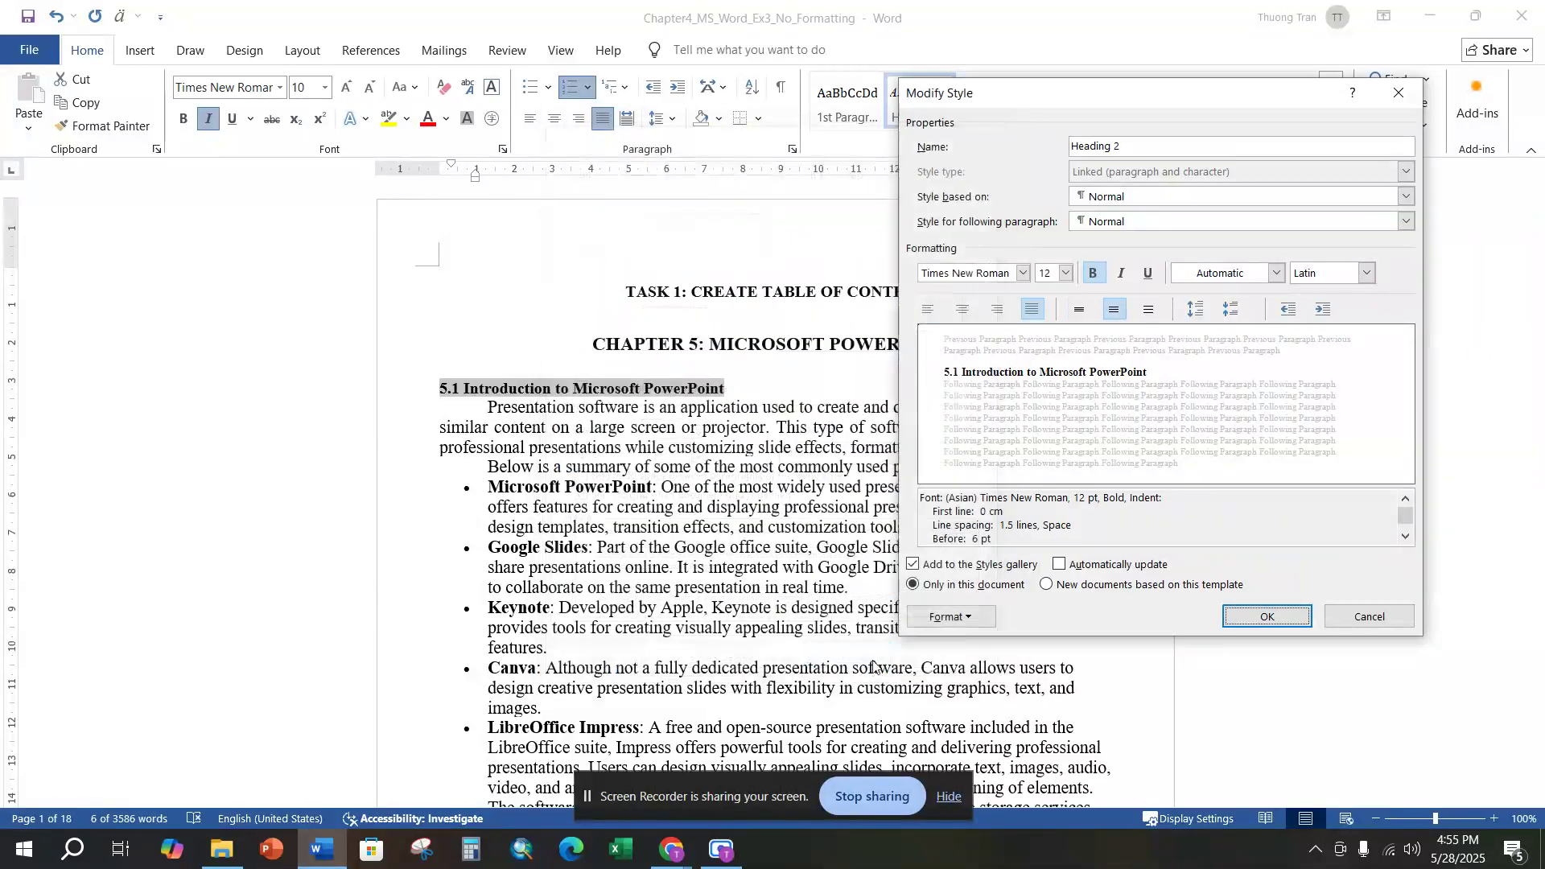
click(1268, 616)
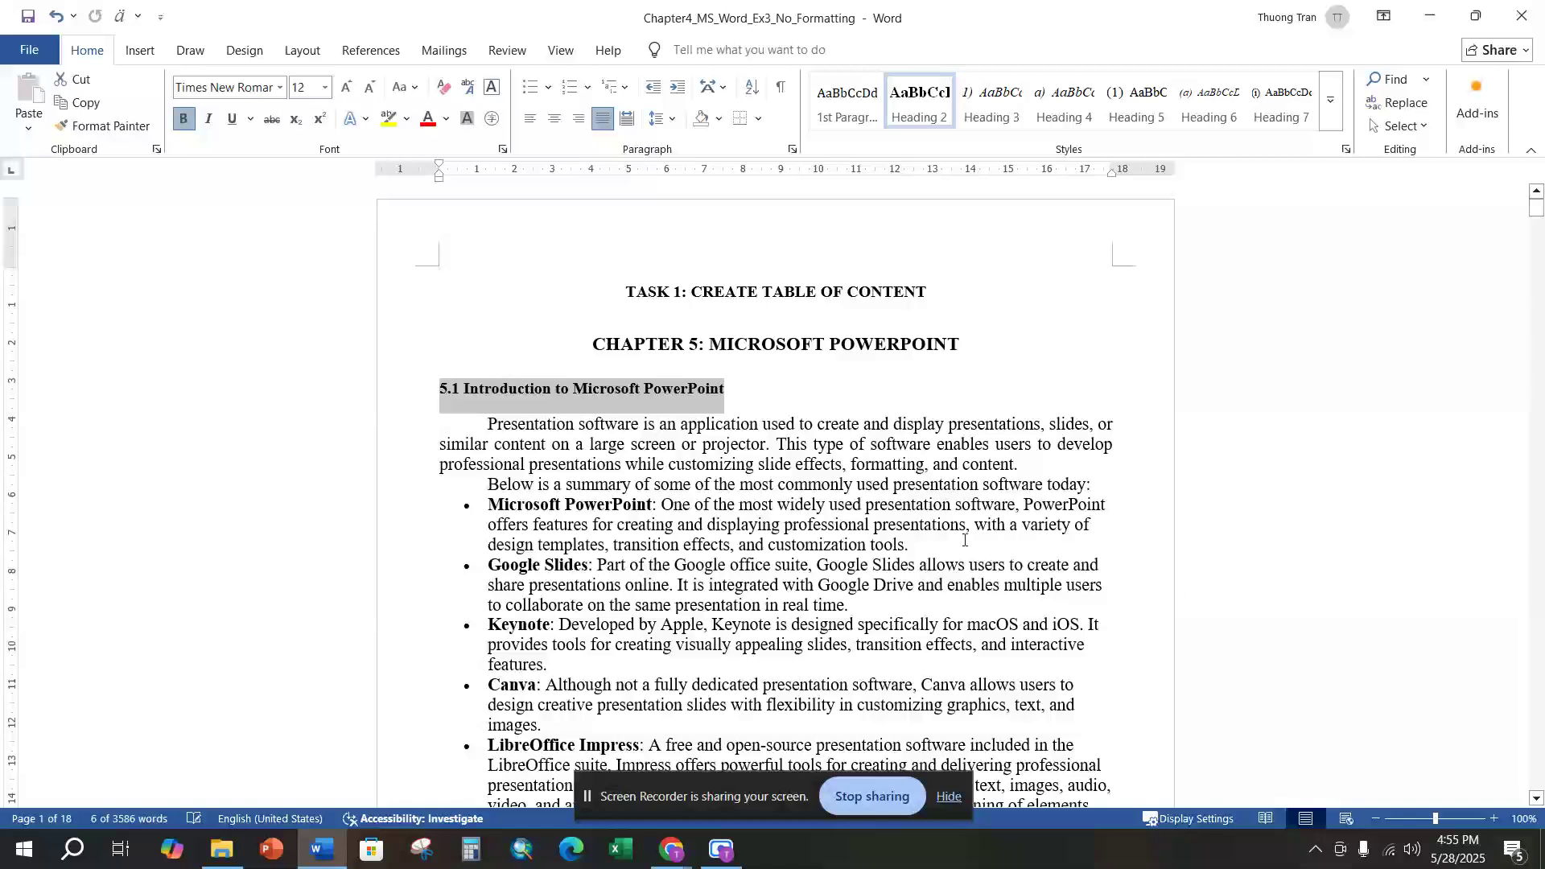
Show the Navigation pane and jump to the "CHAPTER 5: MICROSOFT POWERPOINT" and "5.1 Introduction to Microsoft PowerPoint" headings.
scroll(956, 523, down, 1)
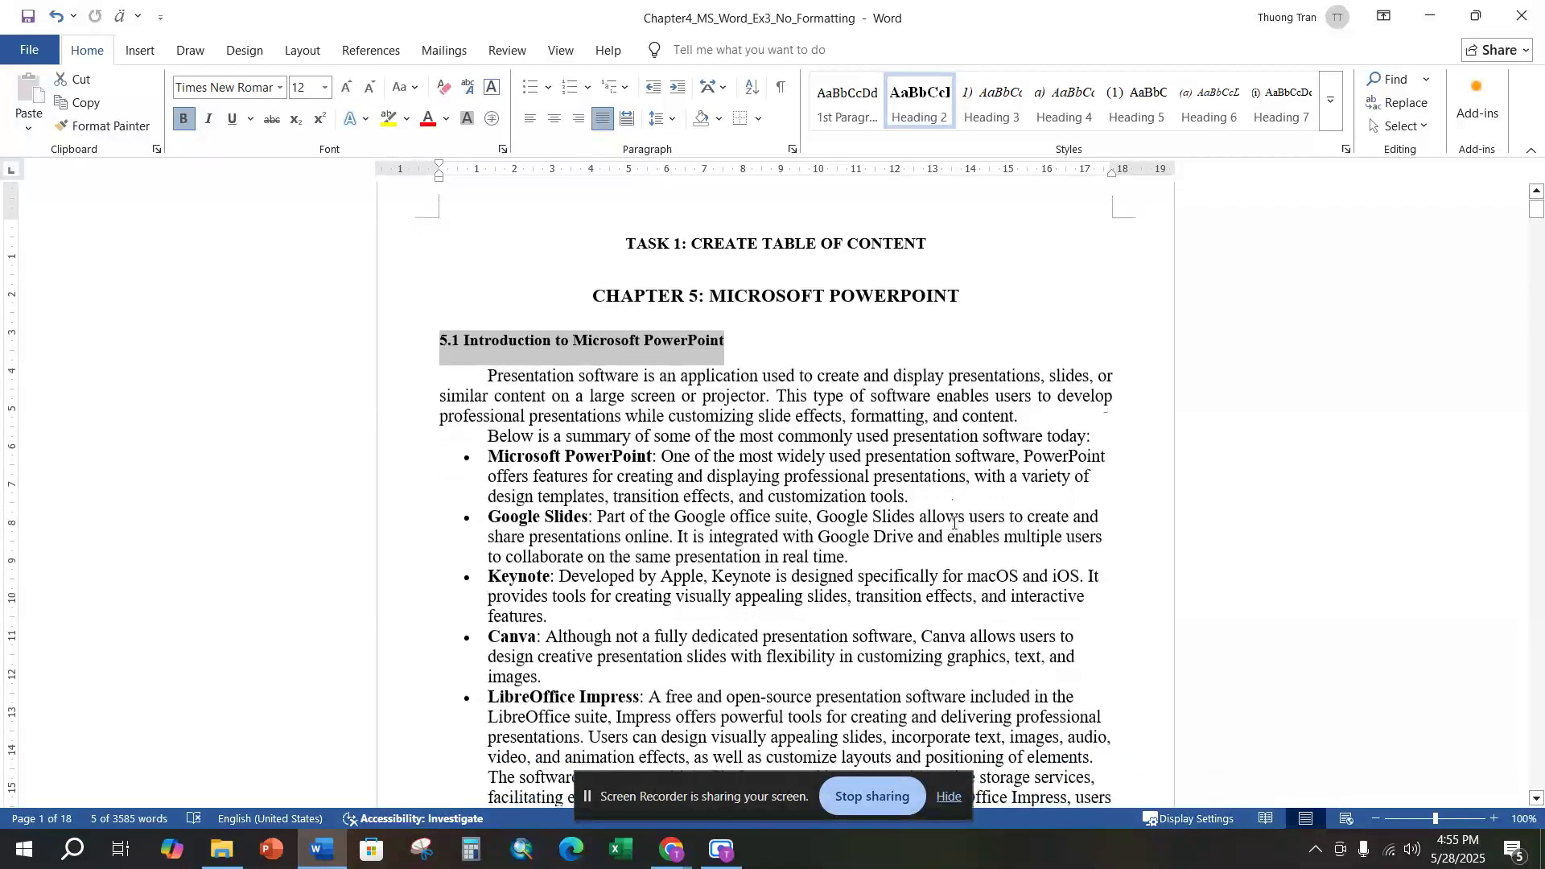
click(735, 440)
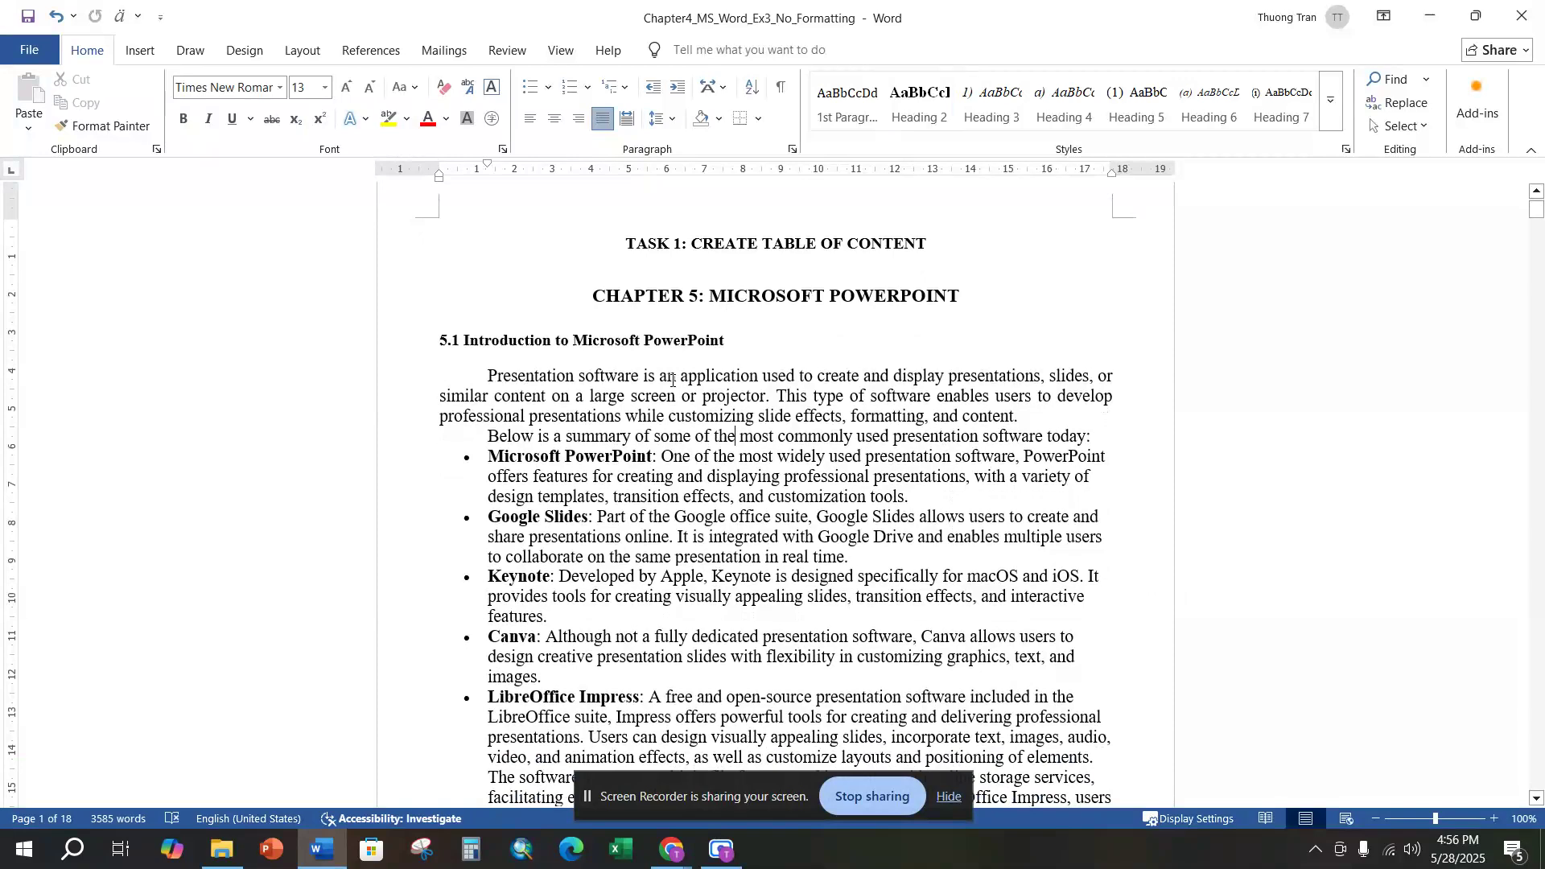
scroll(654, 362, up, 1)
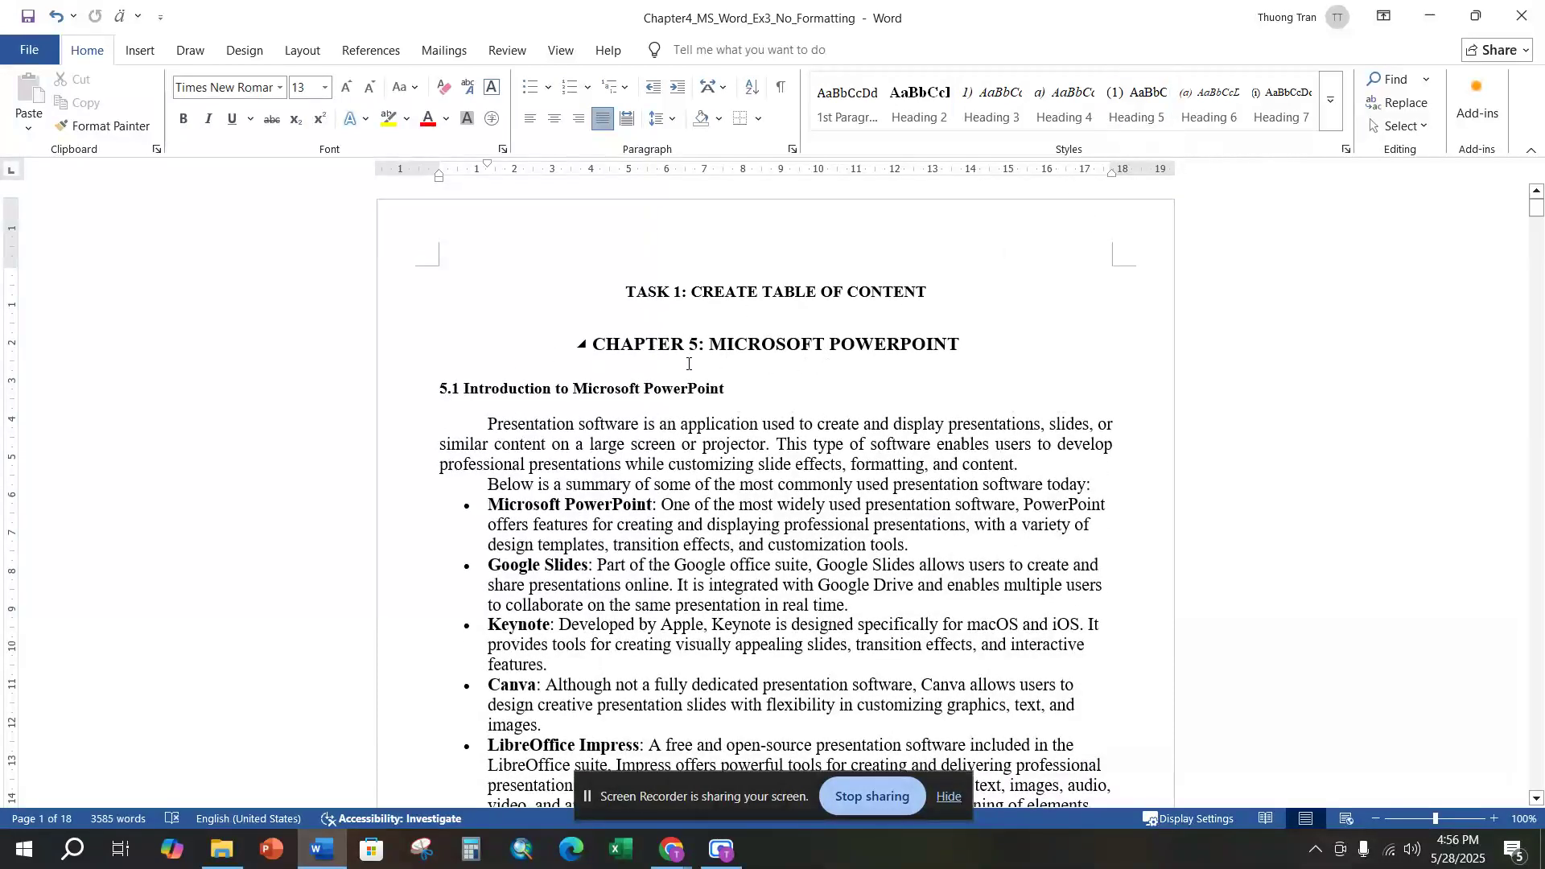
click(563, 51)
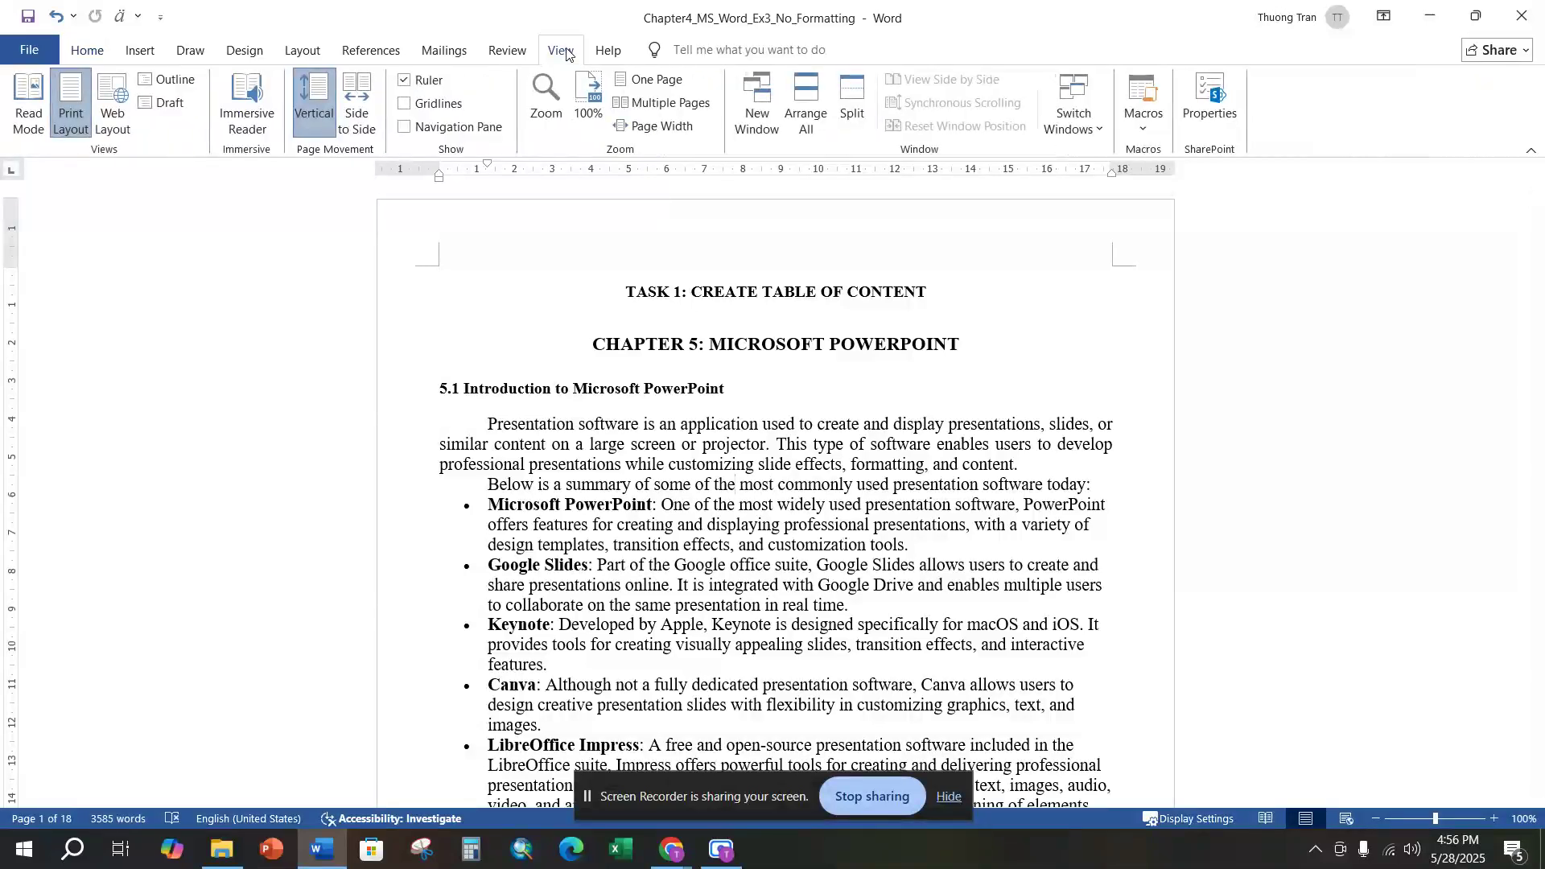
click(405, 131)
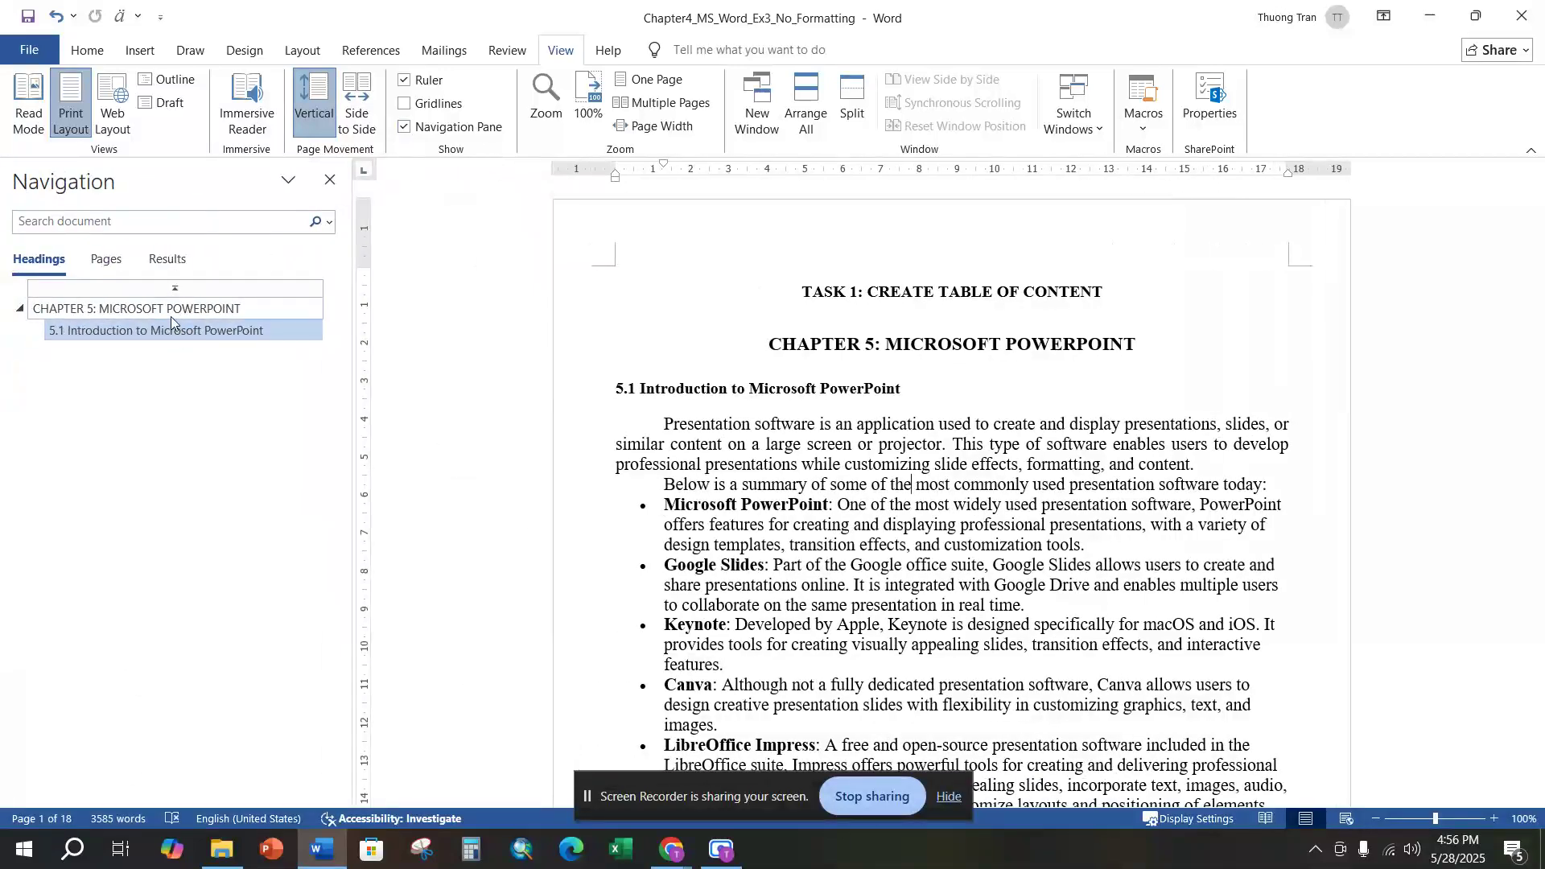
click(166, 312)
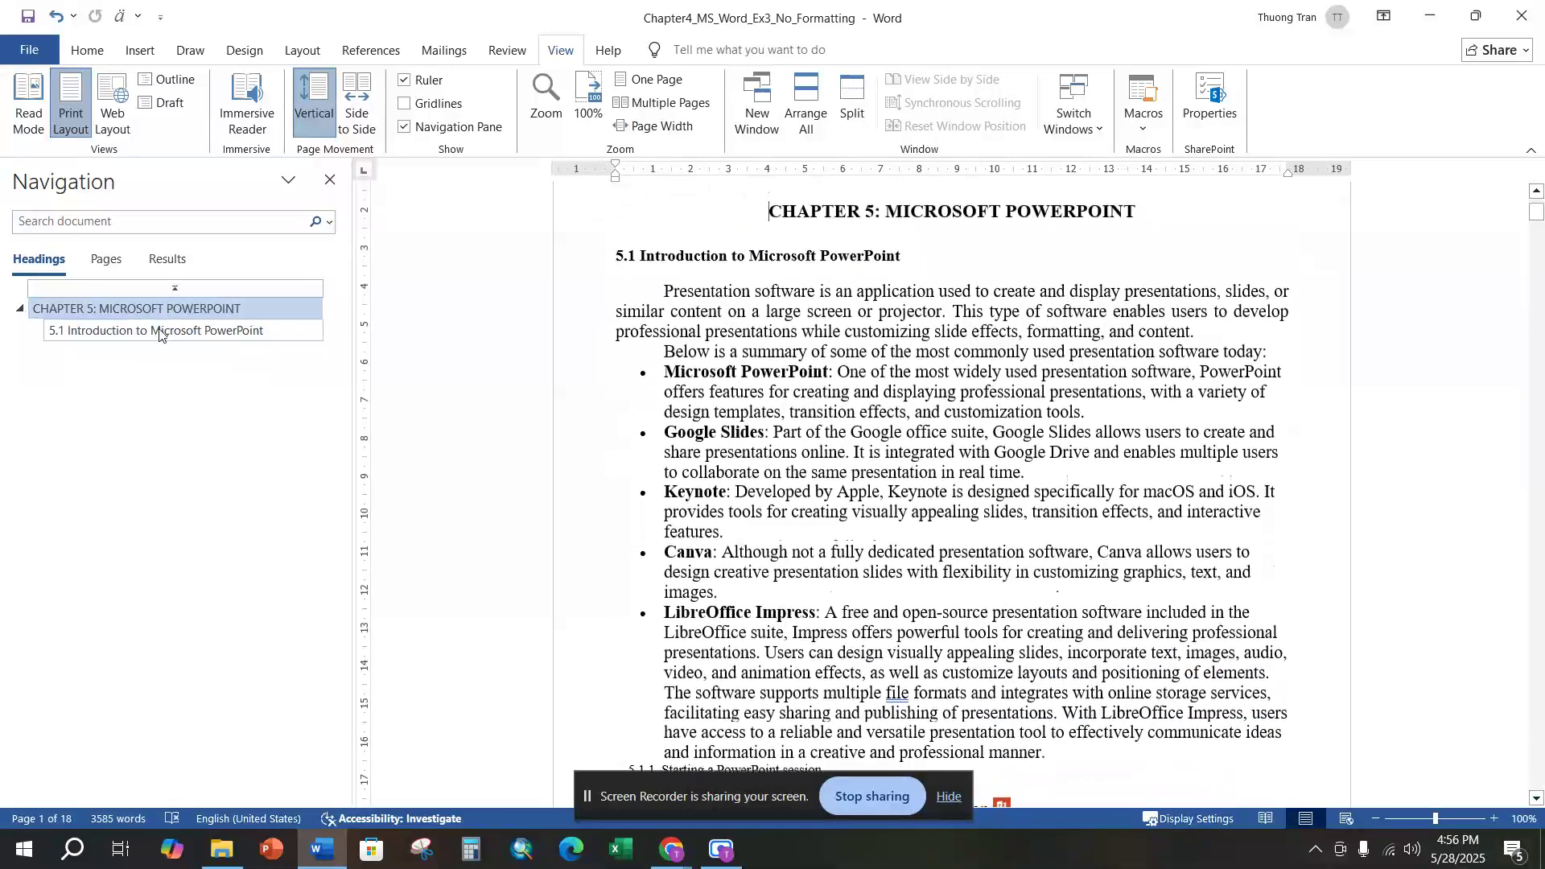
click(157, 330)
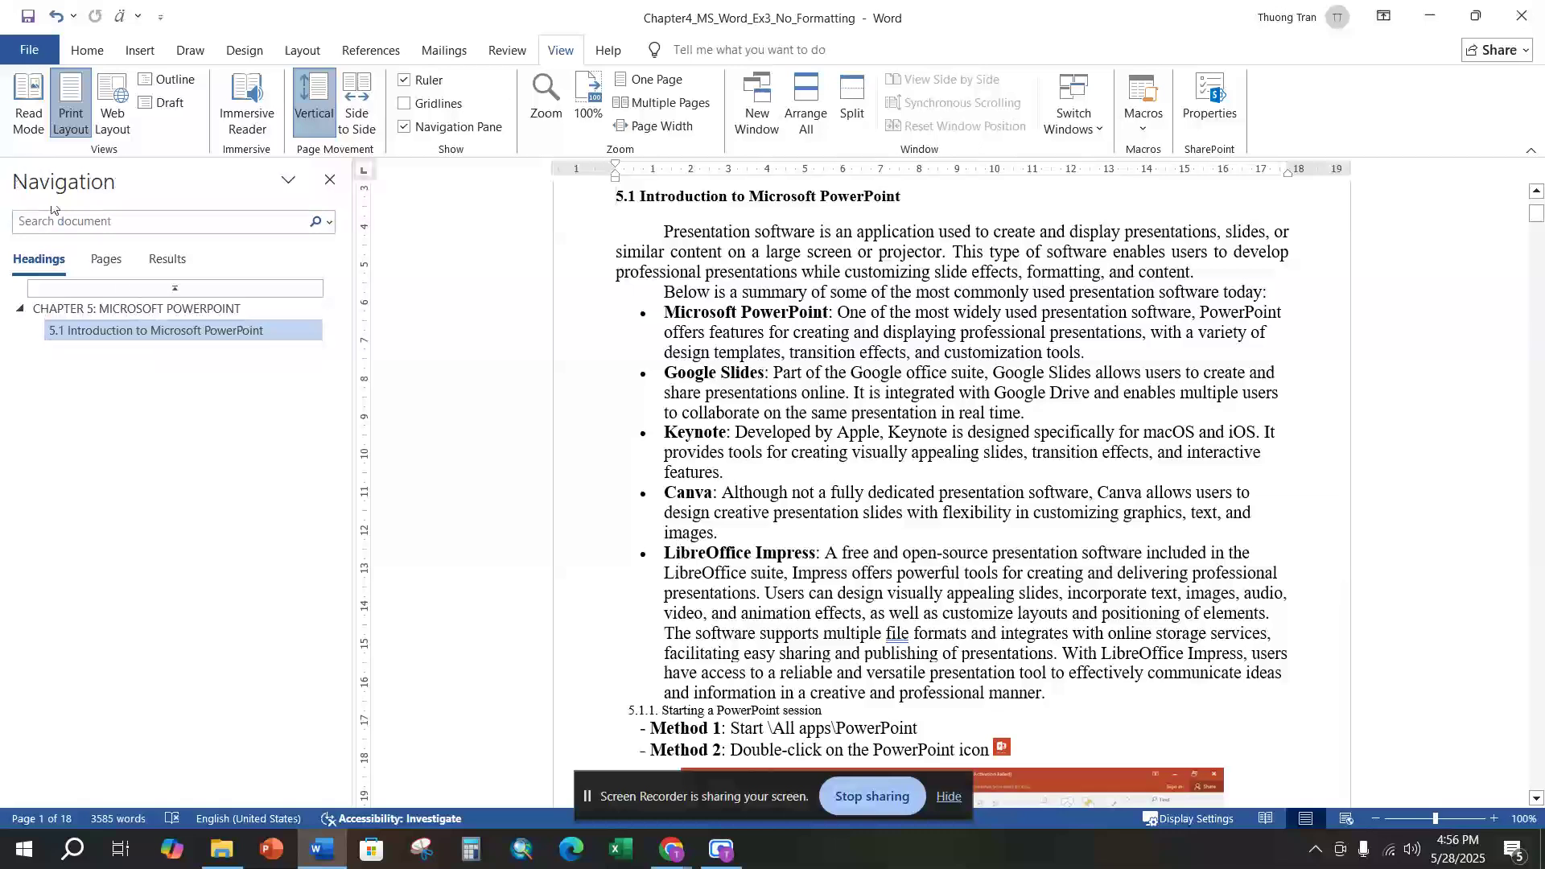
Check the target outline in the exercise PDF and apply the Heading 3 style to the "5.1.1. Starting a PowerPoint session" line.
click(78, 54)
click(803, 314)
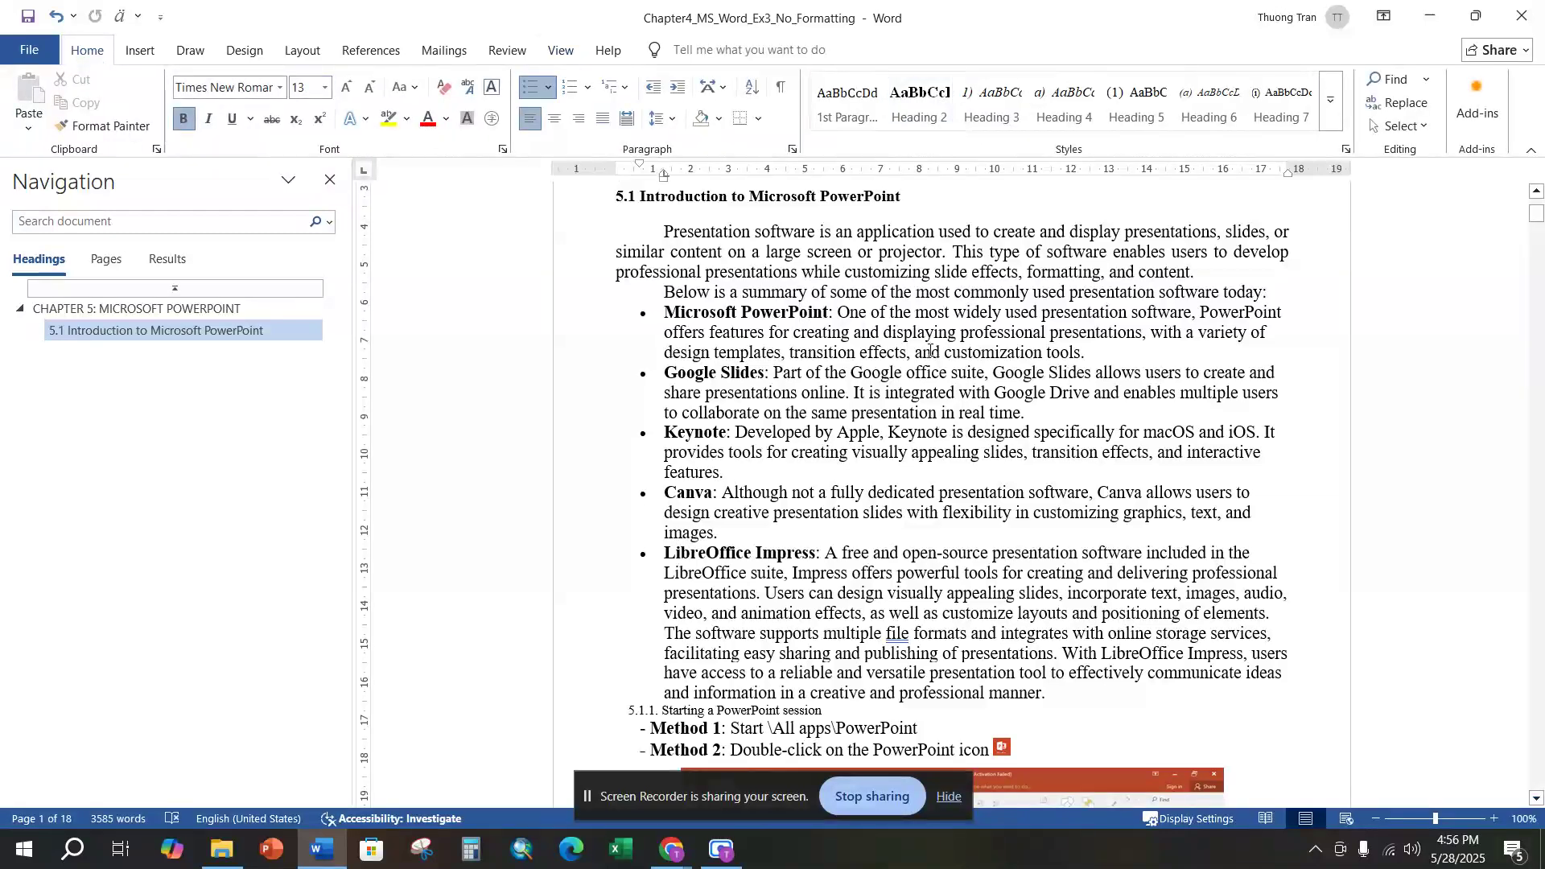
scroll(925, 366, down, 1)
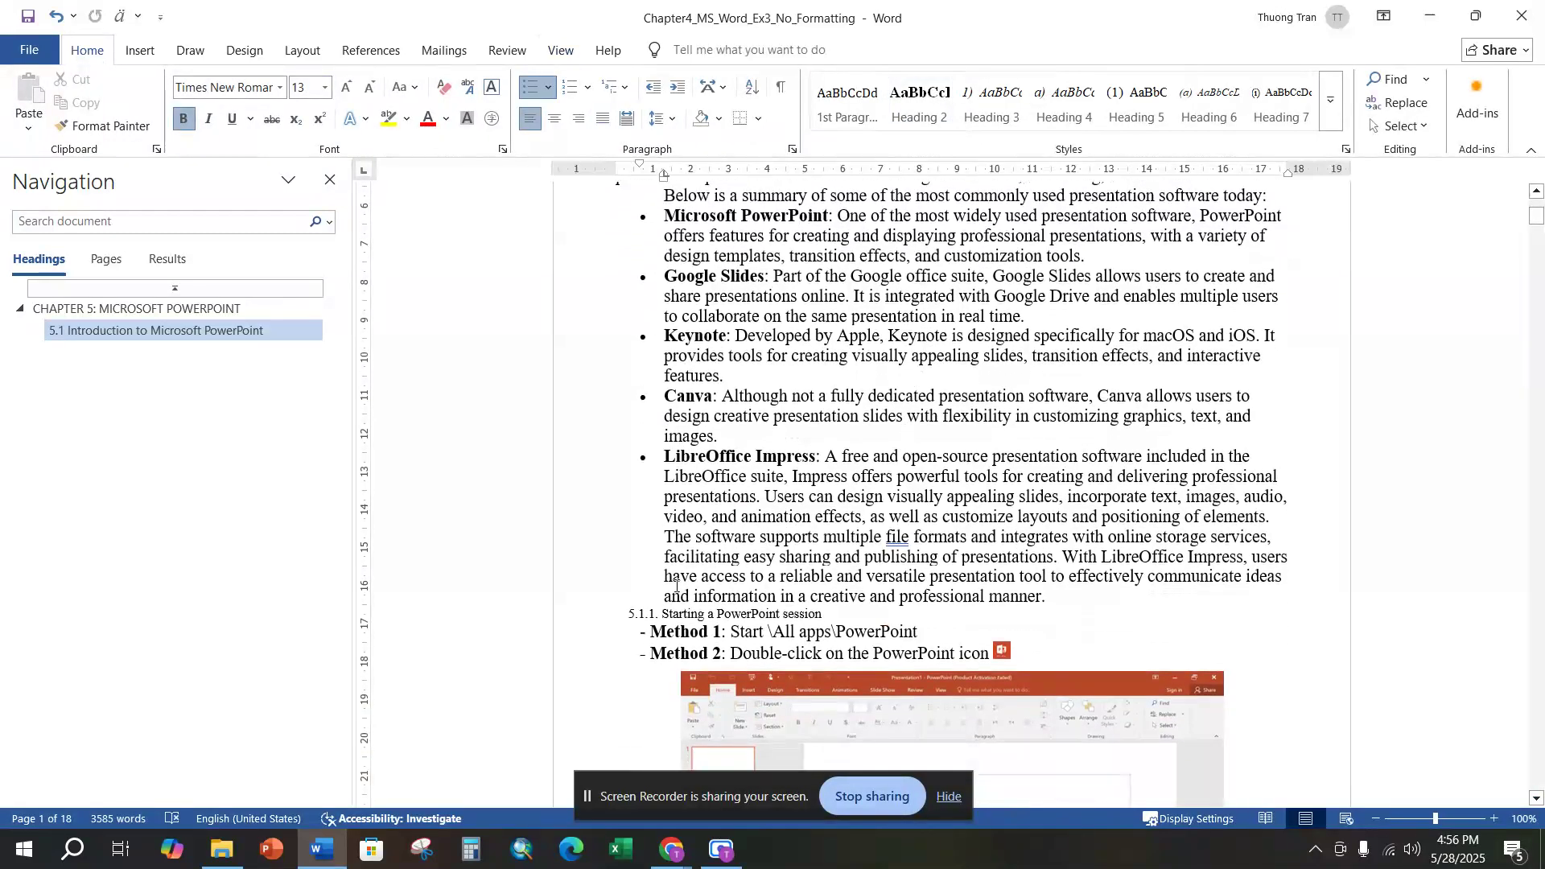
drag(639, 614, 855, 619)
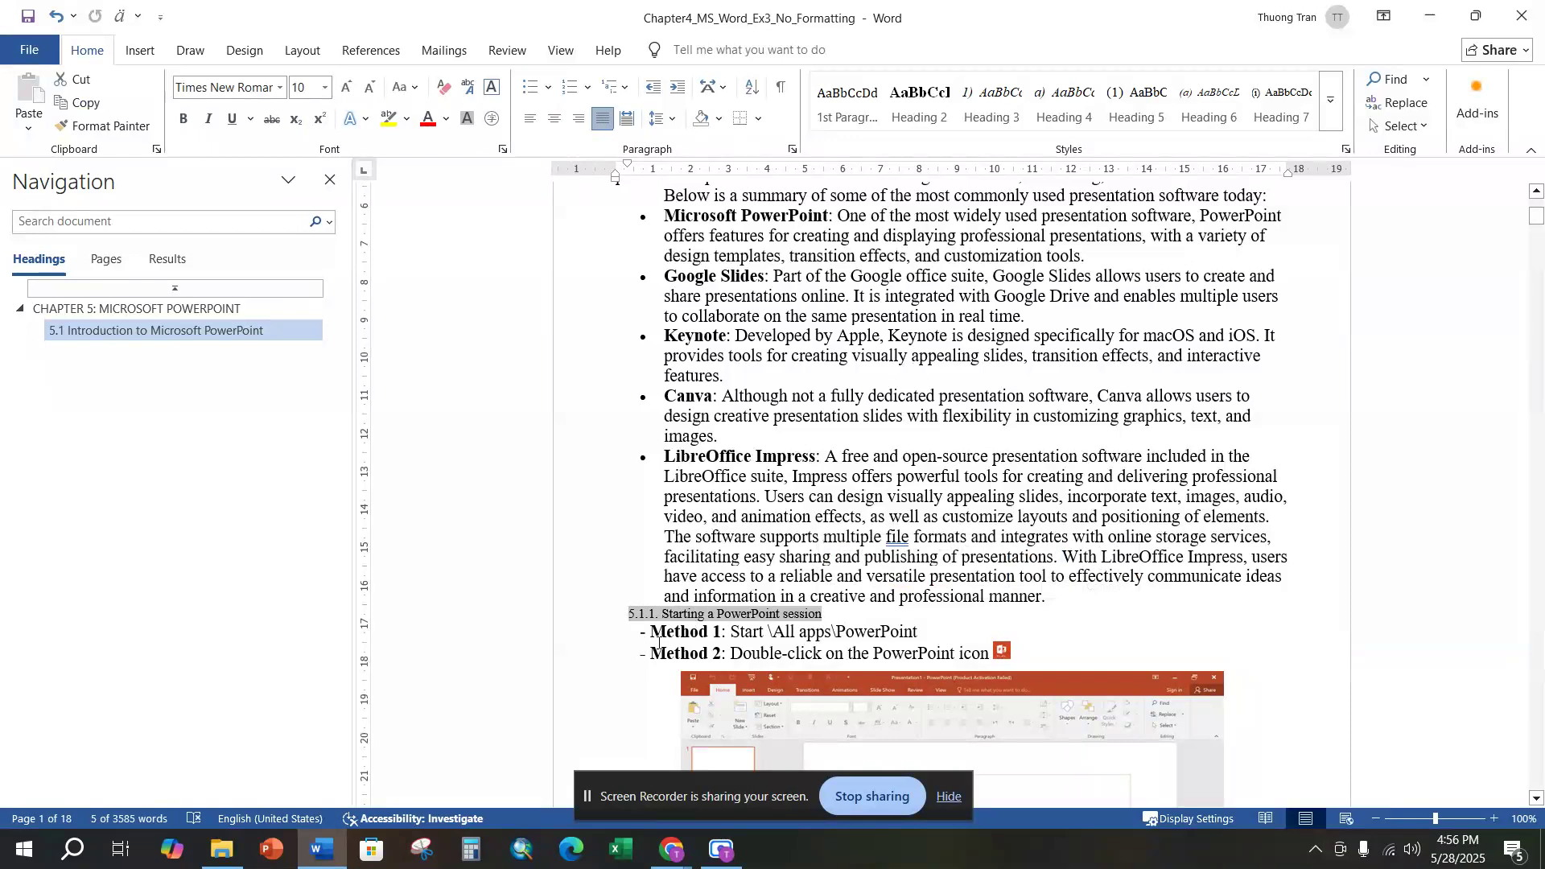
mouse_move(676, 845)
click(664, 805)
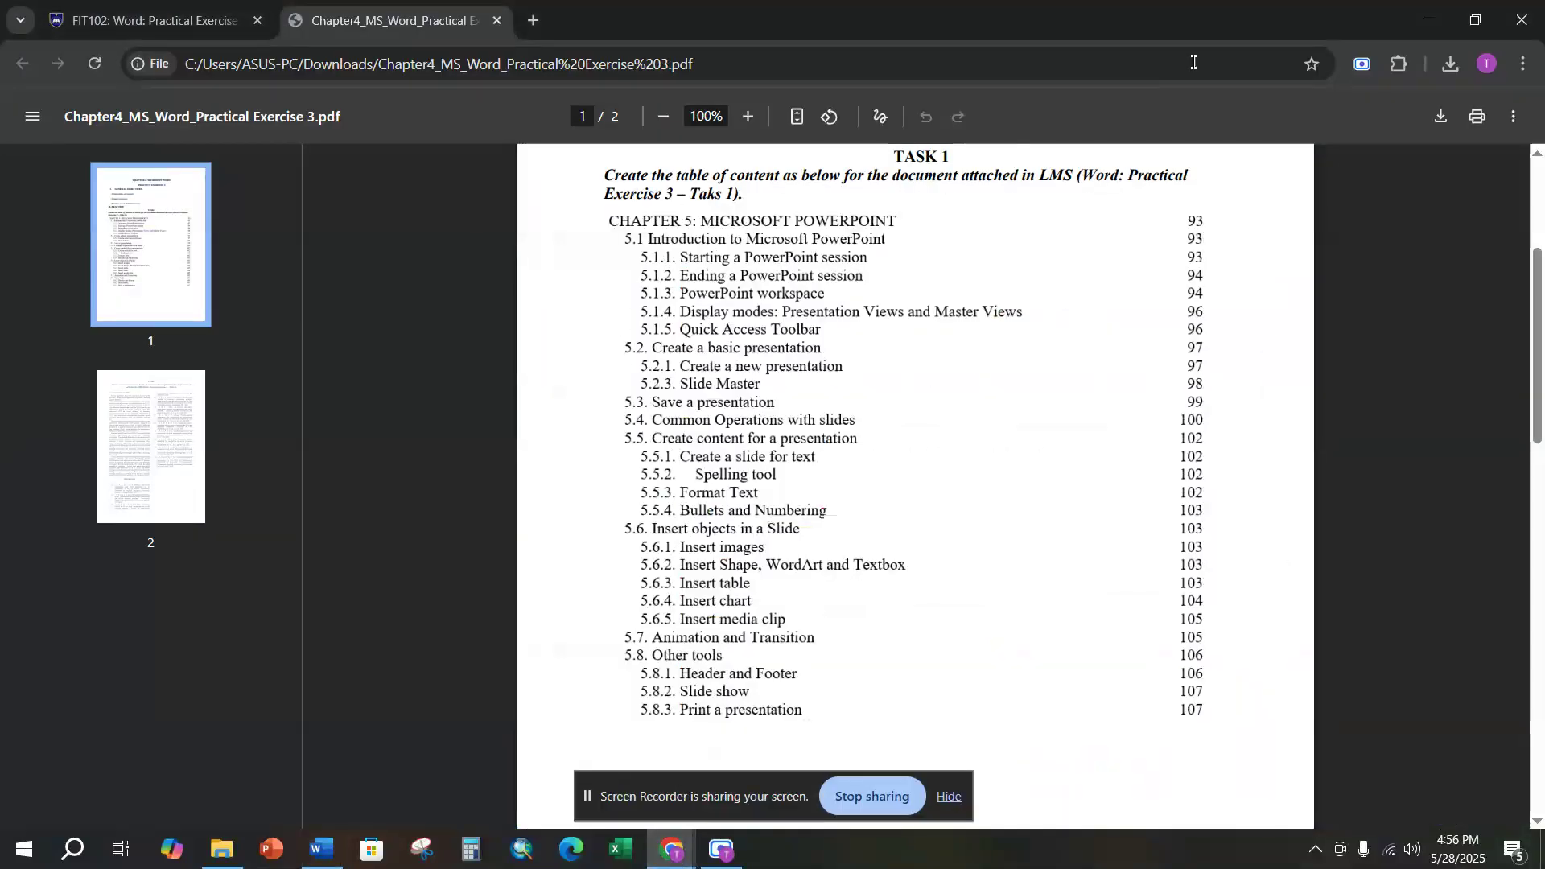
click(1430, 19)
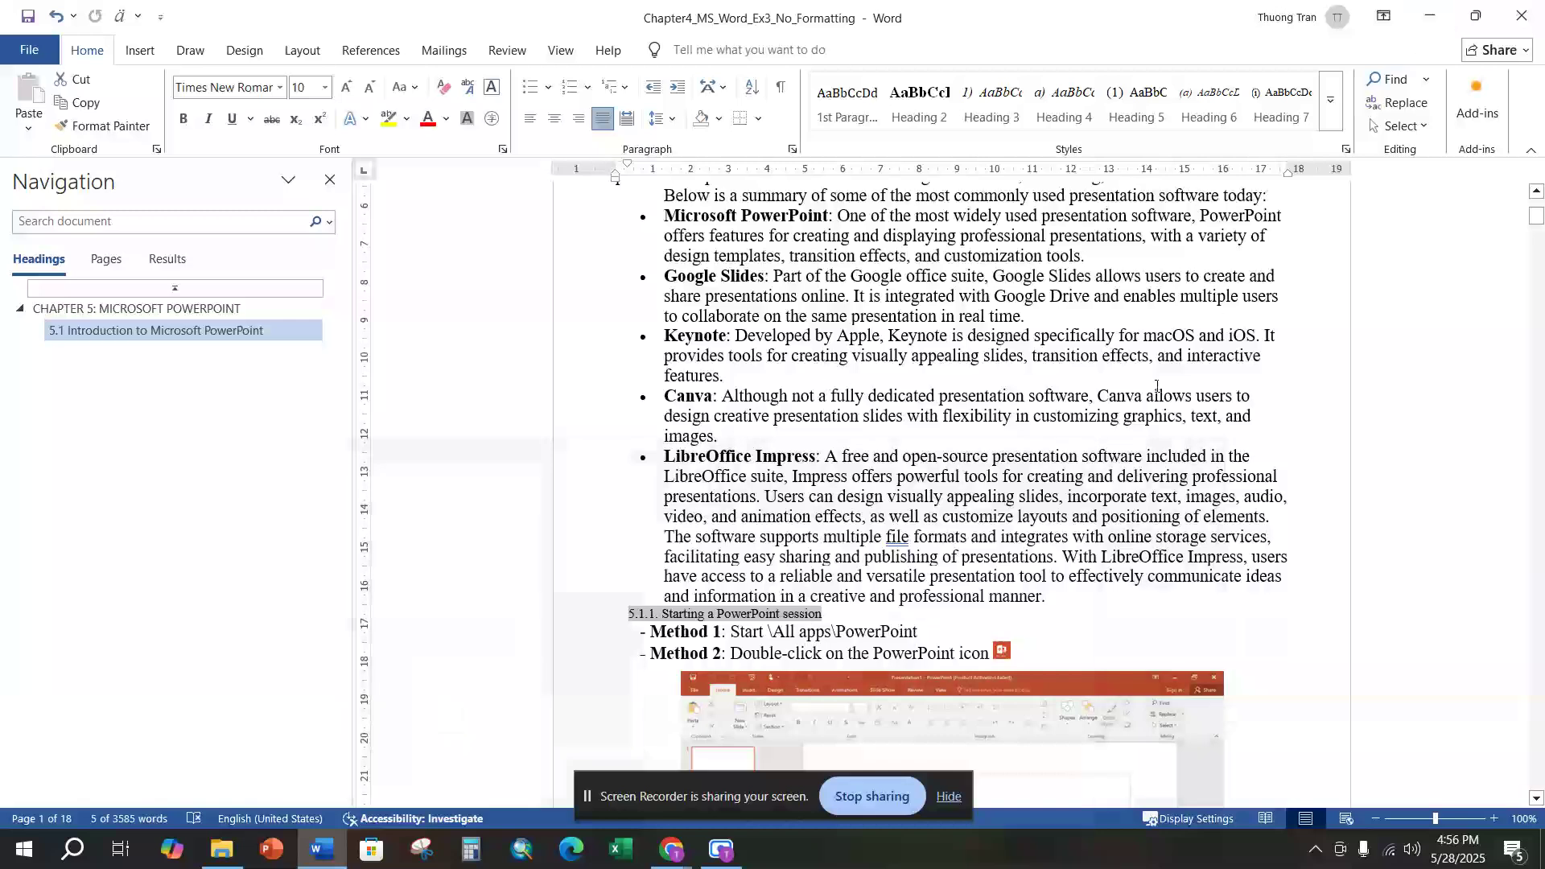
click(1331, 115)
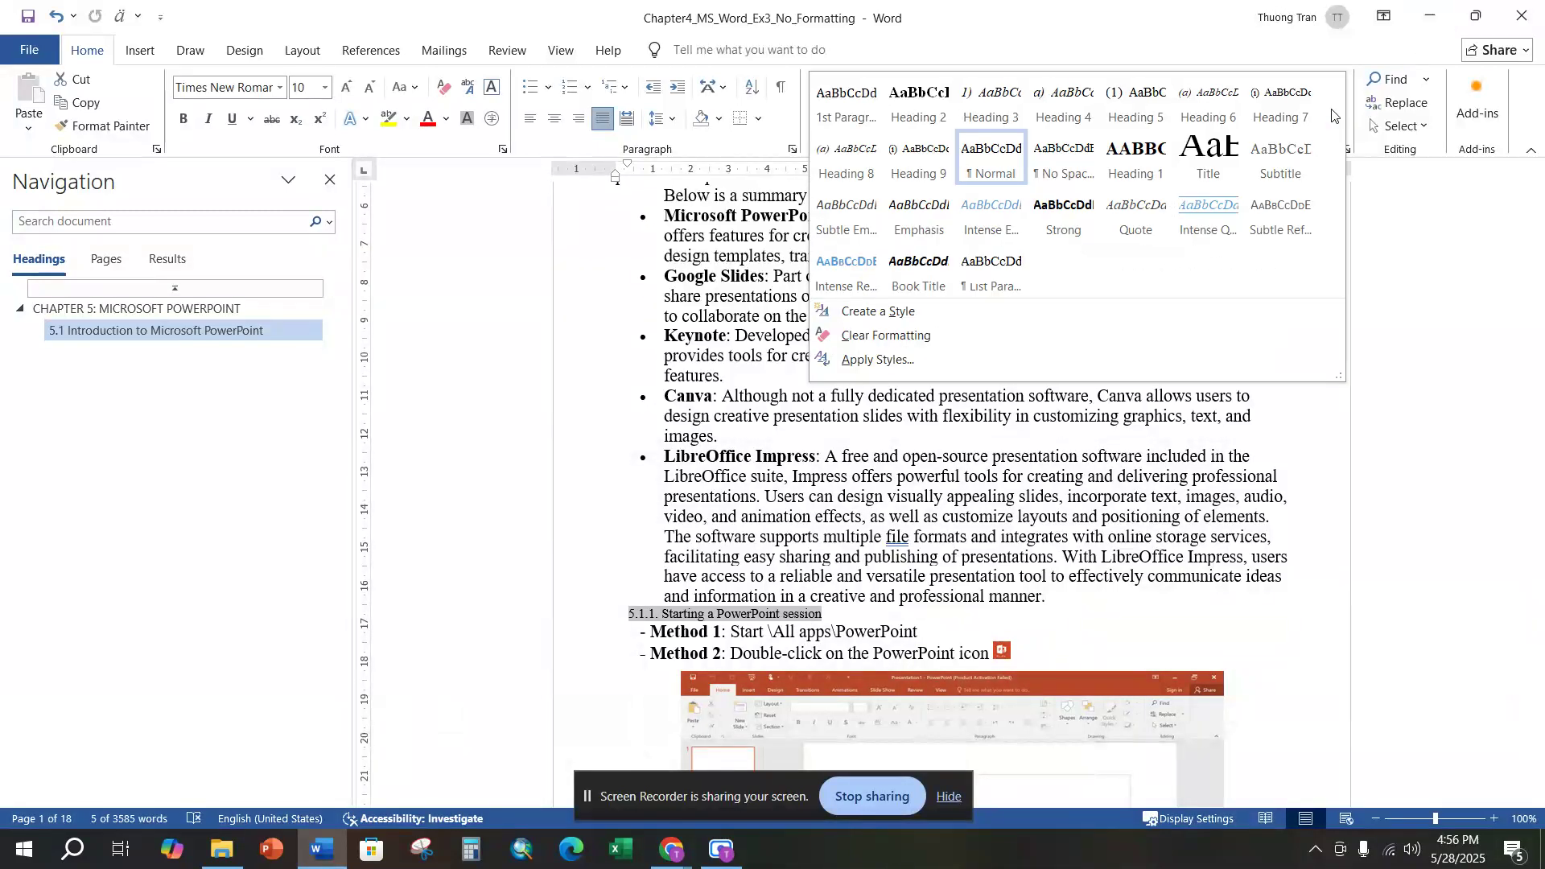
click(983, 117)
Modify the Heading 3 style to a 12 pt font size and set its numbering to None.
right_click(992, 101)
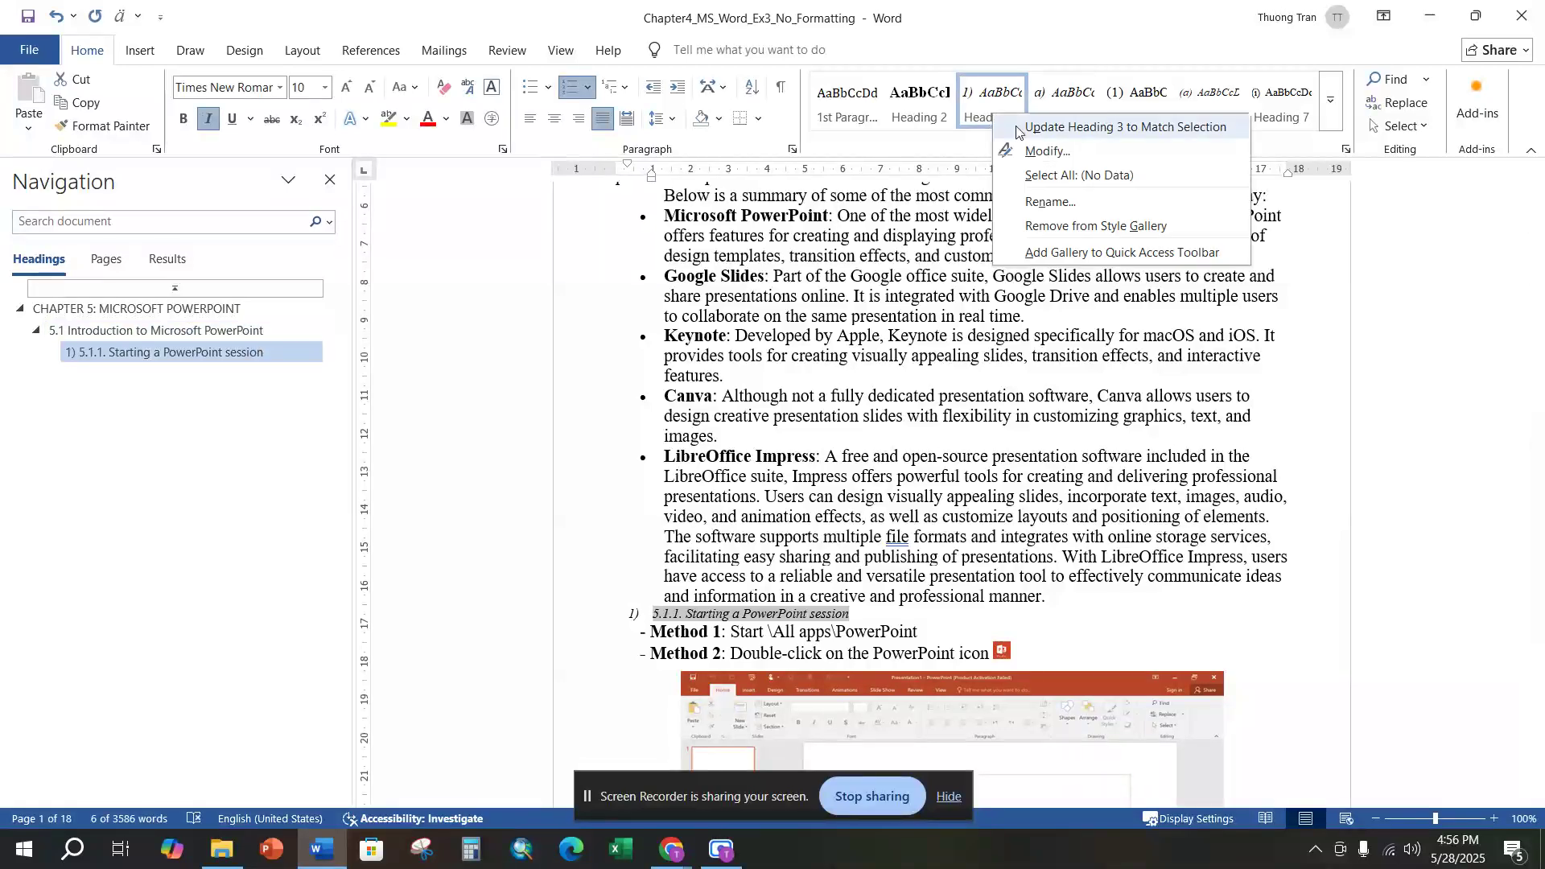
click(1044, 148)
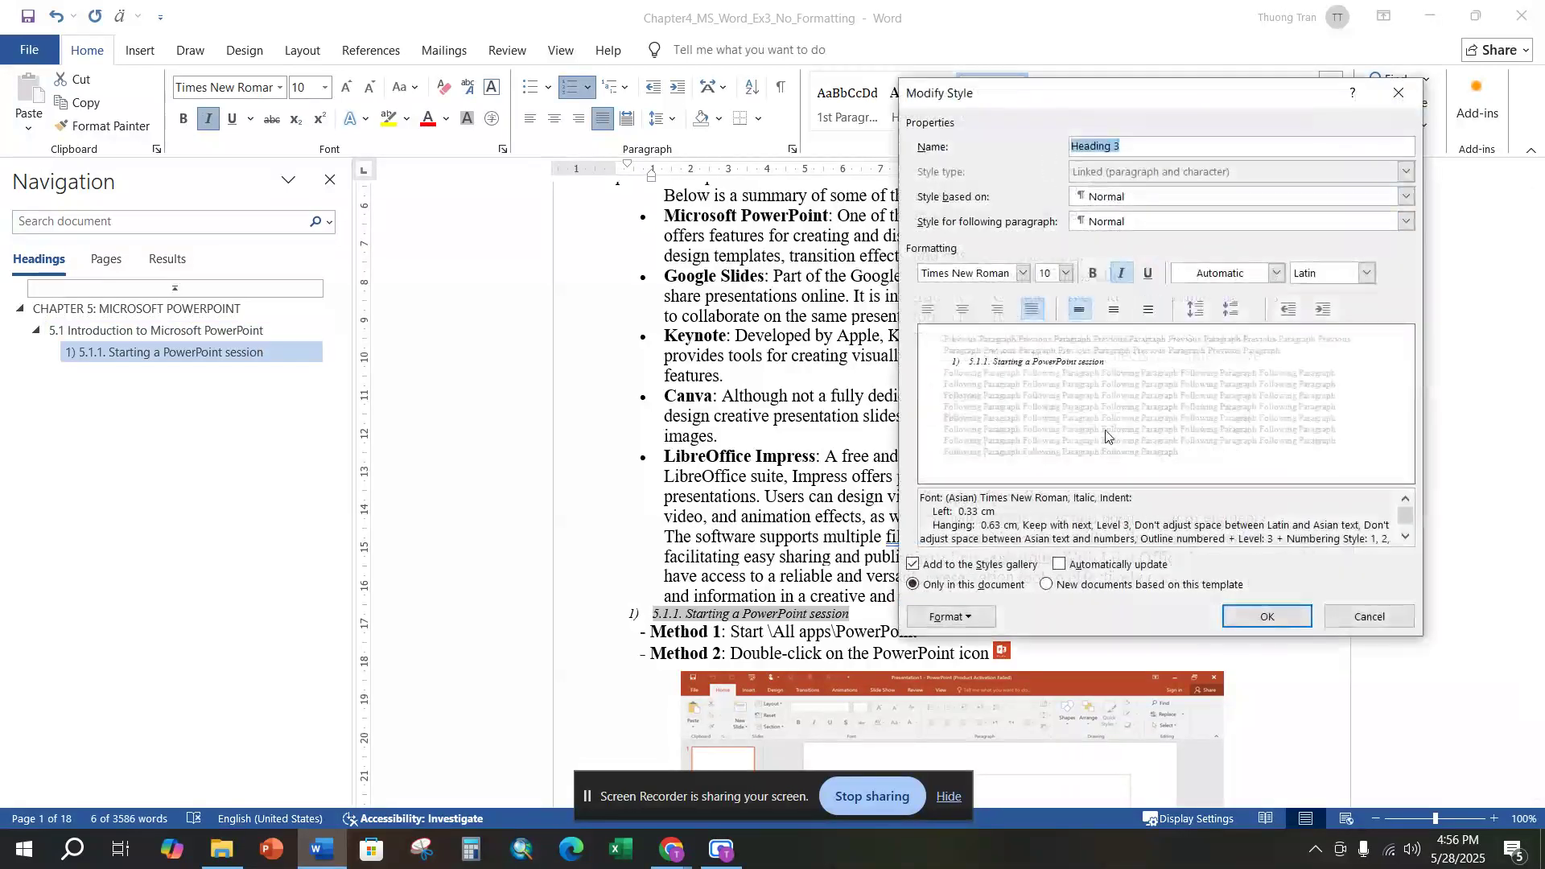
click(1064, 273)
click(1044, 347)
click(980, 619)
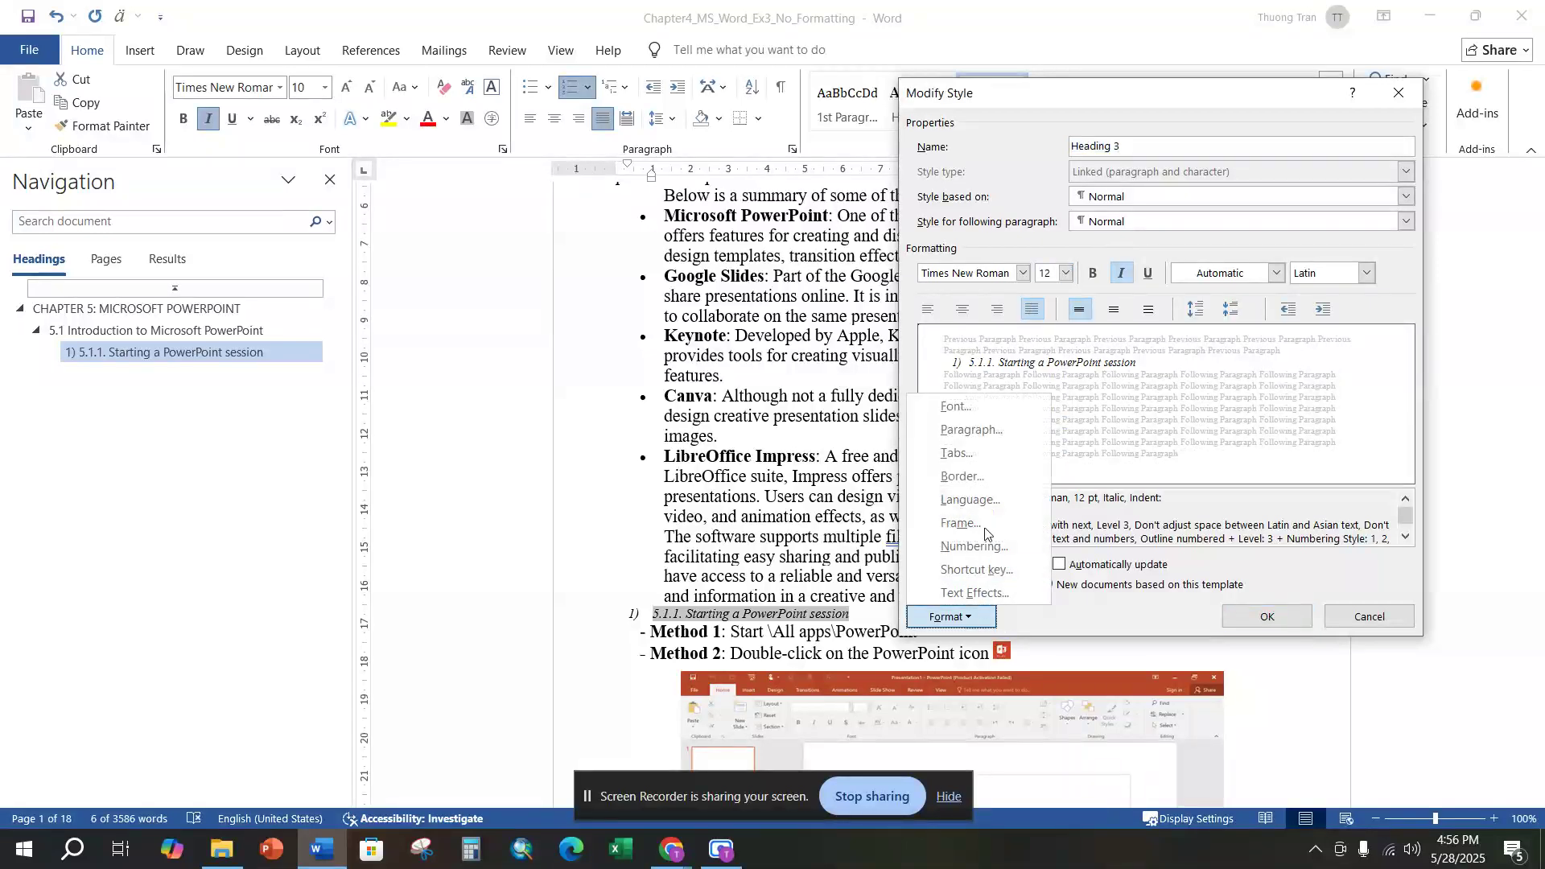
click(975, 547)
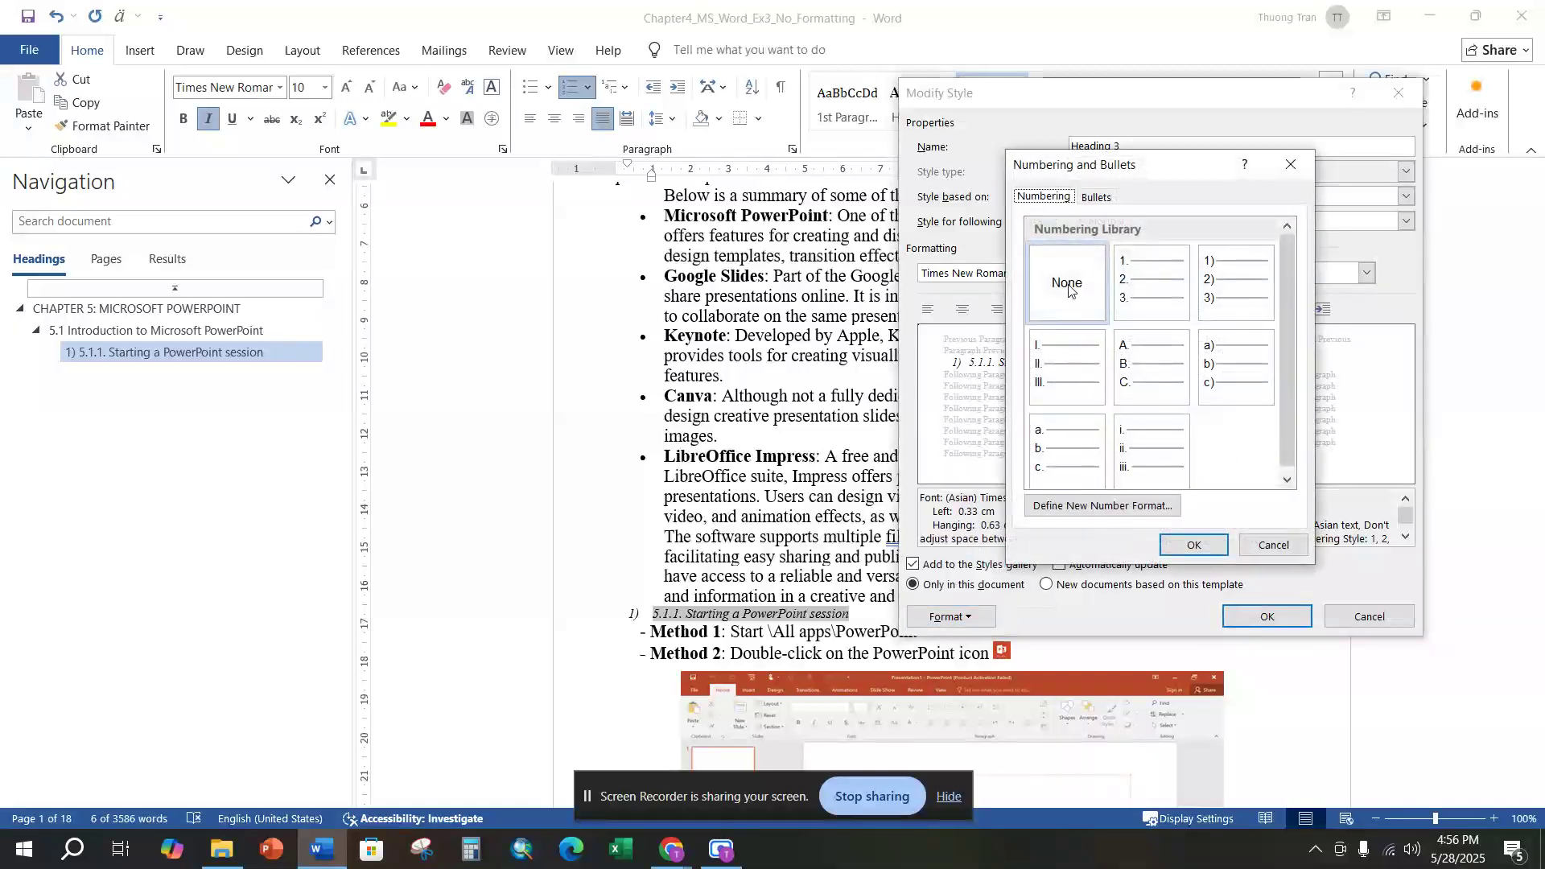
click(1204, 544)
Set the Heading 3 style's spacing to 6 pt before and after, make it bold, and save the style.
click(985, 615)
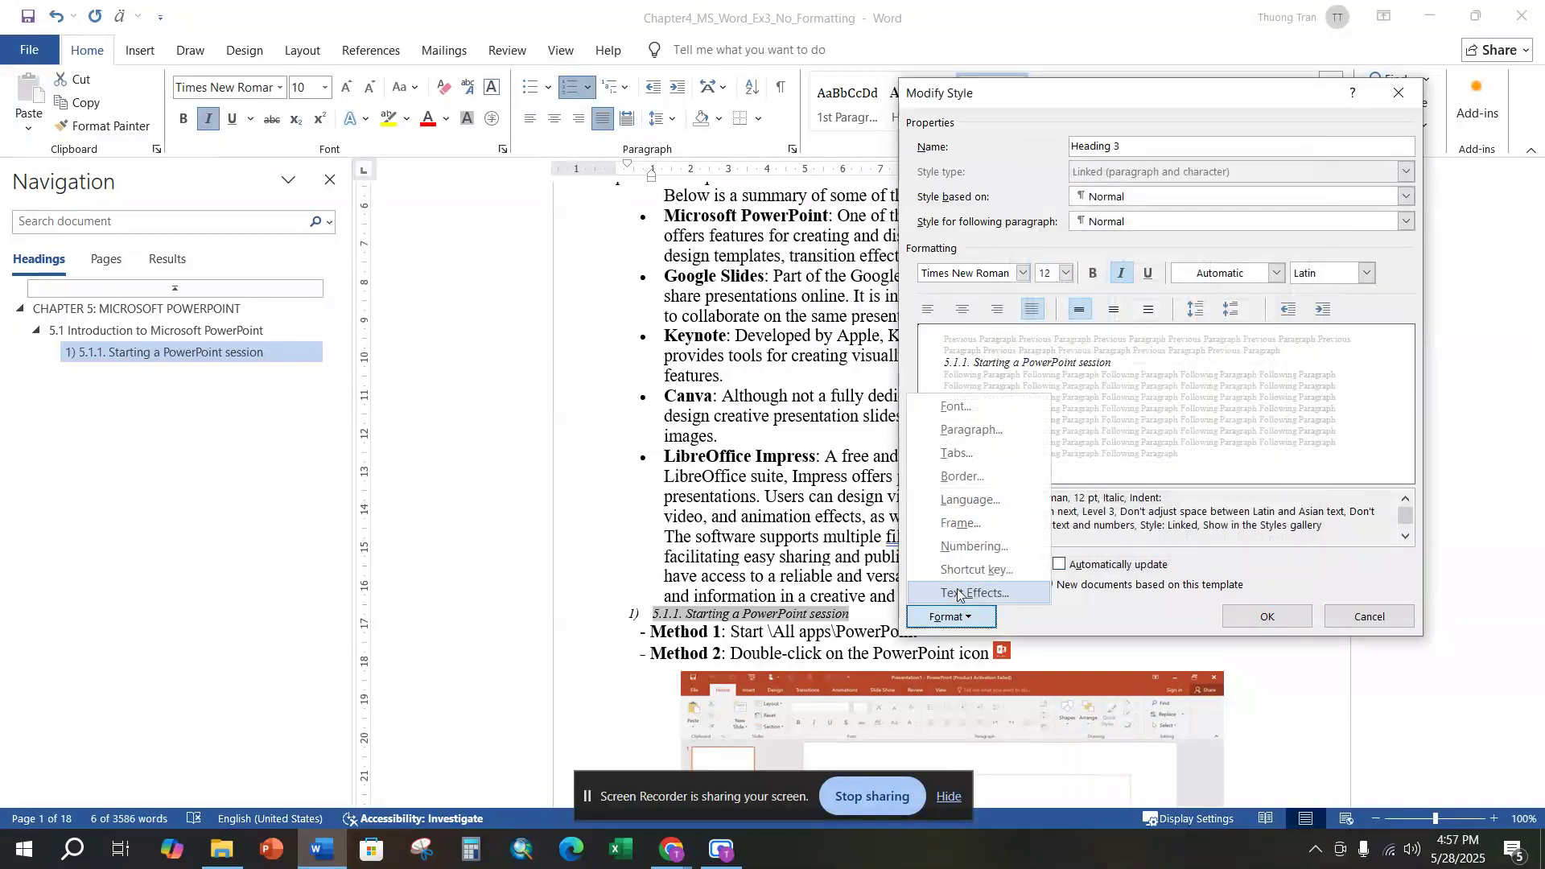
click(976, 436)
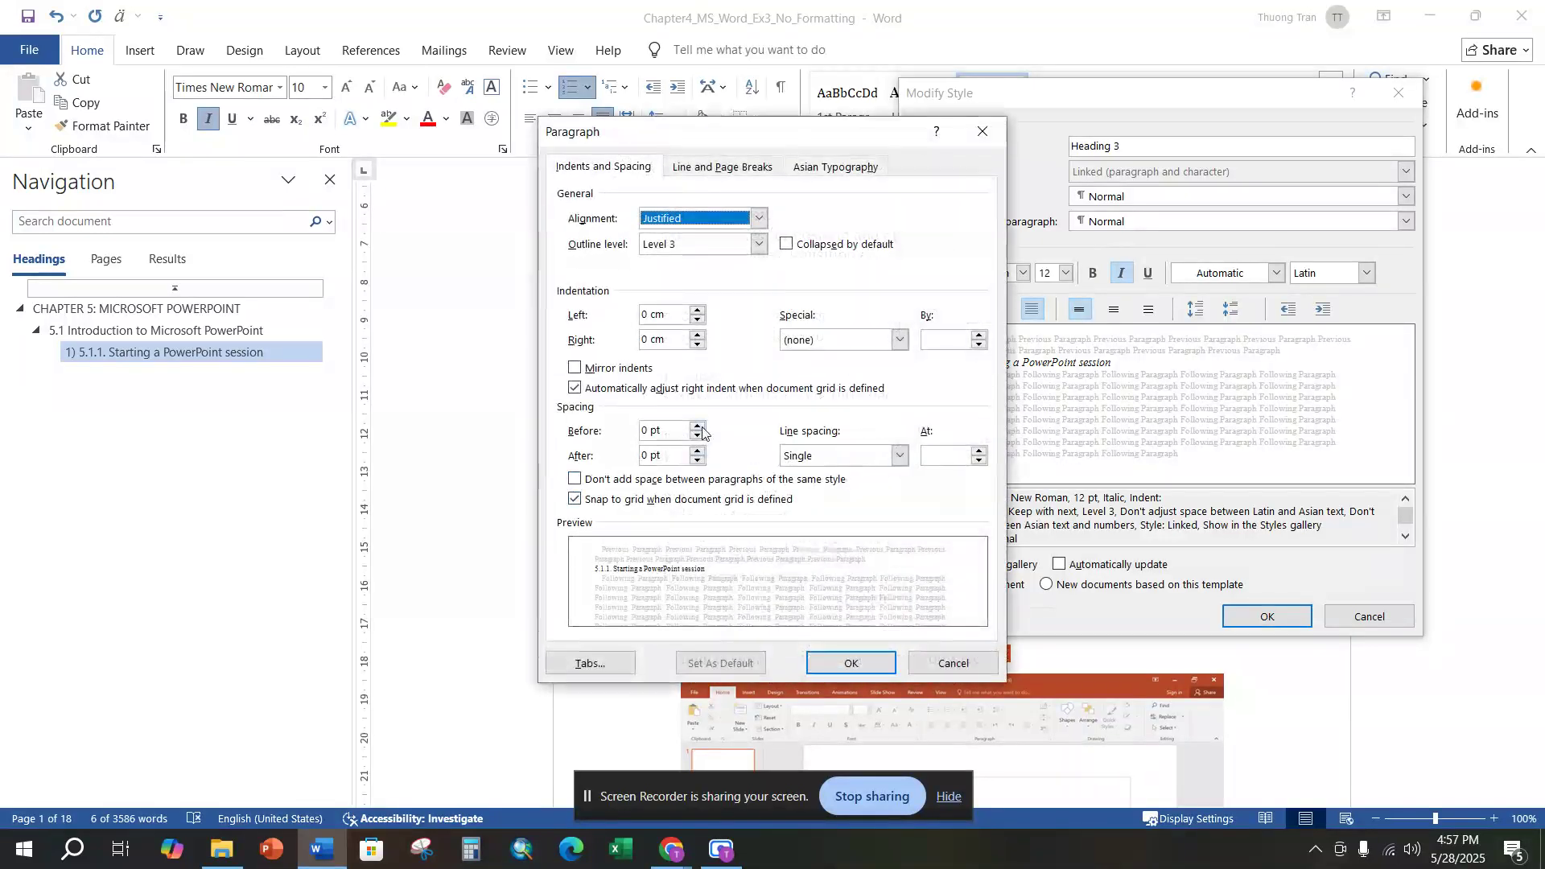
click(698, 427)
click(697, 461)
click(697, 451)
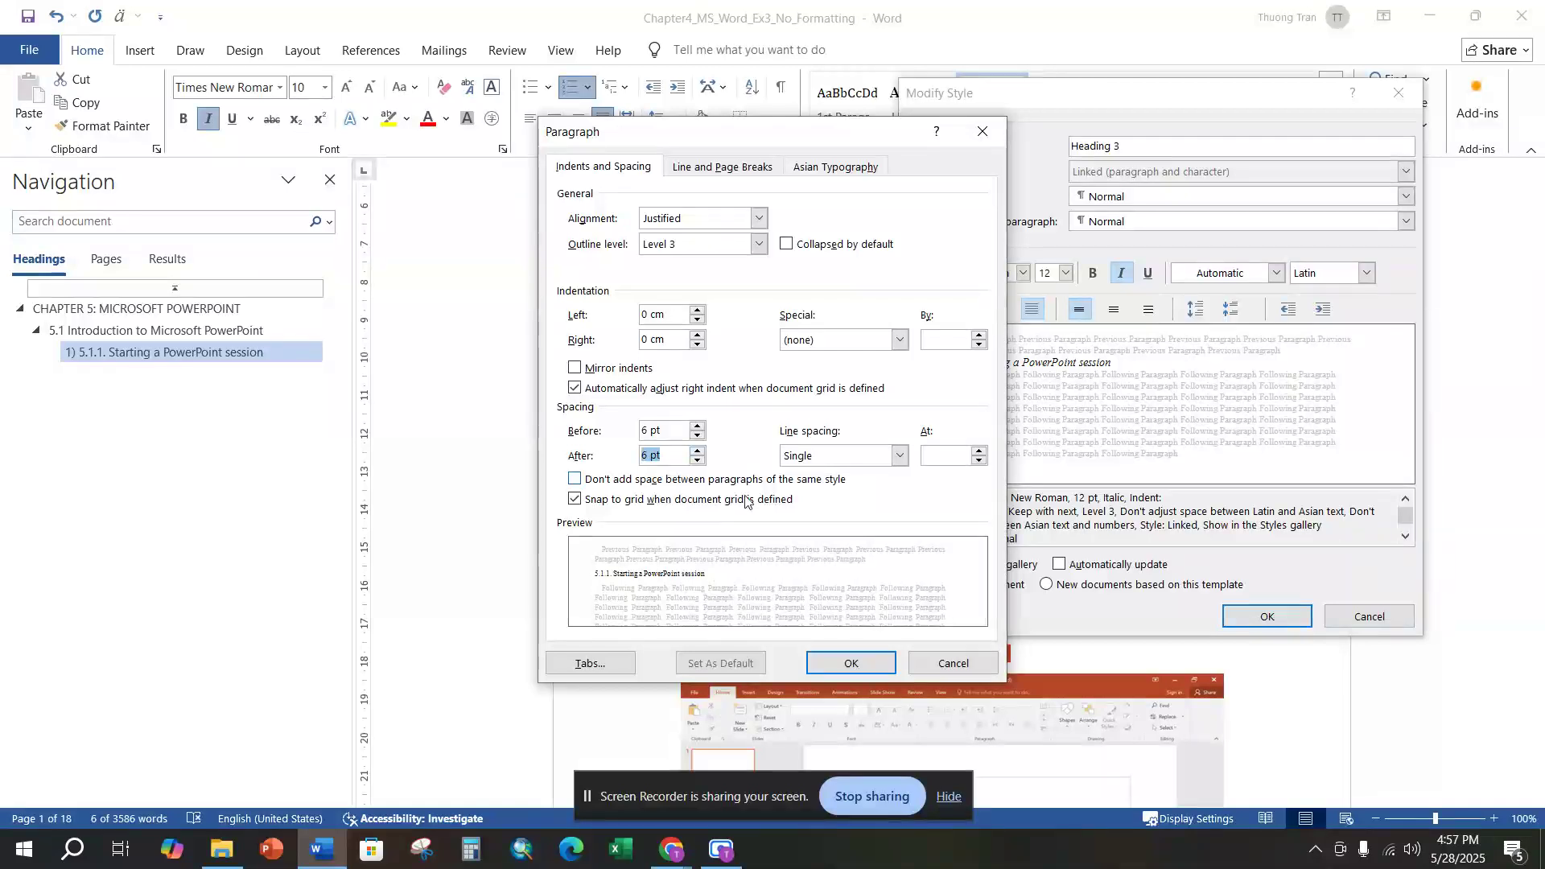
click(851, 662)
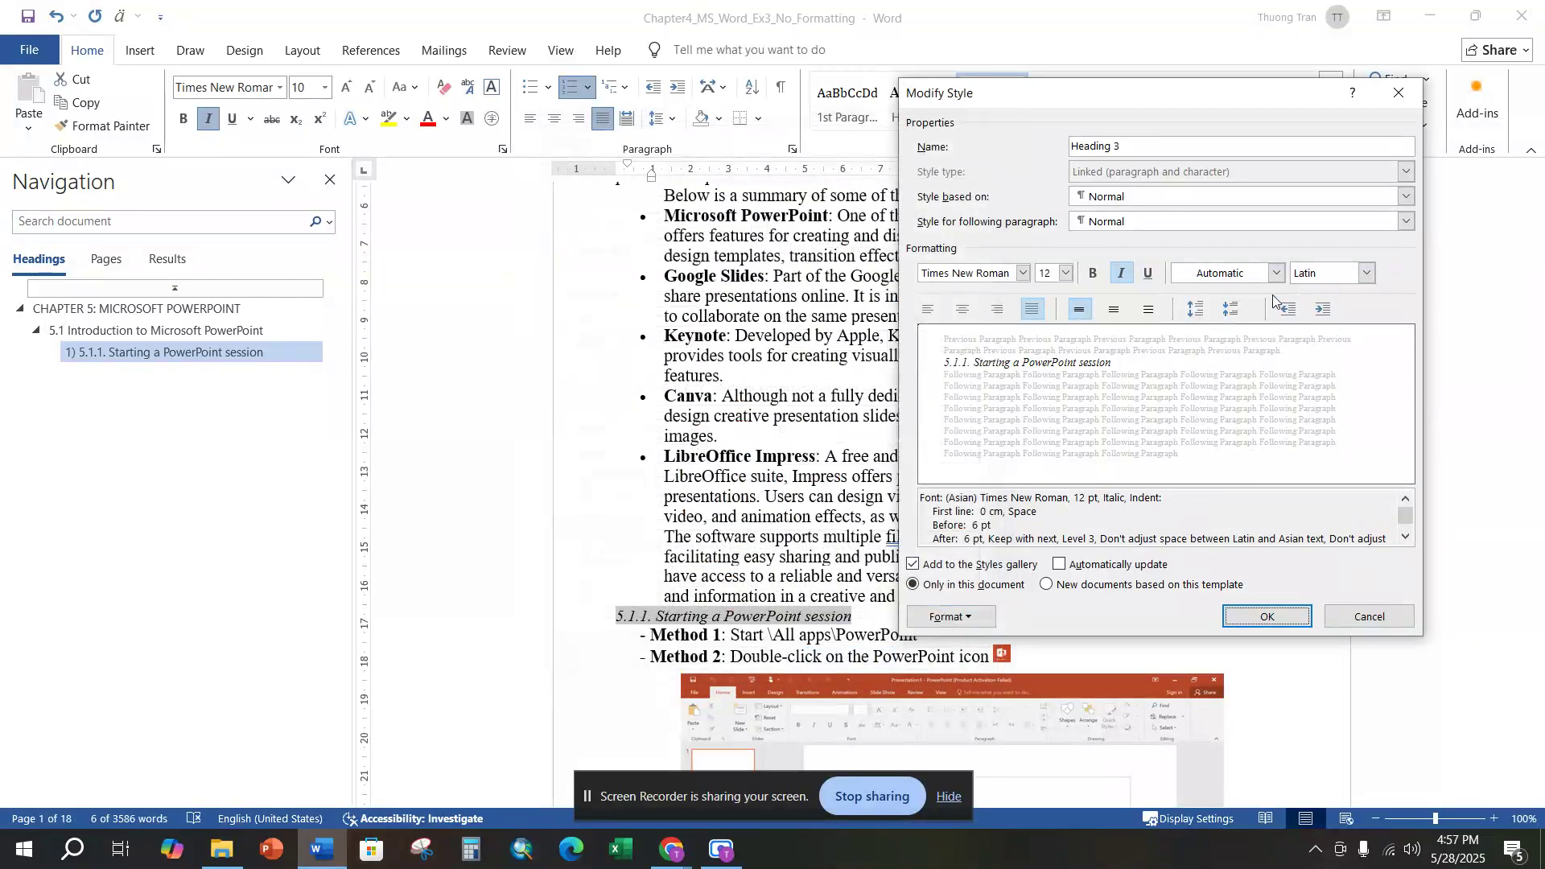
click(1092, 275)
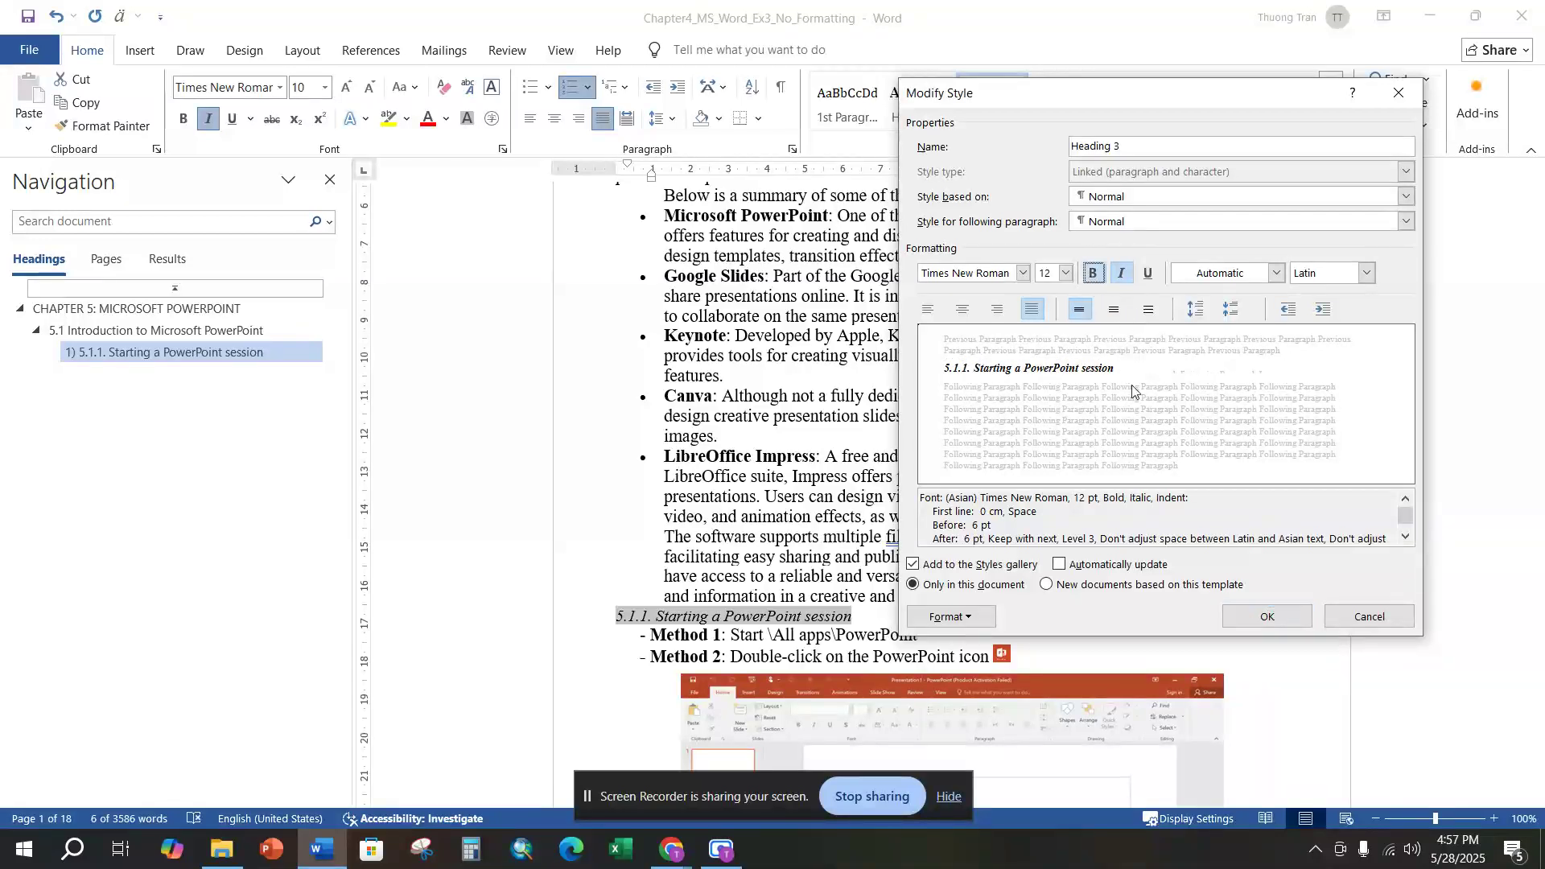
click(1256, 621)
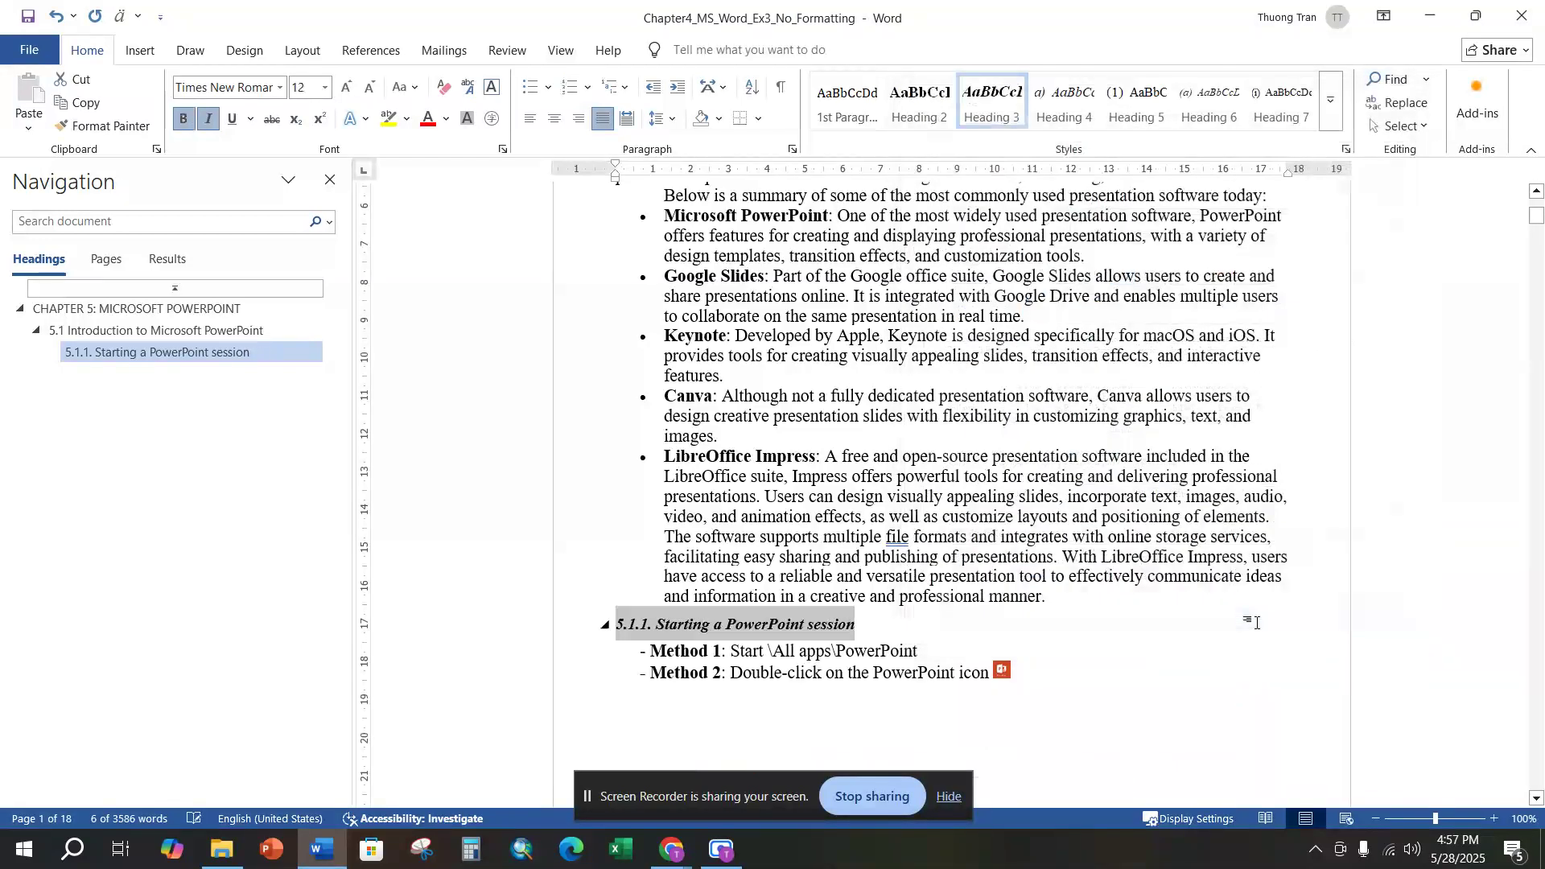
Apply the Heading 3 style to the "5.1.2. Ending a PowerPoint session" line.
click(1184, 587)
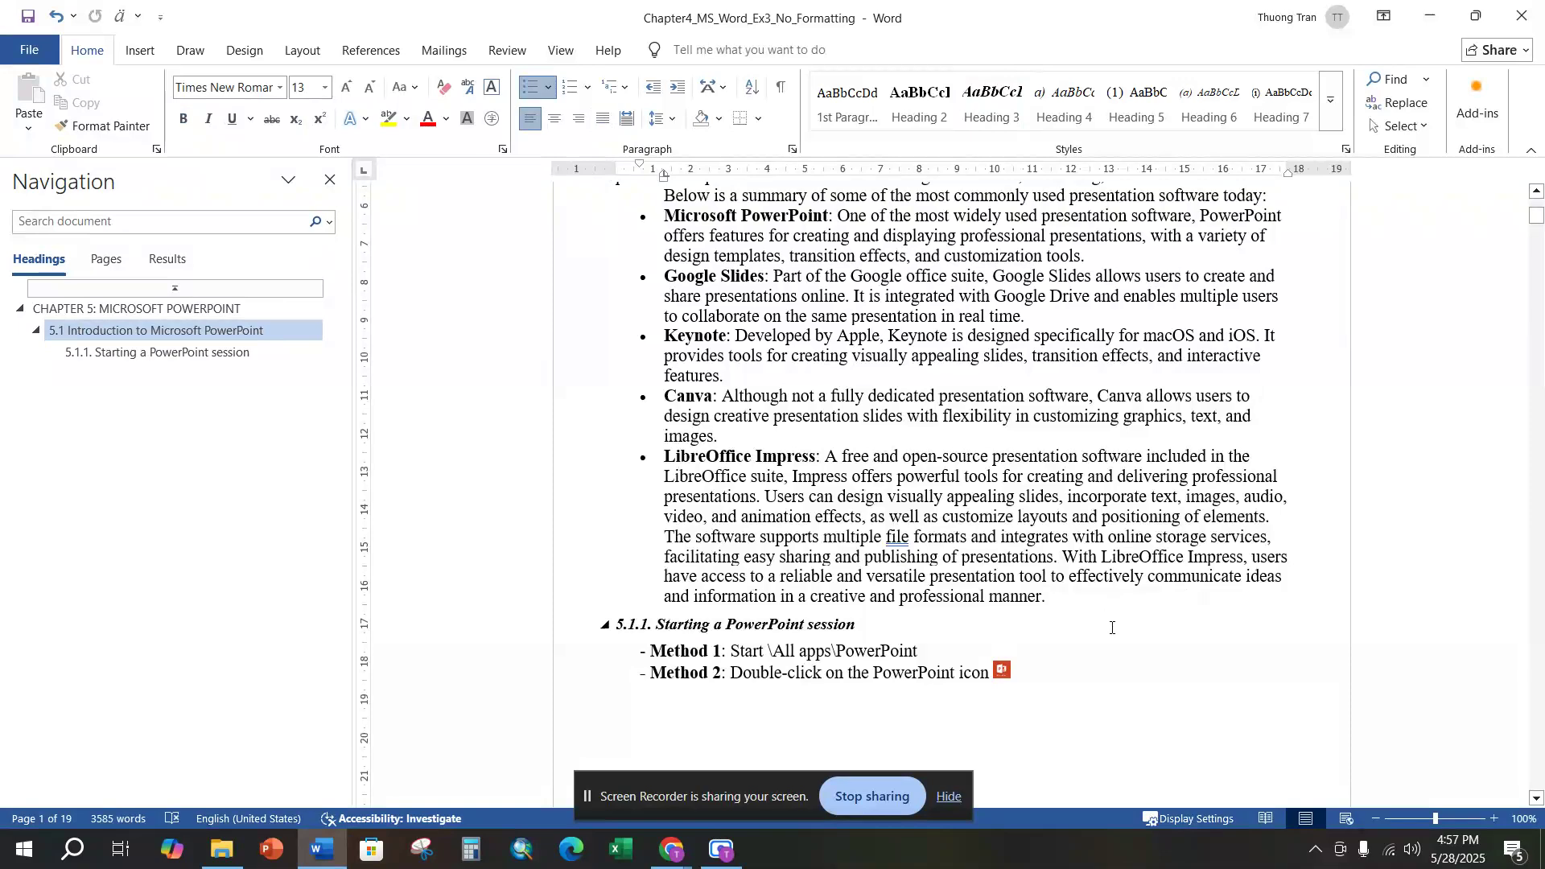
scroll(1110, 627, down, 1)
scroll(1110, 631, down, 15)
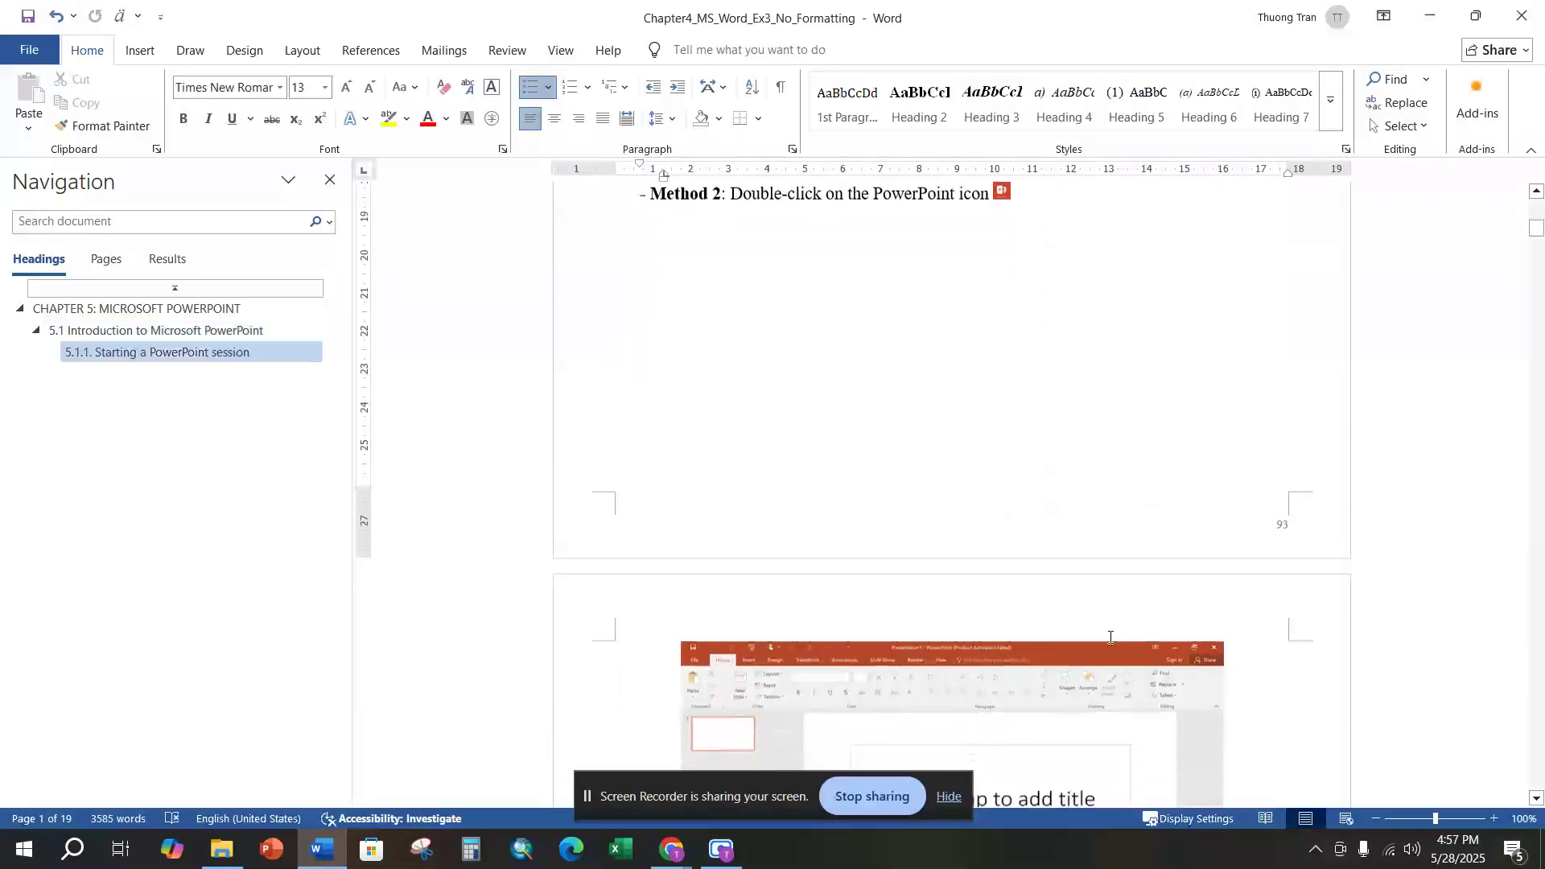
scroll(1108, 642, down, 4)
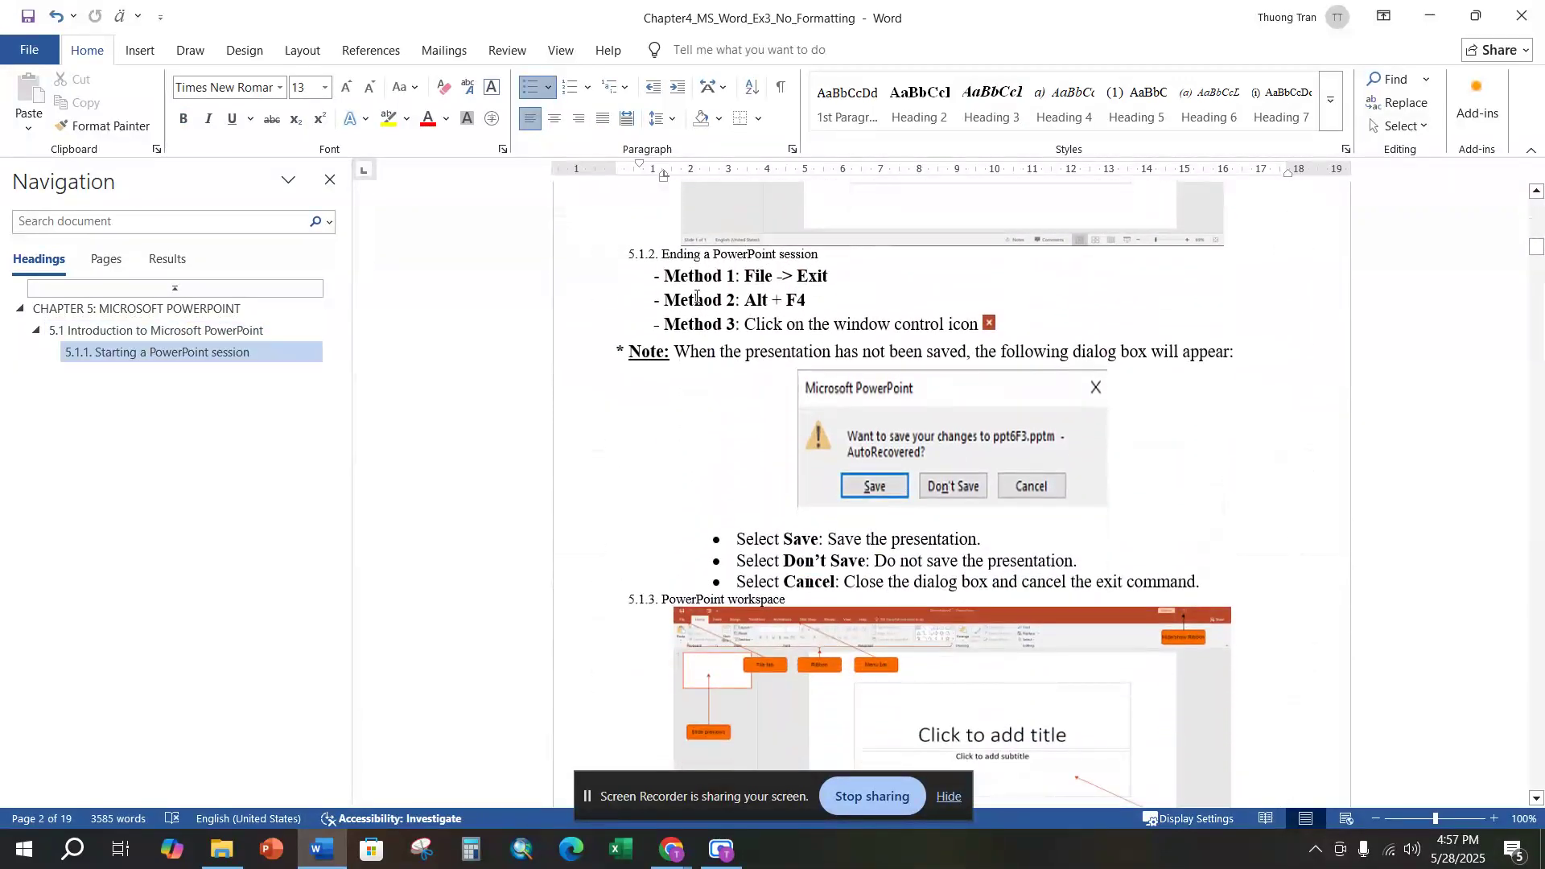
drag(627, 257, 820, 255)
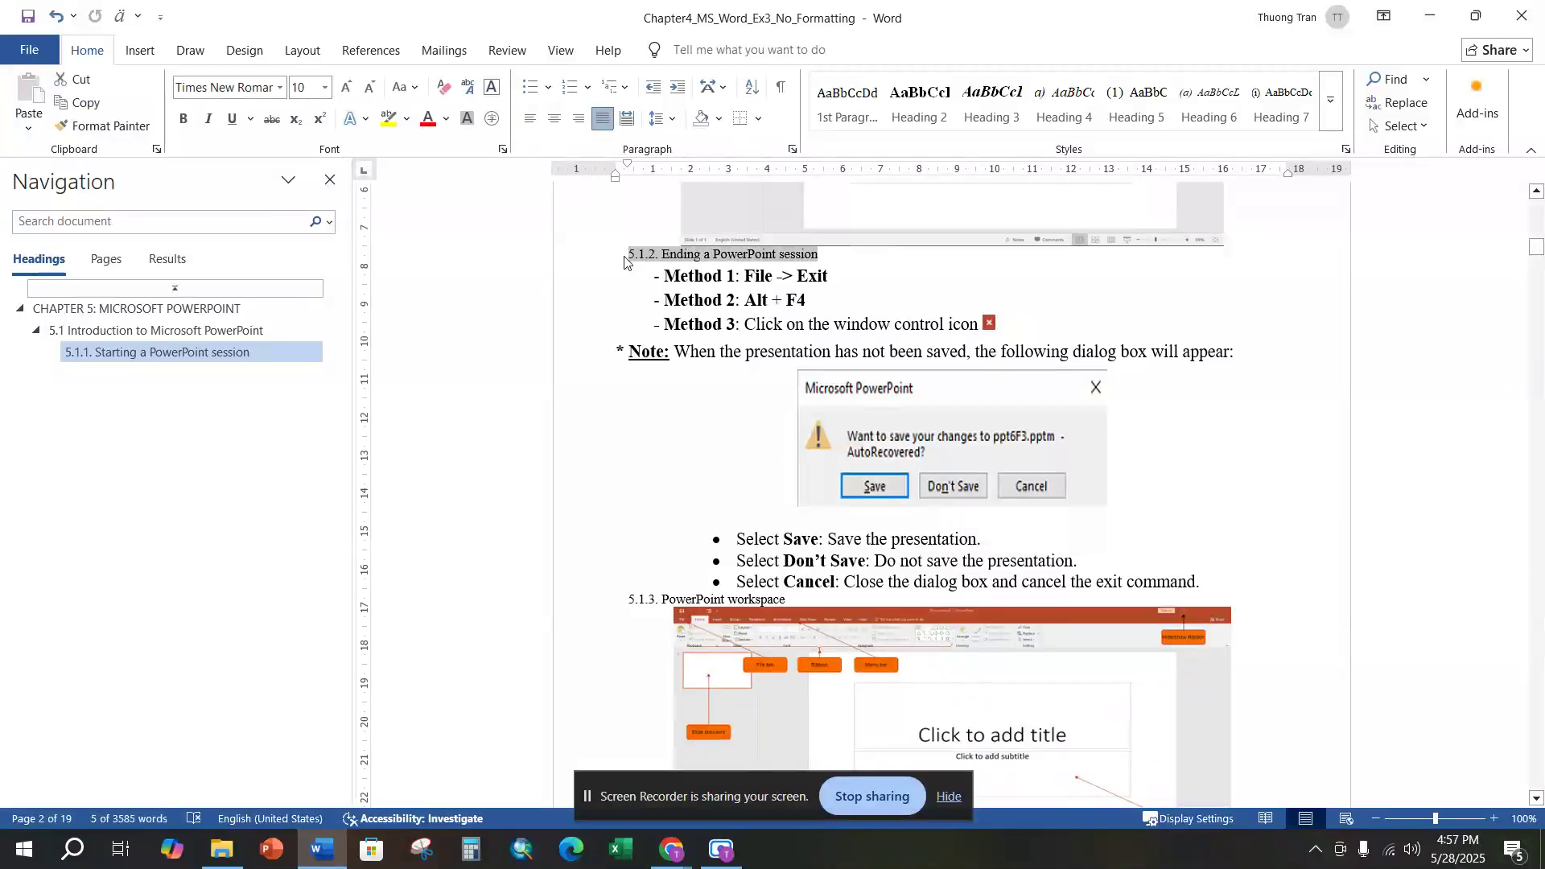
click(988, 109)
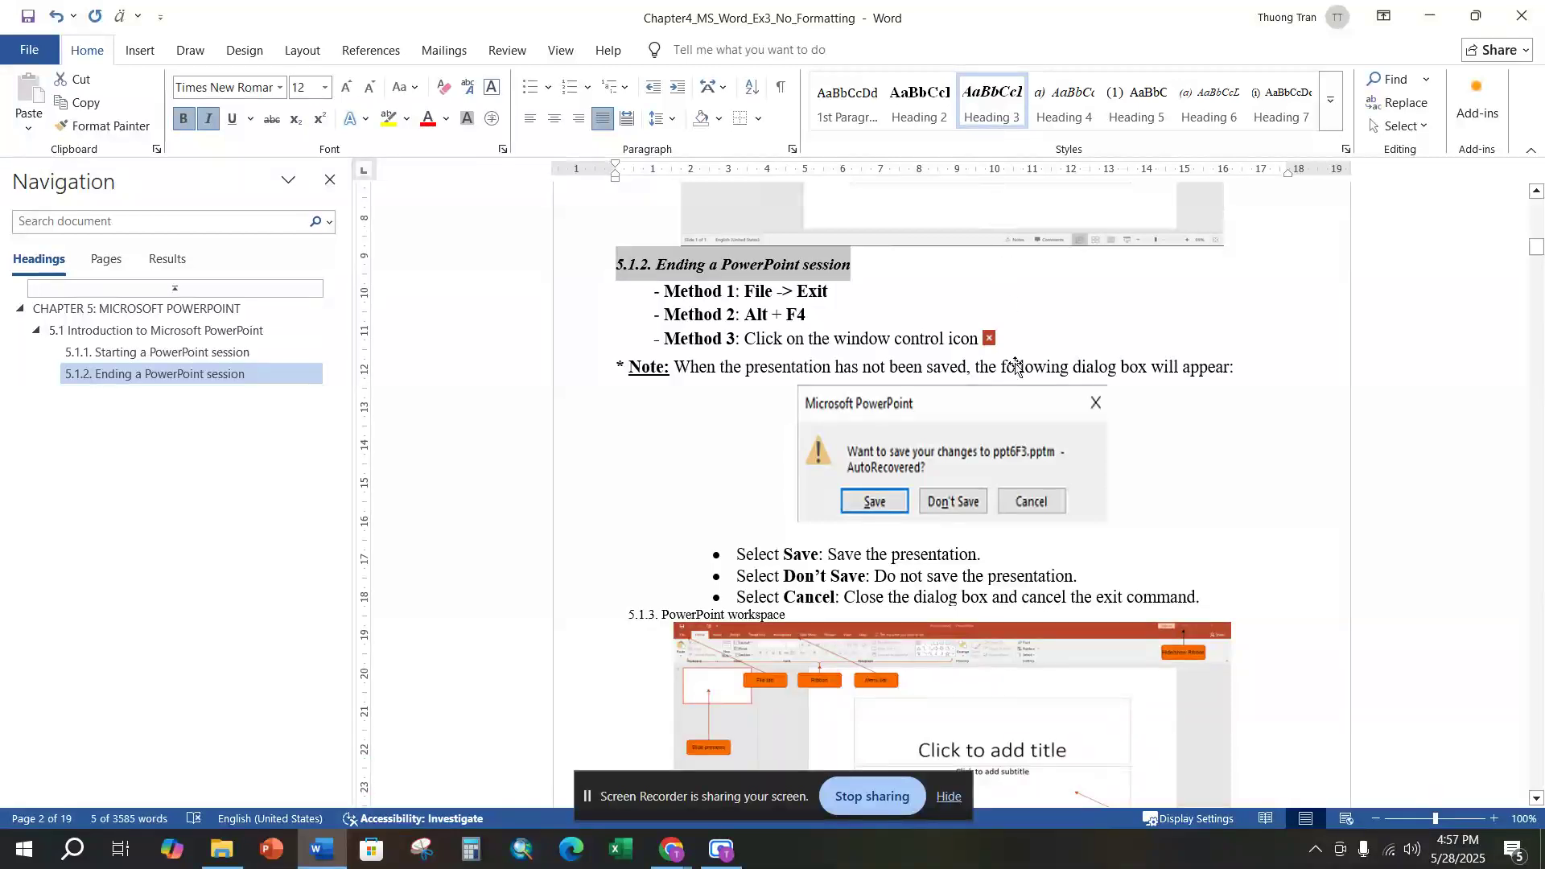
Apply the Heading 3 style to the "5.1.4. Display modes: Presentation Views and Master Views" line.
scroll(868, 491, down, 9)
scroll(867, 491, down, 5)
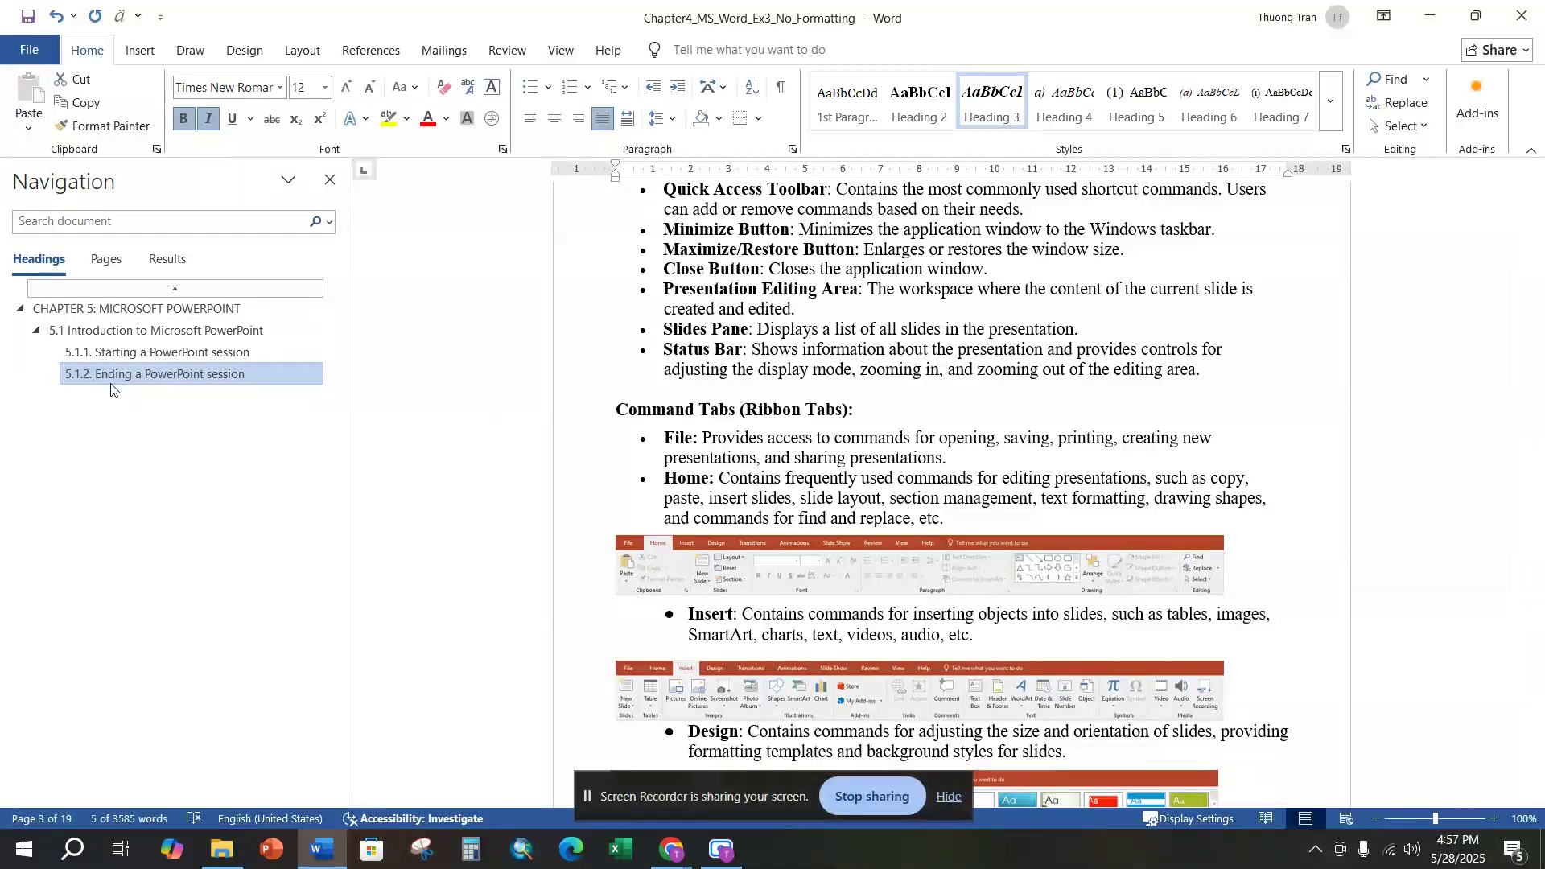
scroll(708, 452, down, 15)
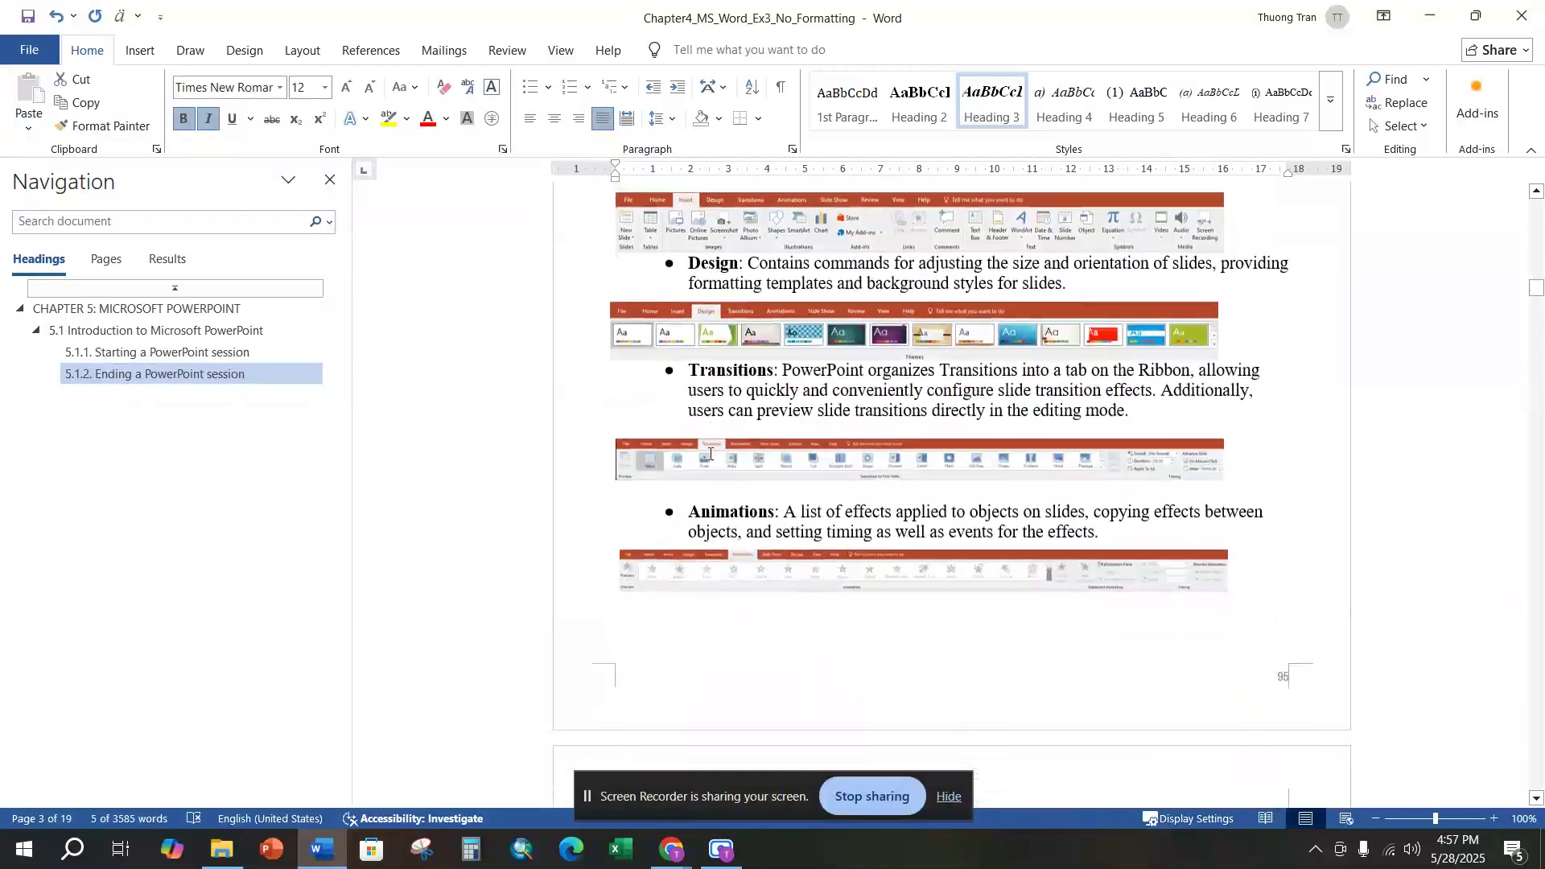
scroll(708, 452, down, 5)
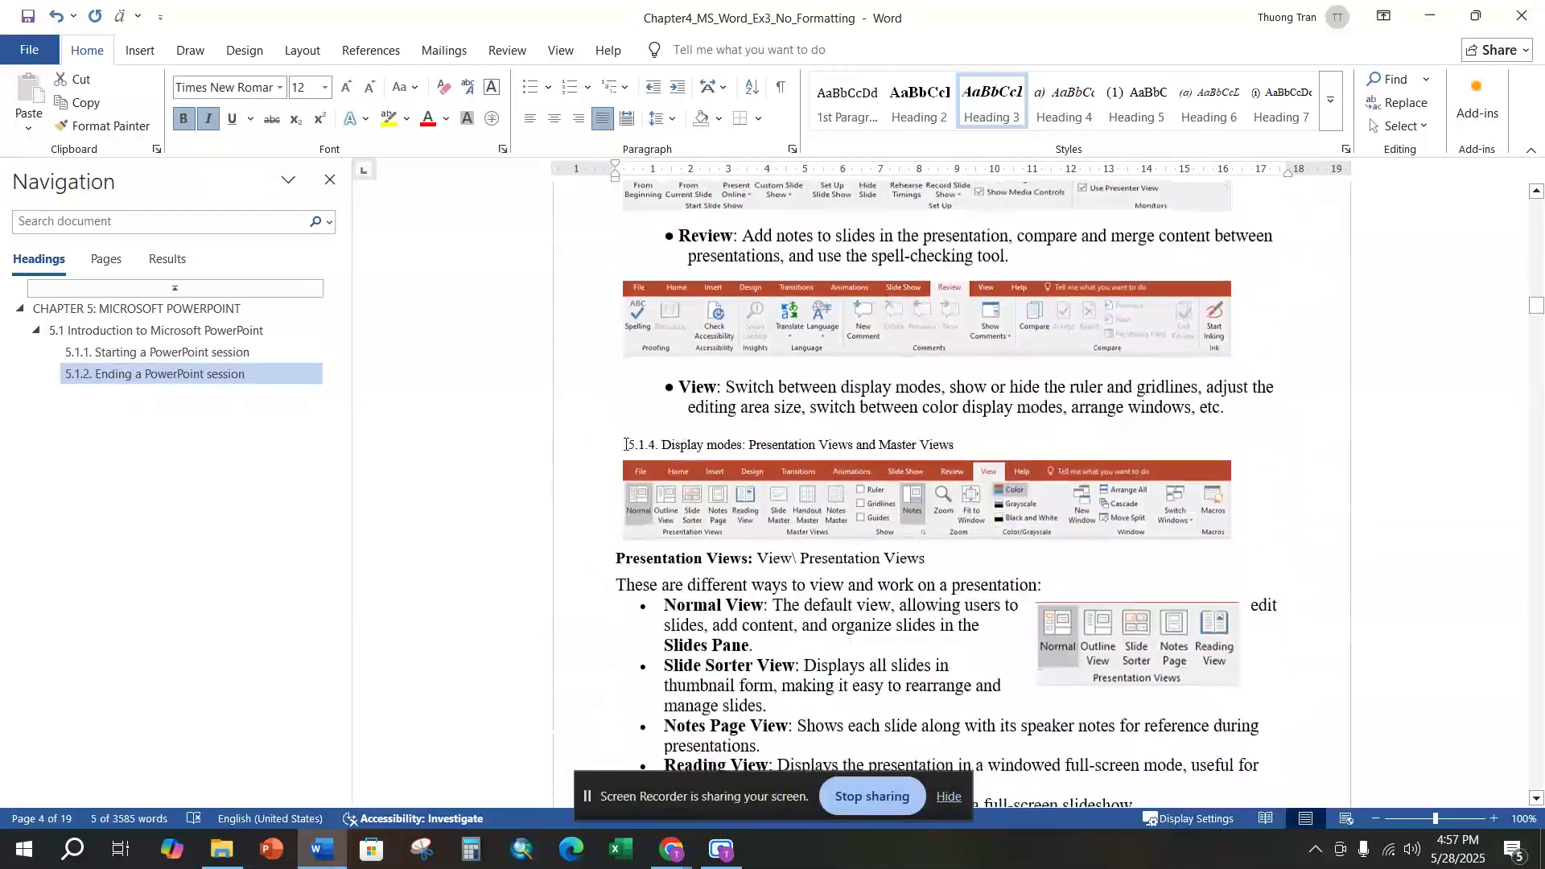
drag(625, 444, 983, 441)
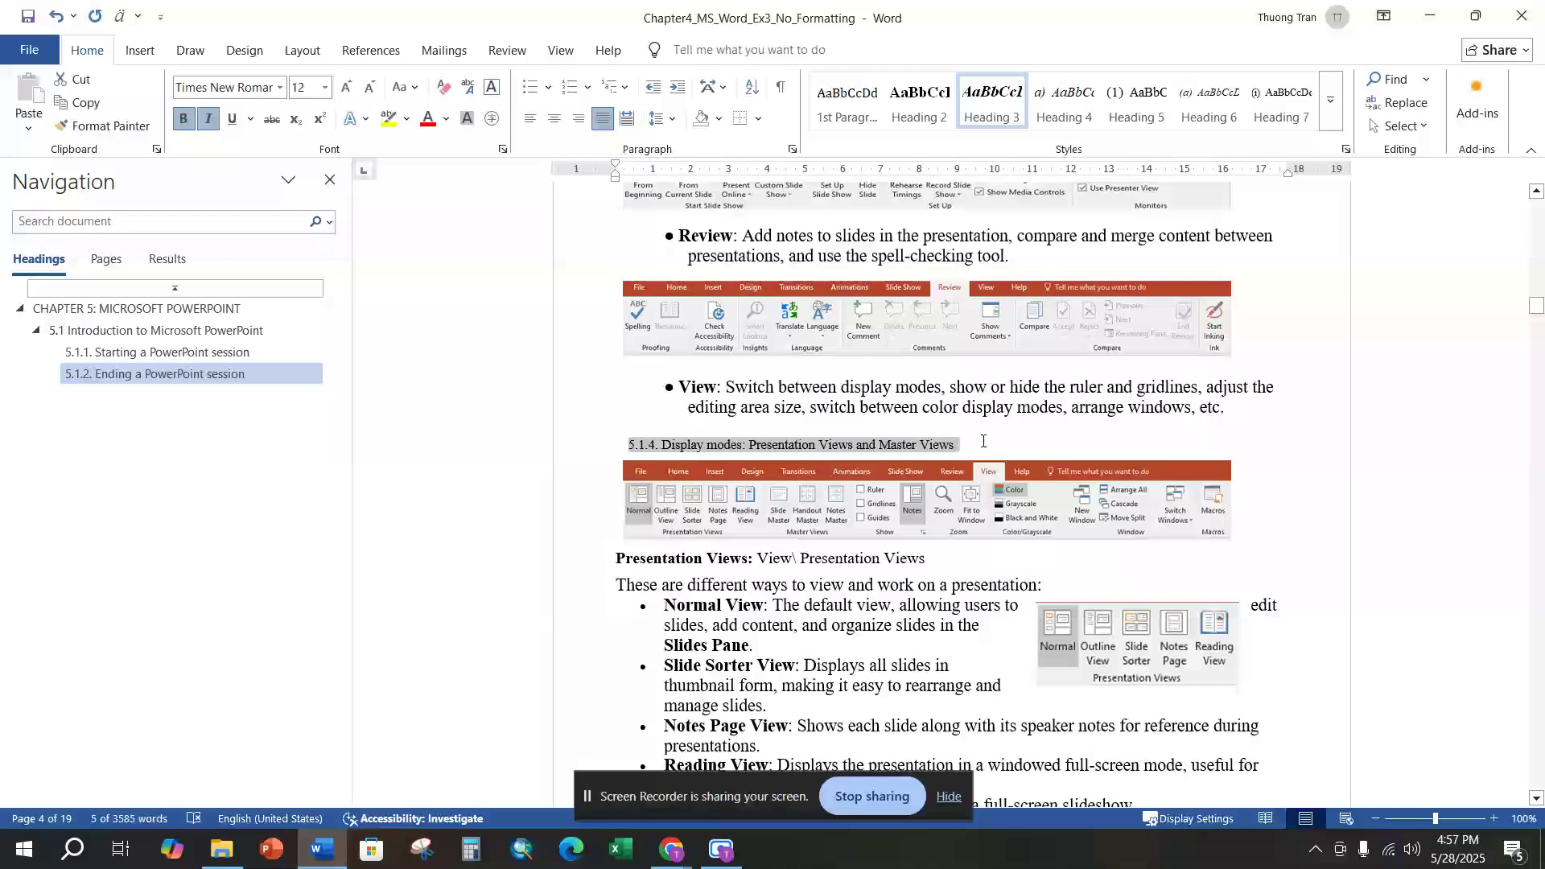
click(992, 101)
Apply the Heading 3 style to the "5.2.3. Slide Master" line.
scroll(908, 533, down, 5)
scroll(691, 528, down, 15)
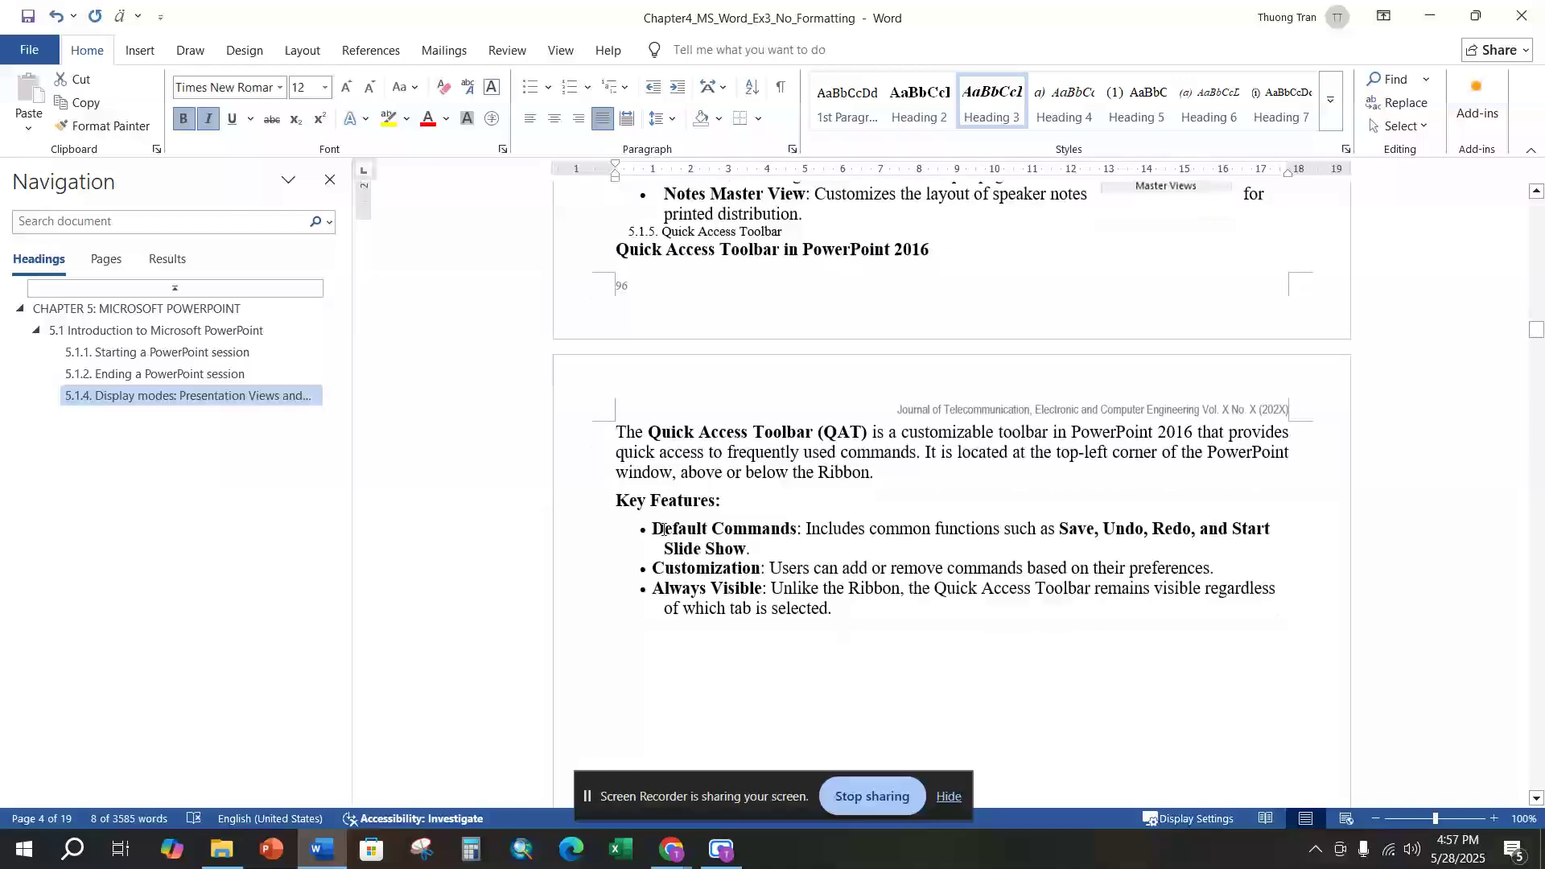
scroll(693, 523, down, 12)
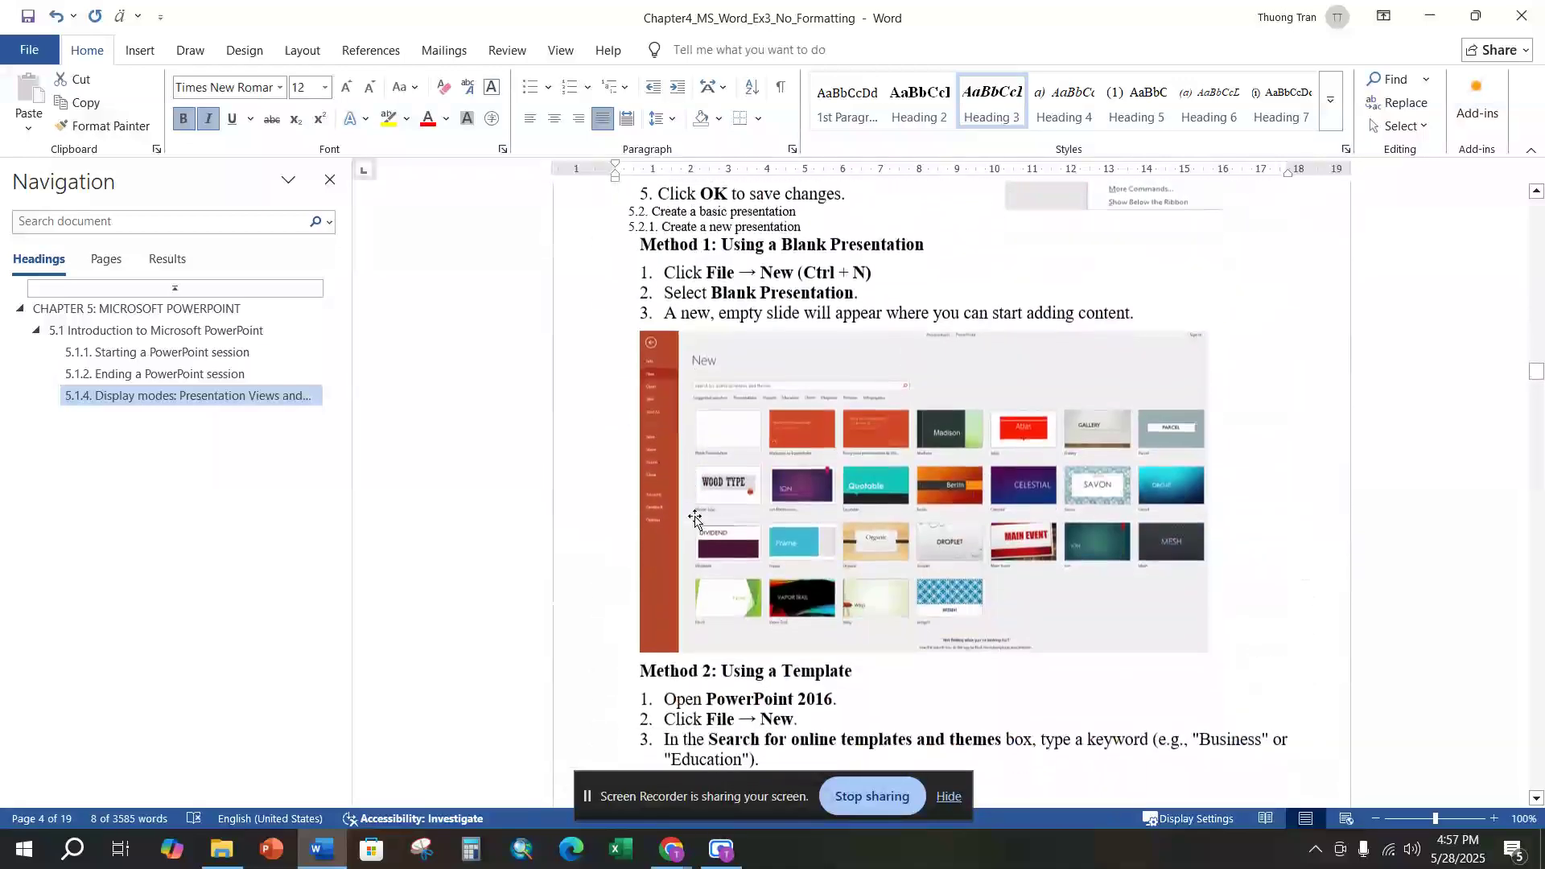
scroll(697, 518, down, 10)
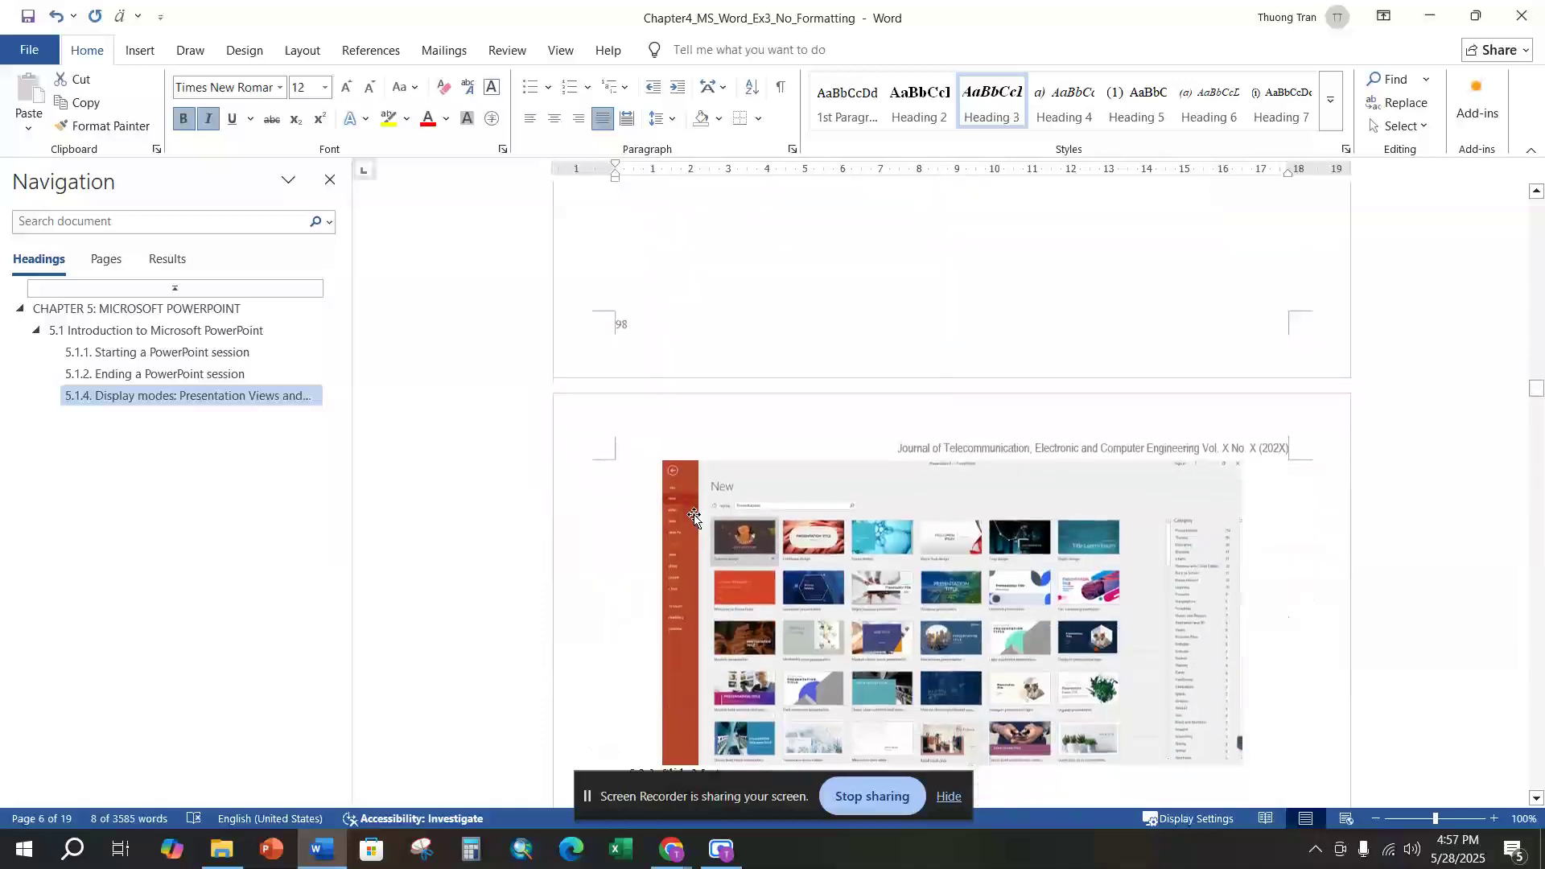
drag(625, 246, 734, 244)
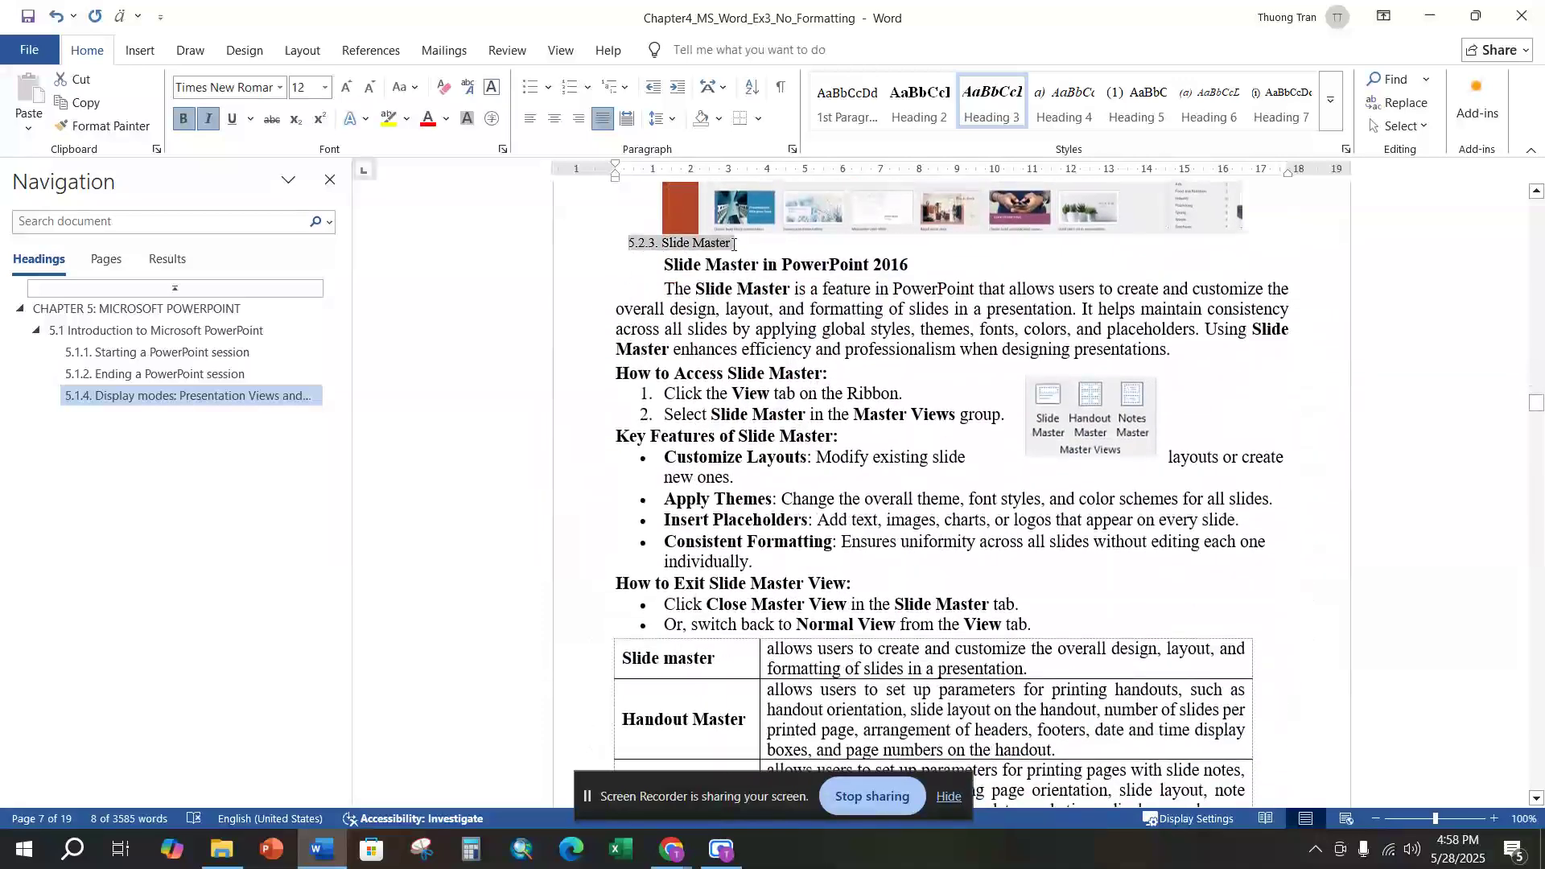
click(992, 104)
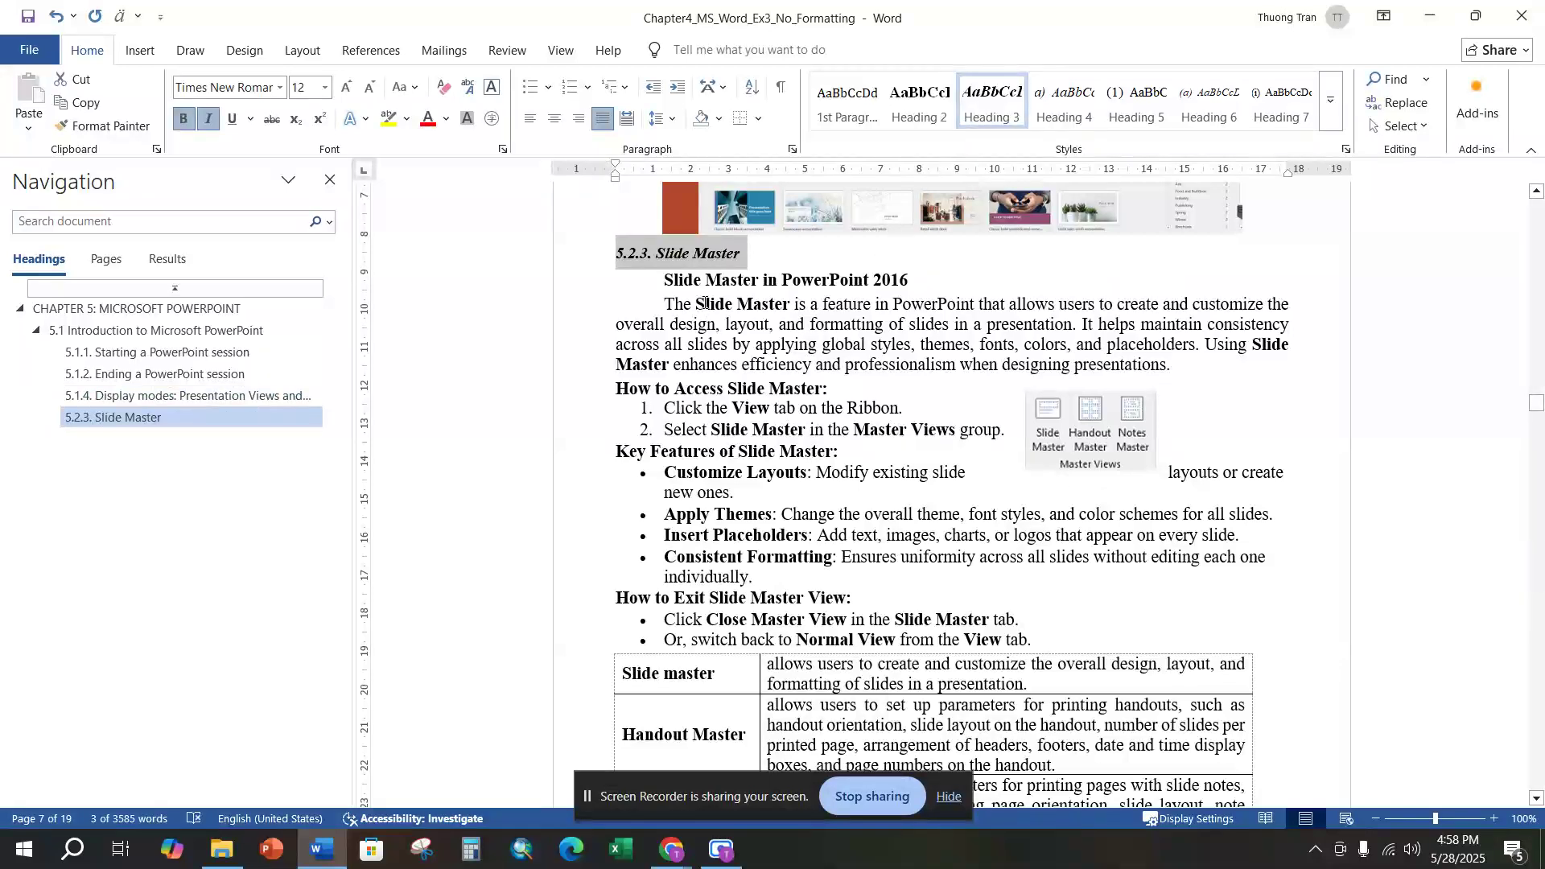
Apply the Heading 3 style to the "5.1.5. Quick Access Toolbar" line.
scroll(704, 301, up, 15)
scroll(705, 326, up, 10)
scroll(706, 348, up, 10)
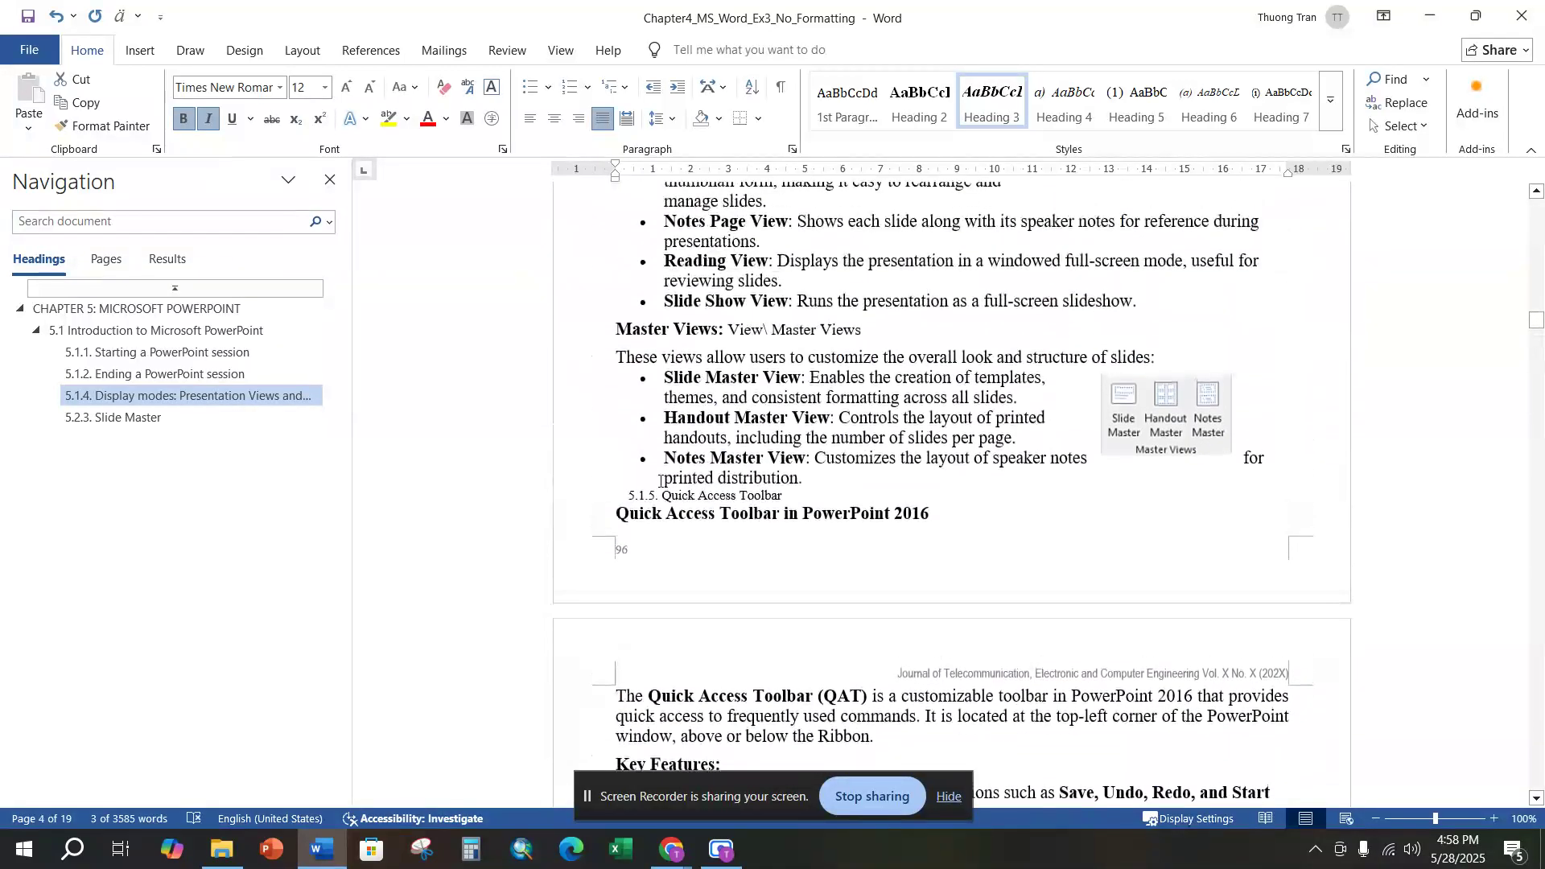
drag(644, 495, 803, 495)
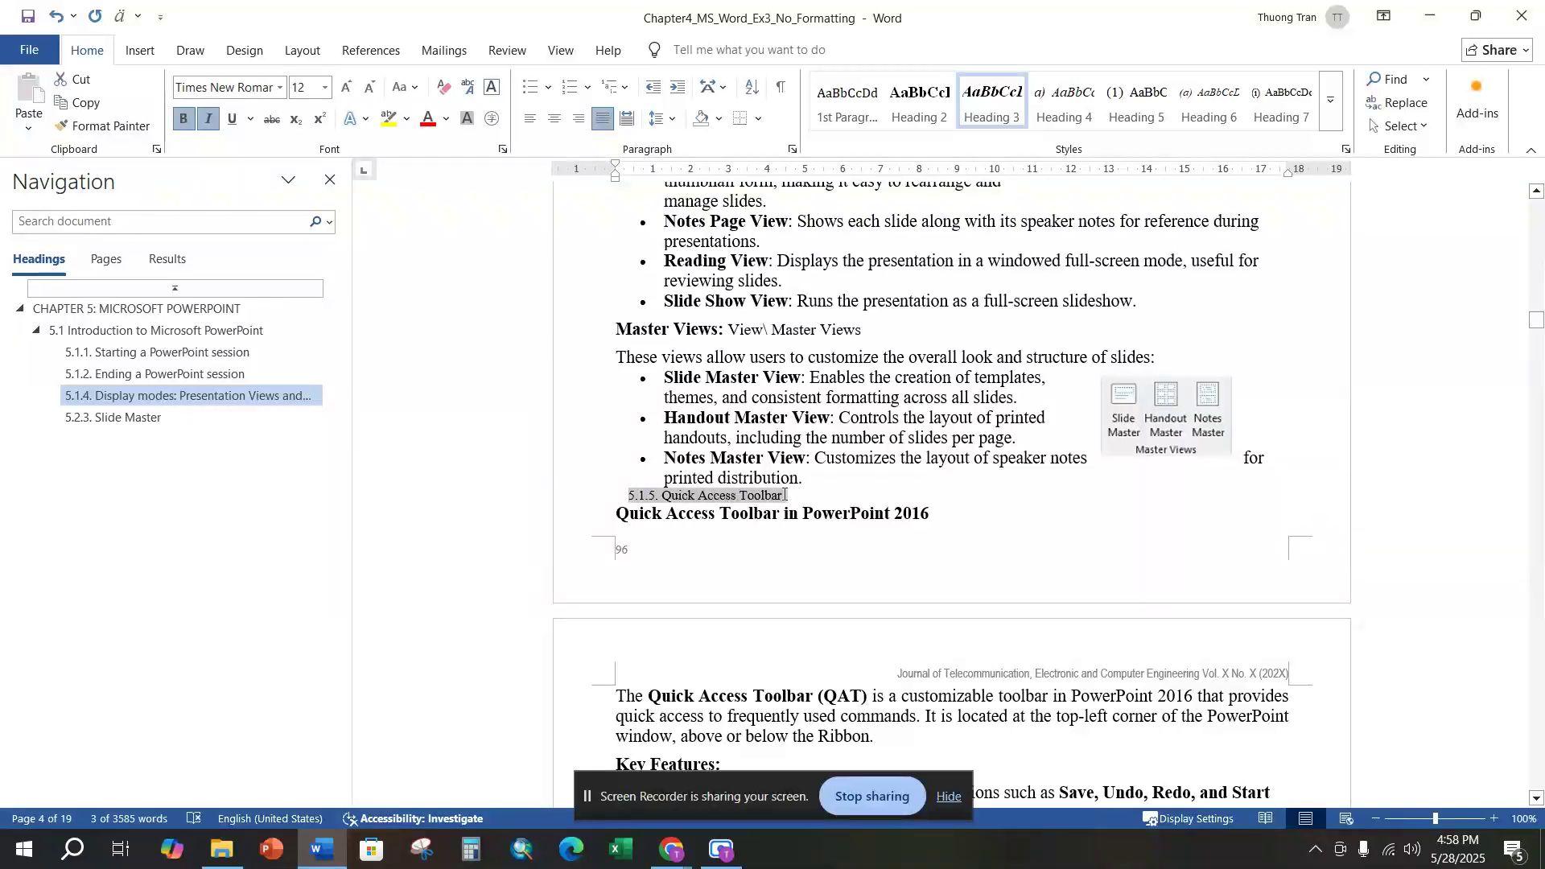
click(991, 101)
Apply Heading 2 to the "5.2. Create a basic presentation" line and Heading 3 to "5.2.1. Create a new presentation".
scroll(887, 390, up, 2)
scroll(888, 390, up, 3)
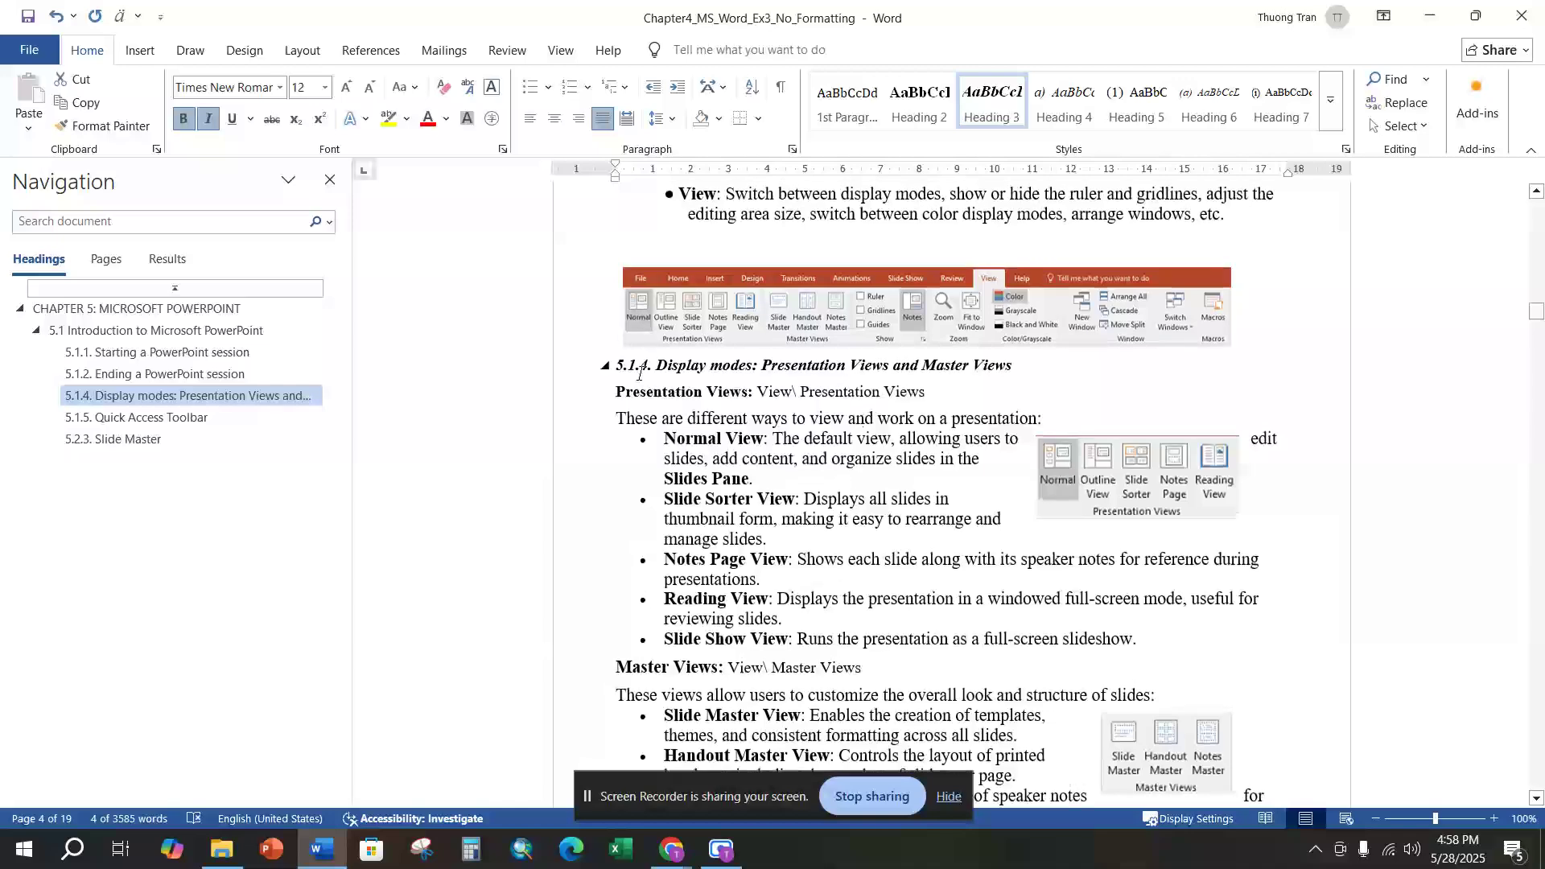
scroll(717, 424, down, 15)
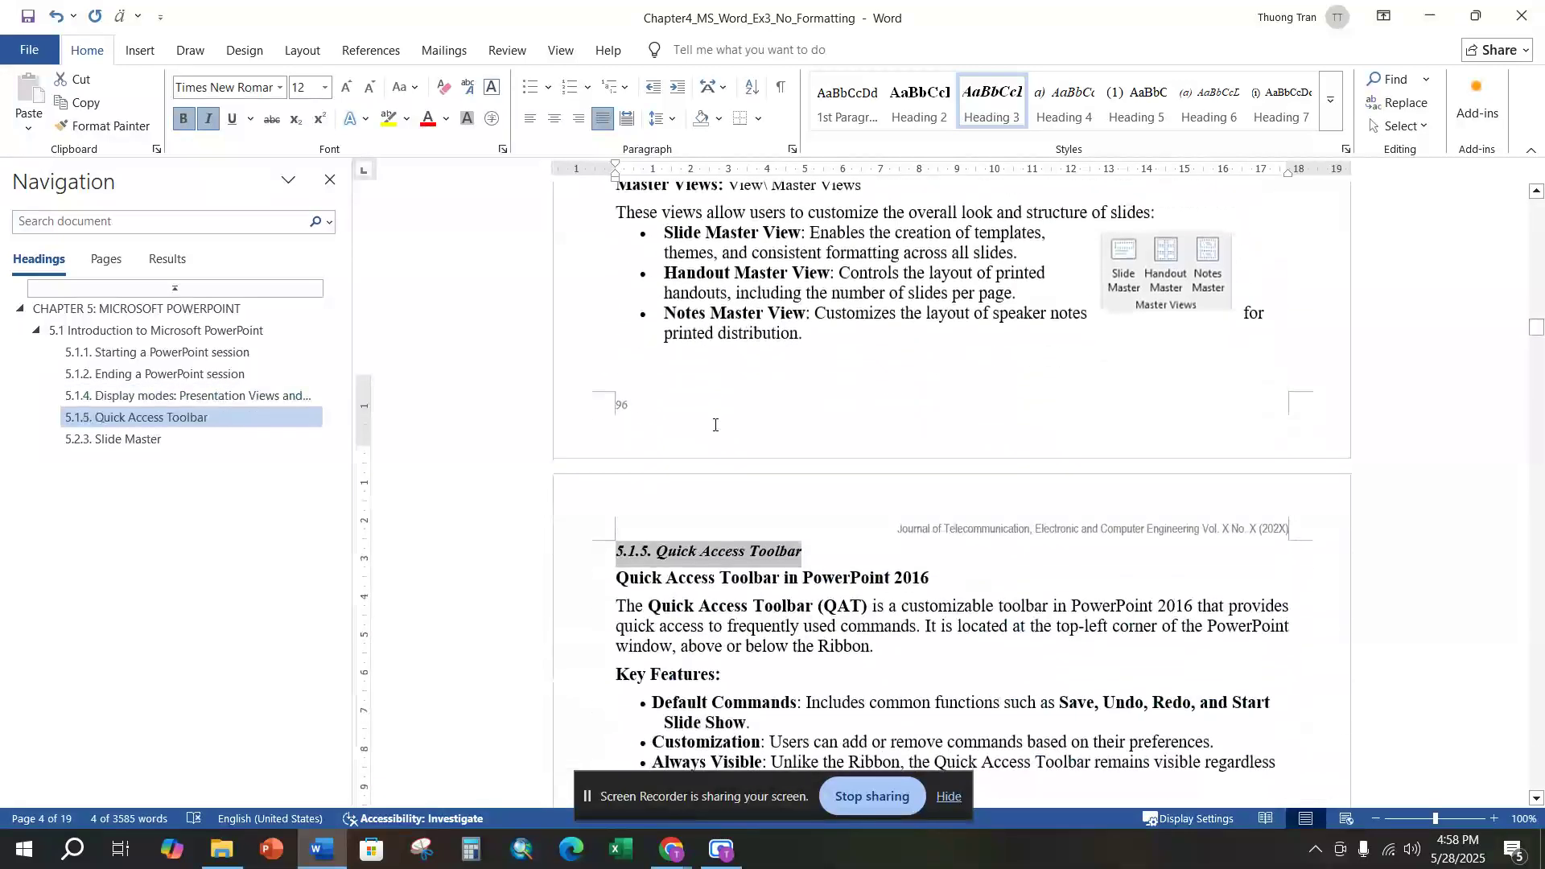
scroll(717, 424, down, 7)
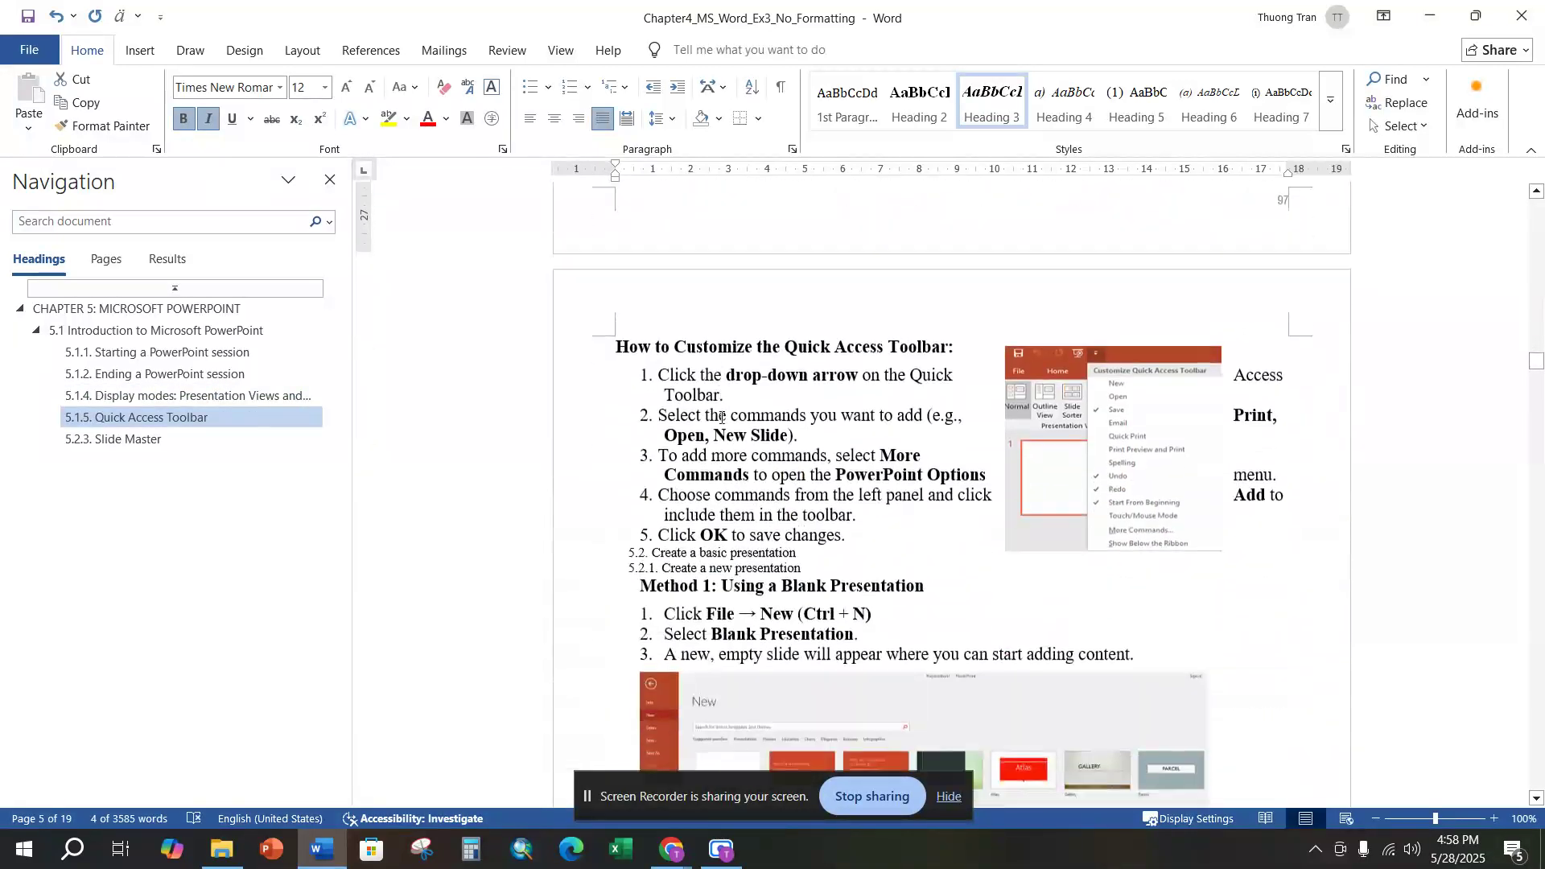
scroll(722, 417, down, 1)
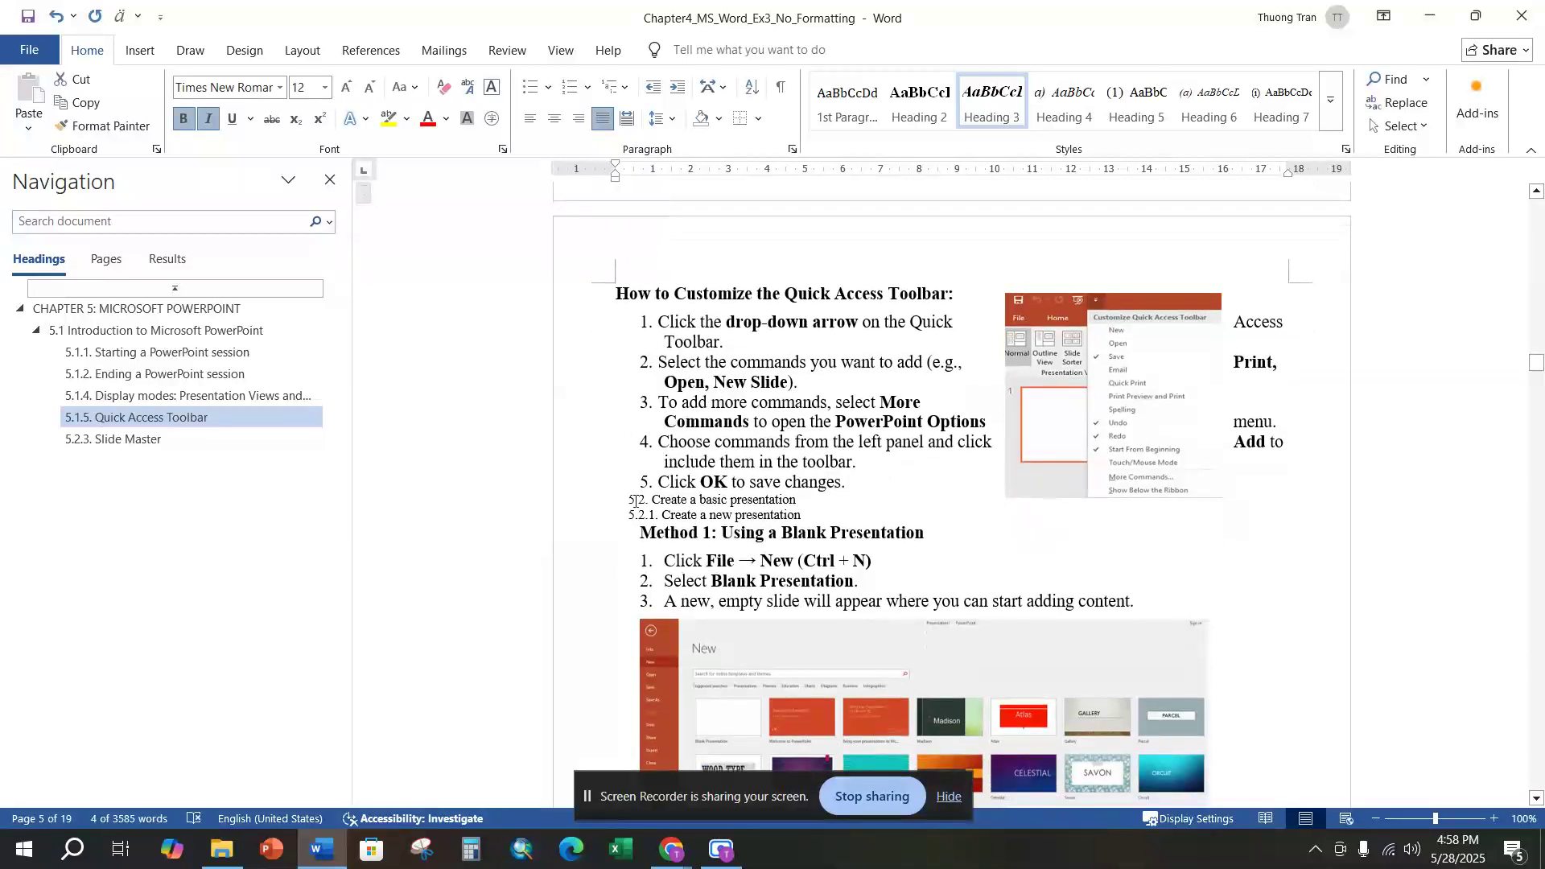
drag(626, 500, 821, 497)
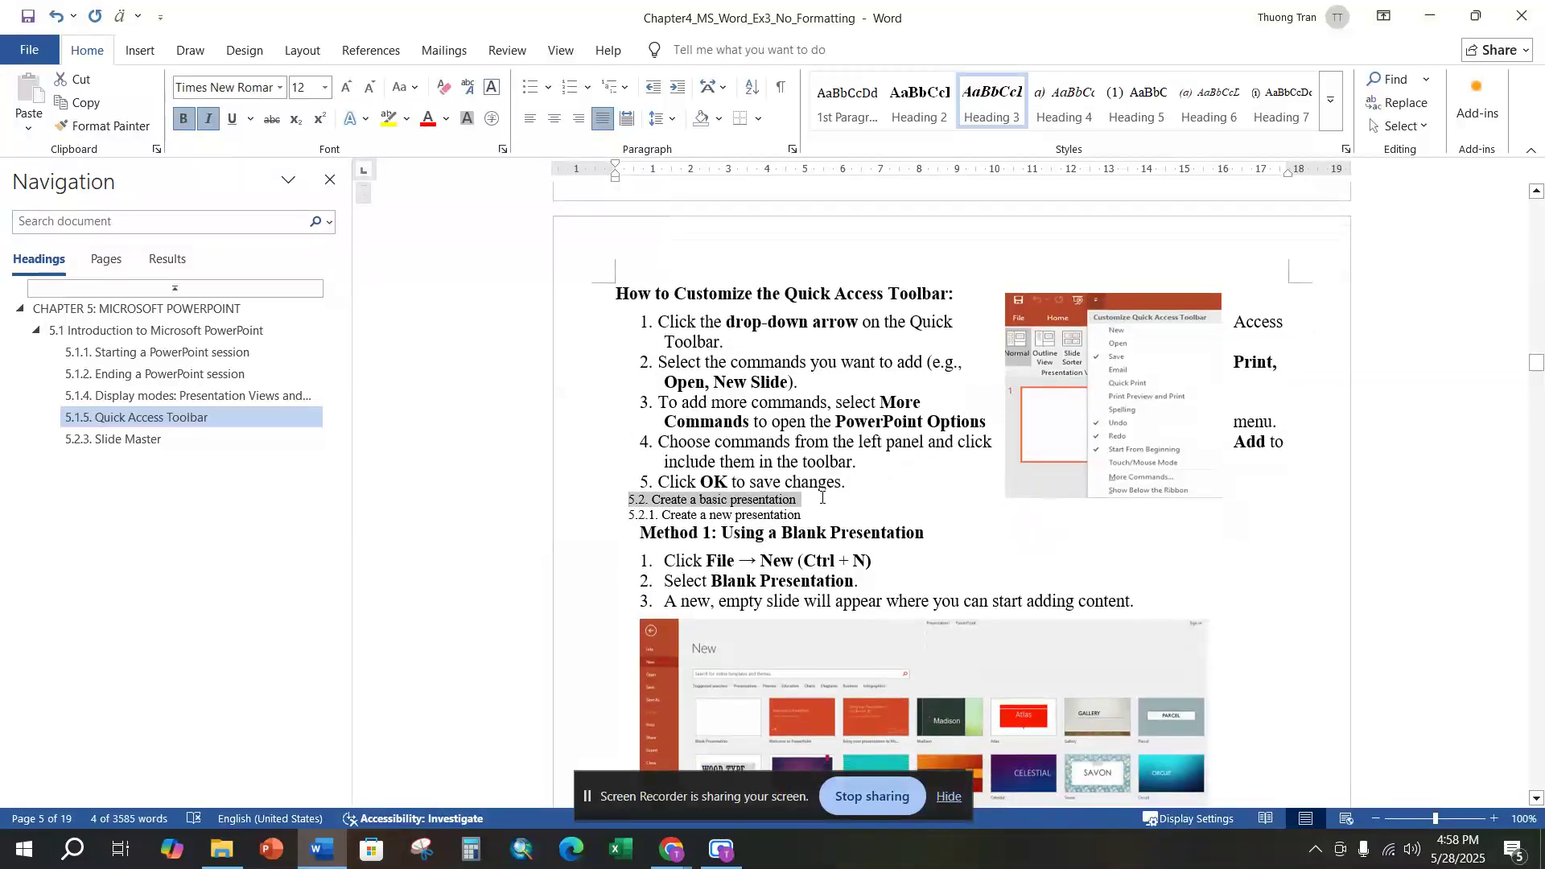
click(919, 103)
drag(628, 545, 808, 545)
click(985, 103)
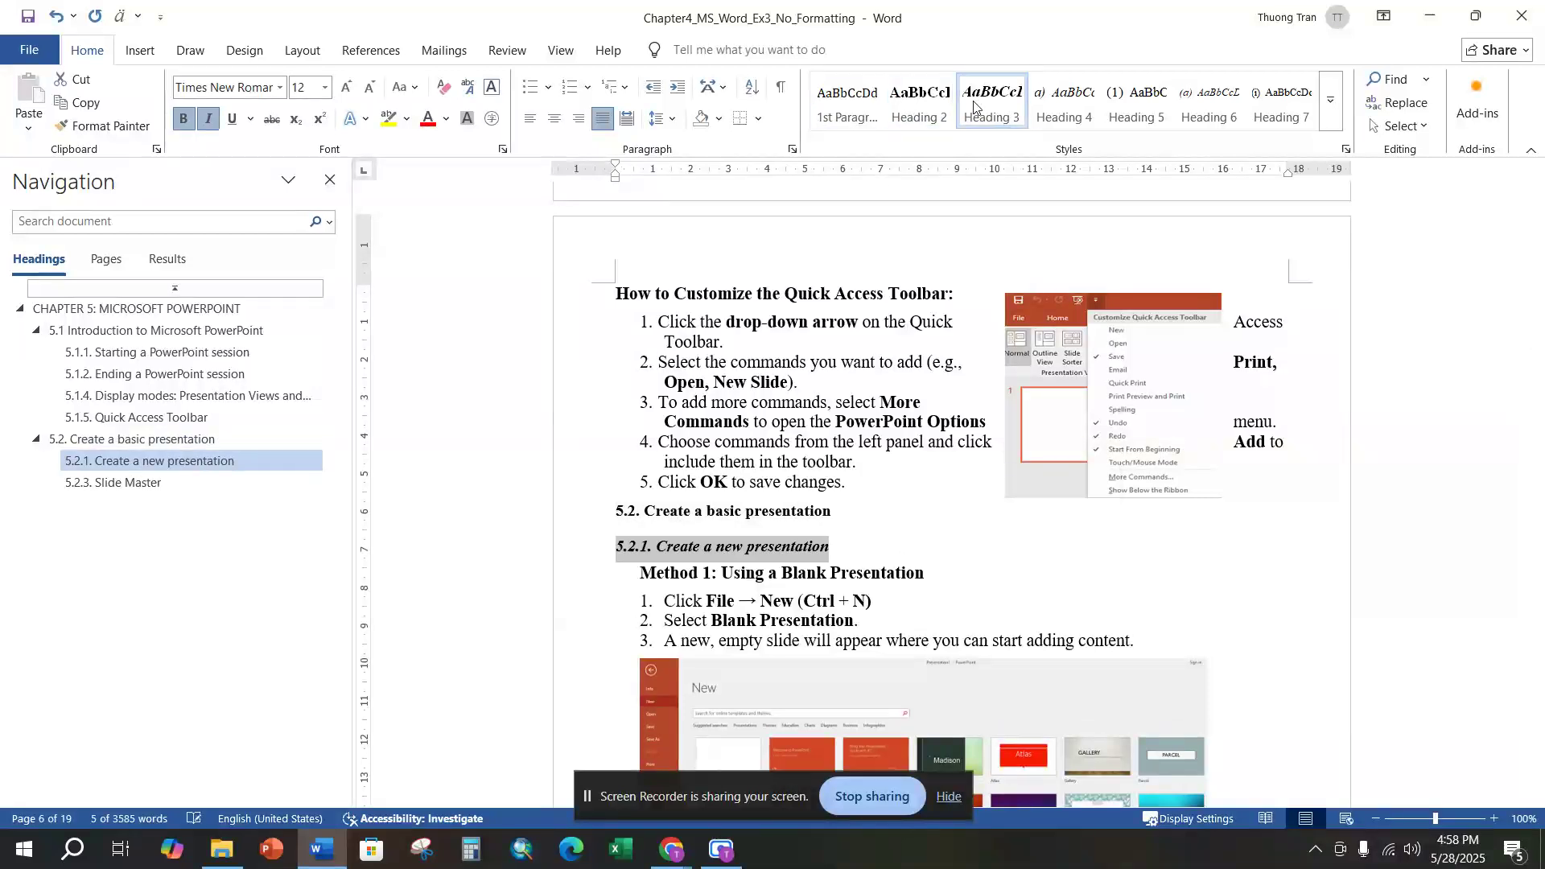
Apply the Heading 2 style to the "5.3. Save a presentation" line.
scroll(851, 544, down, 15)
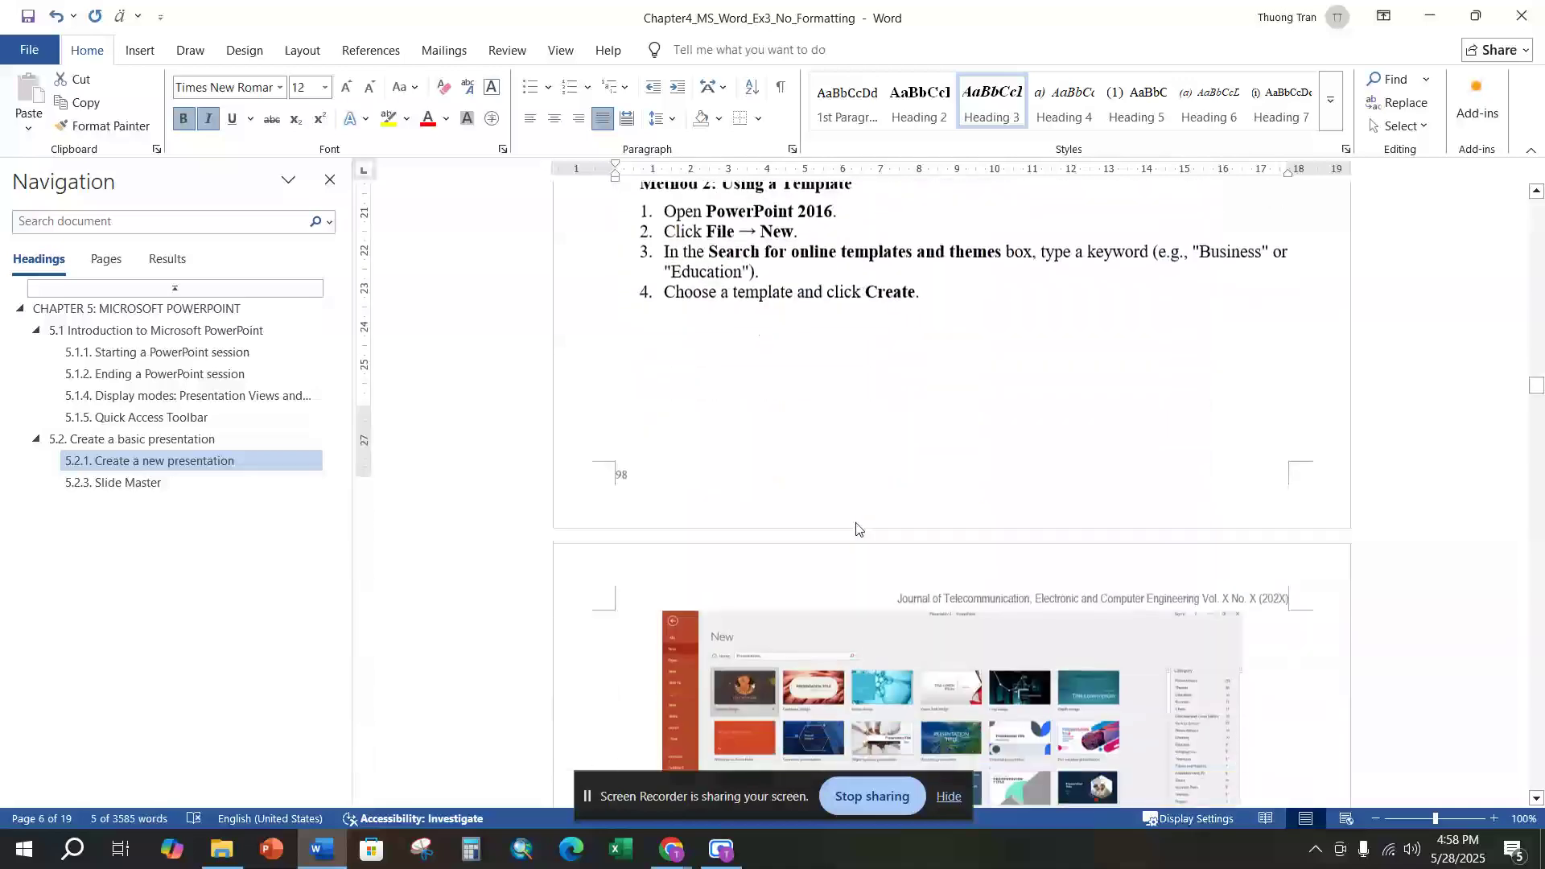
scroll(856, 521, down, 8)
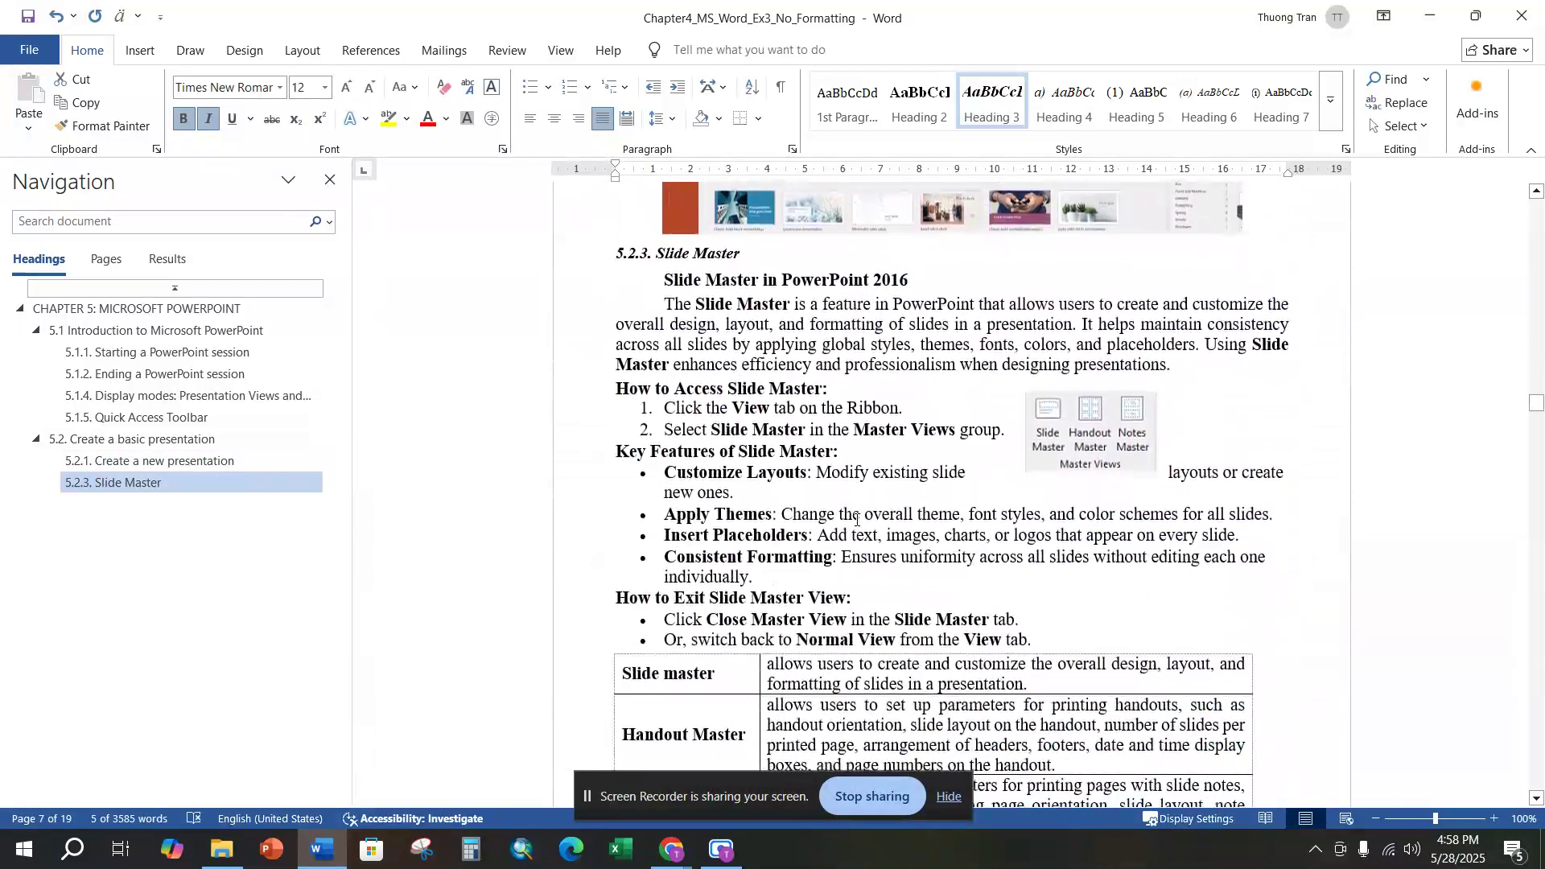
scroll(856, 519, down, 10)
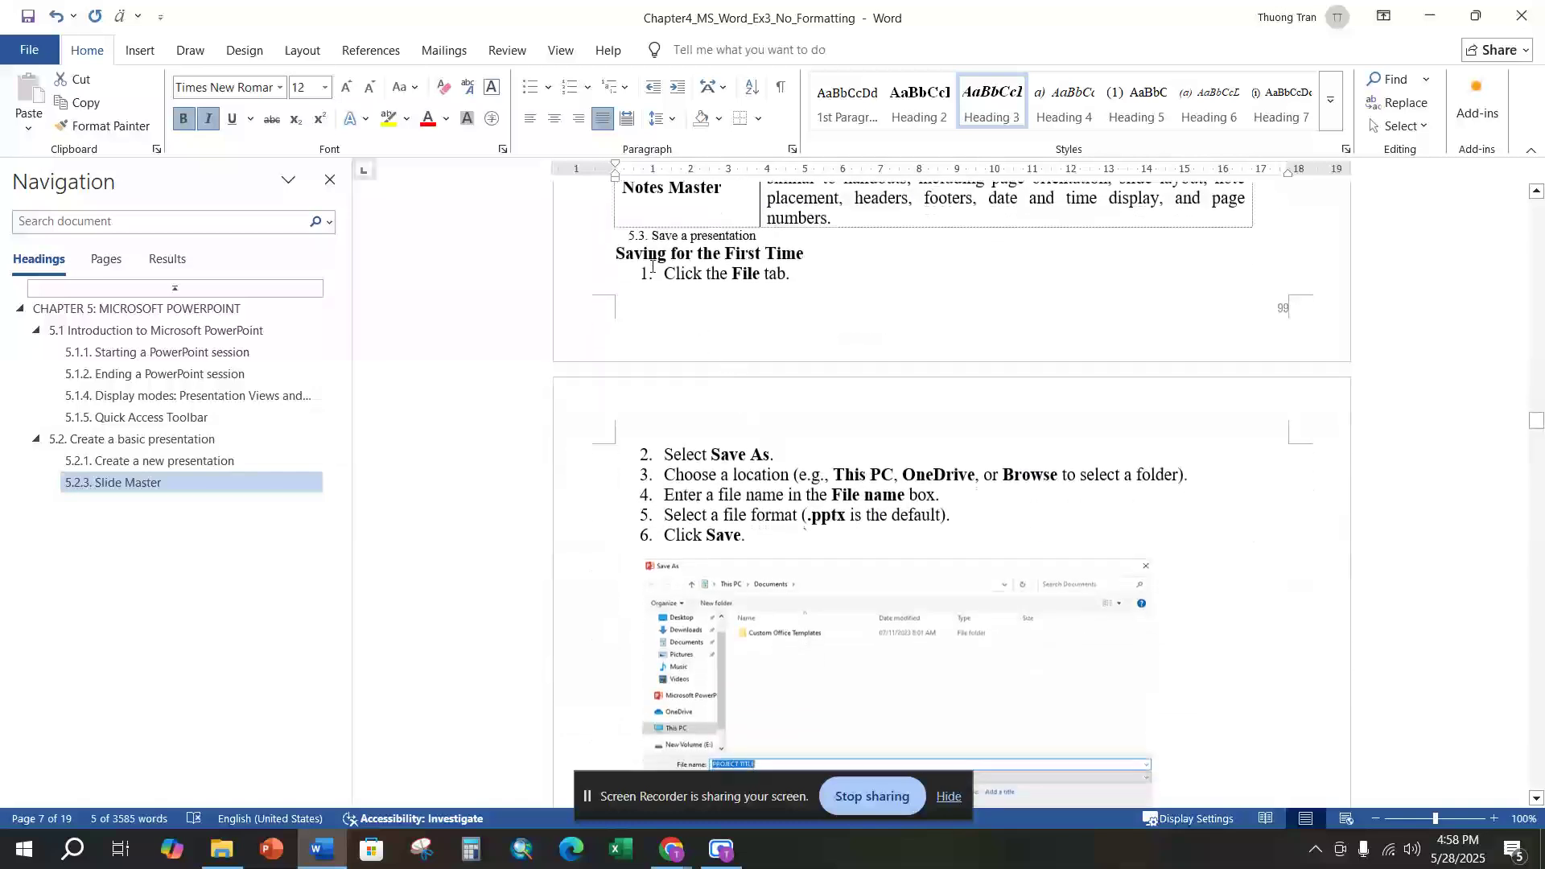
drag(630, 238, 761, 237)
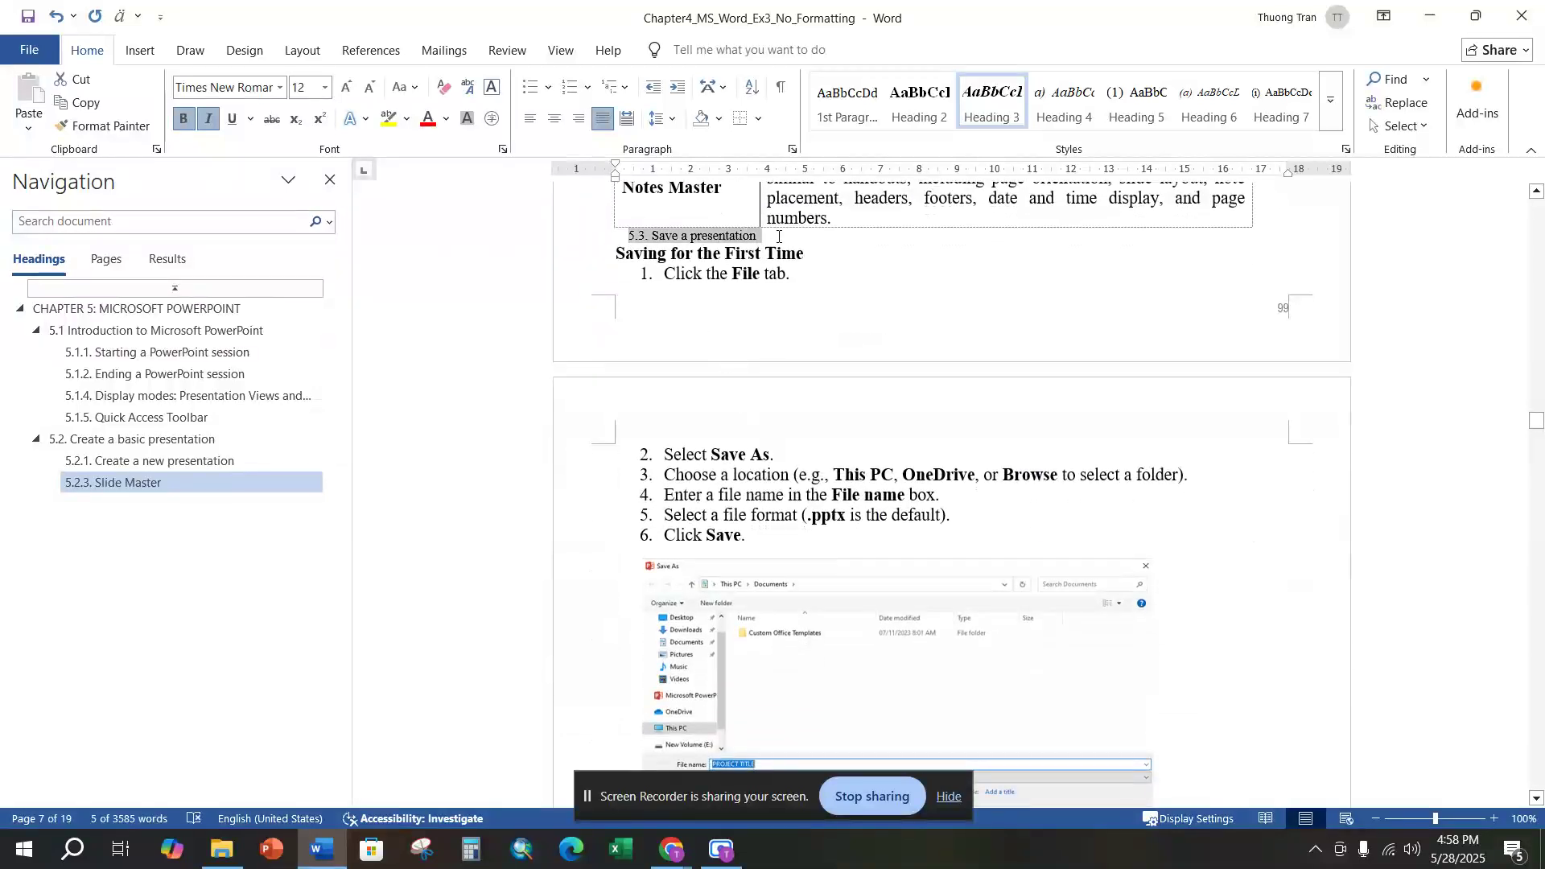
click(920, 100)
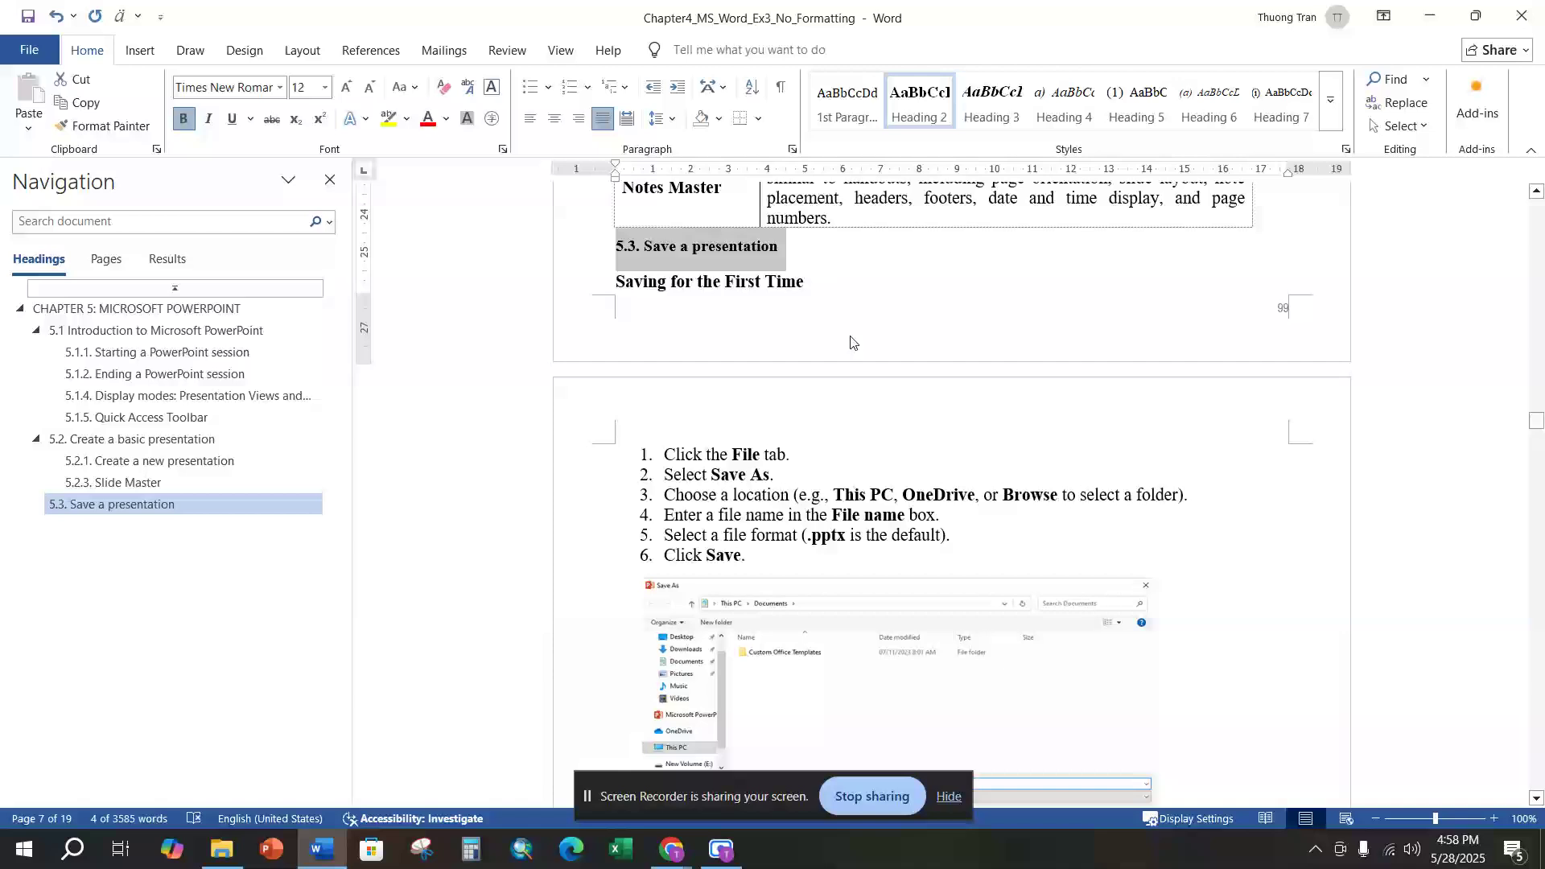
Check the subheadings of section 5.2 against the required table of contents in the Practical Exercise 3 PDF in Chrome.
scroll(851, 342, up, 8)
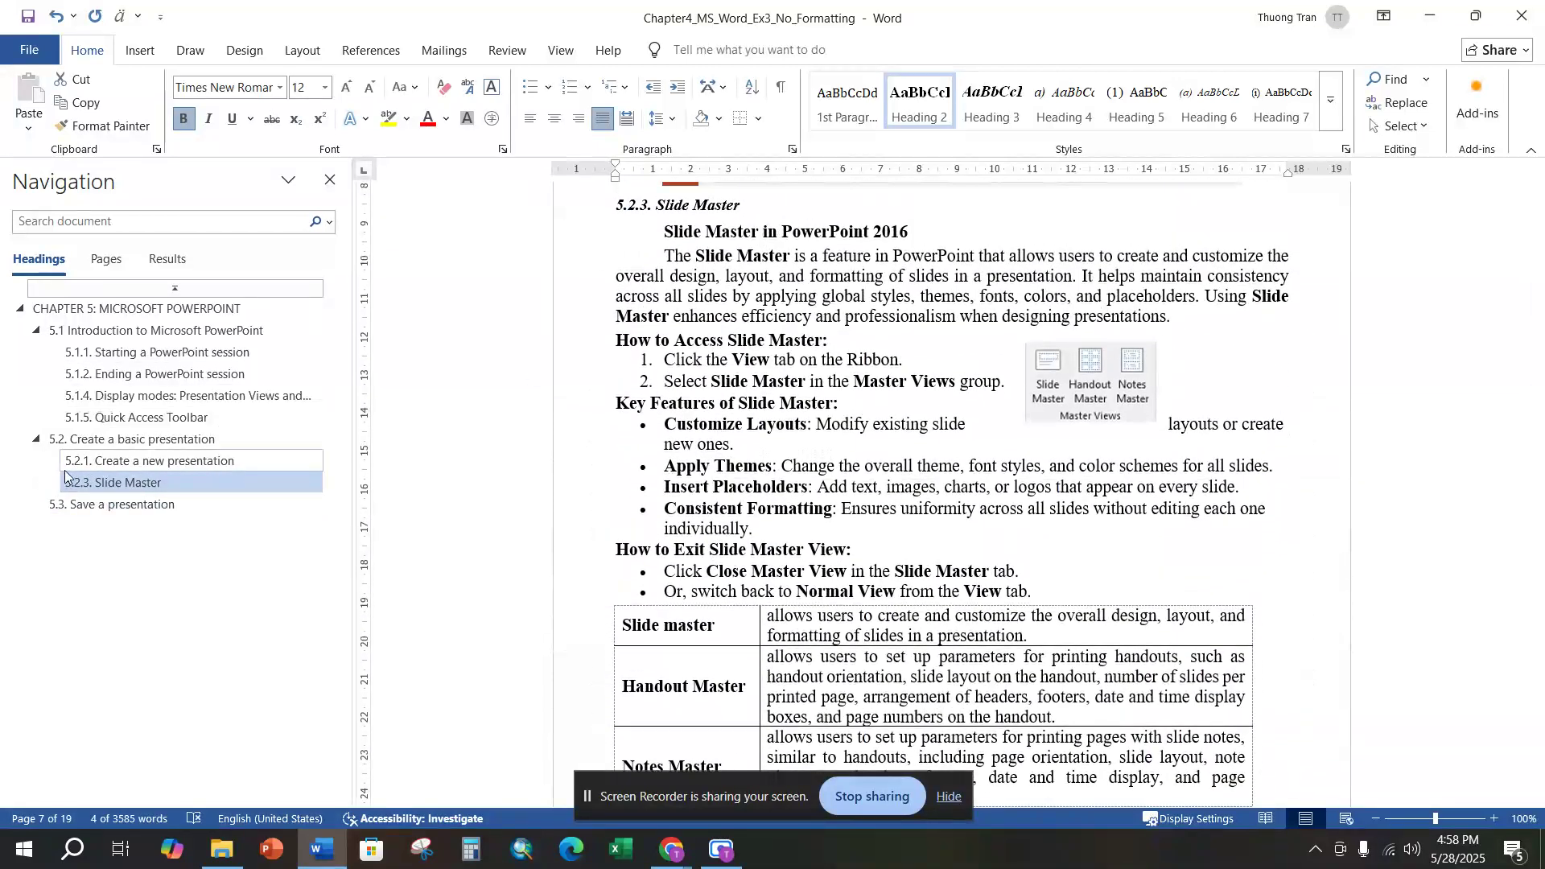
scroll(868, 467, up, 8)
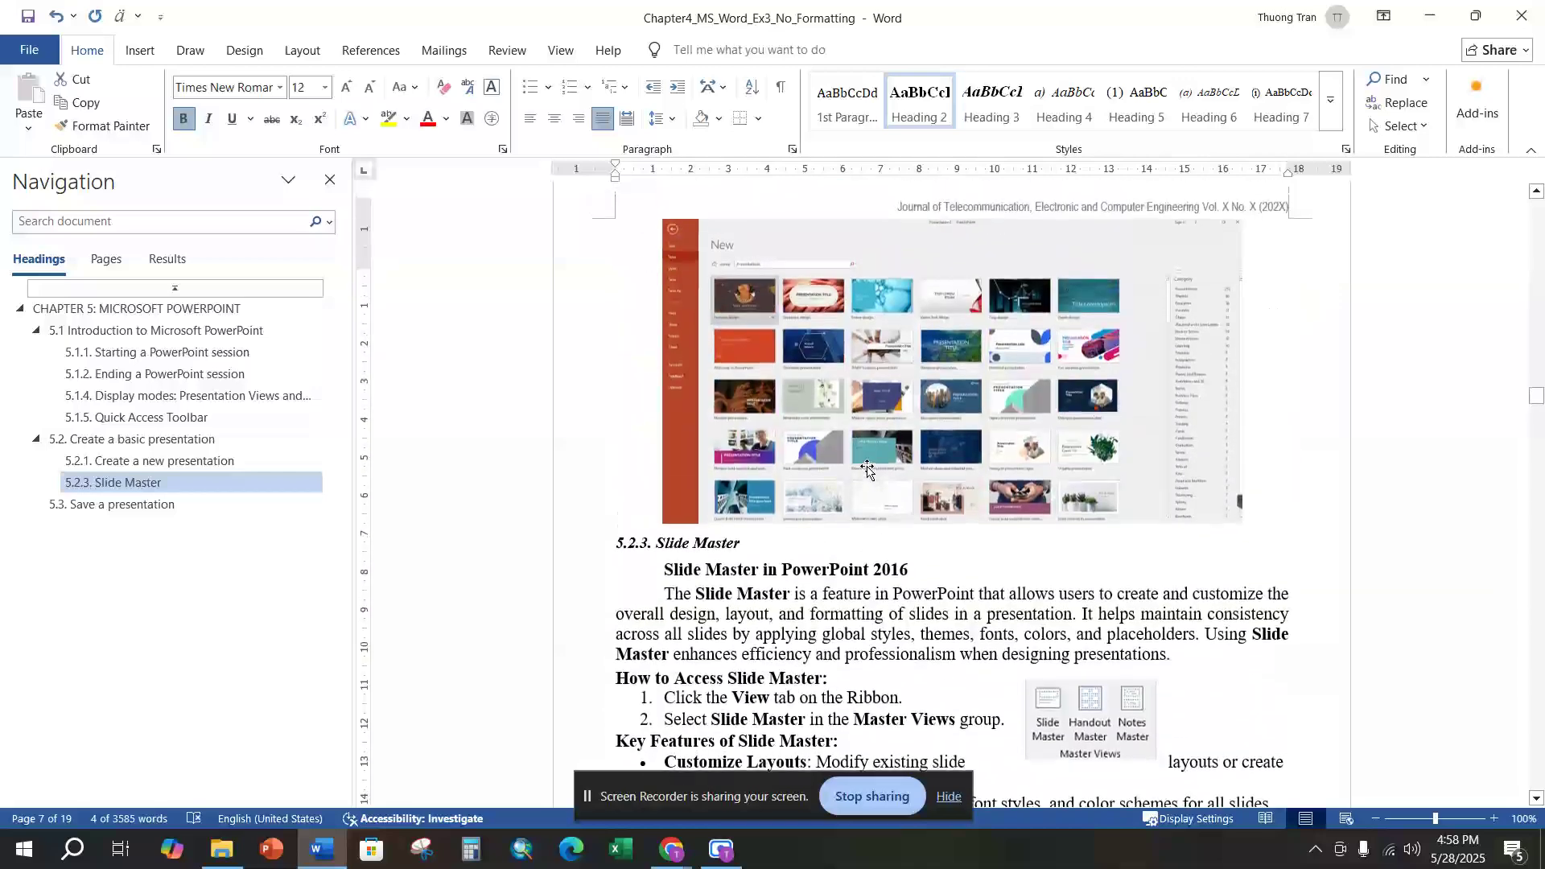
scroll(868, 466, up, 4)
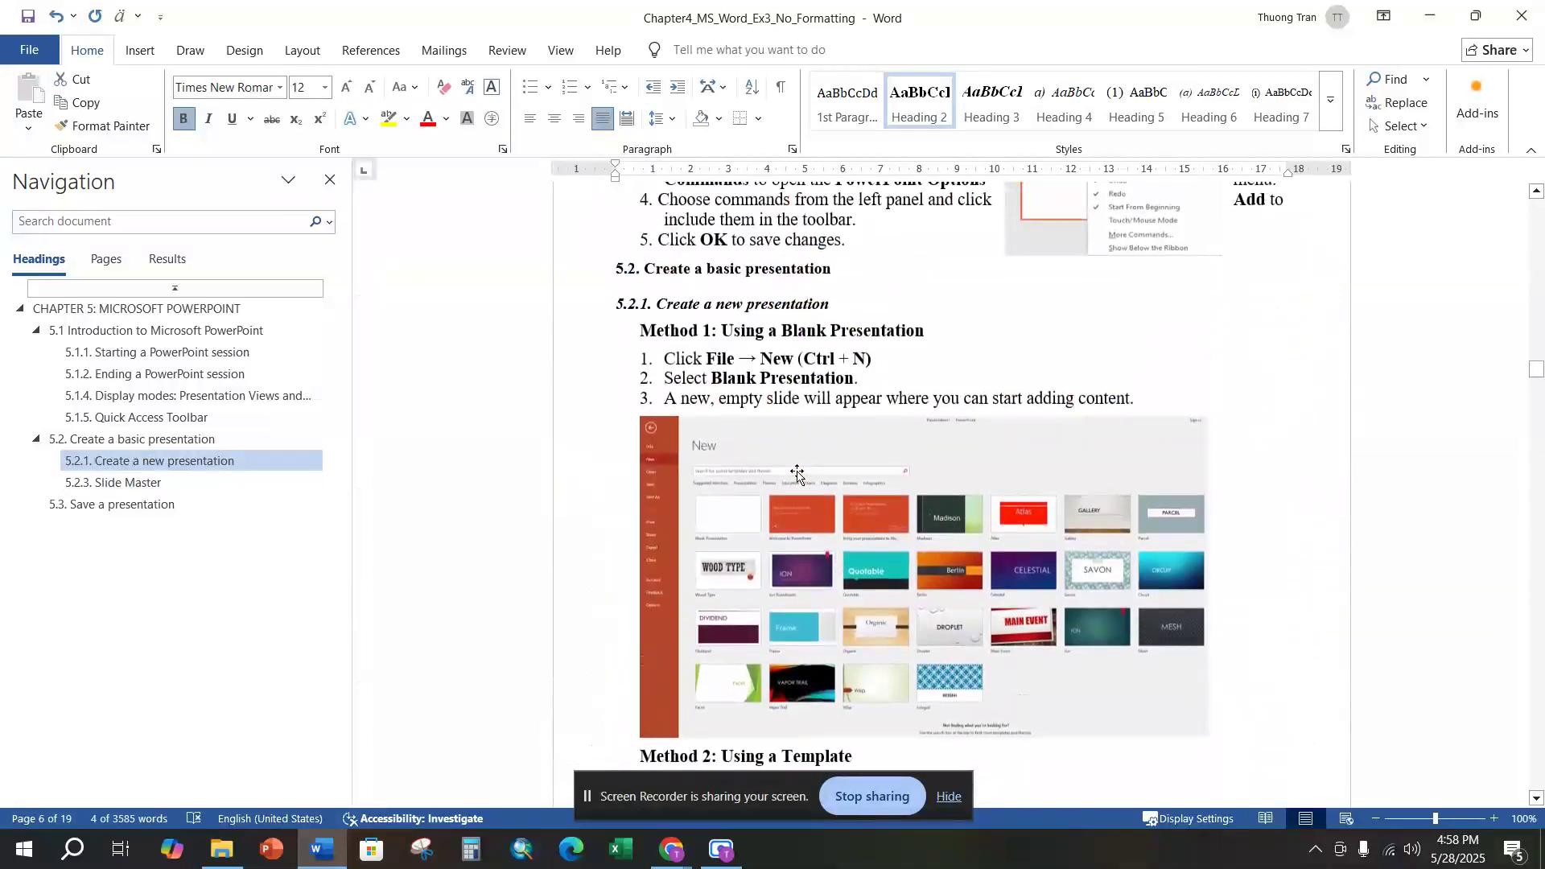
scroll(795, 447, down, 12)
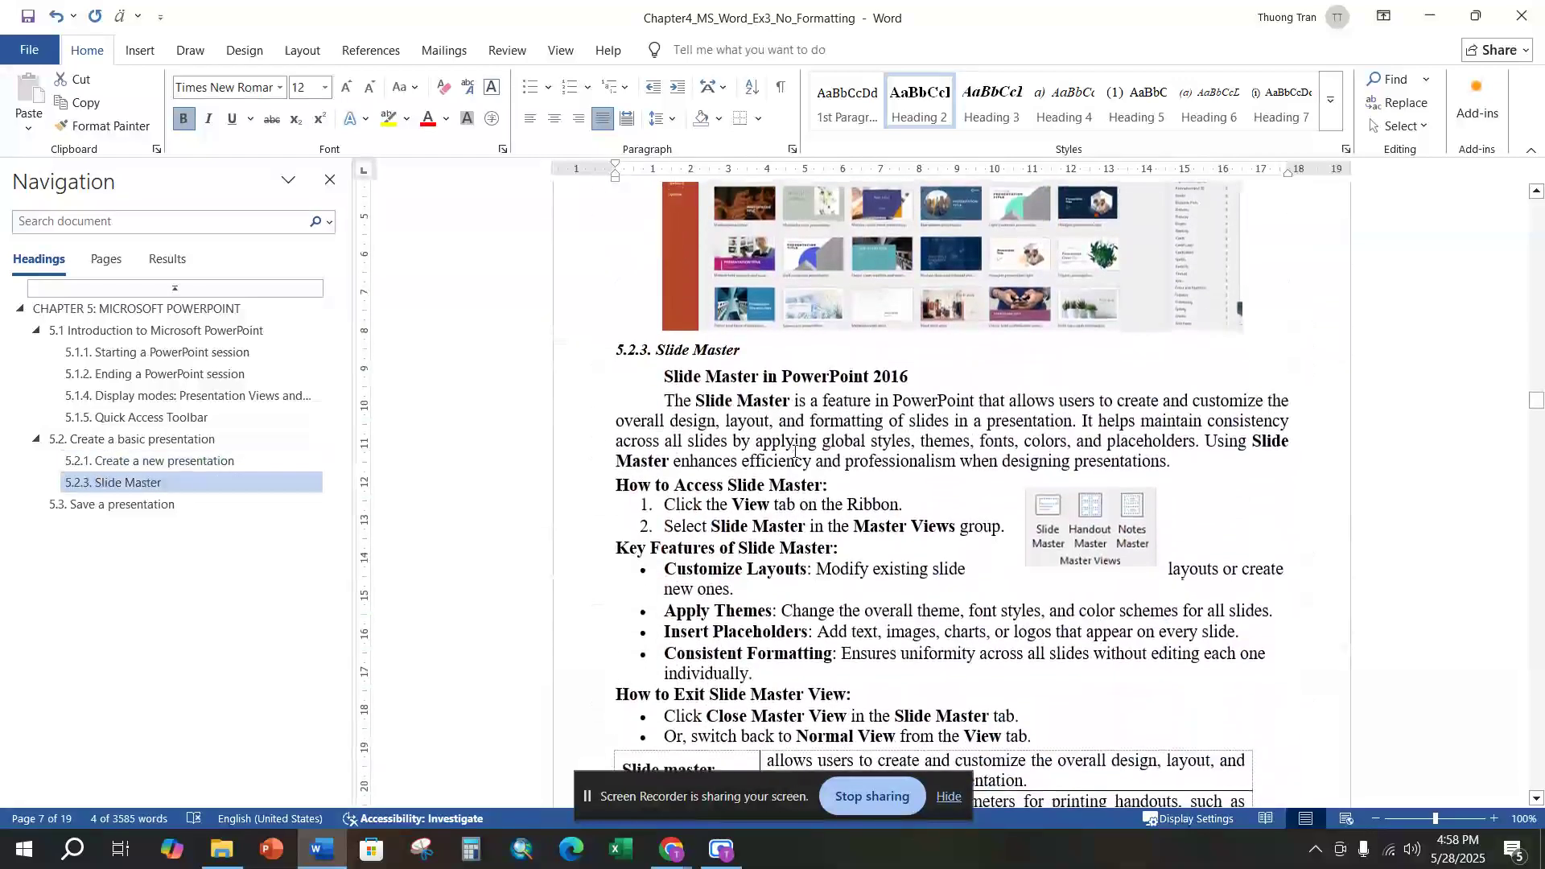
scroll(794, 452, up, 9)
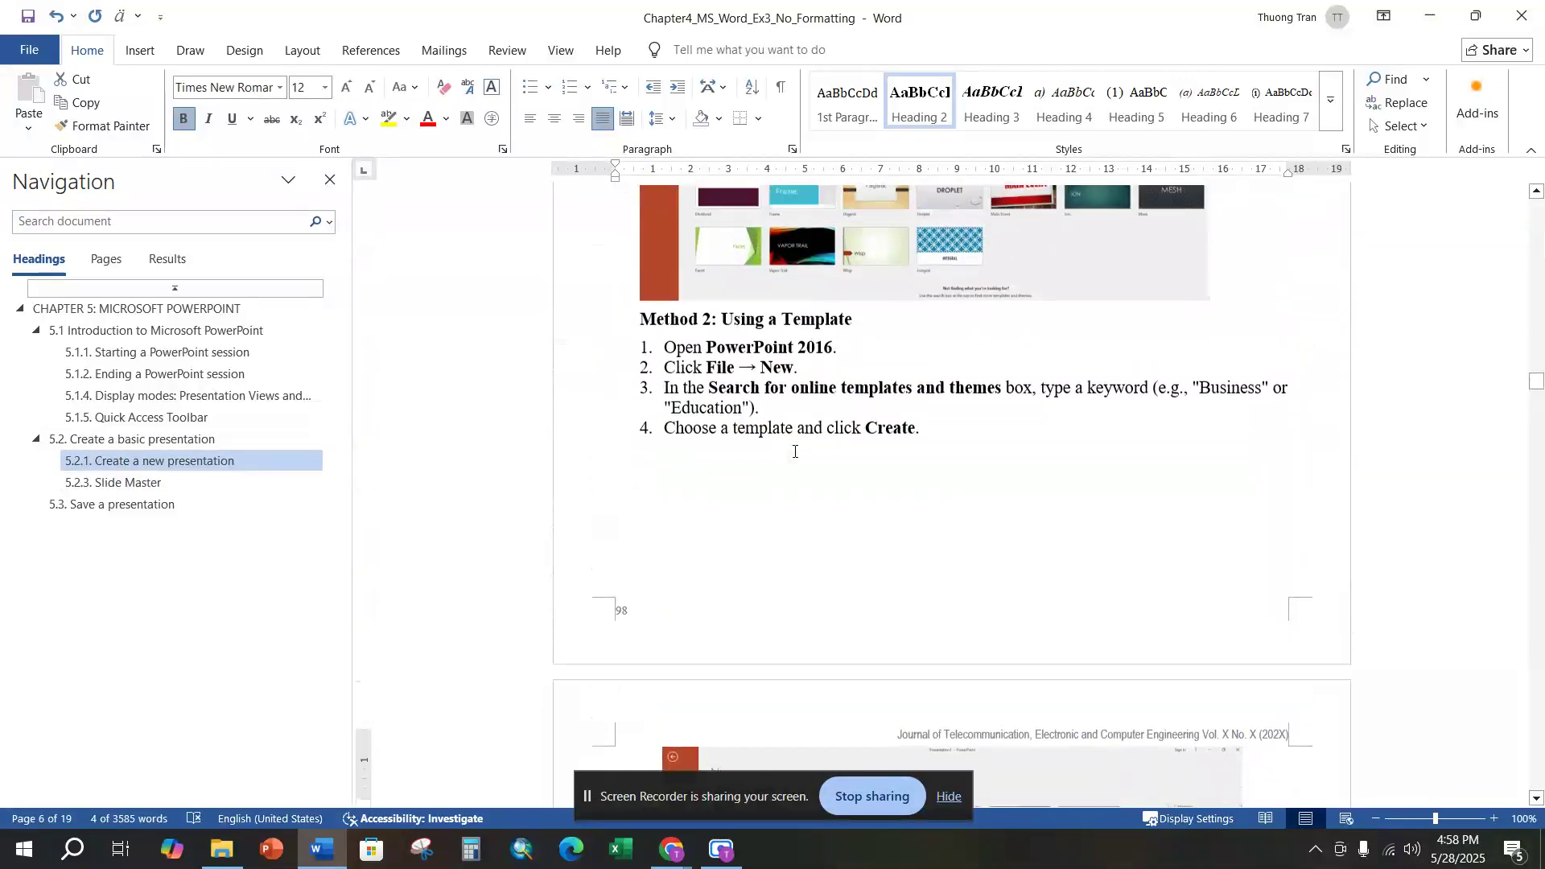
scroll(794, 451, up, 5)
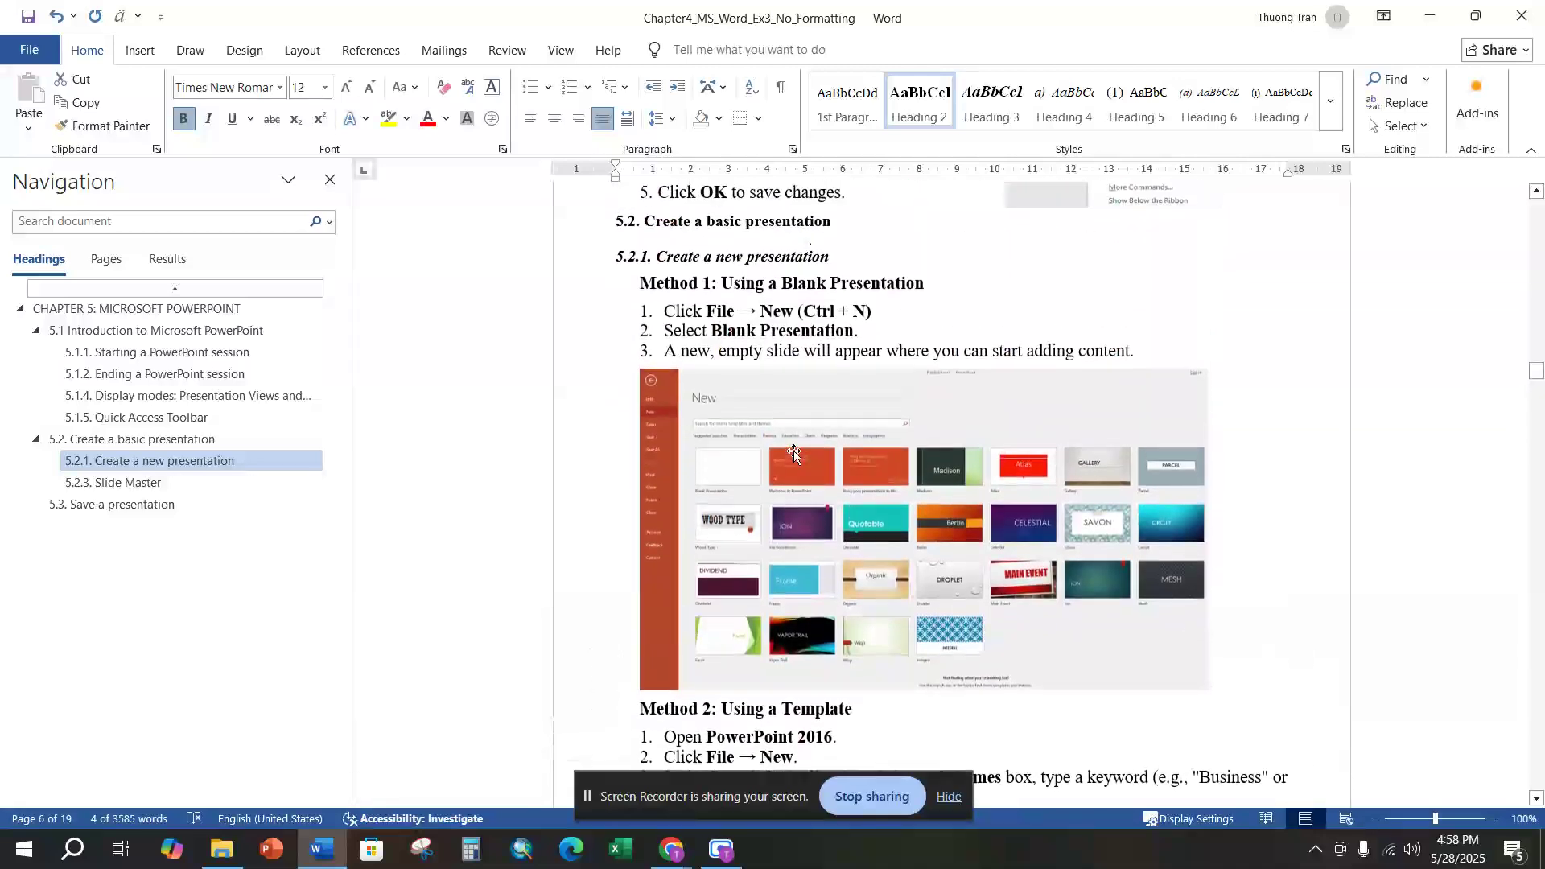
scroll(794, 453, down, 5)
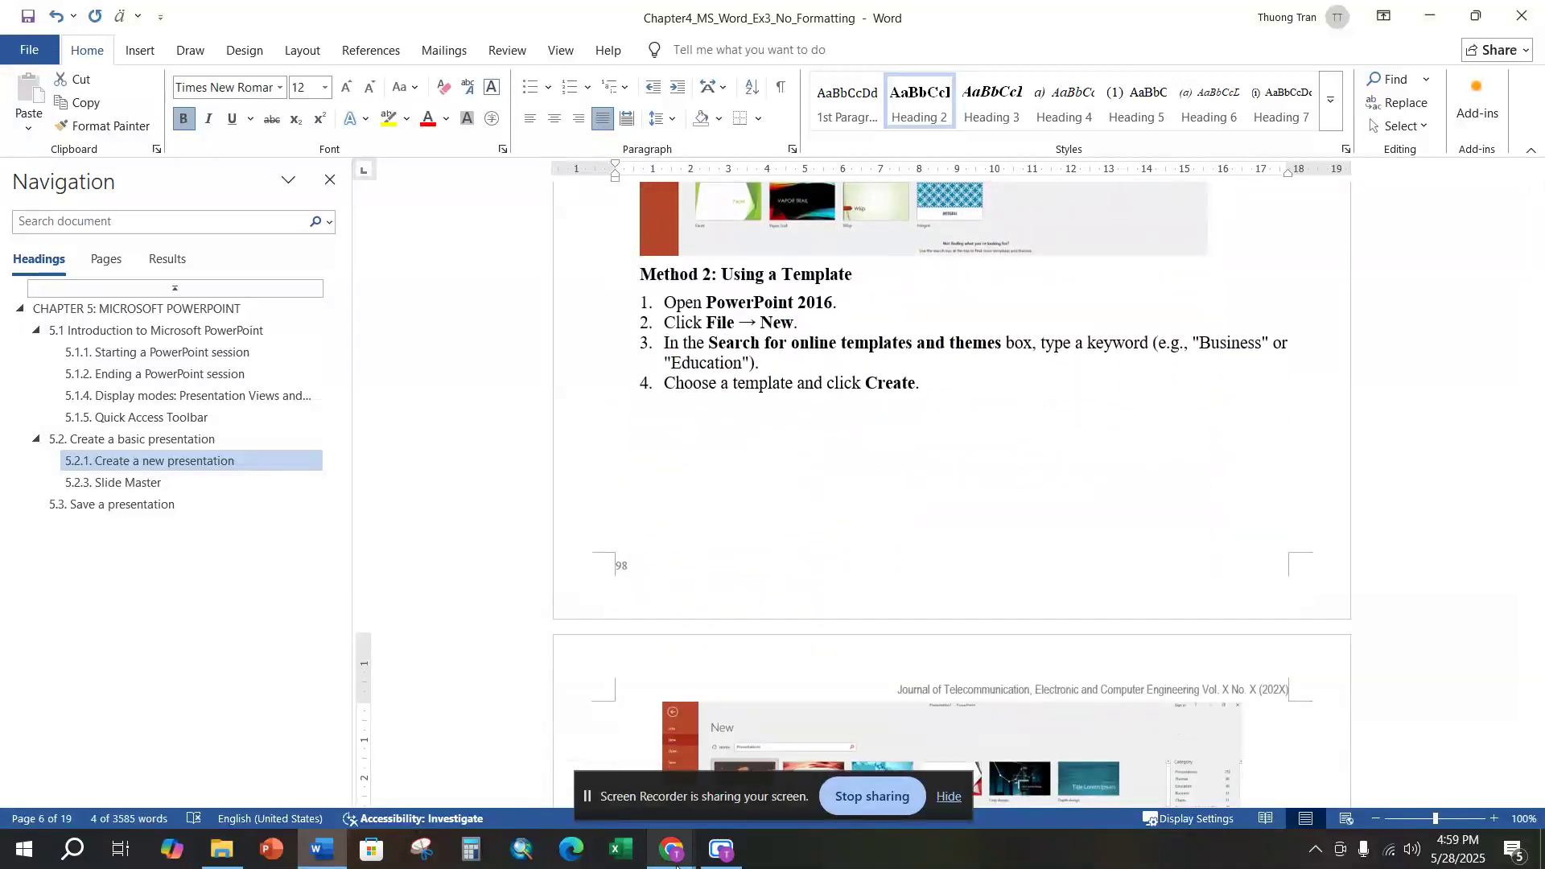
mouse_move(680, 865)
click(678, 787)
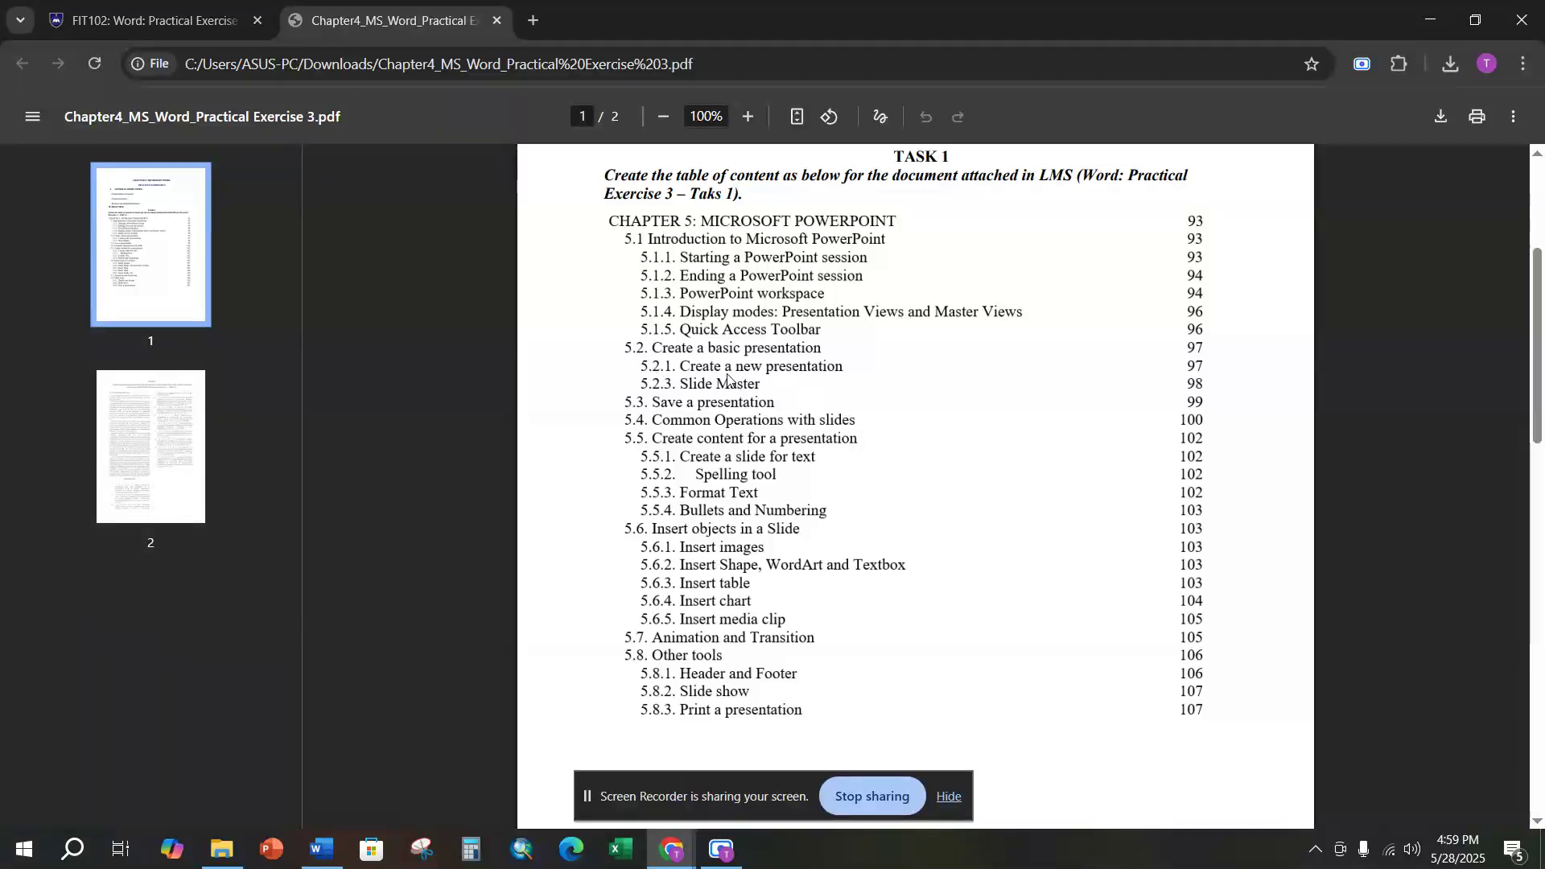
click(1437, 16)
Return to the Word document and apply the Heading 2 style to the "5.4. Common Operations with slides" line.
scroll(789, 459, down, 6)
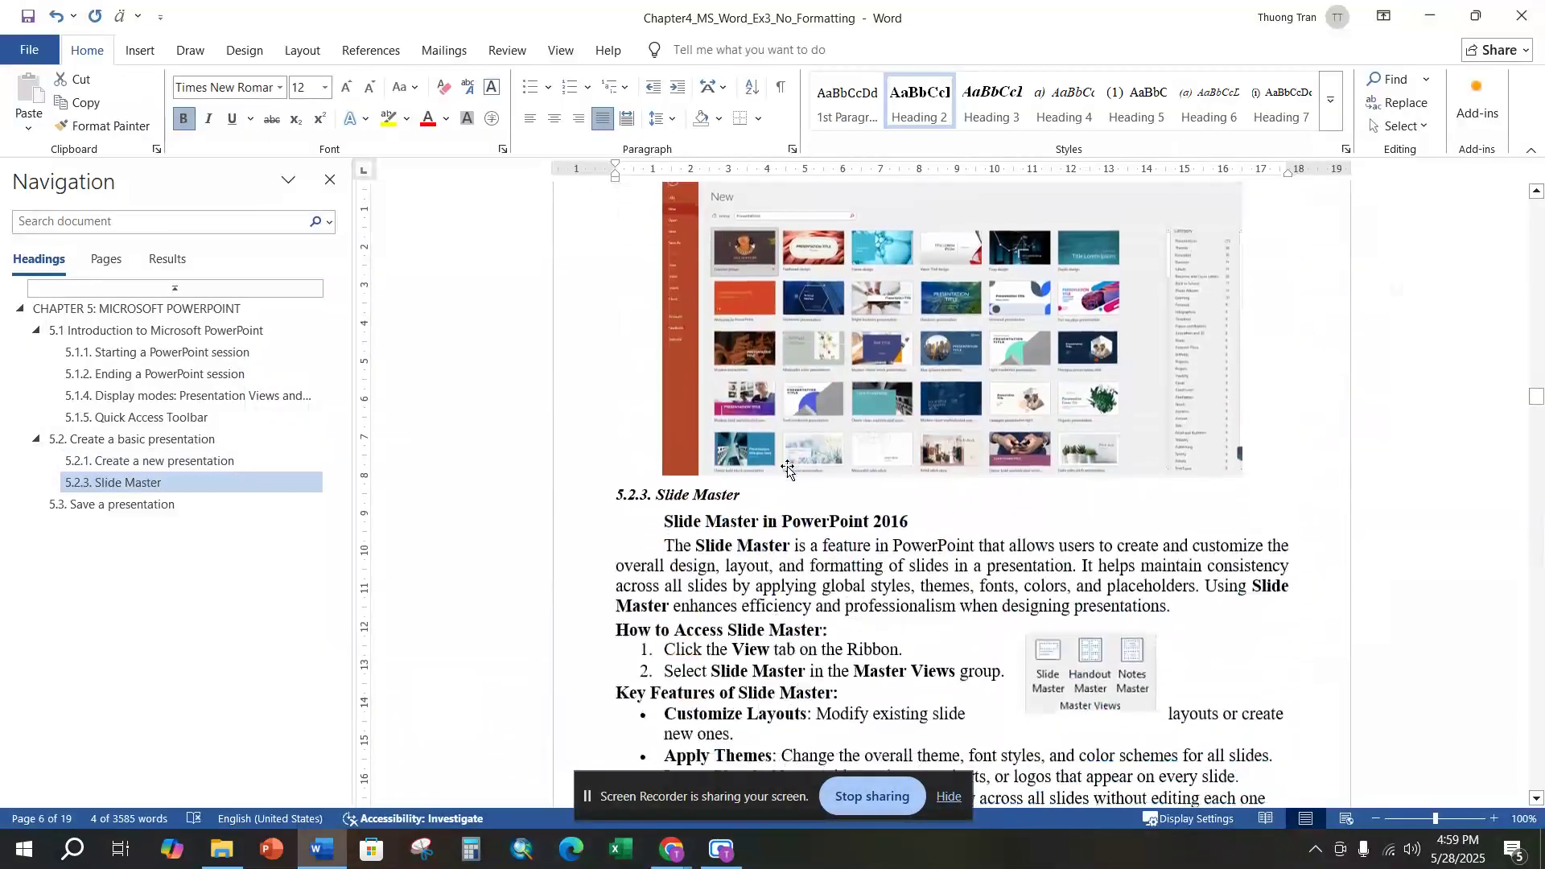
scroll(788, 469, down, 5)
scroll(792, 462, down, 15)
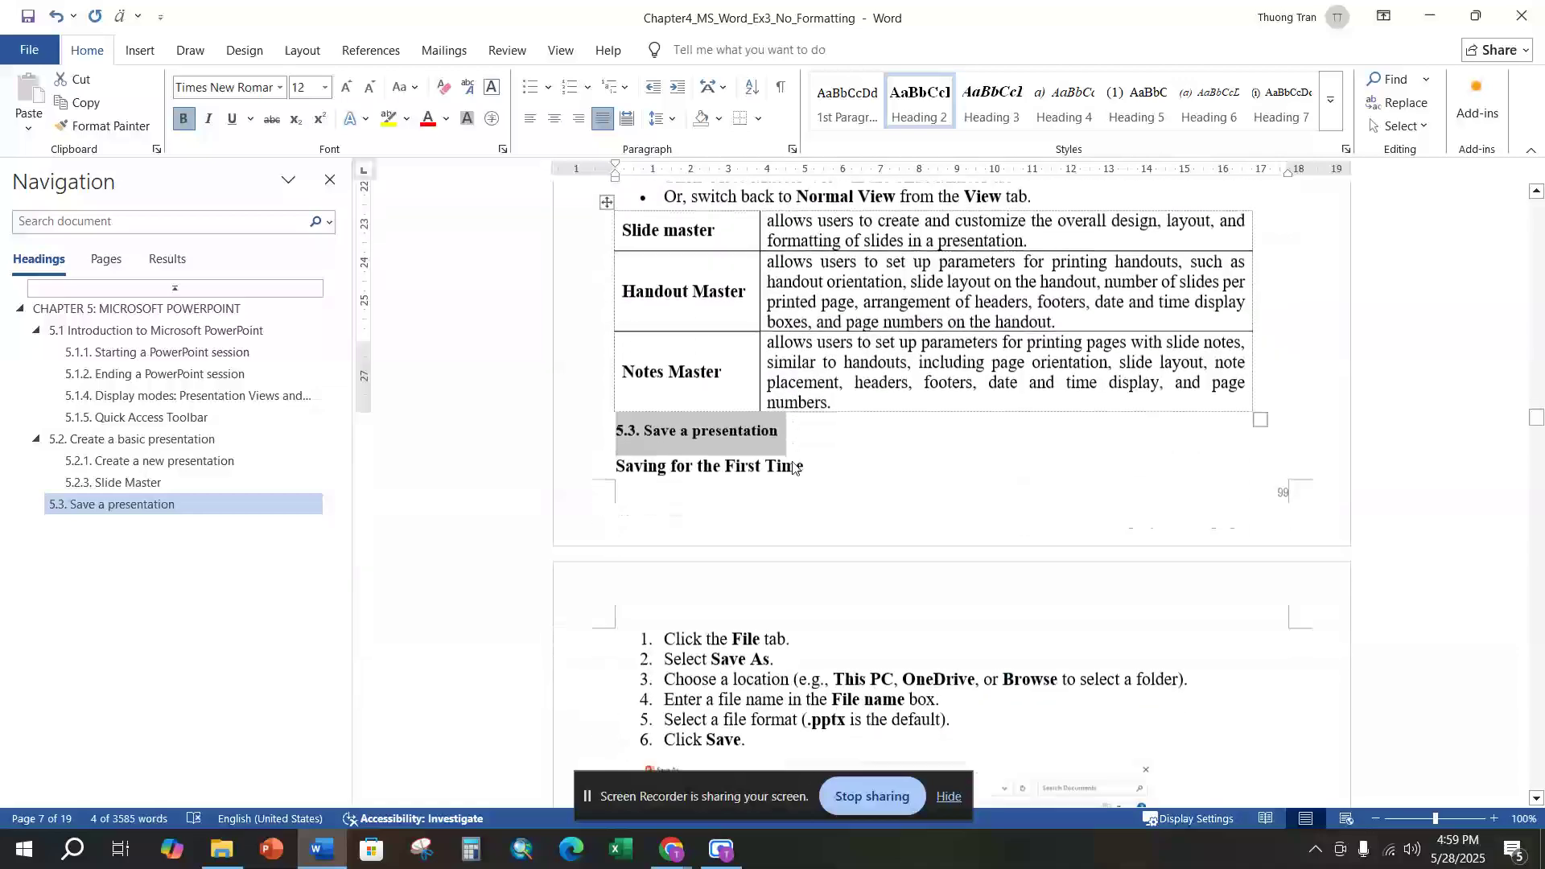
scroll(792, 464, up, 8)
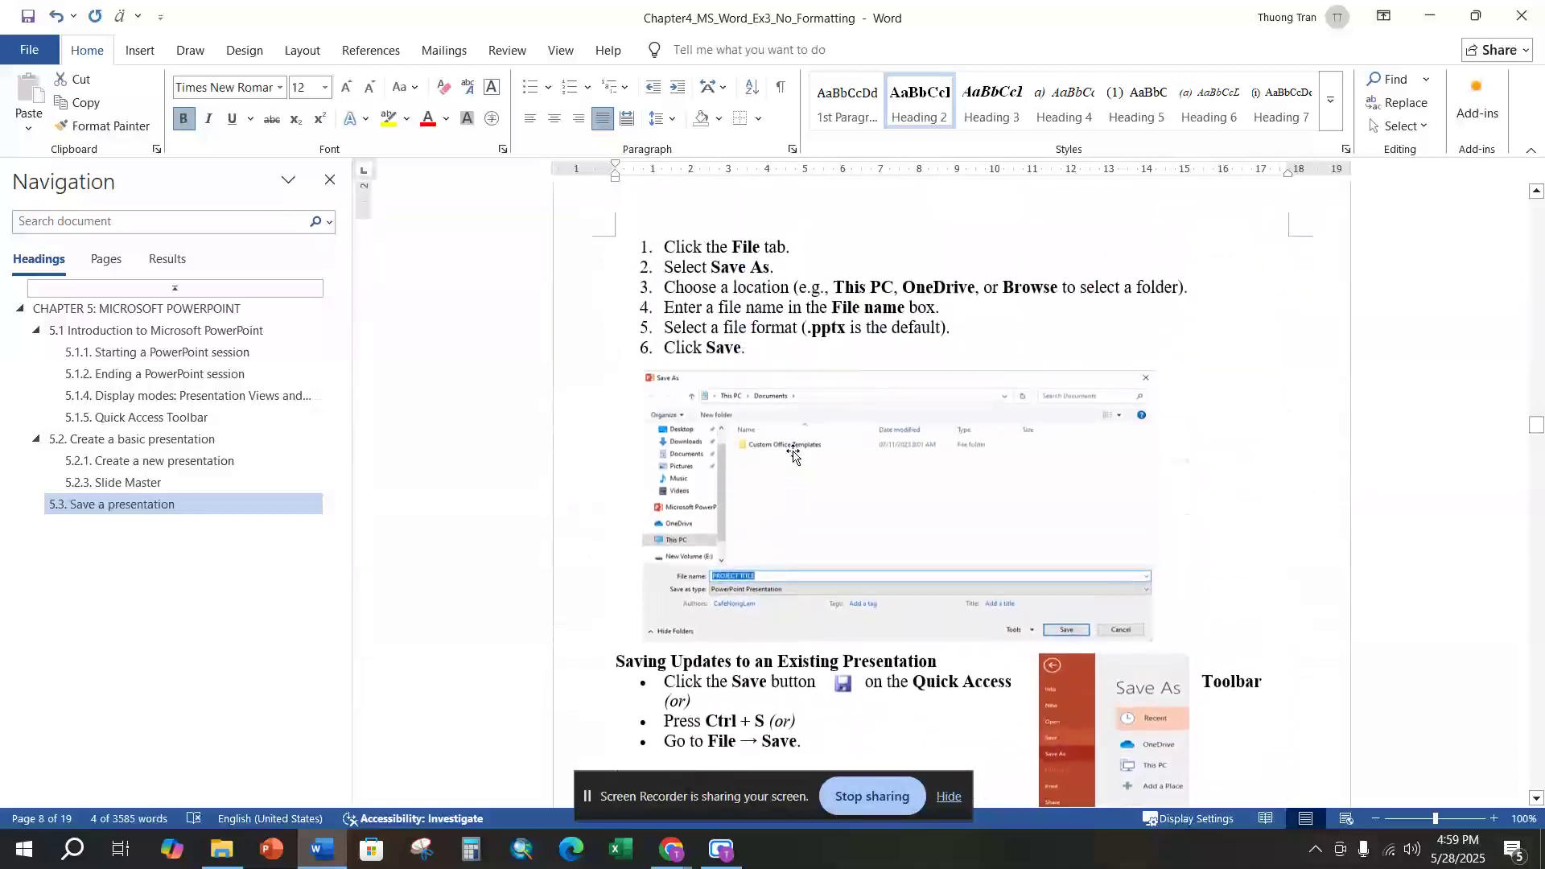
scroll(790, 451, down, 6)
scroll(791, 450, down, 9)
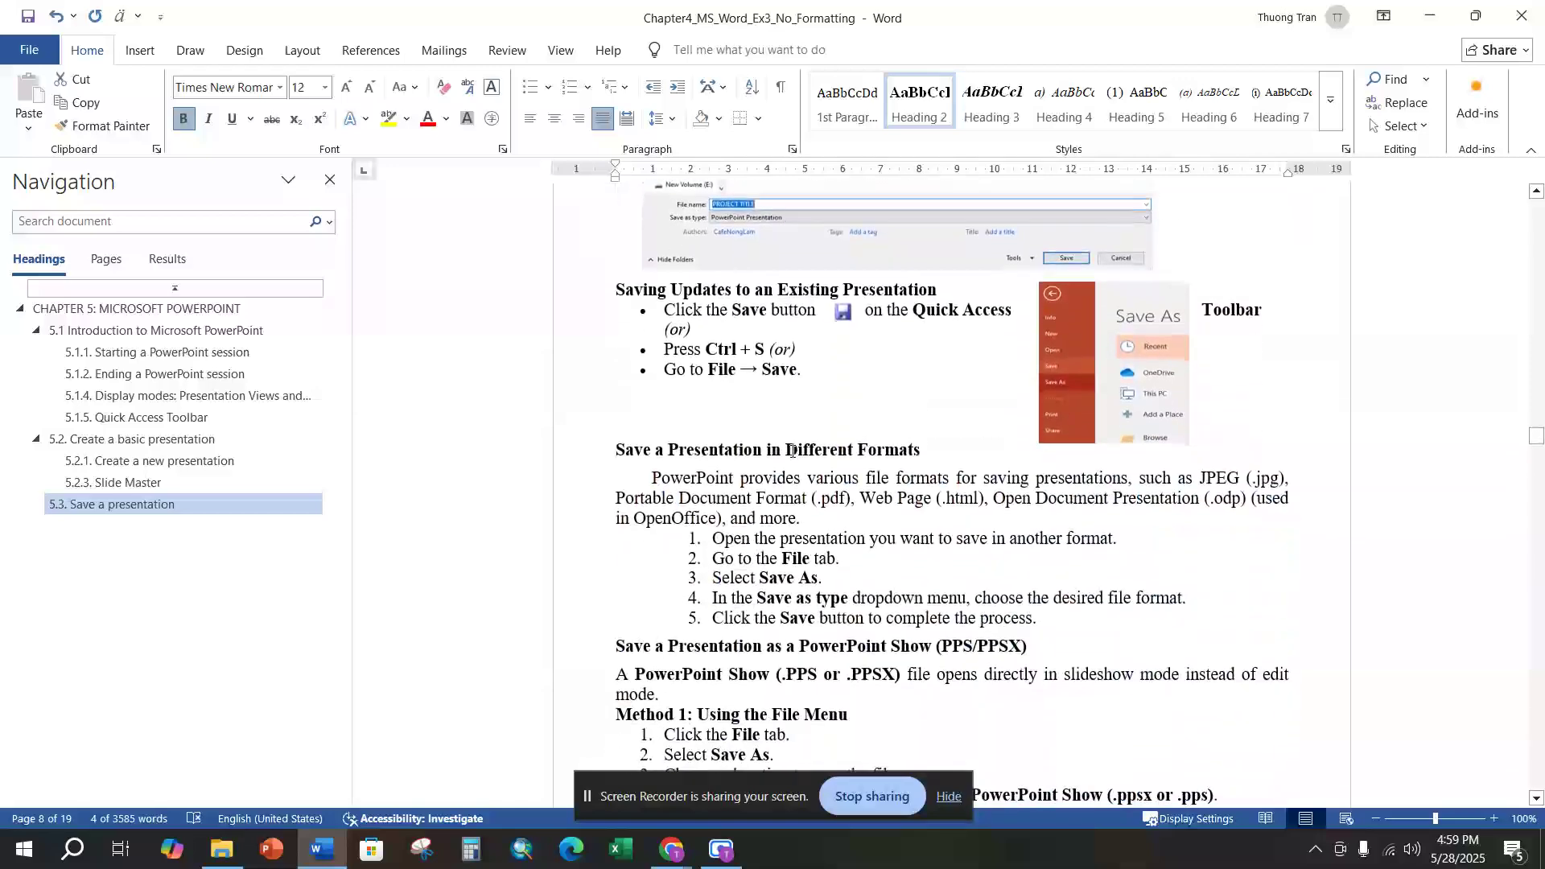
scroll(792, 451, down, 12)
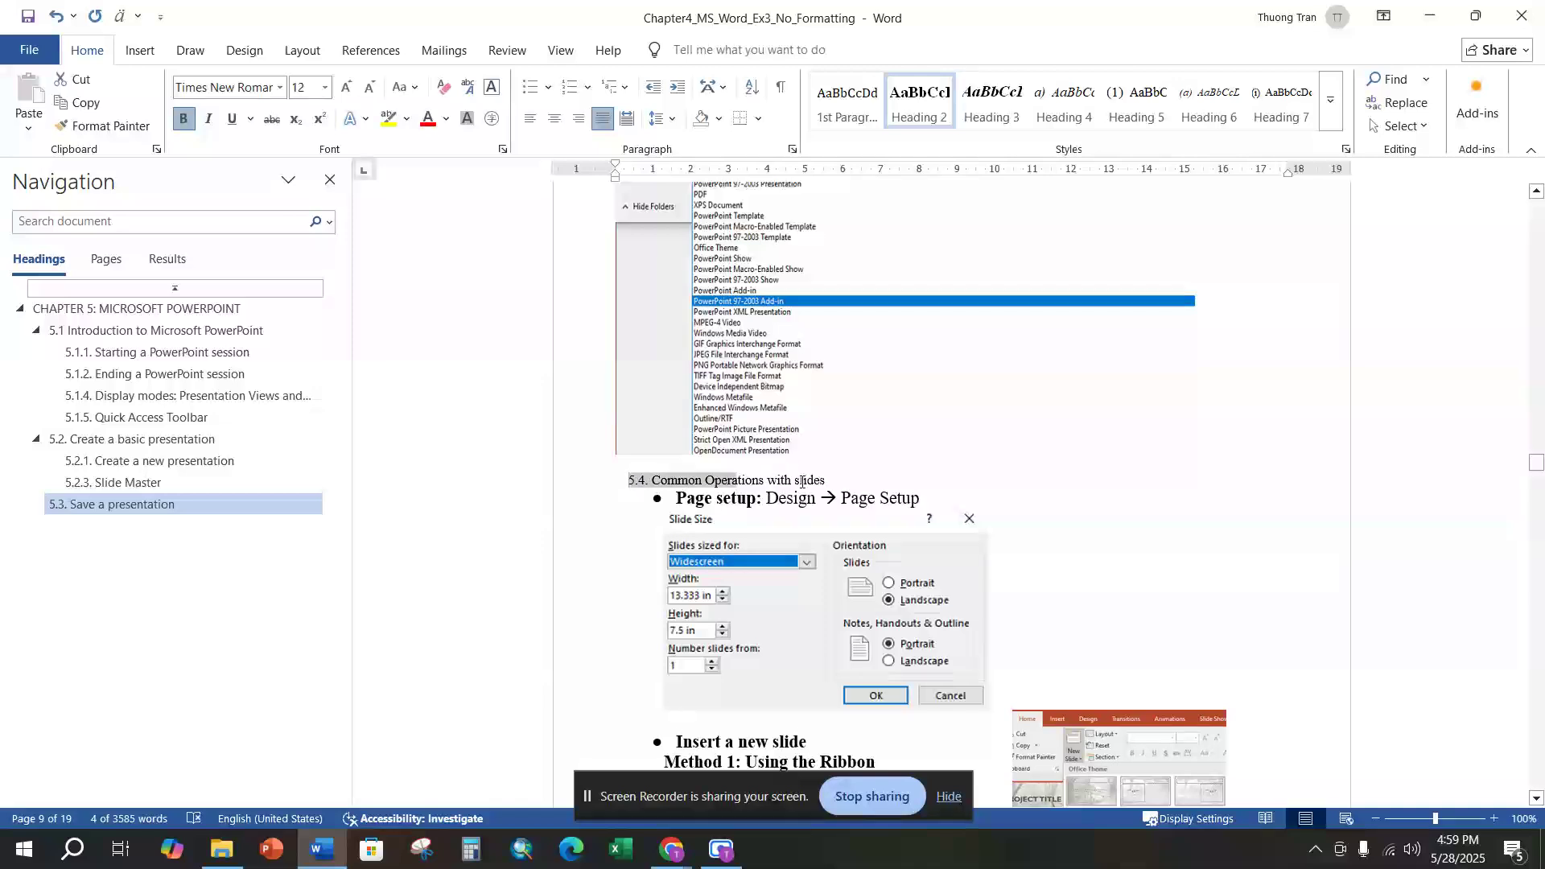
click(908, 113)
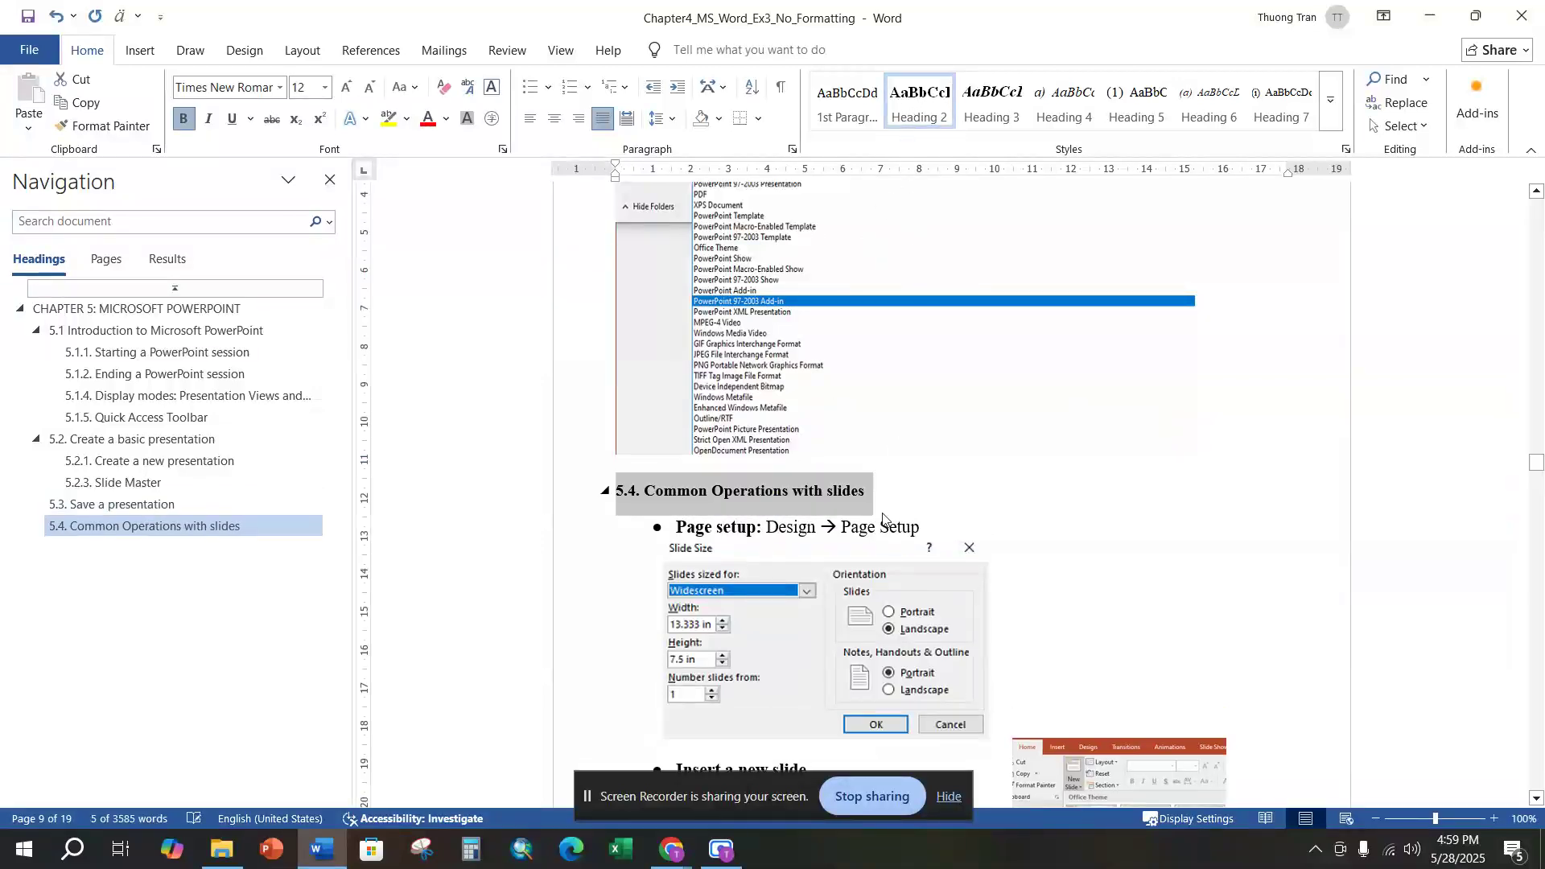
Apply the Heading 3 style to the "5.5.4. Bullets and Numbering" line.
scroll(884, 512, up, 20)
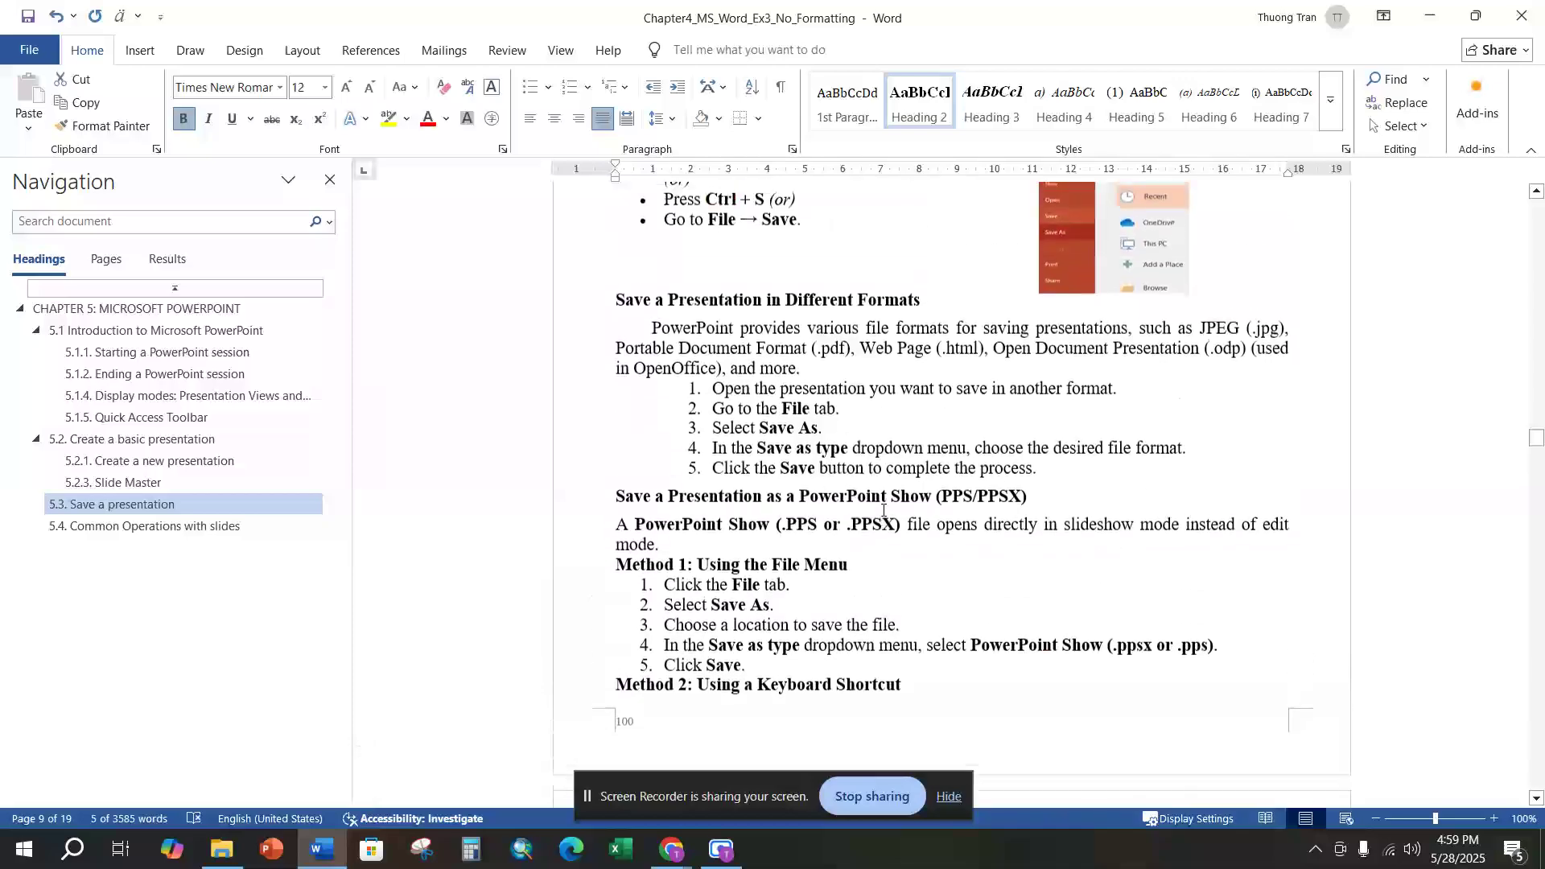
scroll(885, 509, up, 5)
scroll(885, 508, down, 2)
scroll(885, 508, down, 20)
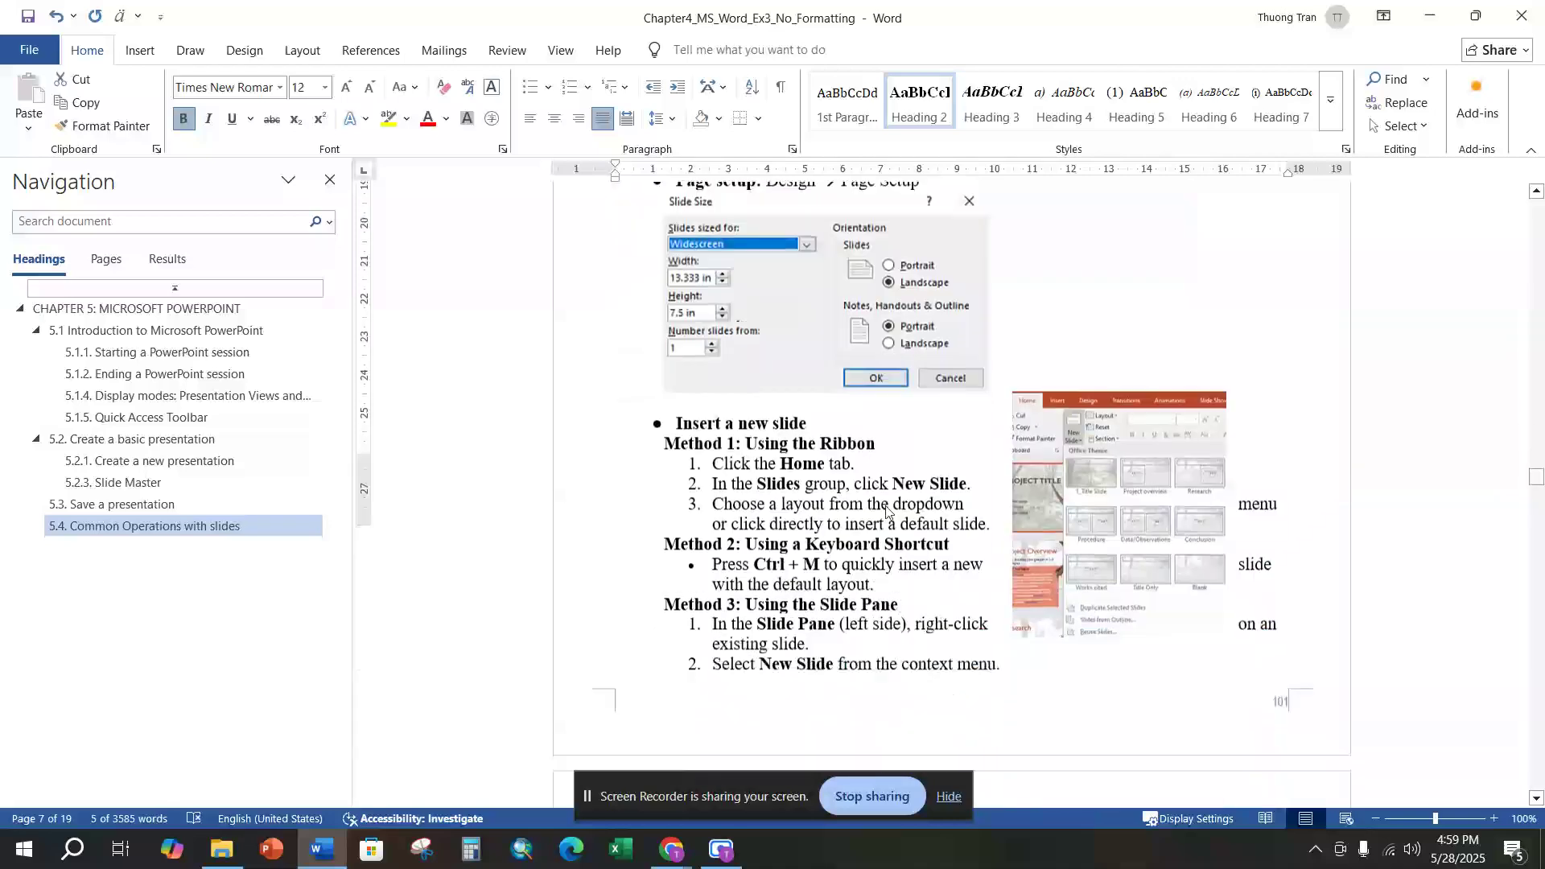
scroll(886, 512, down, 8)
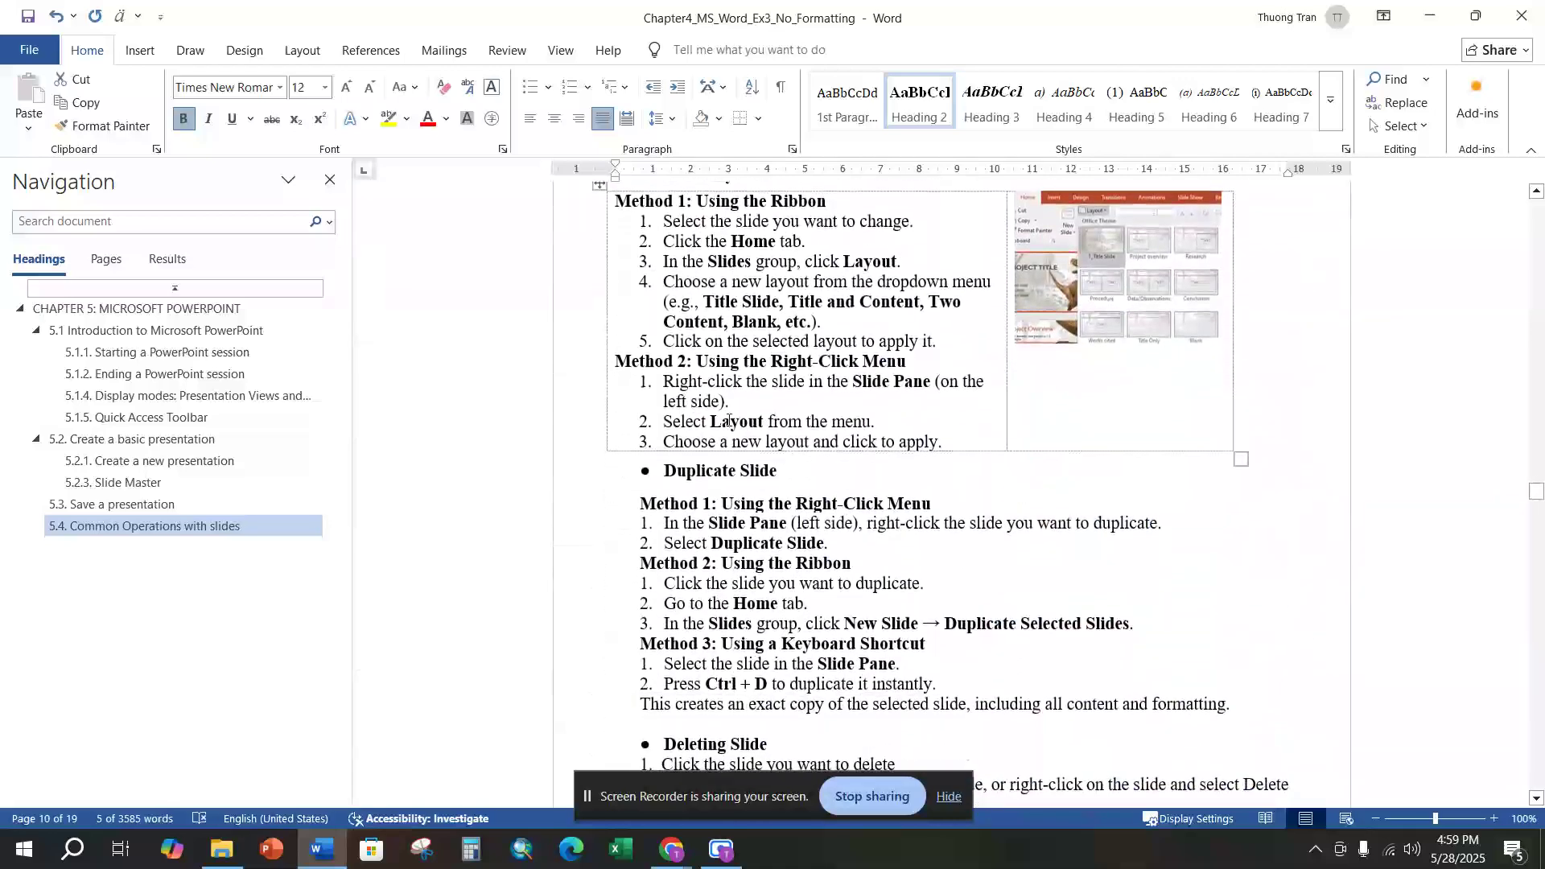
scroll(751, 457, down, 12)
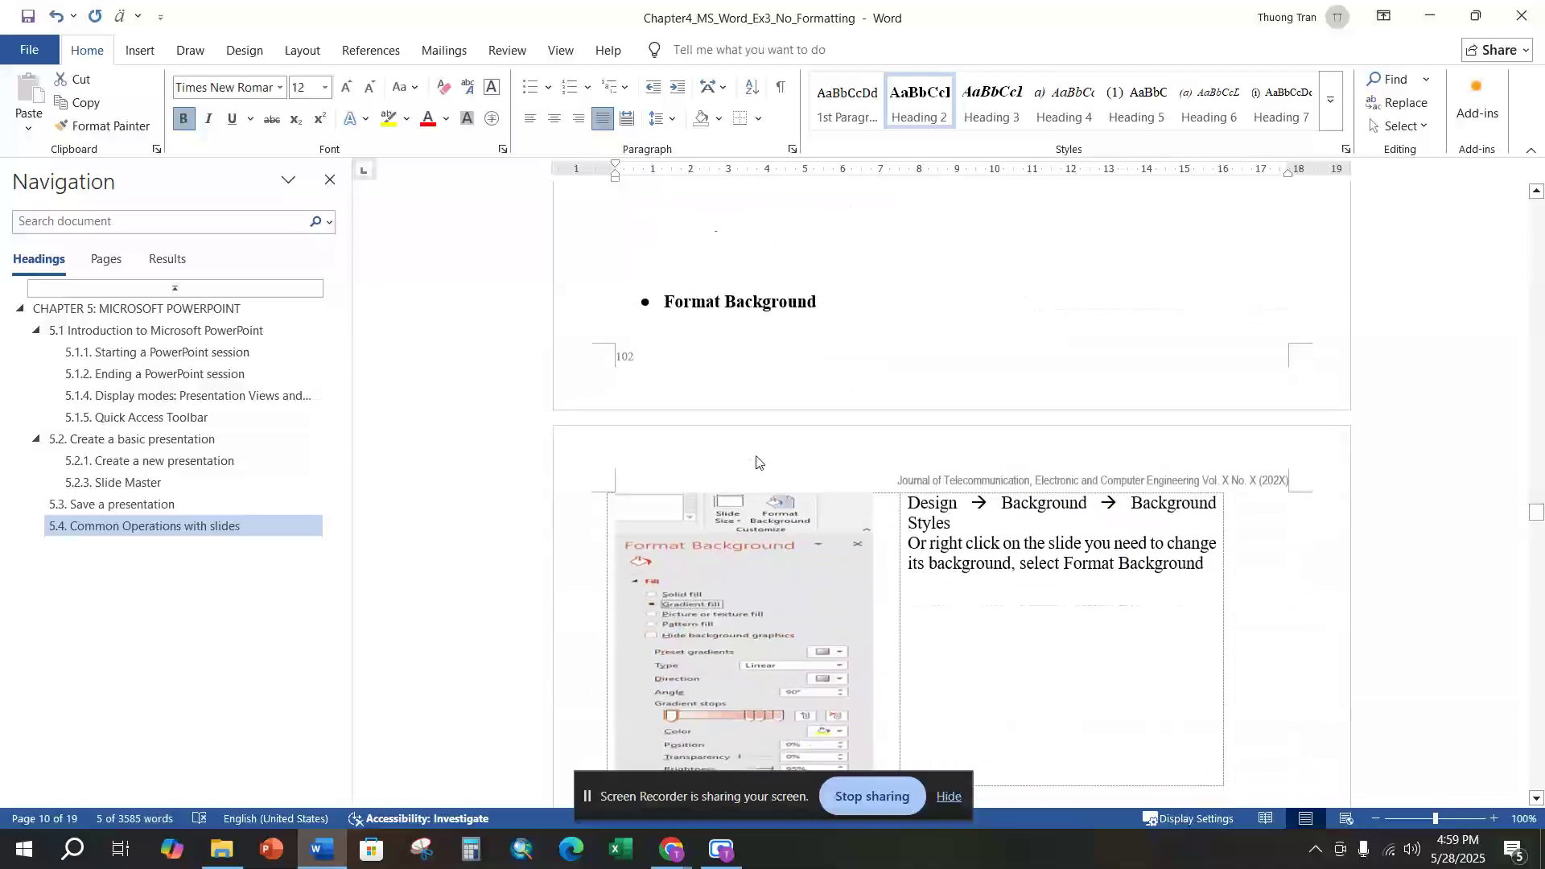
scroll(755, 448, down, 5)
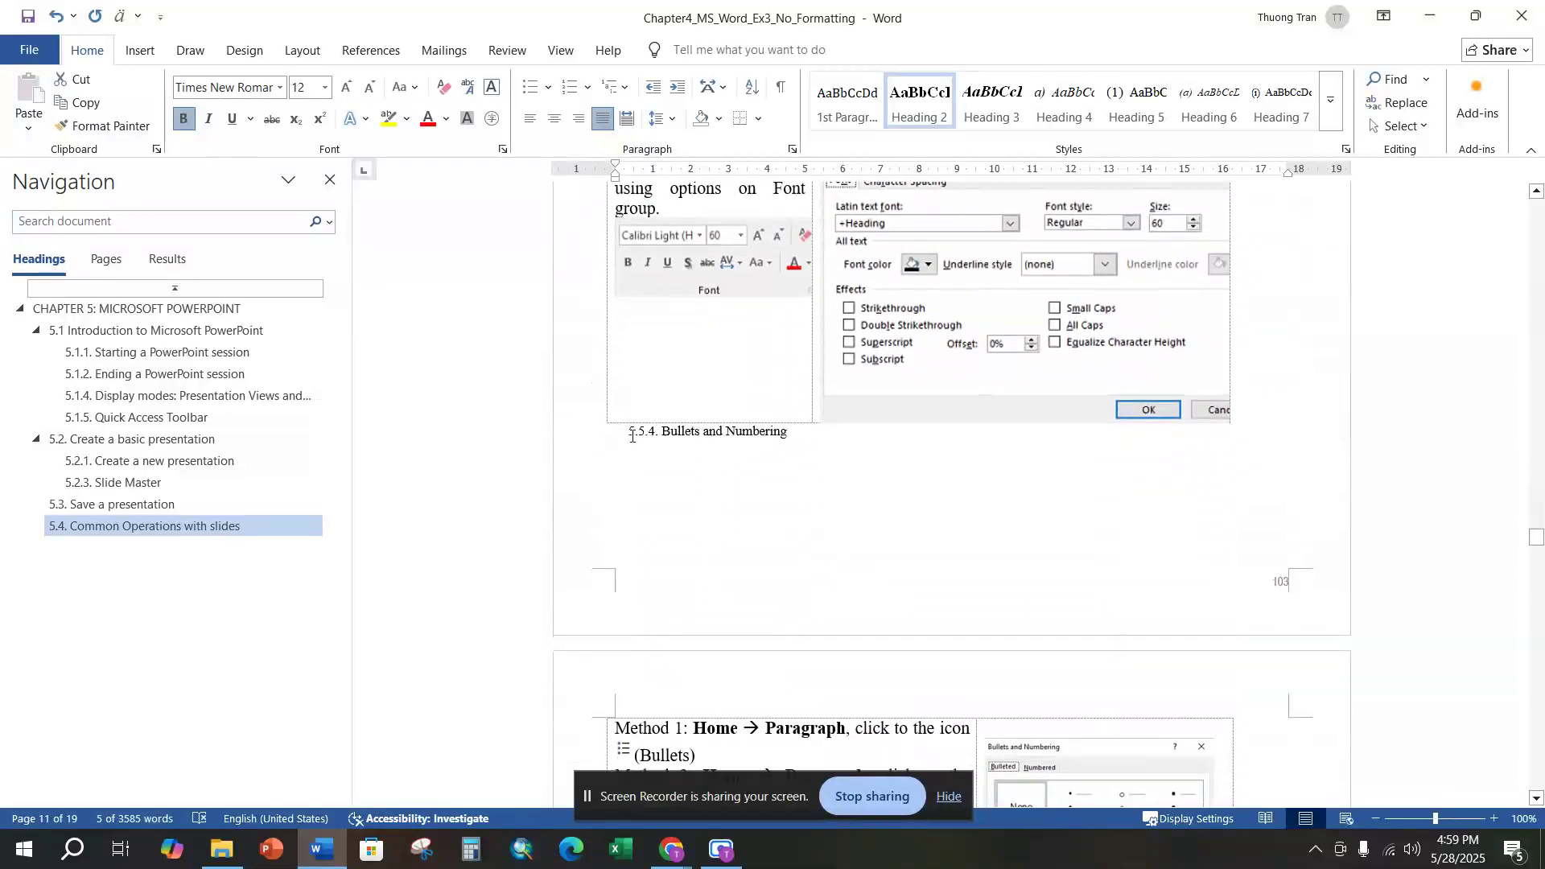
click(625, 435)
key(ctrl+alt+3)
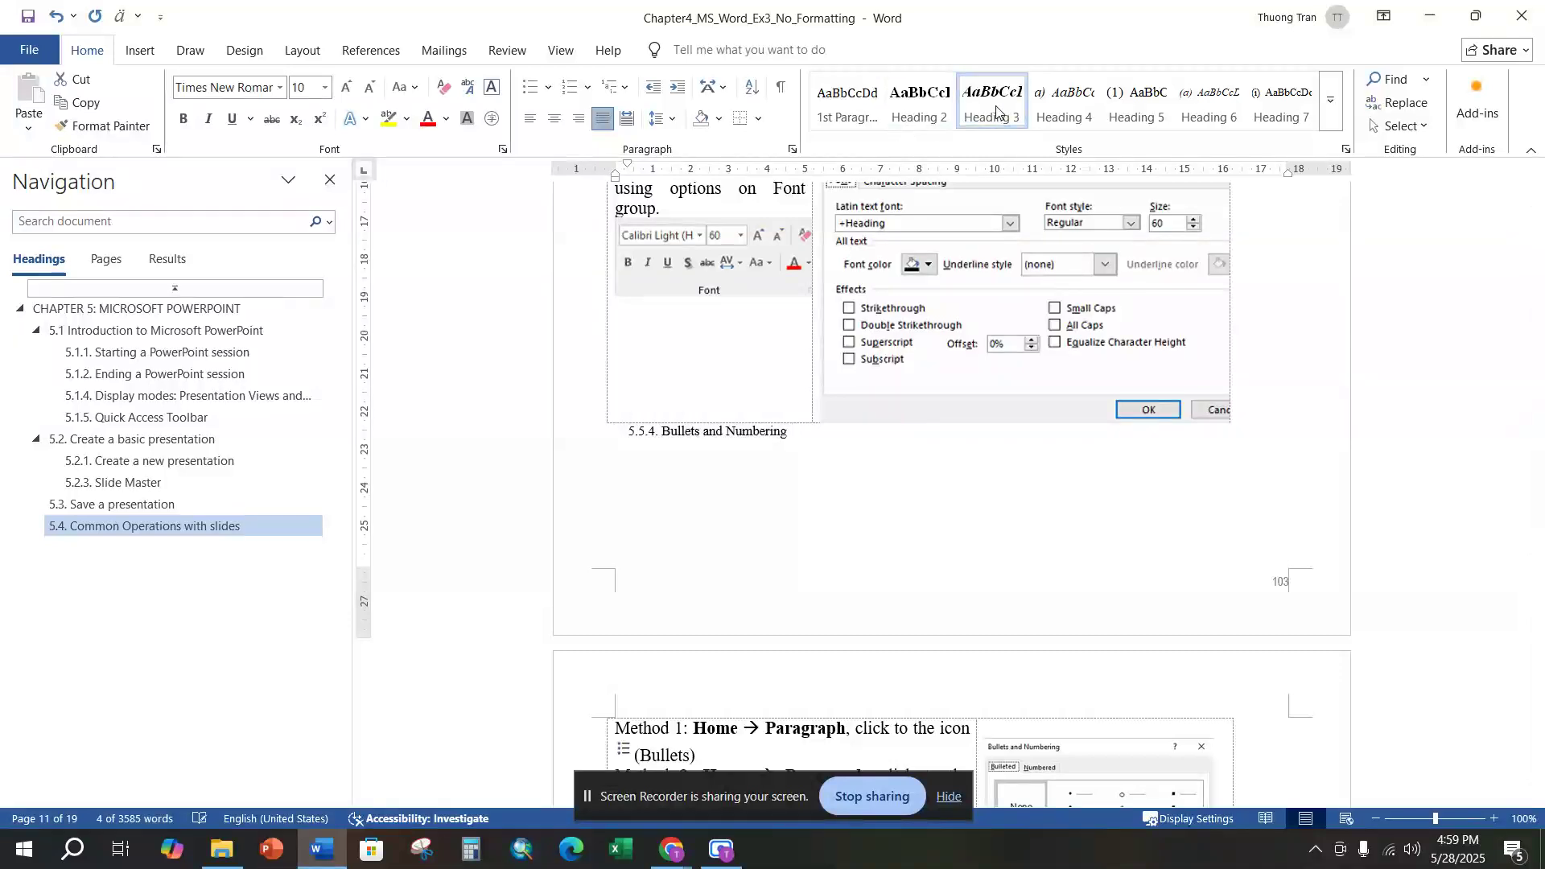
Apply Heading 2 to the "5.5. Create content for a presentation" line and Heading 3 to "5.5.1. Create a slide for text".
scroll(825, 419, up, 10)
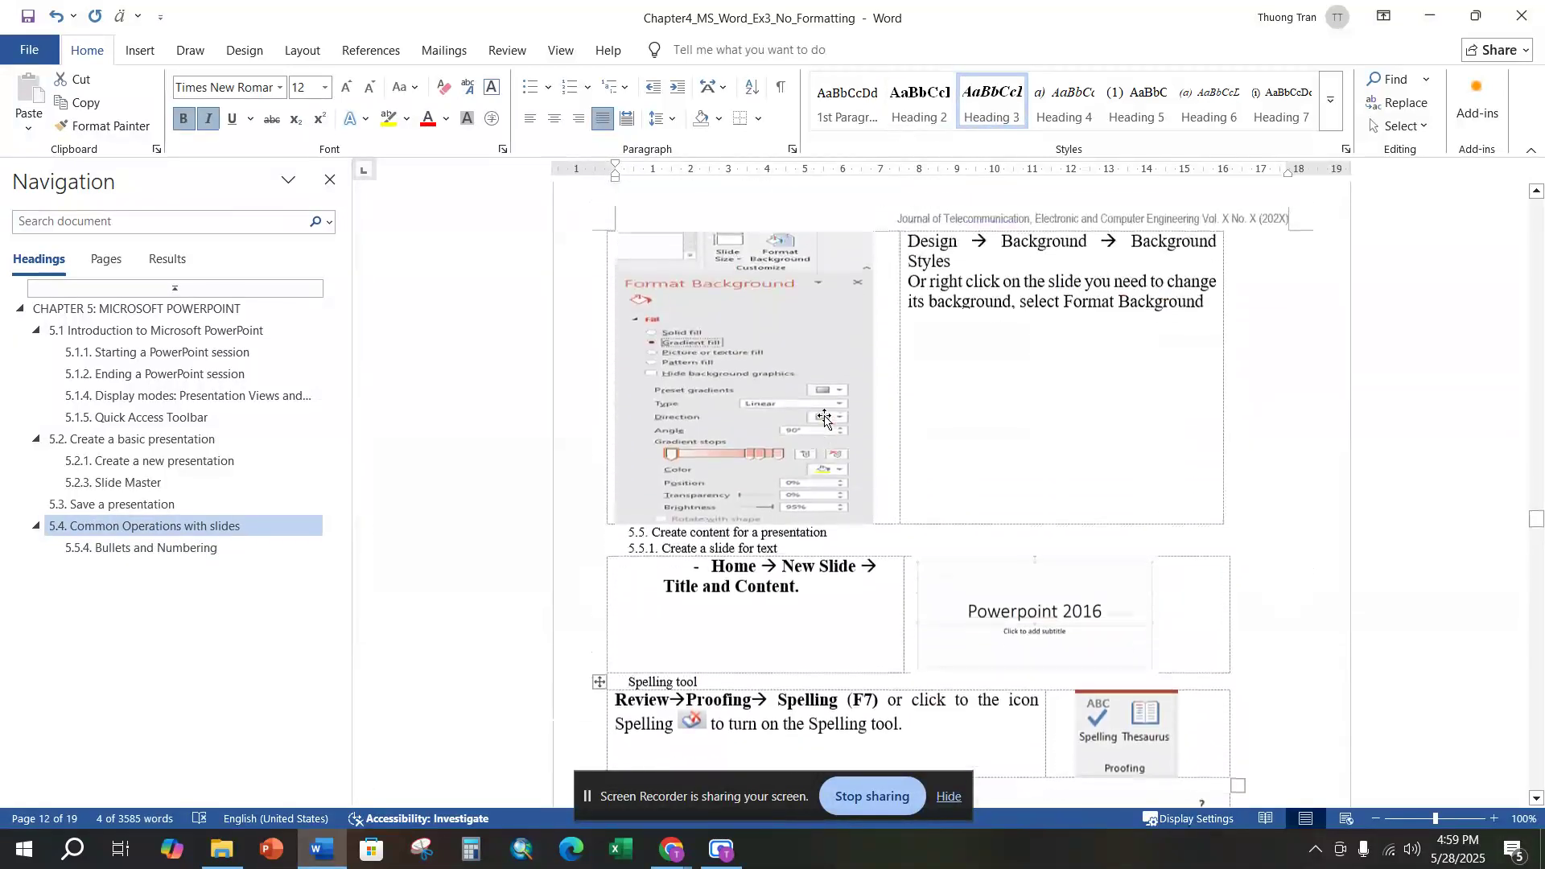
drag(627, 555, 833, 555)
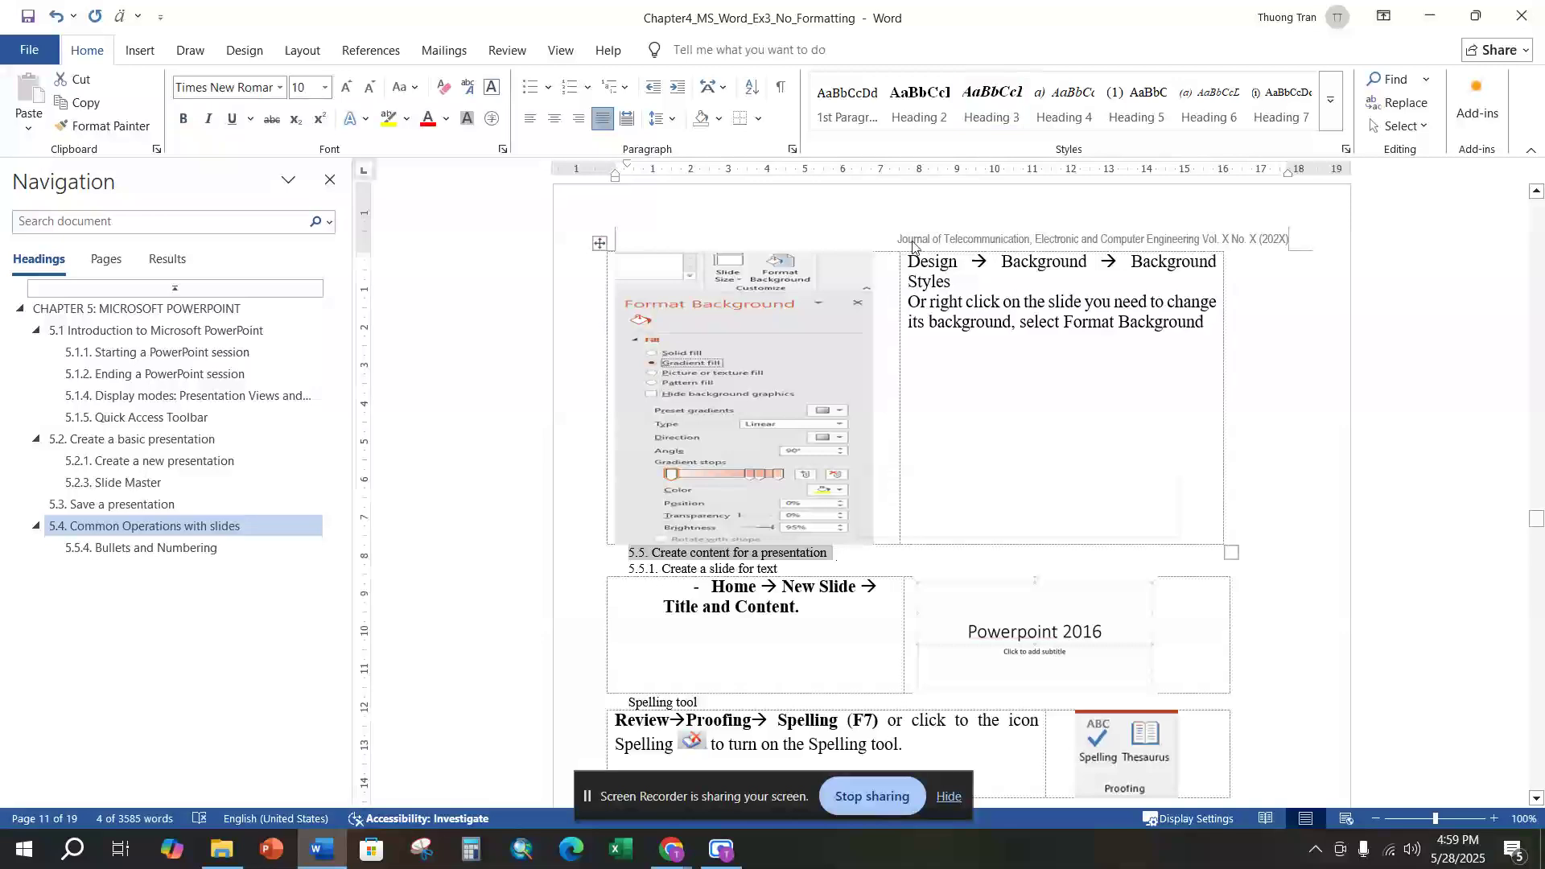
click(919, 103)
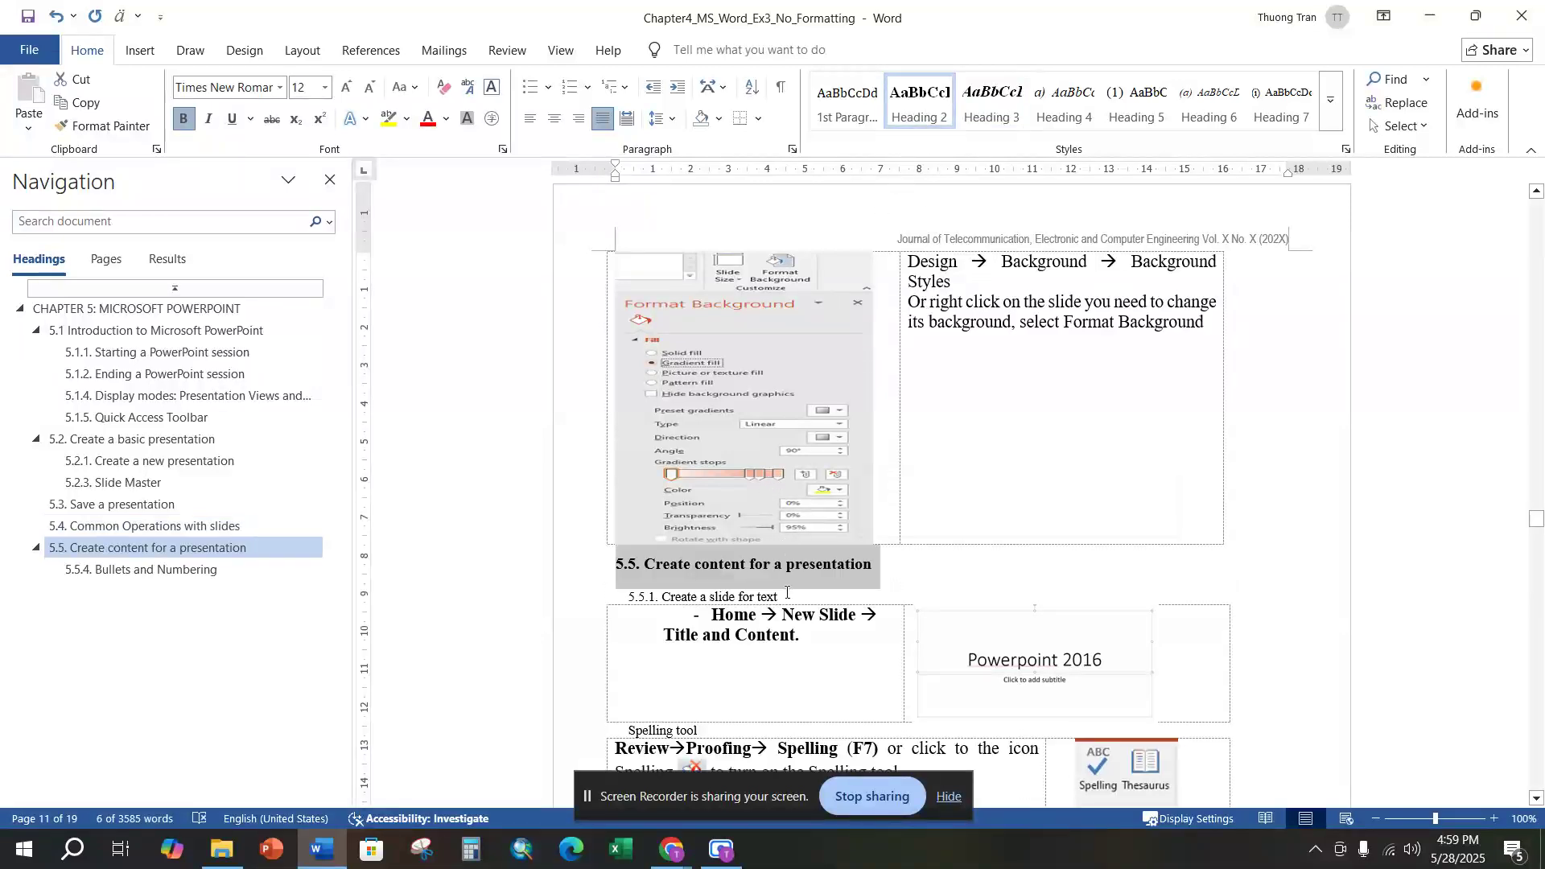
drag(786, 592, 627, 597)
click(1002, 98)
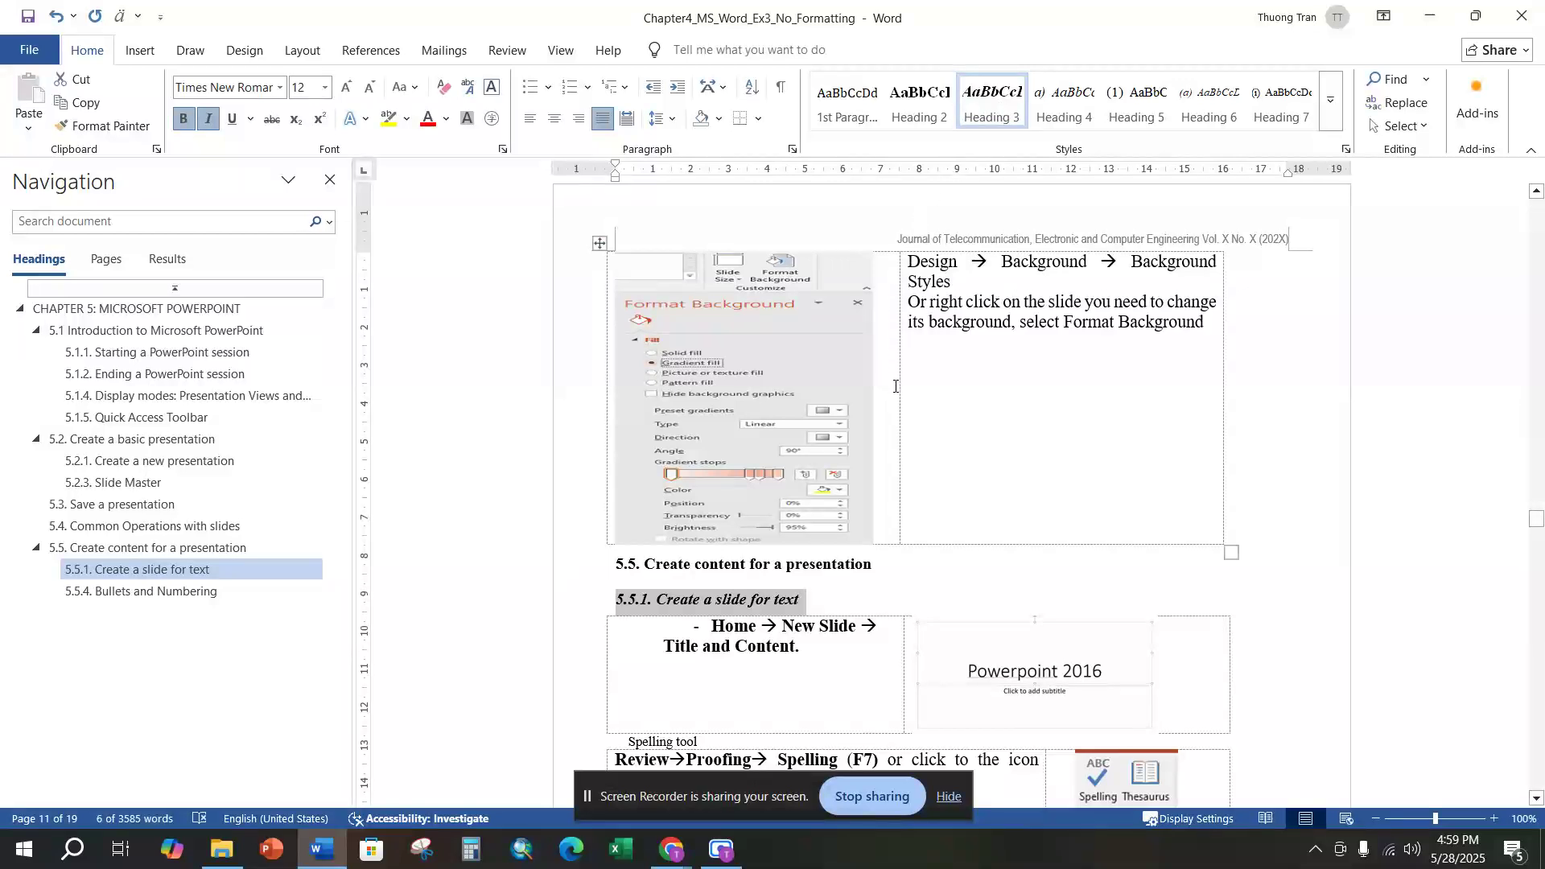
Apply the Heading 3 style to the "5.5.3. Format Text" line.
scroll(895, 386, down, 3)
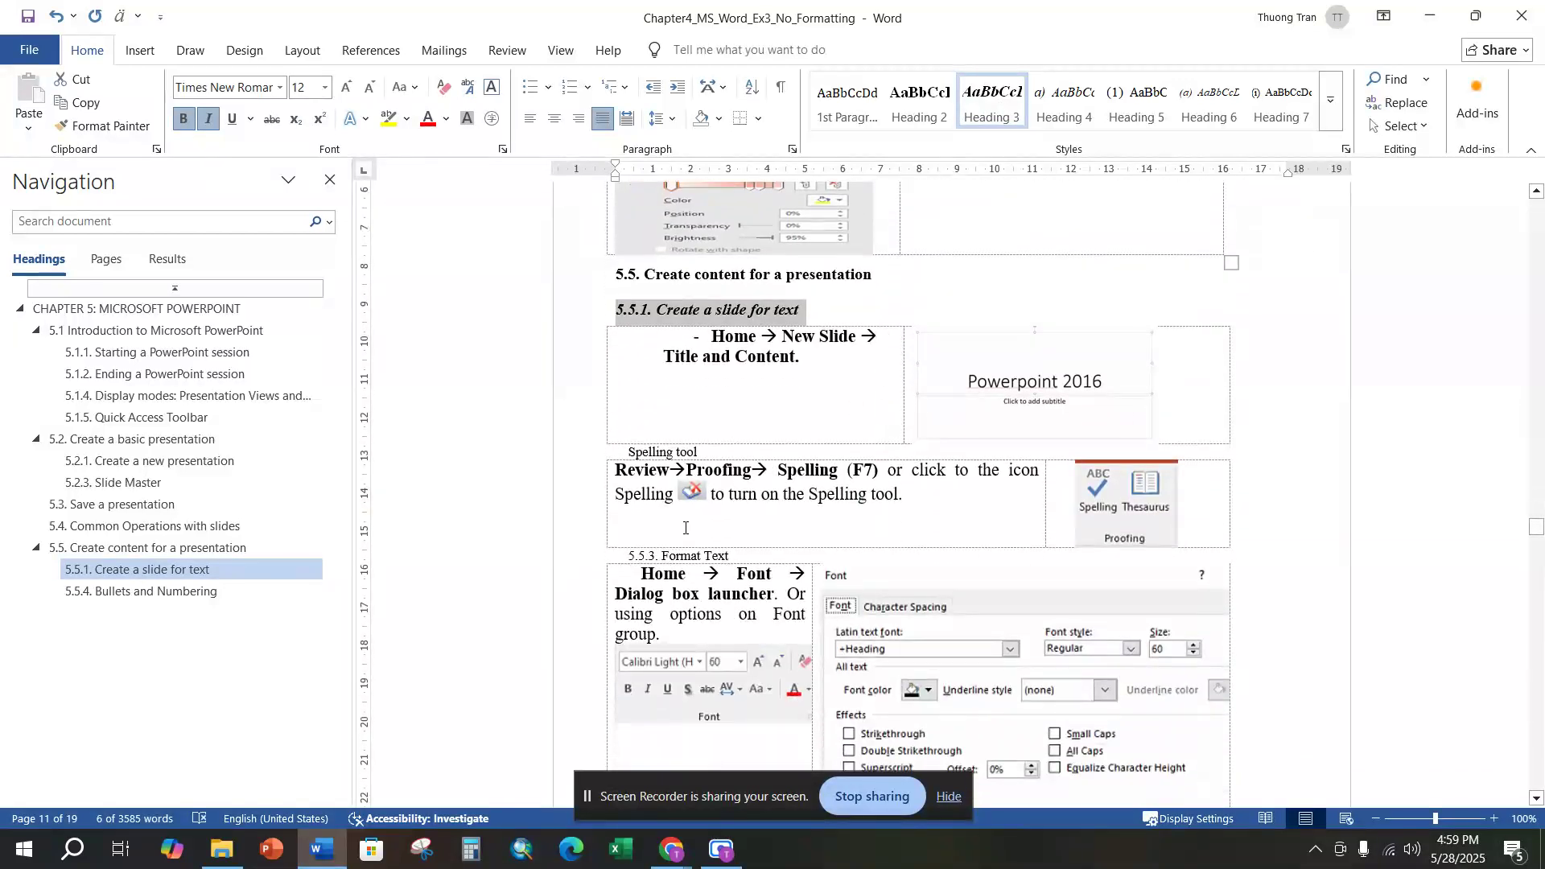
drag(748, 560, 627, 557)
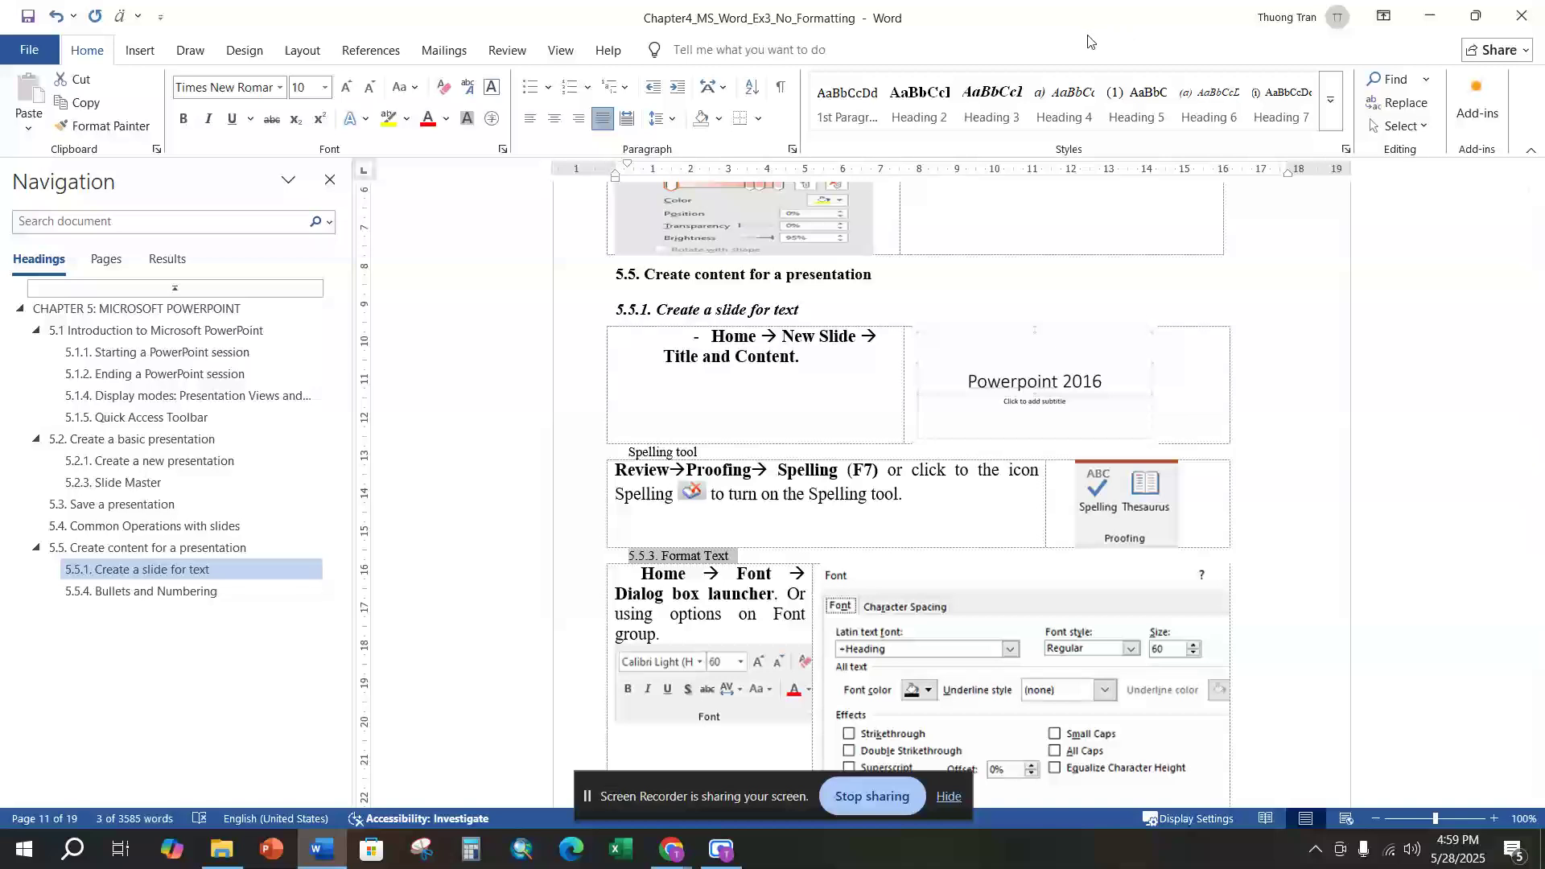
click(981, 112)
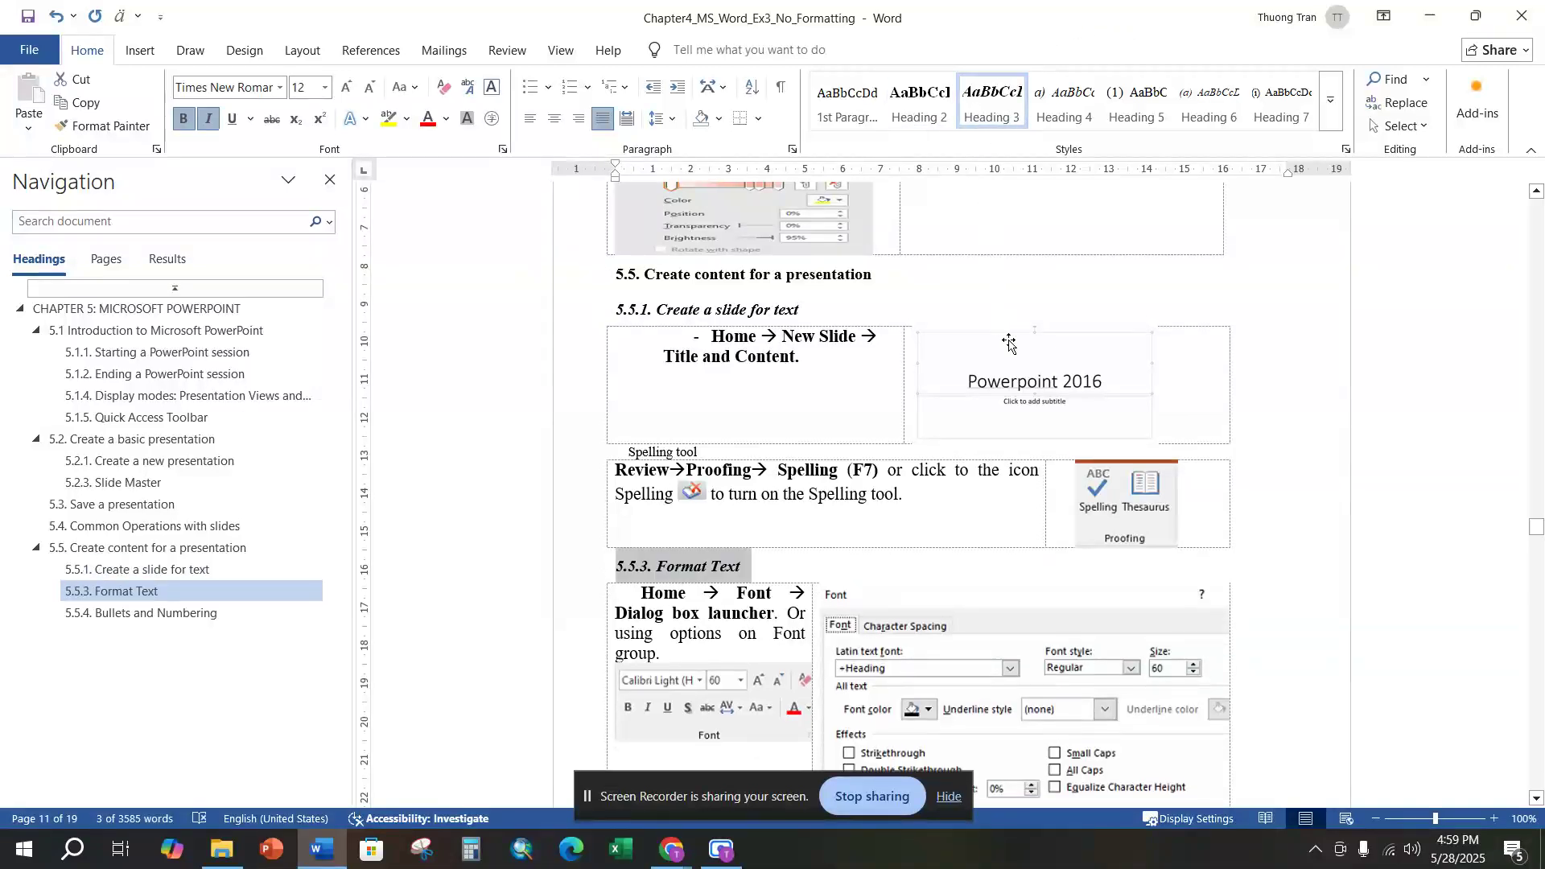
scroll(1005, 345, down, 1)
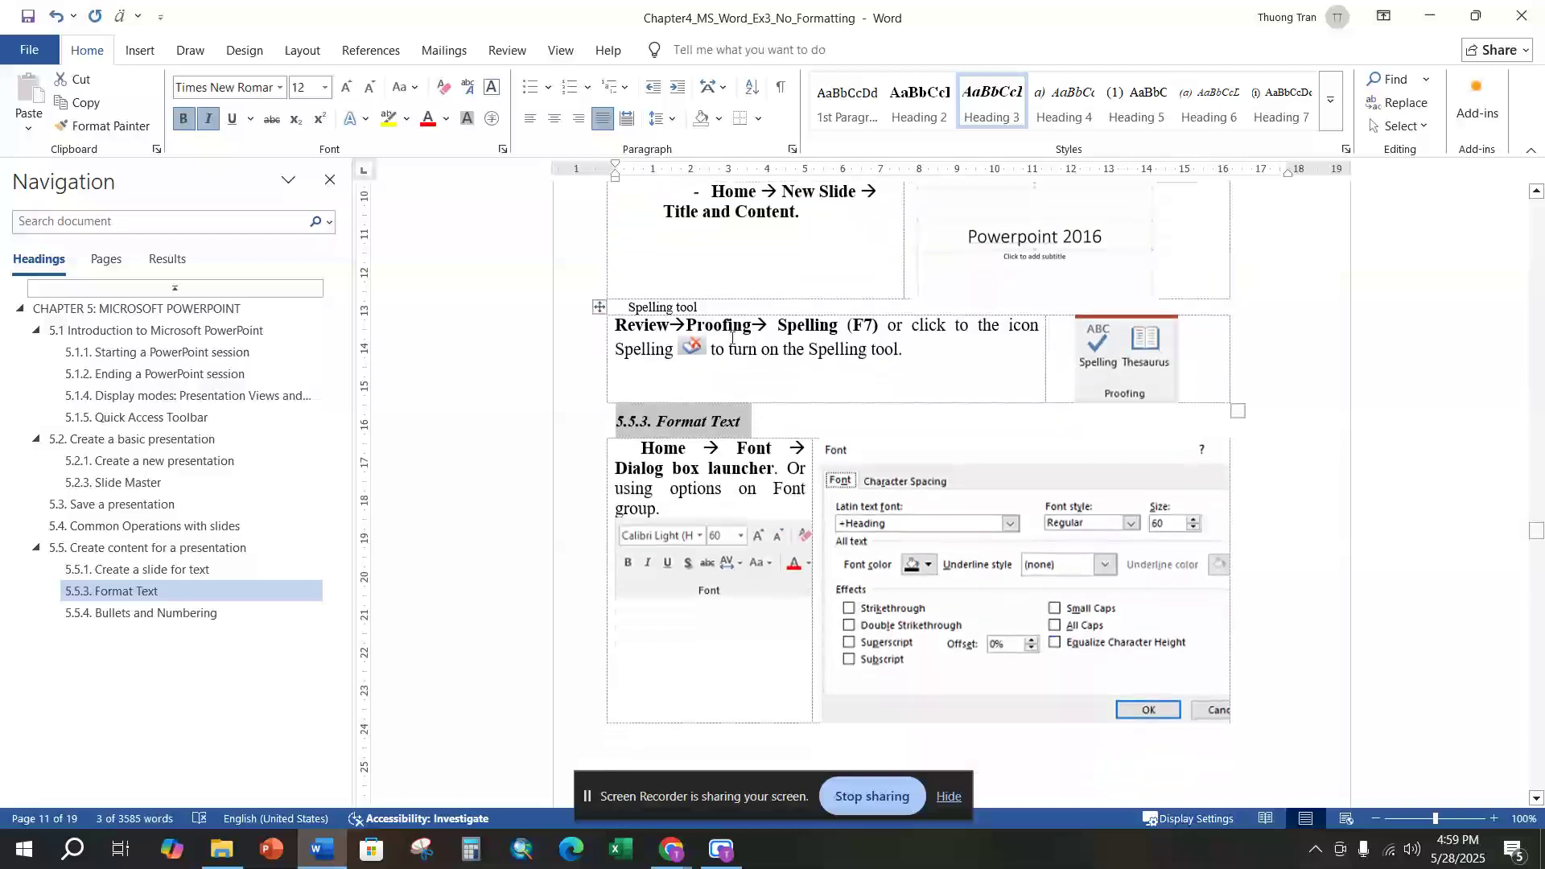
drag(630, 309, 700, 309)
scroll(903, 400, up, 2)
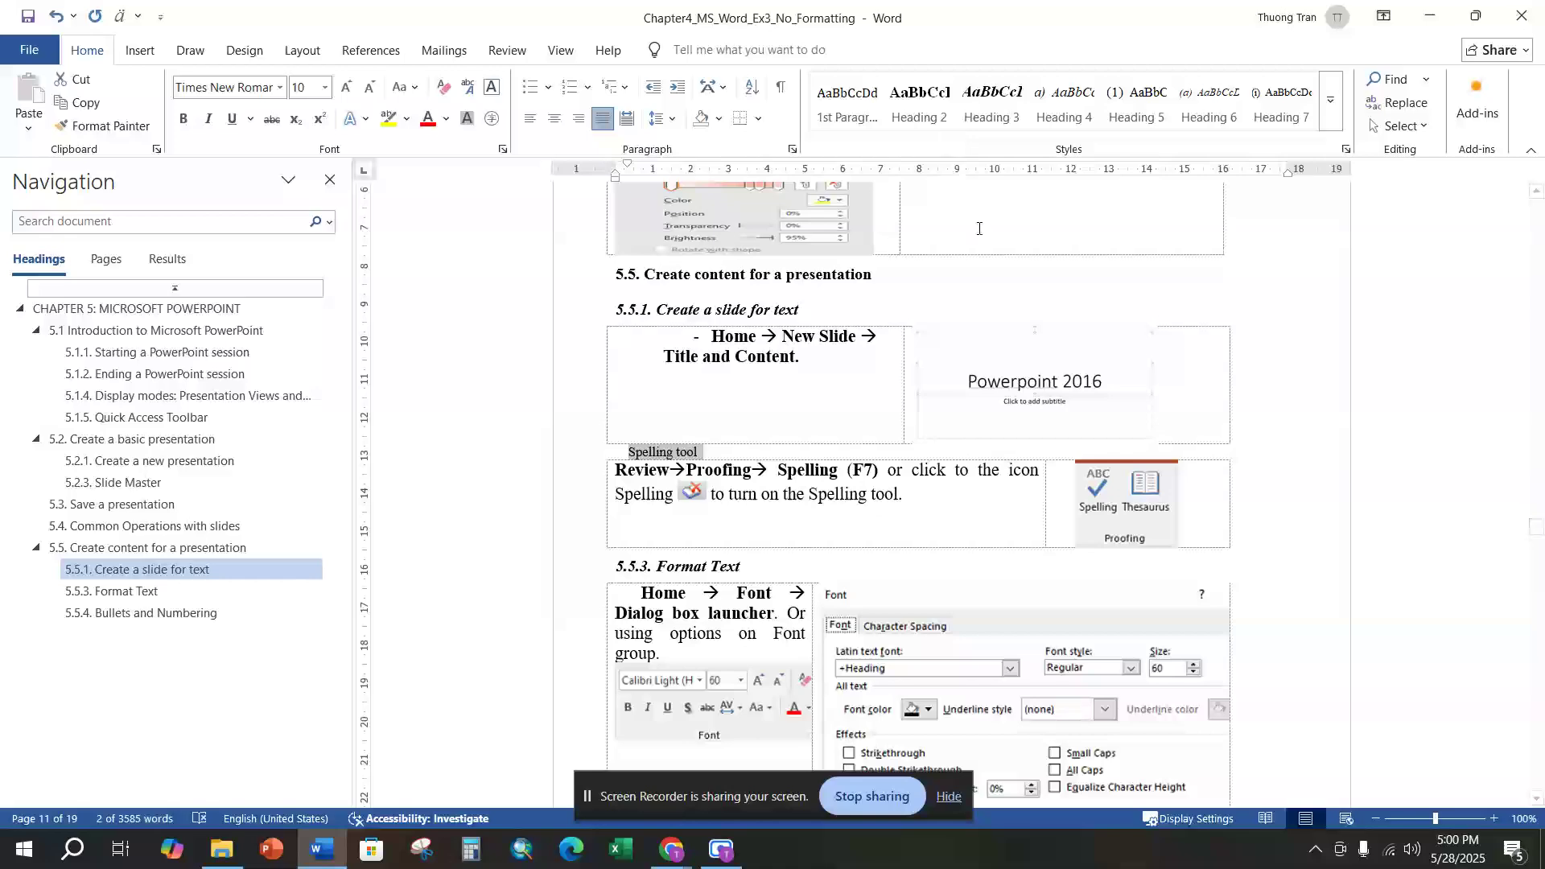
Apply Heading 2 to the "5.6. Insert objects in a Slide" line and Heading 3 to "5.6.1. Insert images".
scroll(964, 344, down, 6)
scroll(964, 344, down, 11)
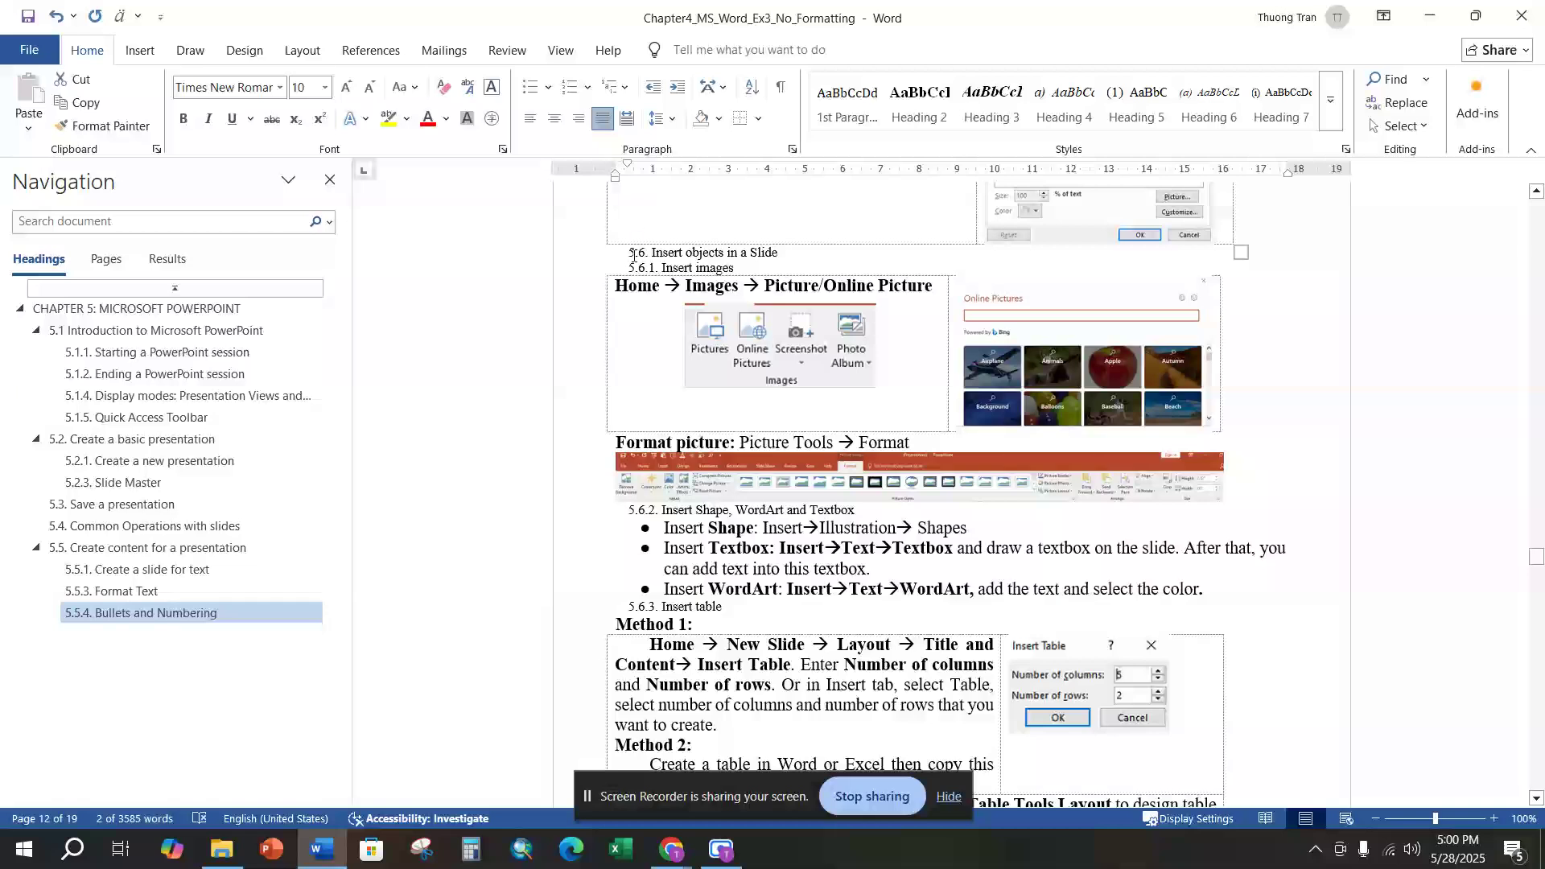
drag(629, 254, 781, 255)
click(920, 101)
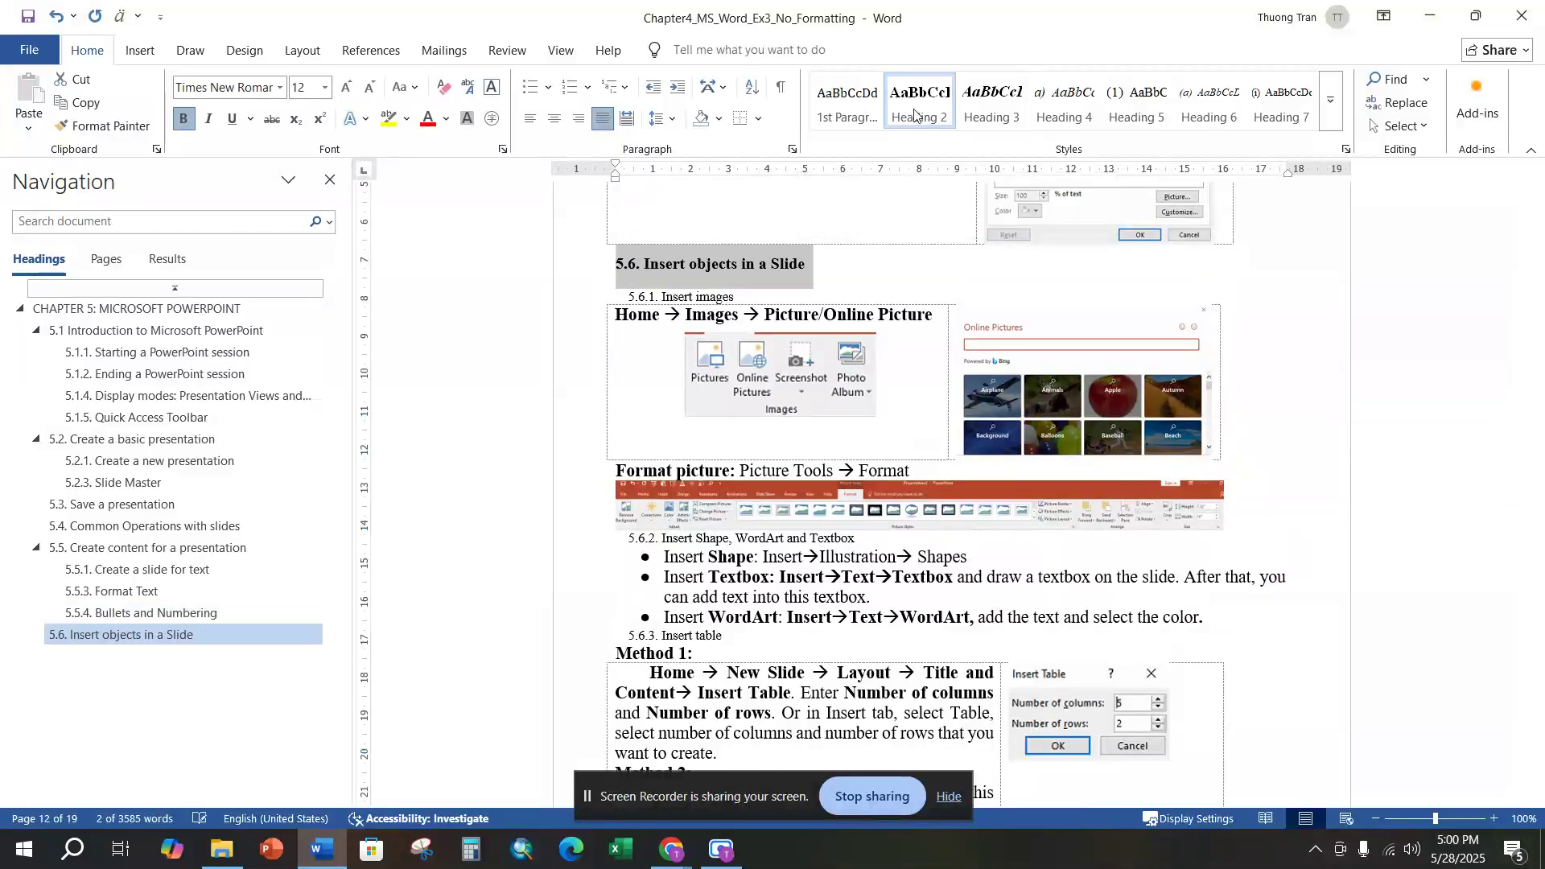
drag(627, 295, 737, 297)
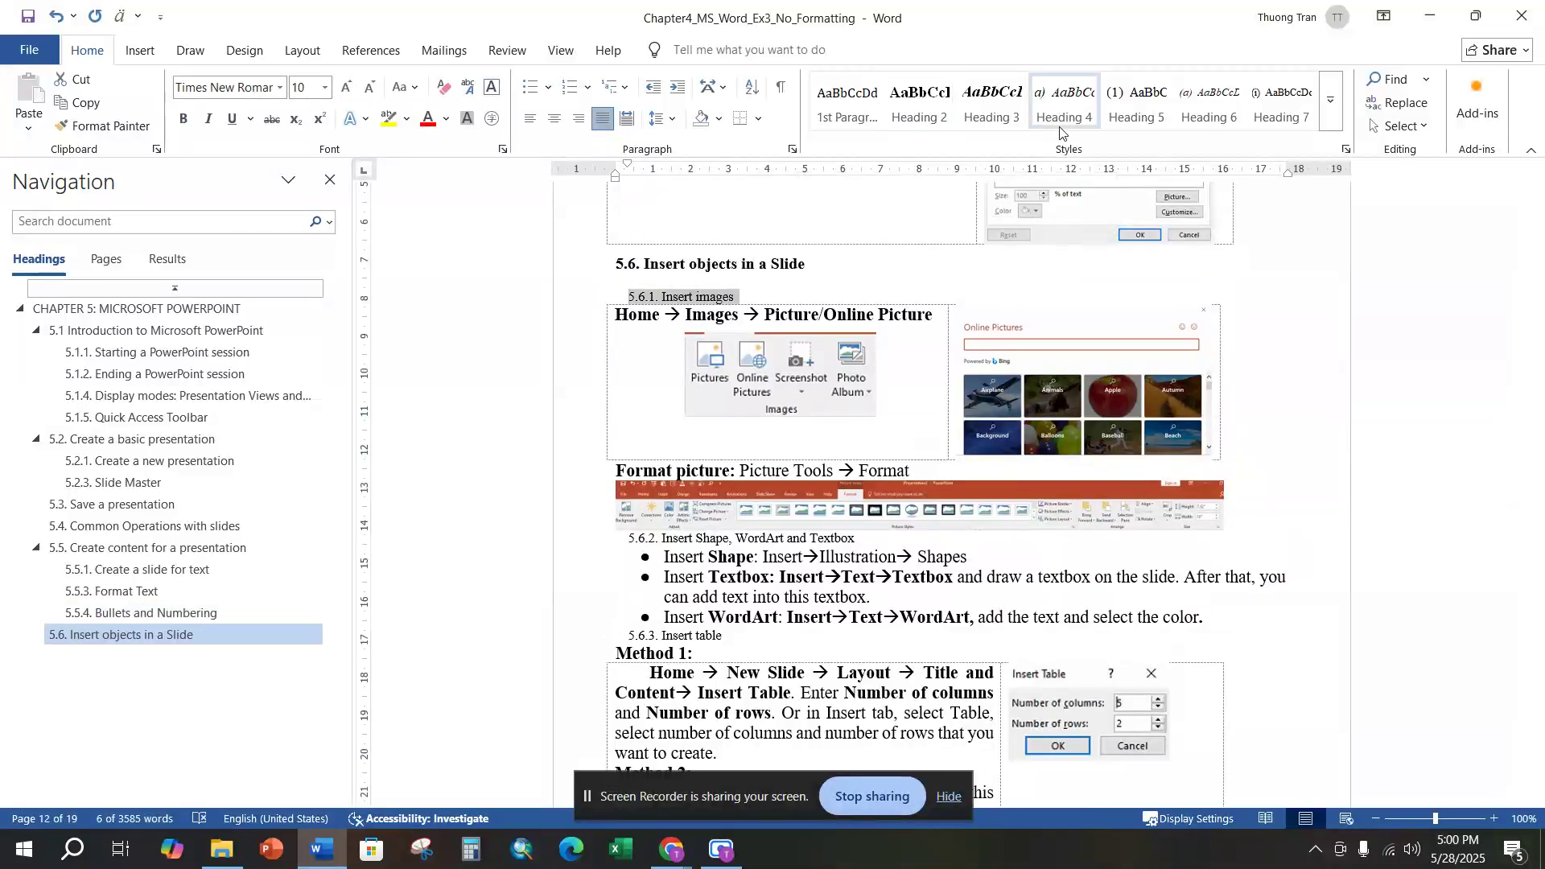
click(993, 100)
Apply the Heading 3 style to the "5.6.2. Insert Shape, WordArt and Textbox" and "5.6.3. Insert table" lines.
scroll(903, 395, down, 6)
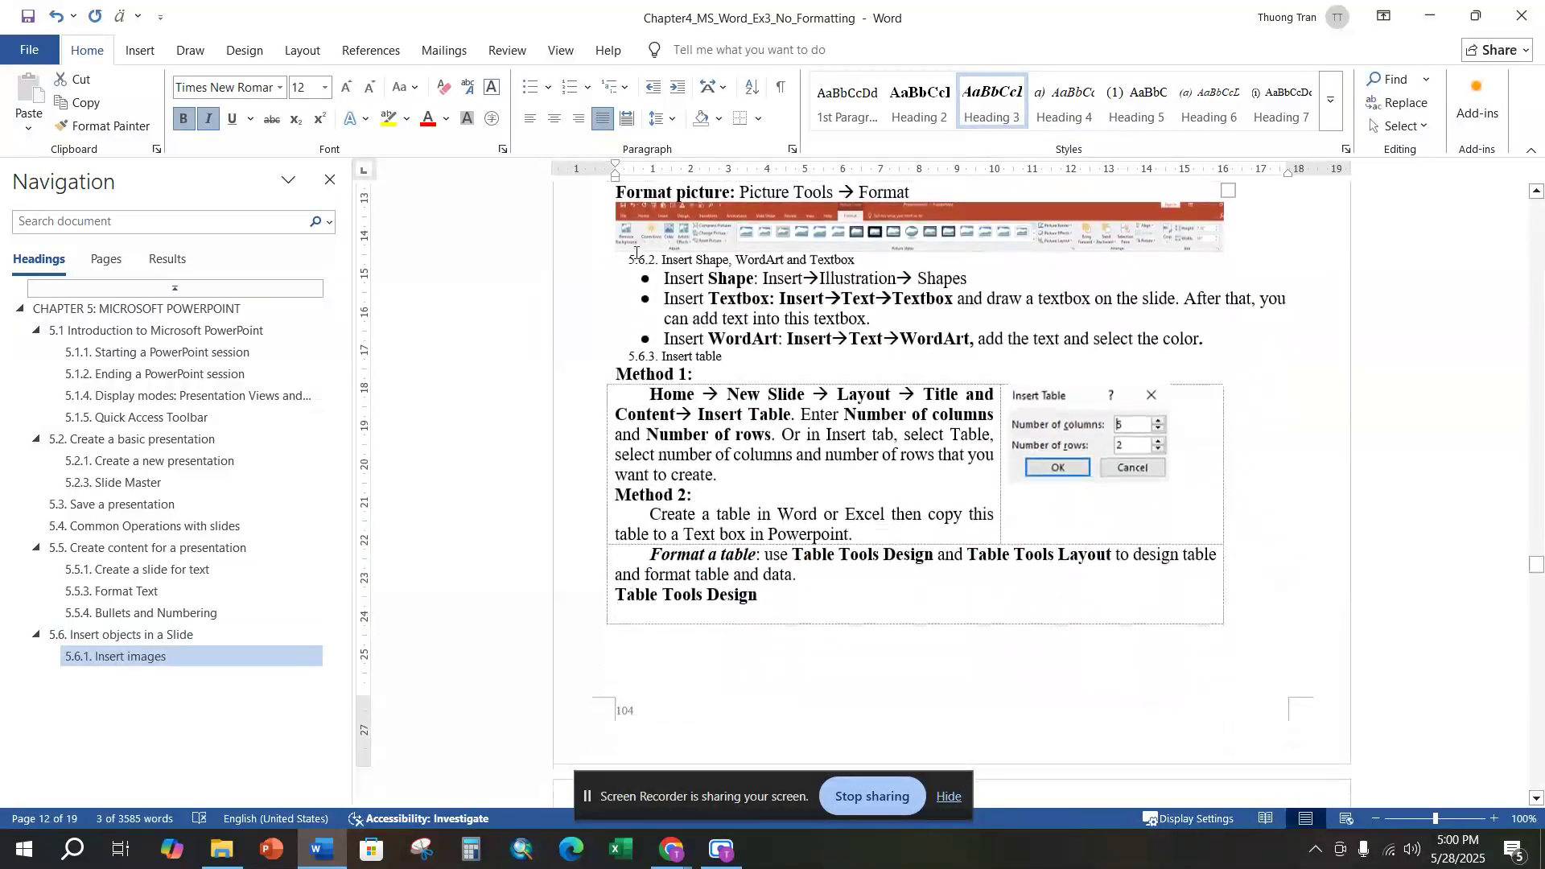
drag(628, 260, 858, 260)
click(992, 101)
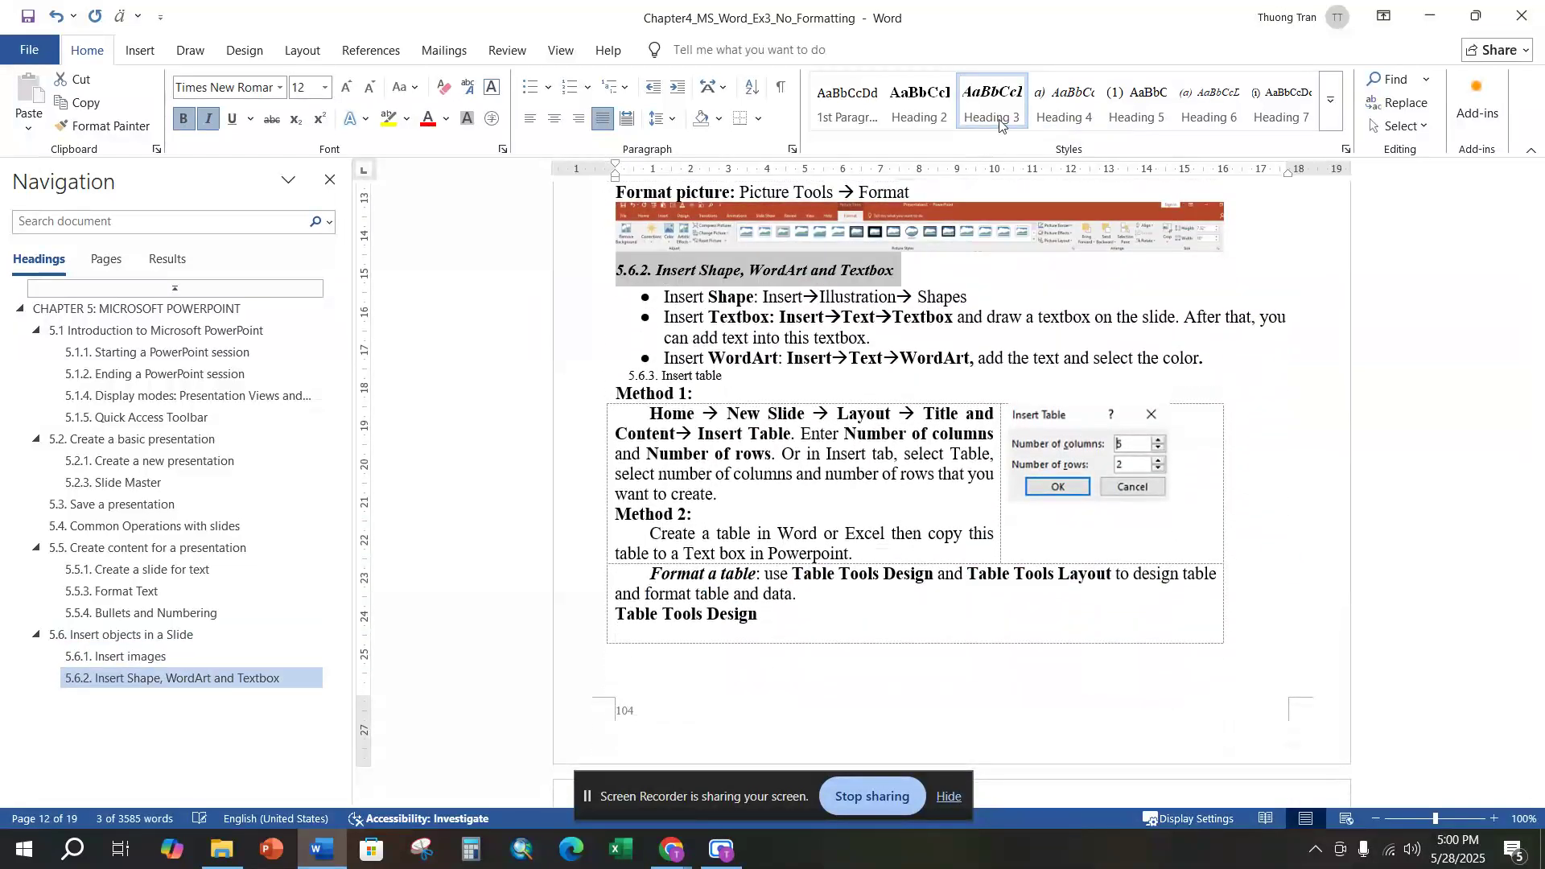
drag(629, 380, 732, 376)
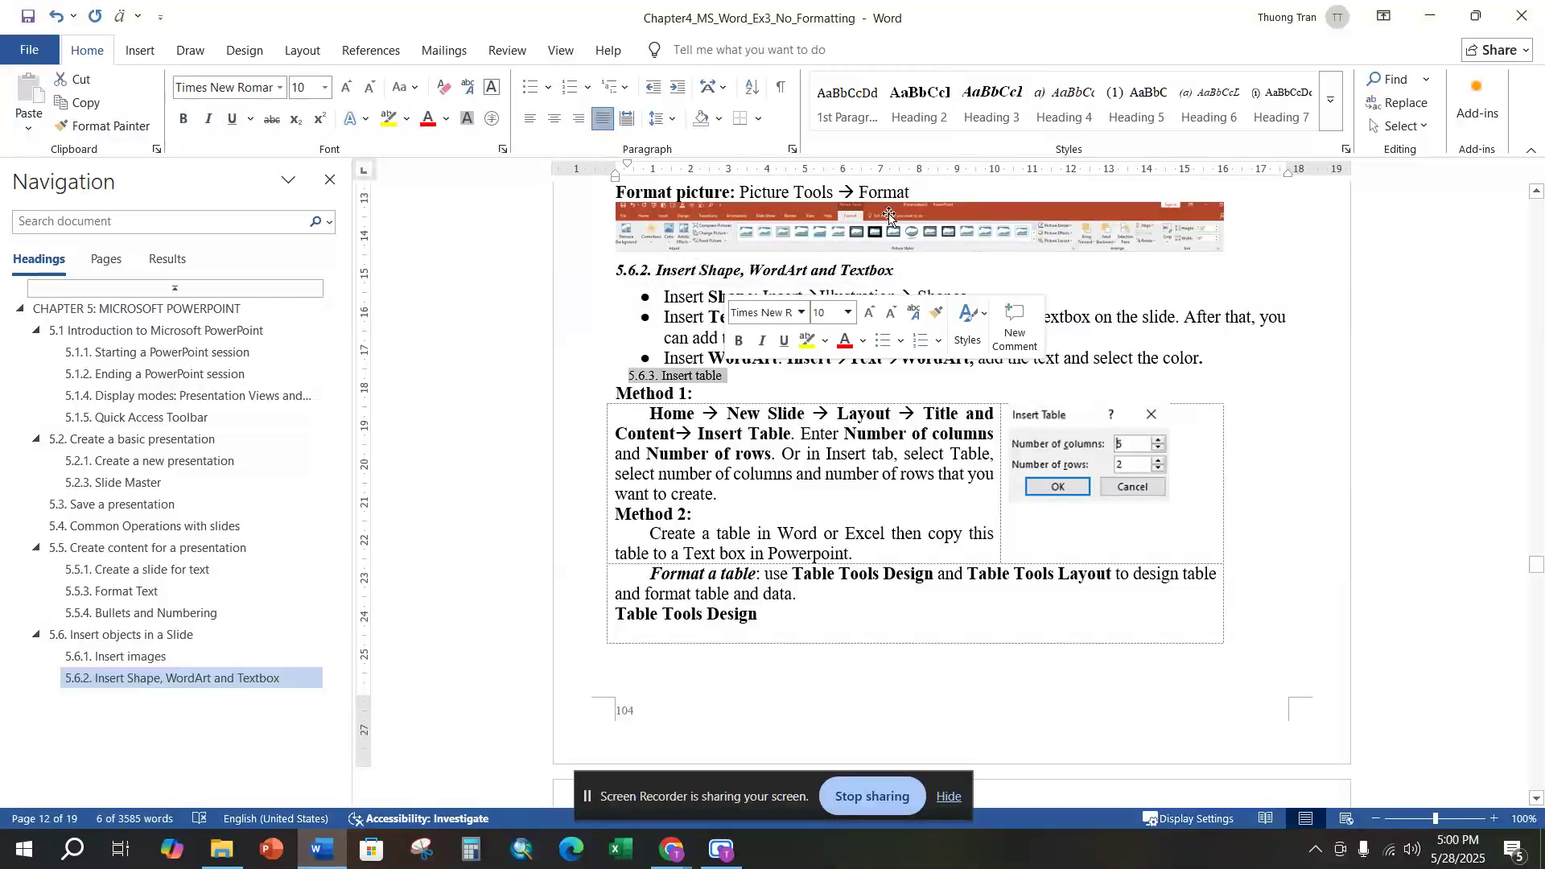
click(992, 101)
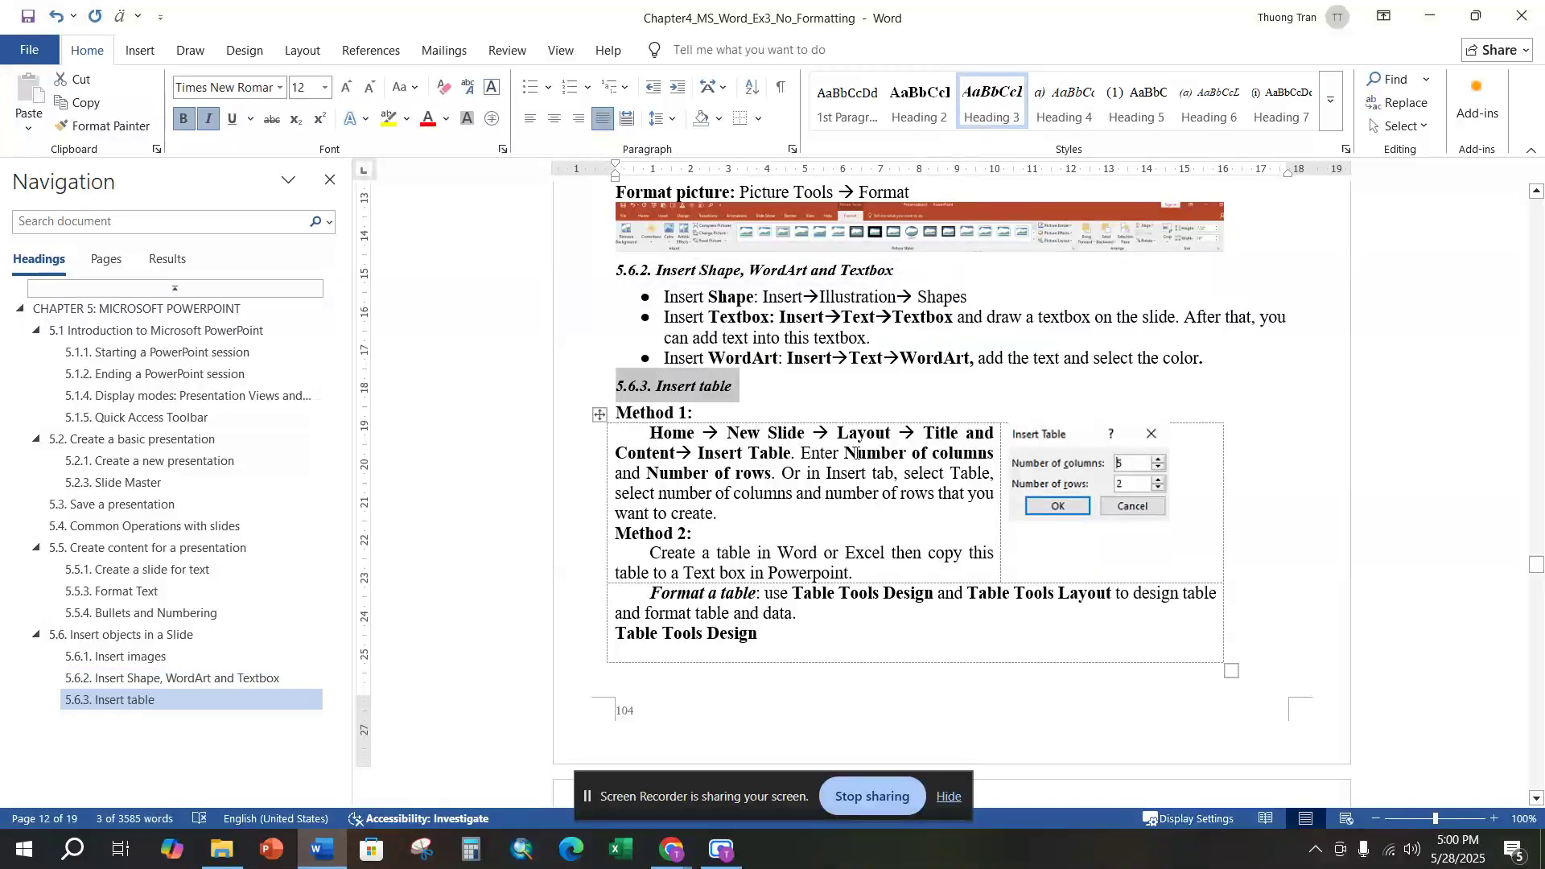
Add the number "5.5.2." before the "Spelling tool" line in section 5.5 and apply the Heading 3 style to it.
scroll(857, 453, down, 1)
scroll(836, 451, up, 10)
scroll(832, 448, up, 15)
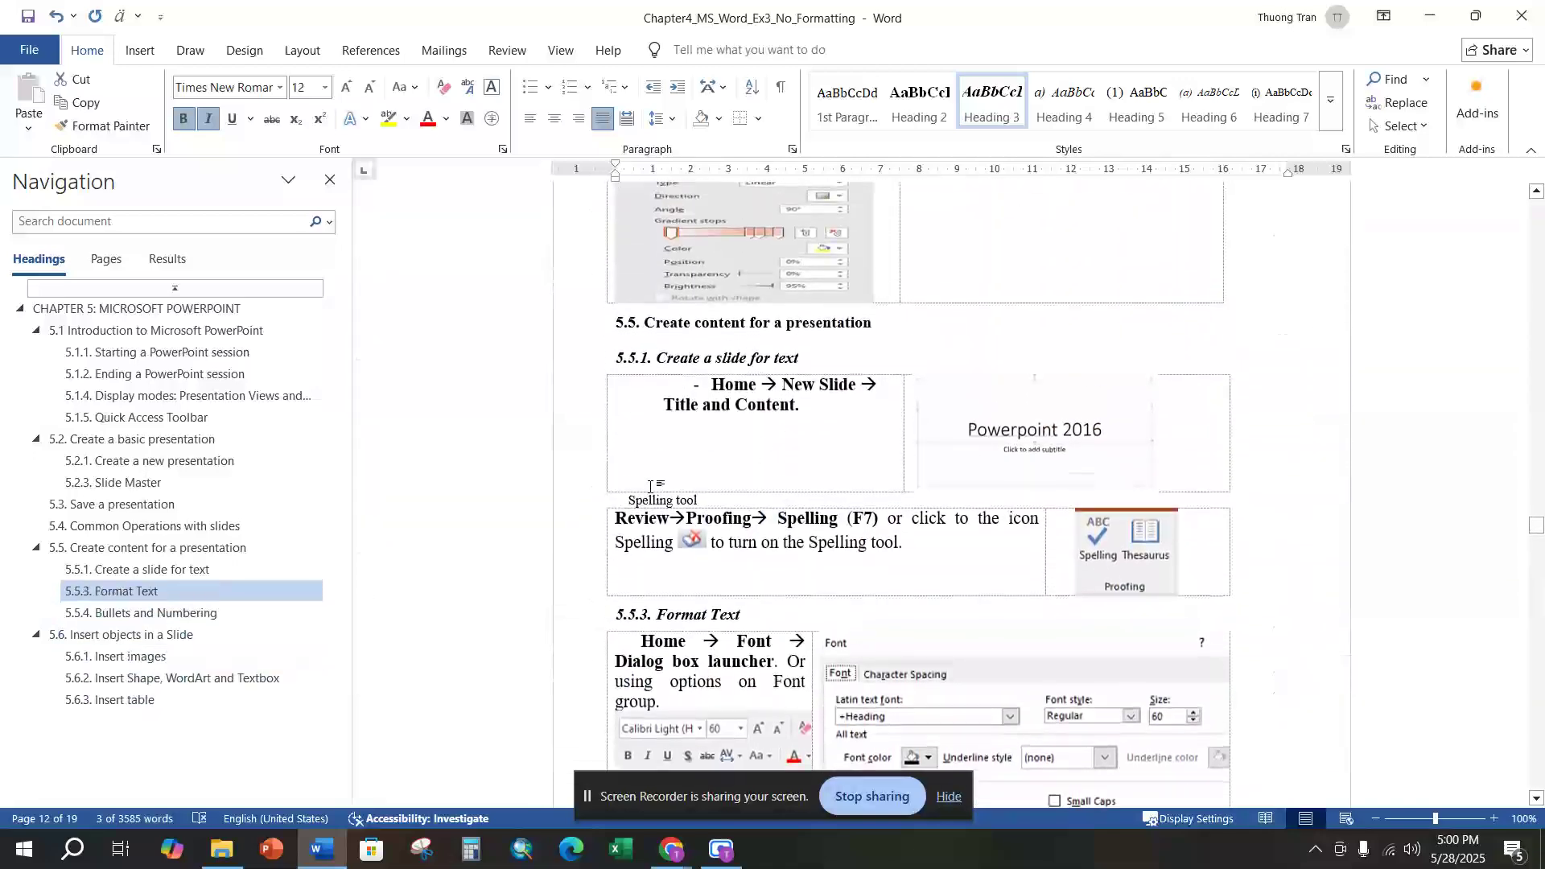
click(627, 495)
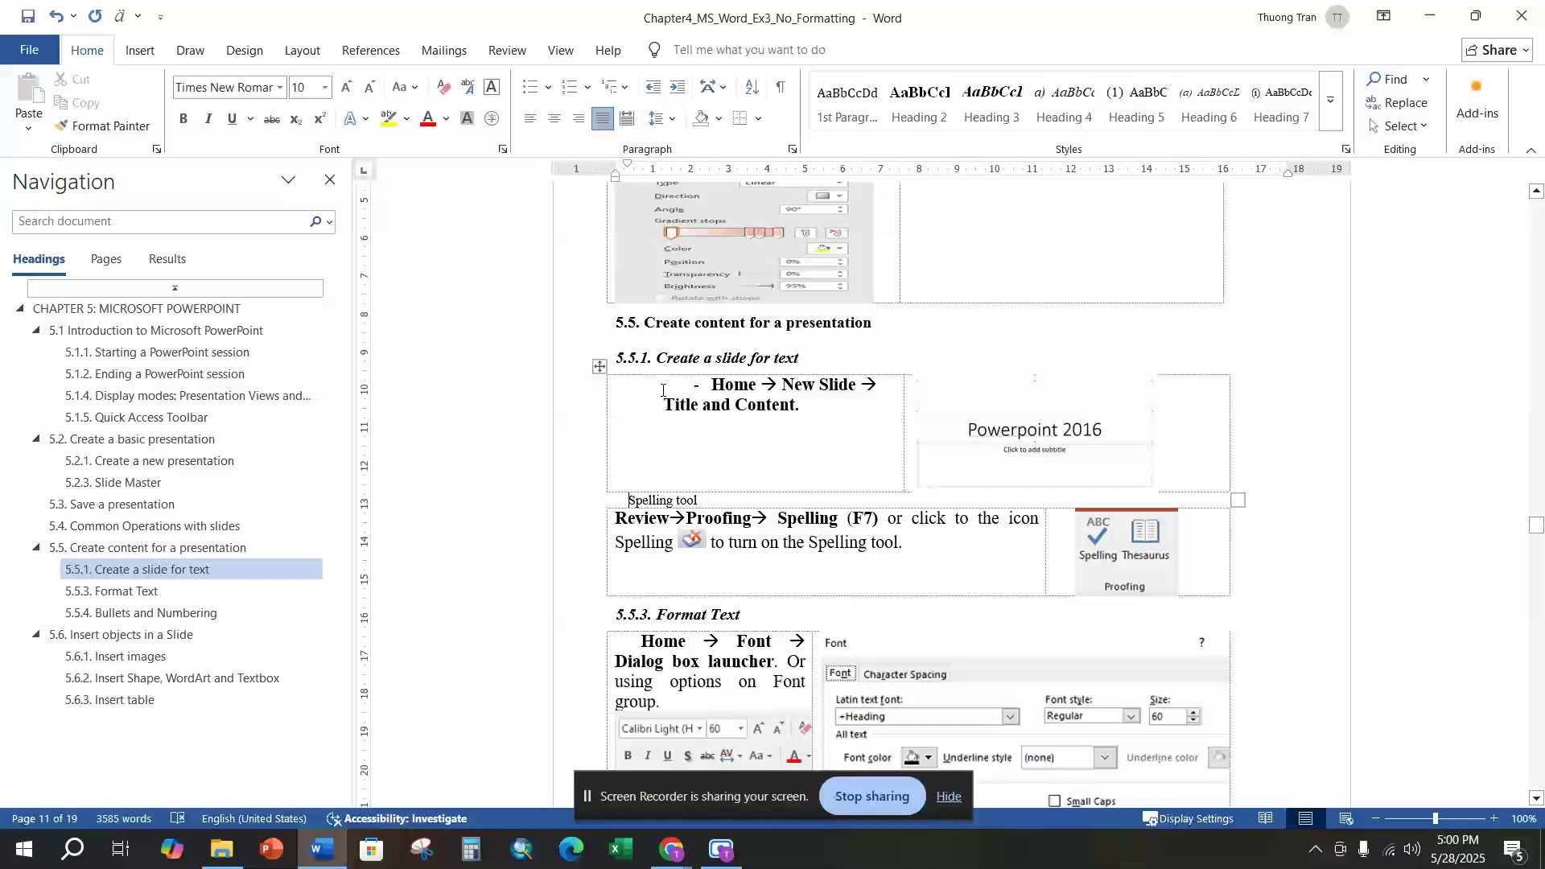
drag(653, 360, 615, 362)
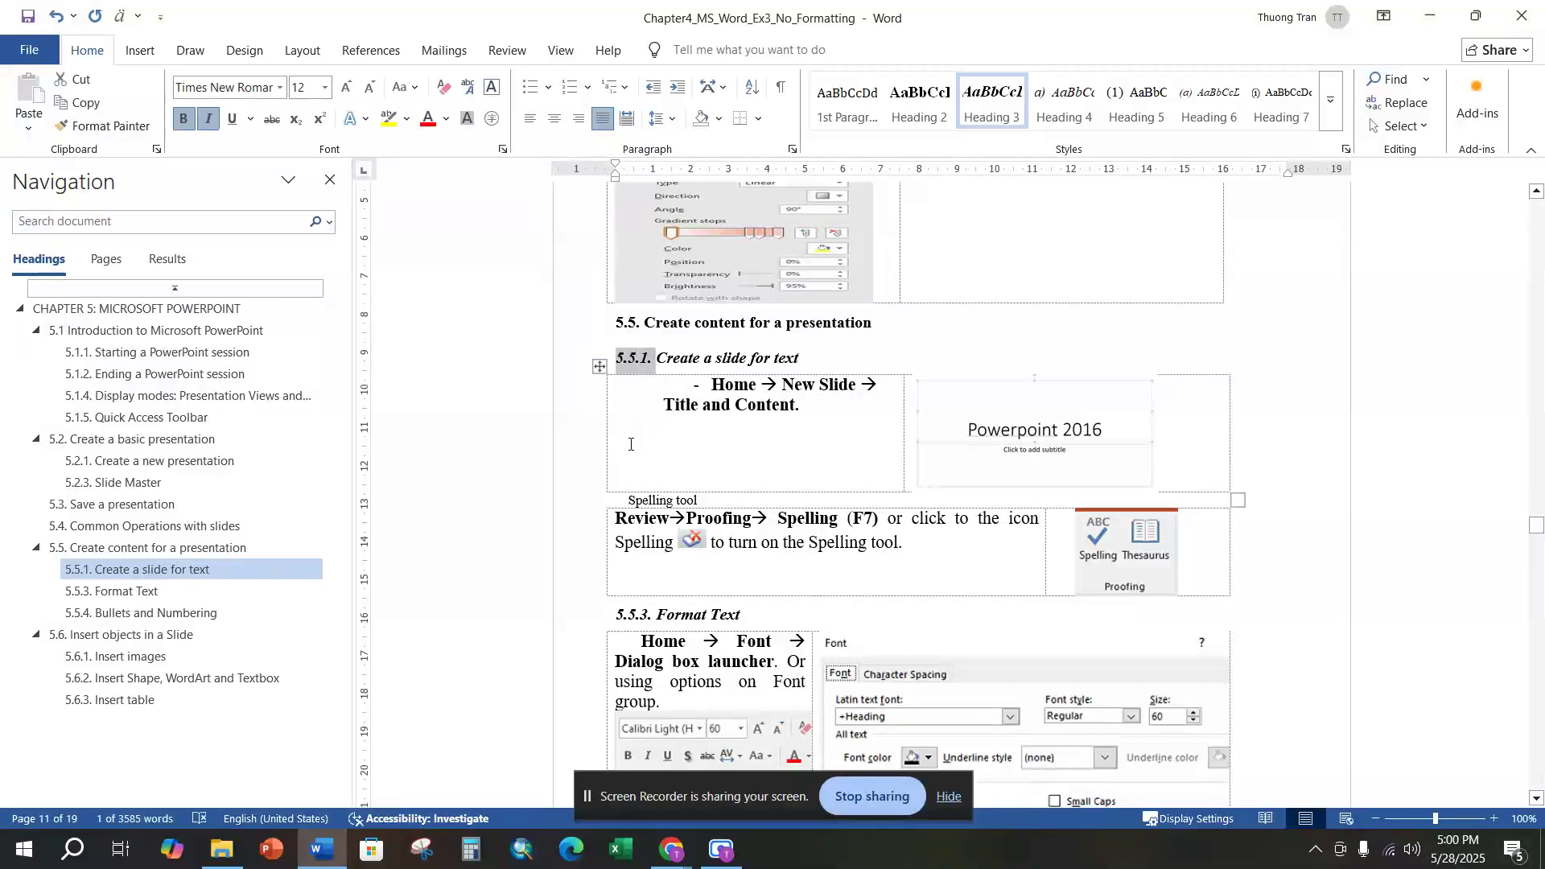
key(ctrl+c)
click(621, 499)
key(ctrl+v)
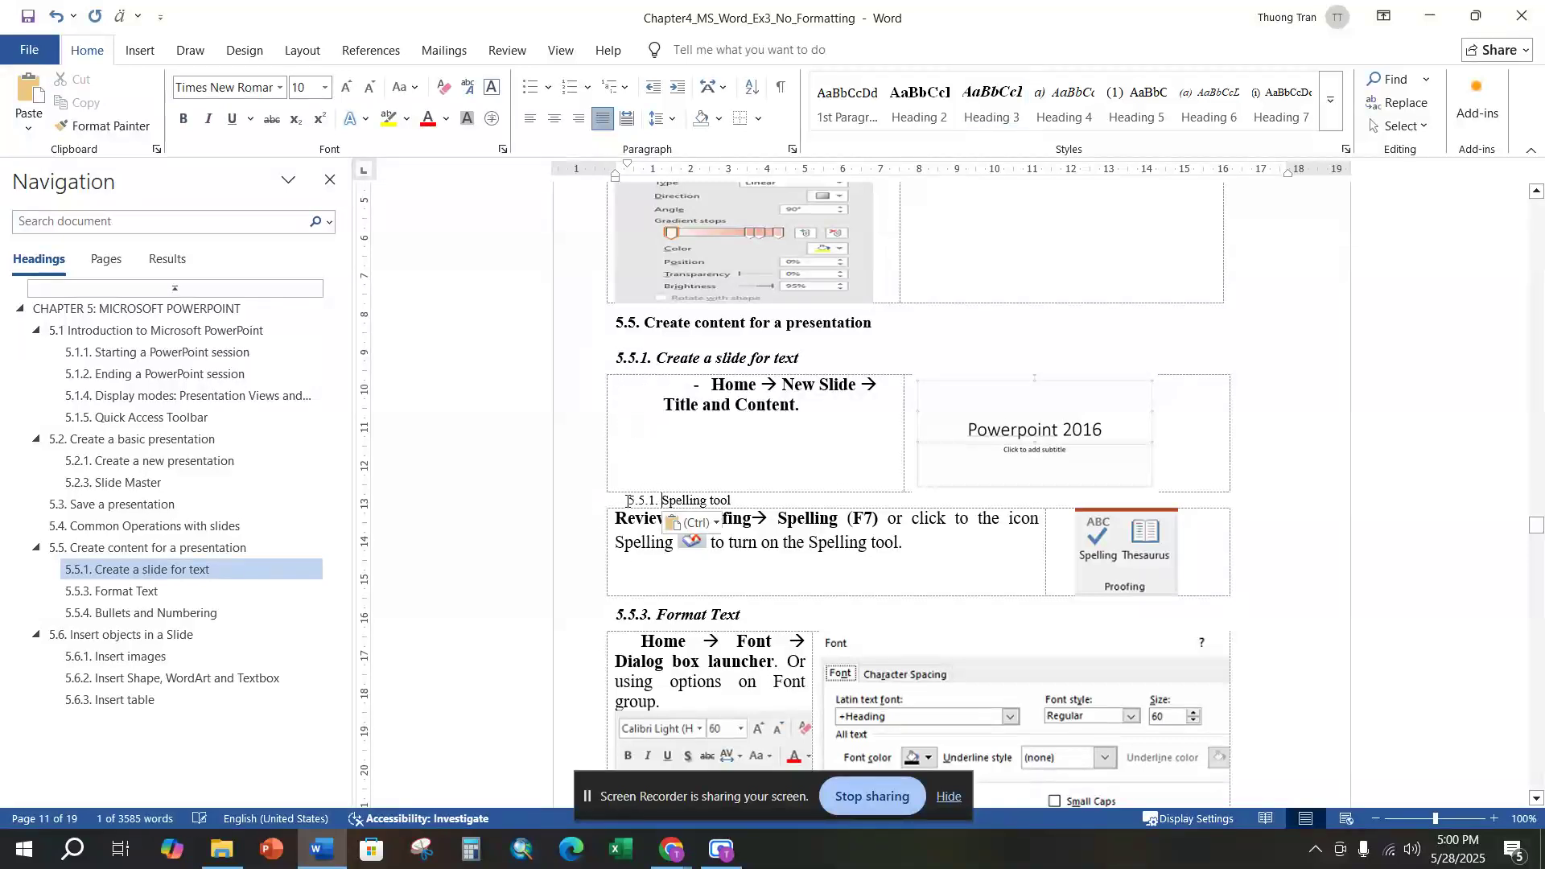
double_click(652, 501)
text(2)
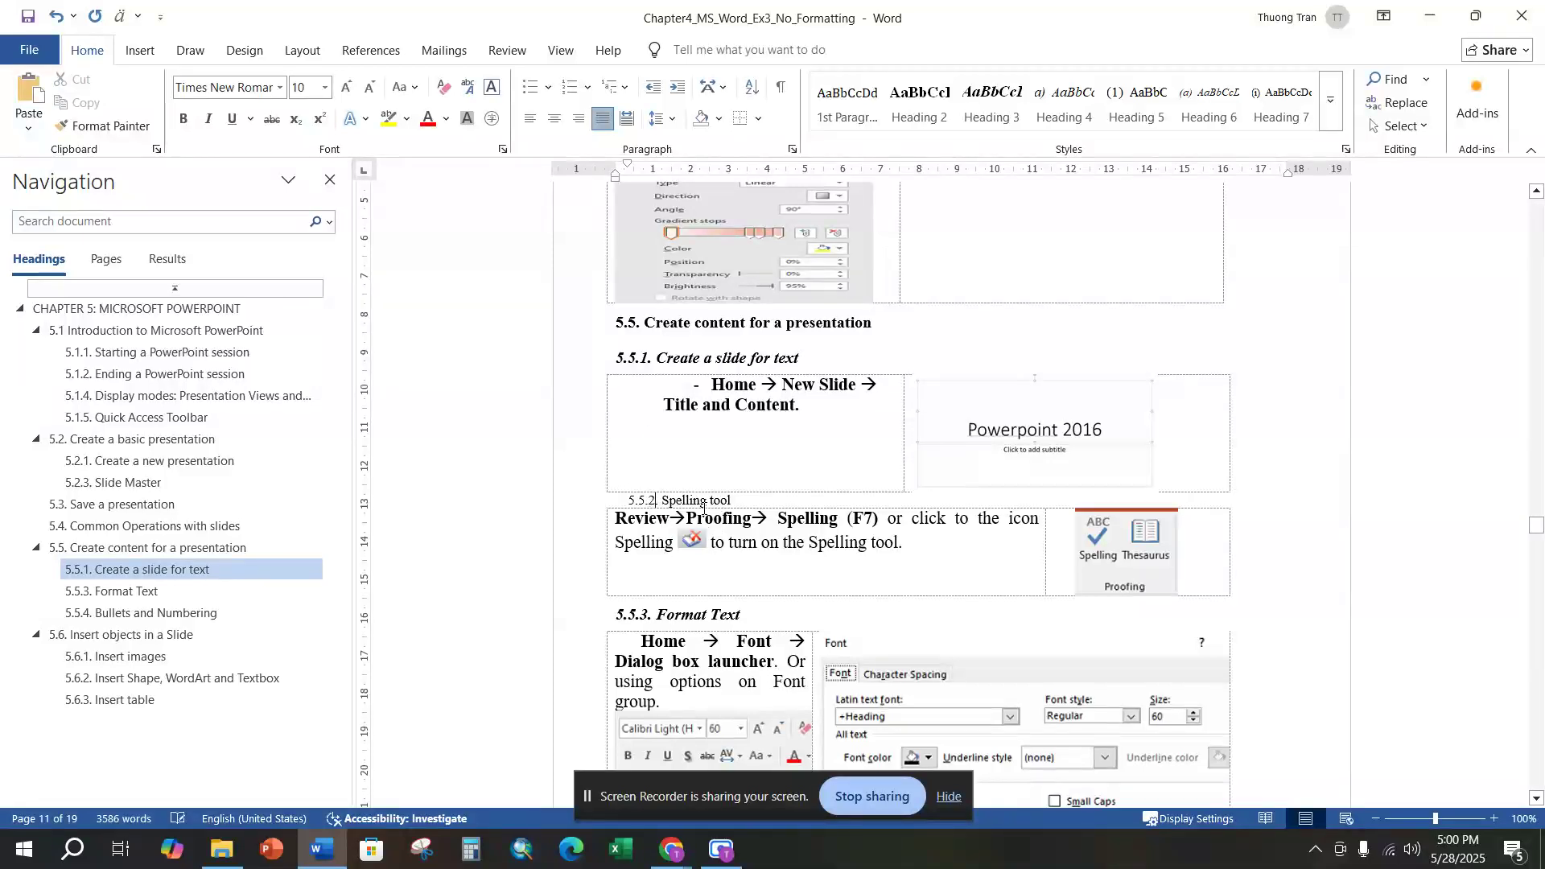
drag(755, 501, 627, 501)
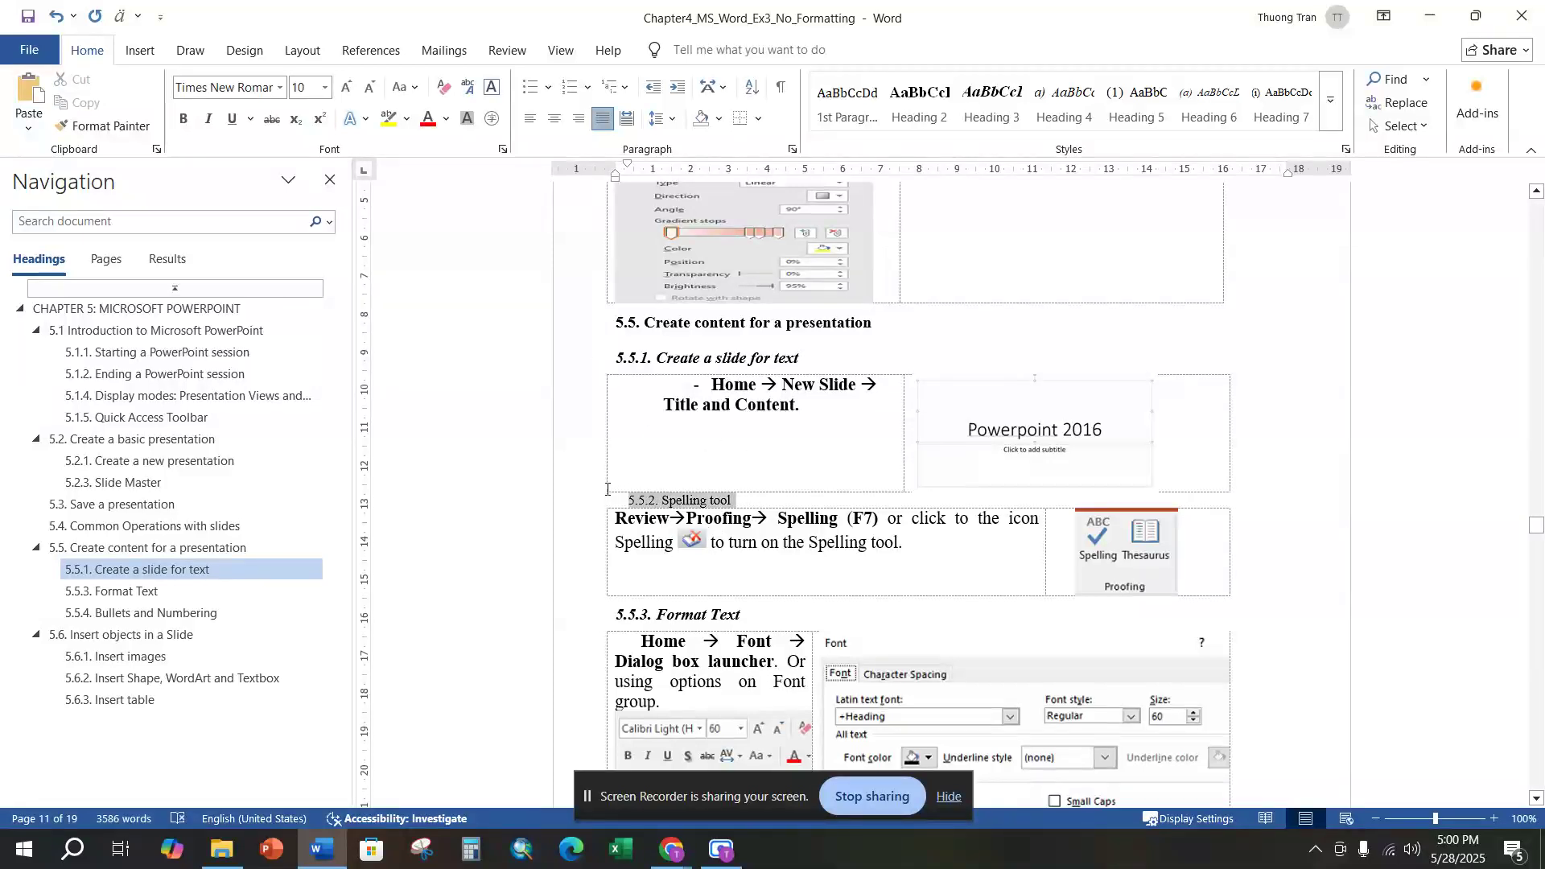
click(991, 103)
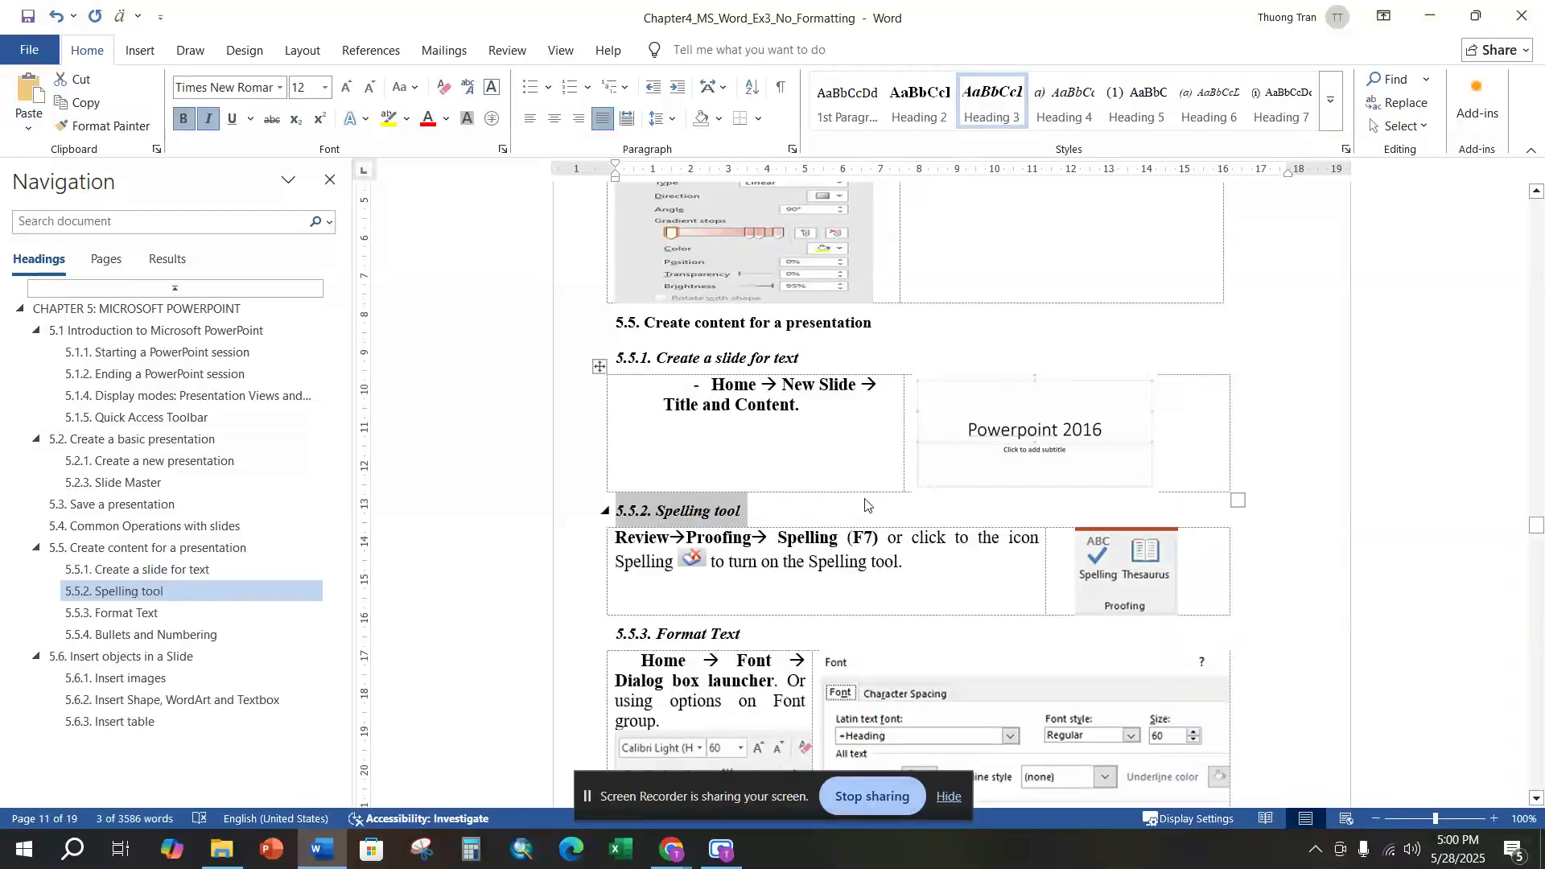
Apply the Heading 3 style to the "5.6.4. Insert chart" line.
scroll(866, 504, down, 15)
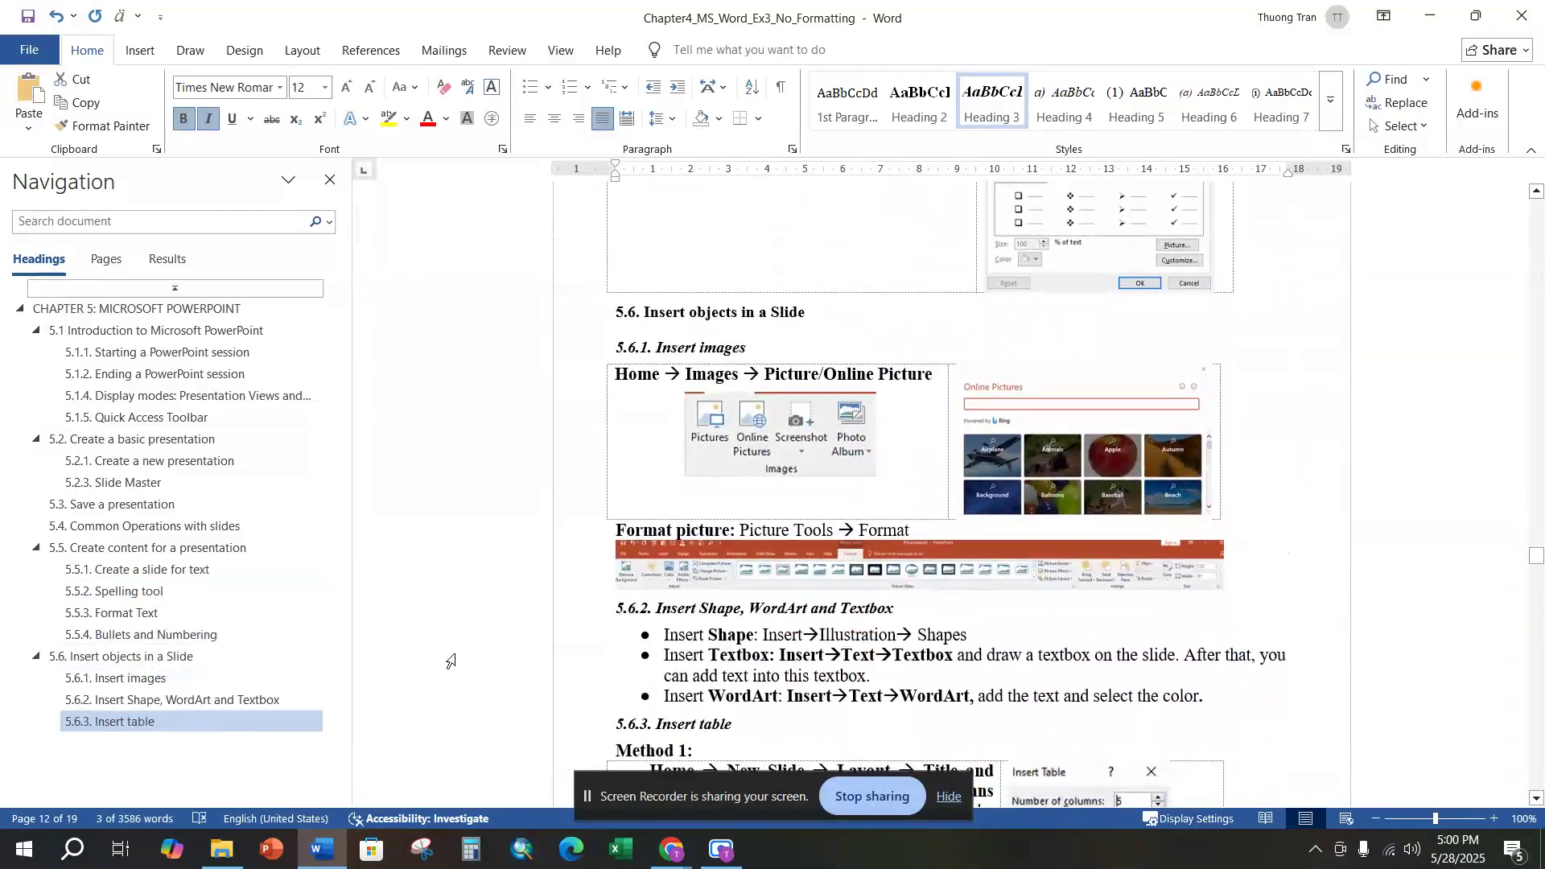
click(126, 725)
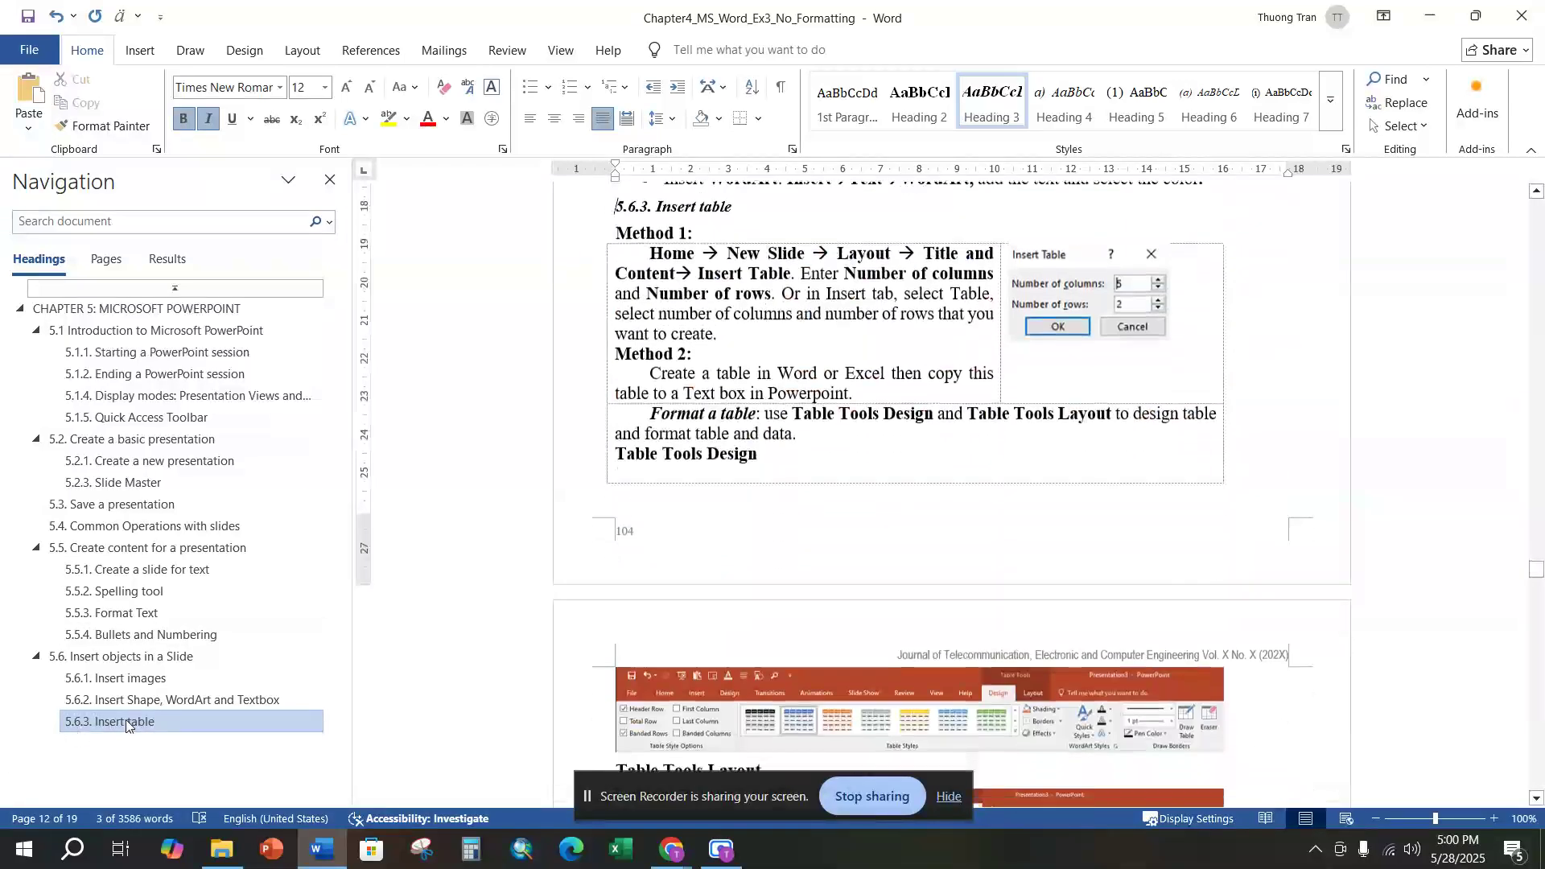
scroll(716, 398, down, 15)
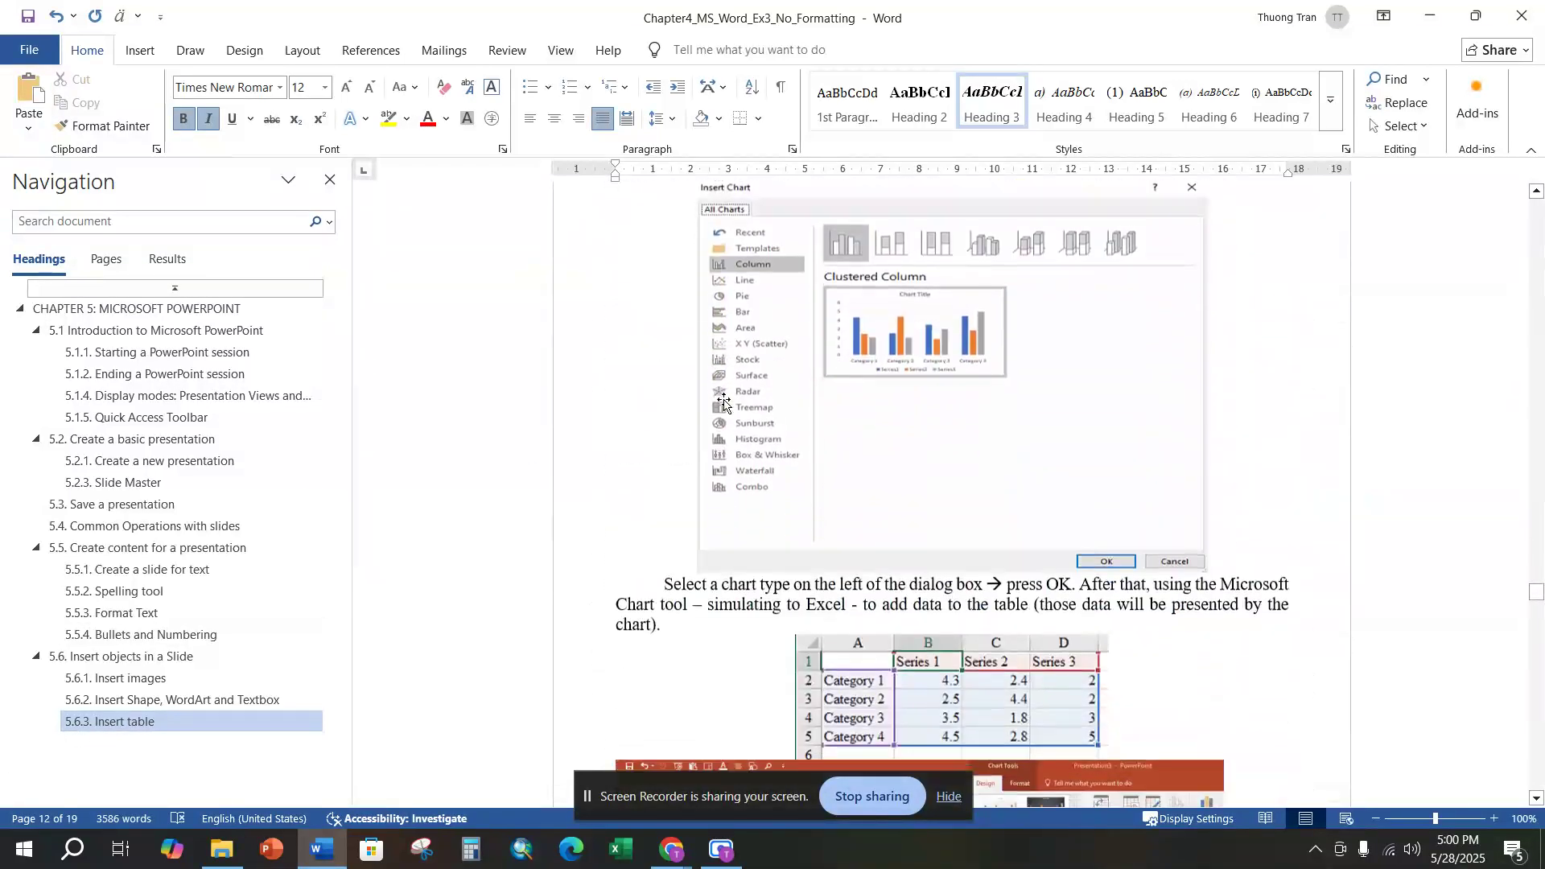
scroll(722, 403, up, 9)
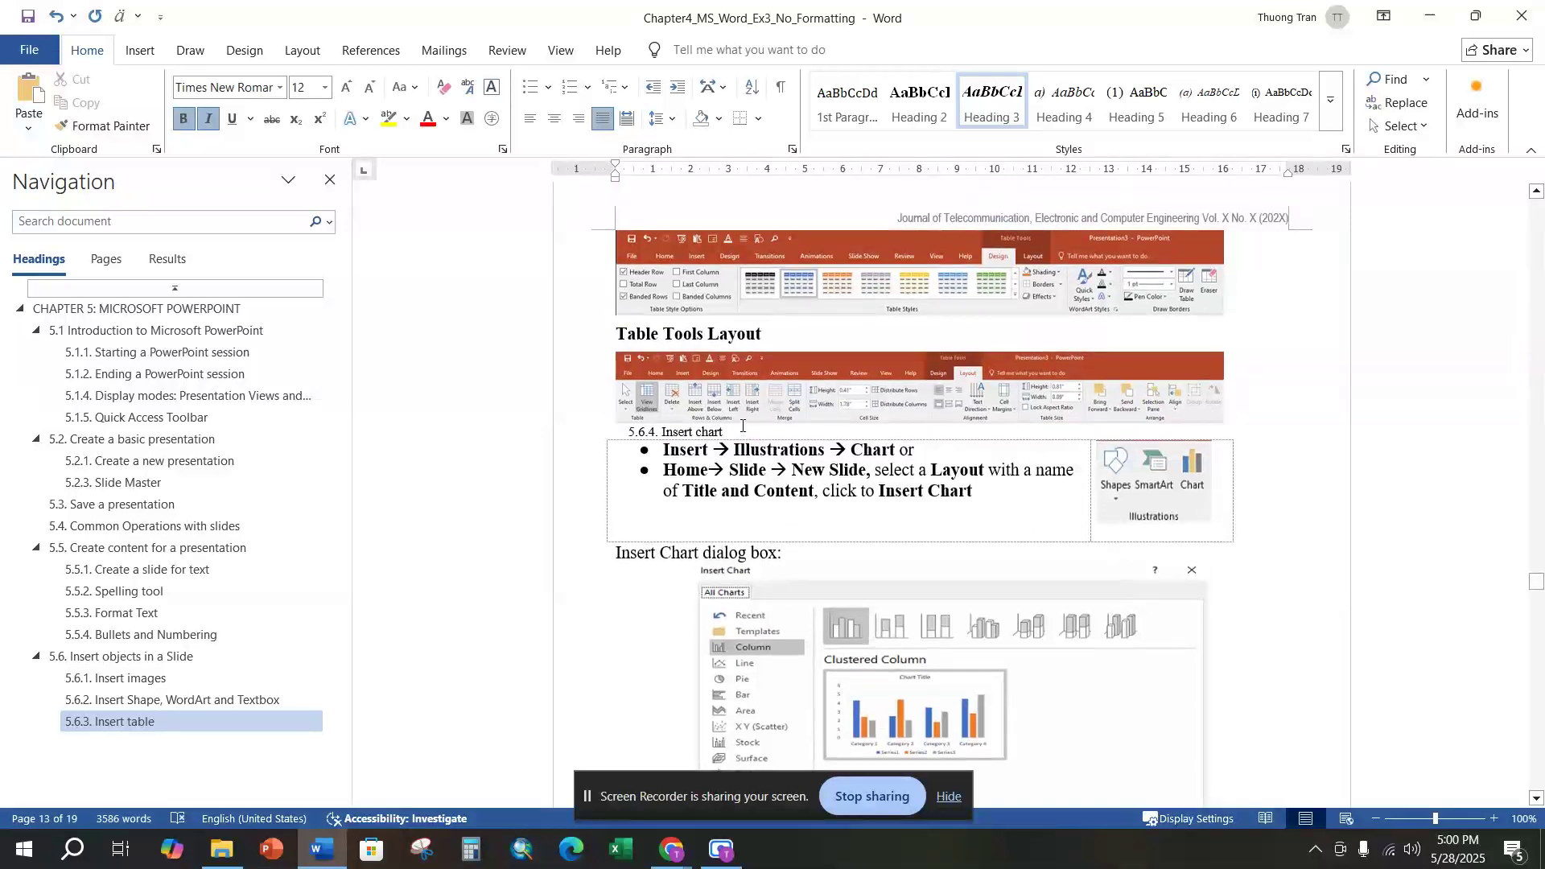
click(742, 426)
shift+click(614, 433)
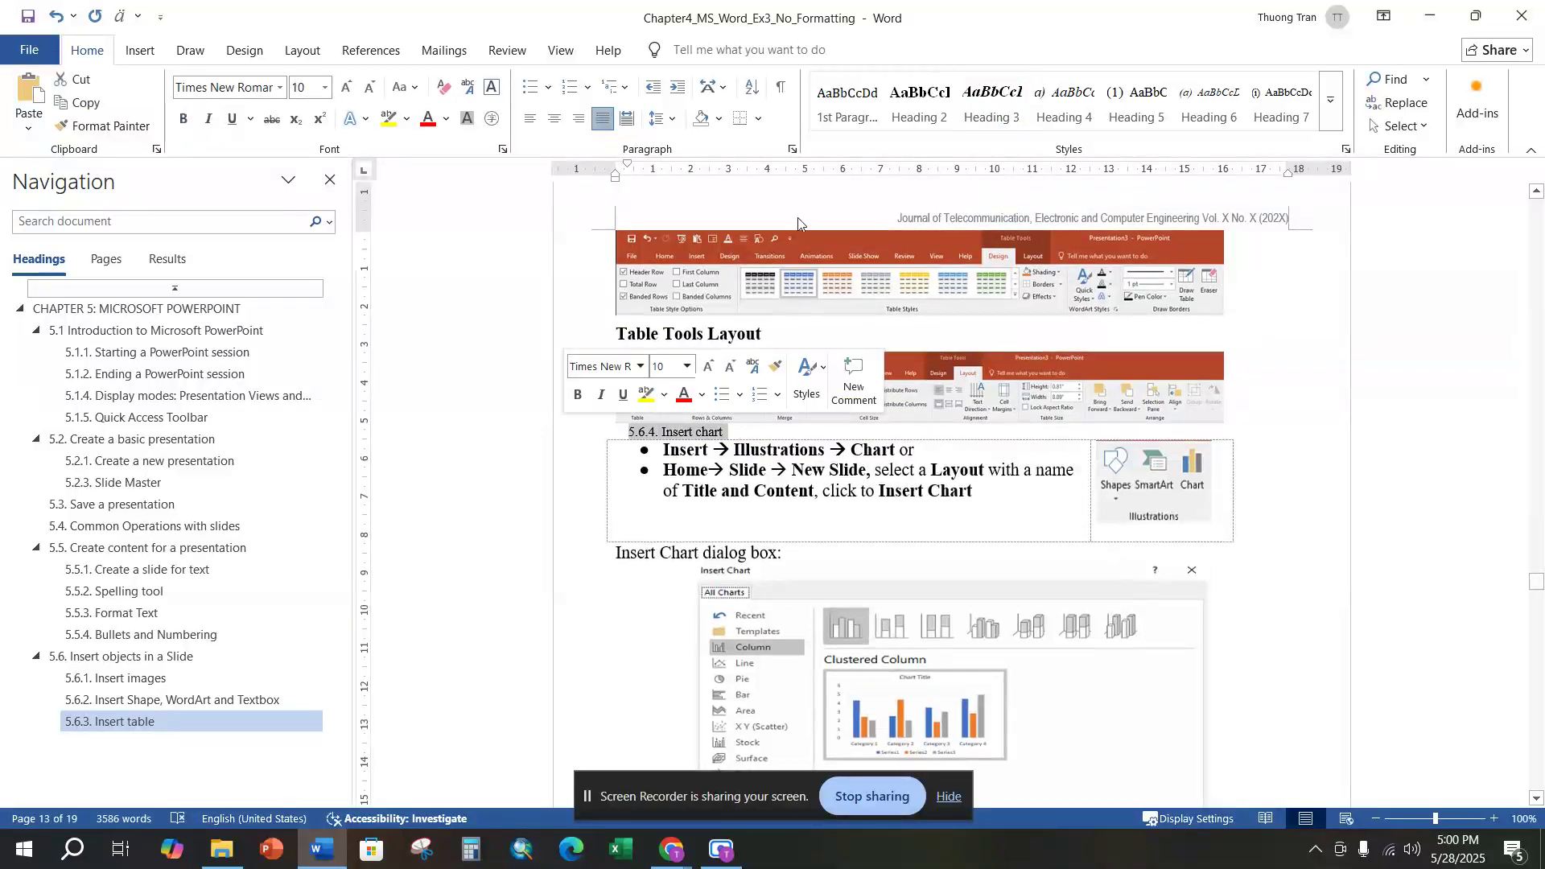
click(991, 103)
scroll(793, 441, down, 3)
scroll(793, 441, down, 12)
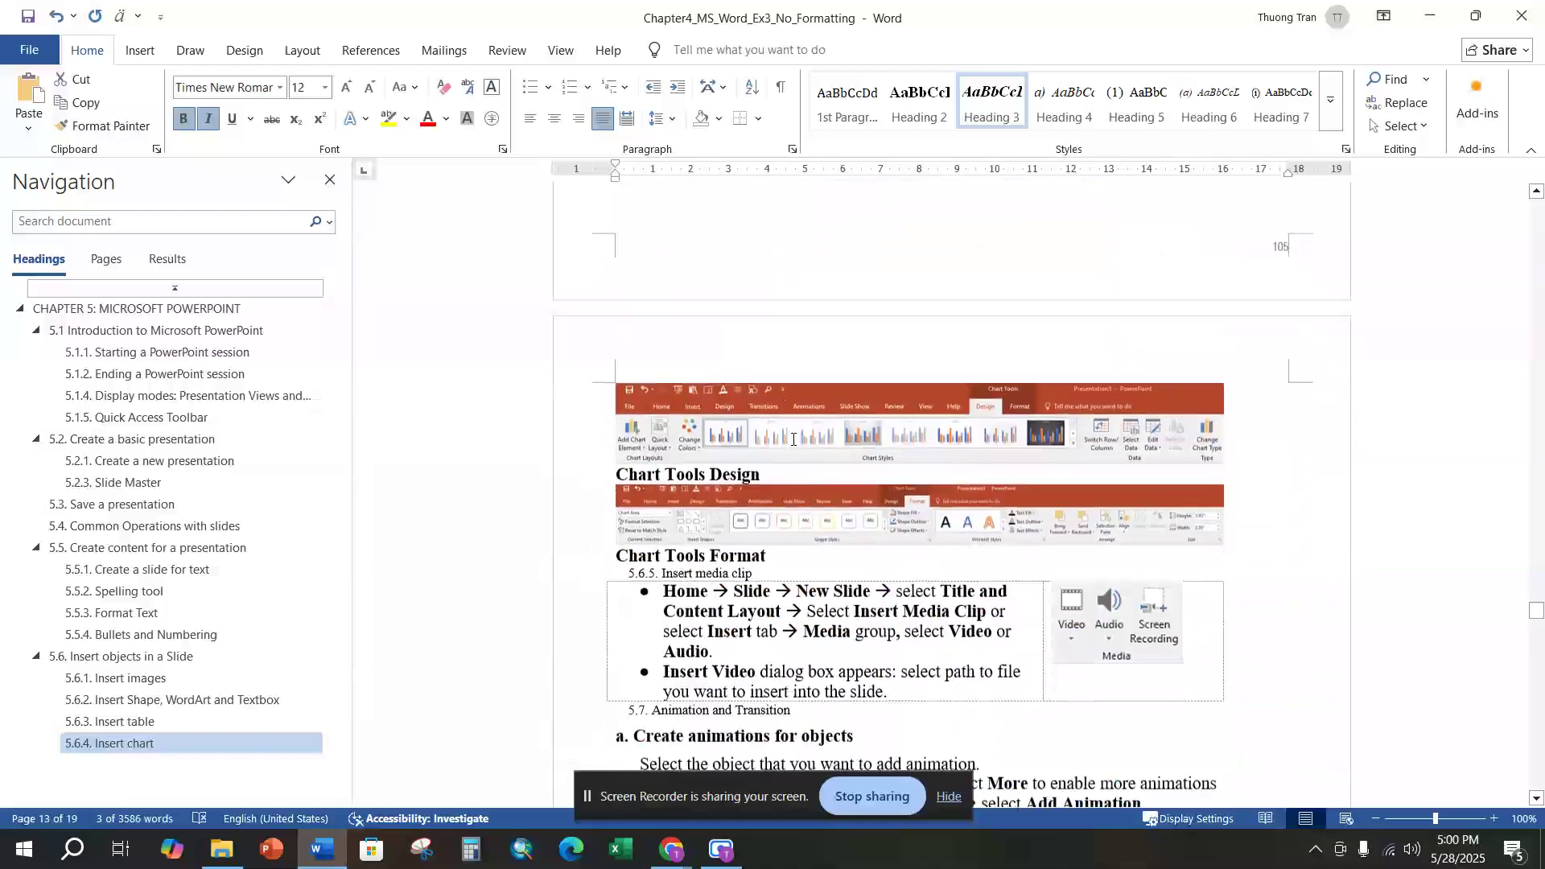
Apply Heading 3 to the "5.6.5. Insert media clip" line and Heading 2 to "5.7. Animation and Transition".
scroll(793, 434, up, 1)
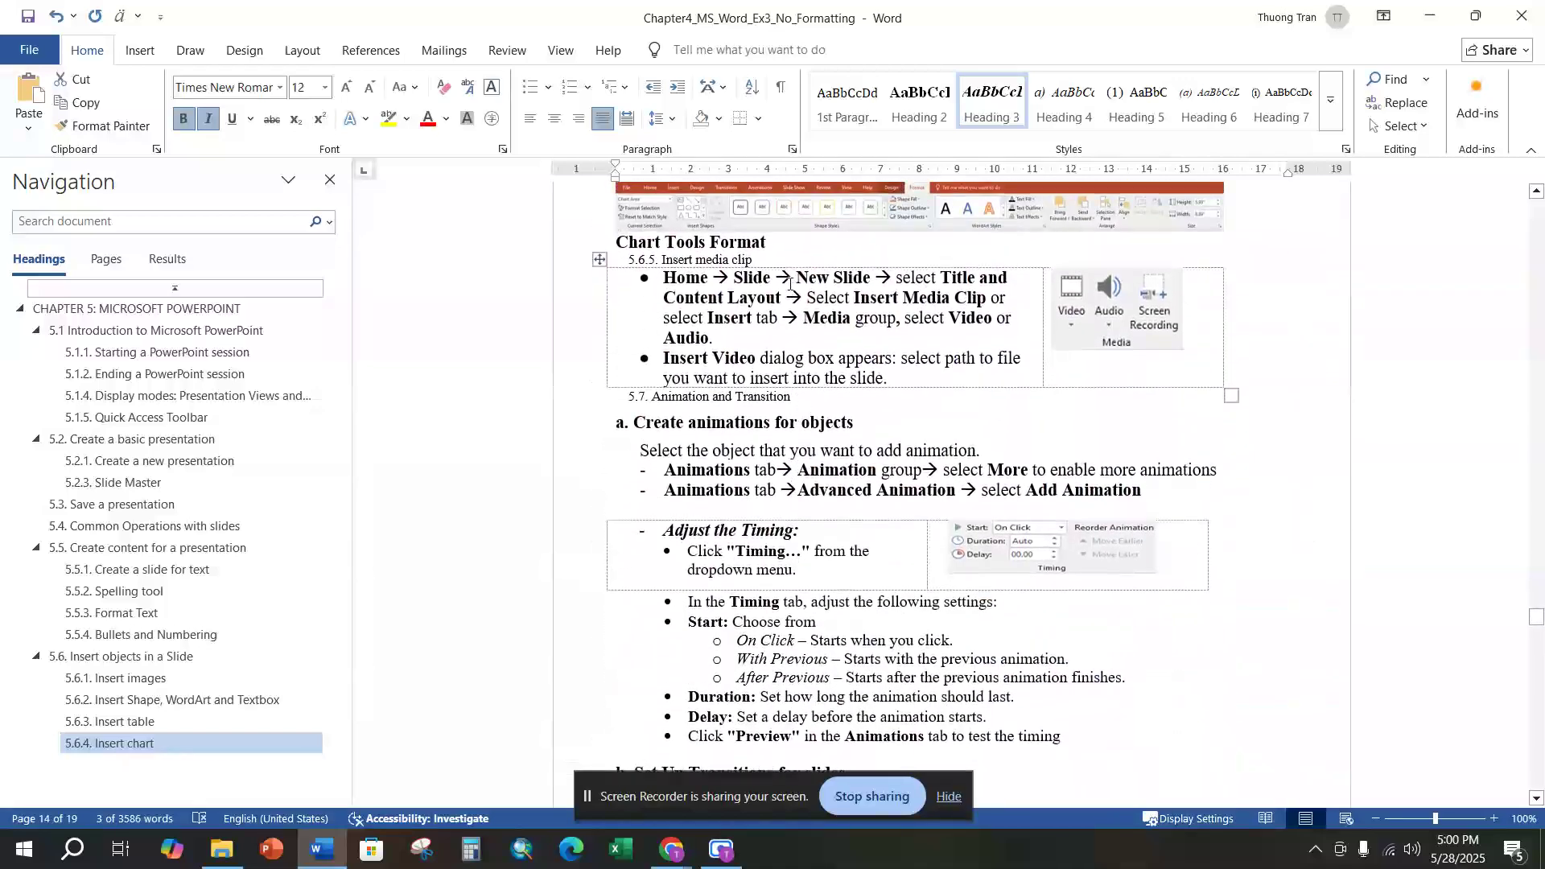
drag(772, 259, 628, 260)
click(992, 103)
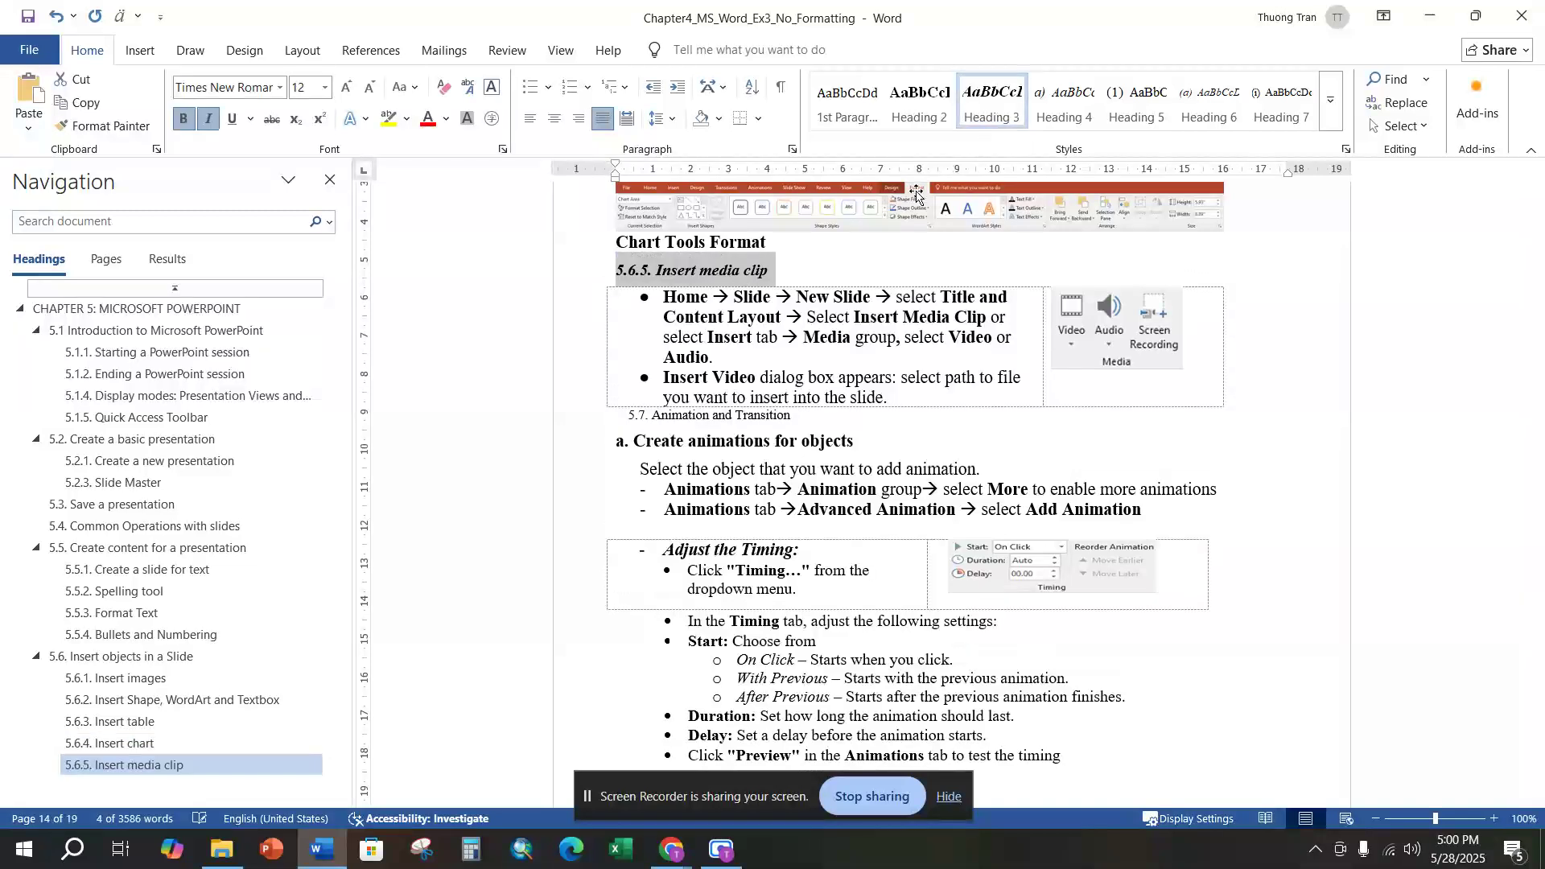
drag(806, 413, 654, 421)
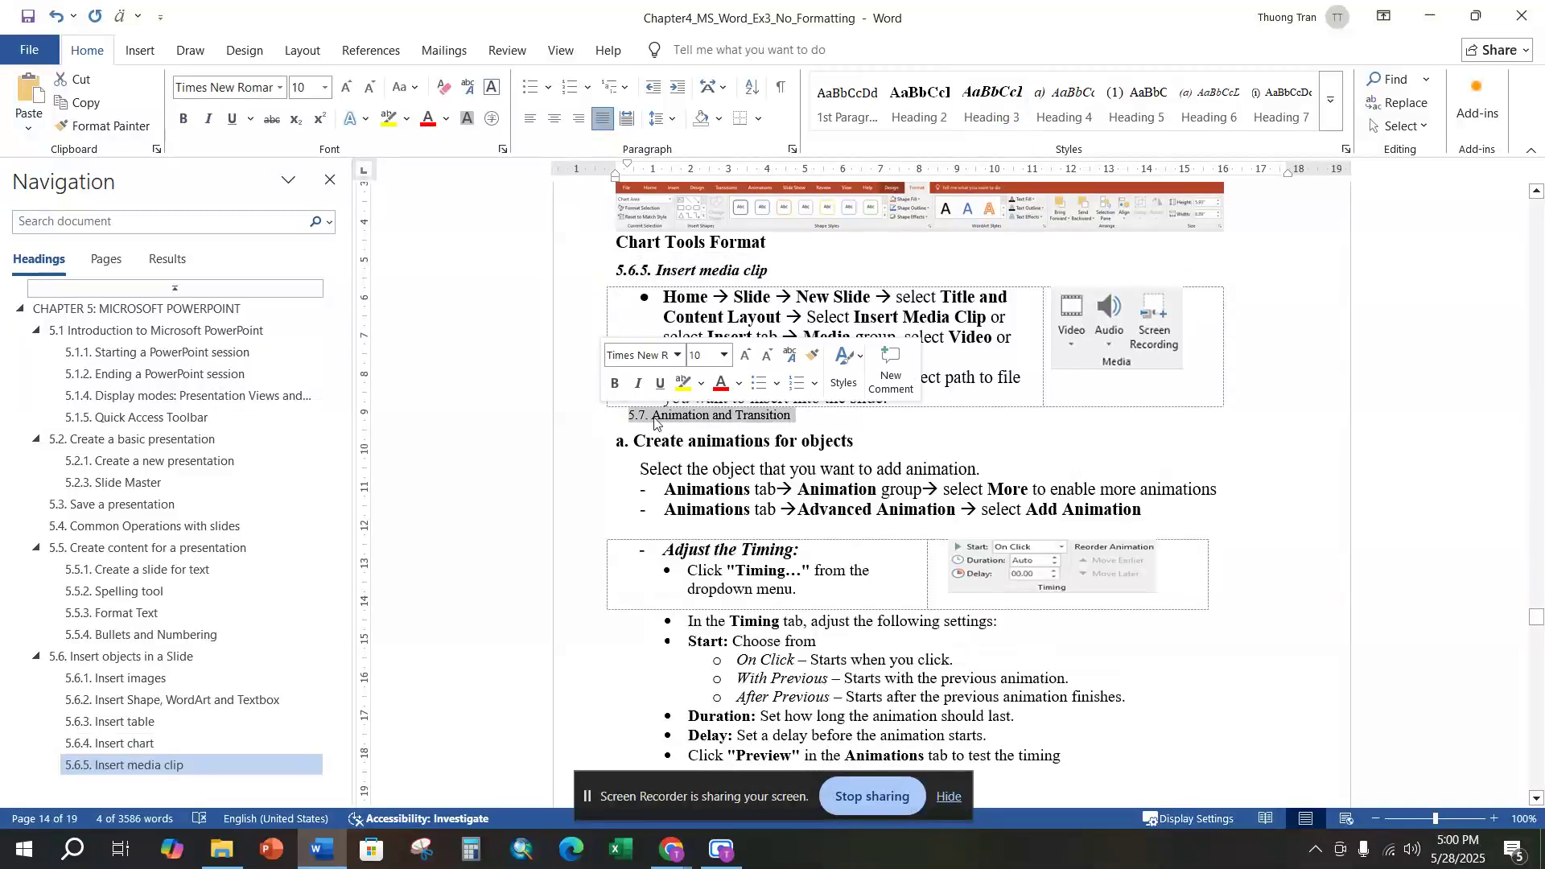
click(920, 121)
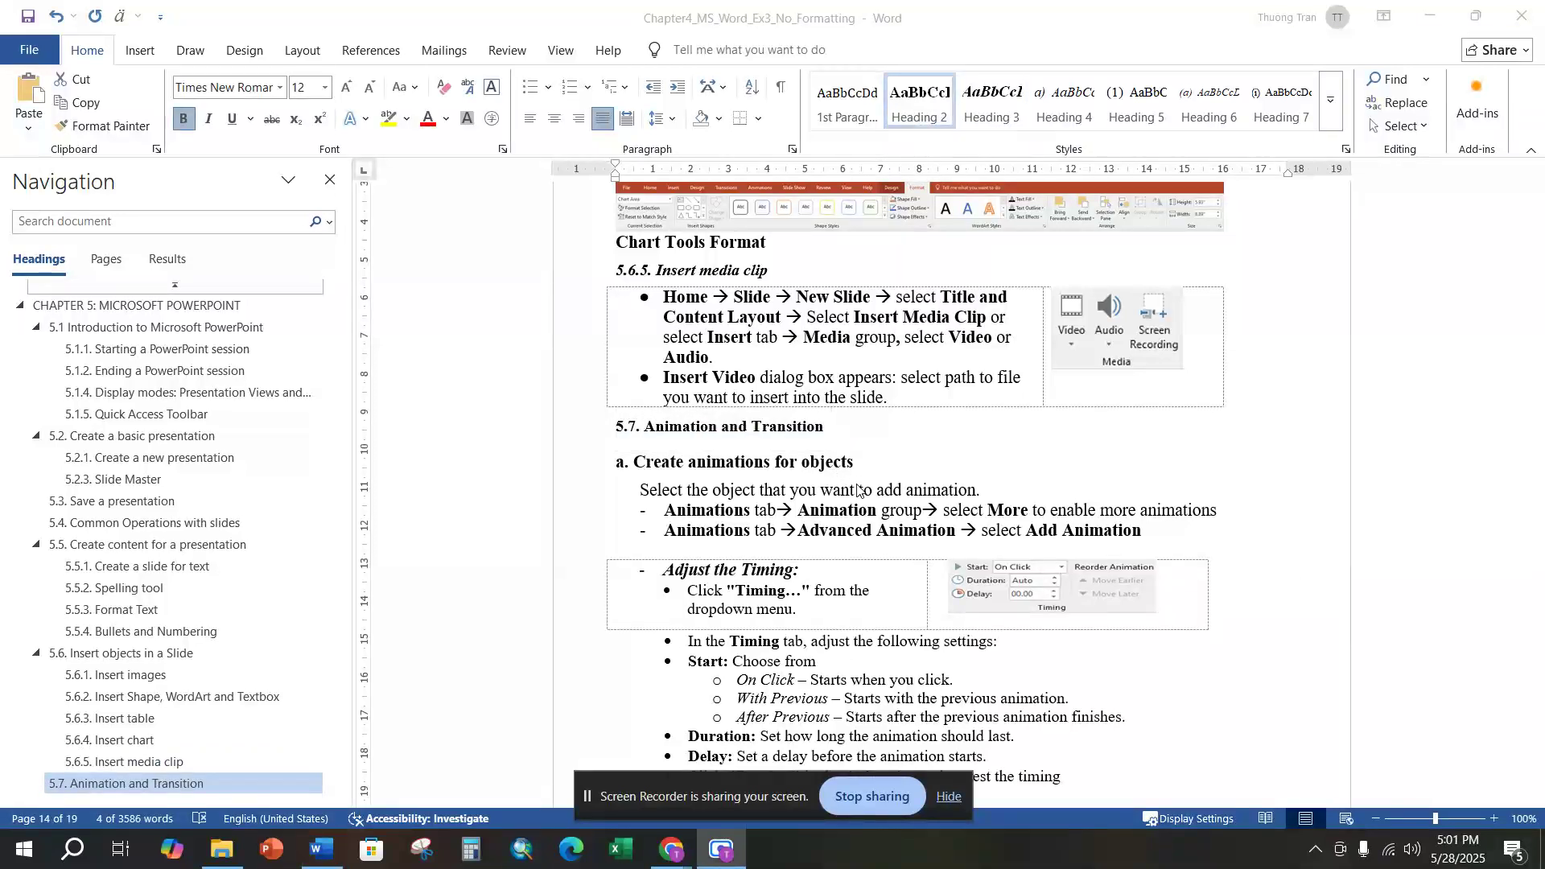
Apply Heading 2 to the "5.8. Other tools" line and Heading 3 to "5.8.1. Header and Footer".
scroll(857, 489, down, 10)
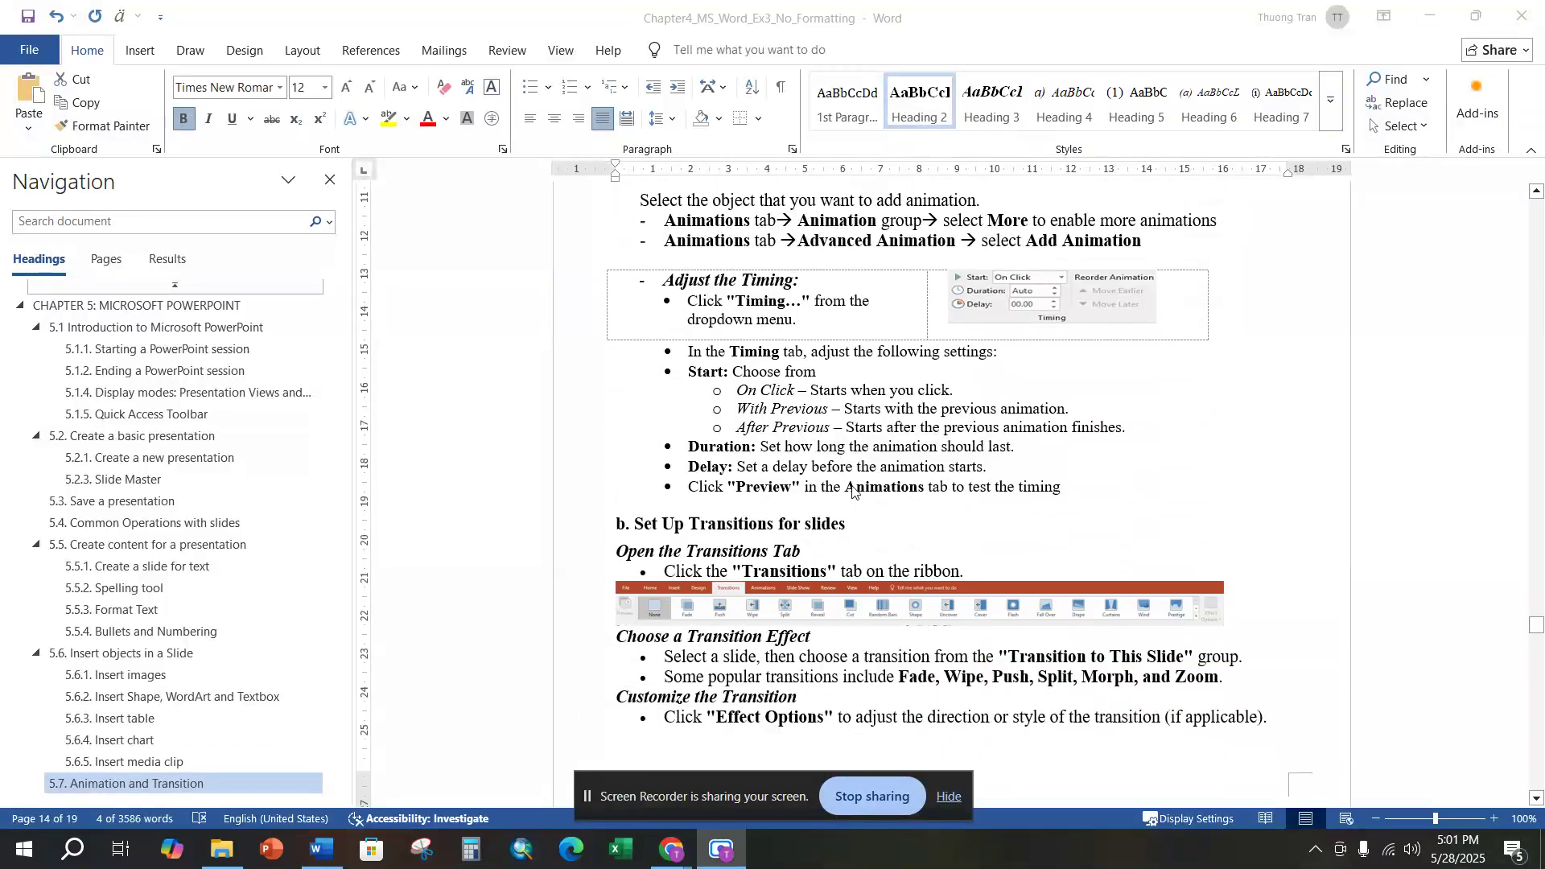
scroll(850, 492, down, 3)
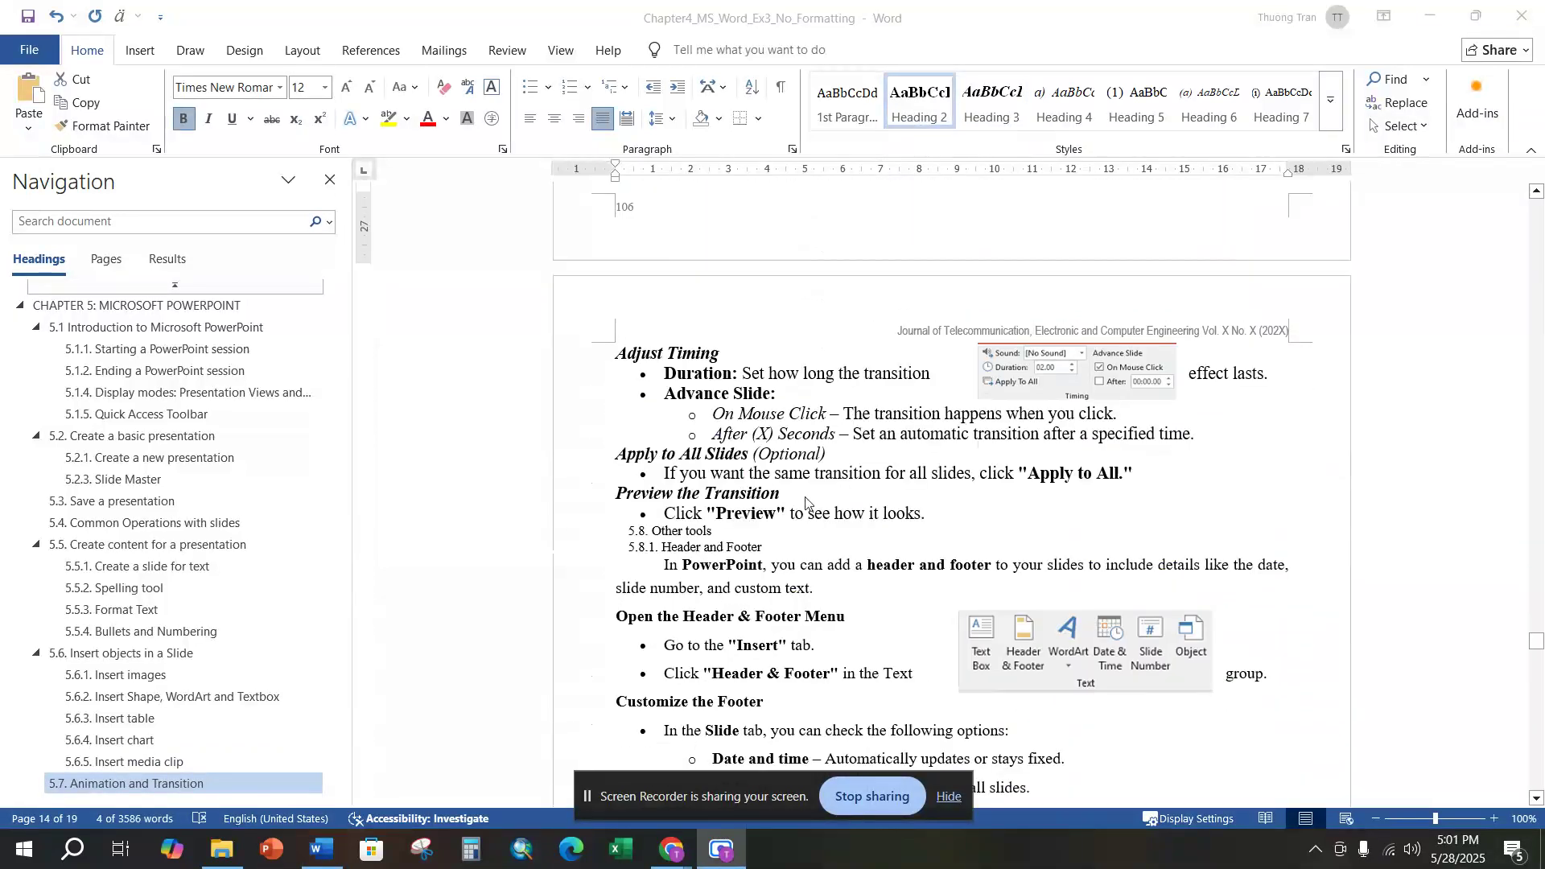
drag(728, 535, 628, 533)
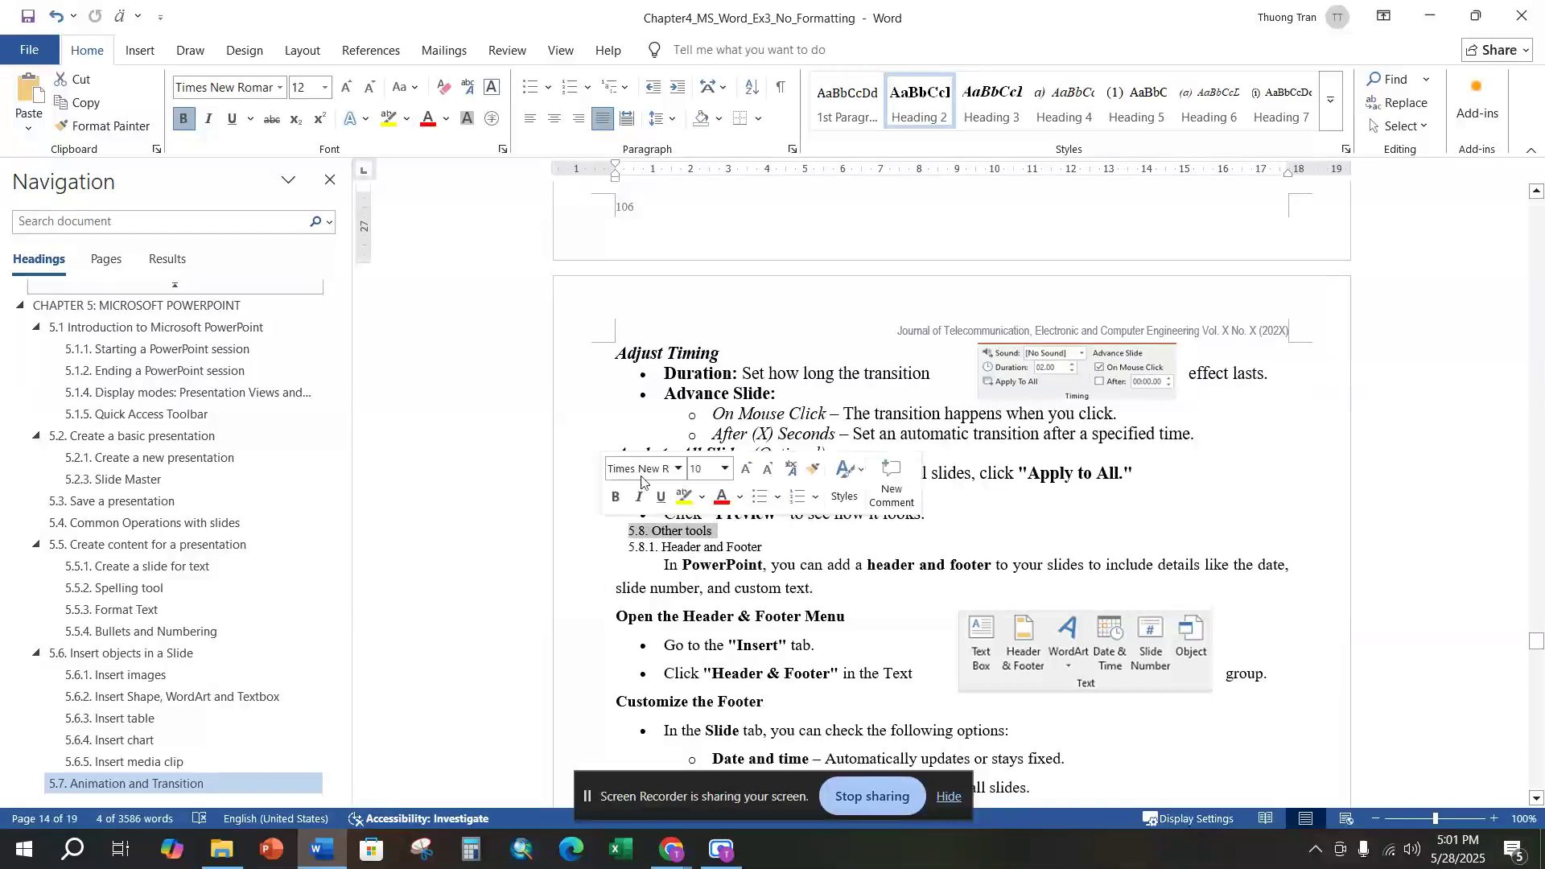
click(936, 109)
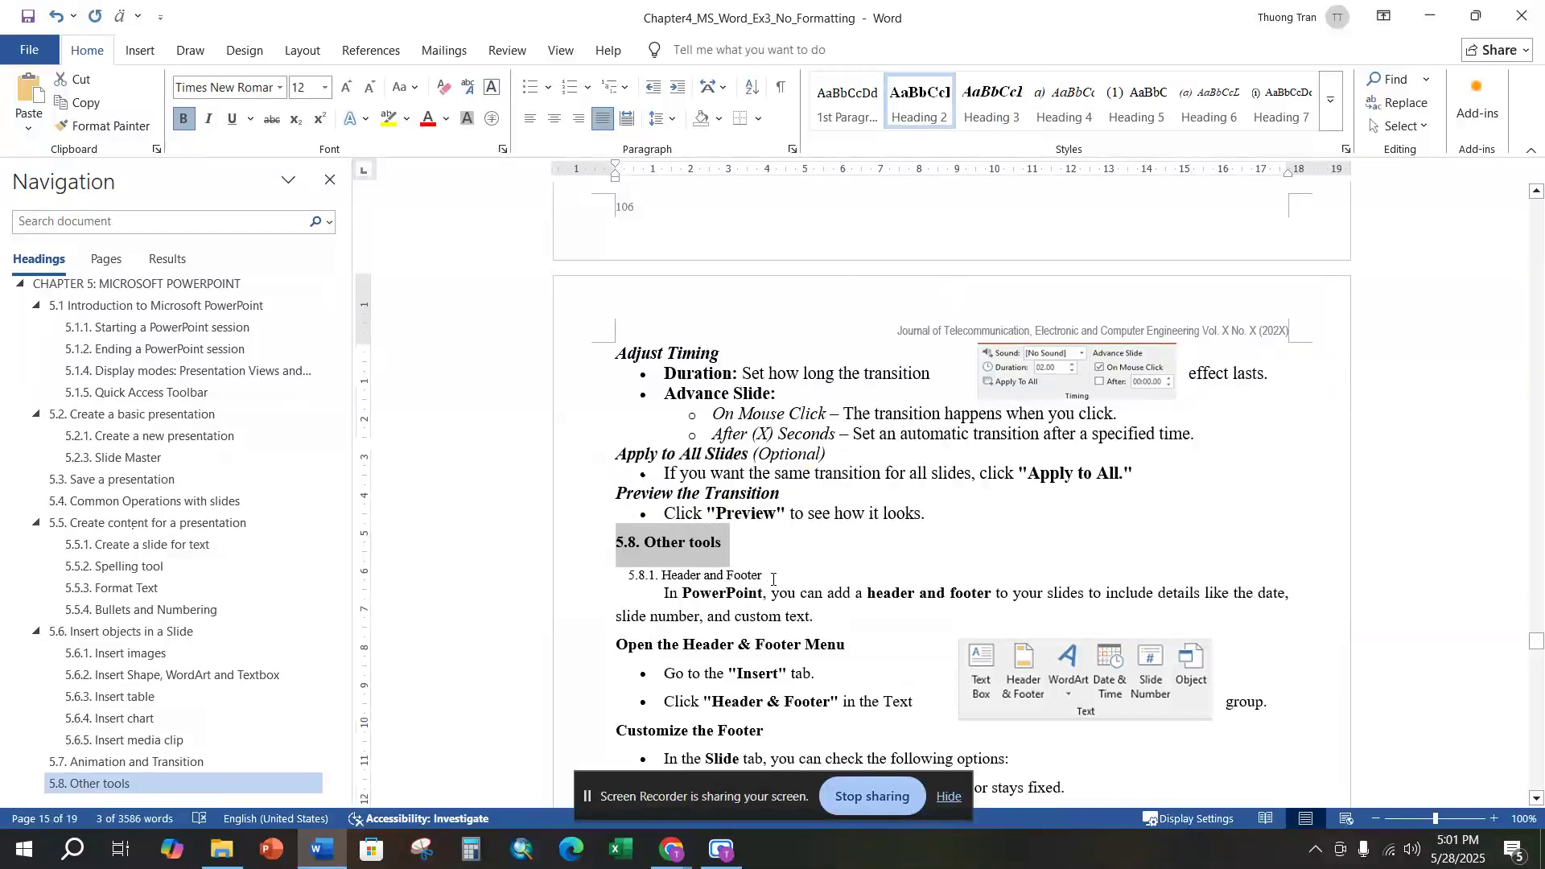
drag(773, 579, 626, 576)
click(1006, 109)
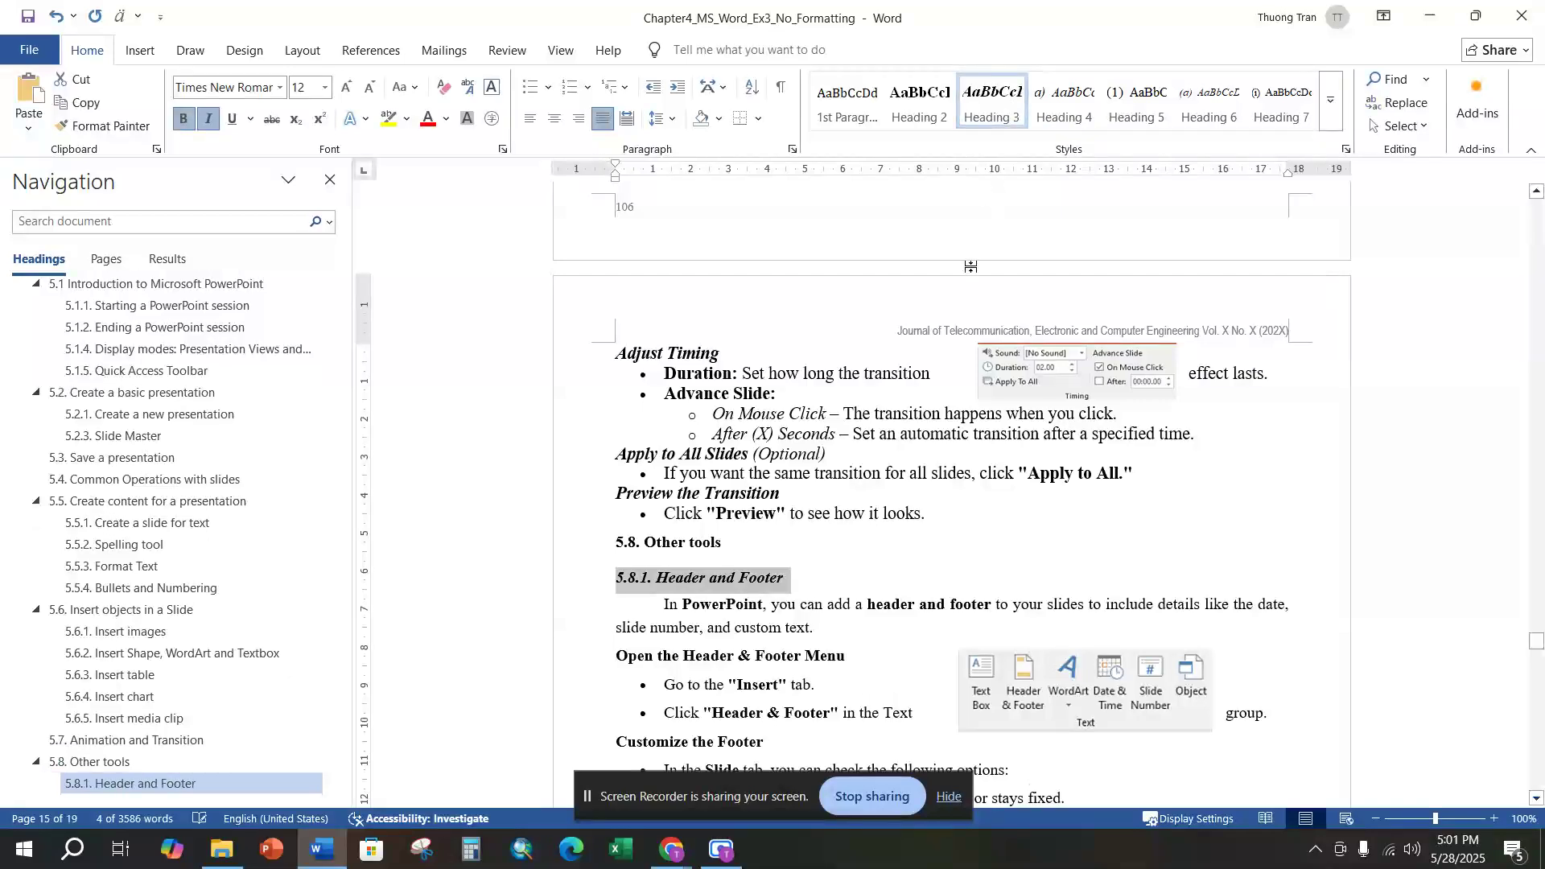
Apply the Heading 3 style to the "5.8.2. Slide show" line.
scroll(992, 344, down, 15)
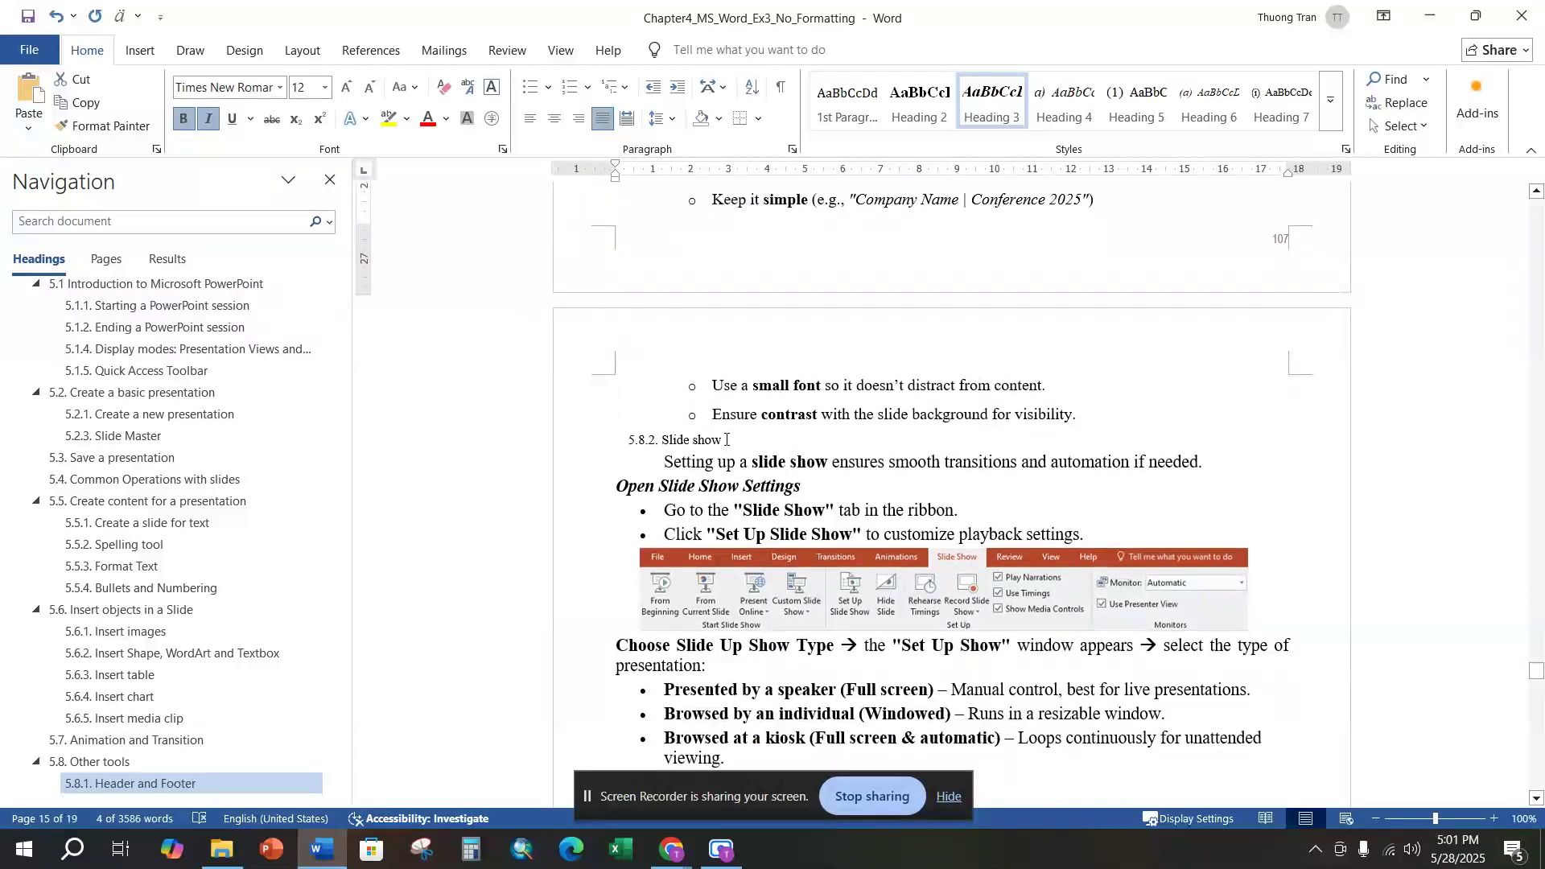
drag(726, 440, 628, 440)
click(991, 101)
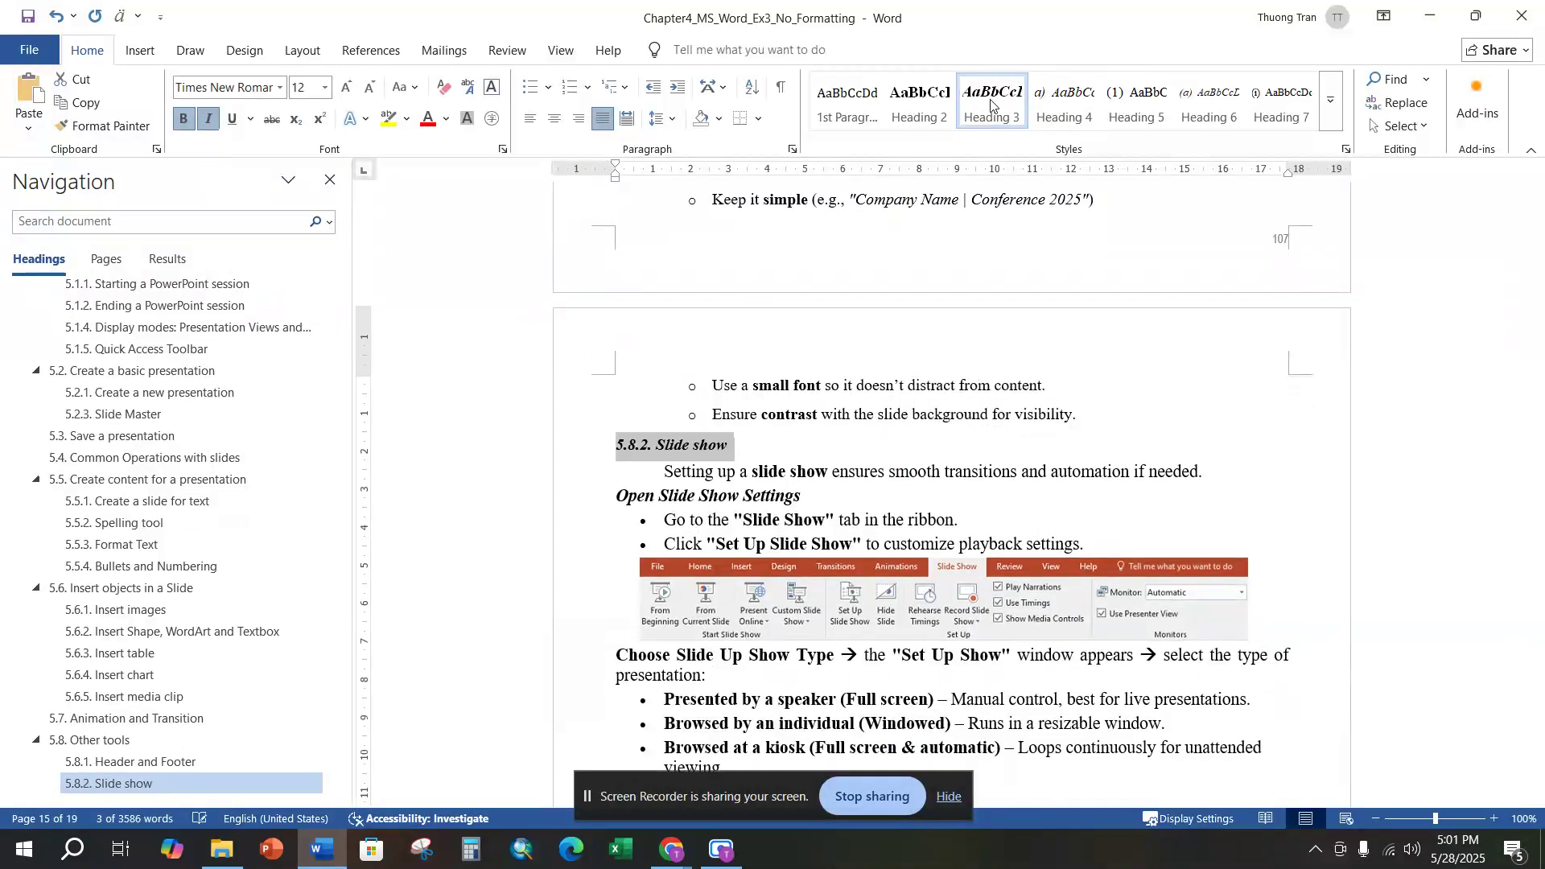
Find the "5.8.3. Print a presentation" line after the slide show section and apply the Heading 3 style to it.
scroll(991, 101, down, 9)
scroll(882, 515, down, 5)
scroll(883, 515, down, 15)
scroll(878, 502, down, 3)
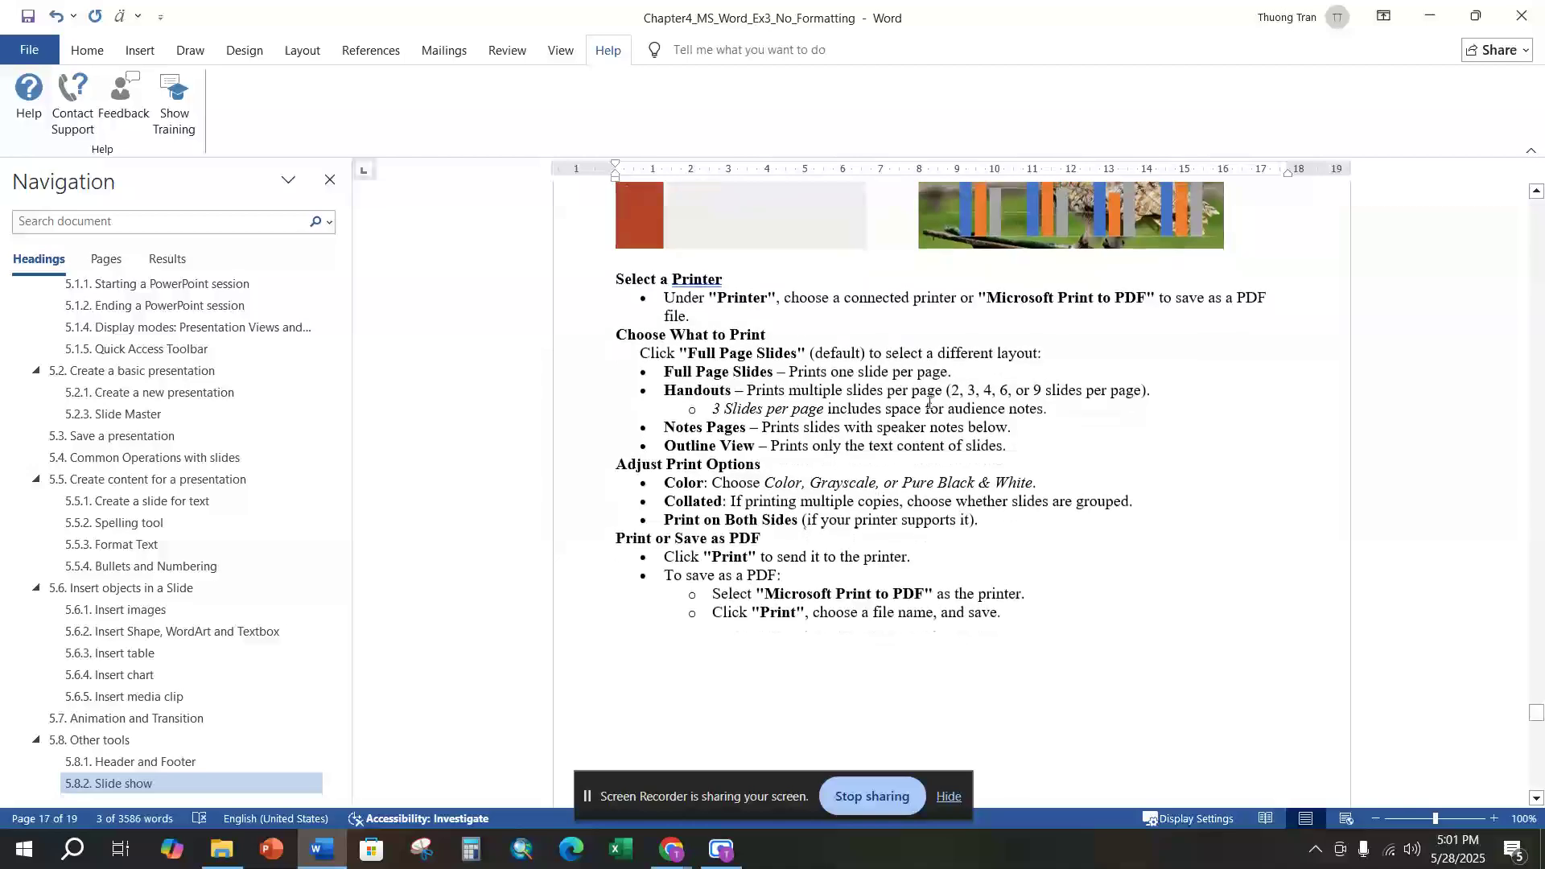
scroll(929, 402, down, 15)
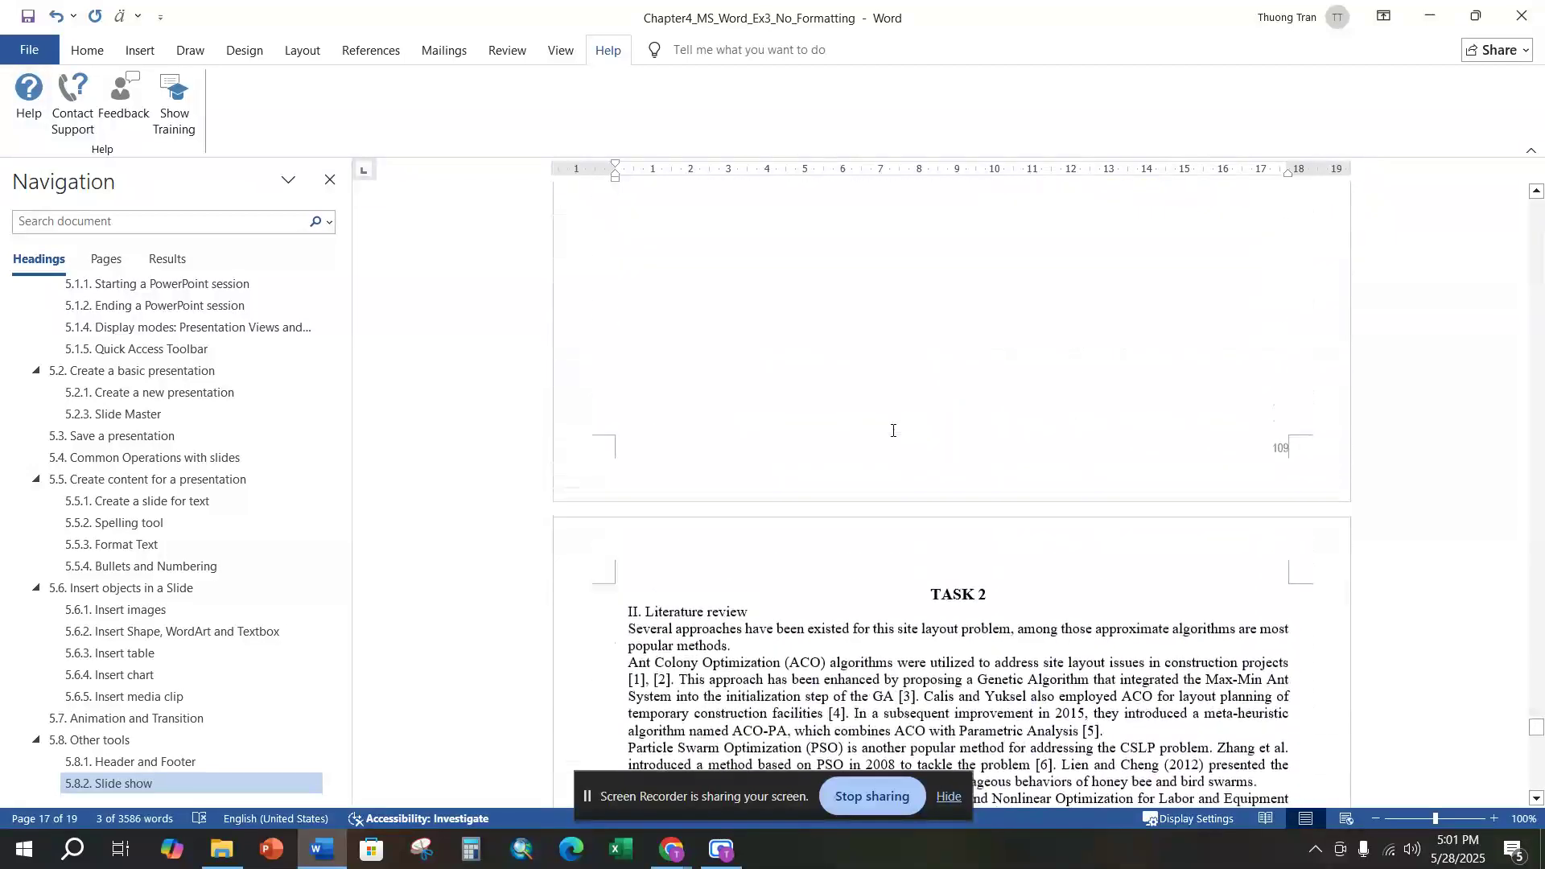
scroll(893, 430, up, 12)
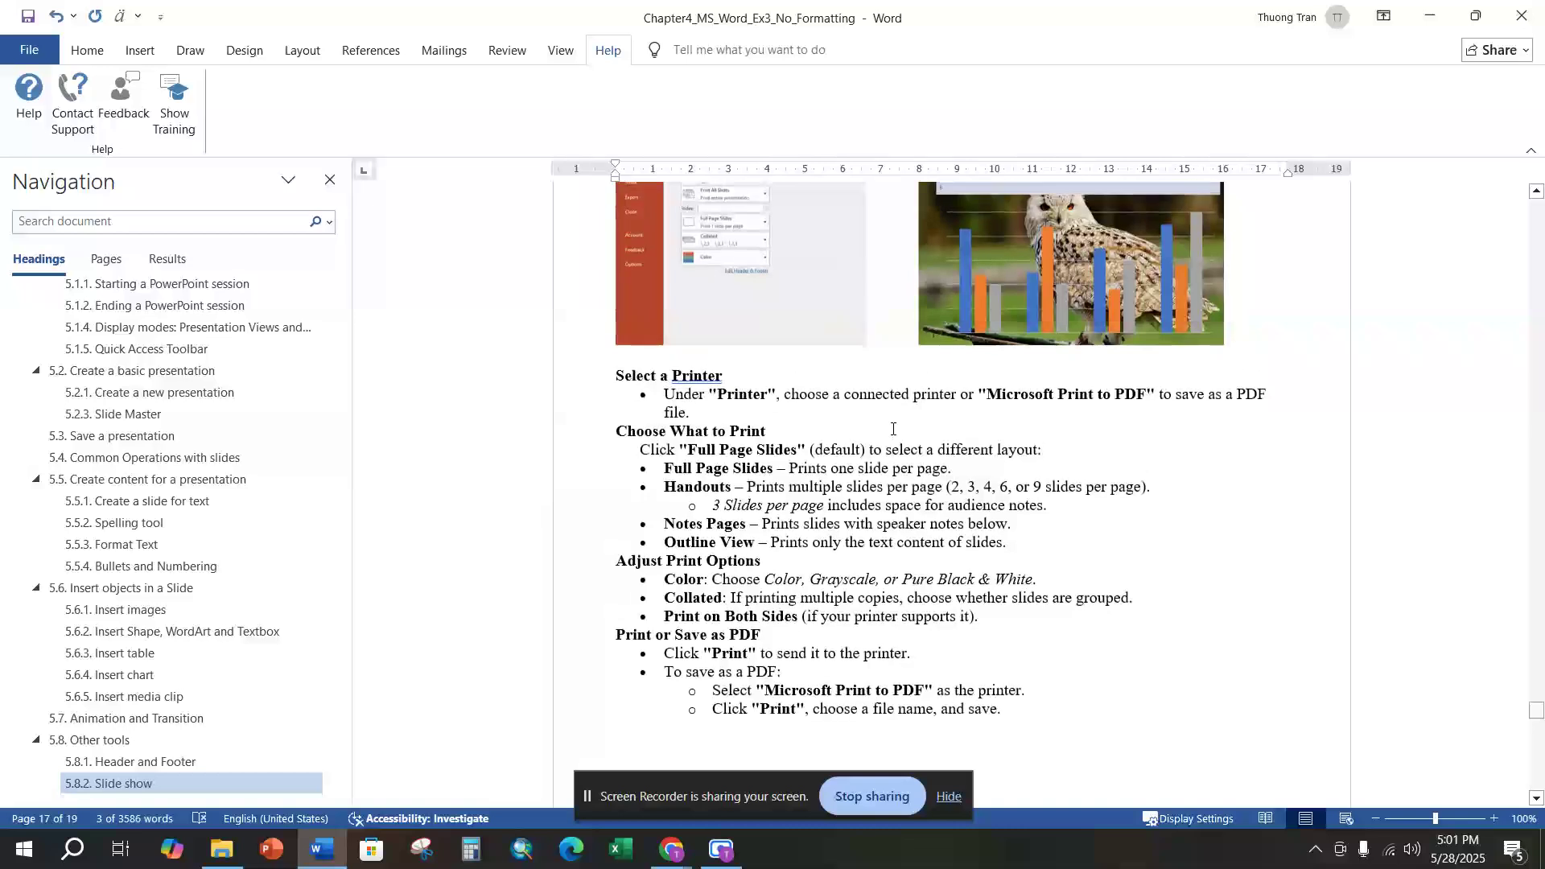
scroll(892, 429, up, 14)
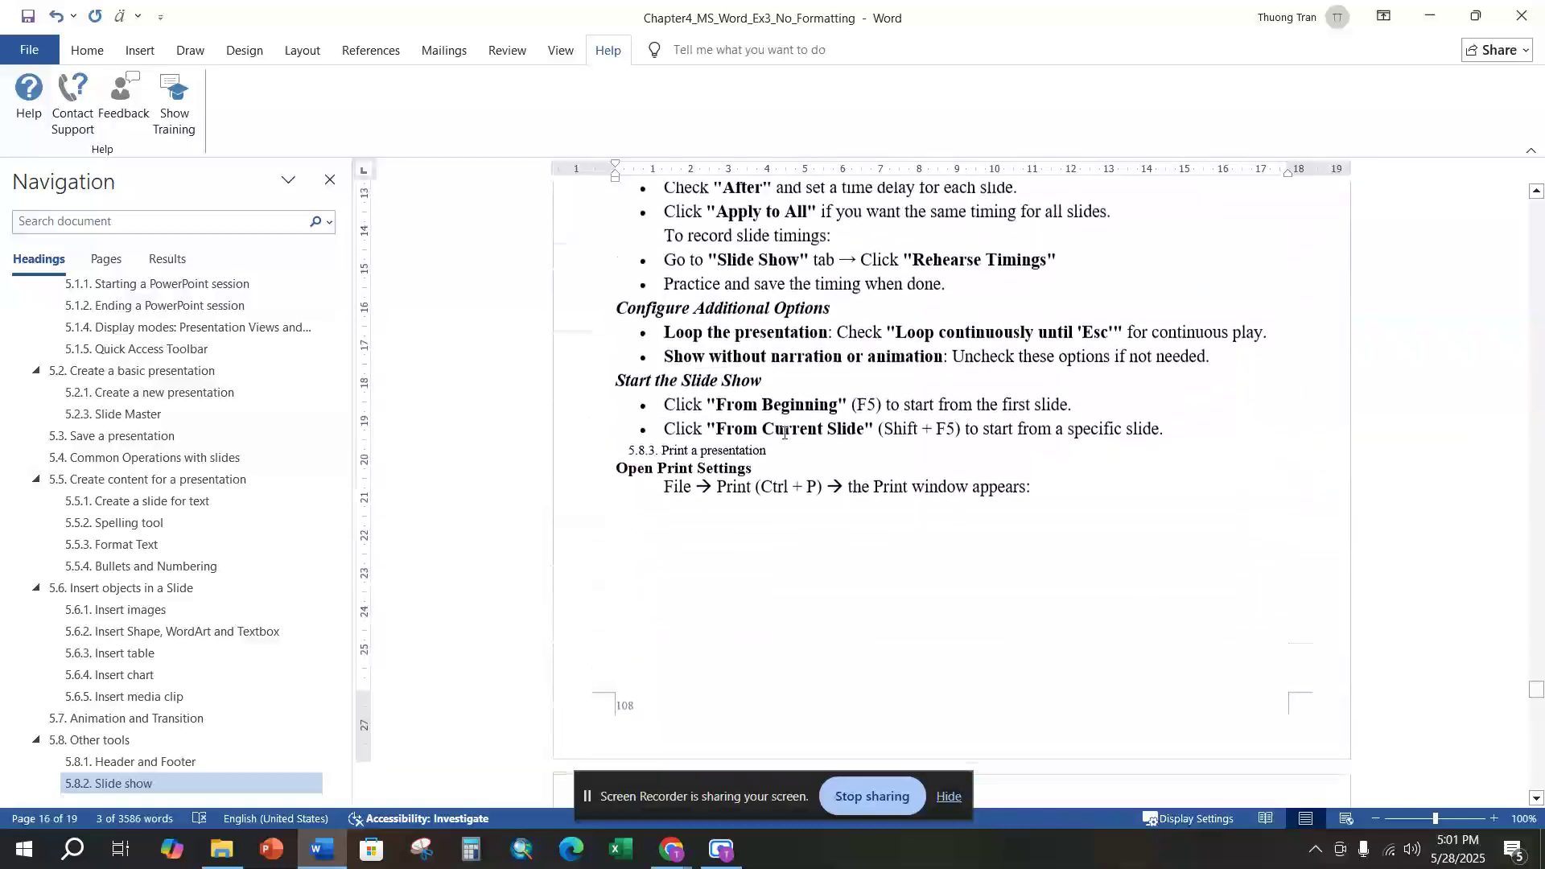
drag(774, 444, 628, 450)
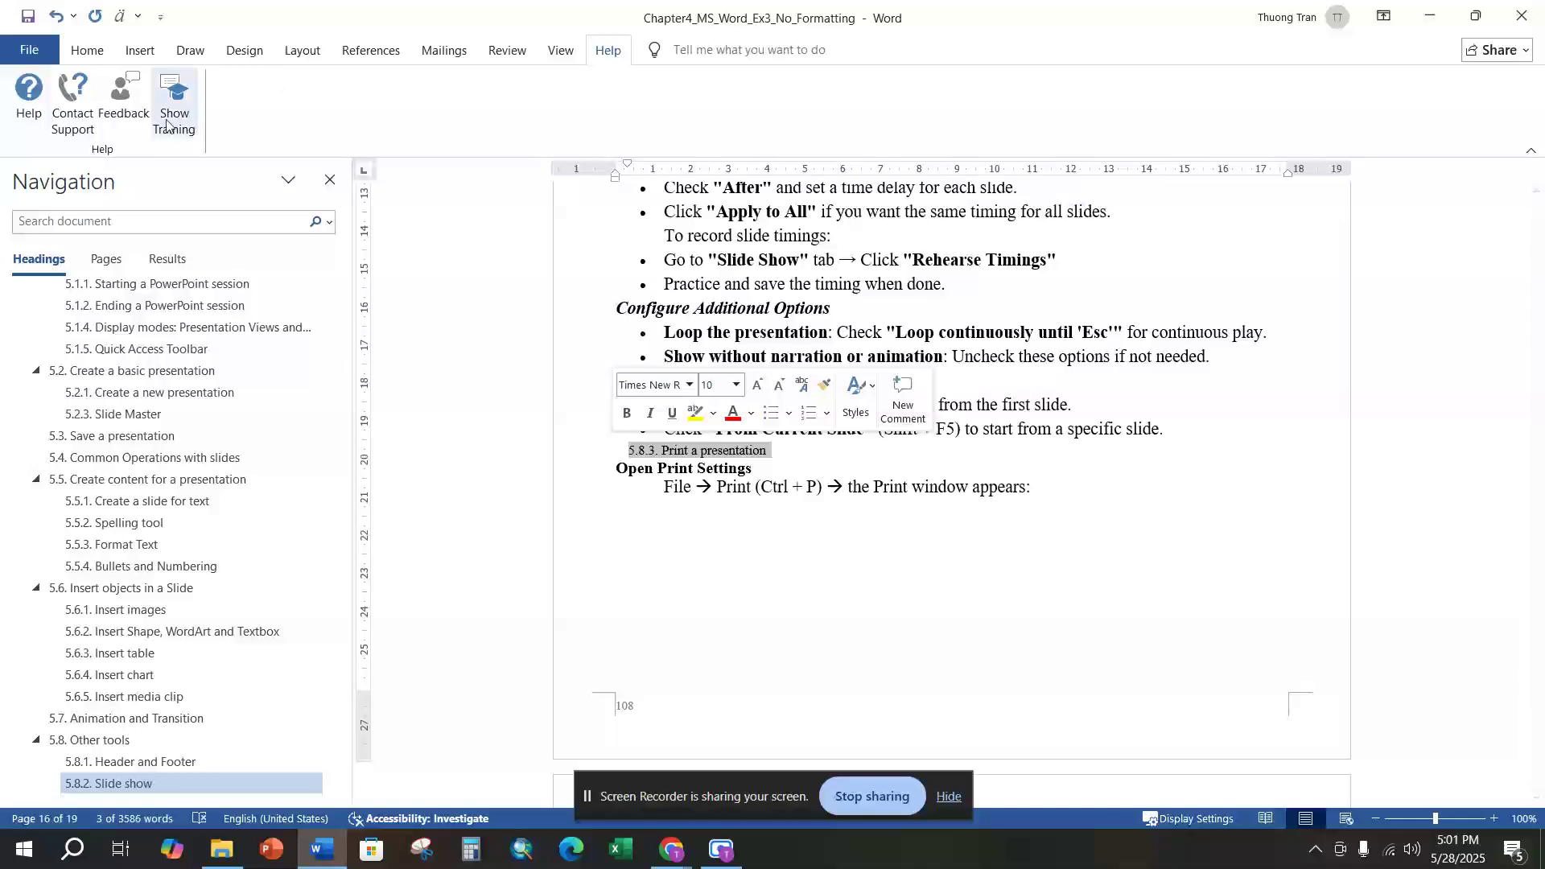
click(92, 51)
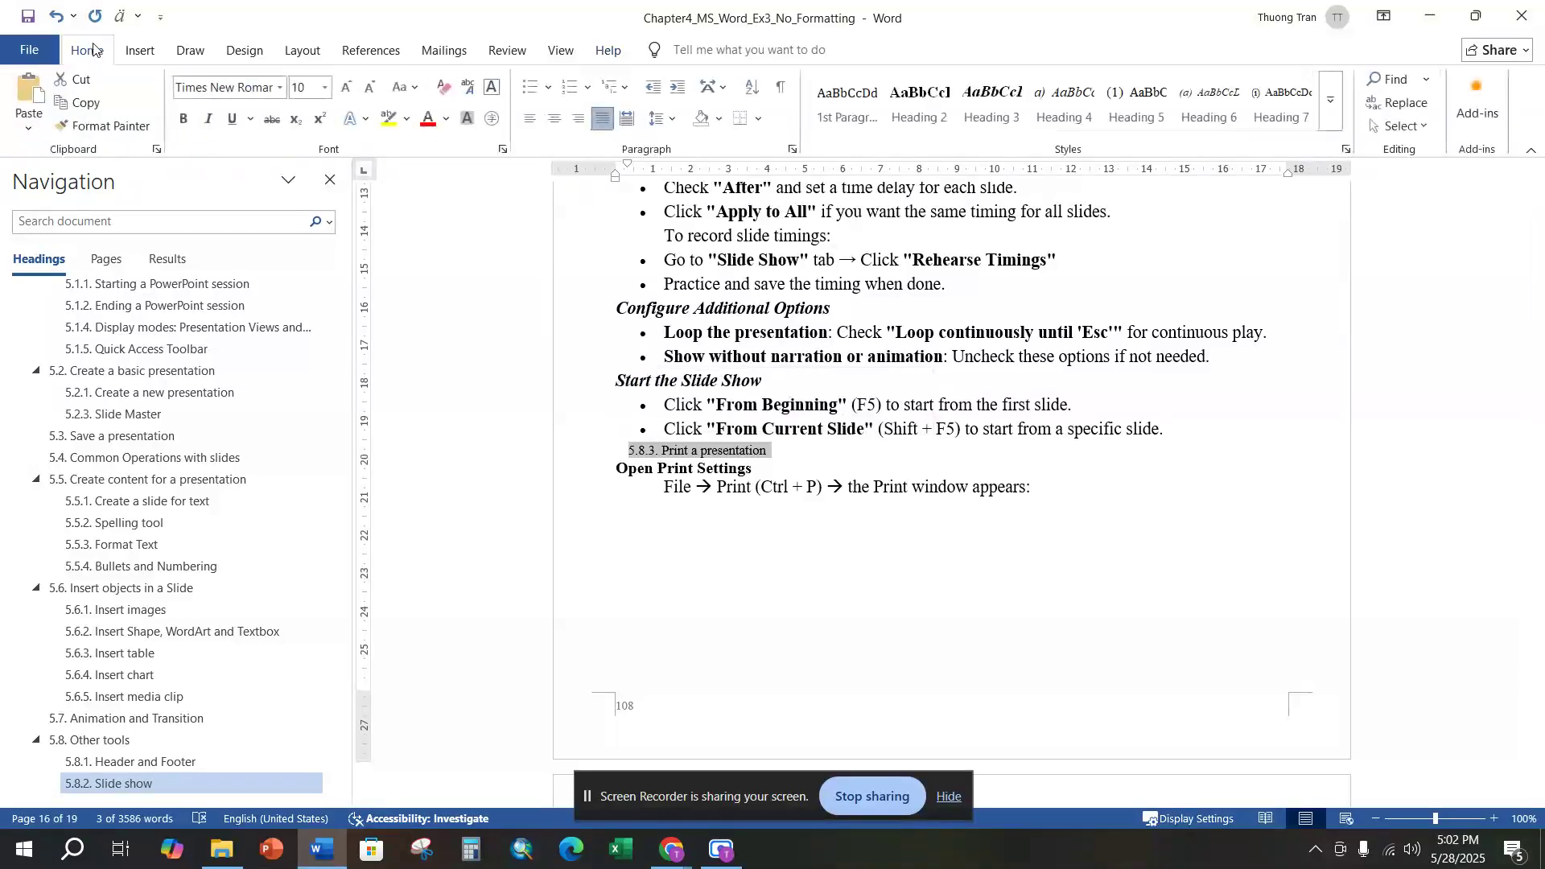
click(991, 98)
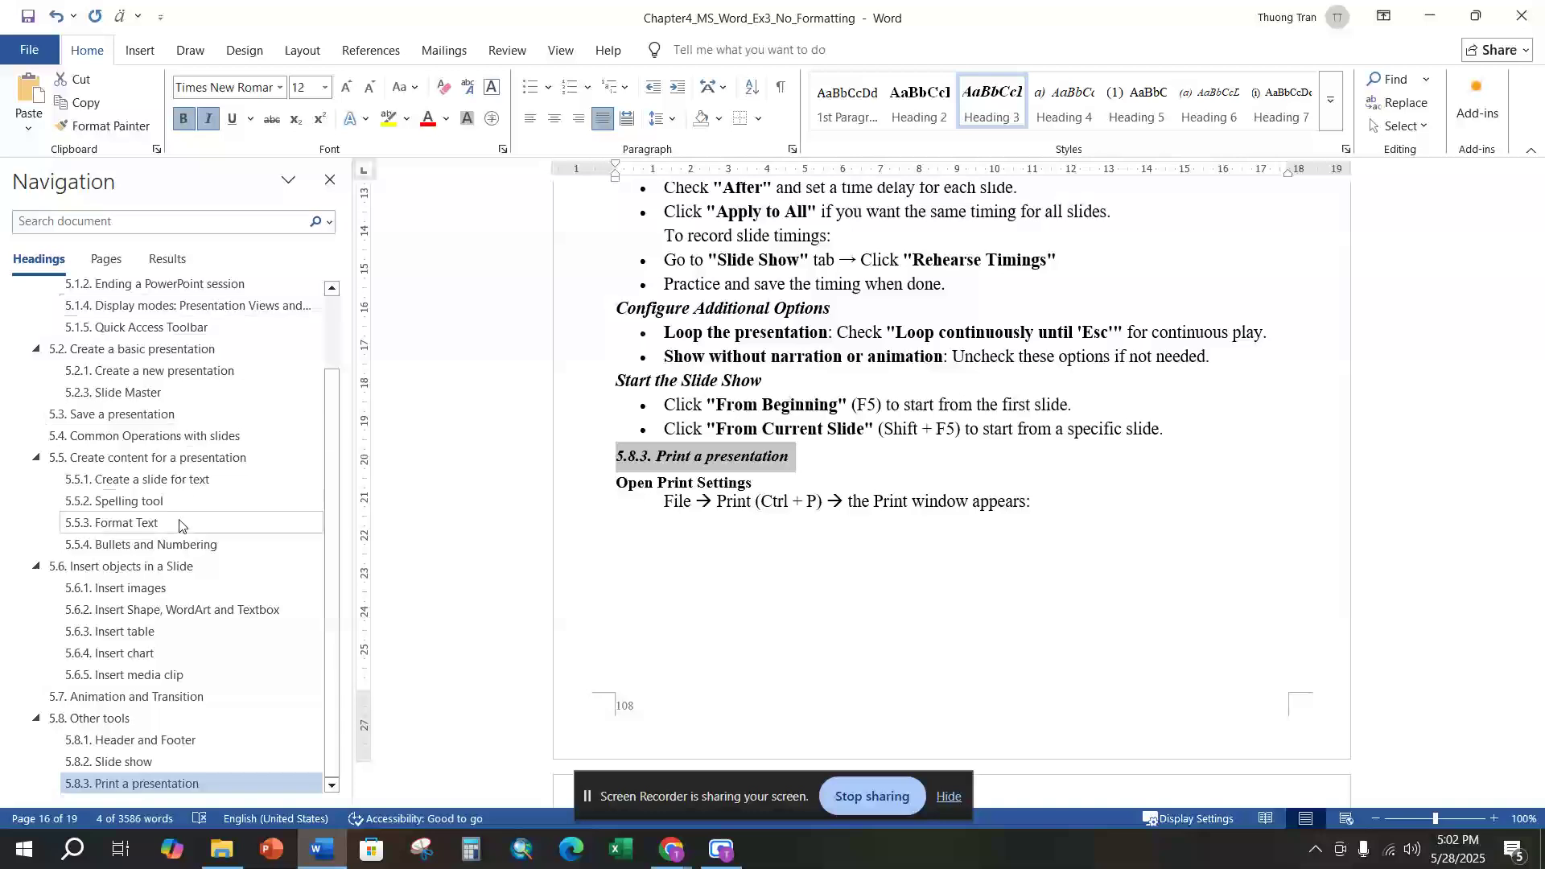
Insert an Automatic Table 2 table of contents between the "TASK 1: CREATE TABLE OF CONTENT" title and the chapter heading.
scroll(179, 527, up, 2)
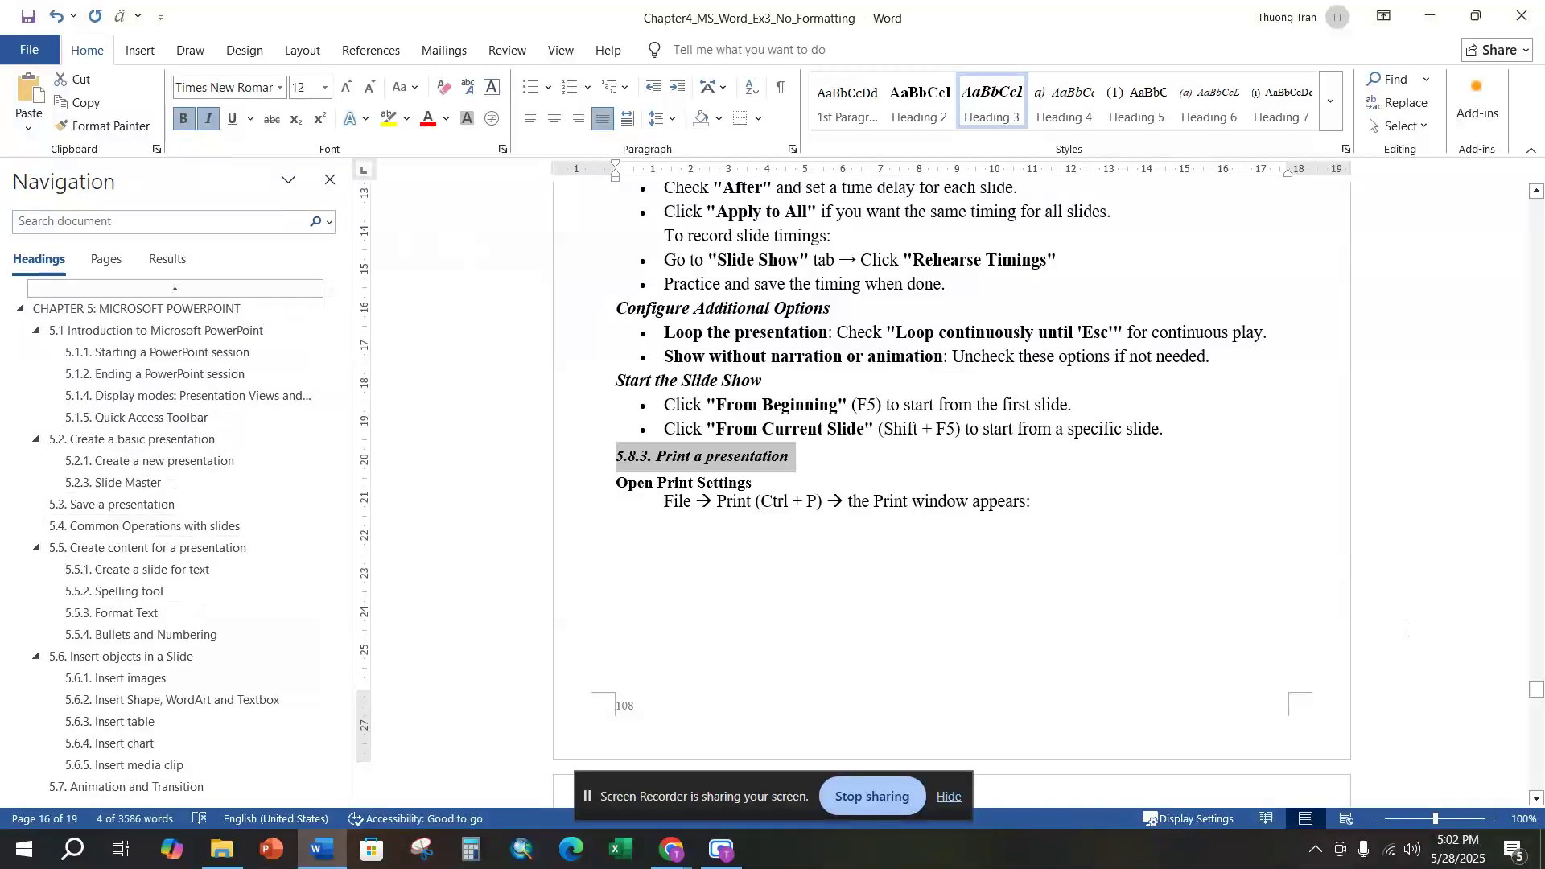
drag(1539, 690, 1517, 200)
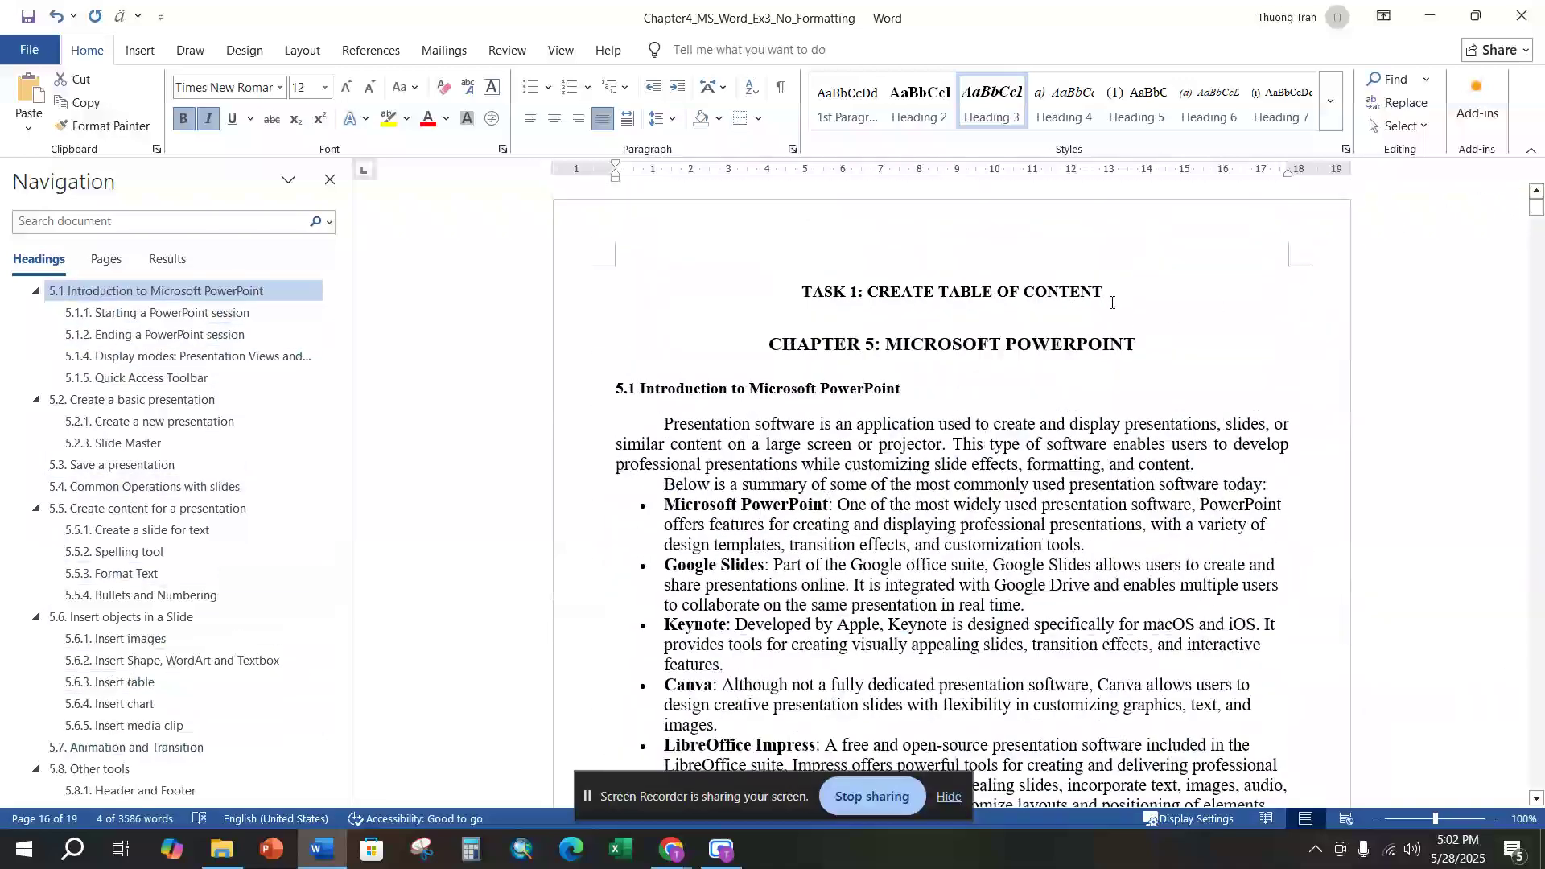
click(1111, 302)
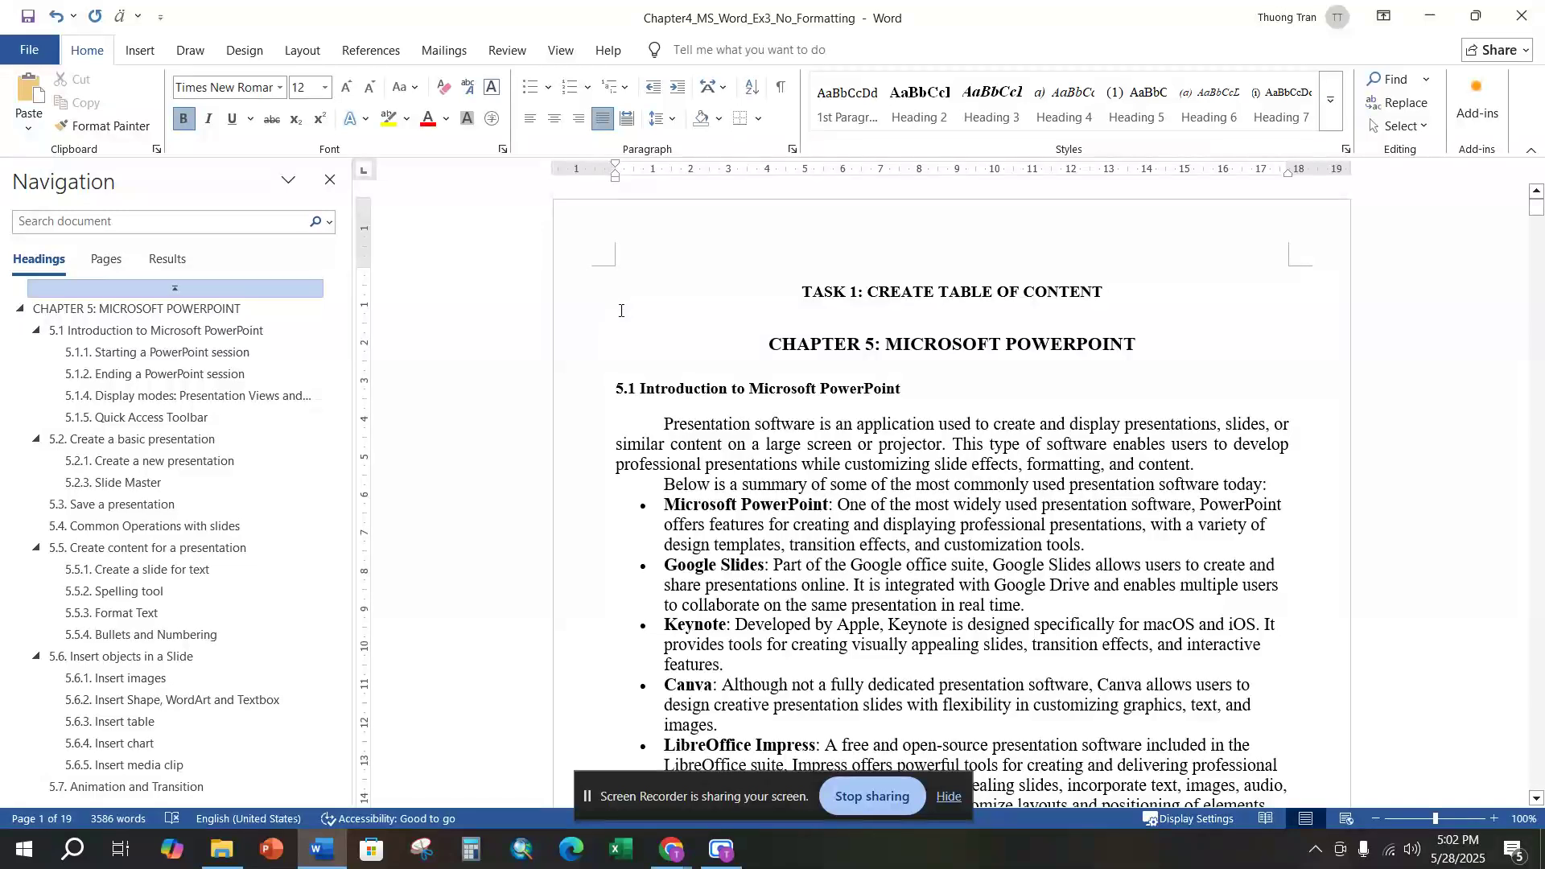
click(383, 54)
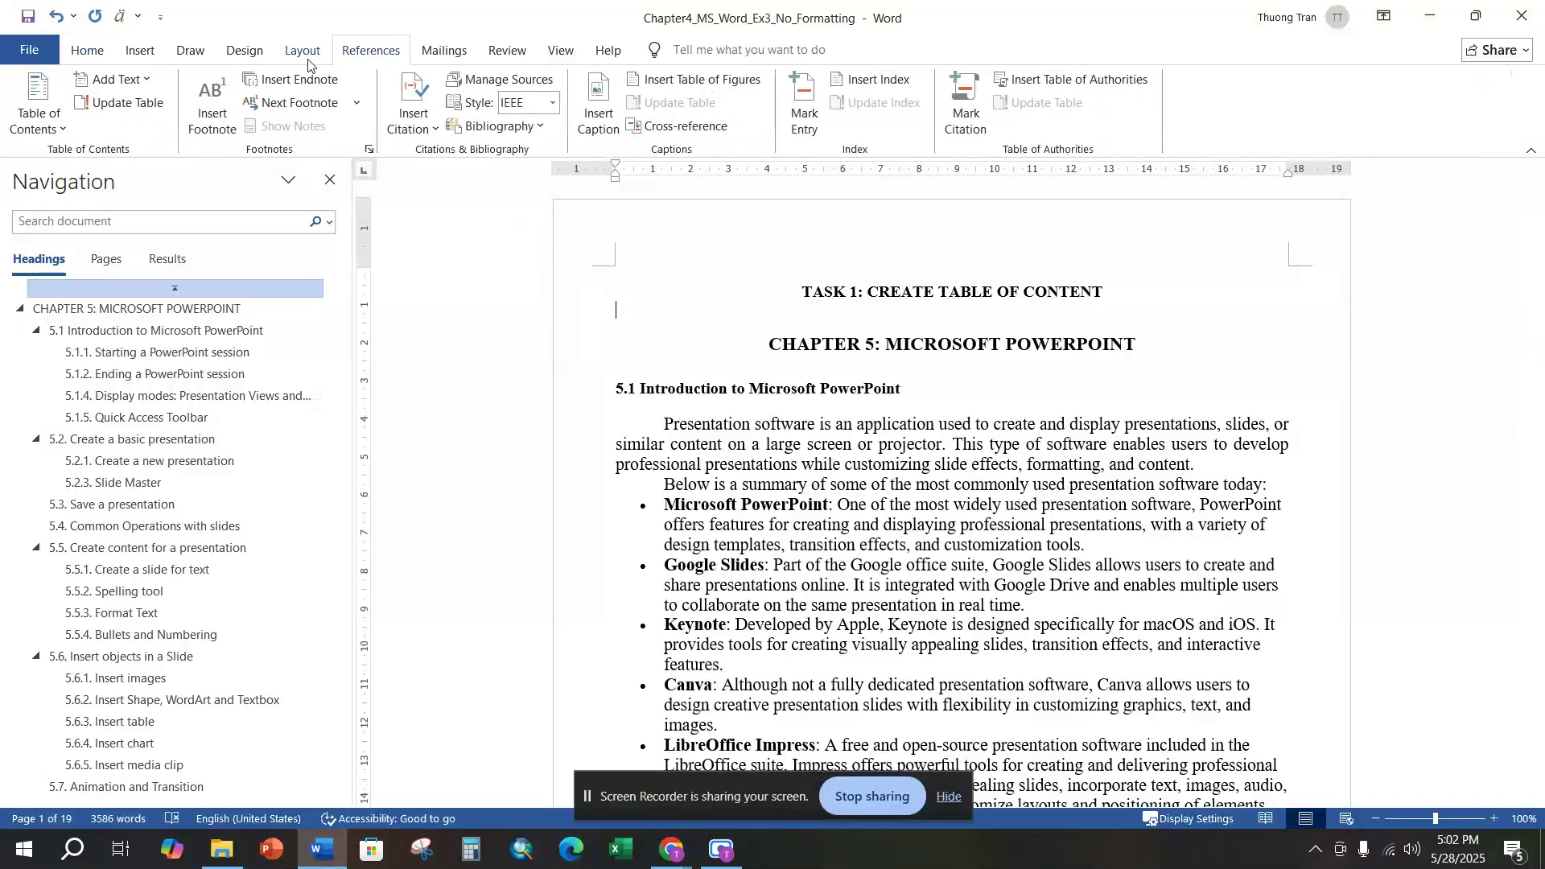
click(59, 131)
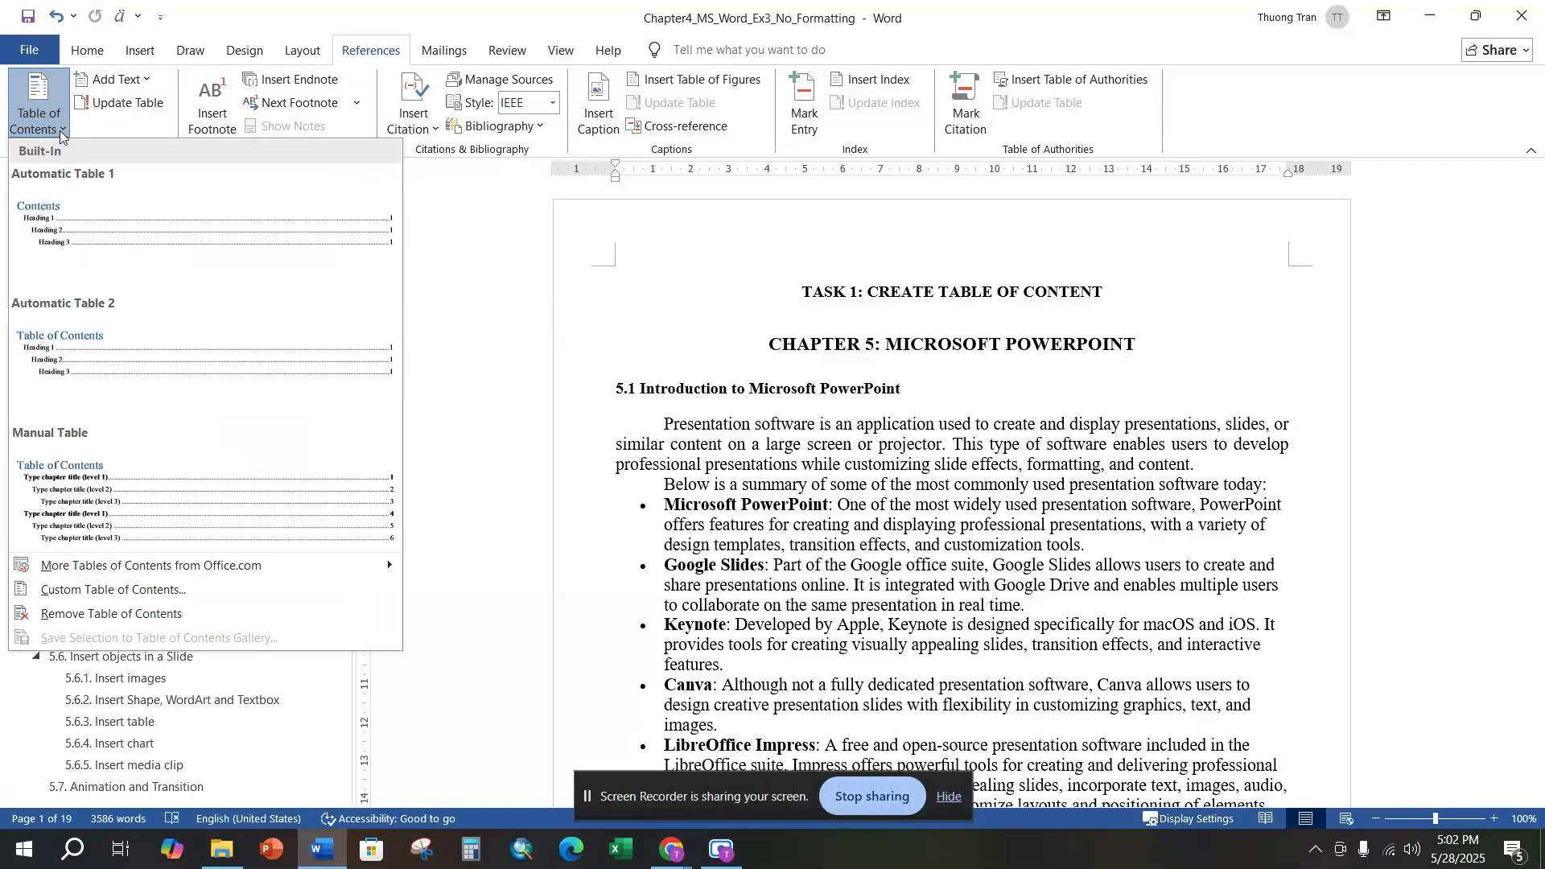
click(110, 372)
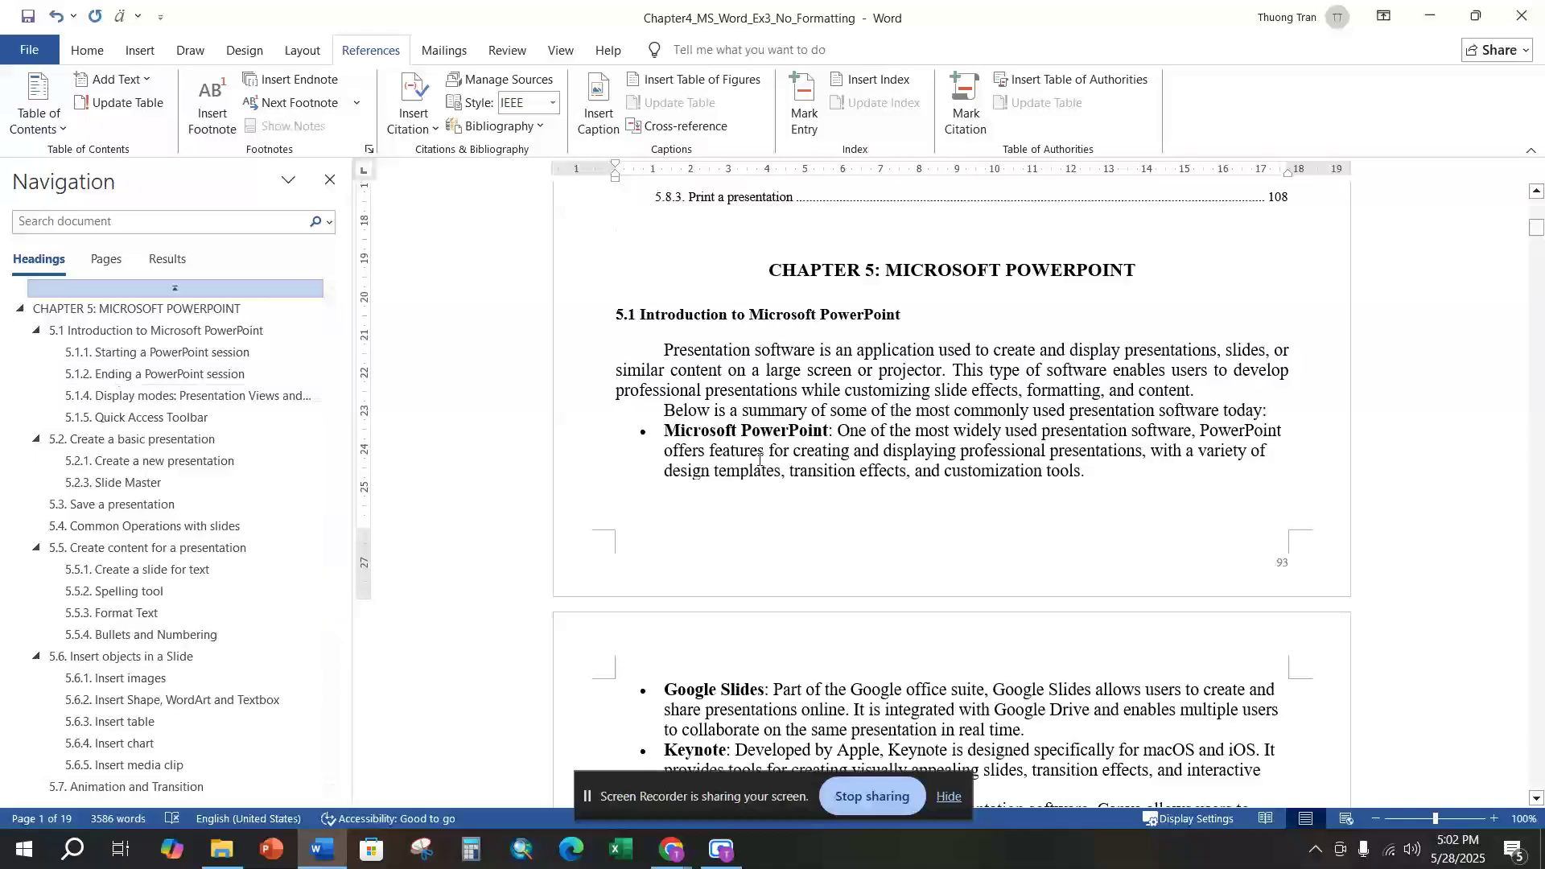
Review the inserted table of contents, checking its heading entries, levels and page numbers from Chapter 5 through section 5.8.3.
scroll(759, 459, up, 13)
scroll(787, 466, down, 4)
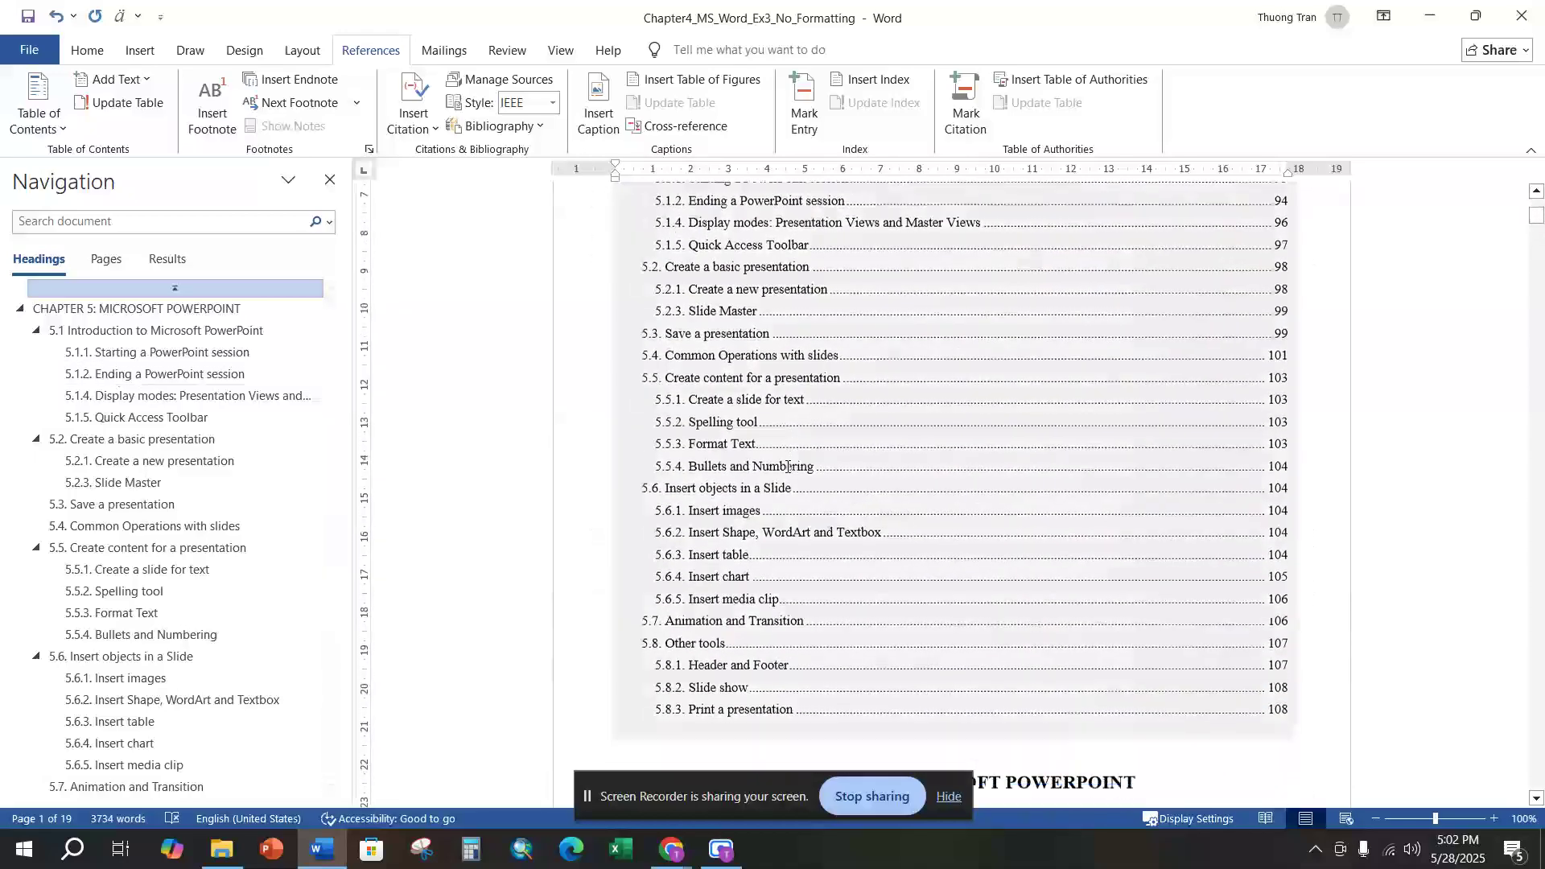
scroll(787, 466, down, 3)
scroll(787, 467, up, 7)
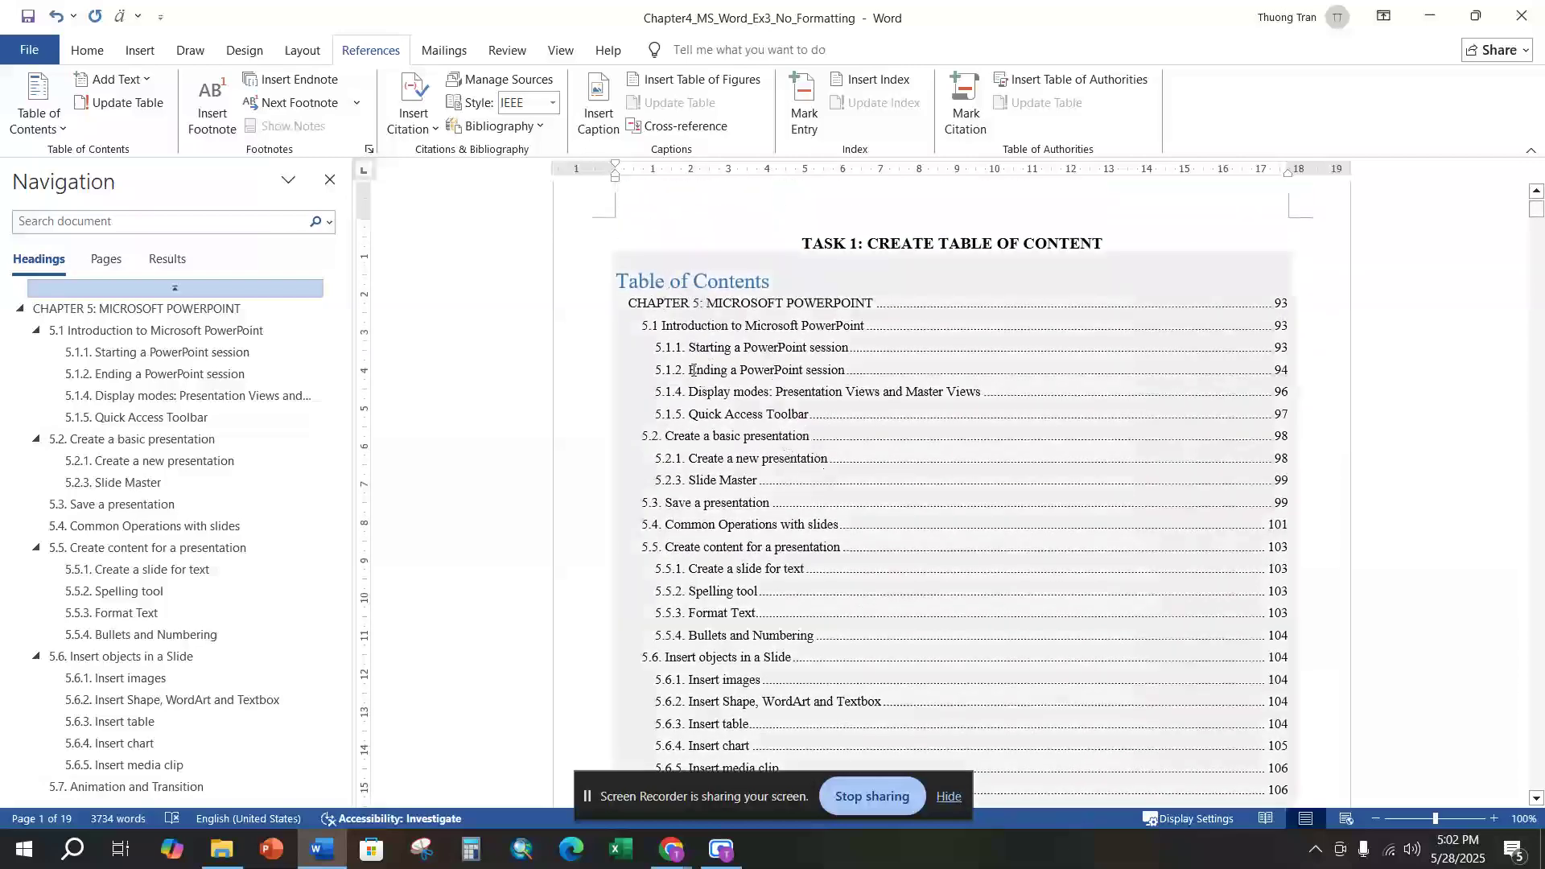
scroll(692, 370, down, 10)
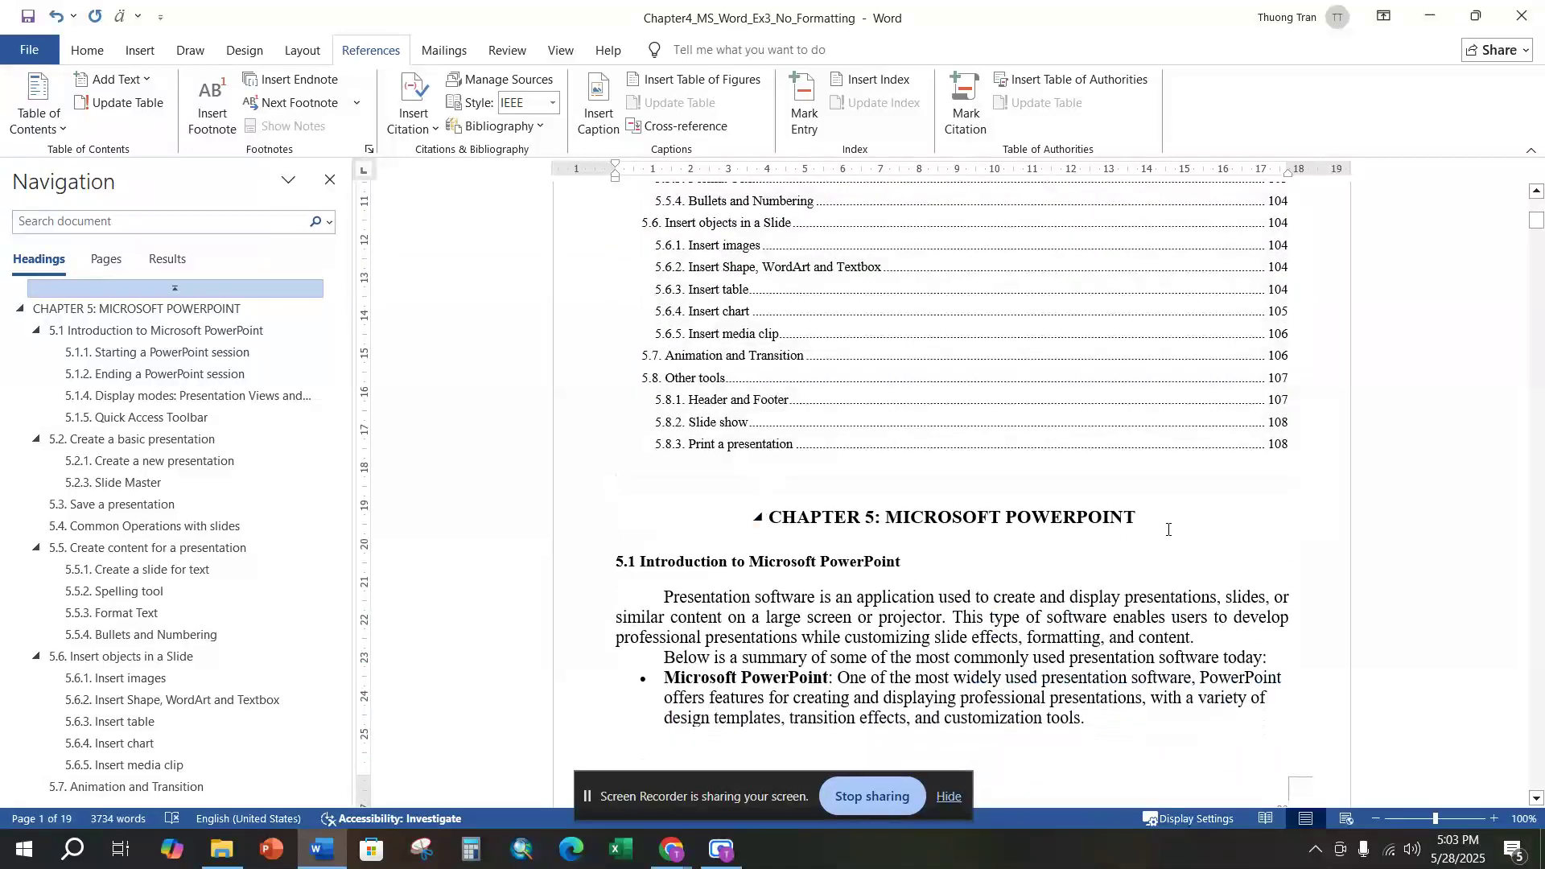
scroll(1167, 524, up, 10)
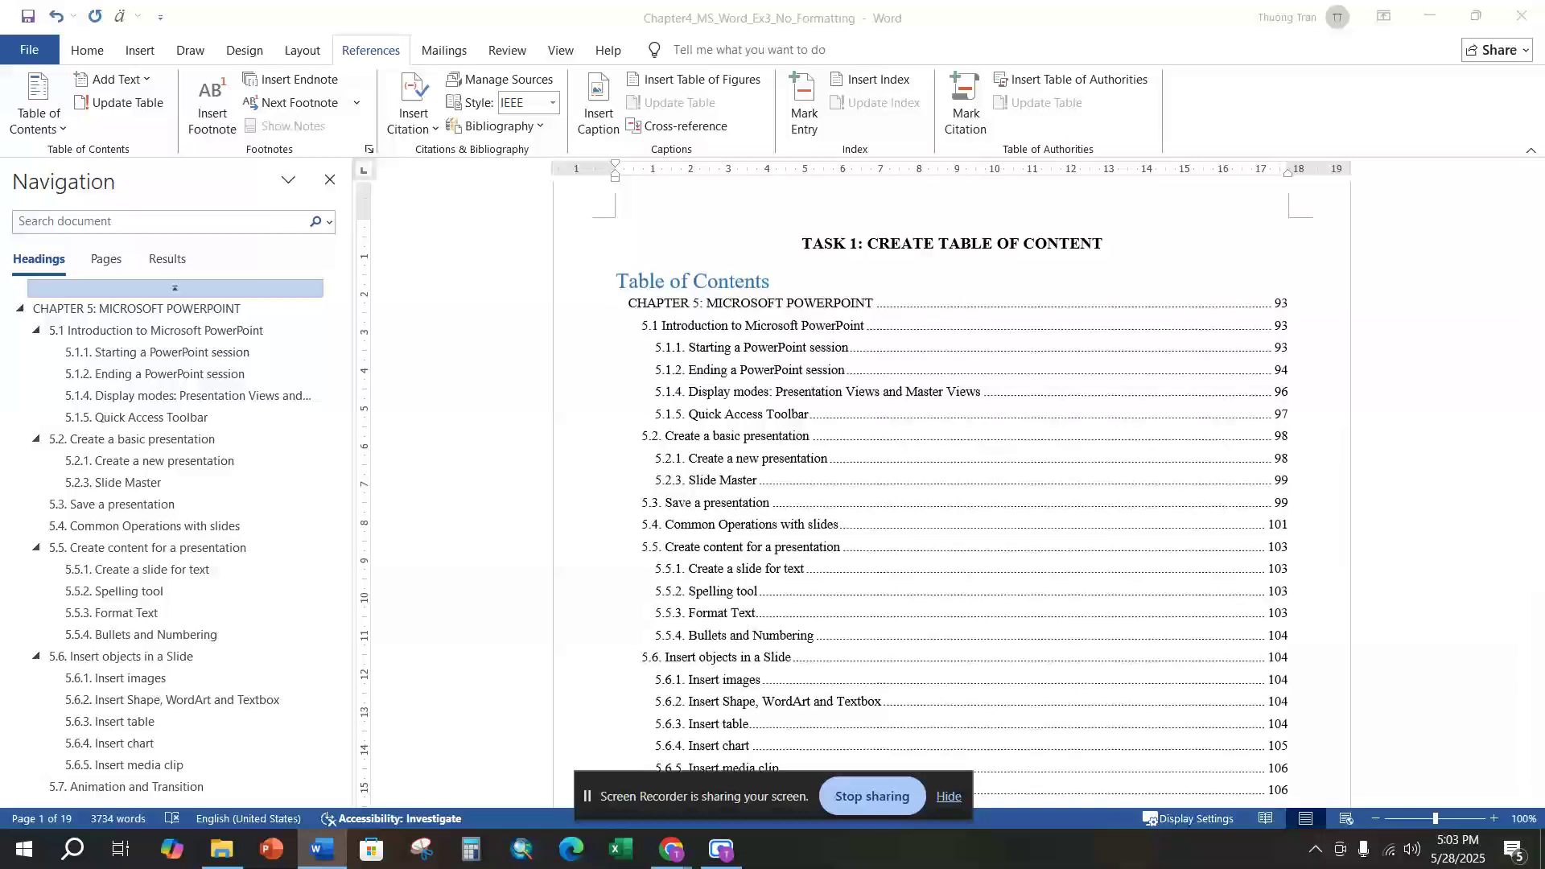
scroll(1115, 689, down, 1)
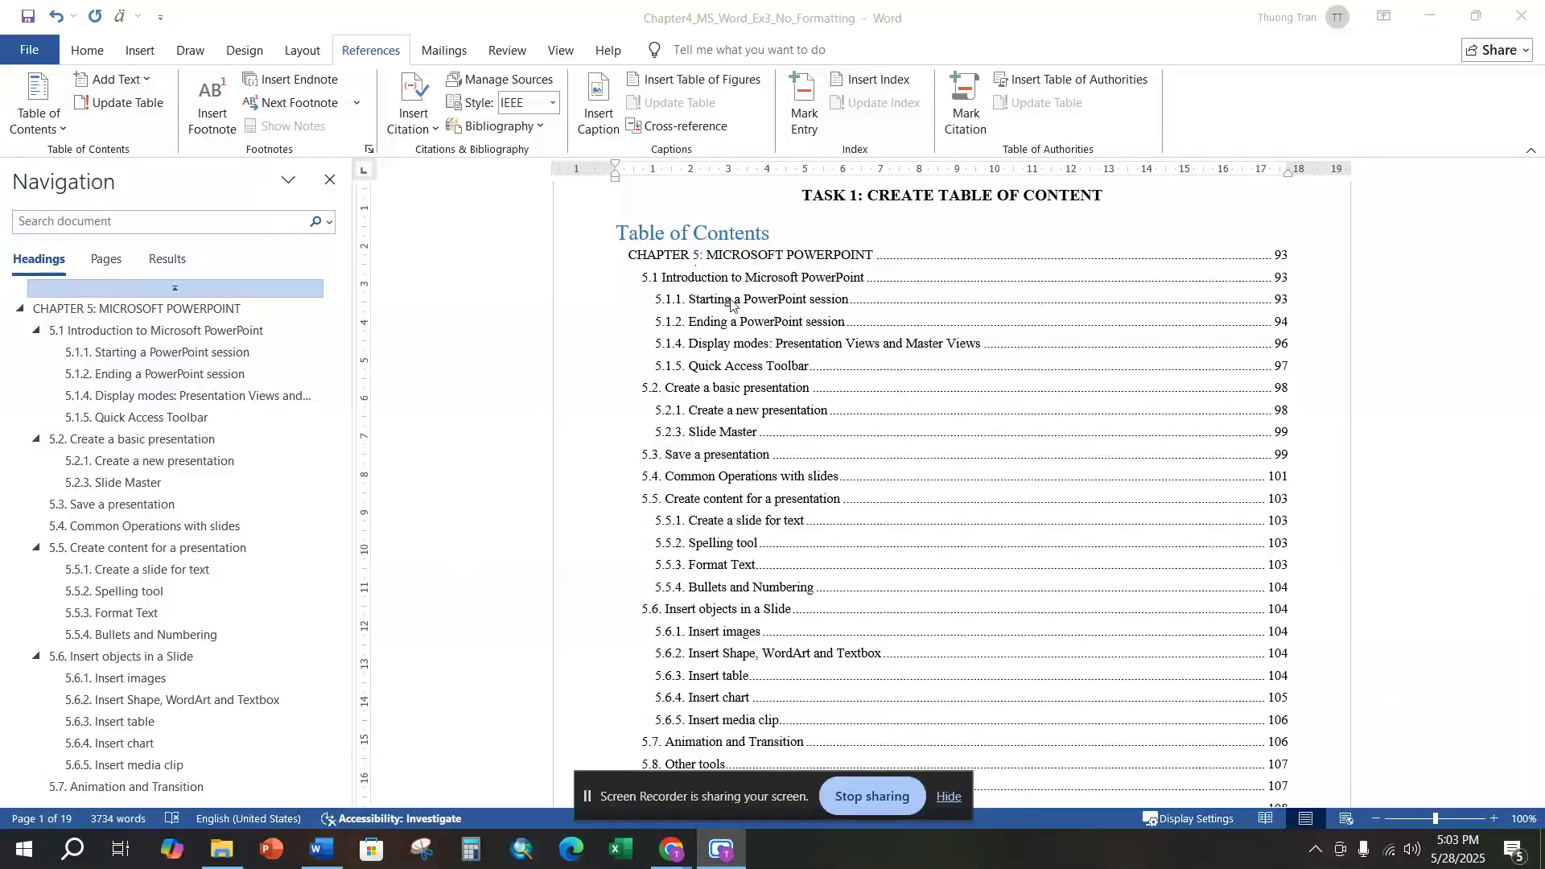
scroll(707, 284, down, 6)
scroll(793, 371, up, 6)
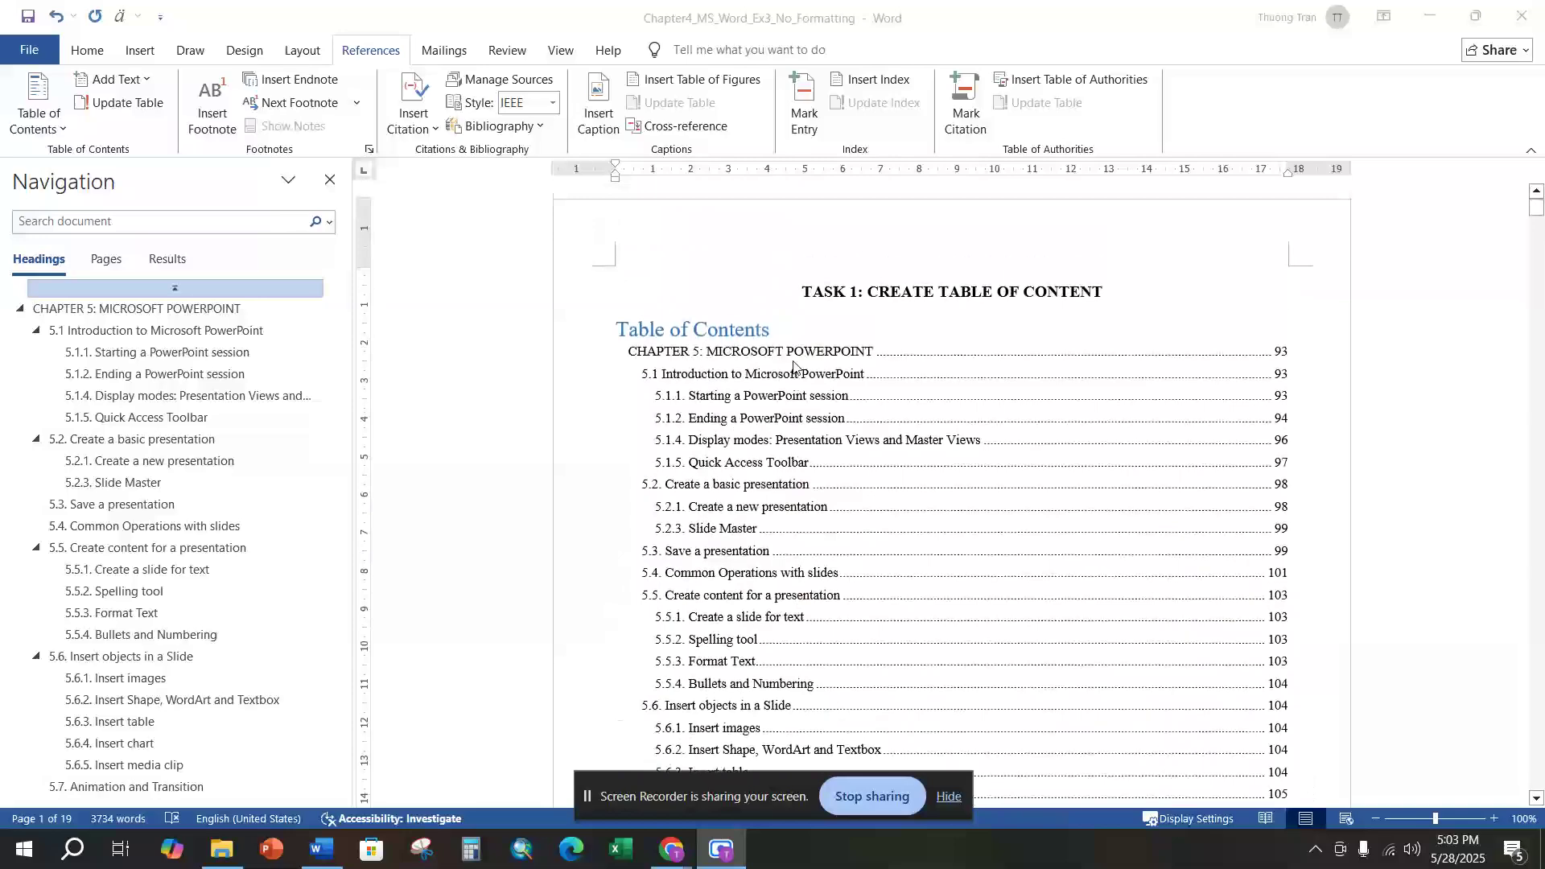
scroll(792, 366, down, 10)
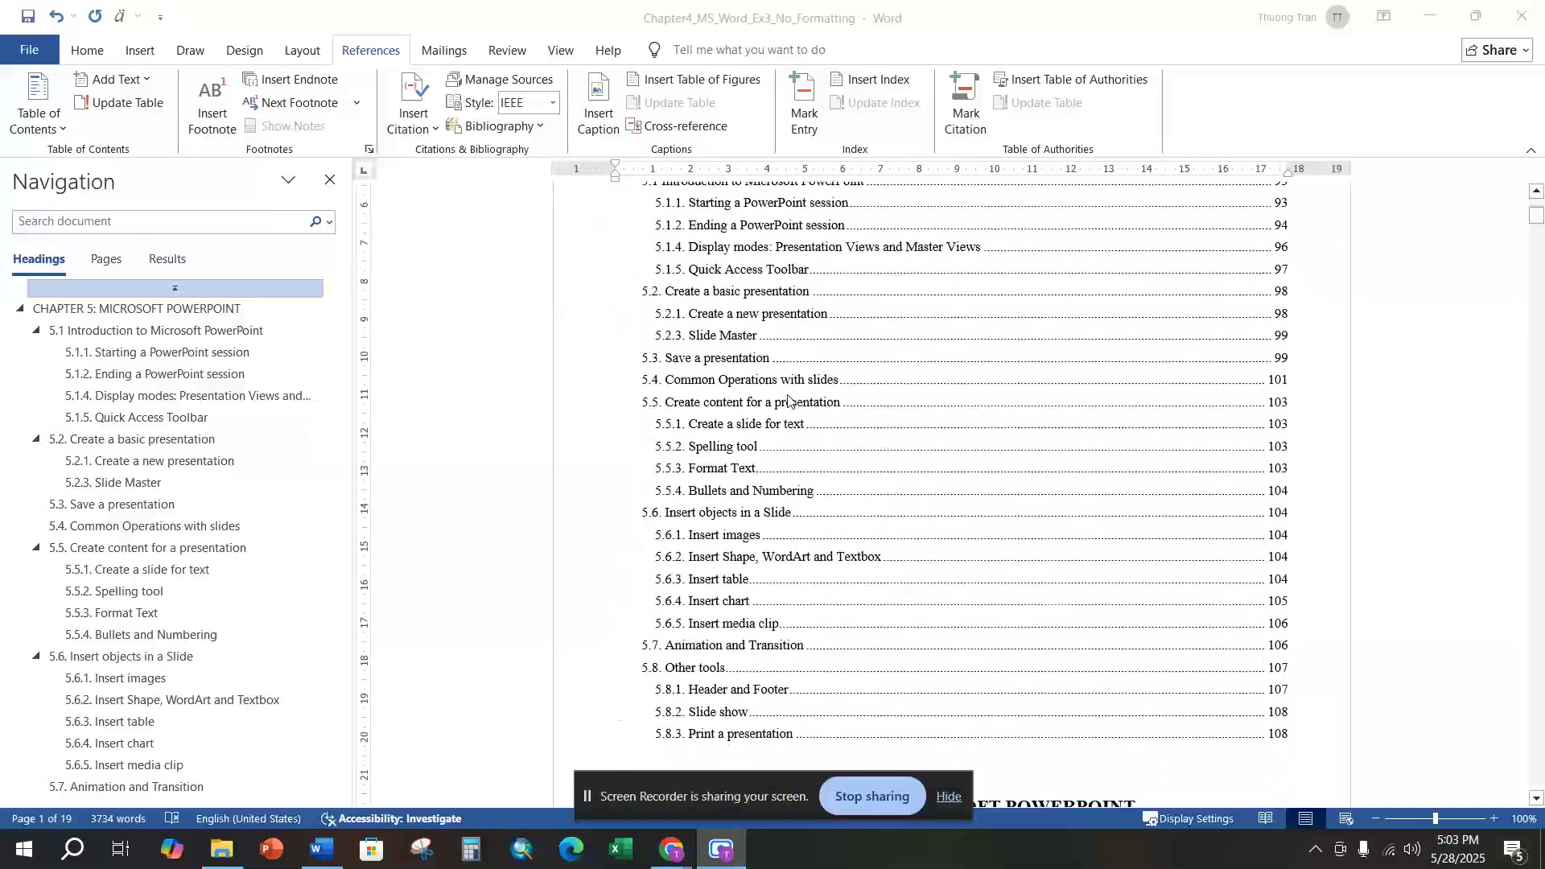
Go to the TASK 2 text, examine its citation and reference sample in the Practical Exercise 3 PDF, and return to Word.
drag(1534, 232, 1459, 726)
click(975, 314)
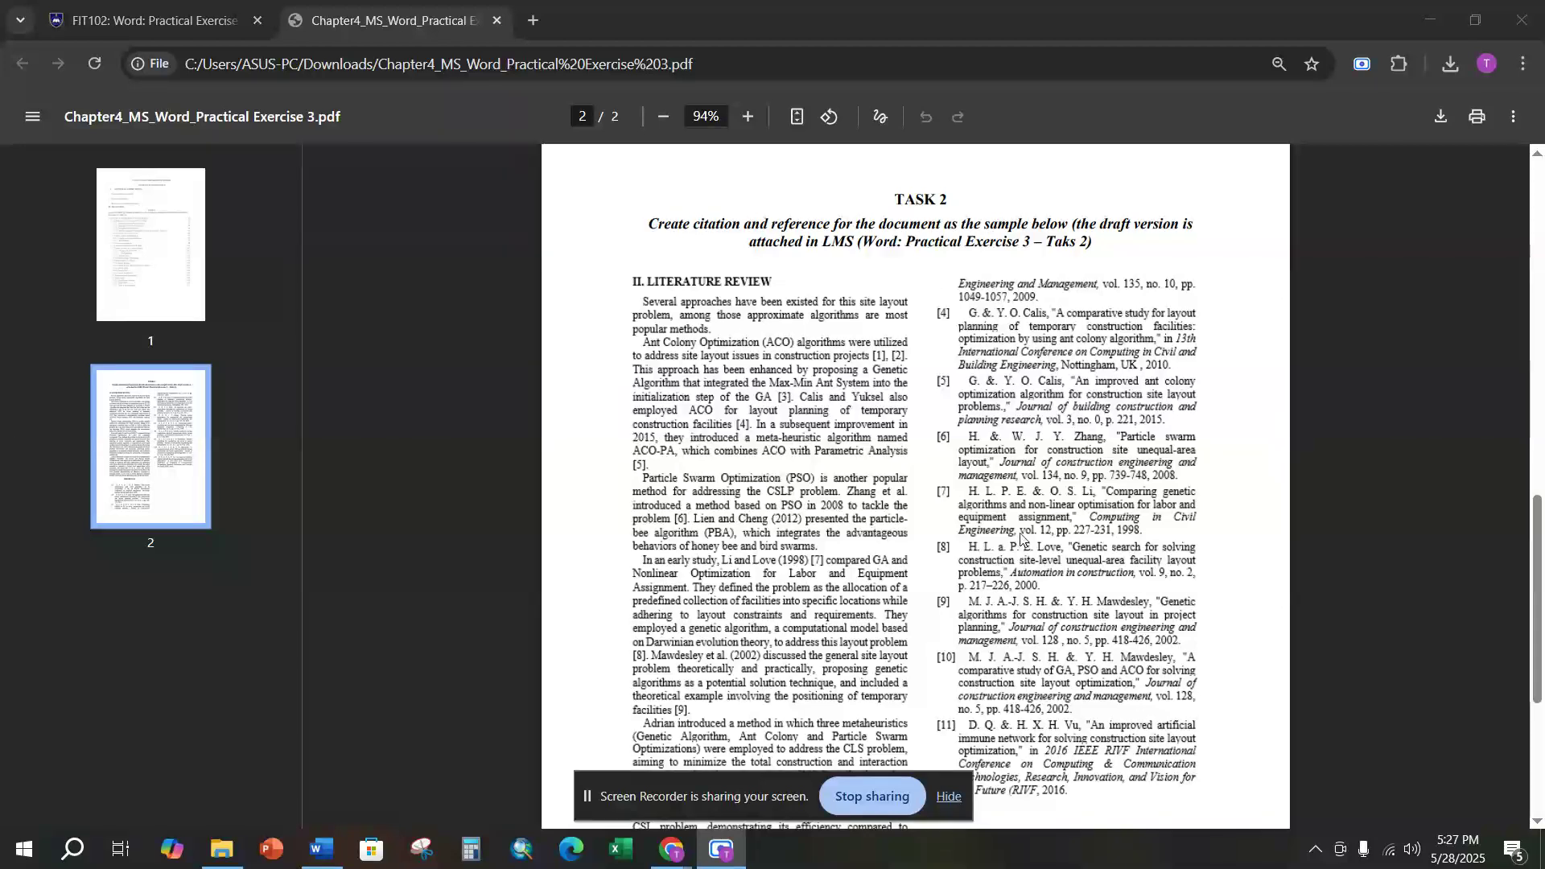
scroll(822, 472, down, 1)
scroll(822, 482, down, 1)
scroll(821, 481, up, 2)
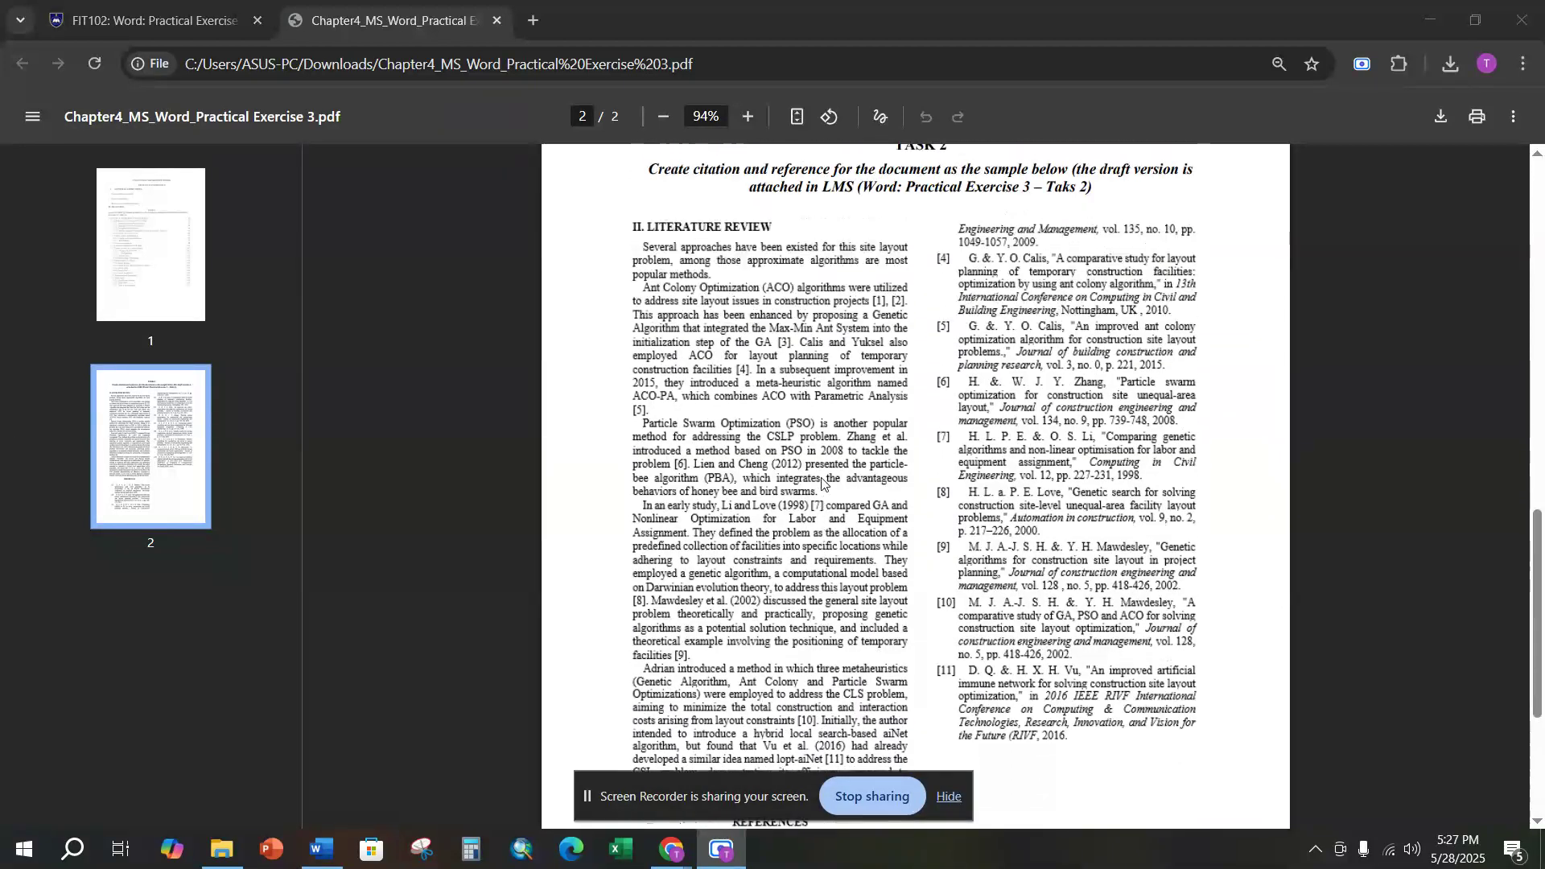
scroll(821, 482, up, 1)
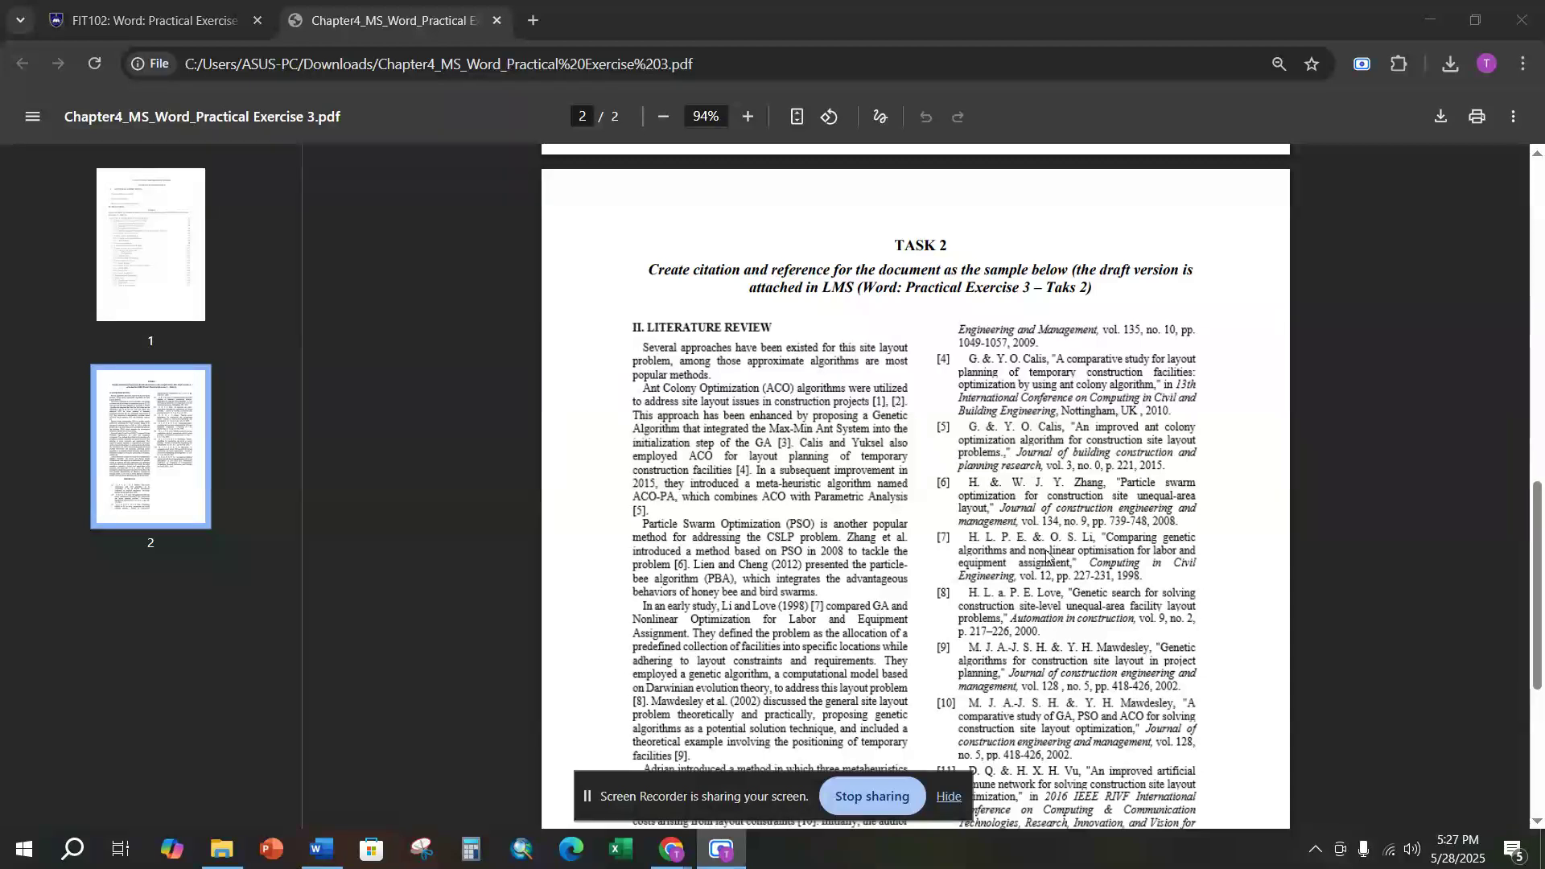
click(323, 859)
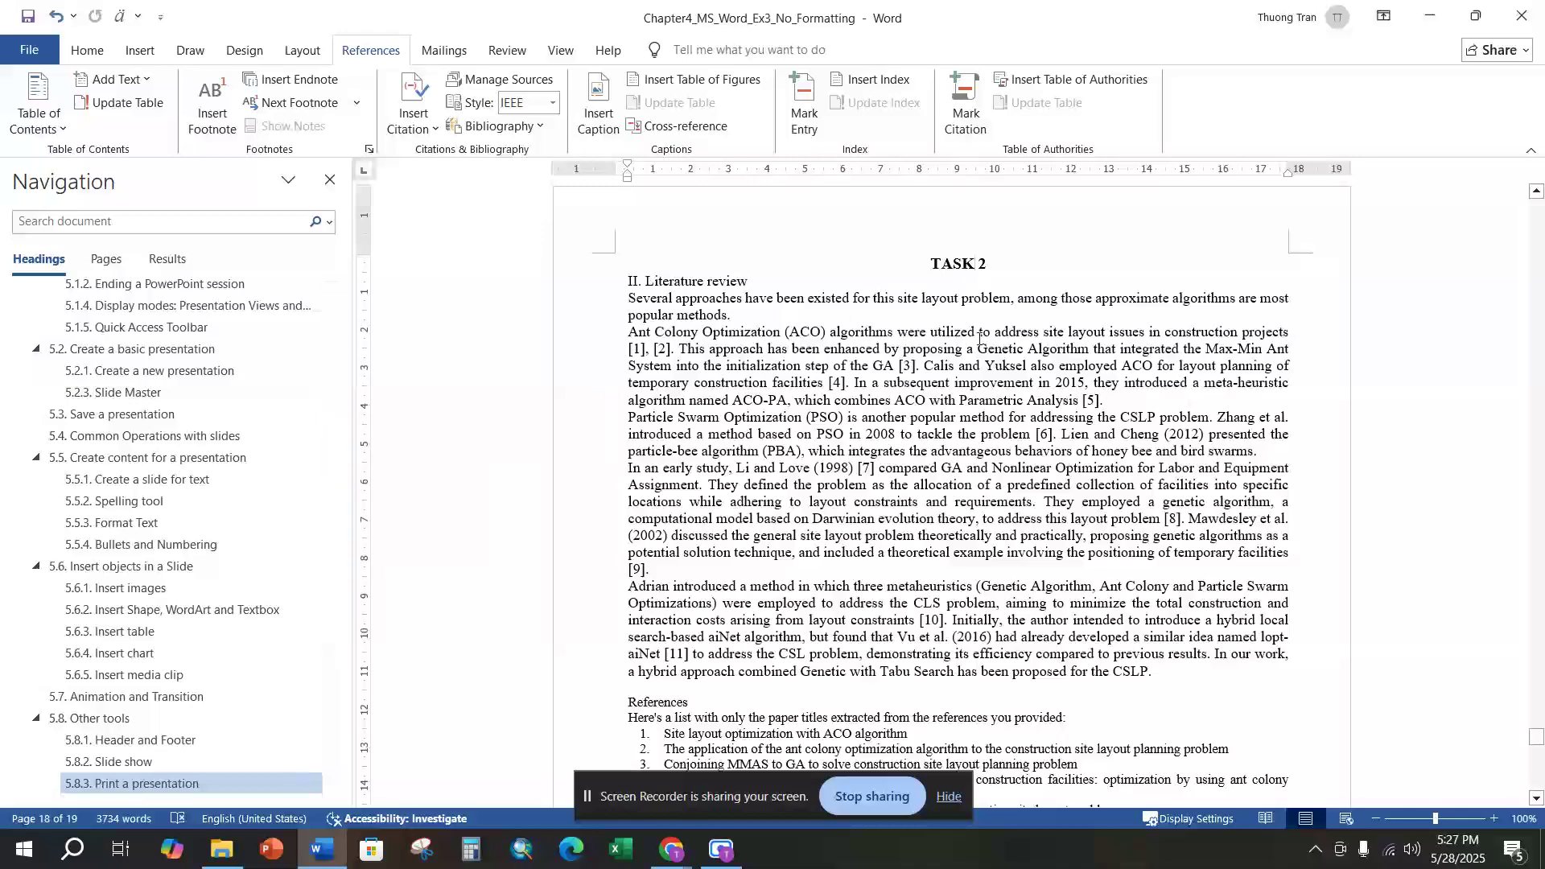
Examine citation [1] in the TASK 2 literature review and its matching paper title in the References list.
scroll(989, 346, down, 6)
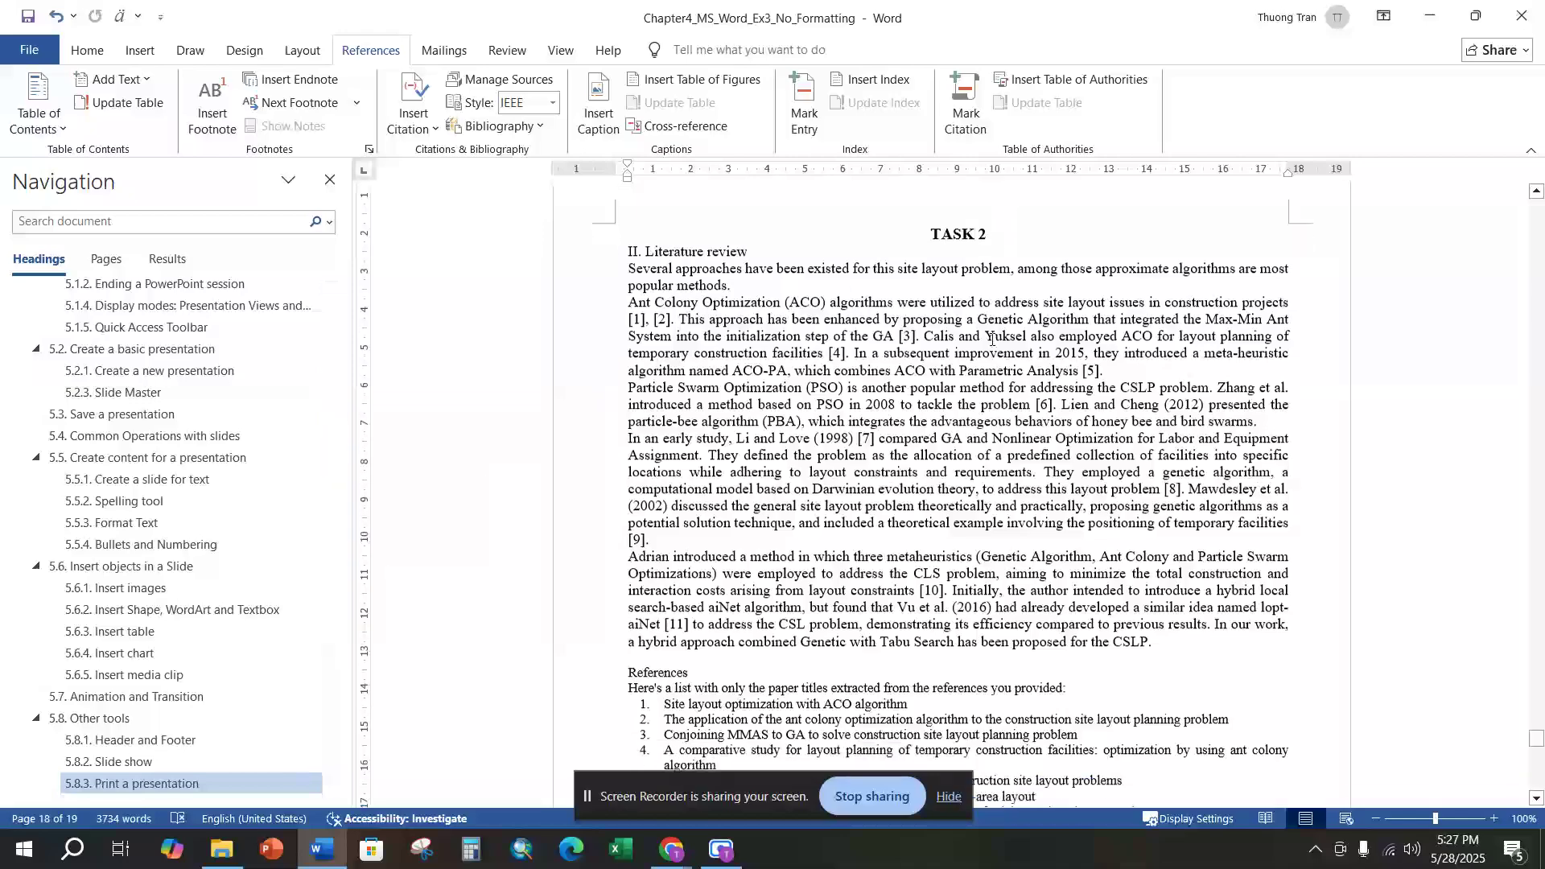
scroll(989, 345, up, 3)
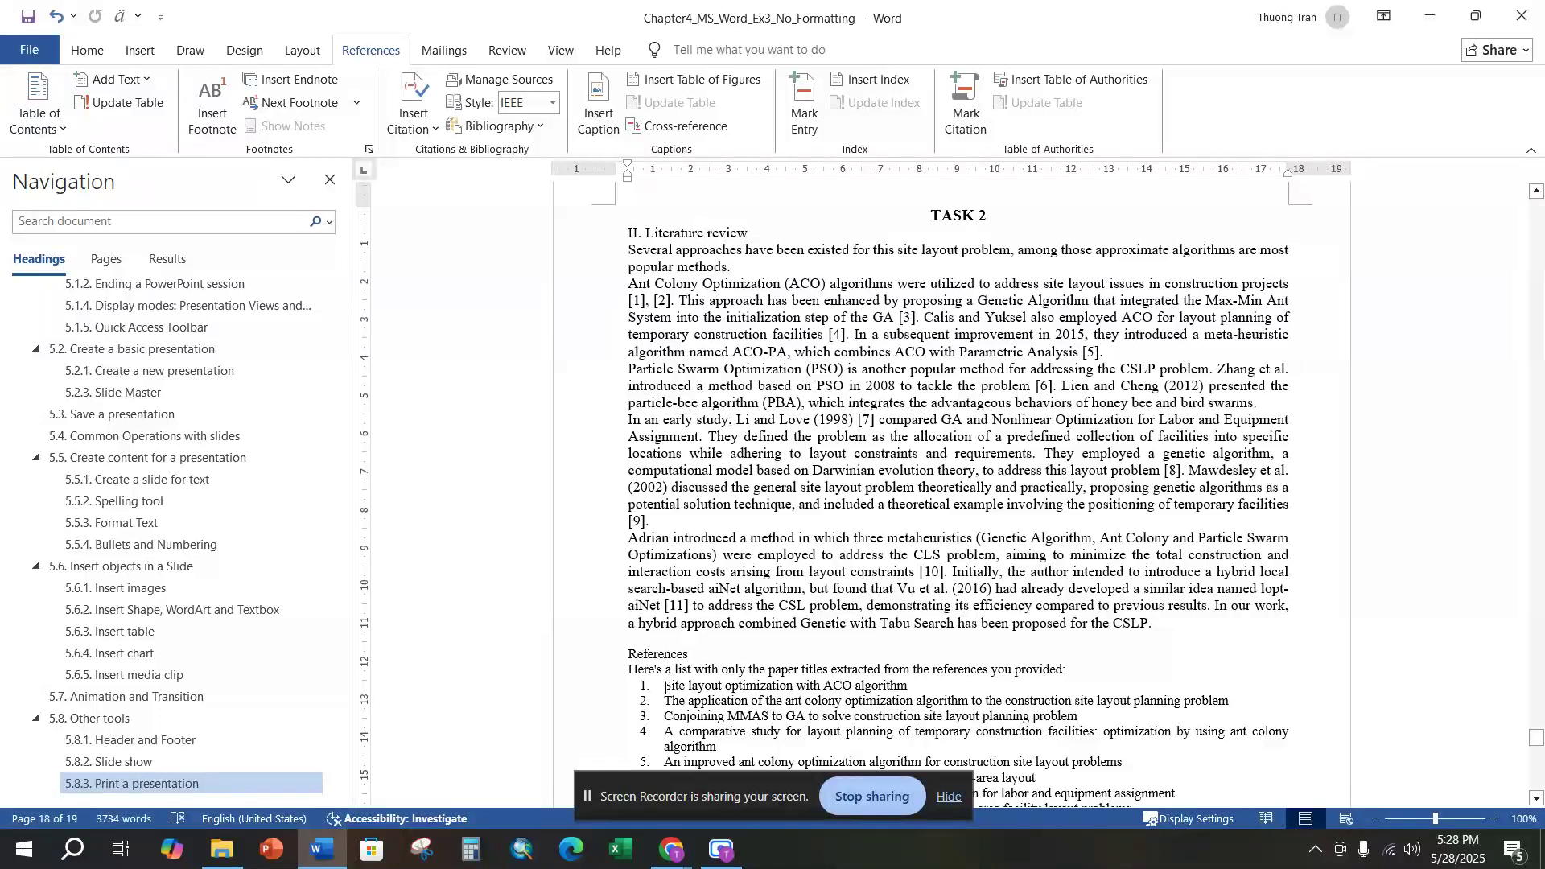
drag(630, 300, 645, 304)
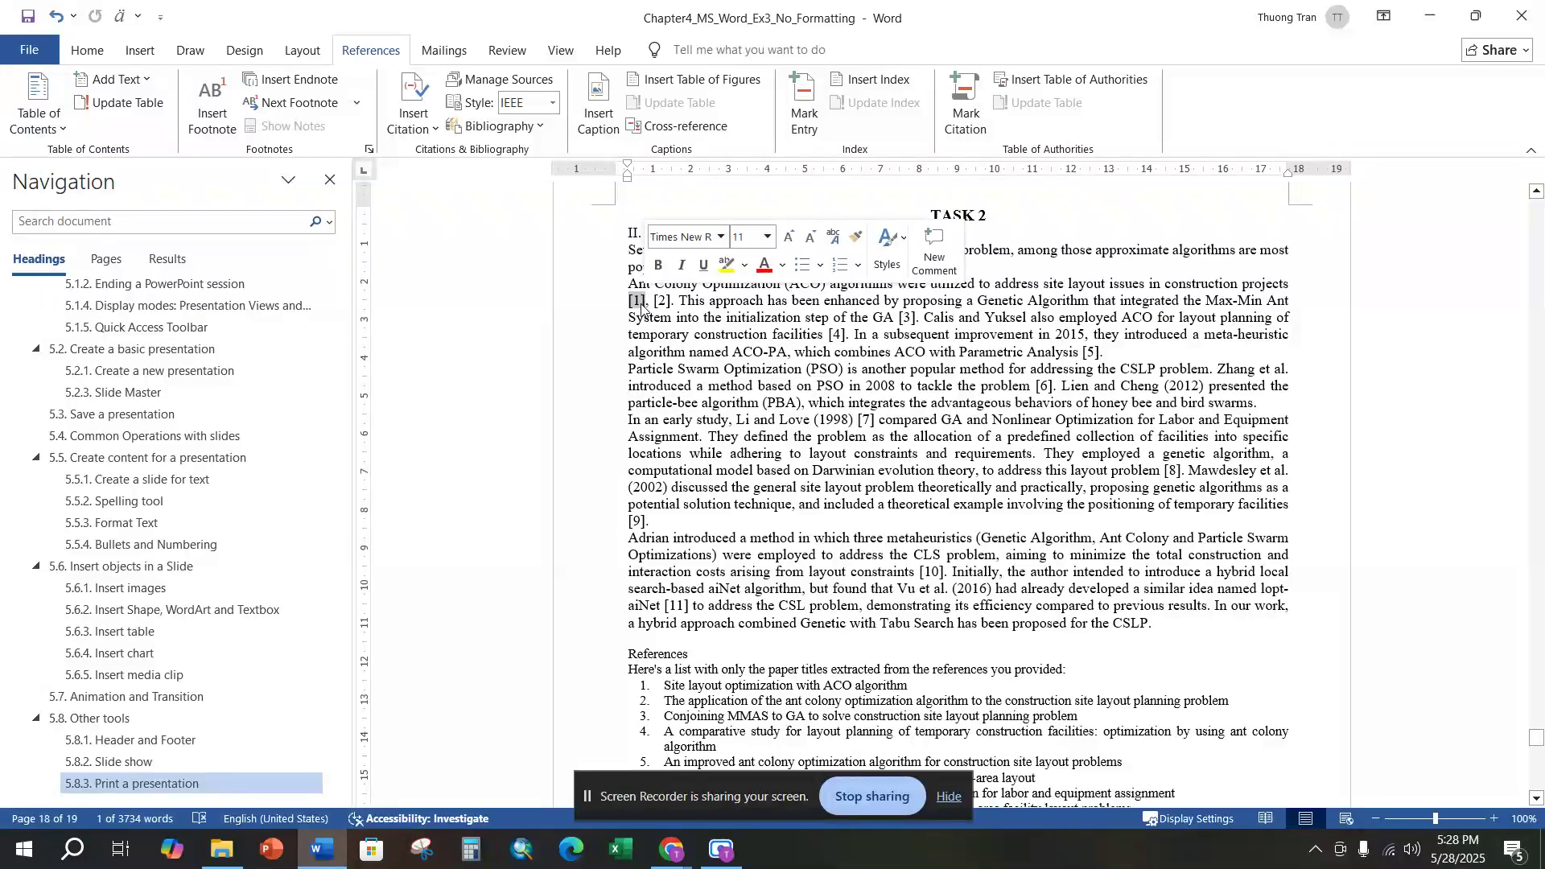
click(635, 306)
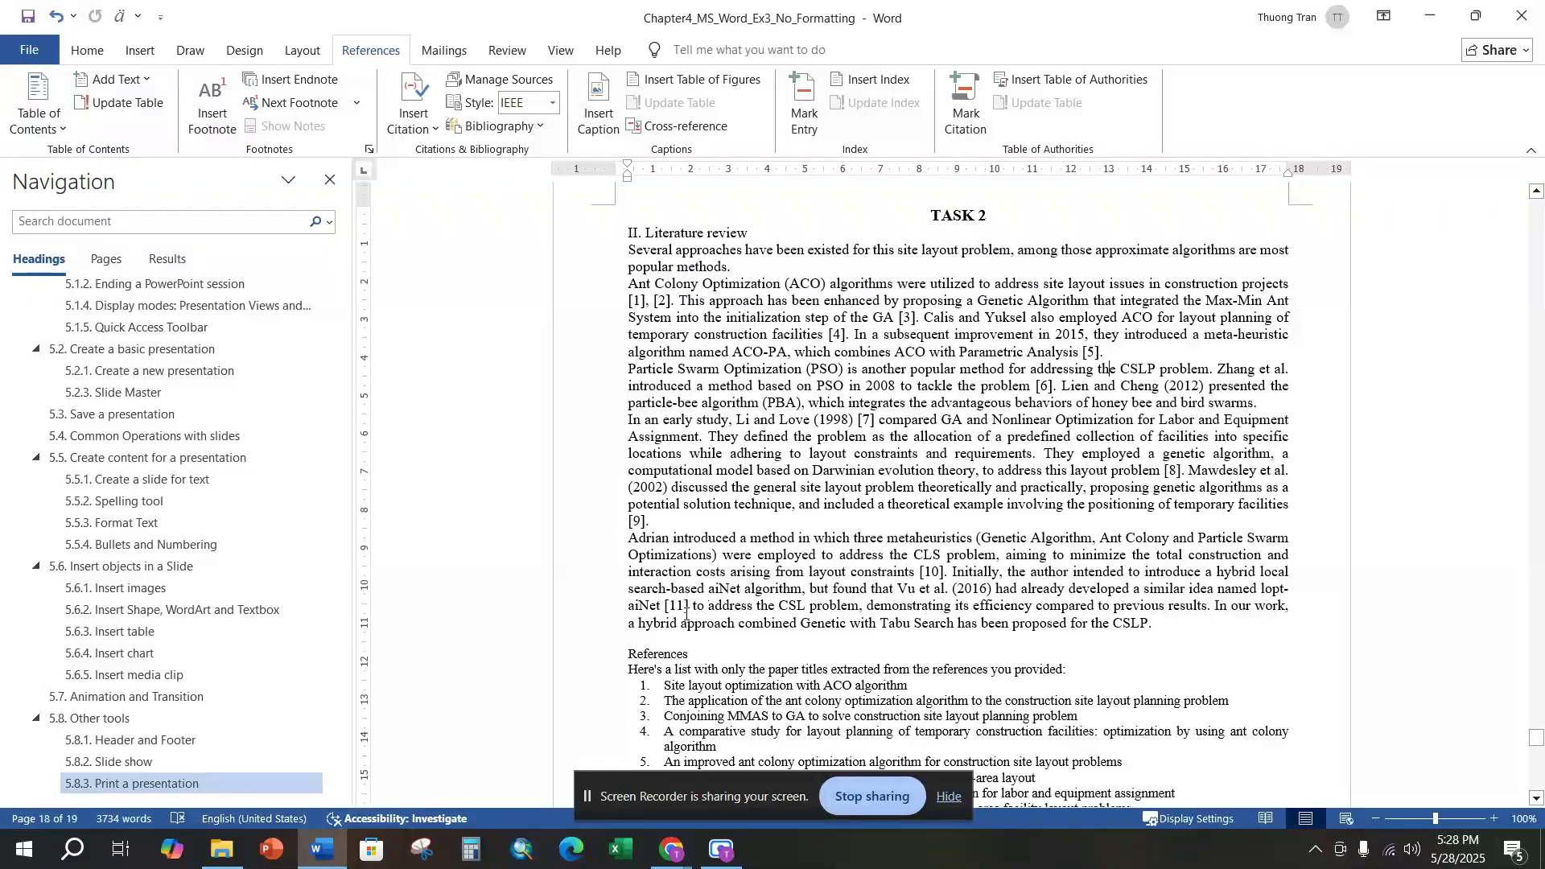
double_click(635, 301)
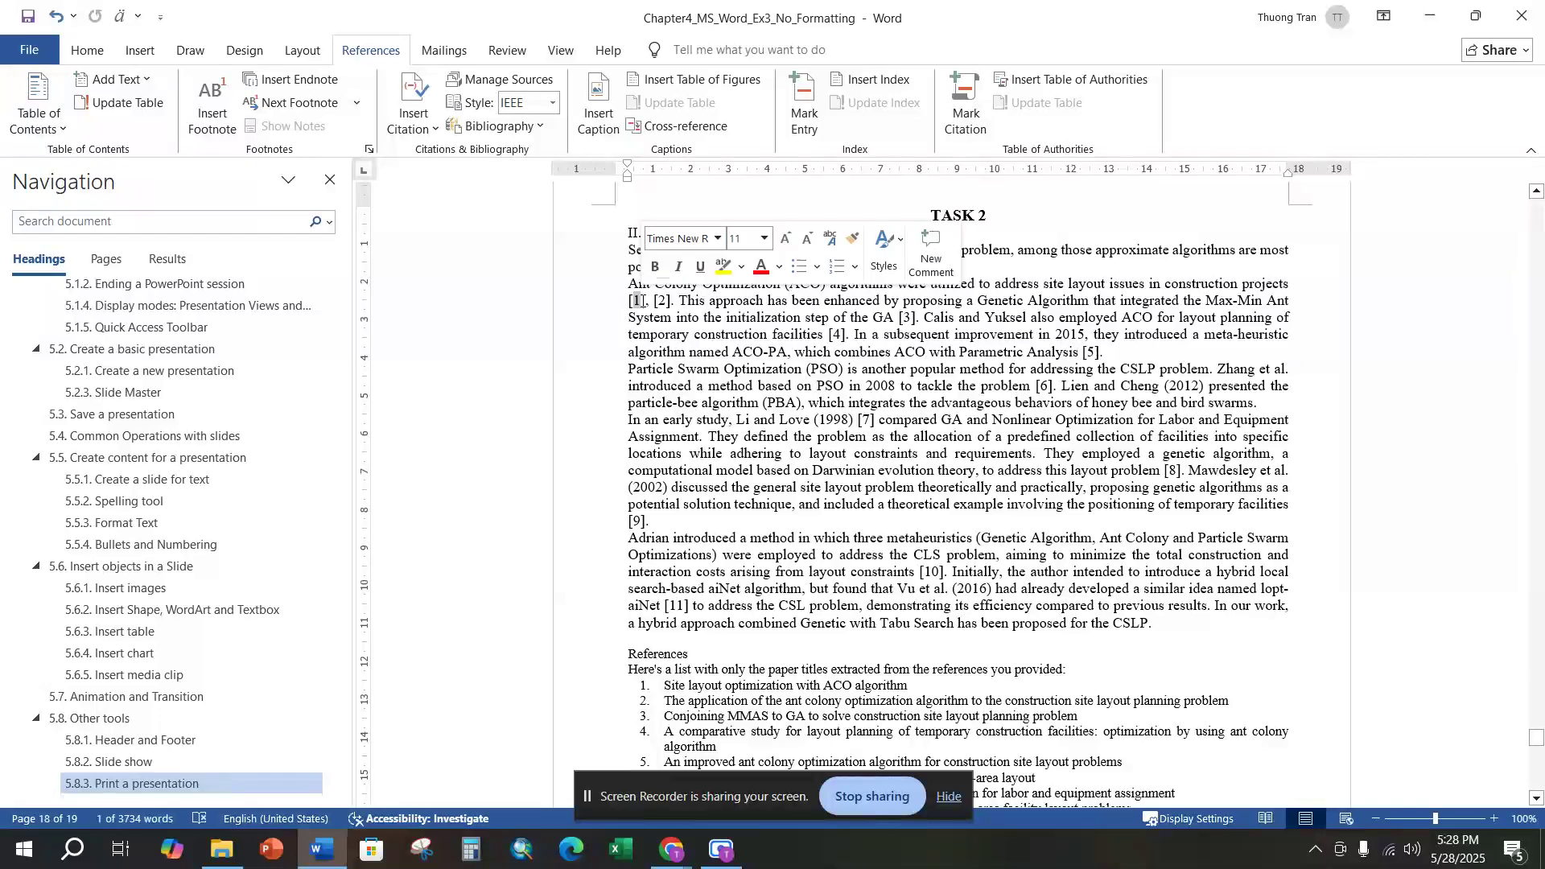
scroll(668, 600, down, 2)
drag(662, 590, 908, 594)
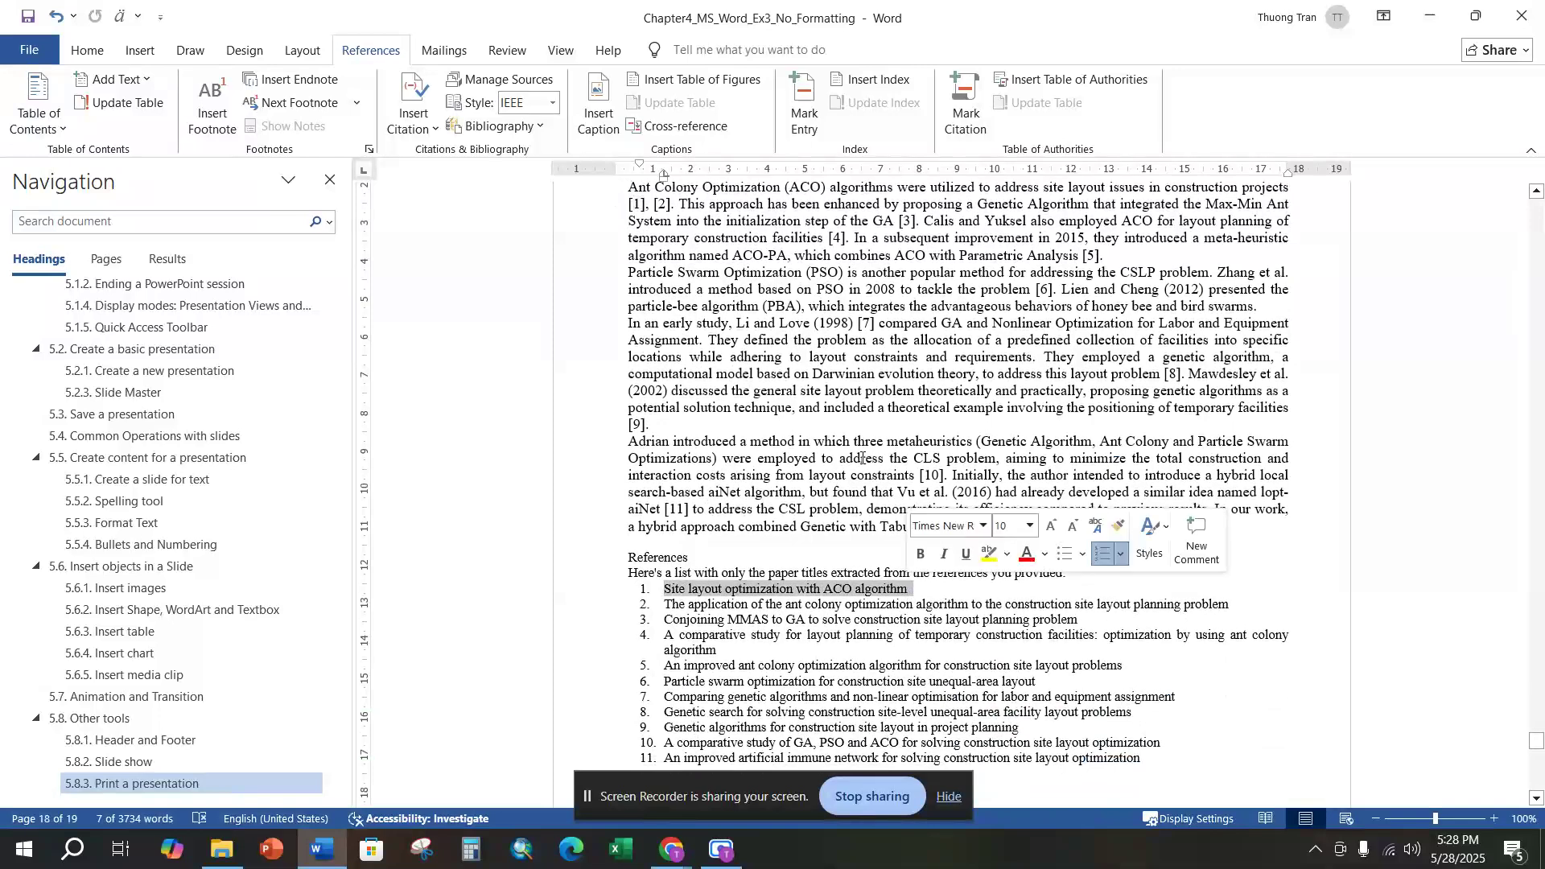
click(905, 598)
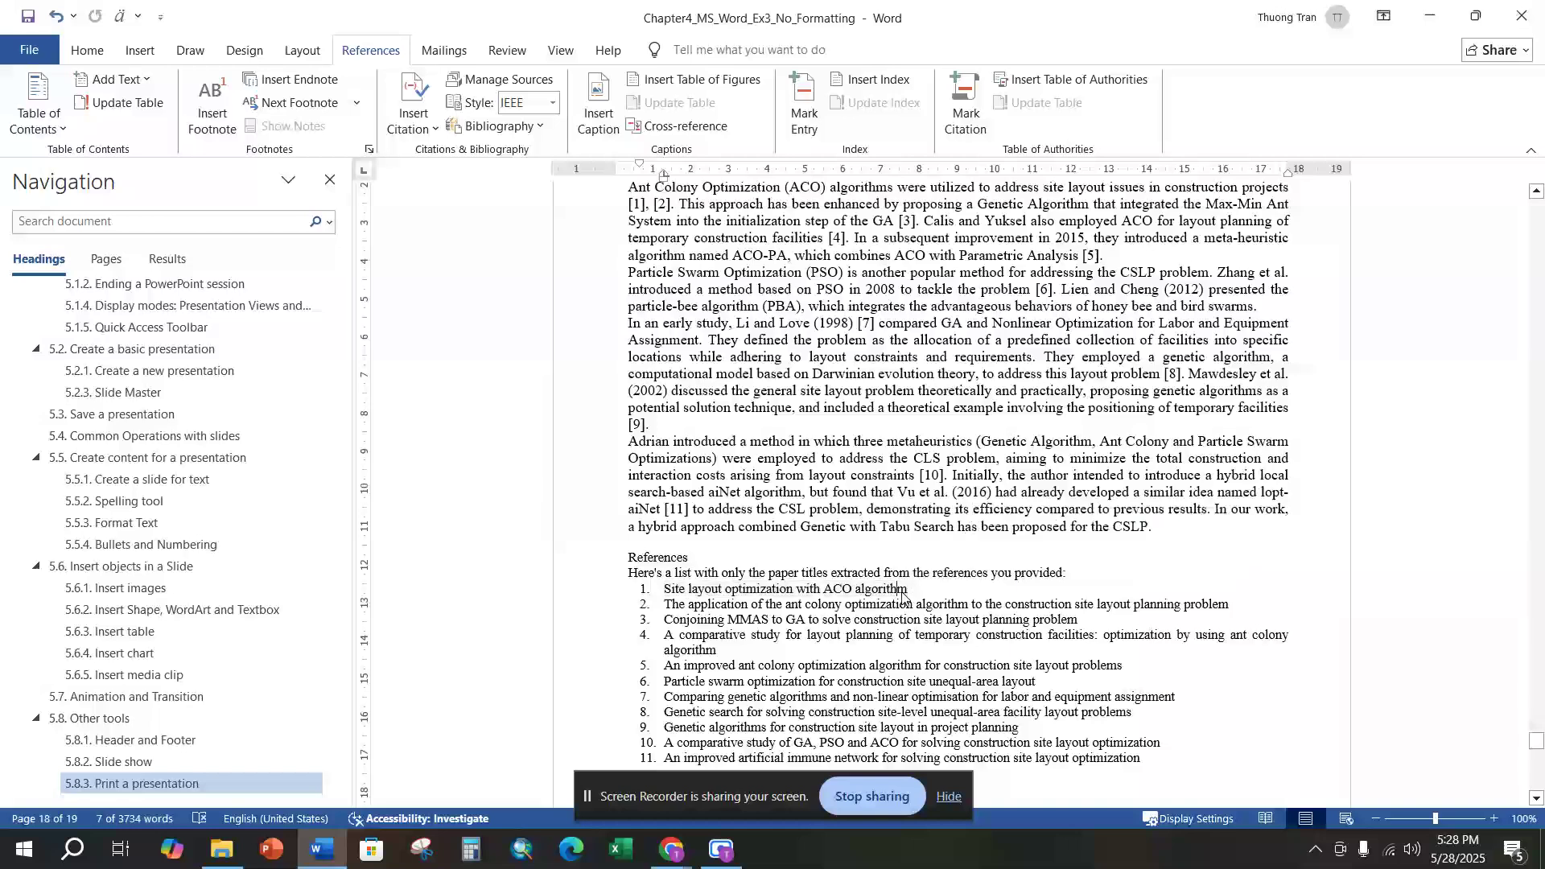
Copy the first paper title, "Site layout optimization with ACO algorithm", from the References list and return to citation [1].
scroll(936, 648, up, 1)
drag(911, 638, 676, 643)
right_click(677, 643)
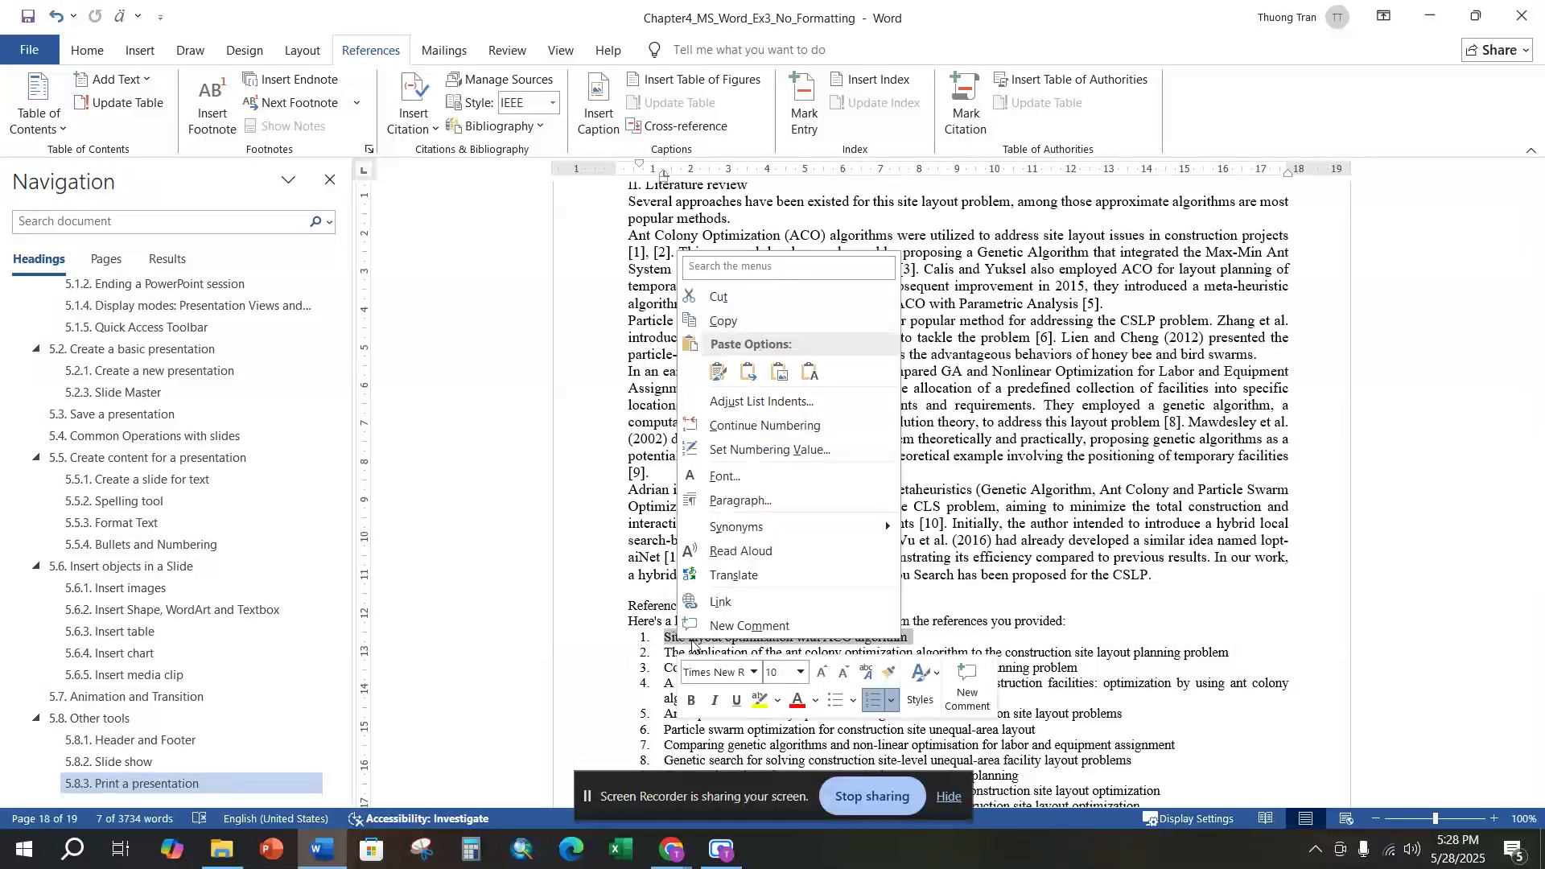
click(728, 319)
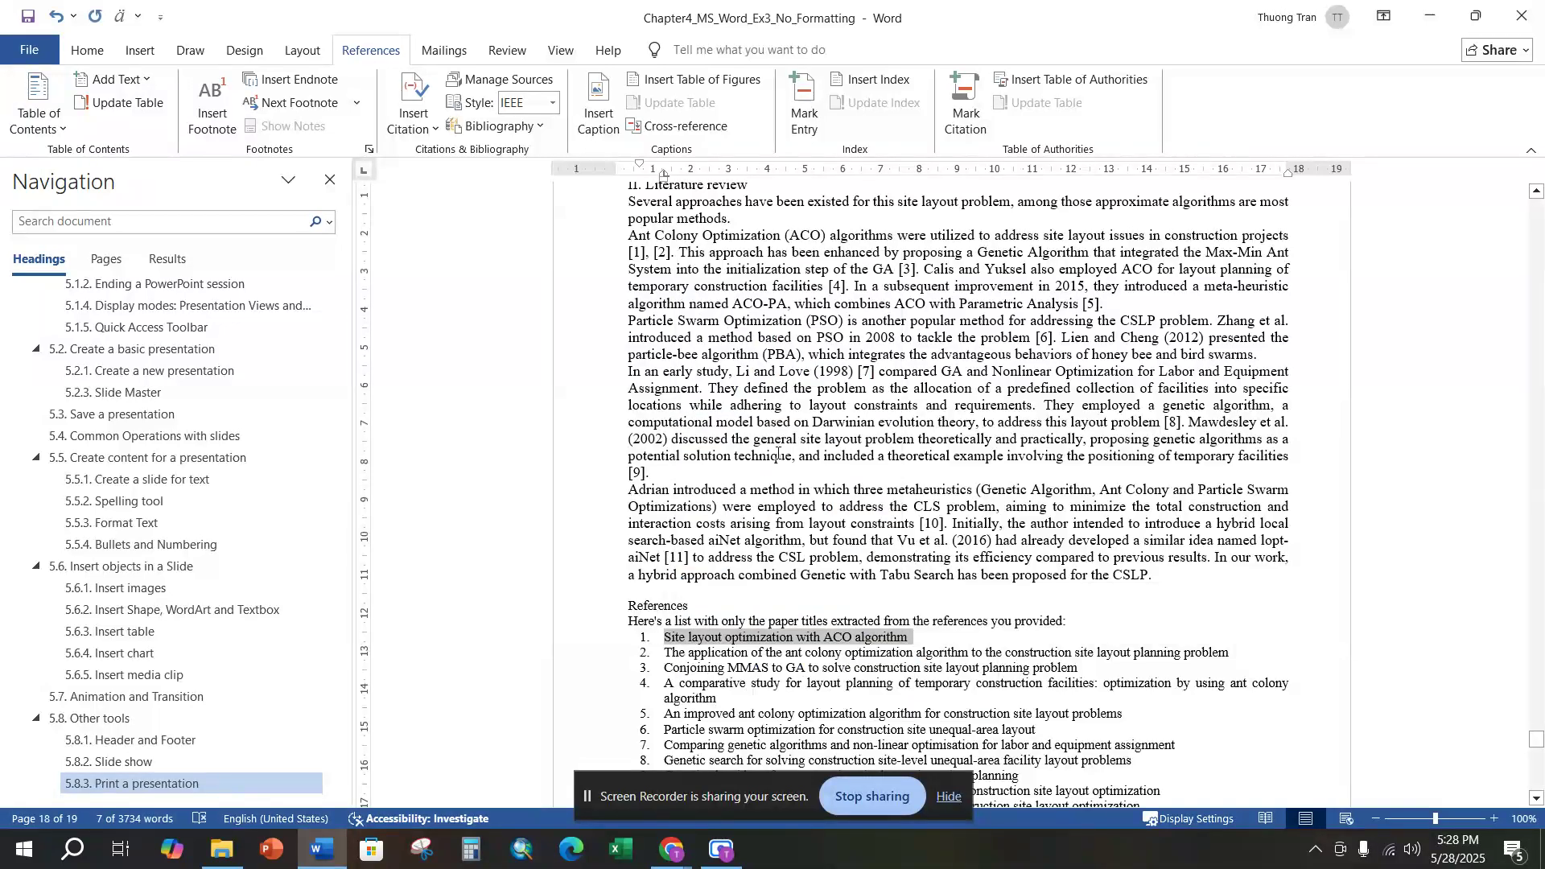
scroll(650, 328, up, 3)
click(643, 350)
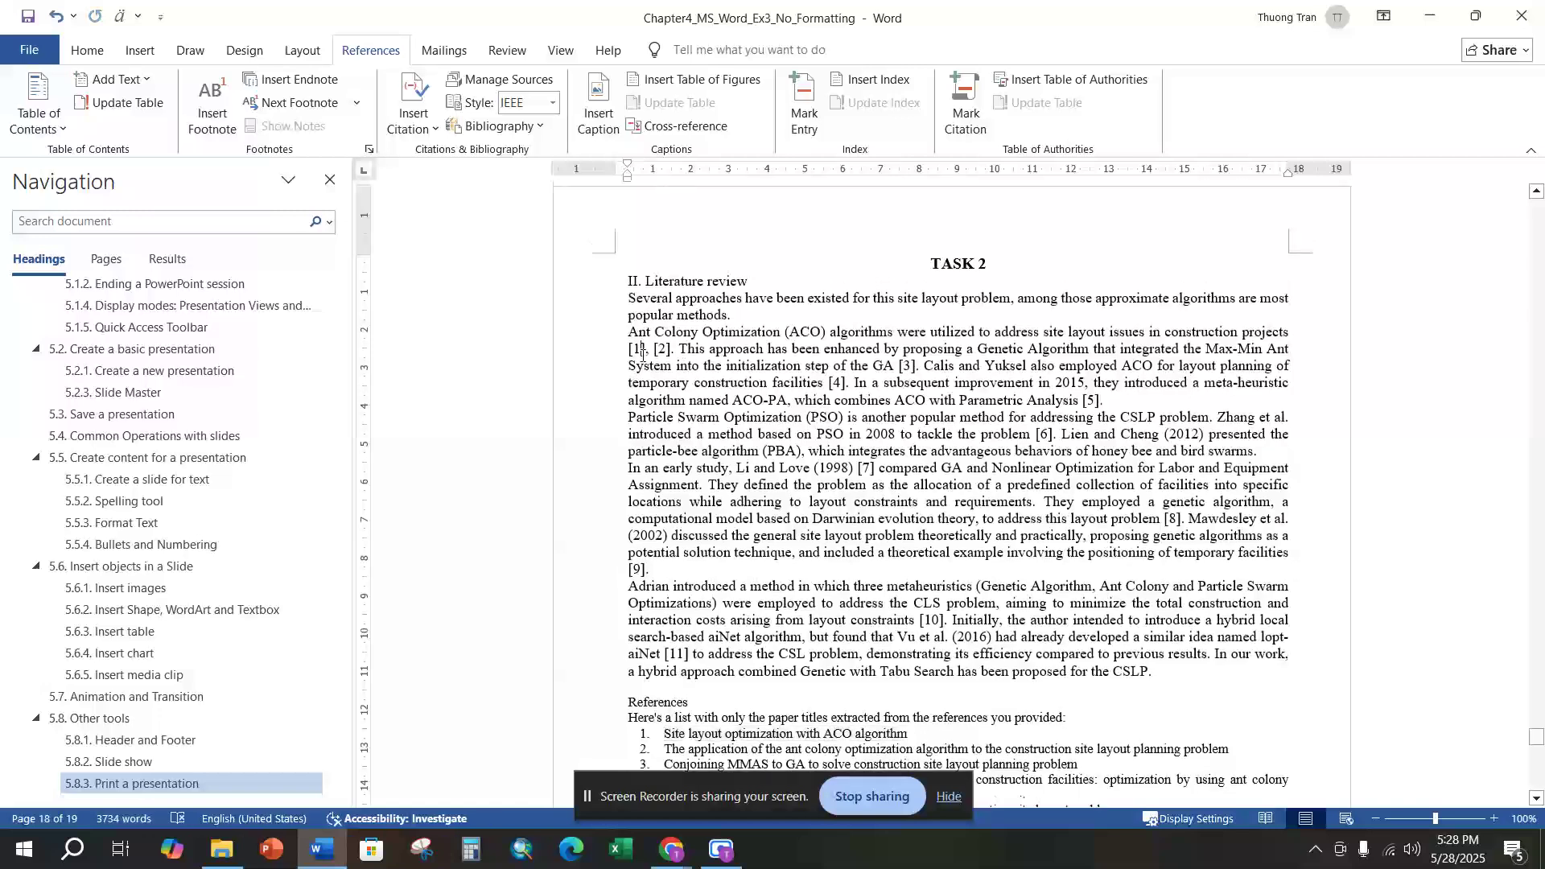
text(,)
Switch to the Chrome window with the exercise PDF and open google.com in a new tab.
click(672, 851)
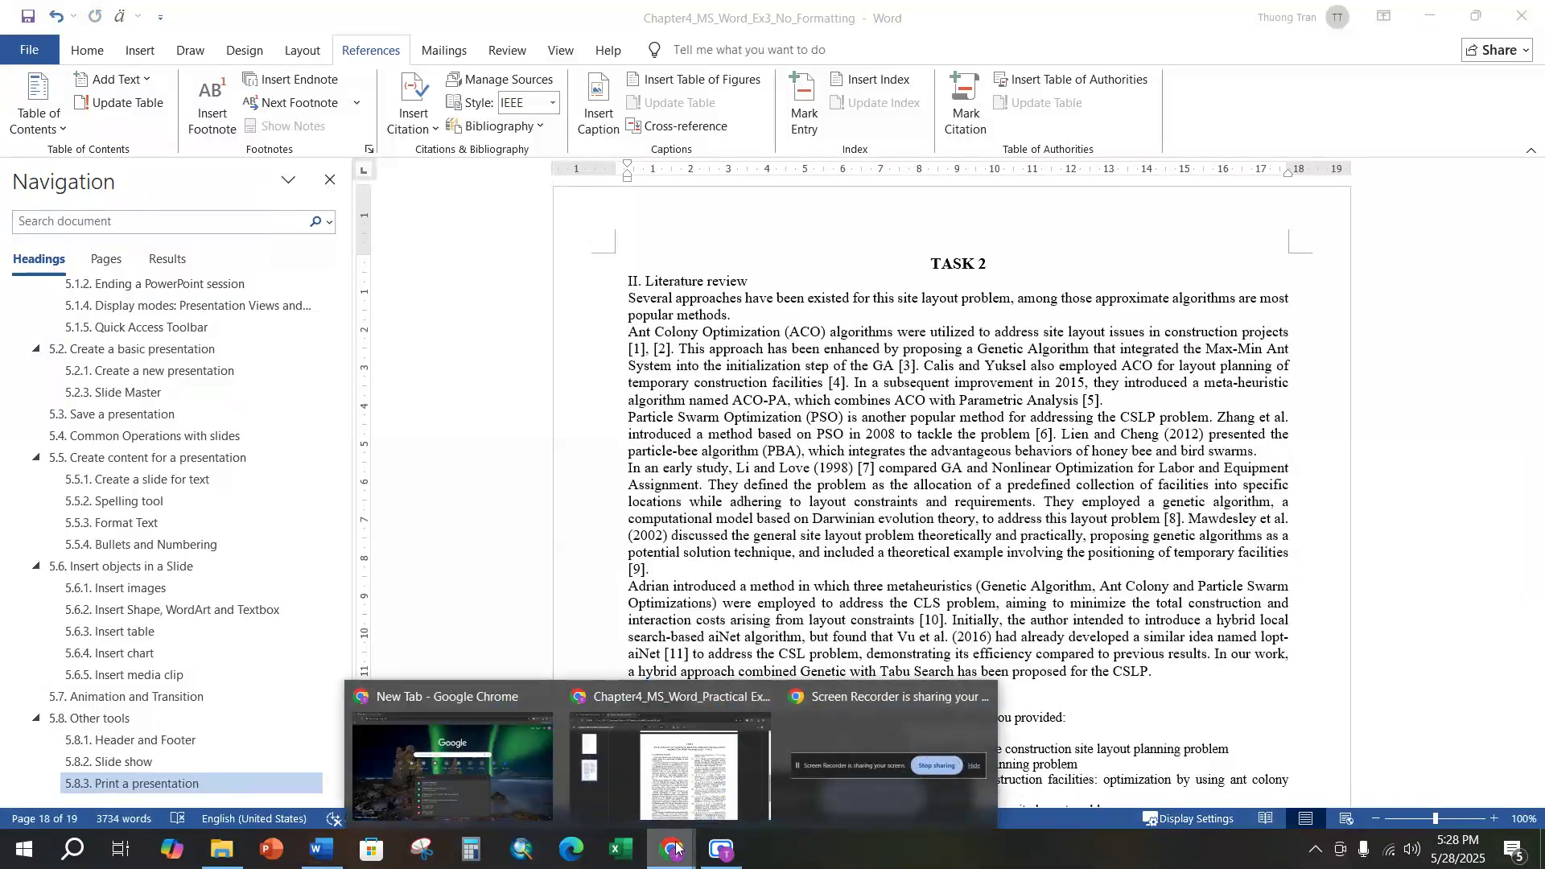
click(670, 765)
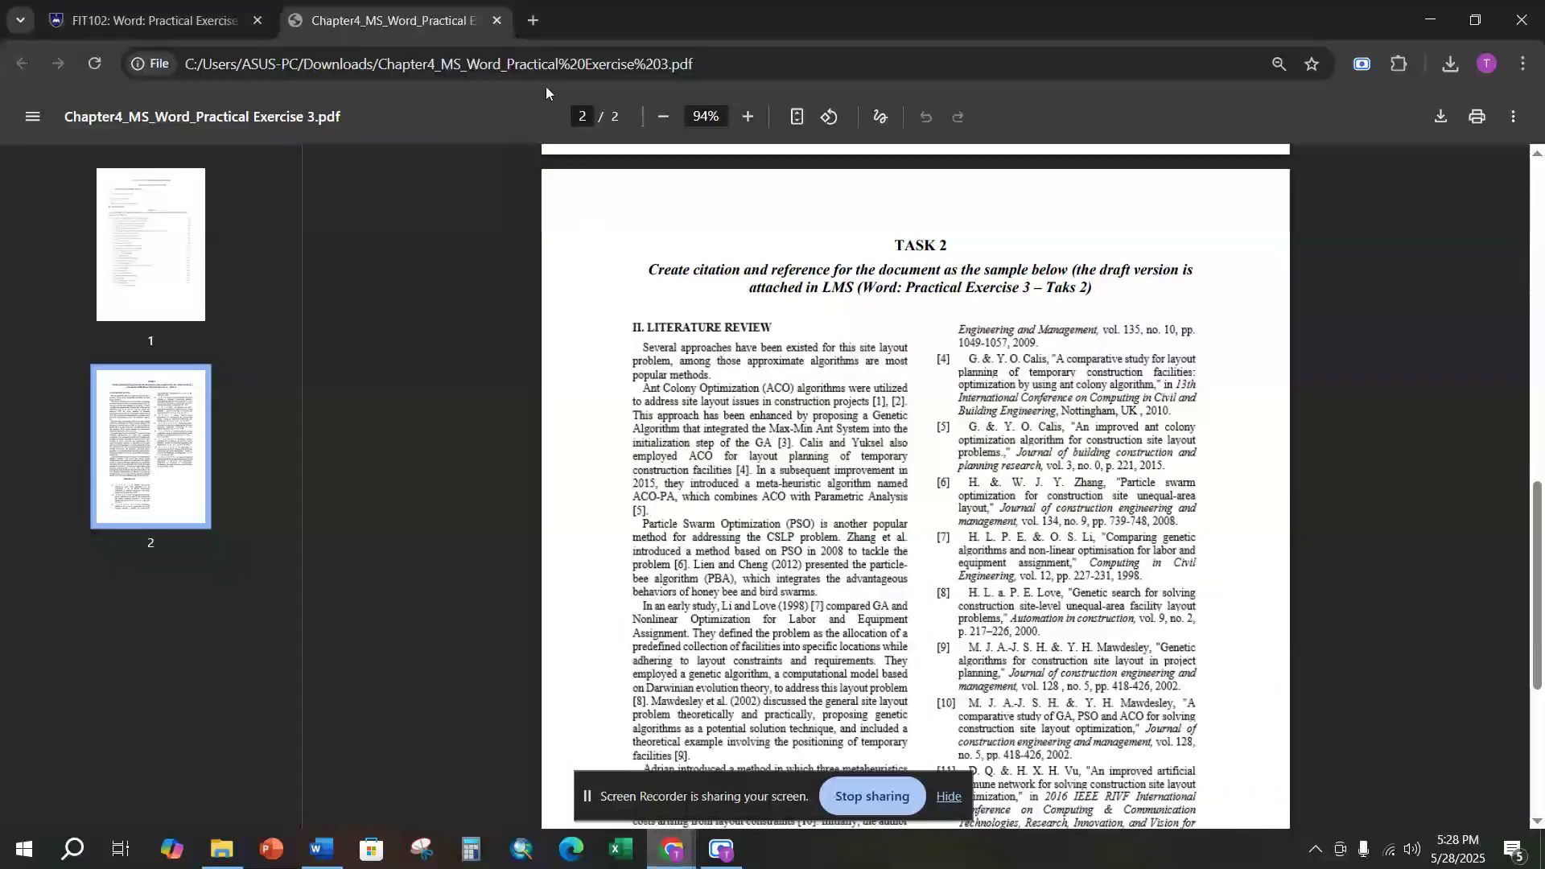
click(528, 19)
text(go)
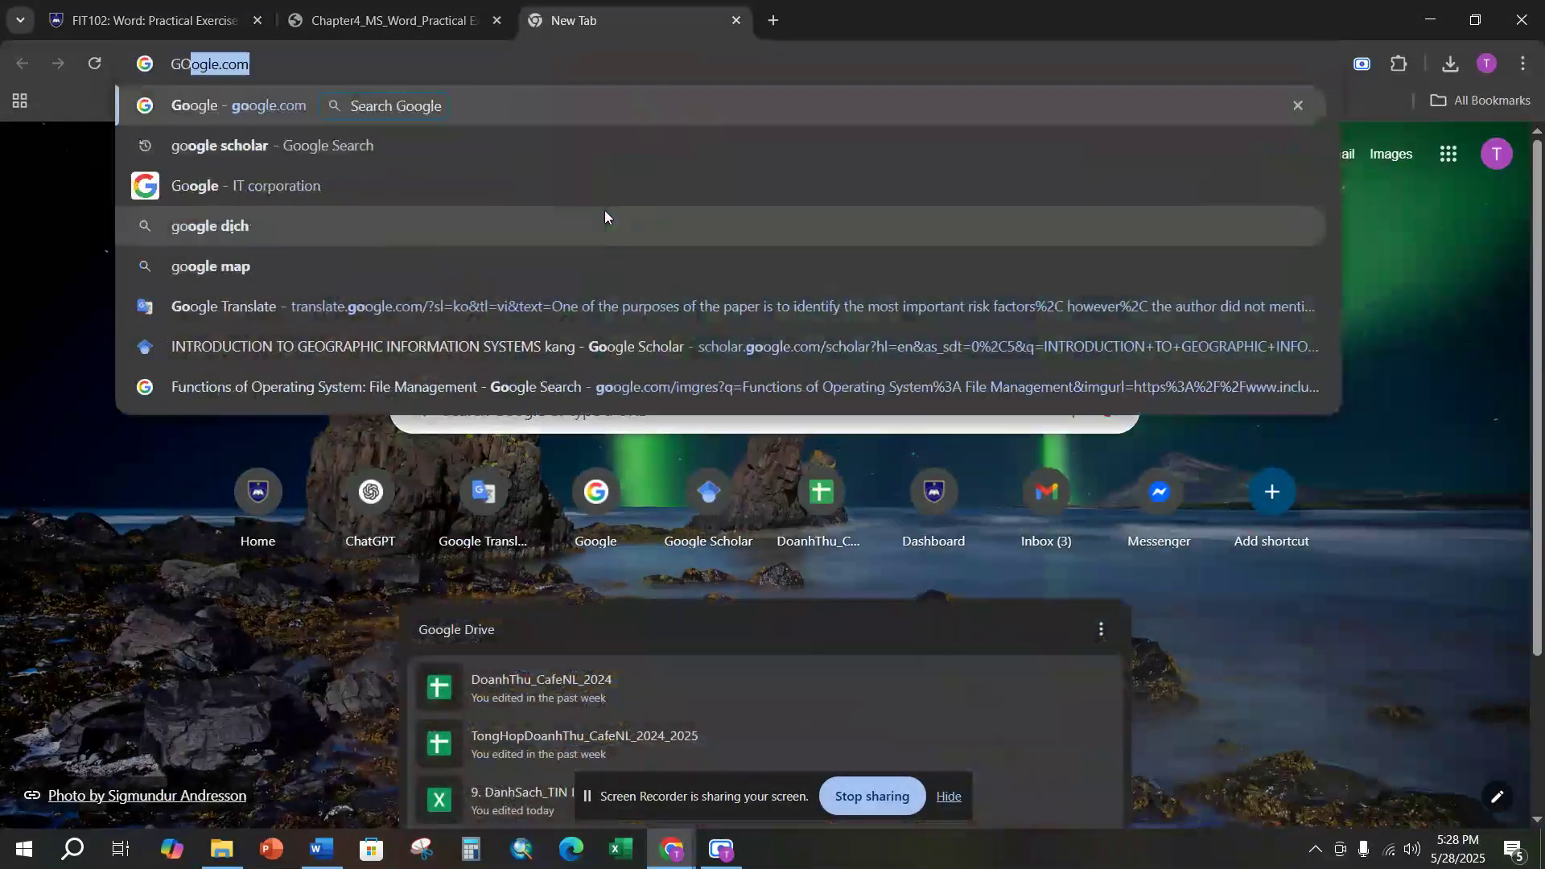
key(Return)
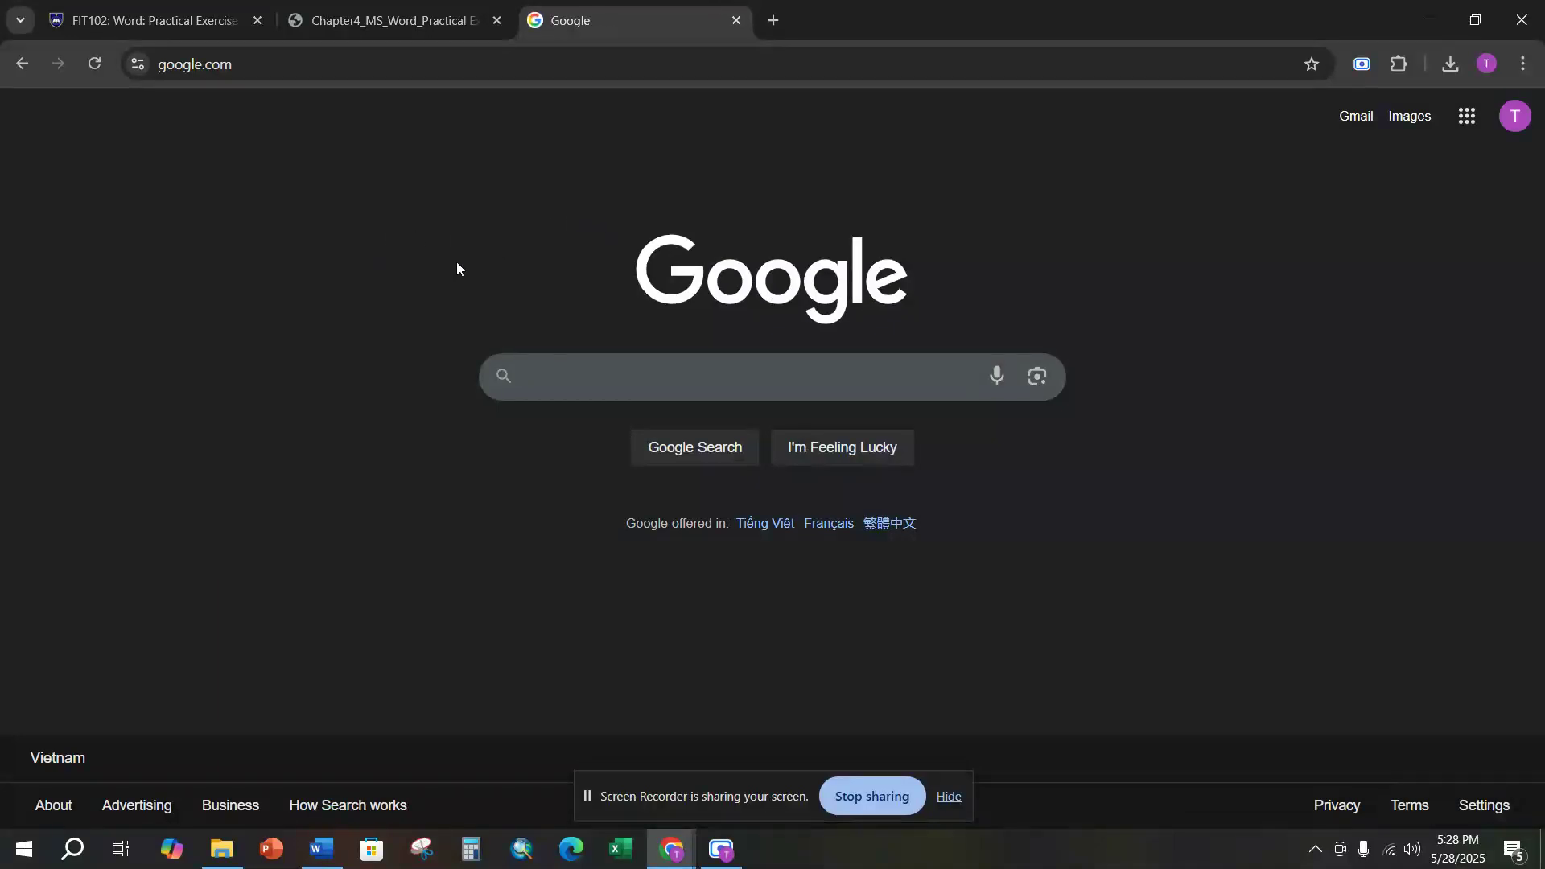
Find Google Scholar through Google and open its search page.
click(518, 357)
text(GOO)
key(Caps_Lock)
text(gle scho)
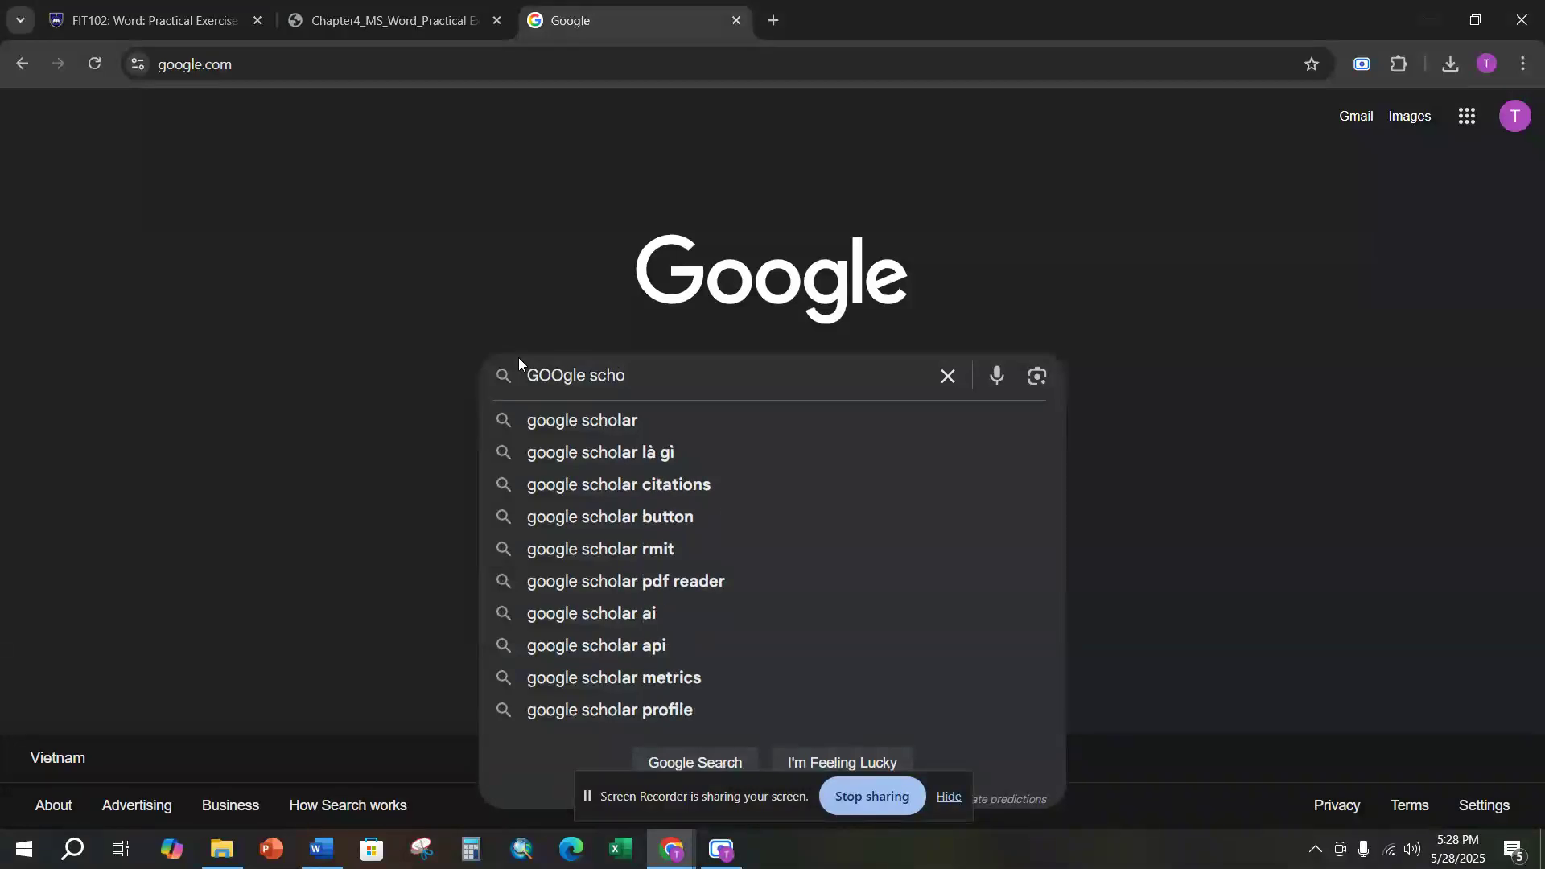
key(Down)
key(Return)
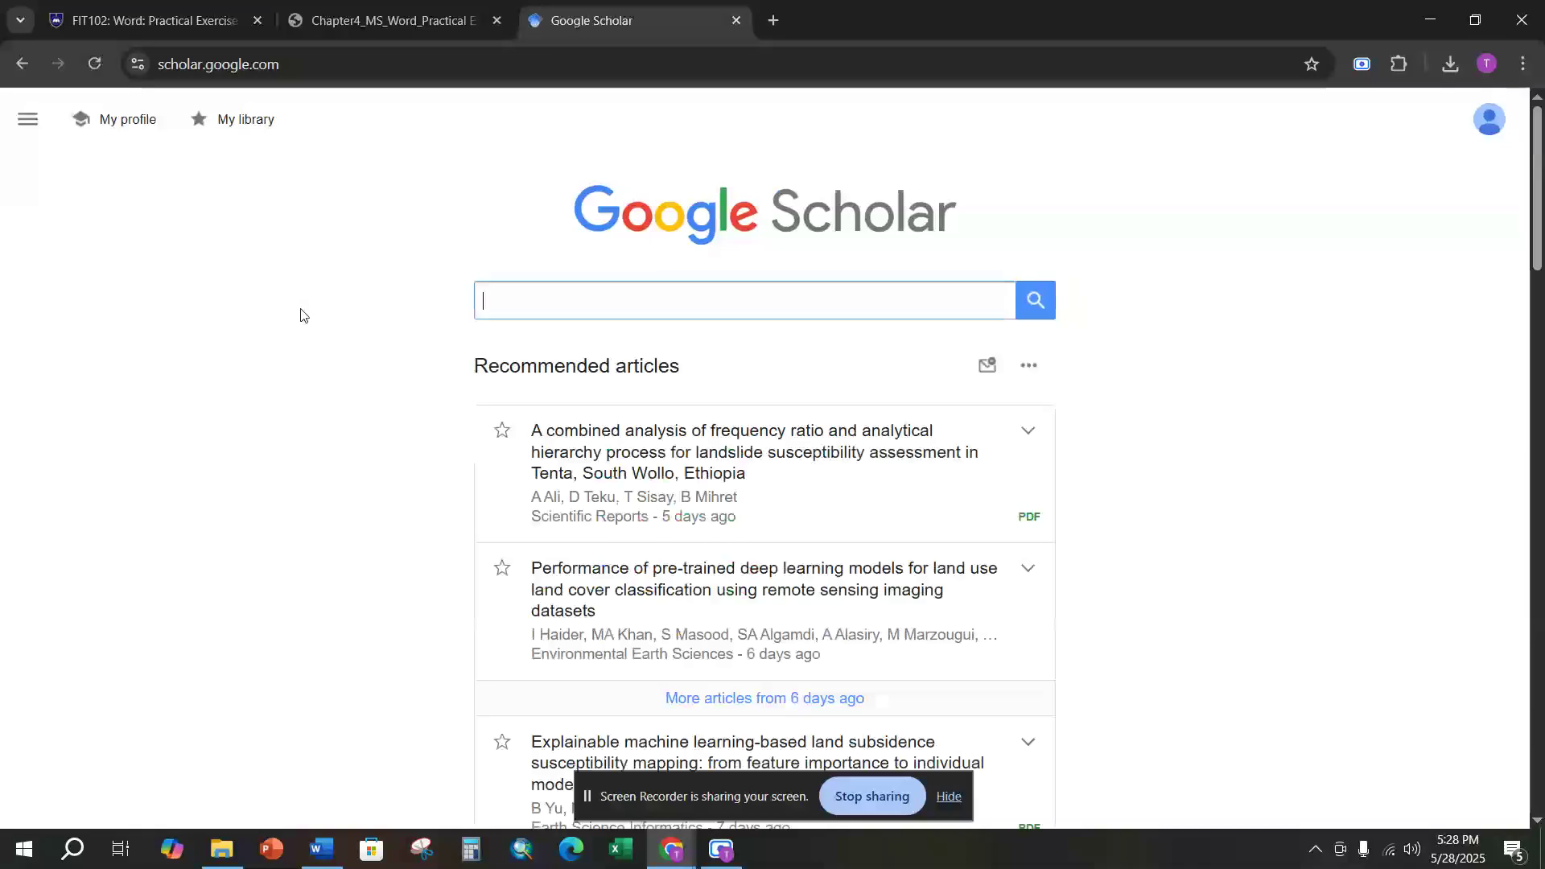
Search Google Scholar for the copied title "Site layout optimization with ACO algorithm" and open the paper's citation formats.
click(626, 295)
key(ctrl+v)
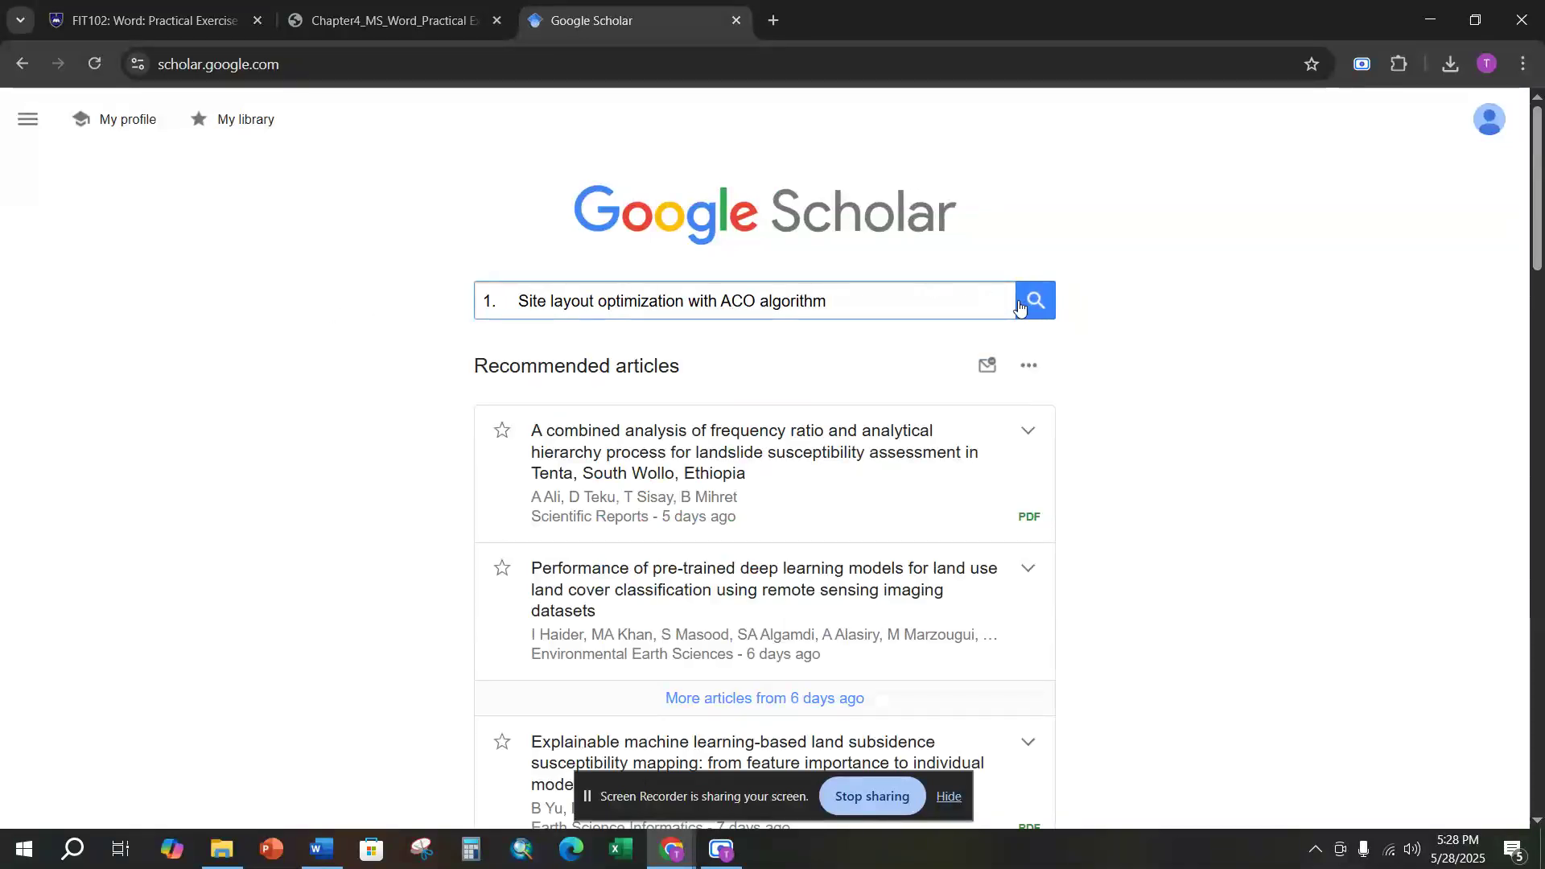
click(1048, 302)
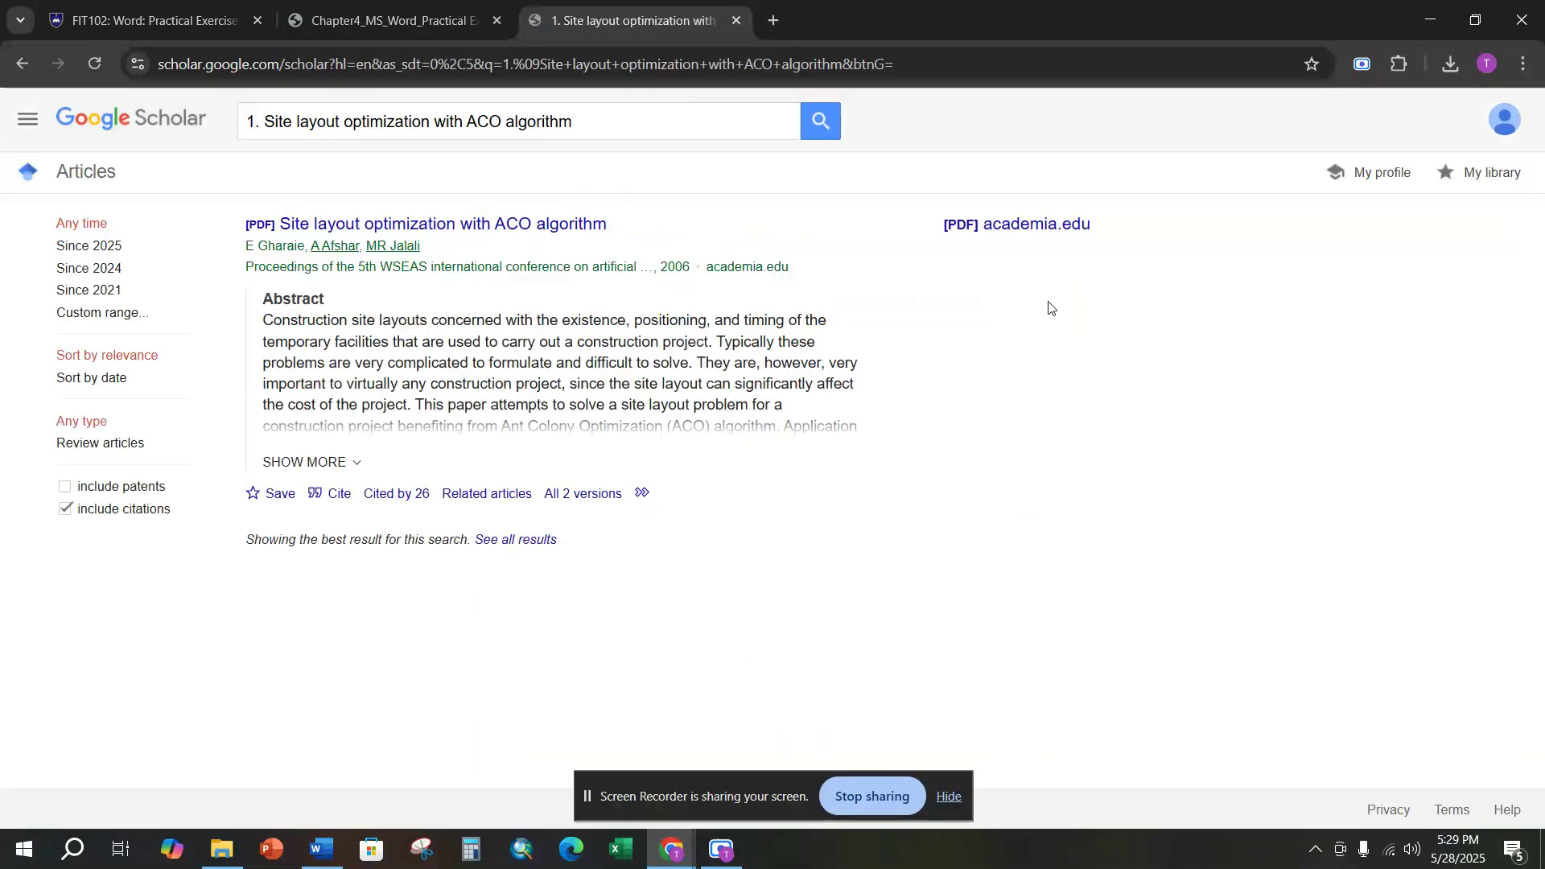
click(343, 500)
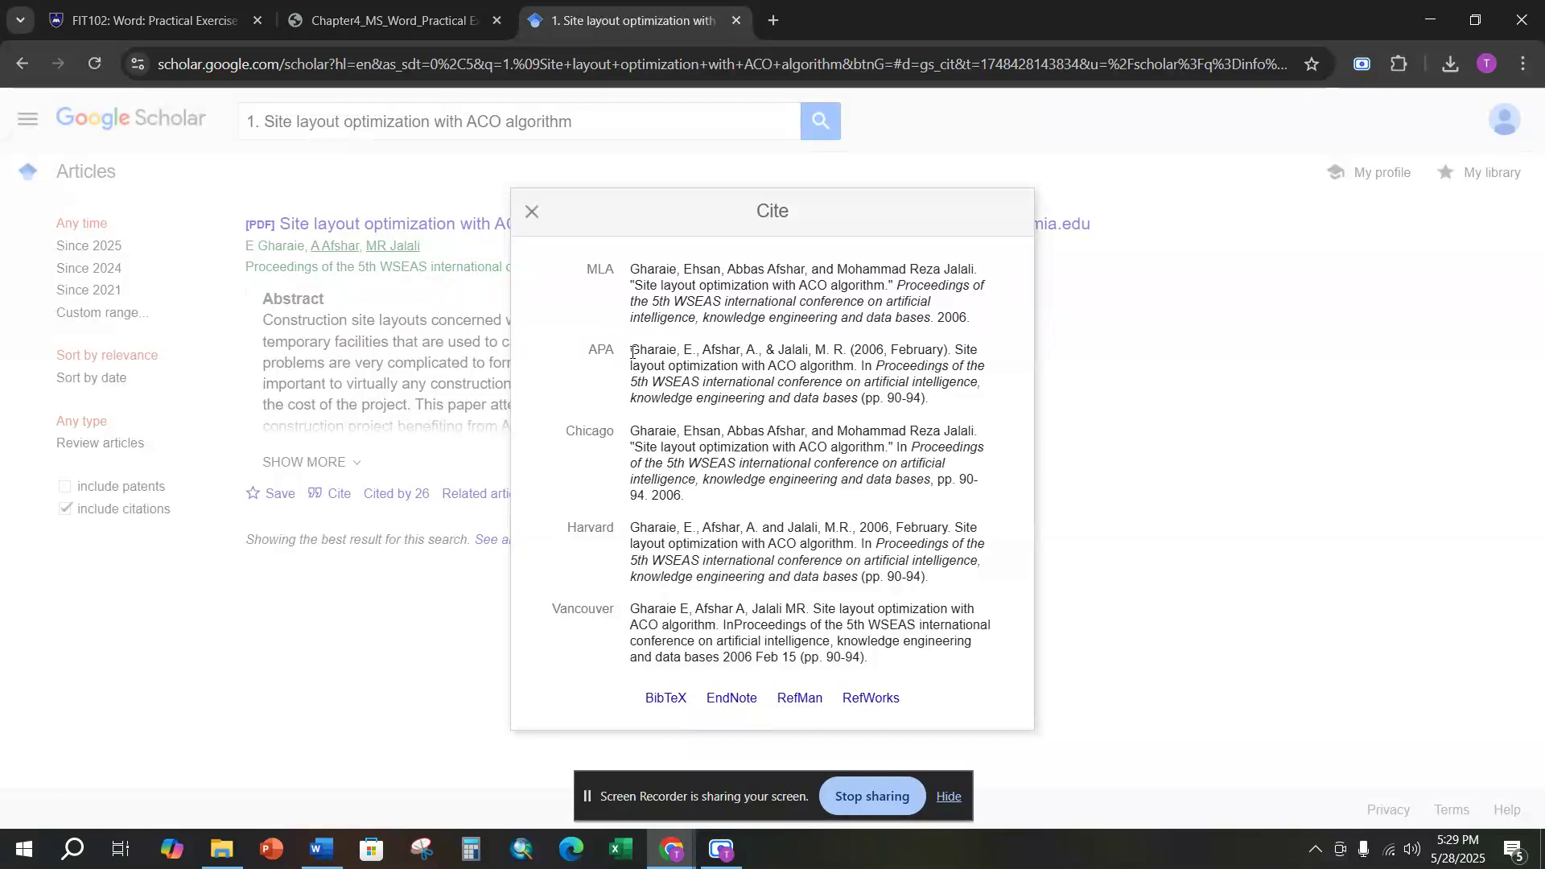
Copy the paper title "Site layout optimization with ACO algorithm" from the APA citation.
click(954, 350)
click(954, 349)
drag(955, 350, 852, 366)
right_click(814, 367)
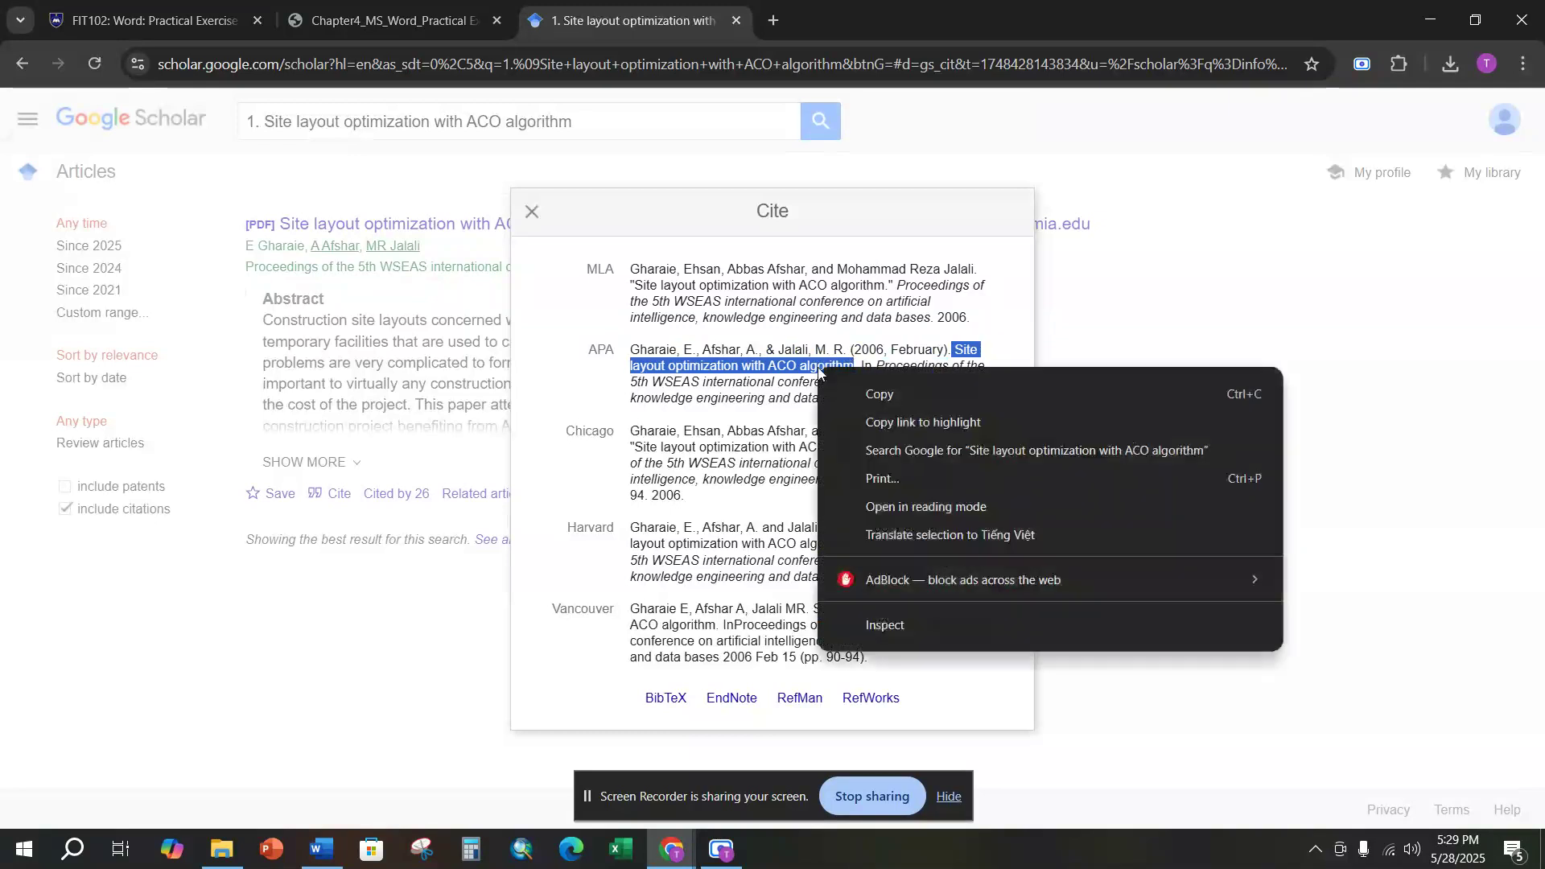
click(881, 399)
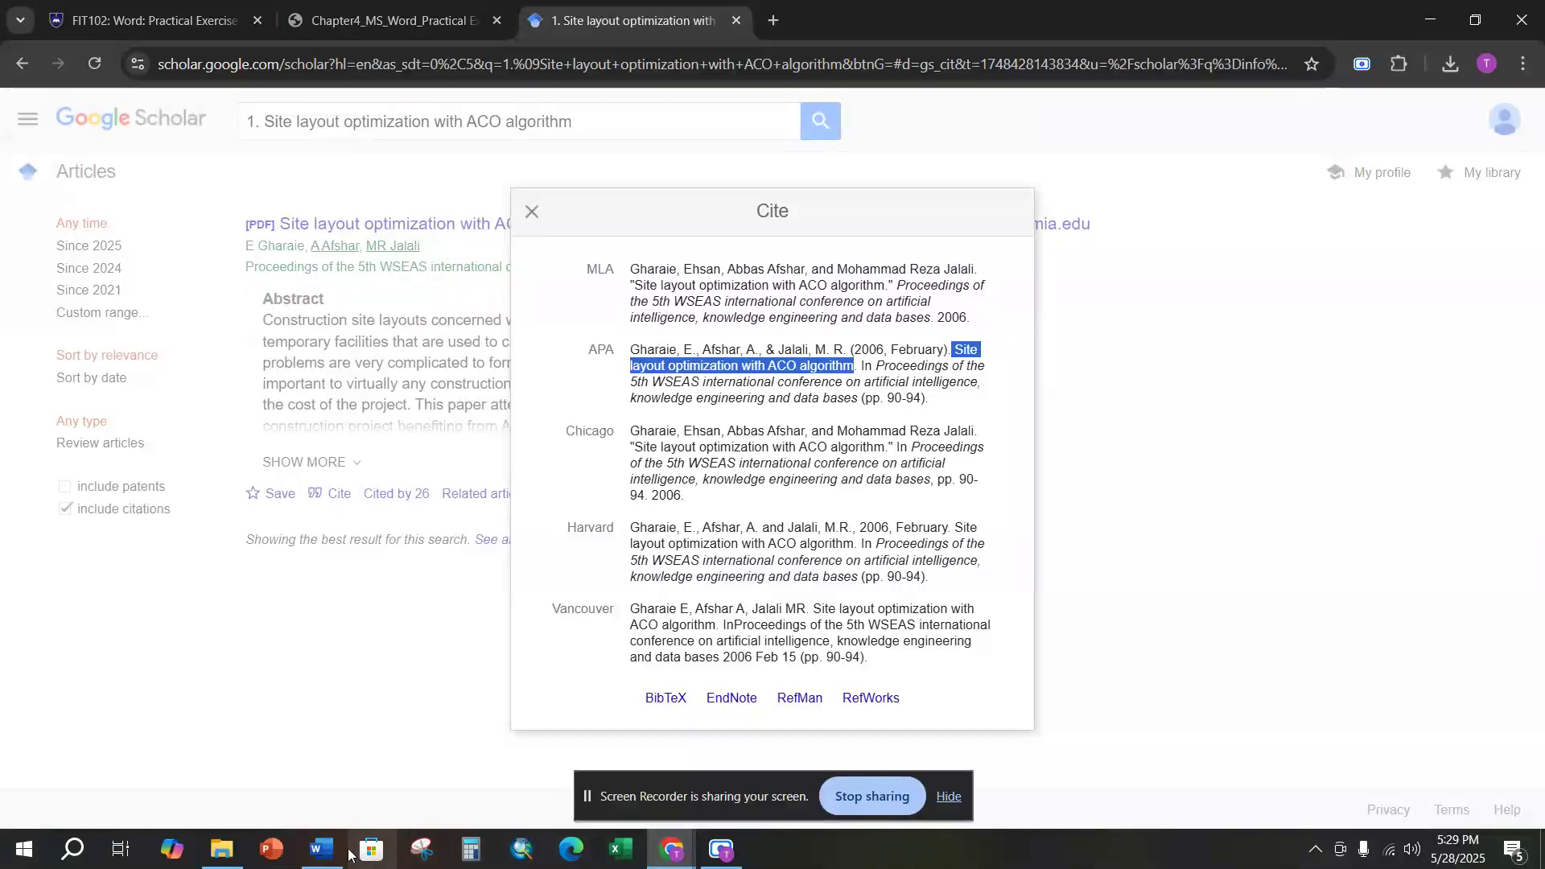
Switch to Word, select citation marker [1] in the literature review, and start a new citation source of type Journal Article.
click(322, 849)
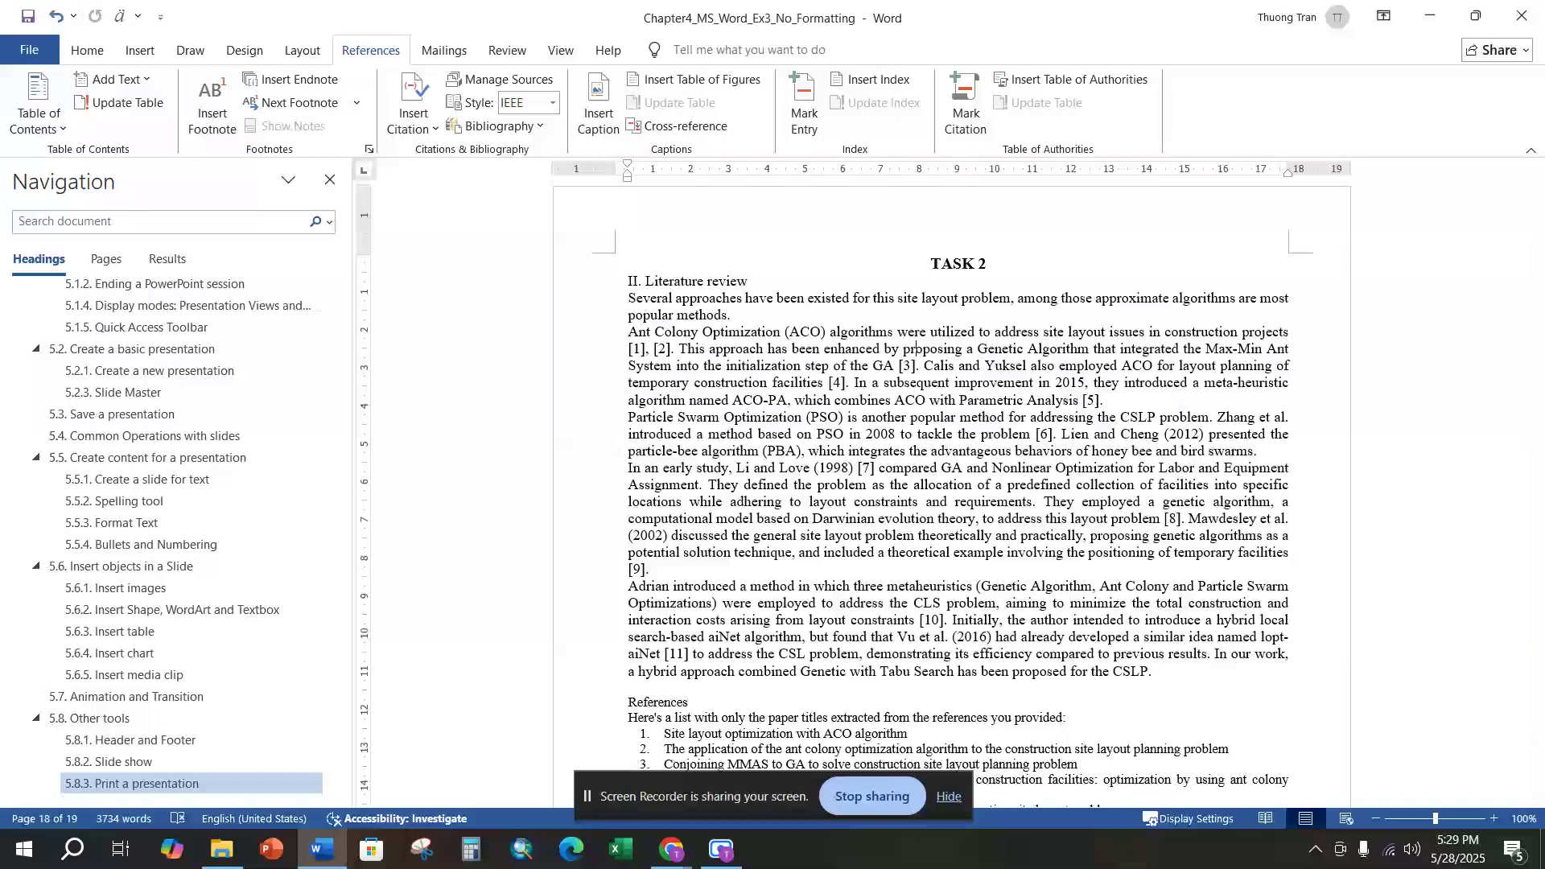
click(636, 348)
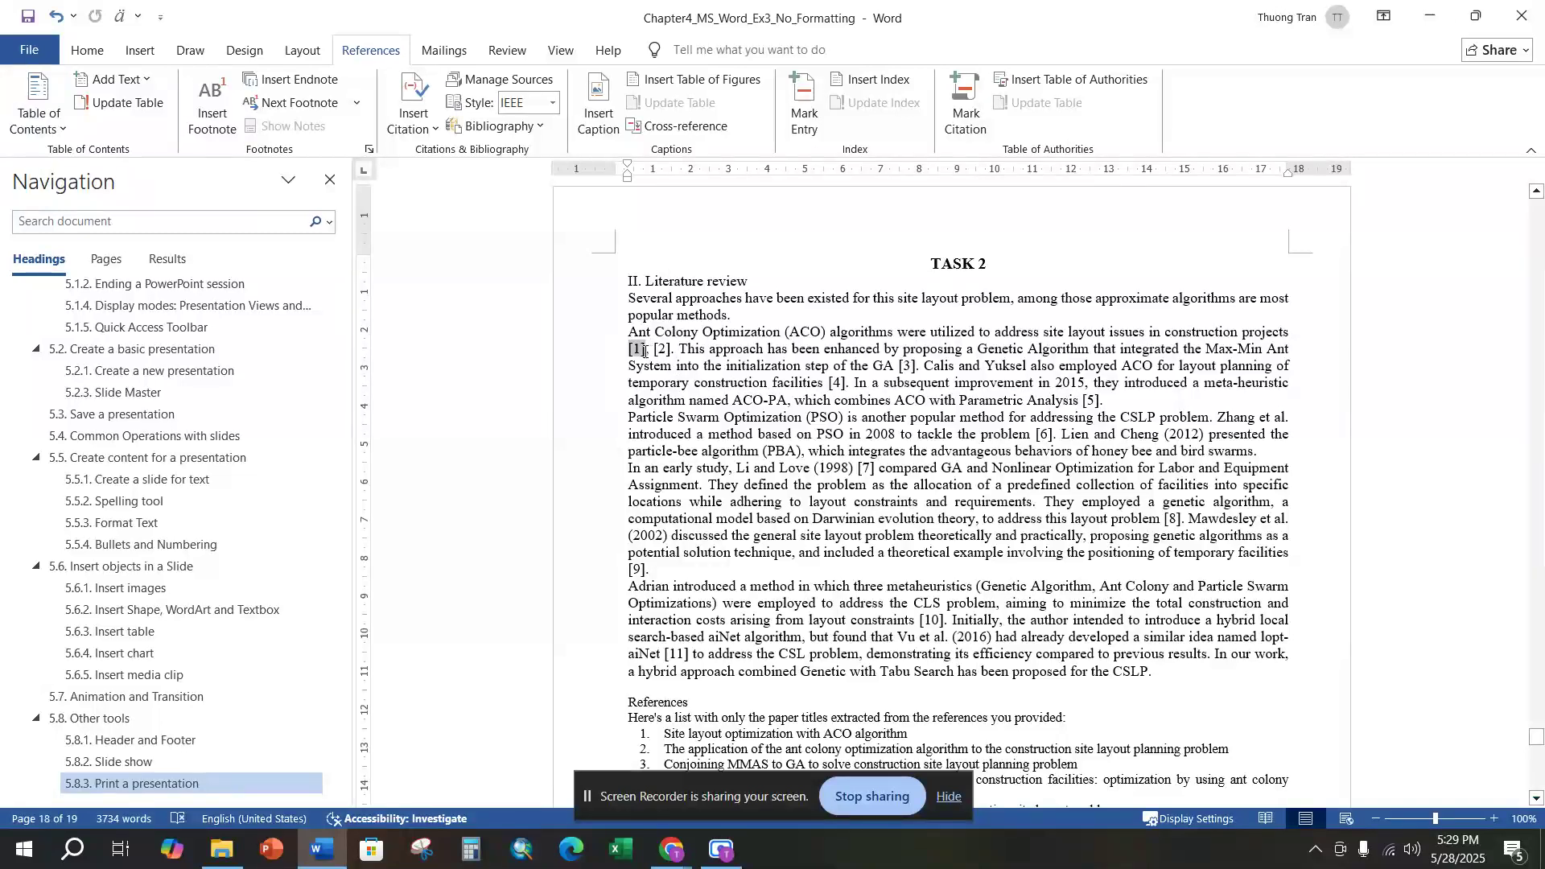
double_click(643, 350)
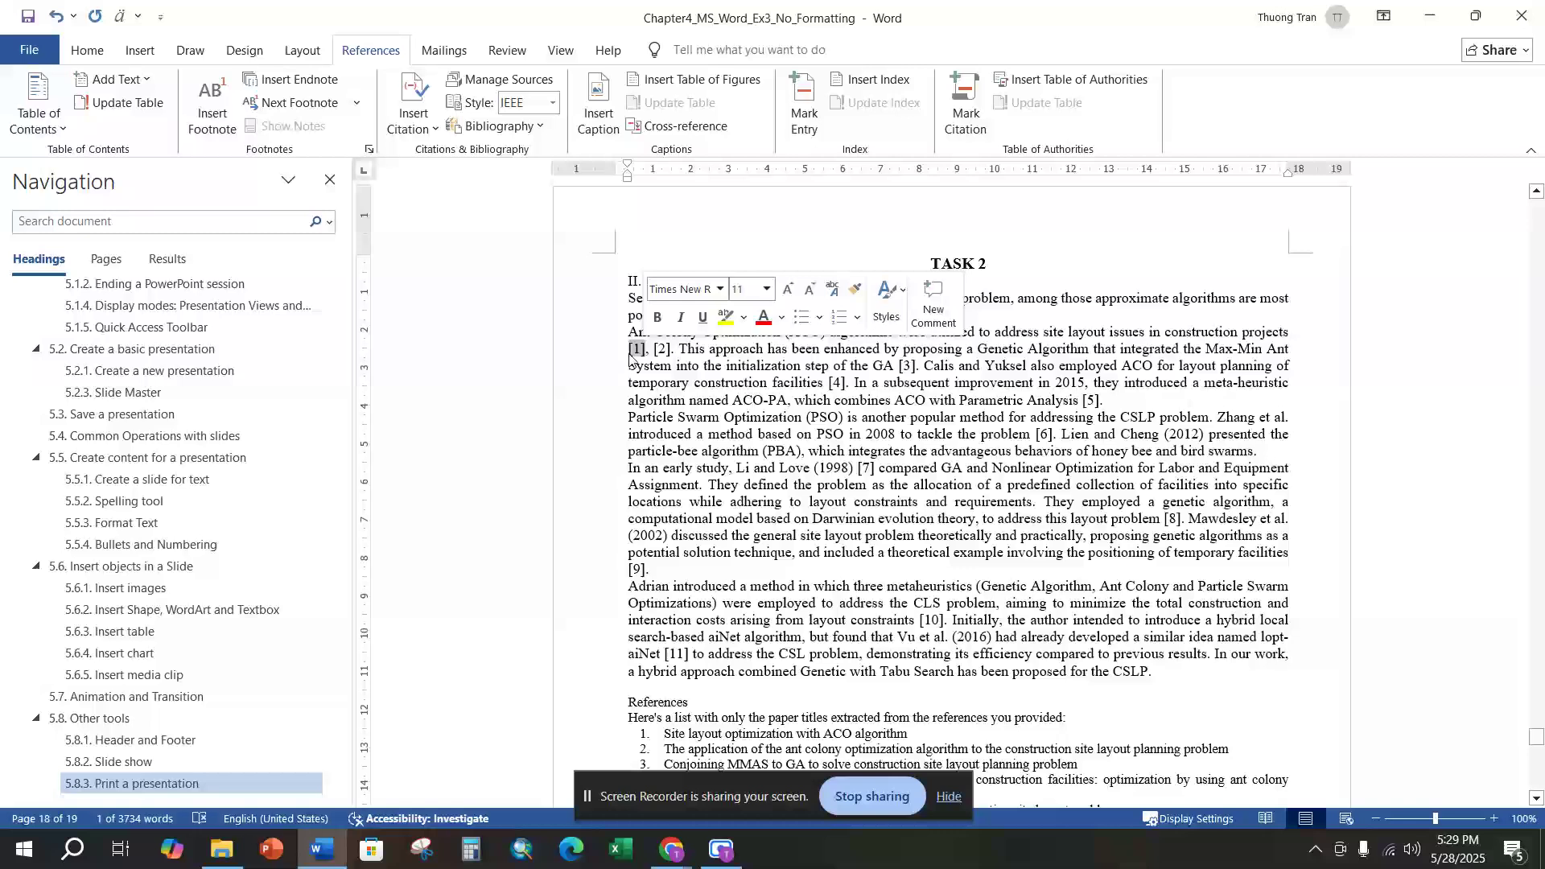
click(94, 55)
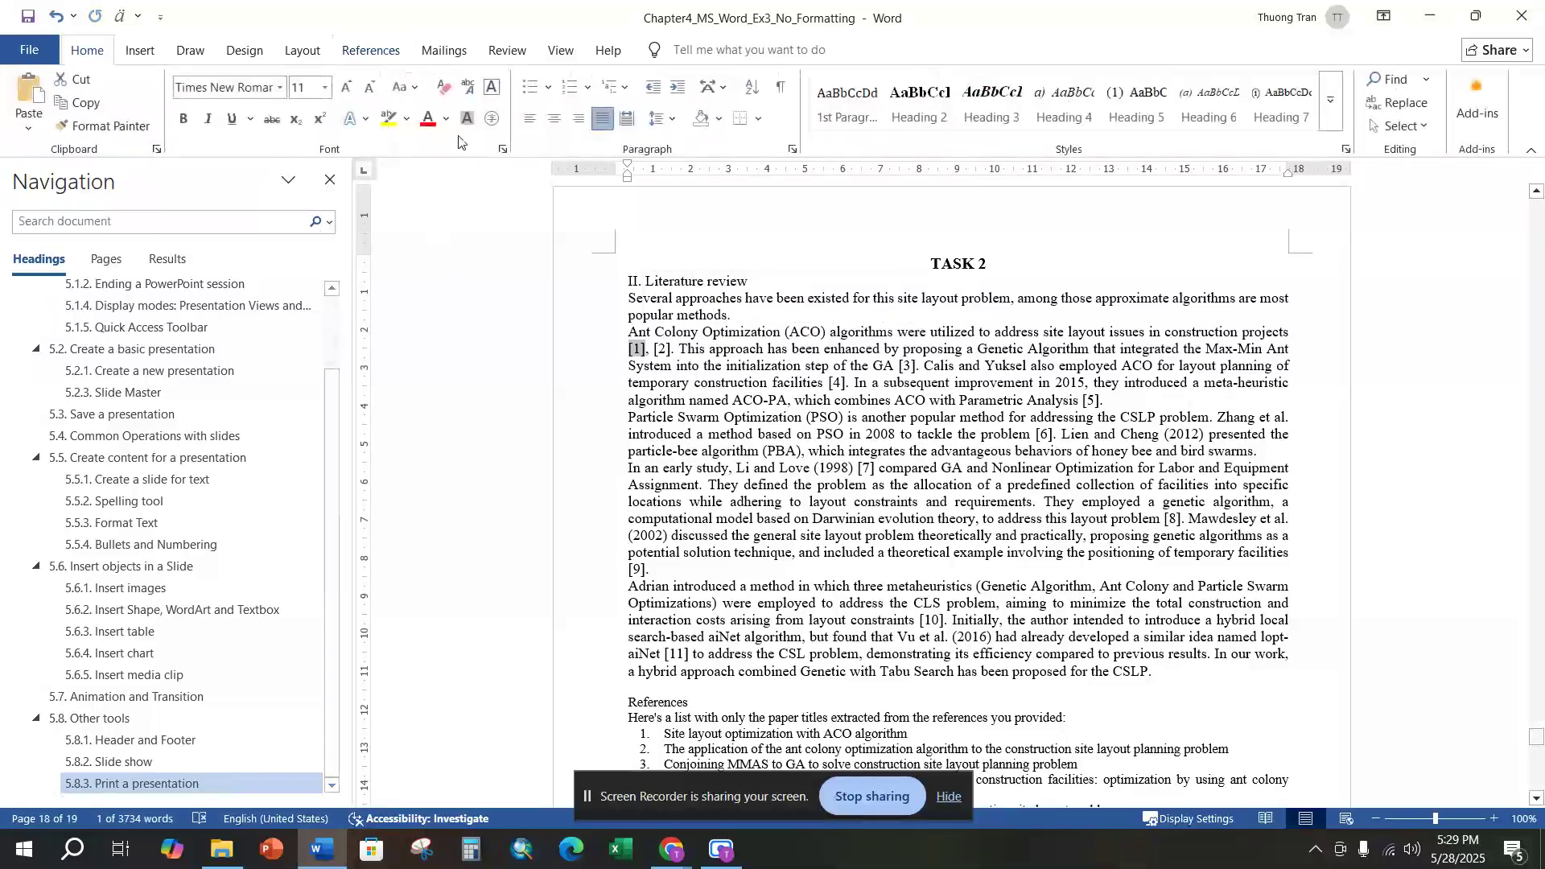
click(393, 54)
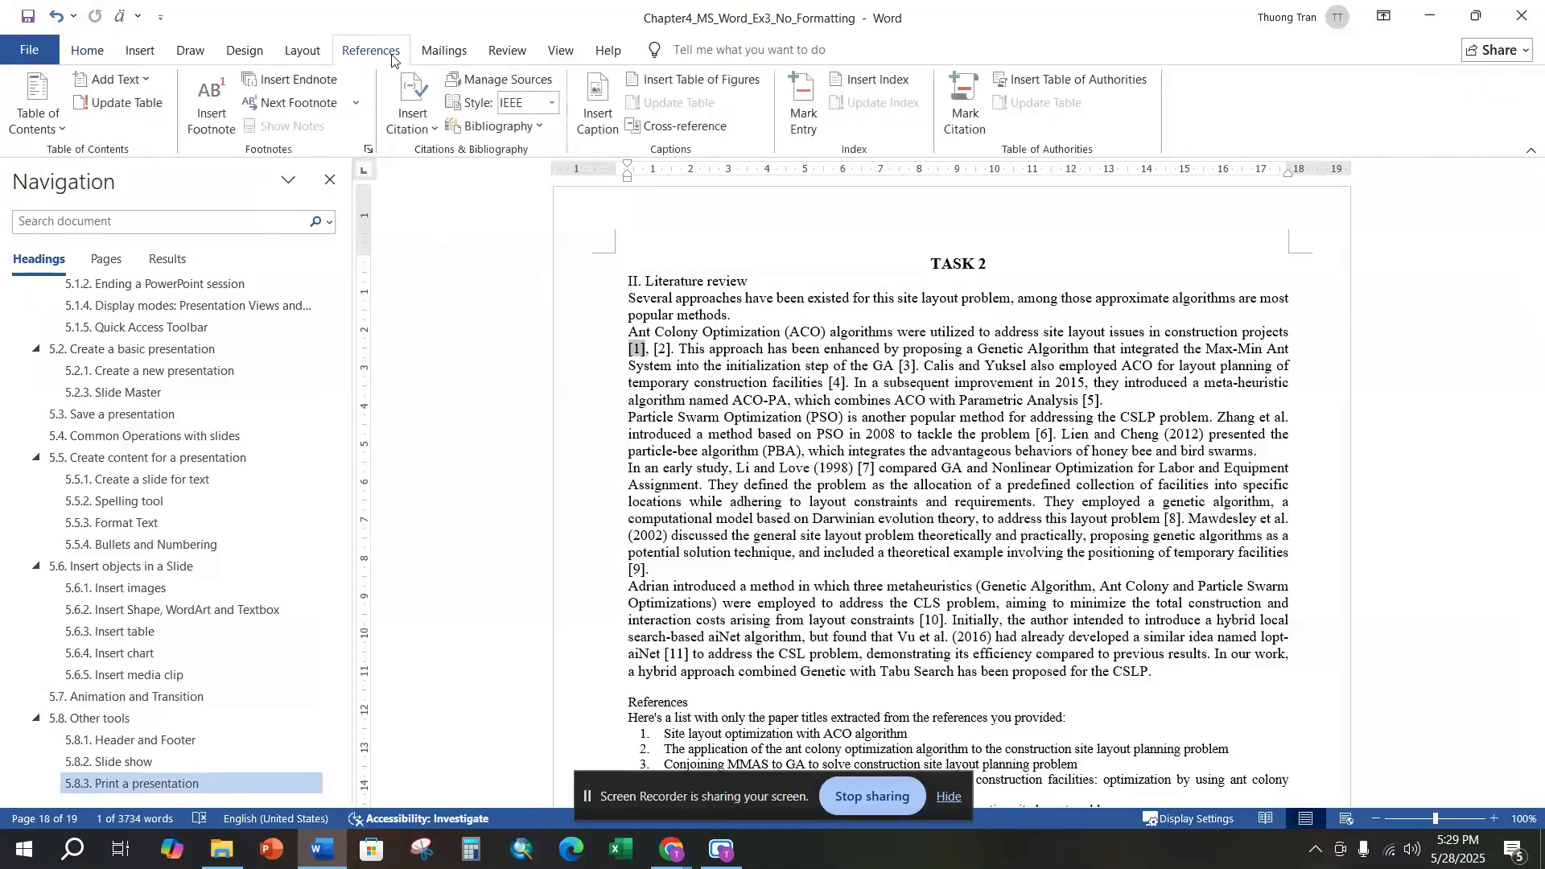
click(421, 129)
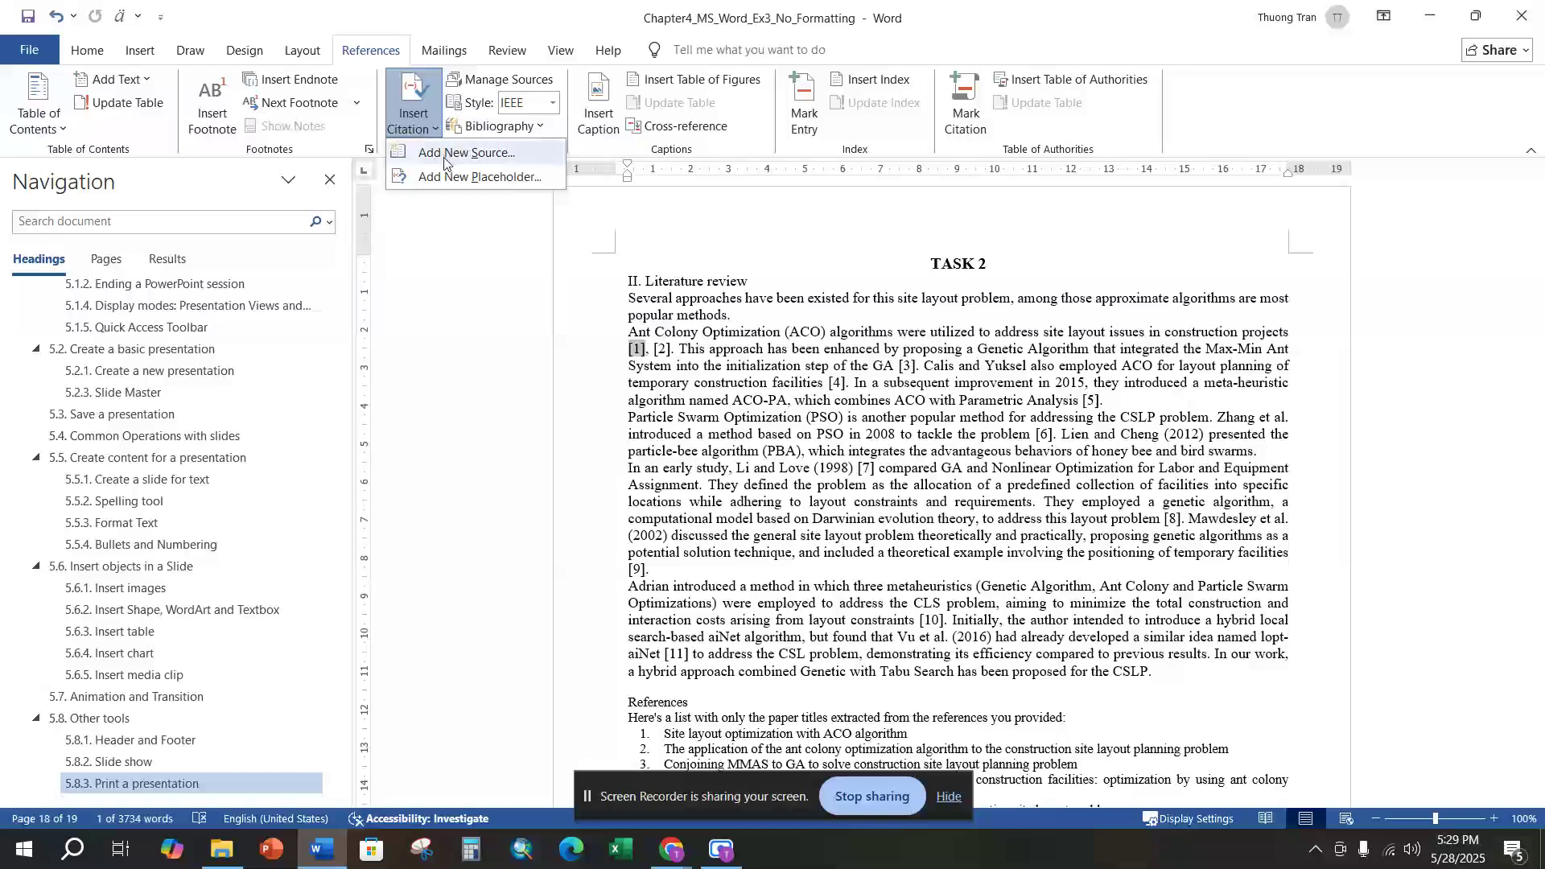
click(444, 155)
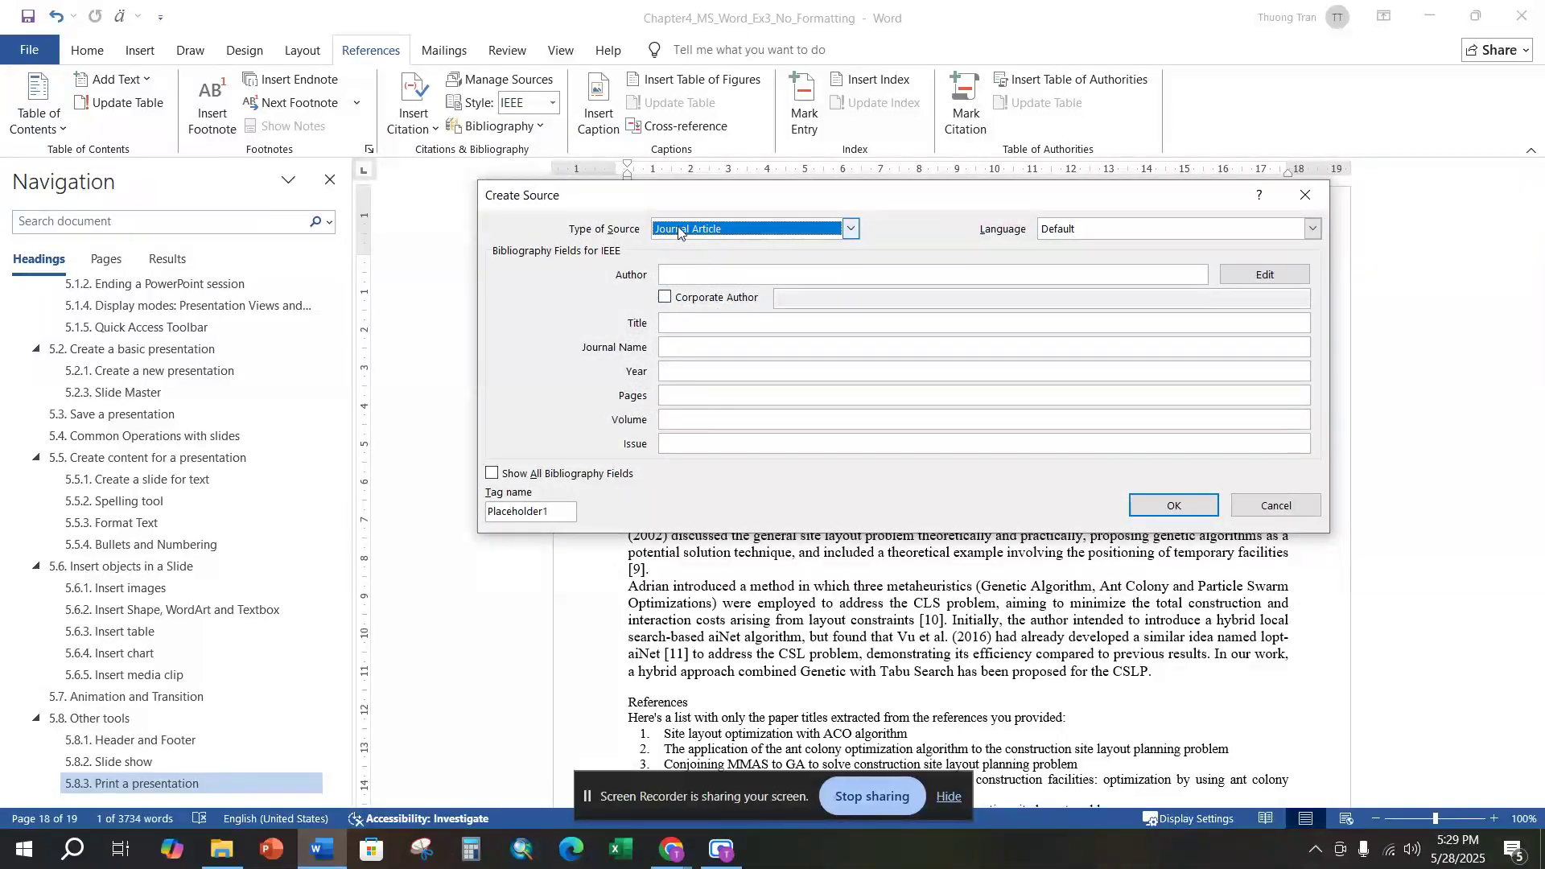
click(851, 232)
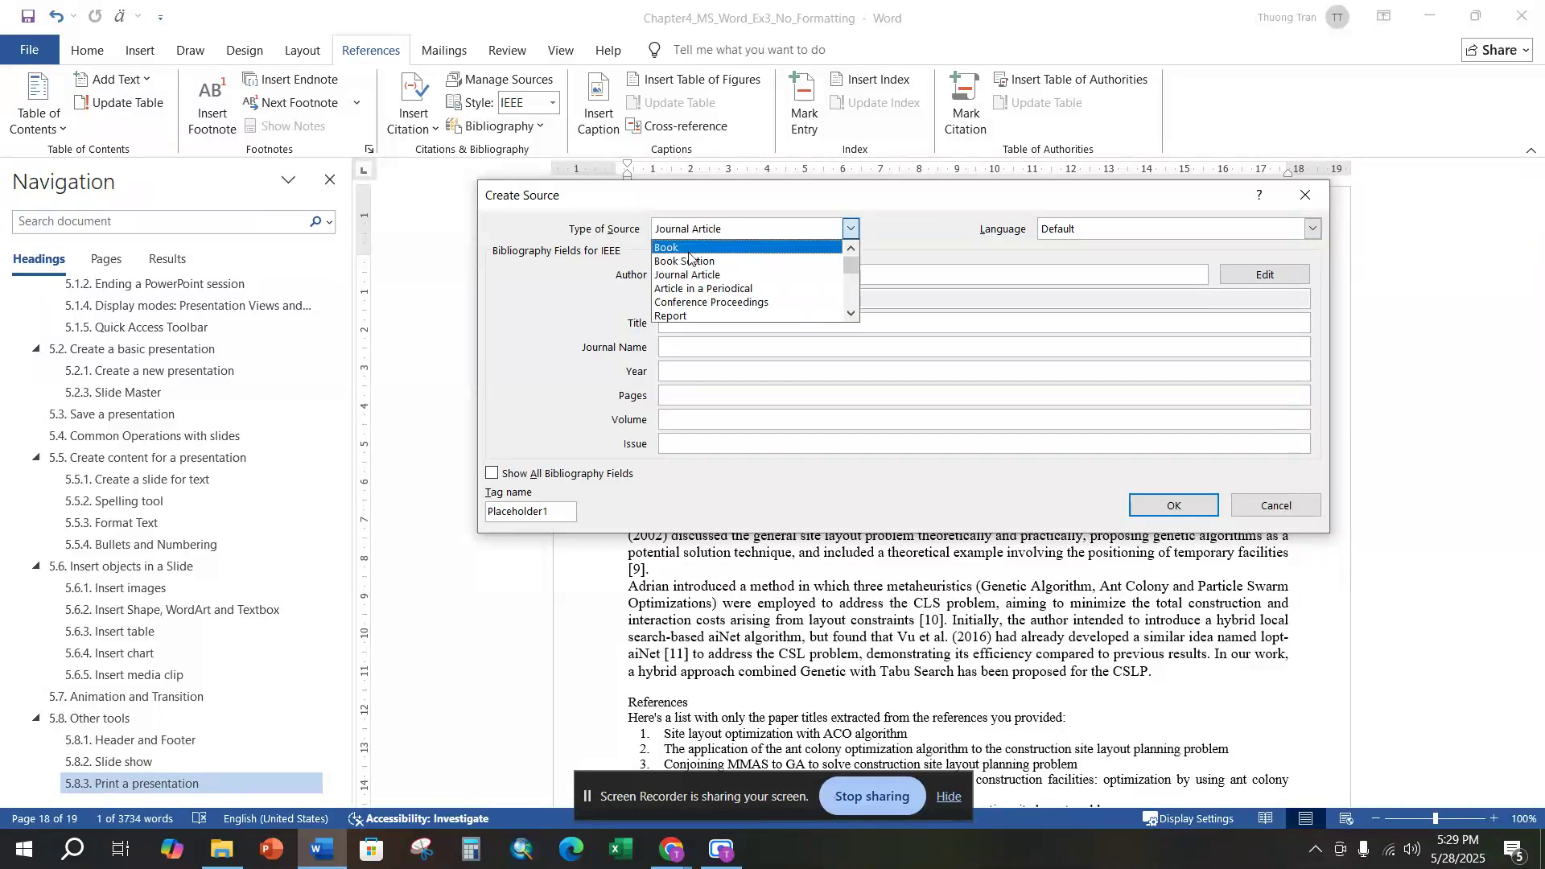
click(725, 275)
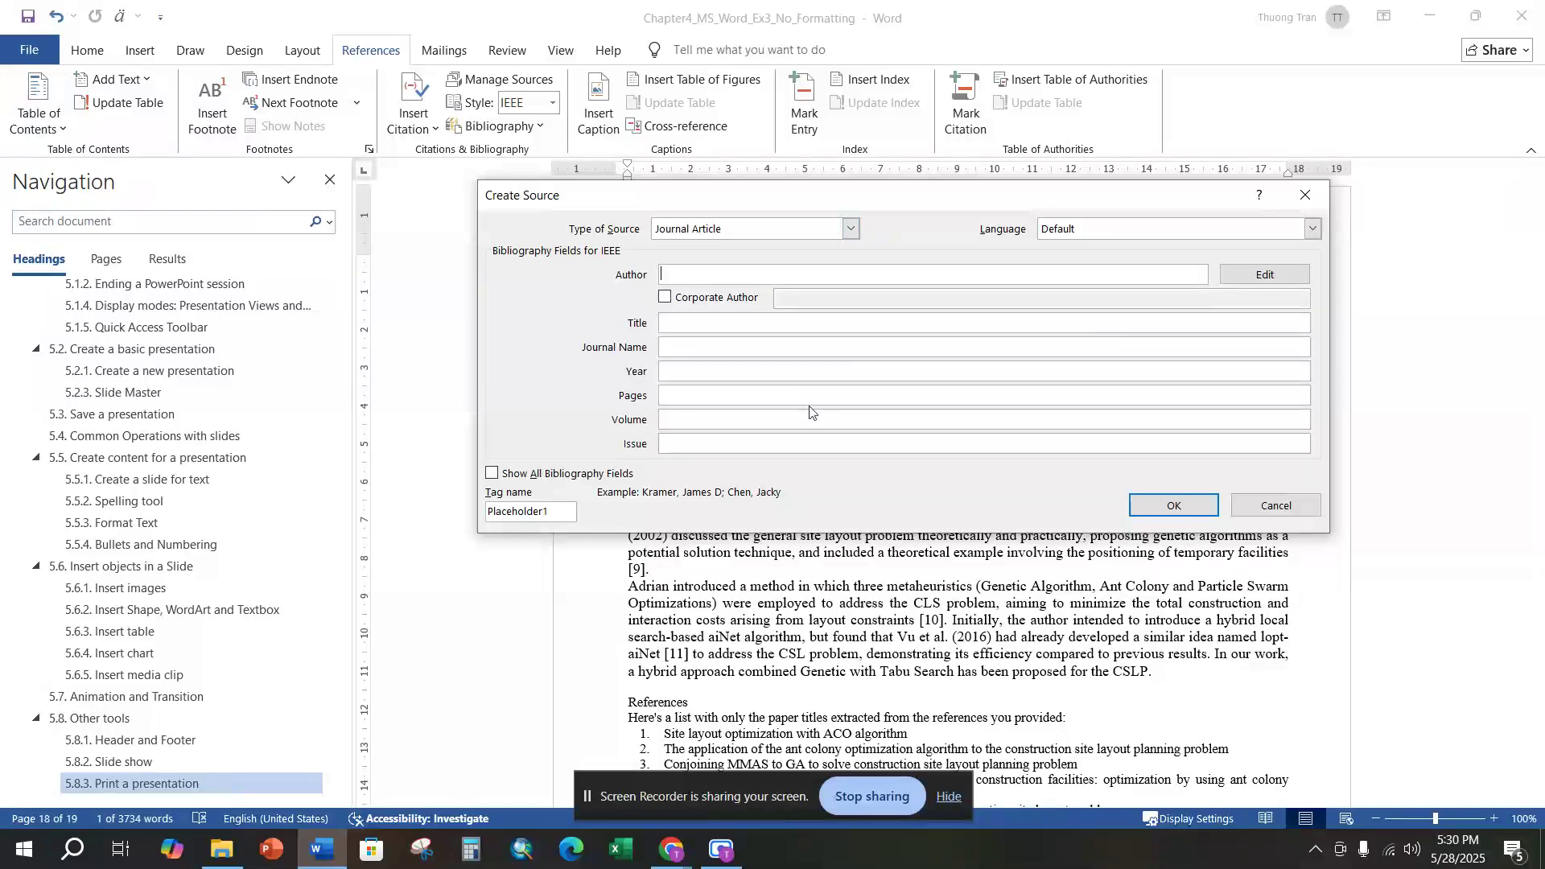
Paste "Site layout optimization with ACO algorithm" as the new source's title.
click(711, 322)
right_click(711, 322)
click(744, 386)
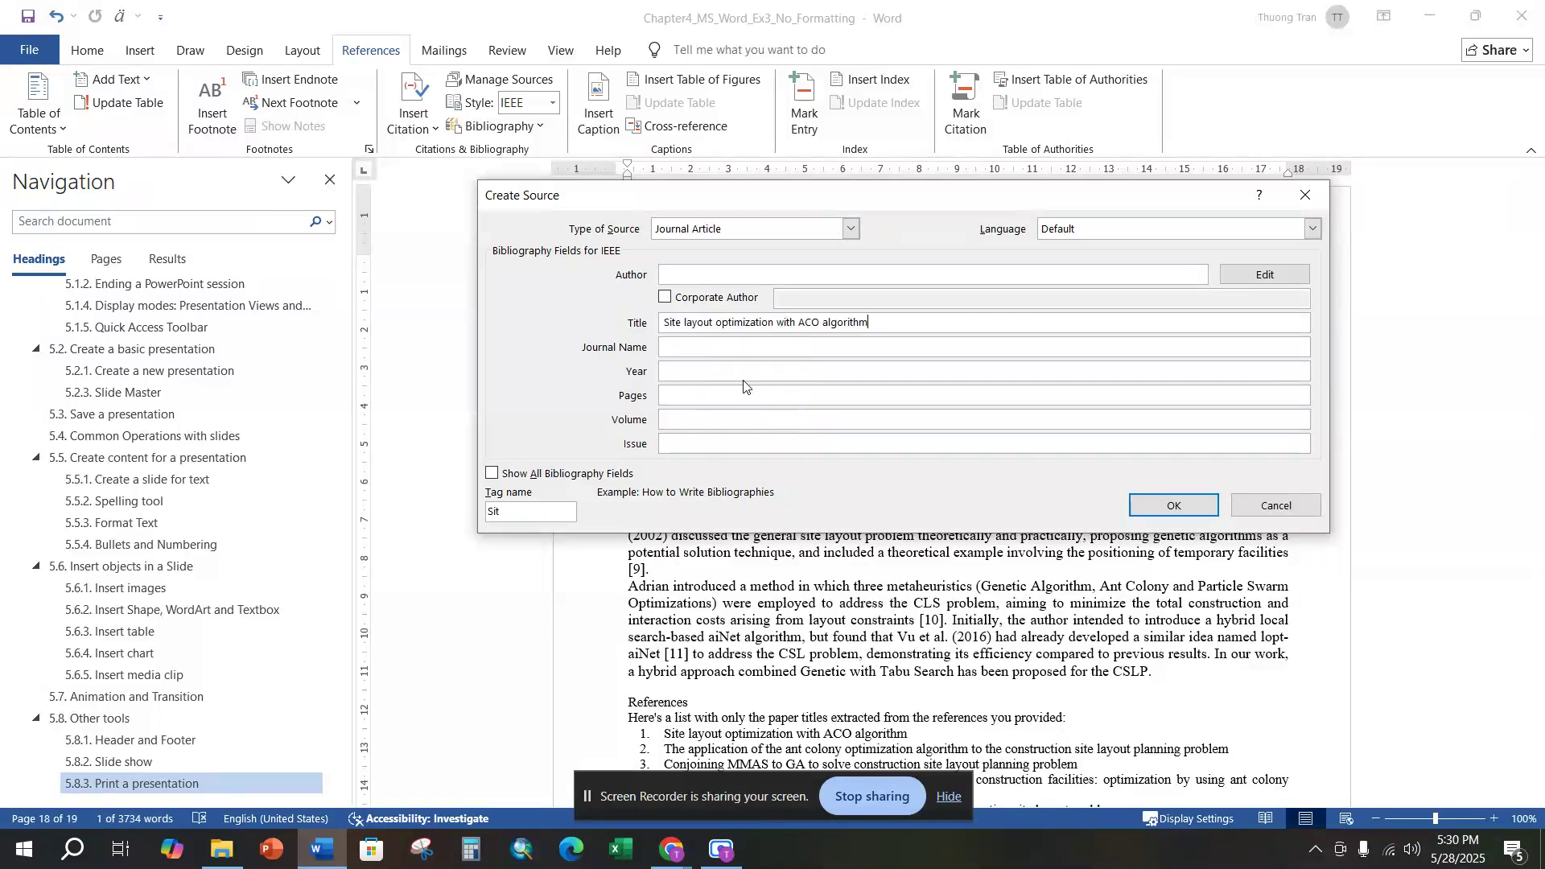
Copy the authors' names from the APA citation in Google Scholar and paste them as the new source's author in Word.
click(671, 851)
click(712, 760)
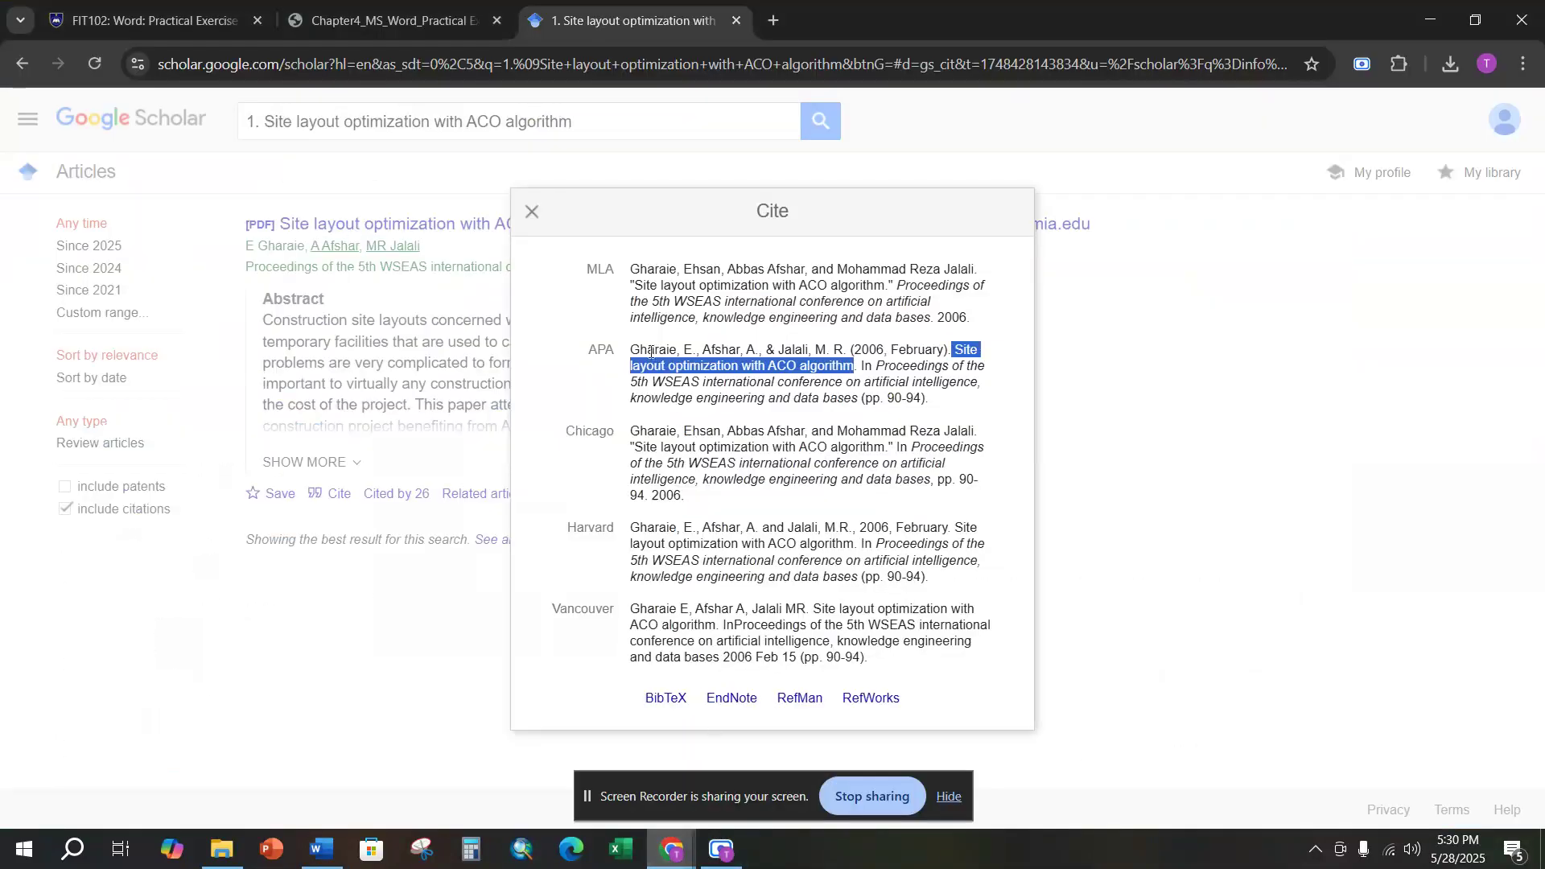
drag(631, 350, 845, 350)
right_click(800, 352)
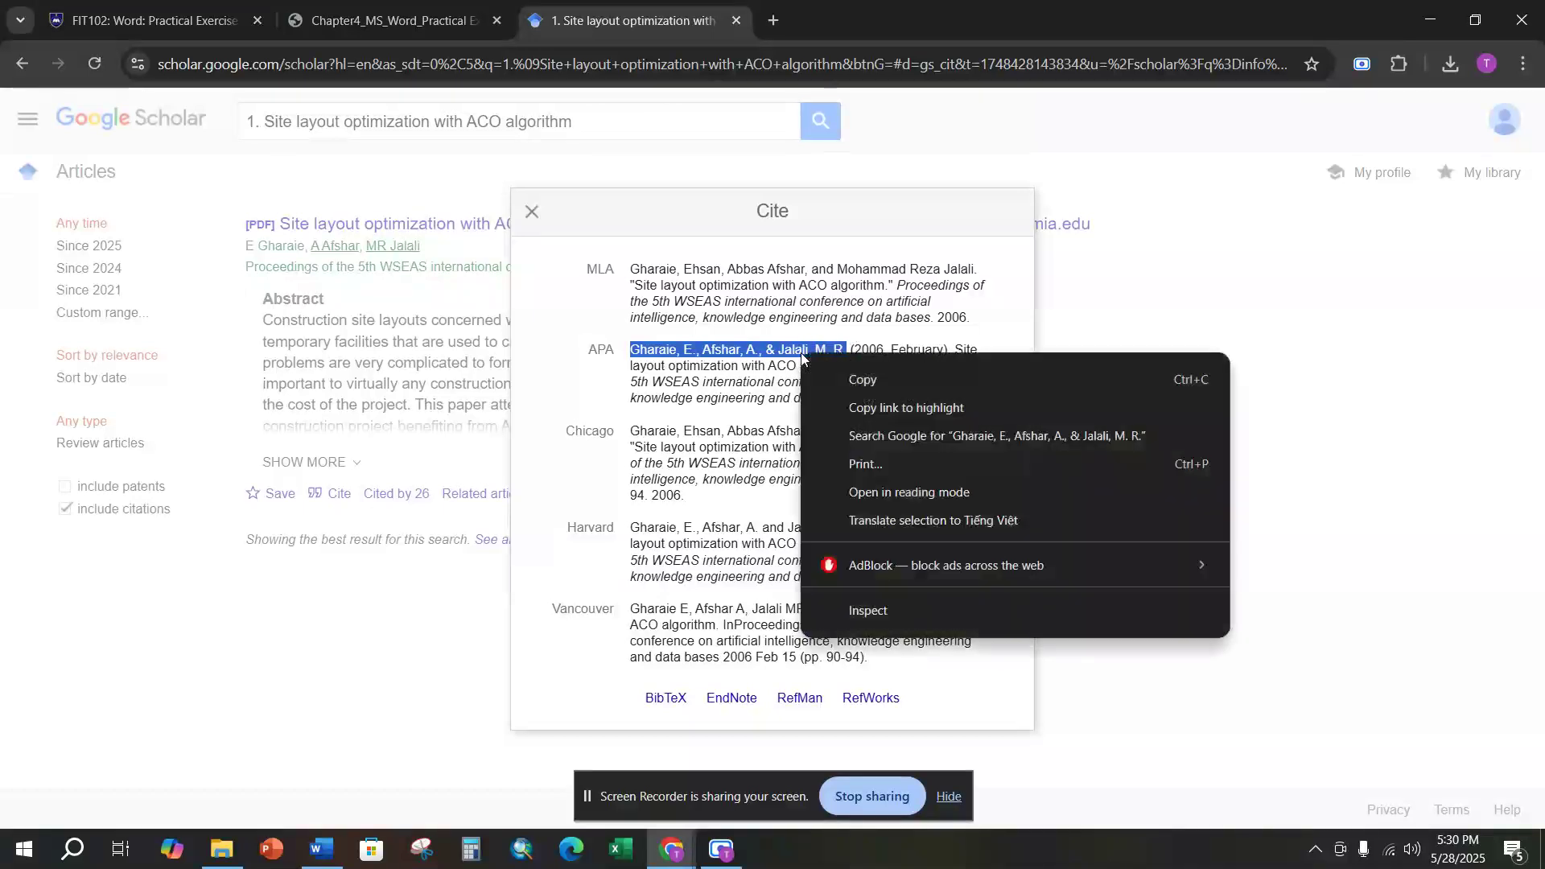
click(866, 383)
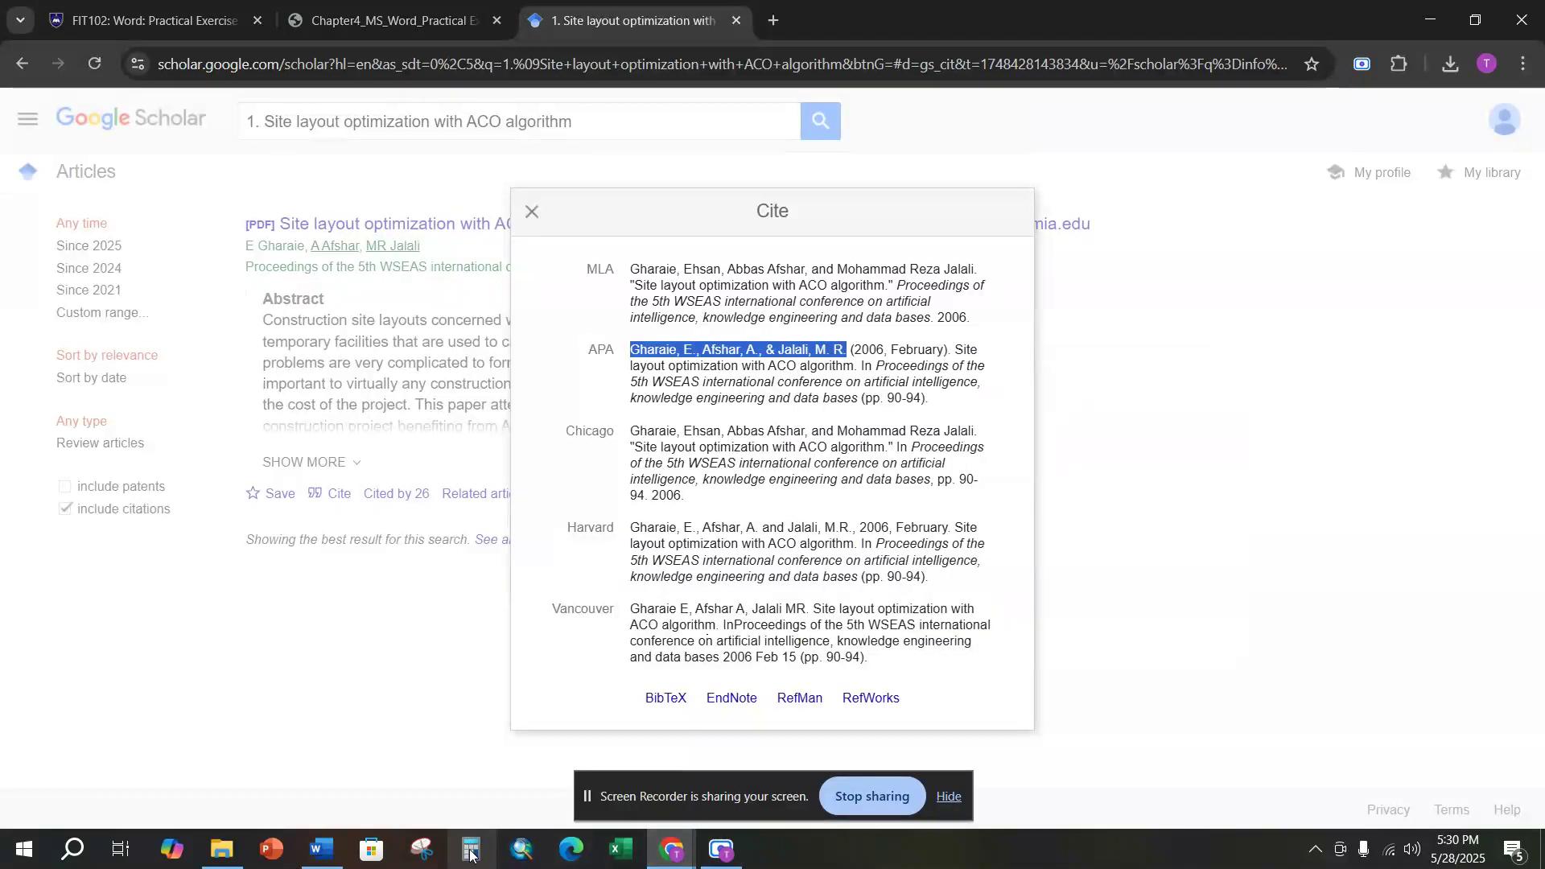
click(321, 849)
click(680, 272)
right_click(680, 272)
click(713, 338)
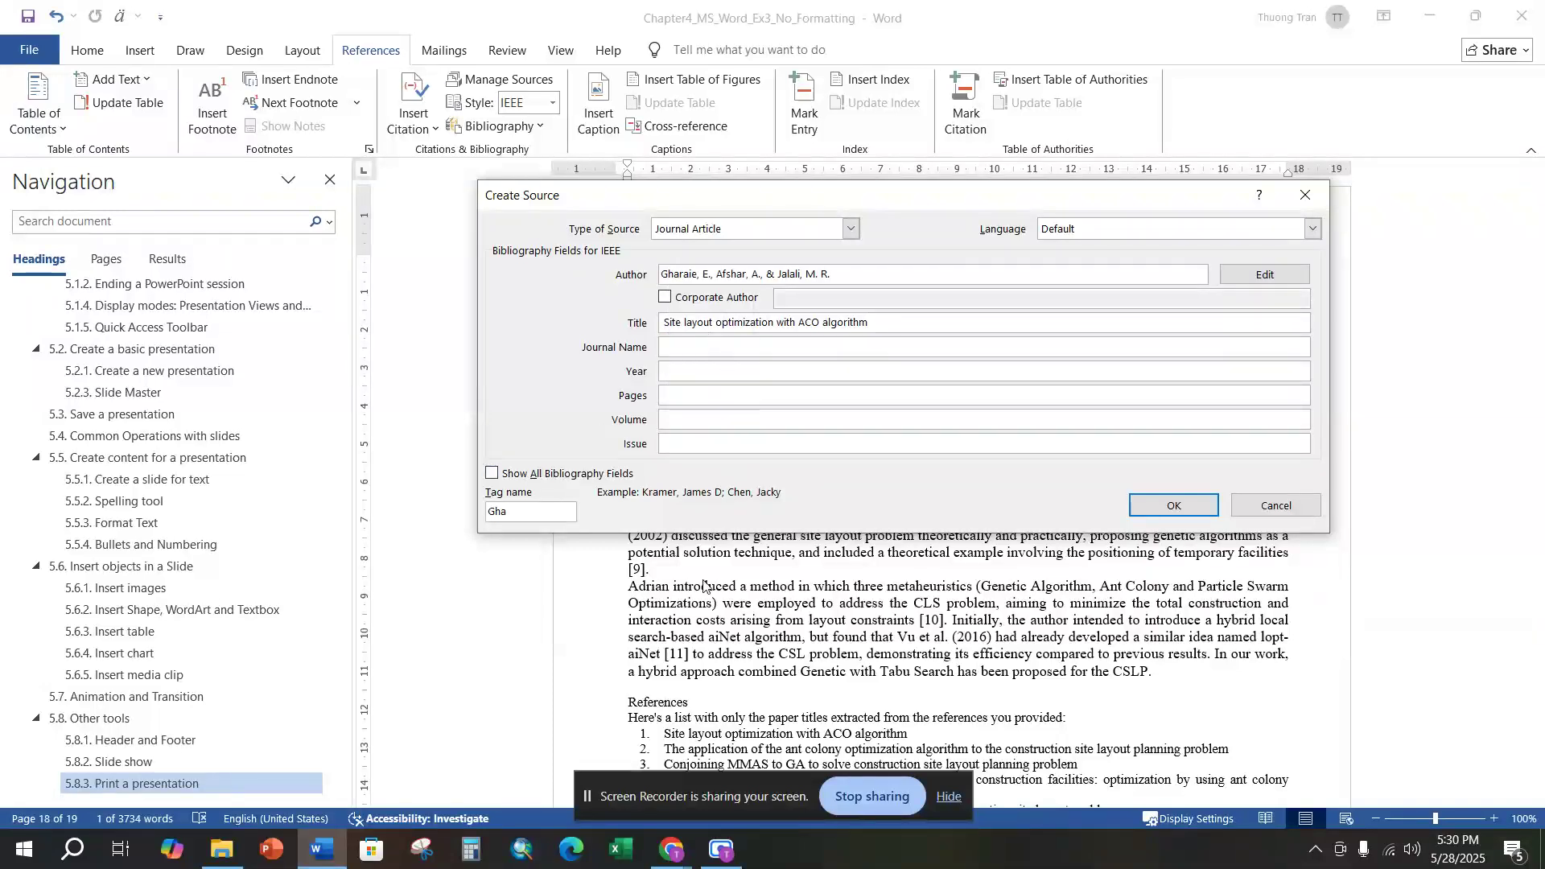
Copy the proceedings name, "In Proceedings" through "data bases", from Google Scholar's APA citation and paste it as the source's journal name in Word.
click(672, 849)
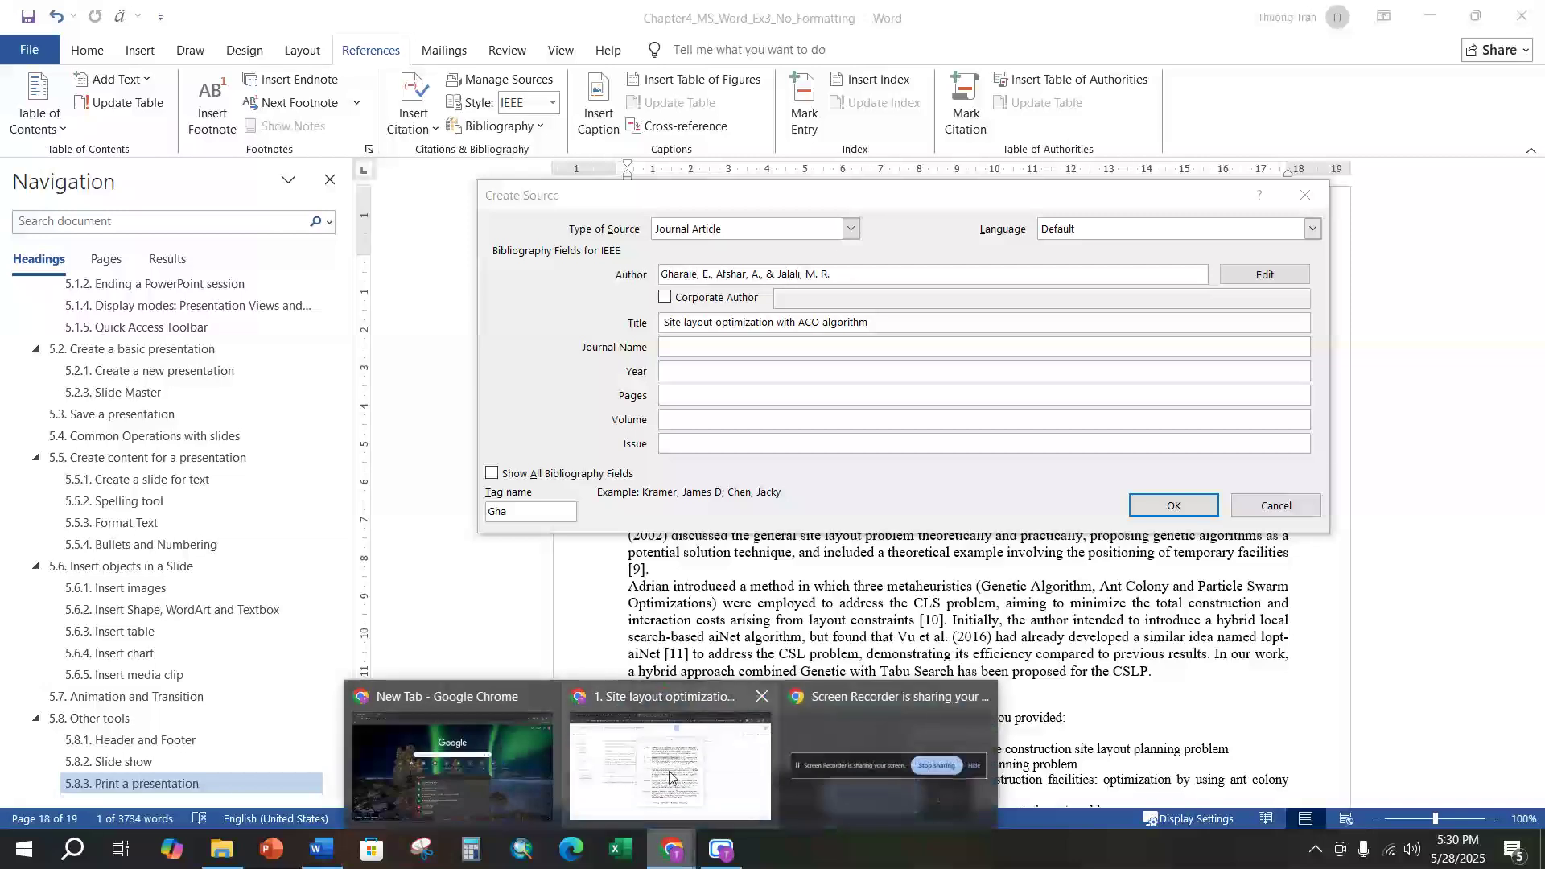
click(670, 776)
drag(862, 366, 858, 398)
right_click(853, 396)
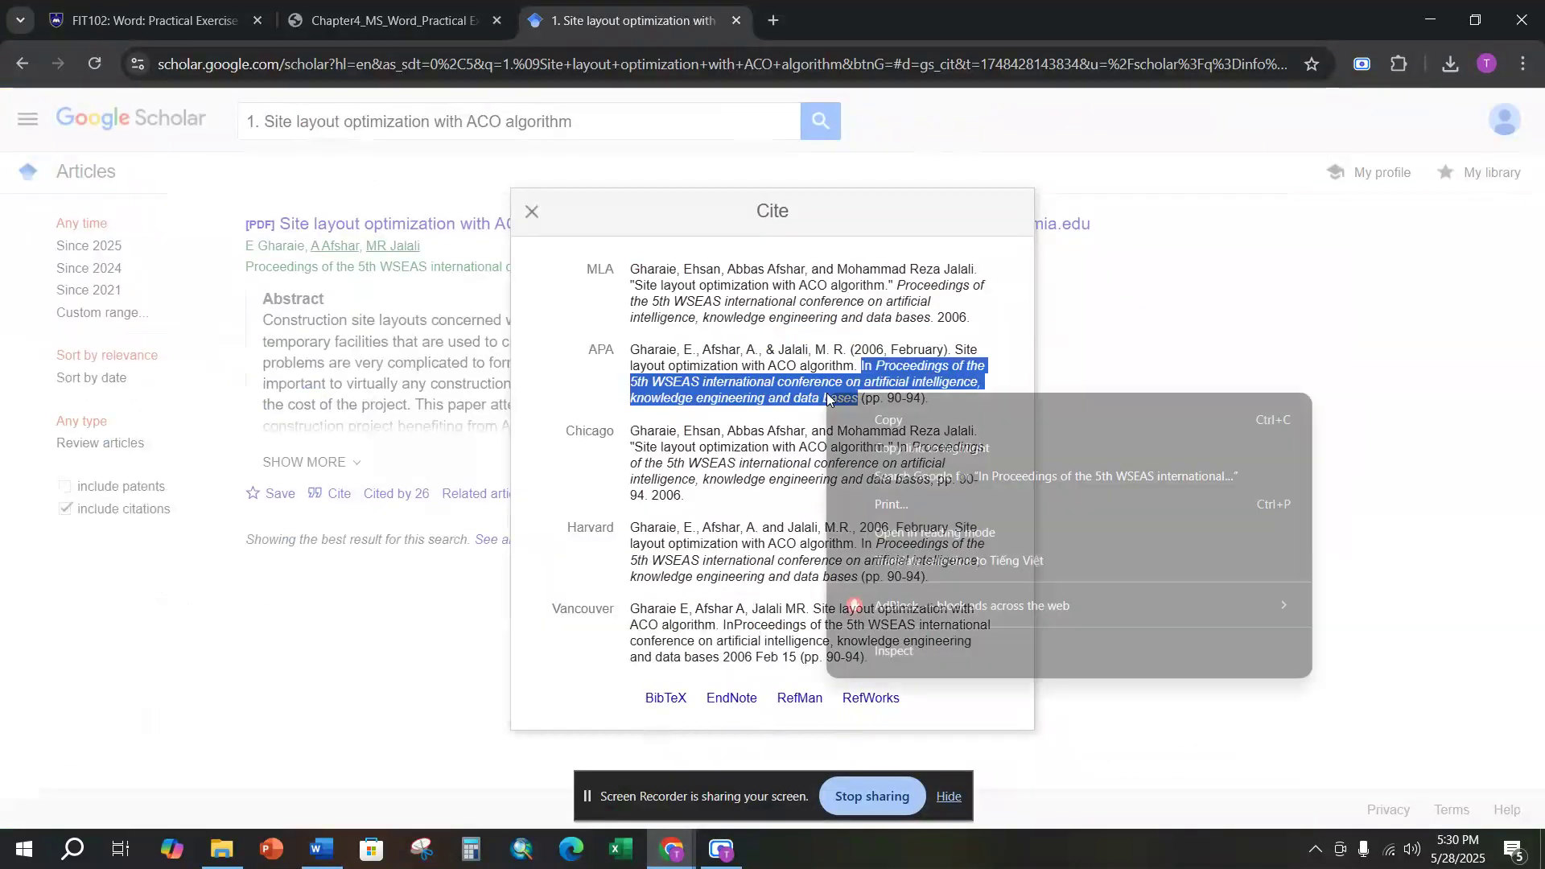
click(855, 414)
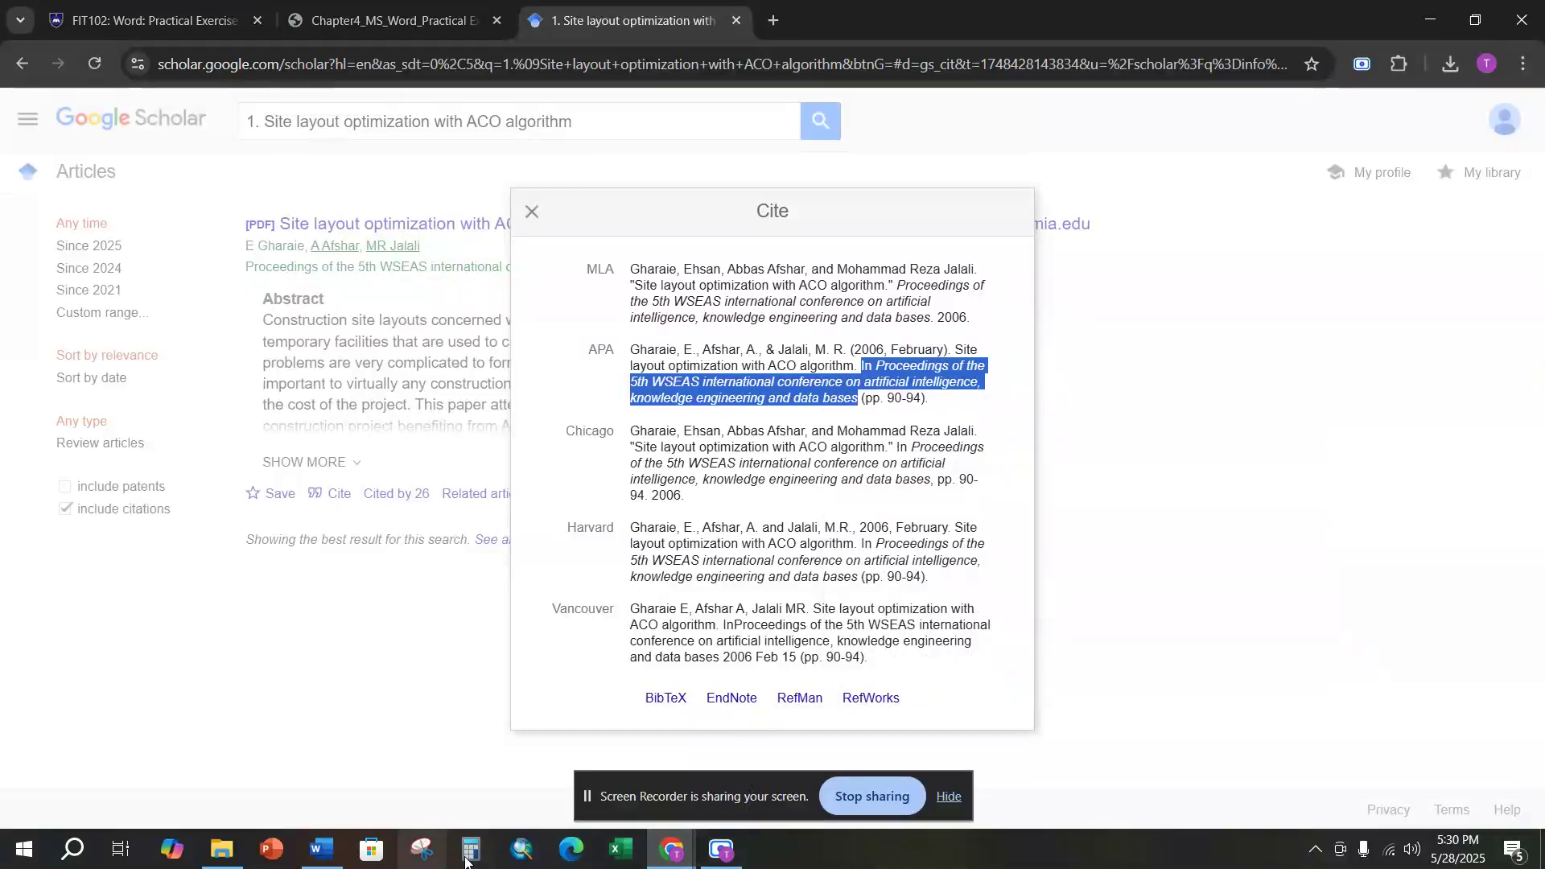
click(655, 847)
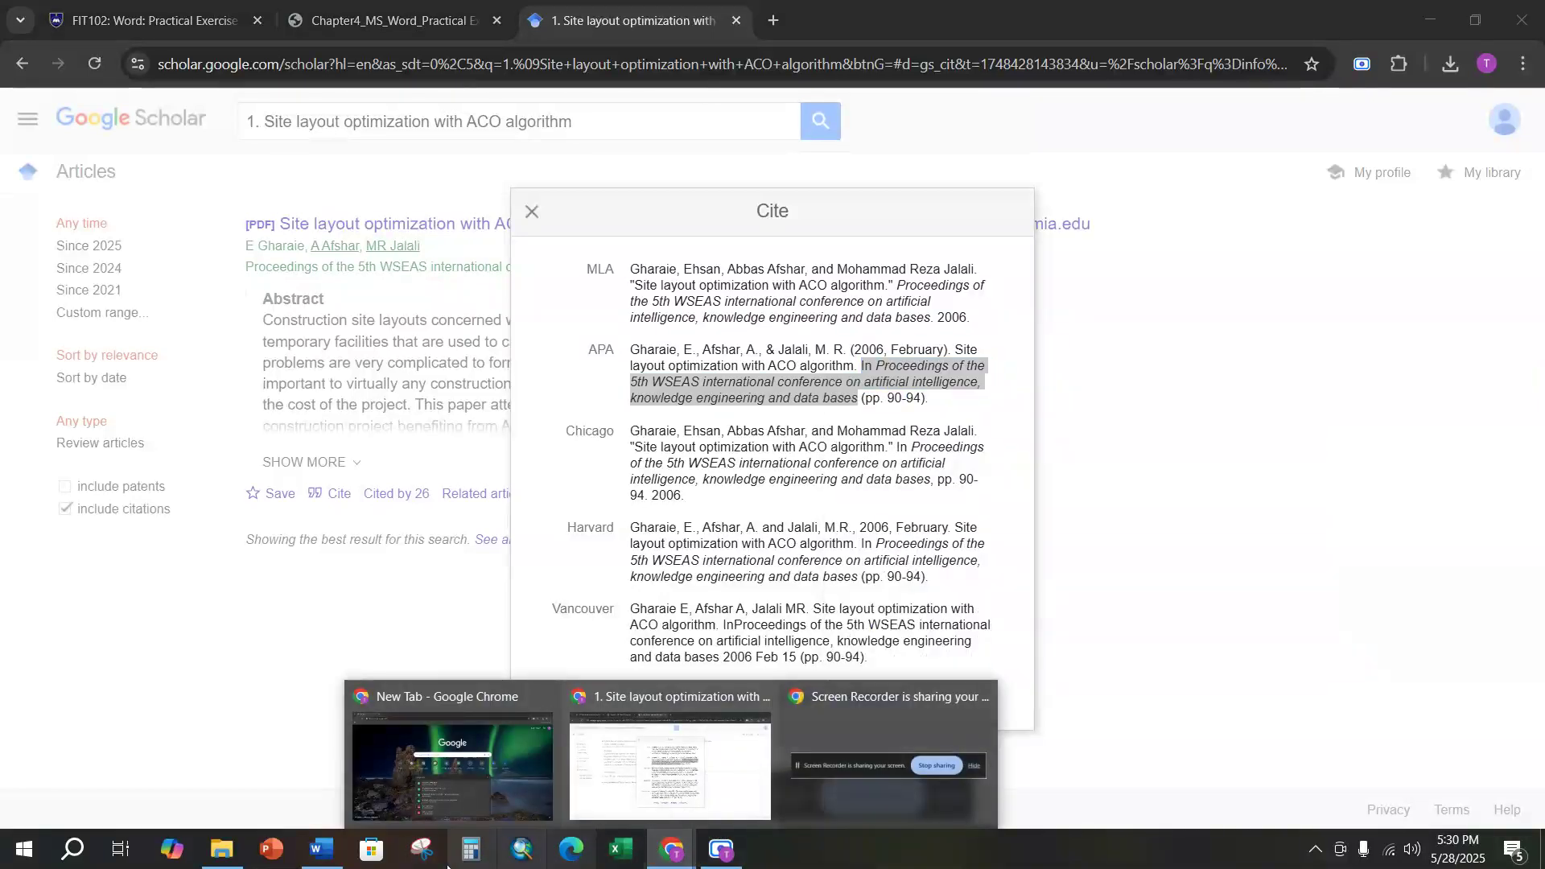
click(321, 849)
click(696, 346)
right_click(697, 346)
click(745, 412)
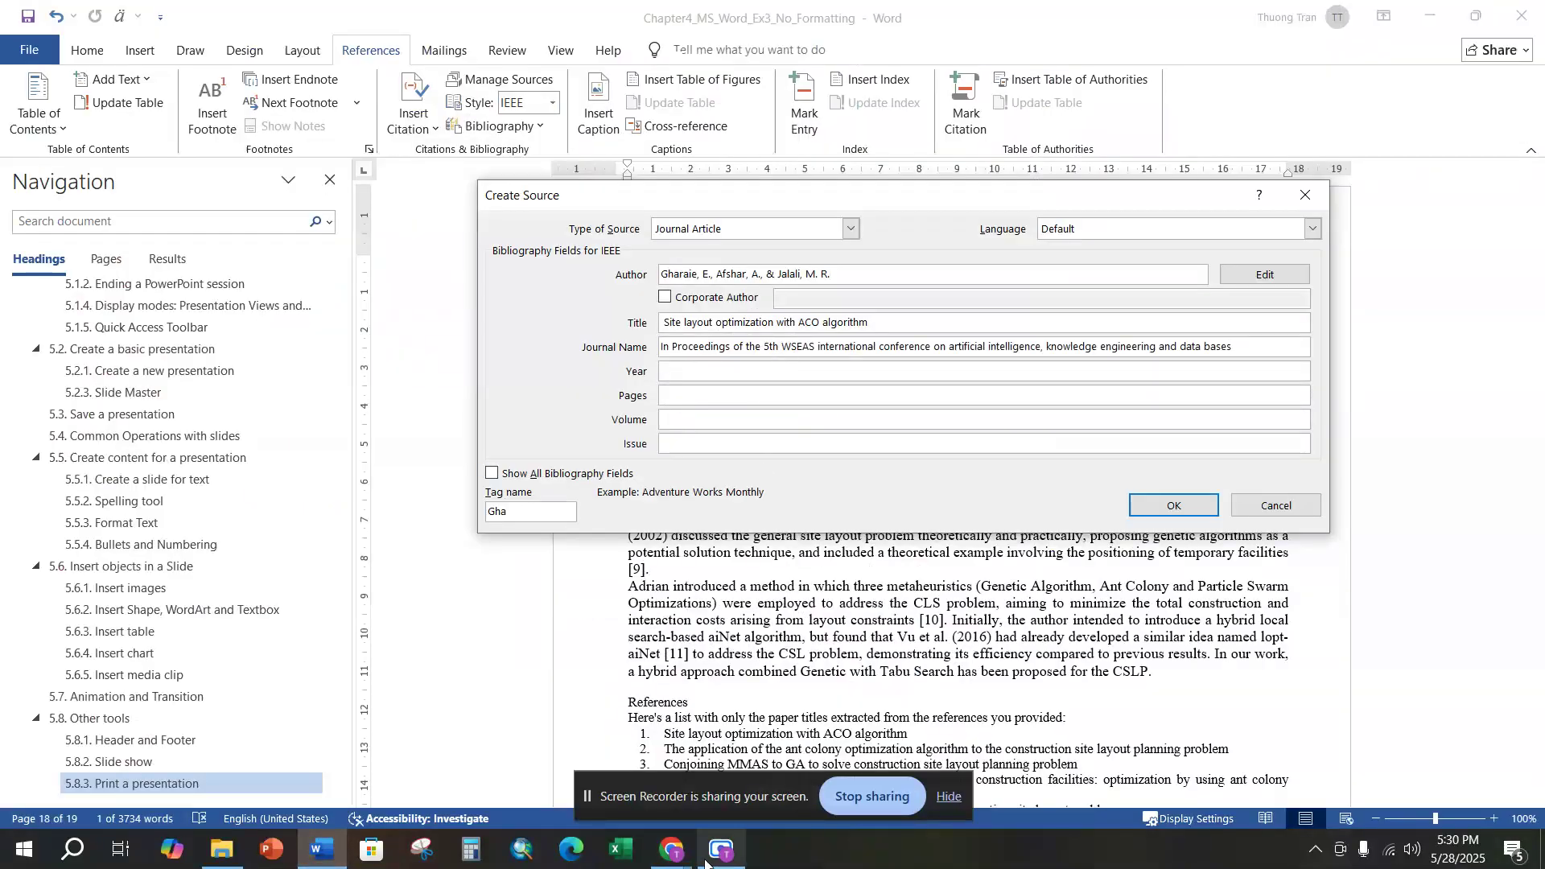
Copy "2006, February" from the APA citation in Google Scholar and paste it as the source's year in Word.
mouse_move(683, 855)
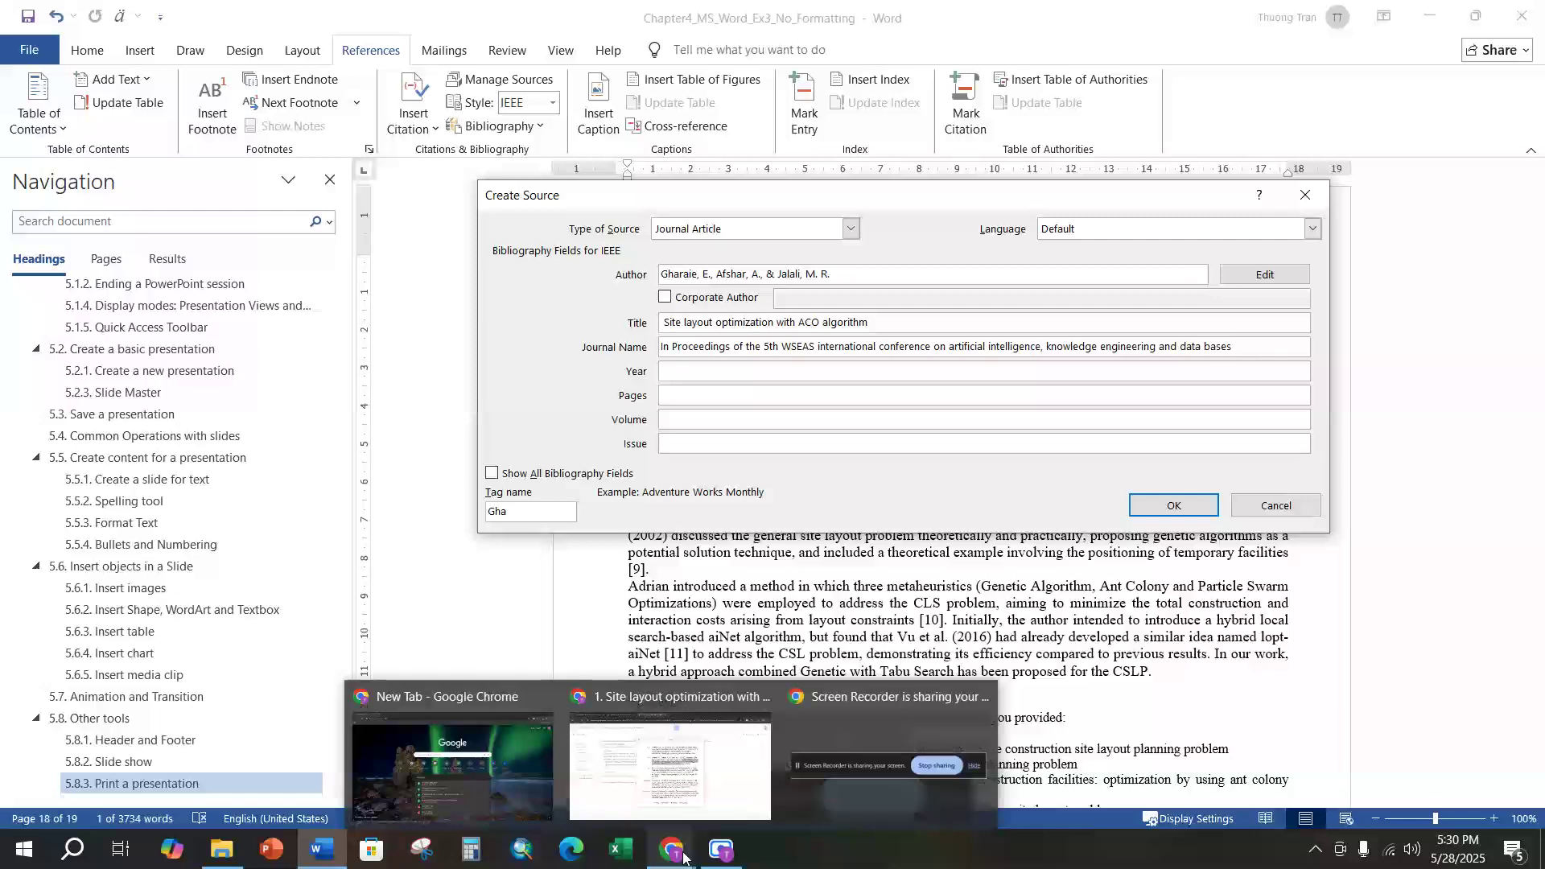
click(670, 760)
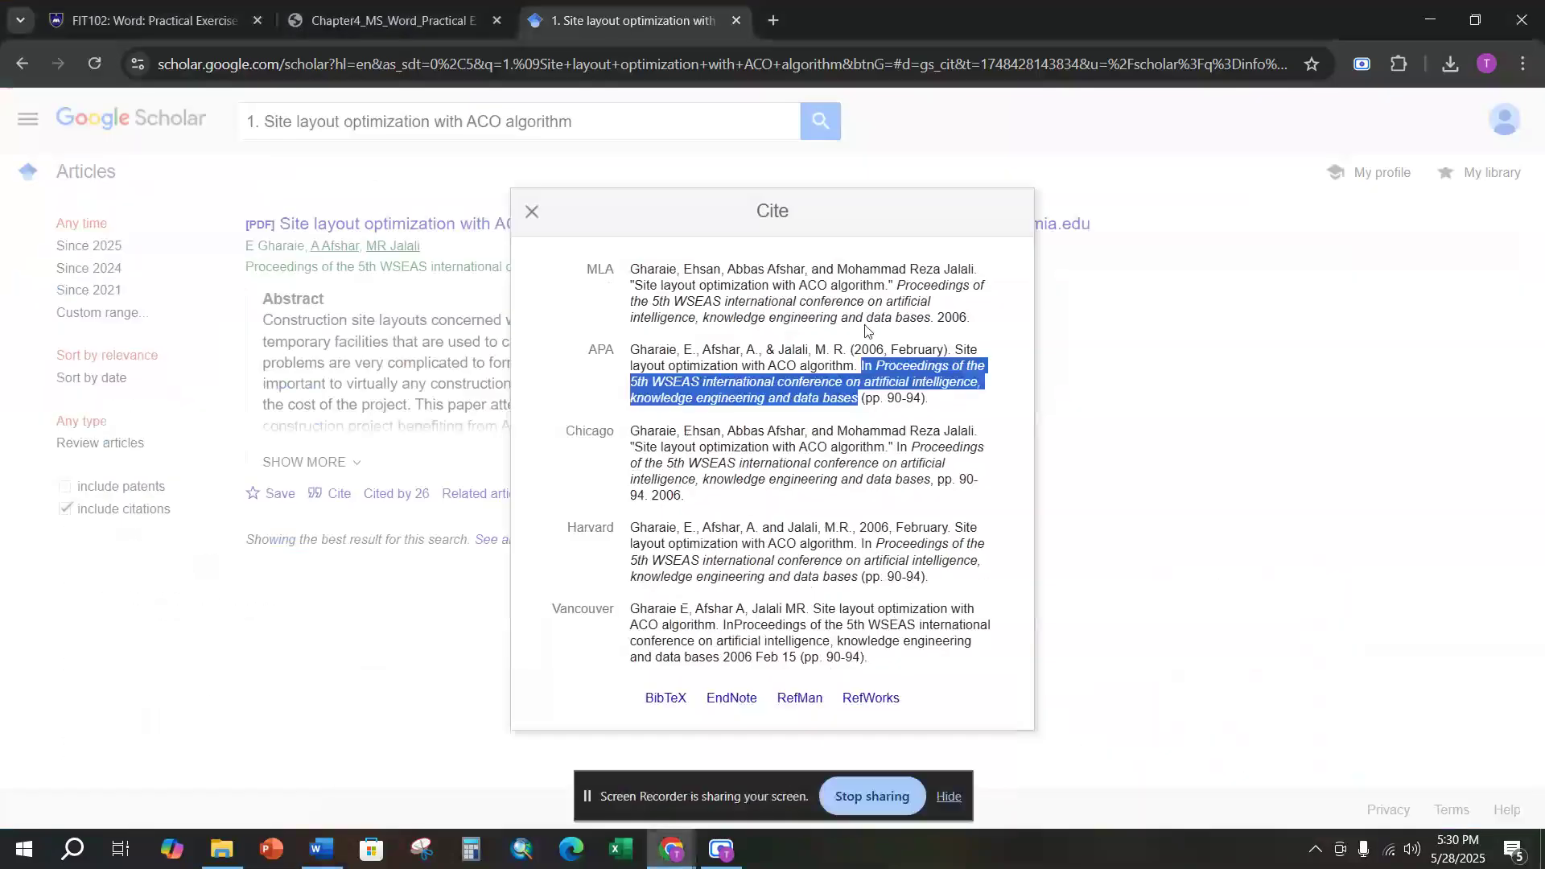
click(854, 346)
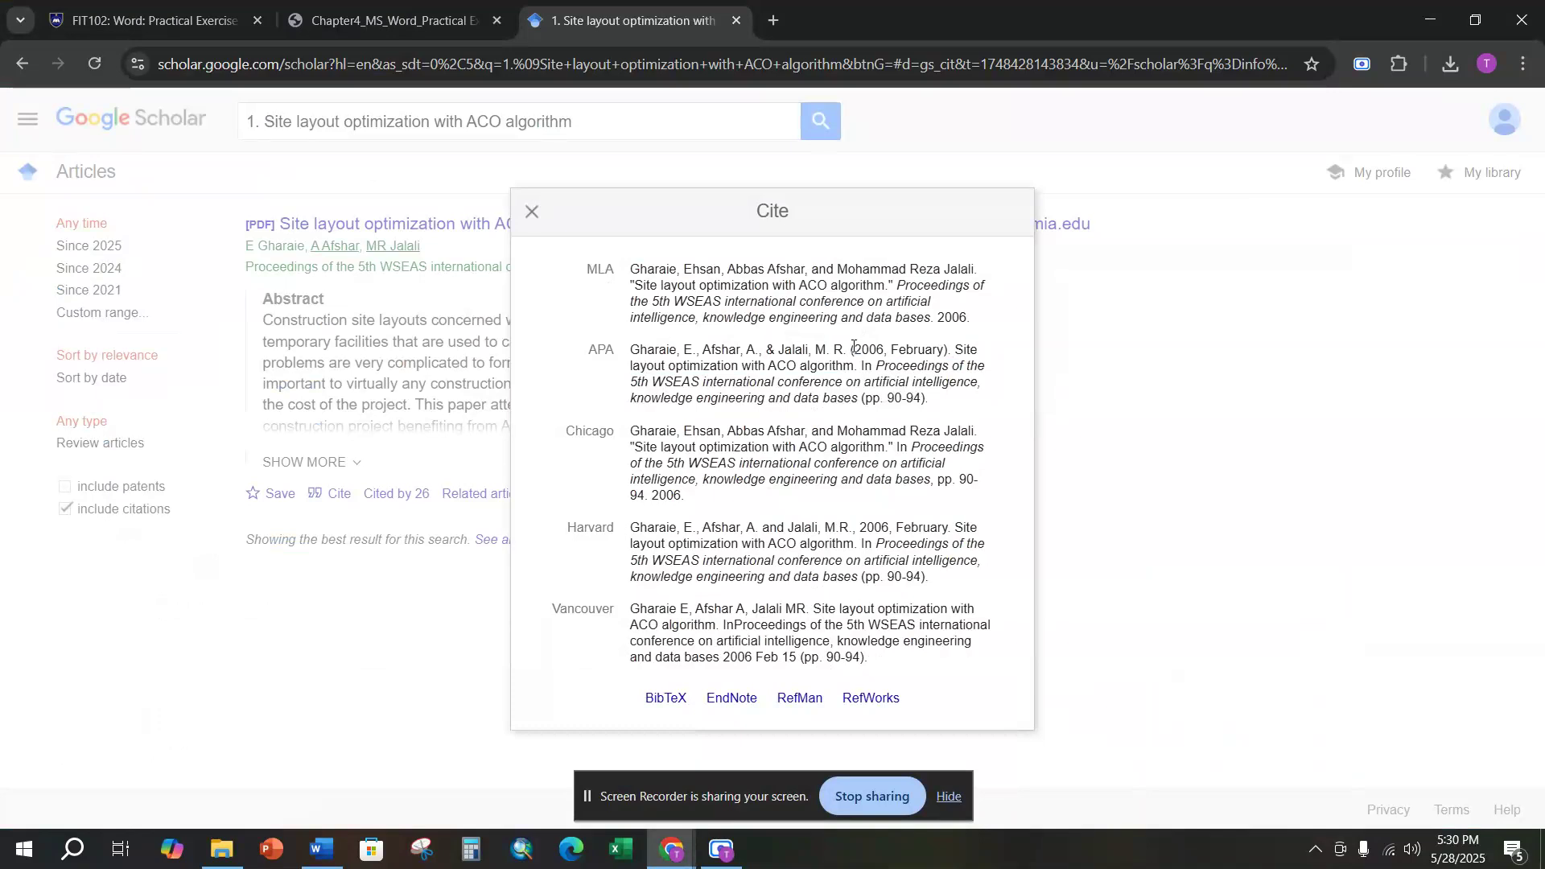
drag(854, 347, 944, 351)
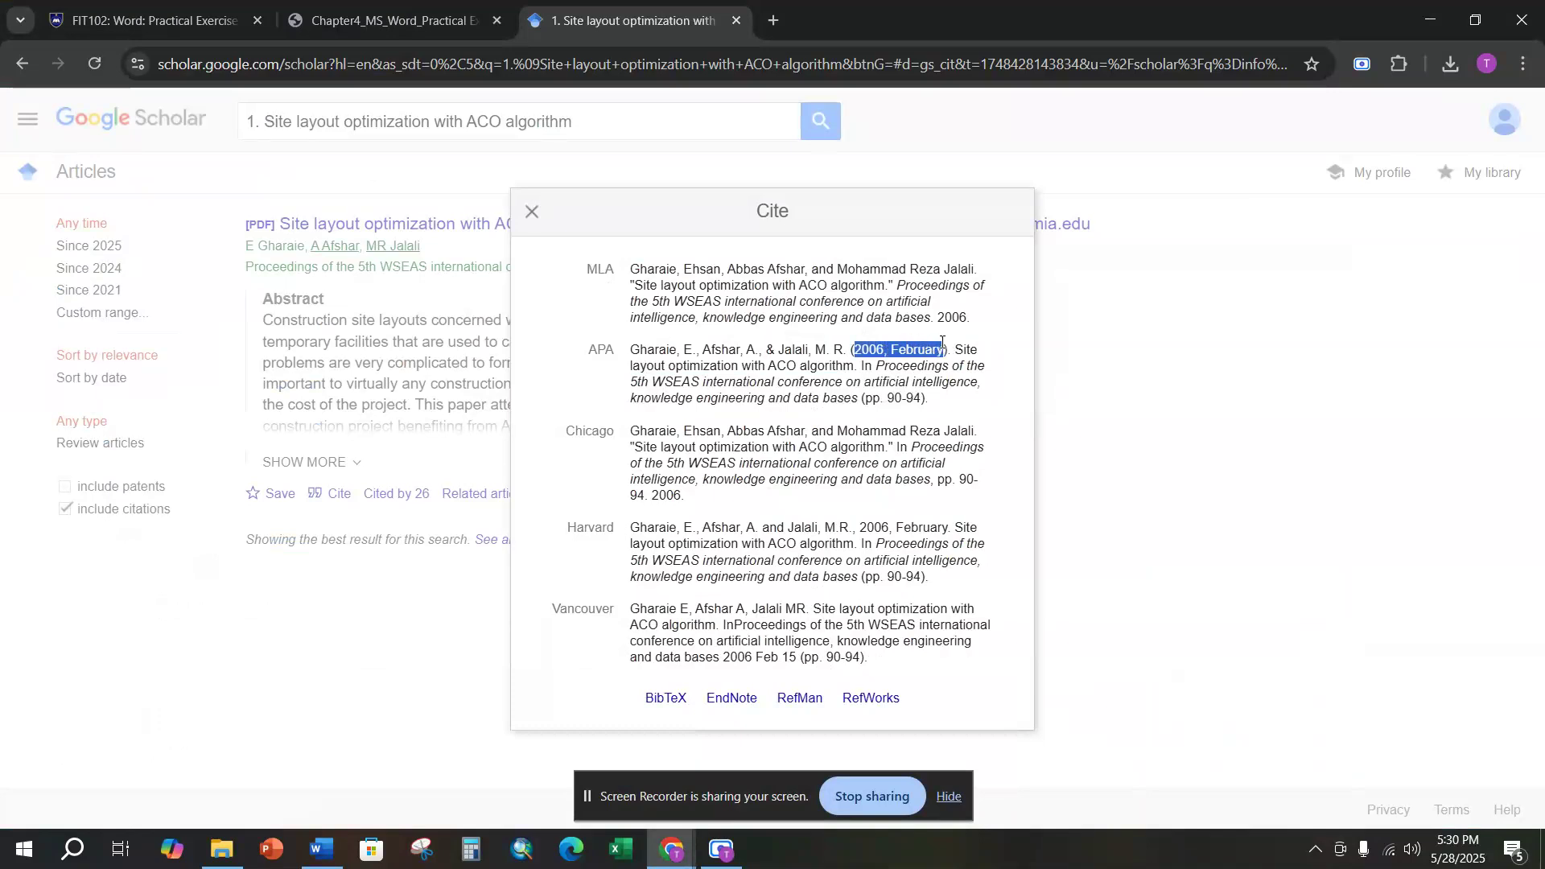
right_click(910, 354)
right_click(895, 358)
click(954, 383)
click(720, 851)
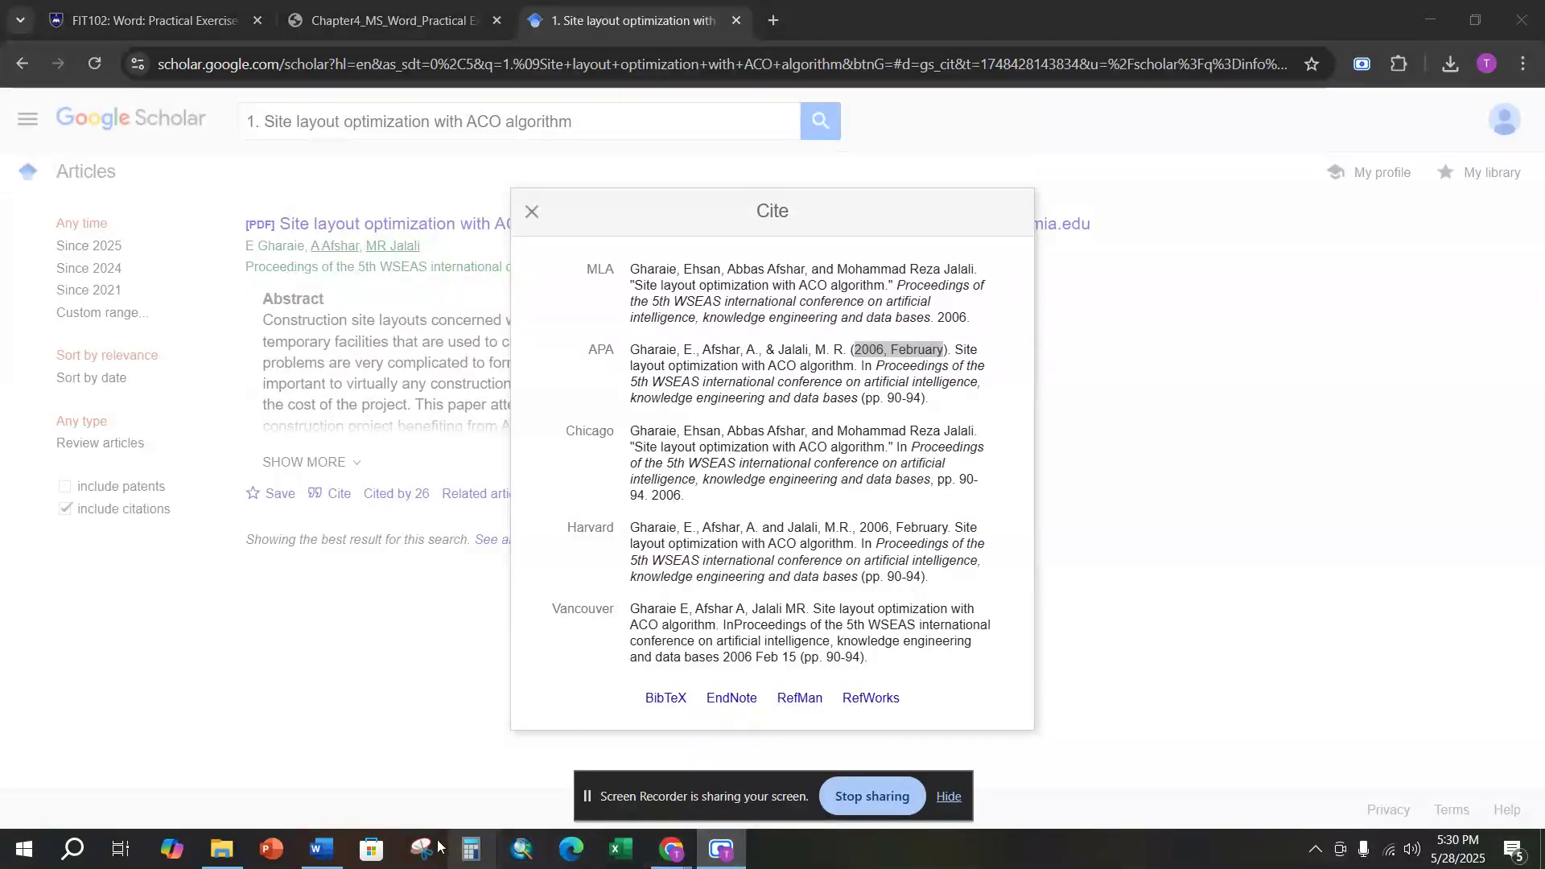
click(325, 848)
click(684, 372)
right_click(684, 373)
click(729, 428)
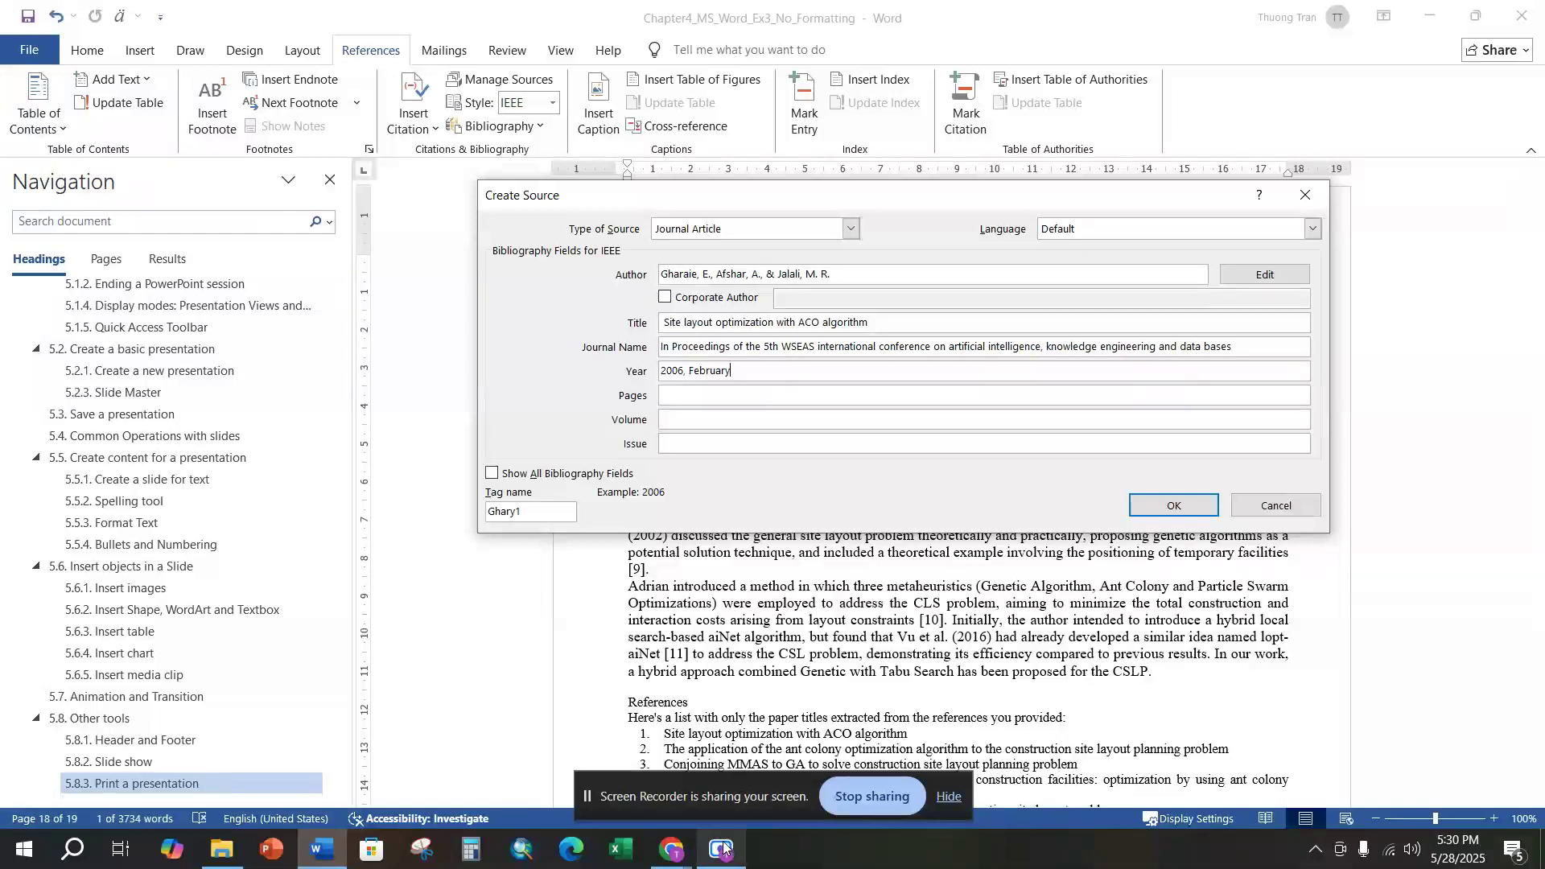
Copy "pp. 90-94" from the APA citation in Google Scholar, paste it as the source's pages in Word, and save the source.
mouse_move(684, 854)
click(728, 729)
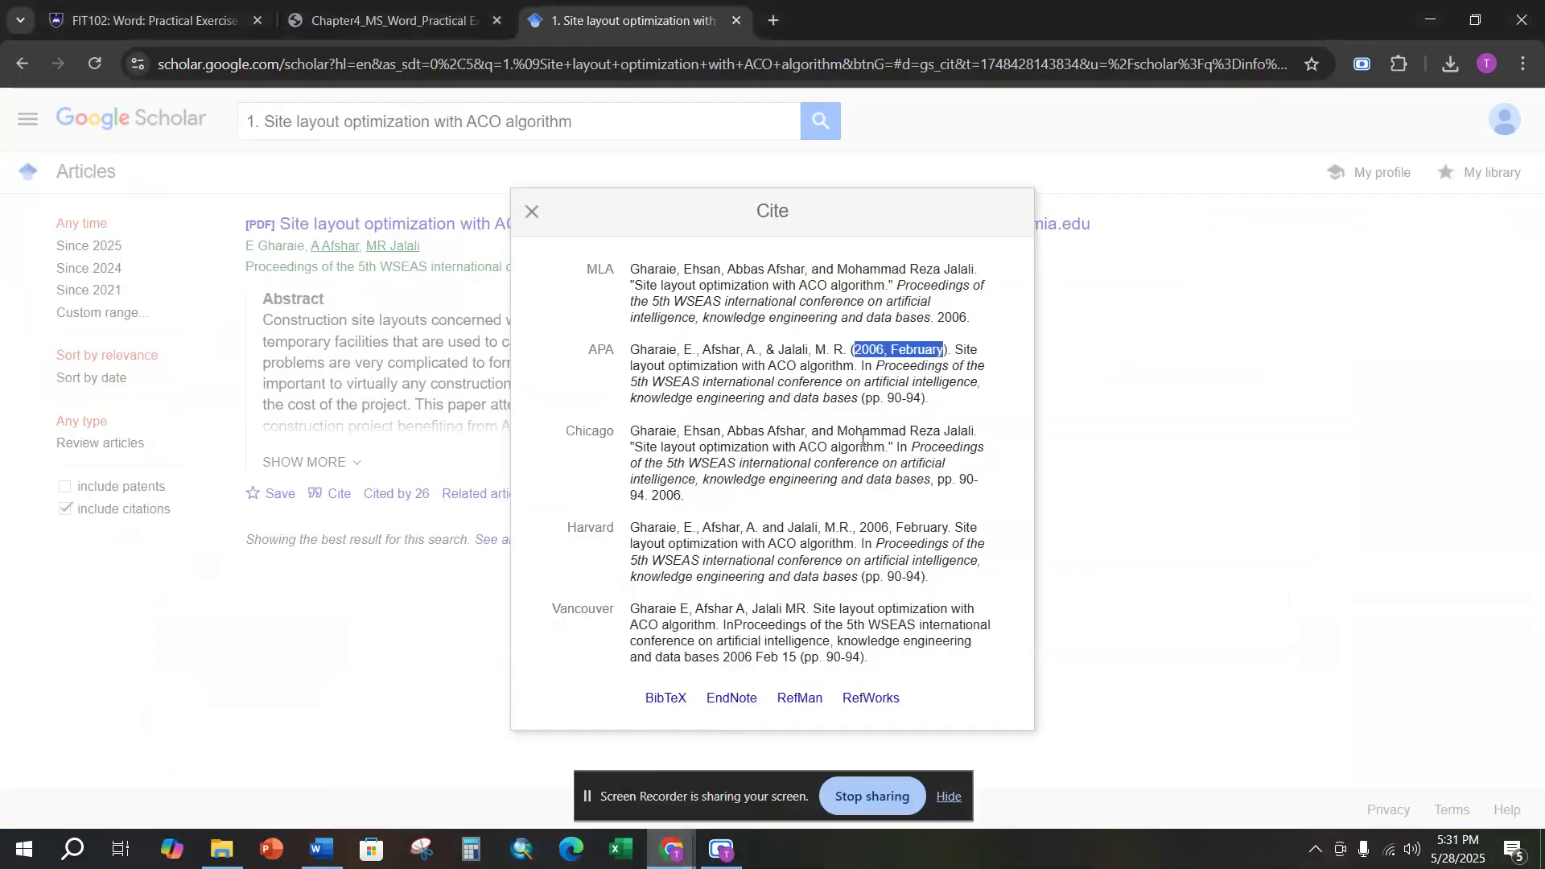
drag(865, 400, 918, 400)
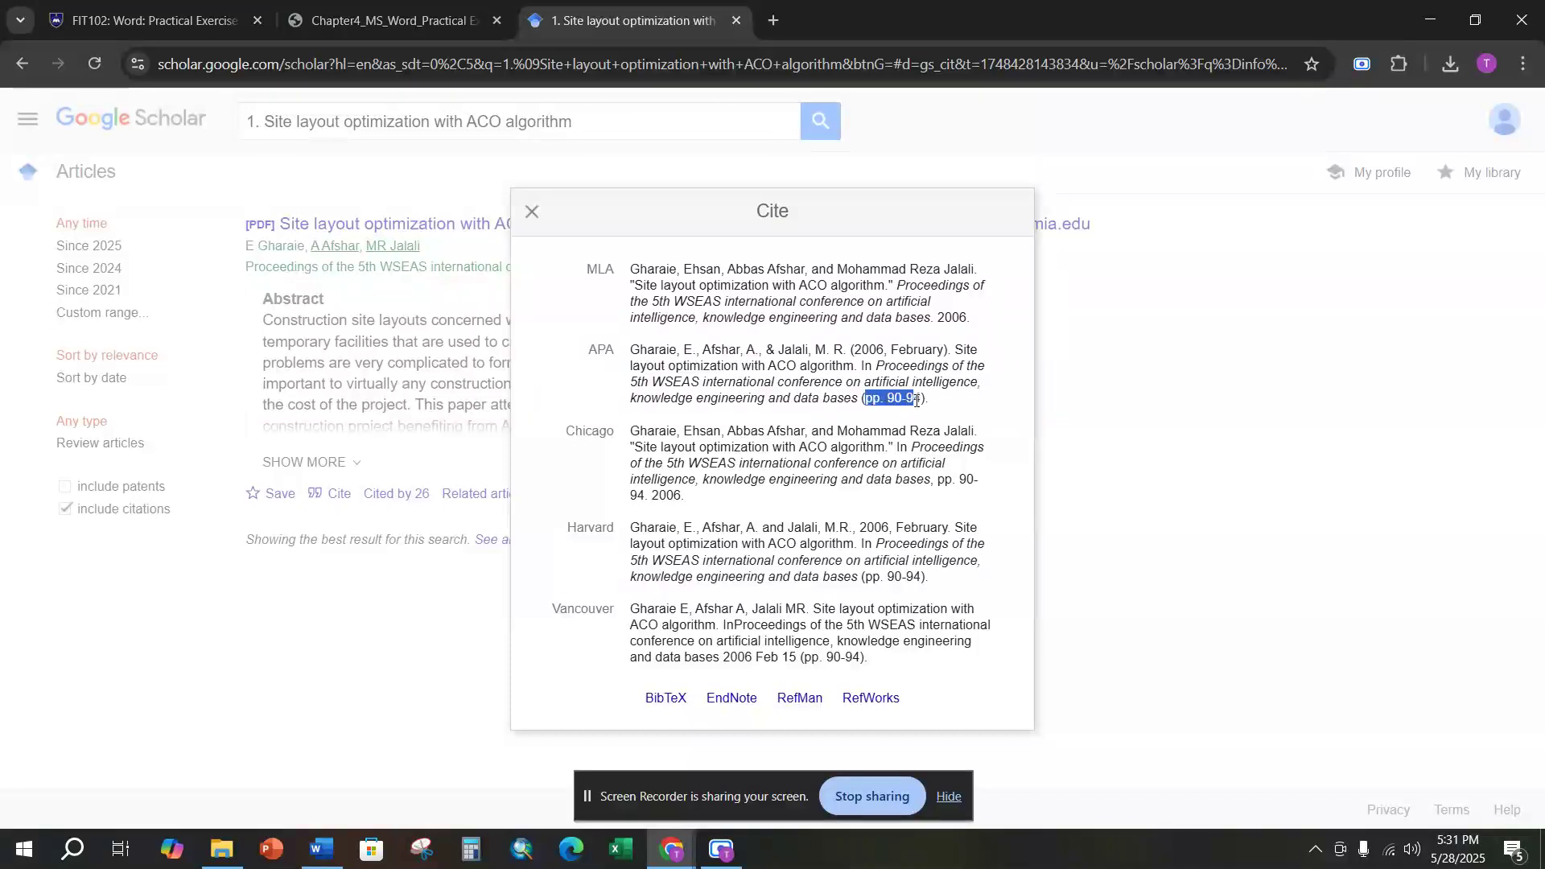
right_click(918, 400)
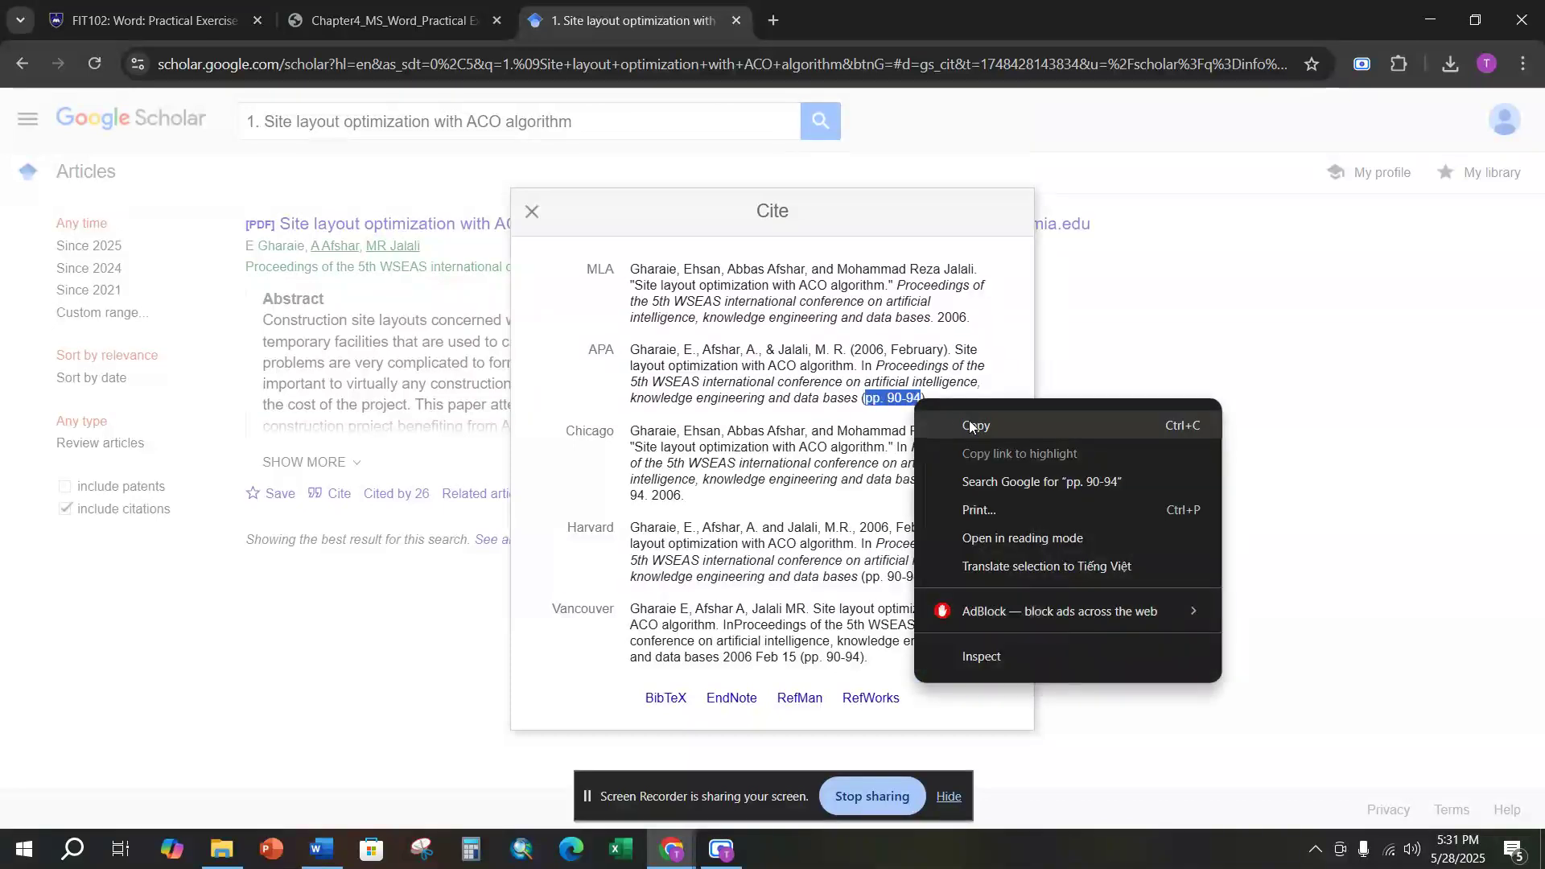
click(972, 426)
click(322, 850)
drag(685, 373, 676, 383)
click(676, 395)
right_click(676, 396)
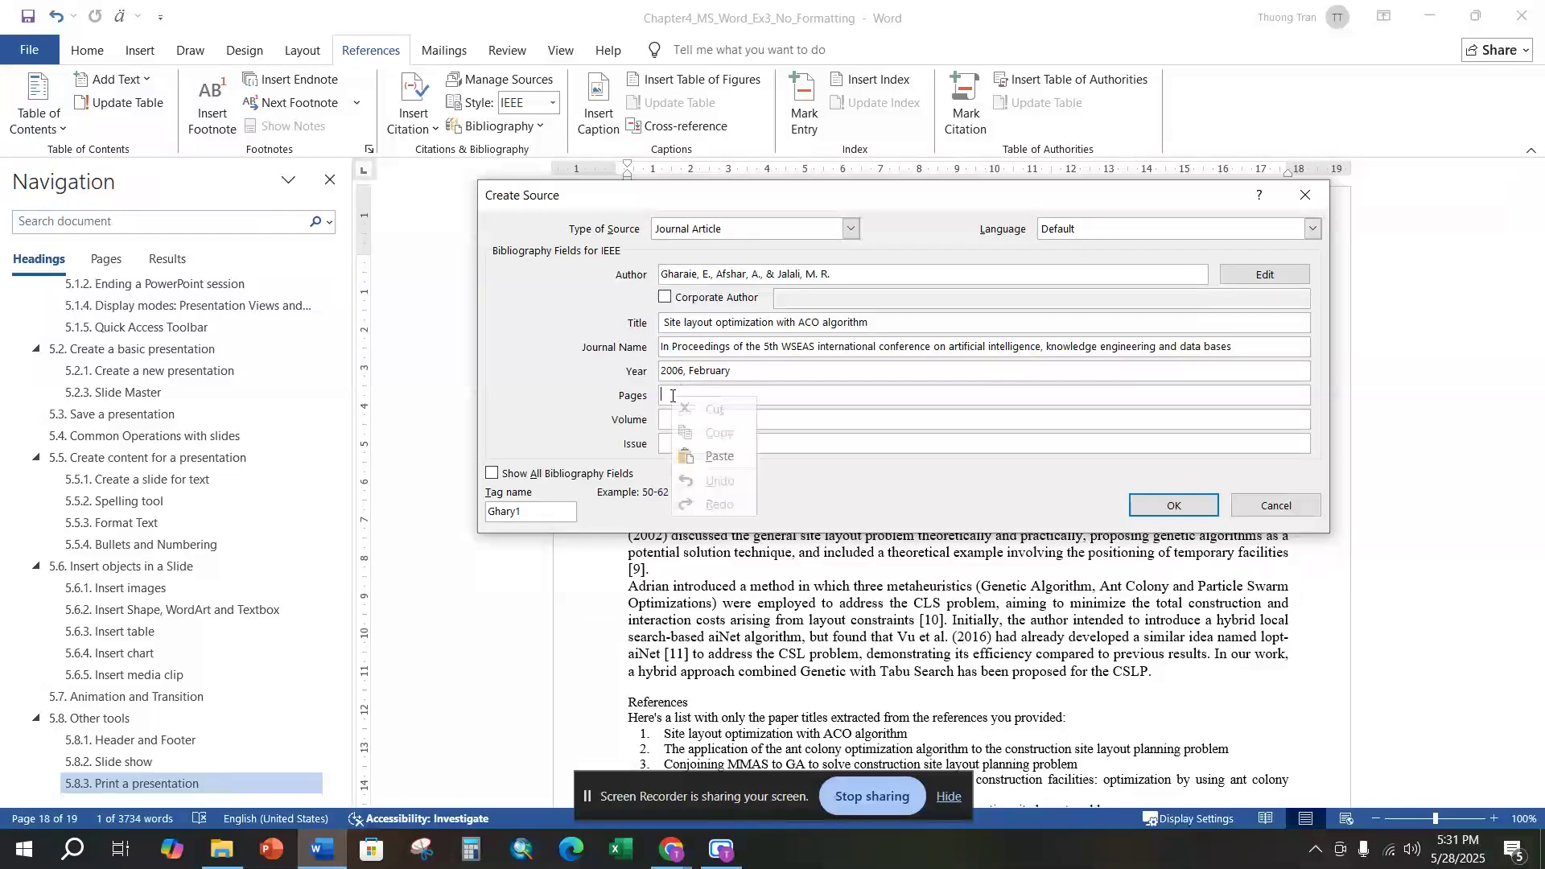
click(712, 454)
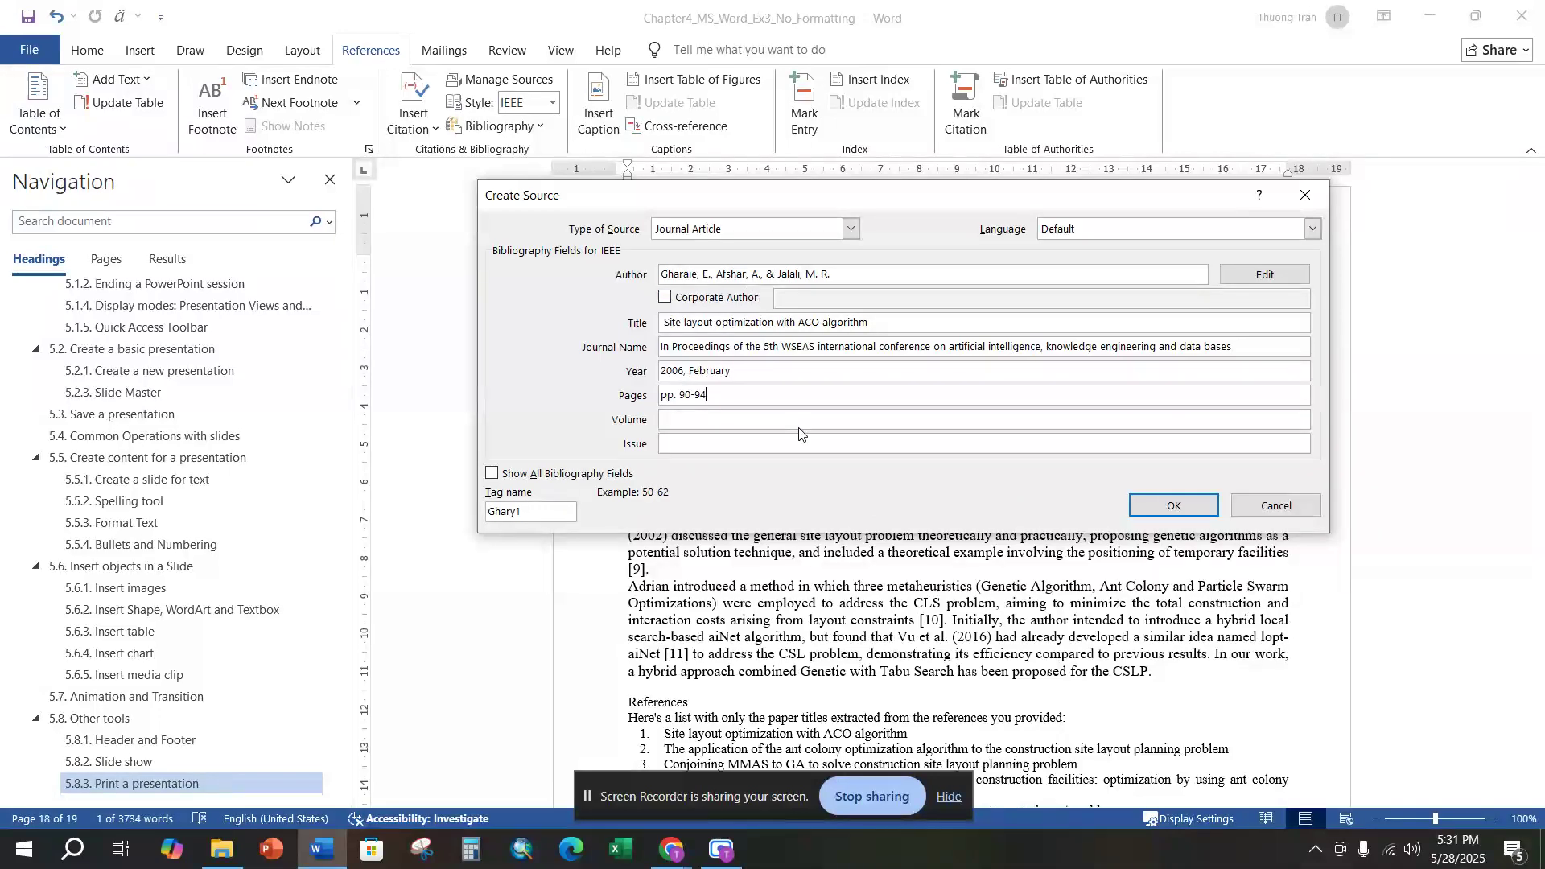
click(1183, 507)
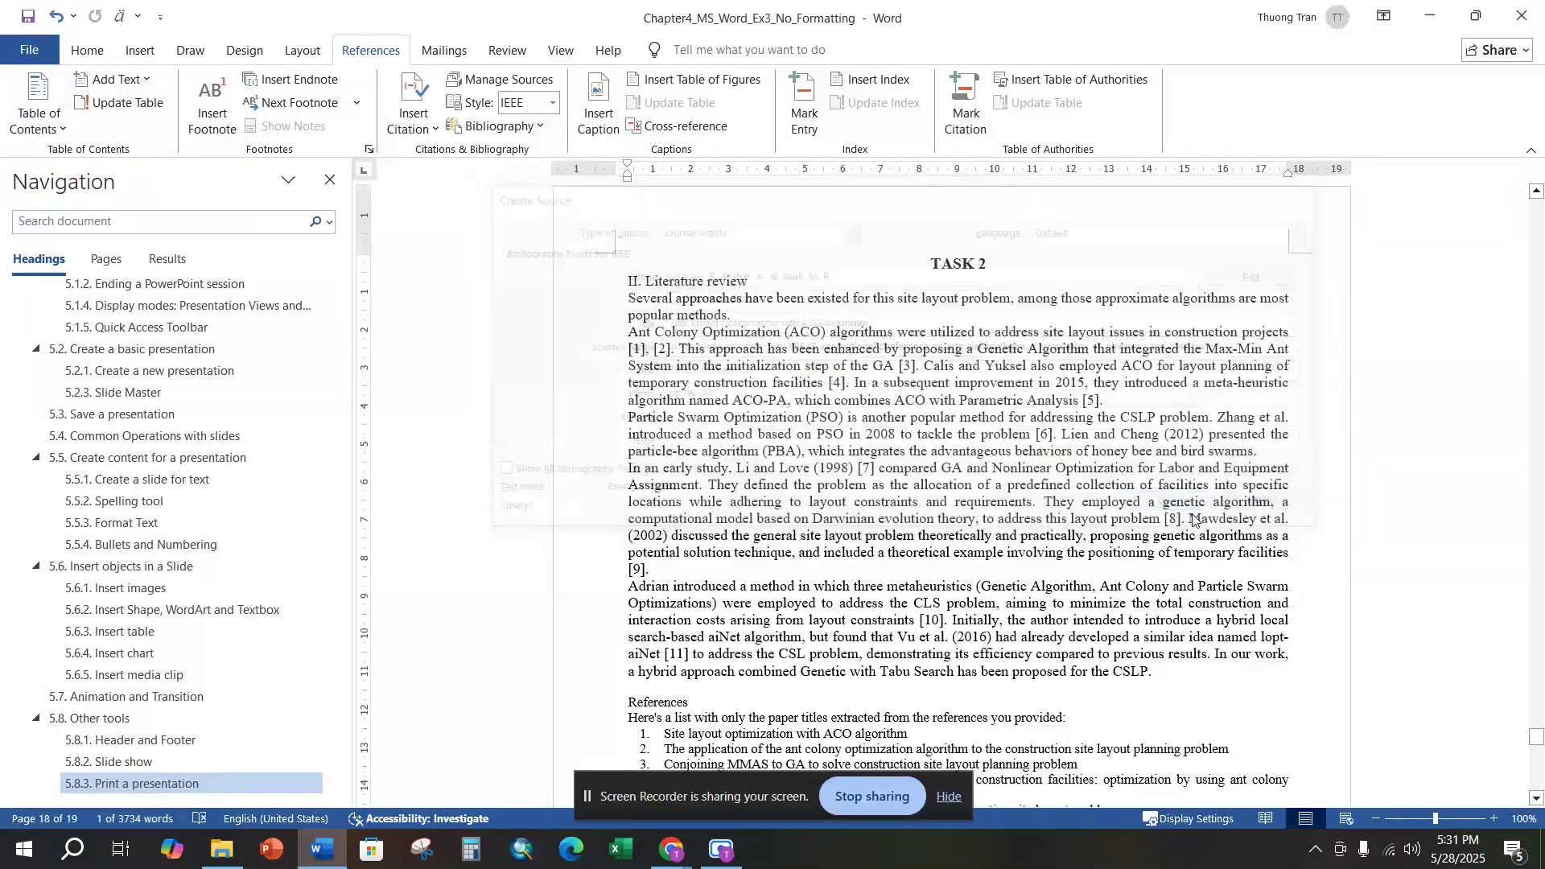
Review the source details behind citation [1] in the literature review and close them without changes.
click(638, 349)
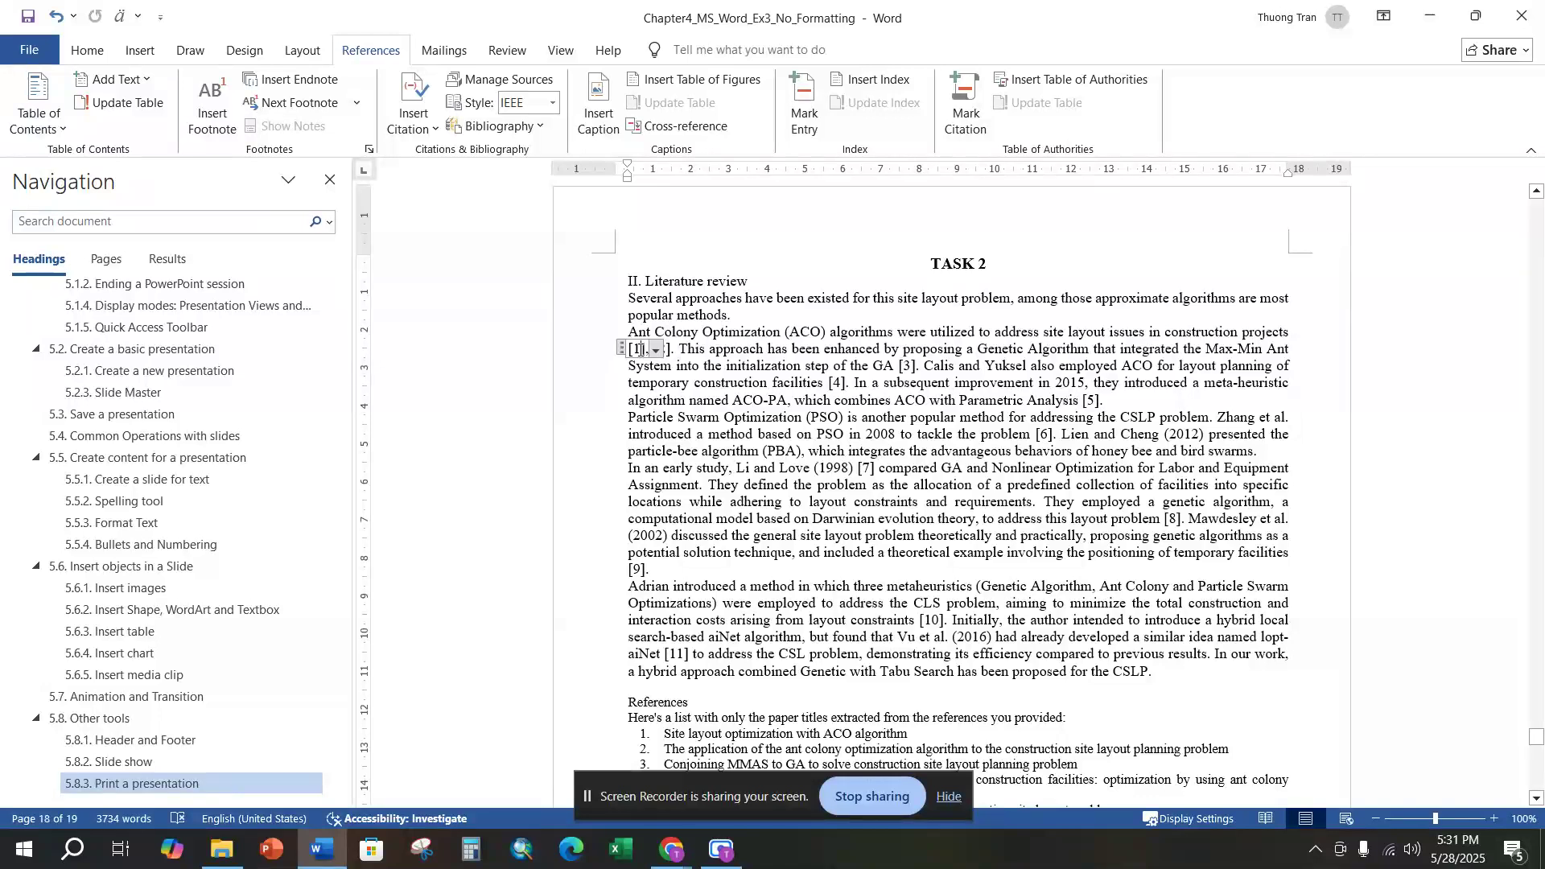
right_click(638, 349)
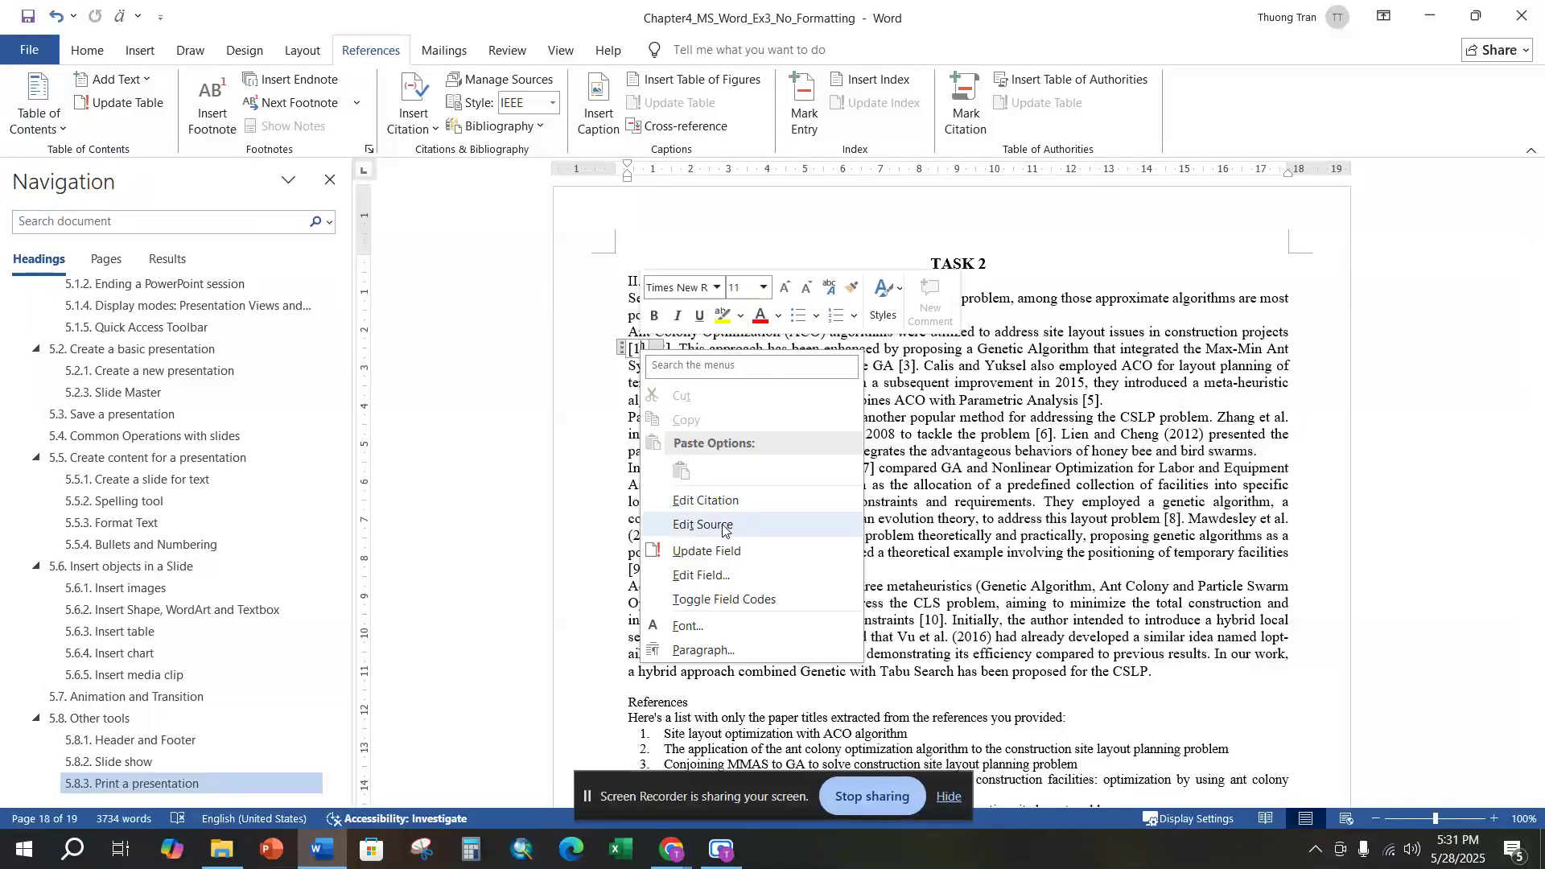
click(722, 527)
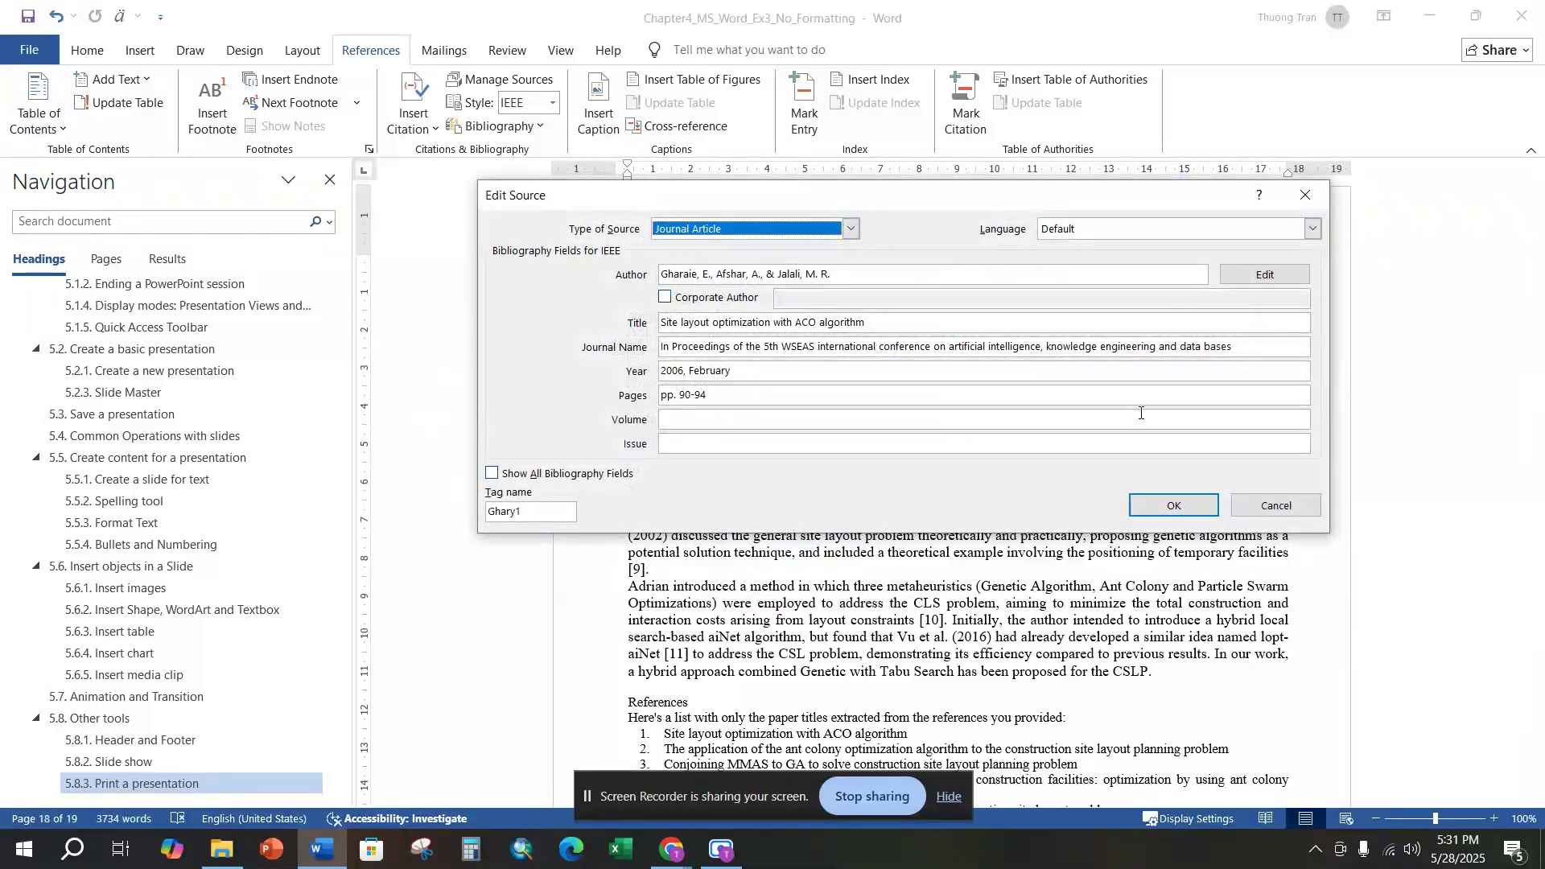
click(1178, 499)
click(742, 398)
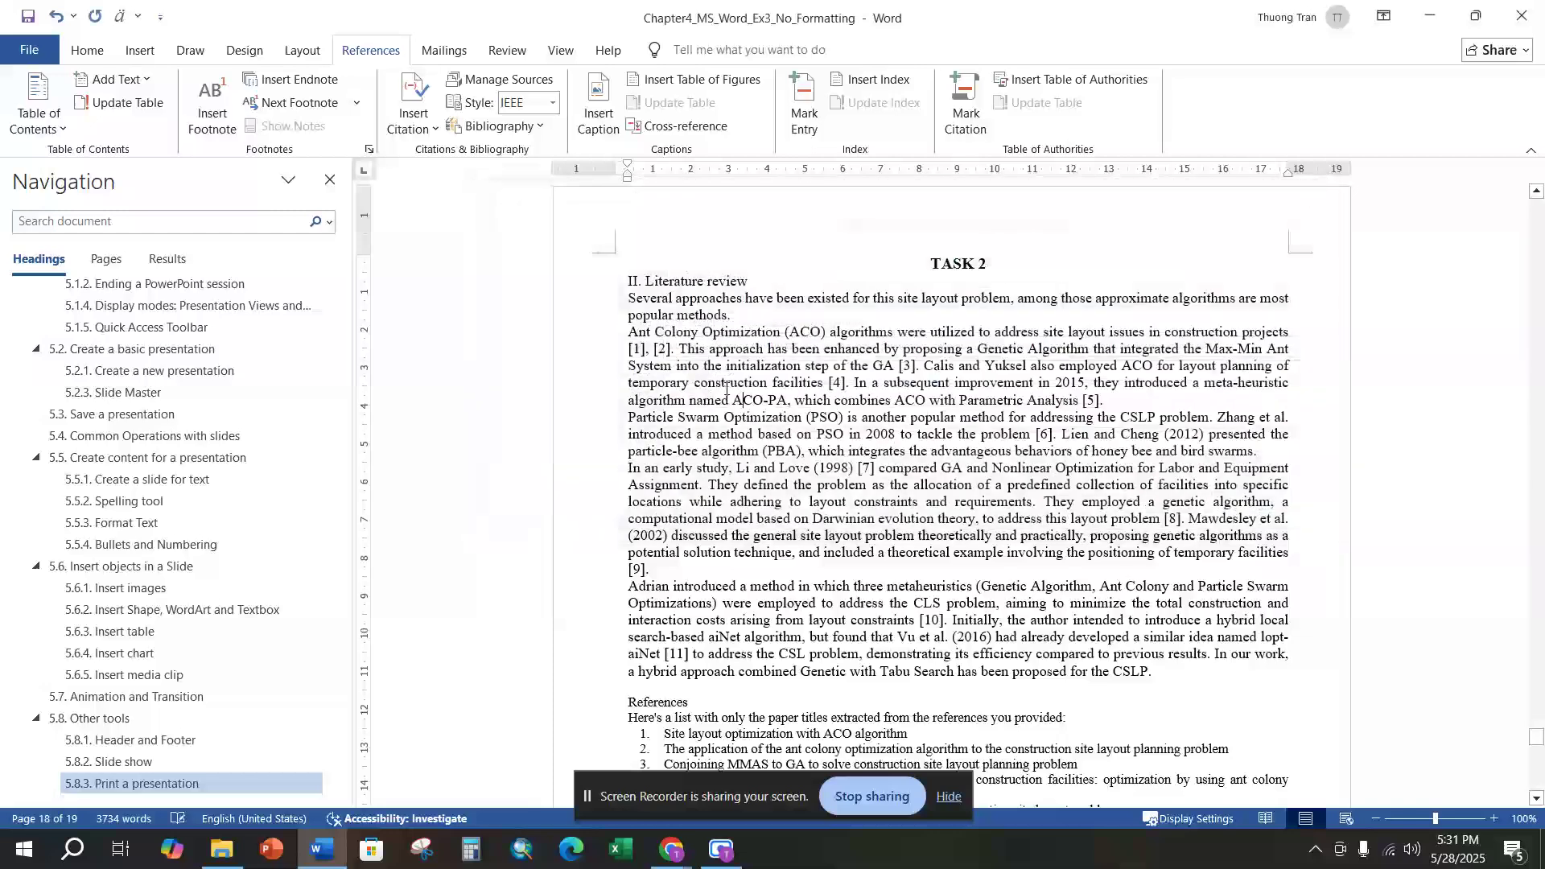
Copy the second paper title, "The application of the ant colony optimization algorithm to the construction site layout planning problem", from the References list.
click(667, 350)
scroll(685, 600, down, 3)
drag(667, 605, 1224, 603)
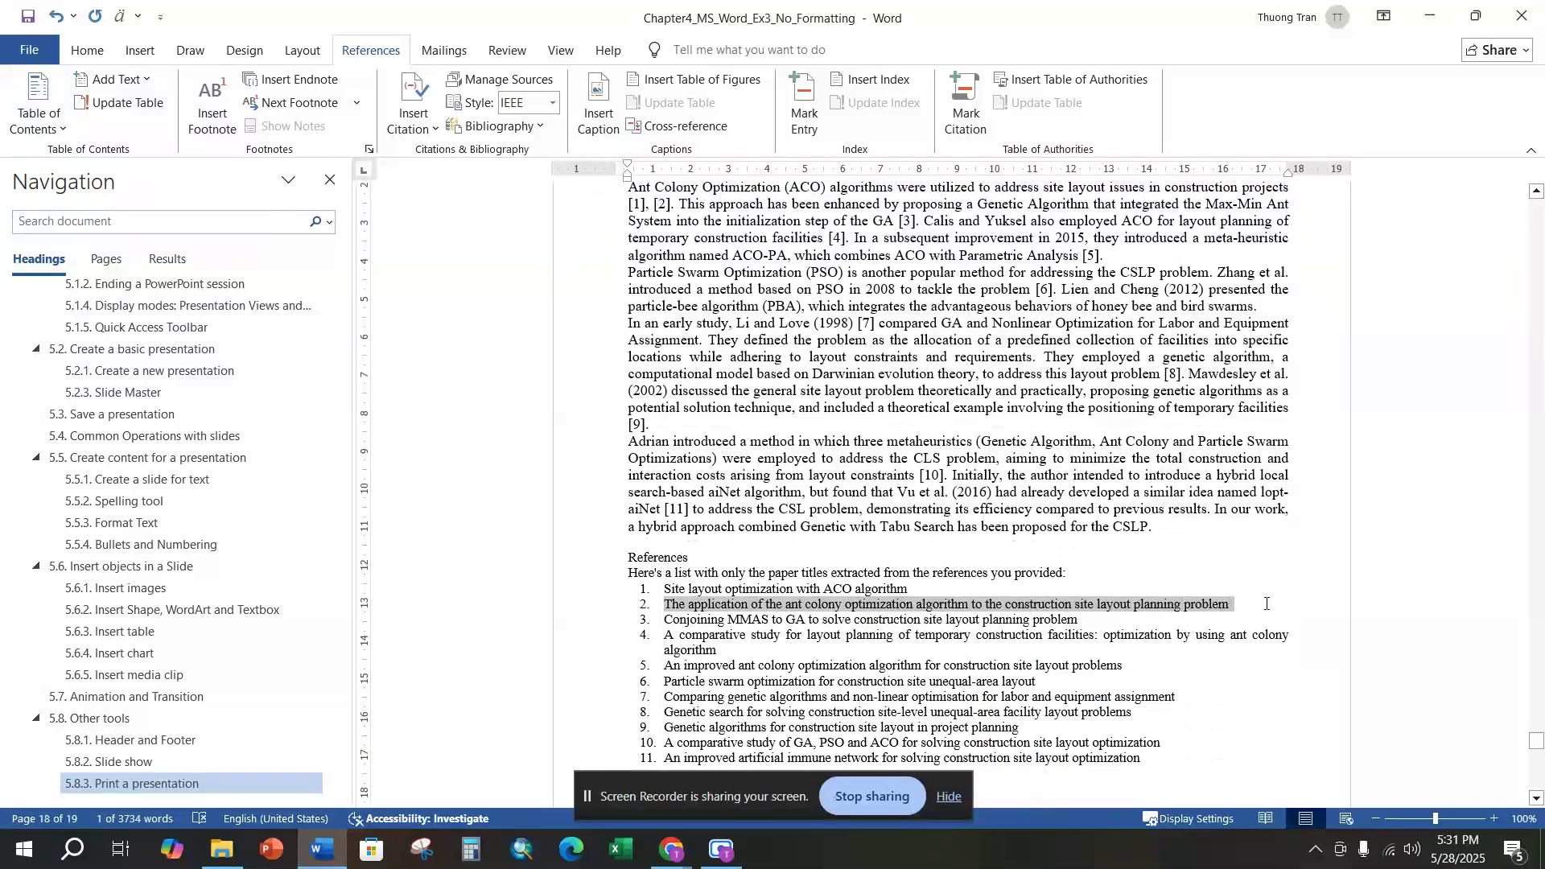
right_click(939, 605)
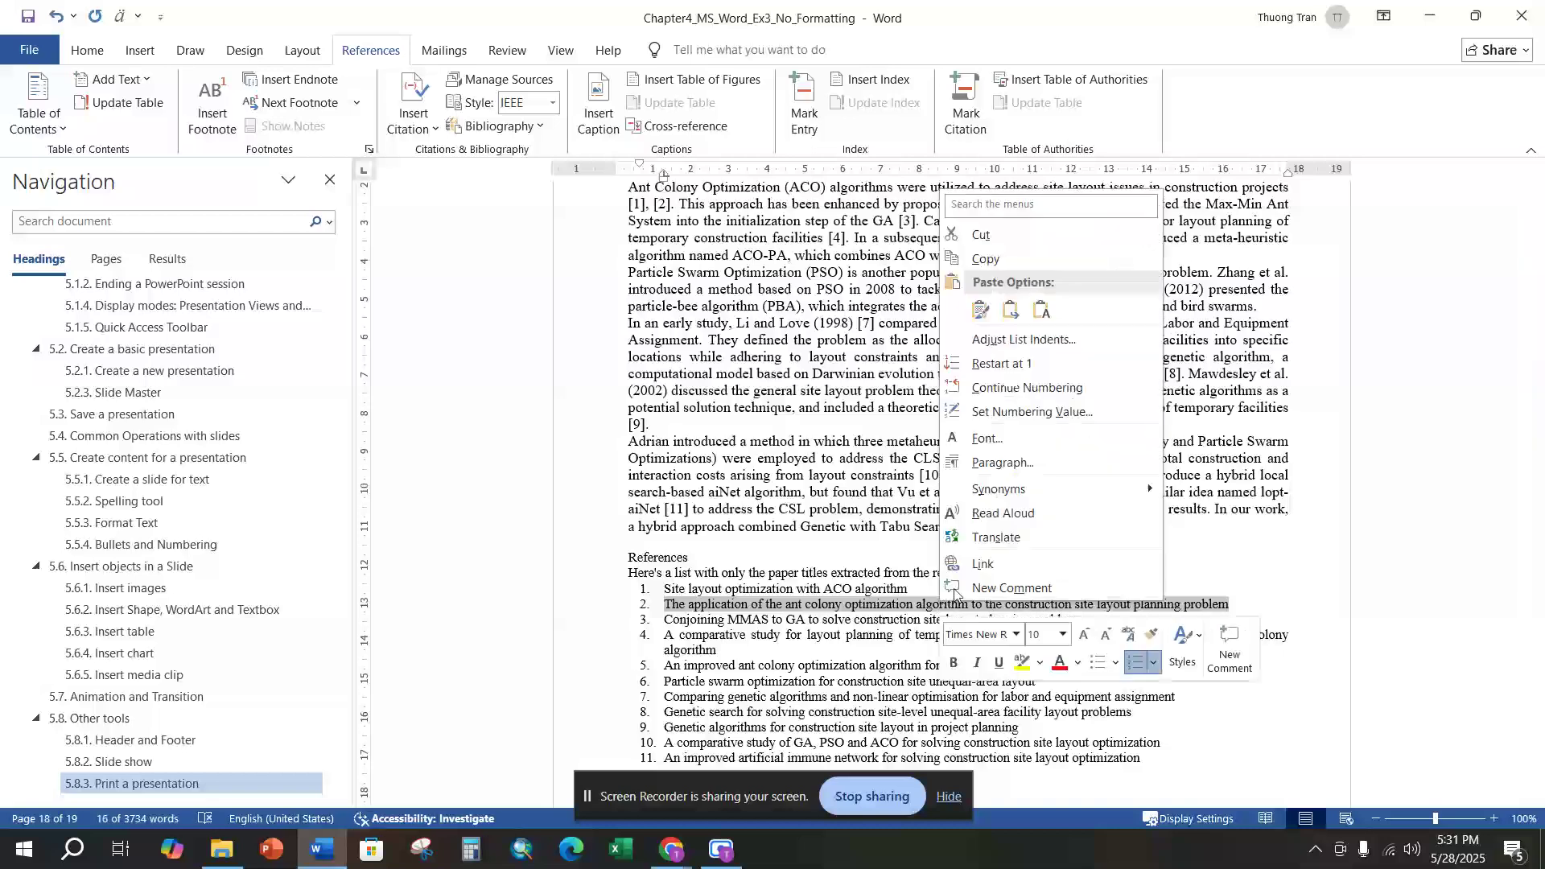
click(1006, 259)
Switch to Google Scholar, close the first paper's citation formats, and search for the copied second paper title.
click(673, 850)
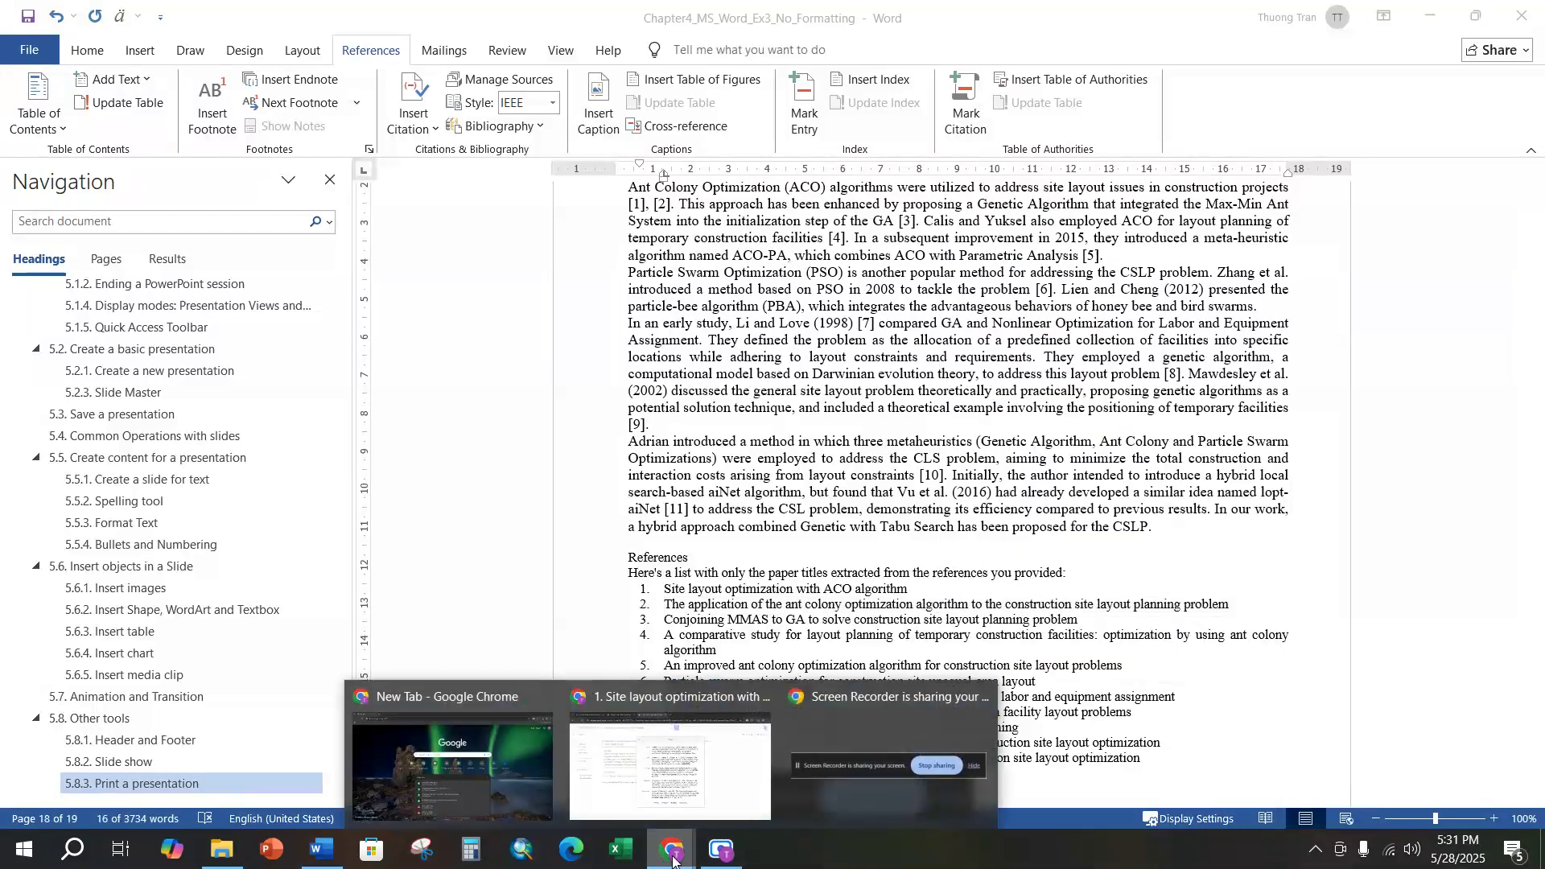
click(708, 779)
click(527, 214)
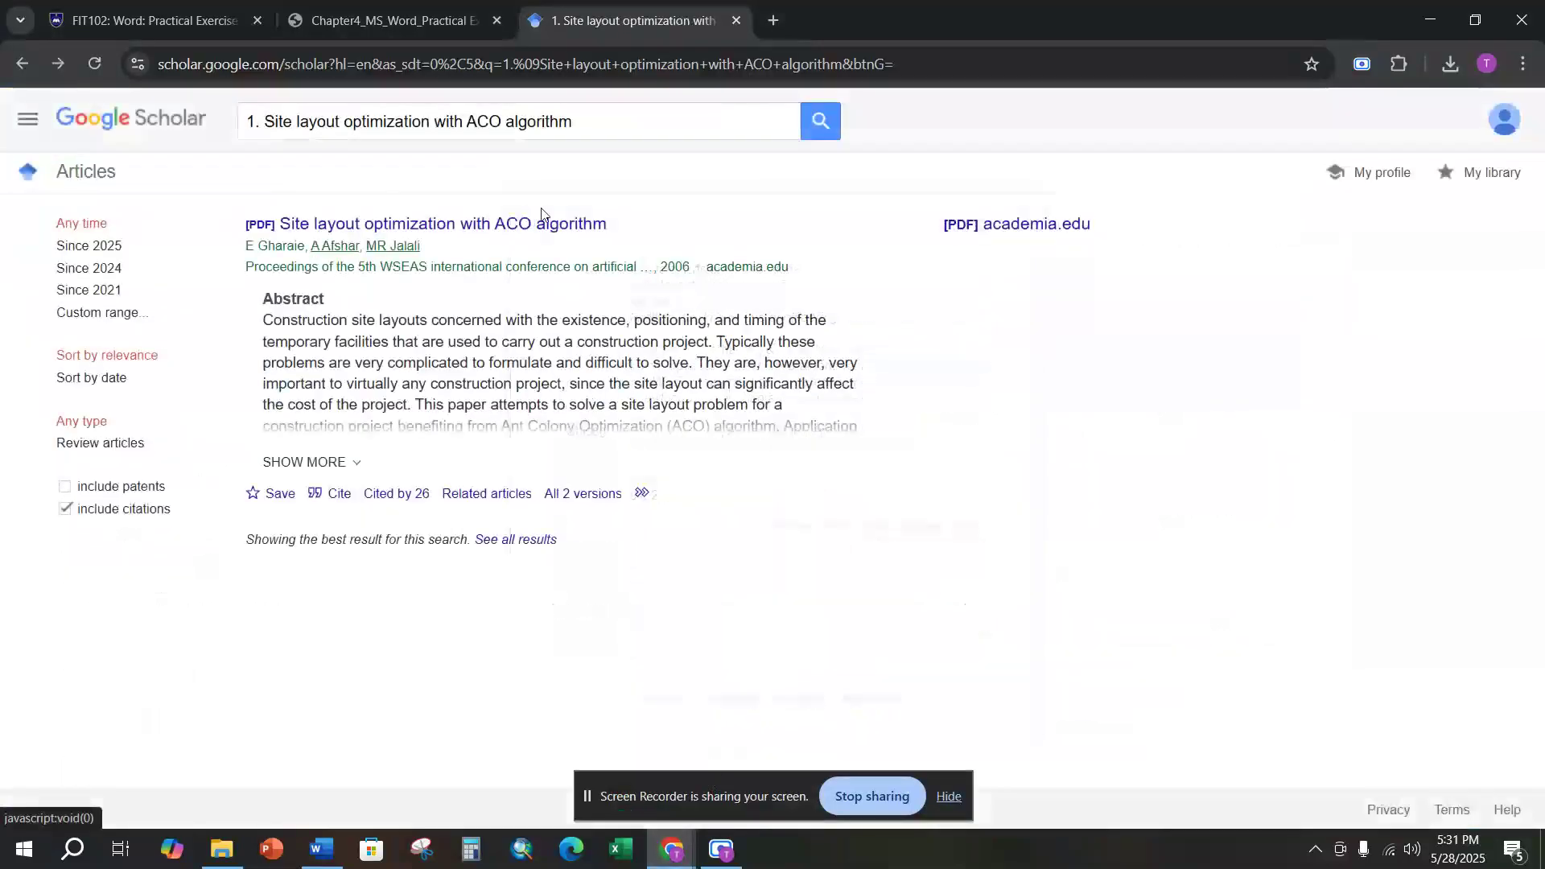
click(591, 129)
key(ctrl+a)
key(ctrl+v)
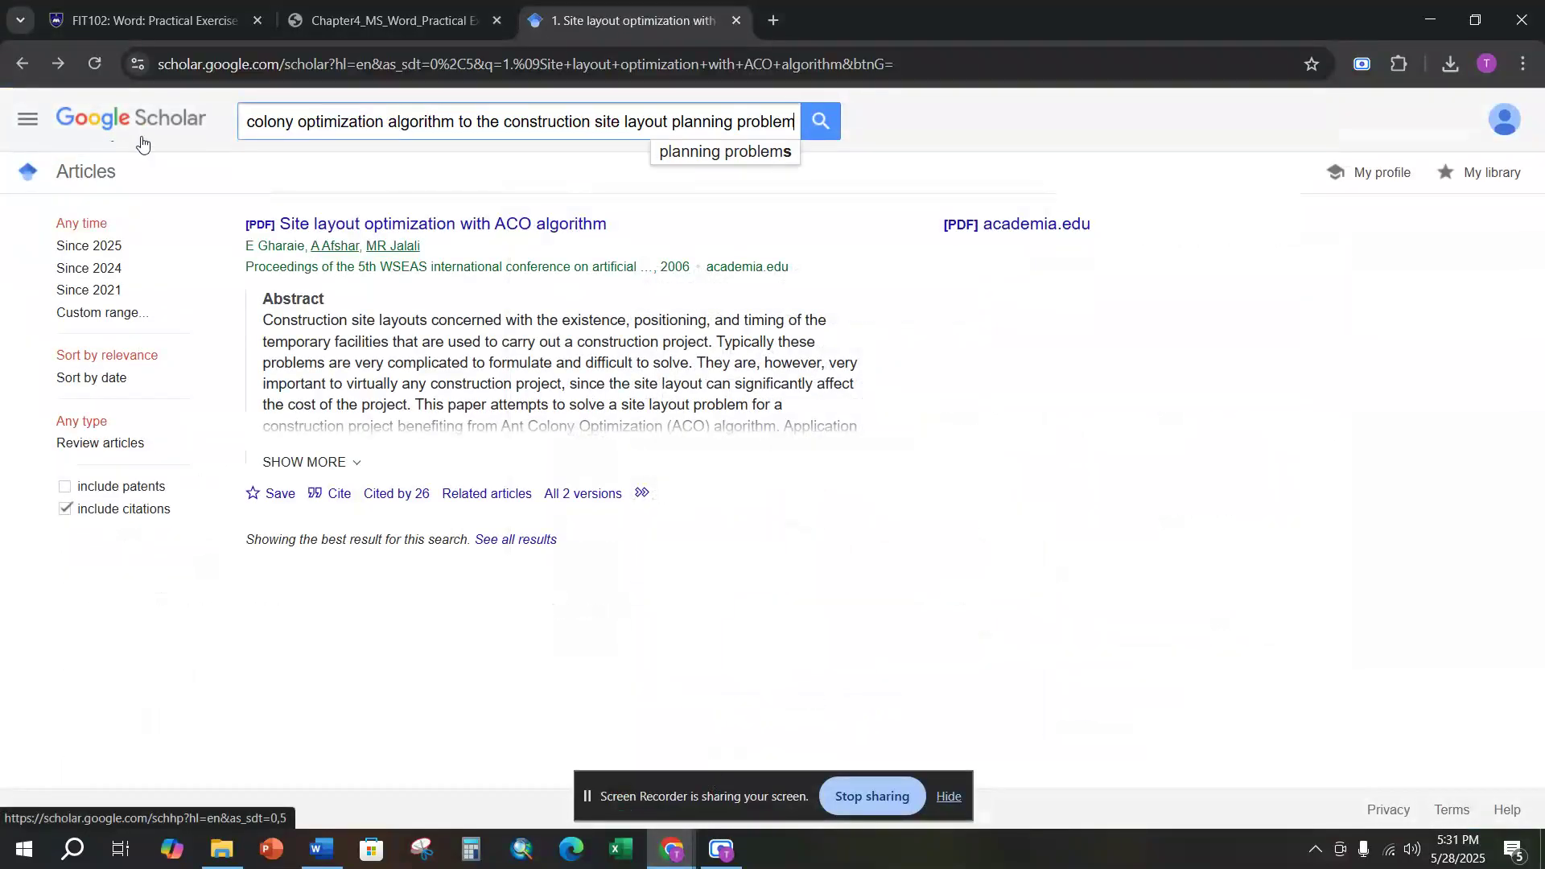
click(831, 124)
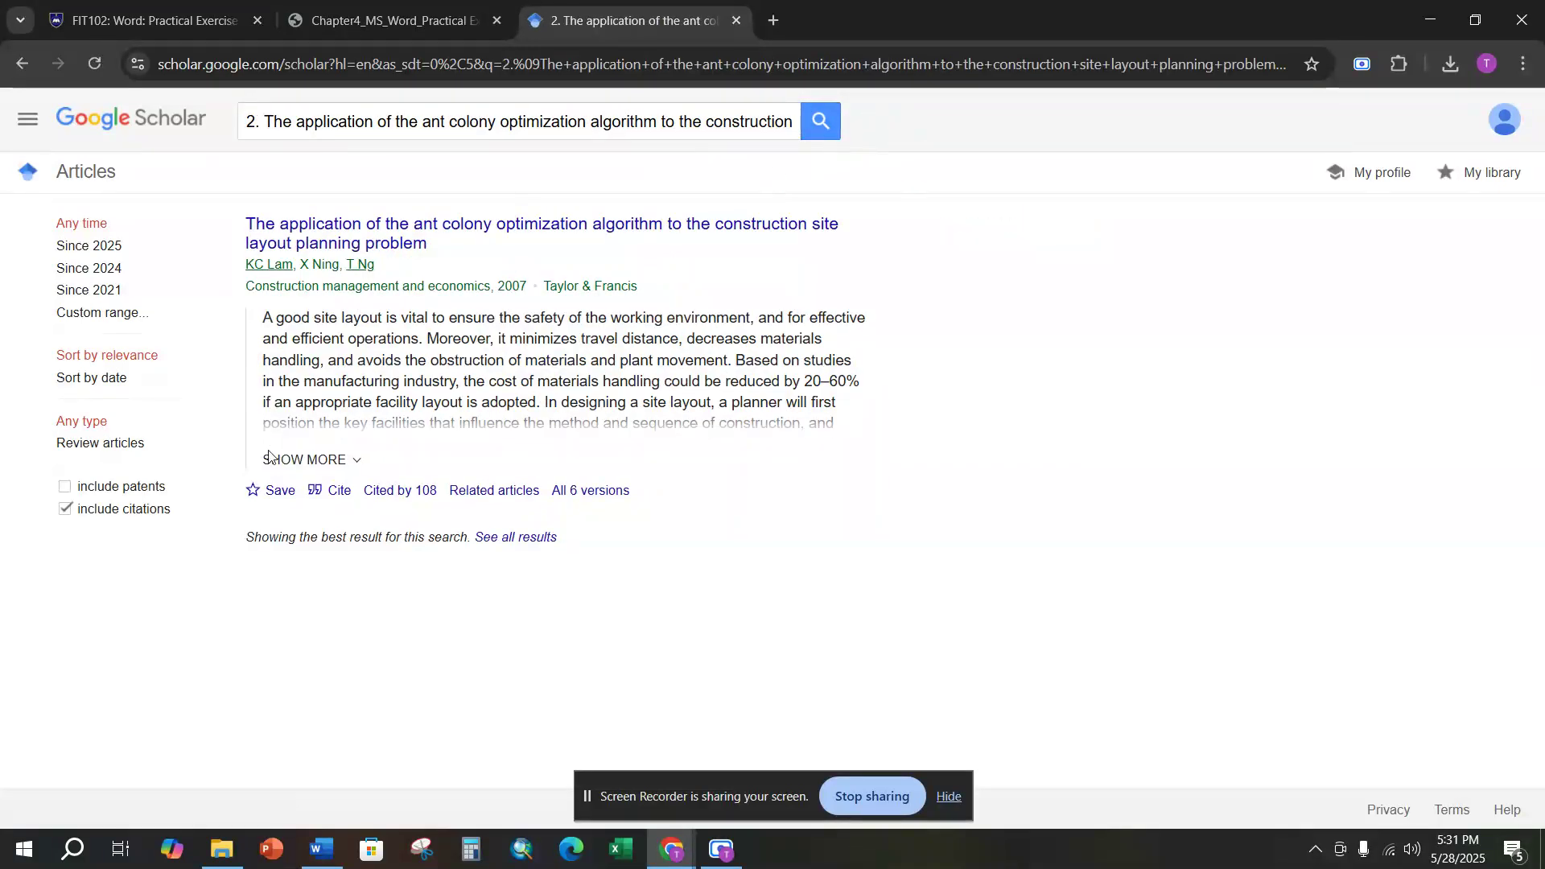
Show the found paper's citation formats and copy its title from the APA citation.
click(339, 492)
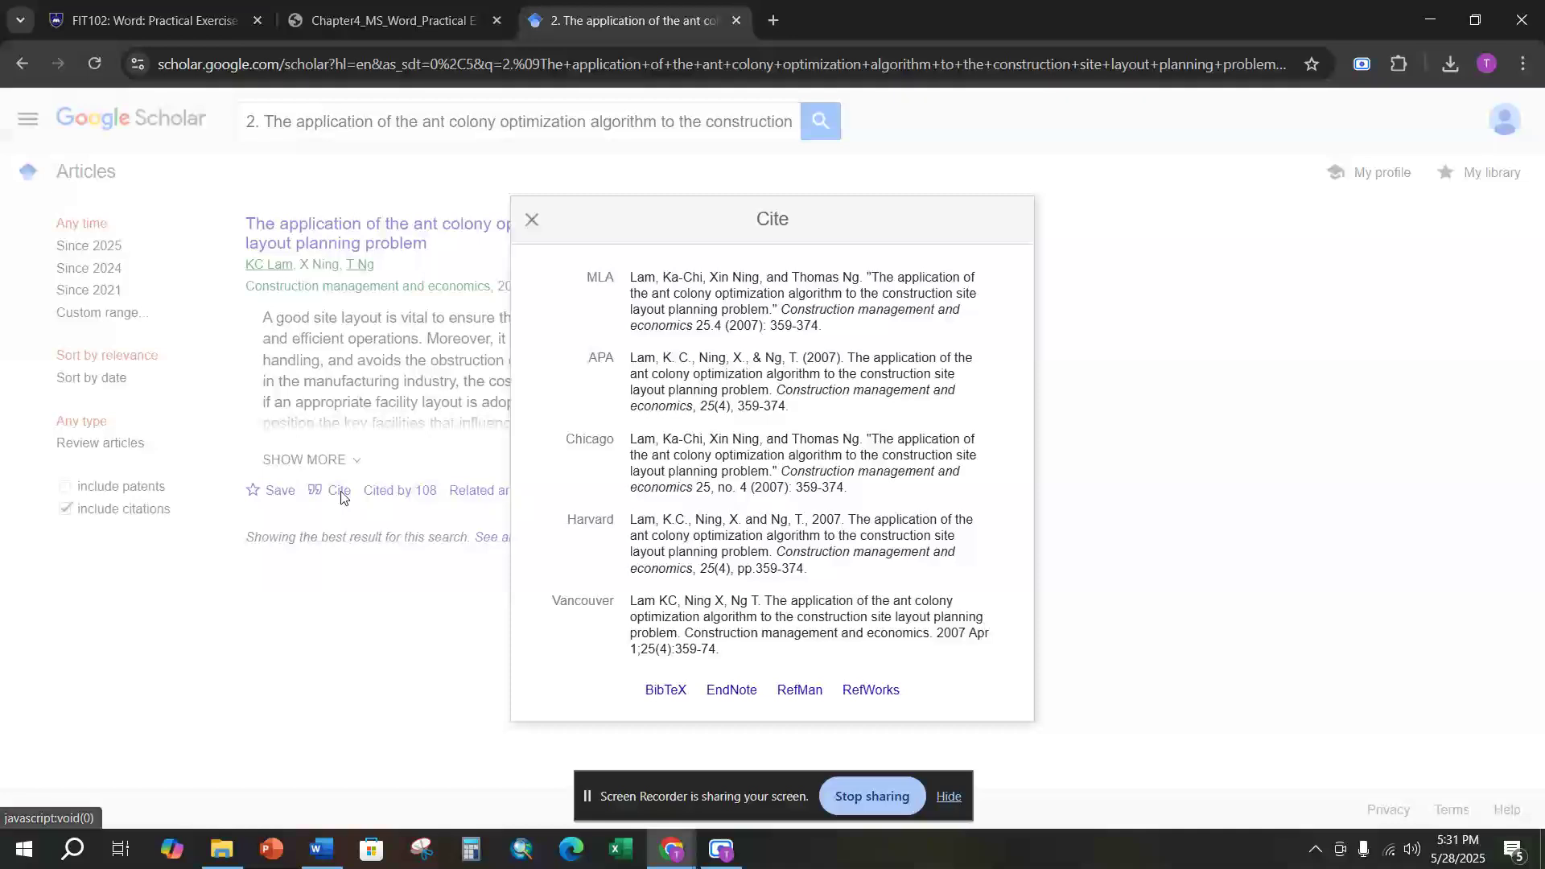
click(727, 380)
click(727, 380)
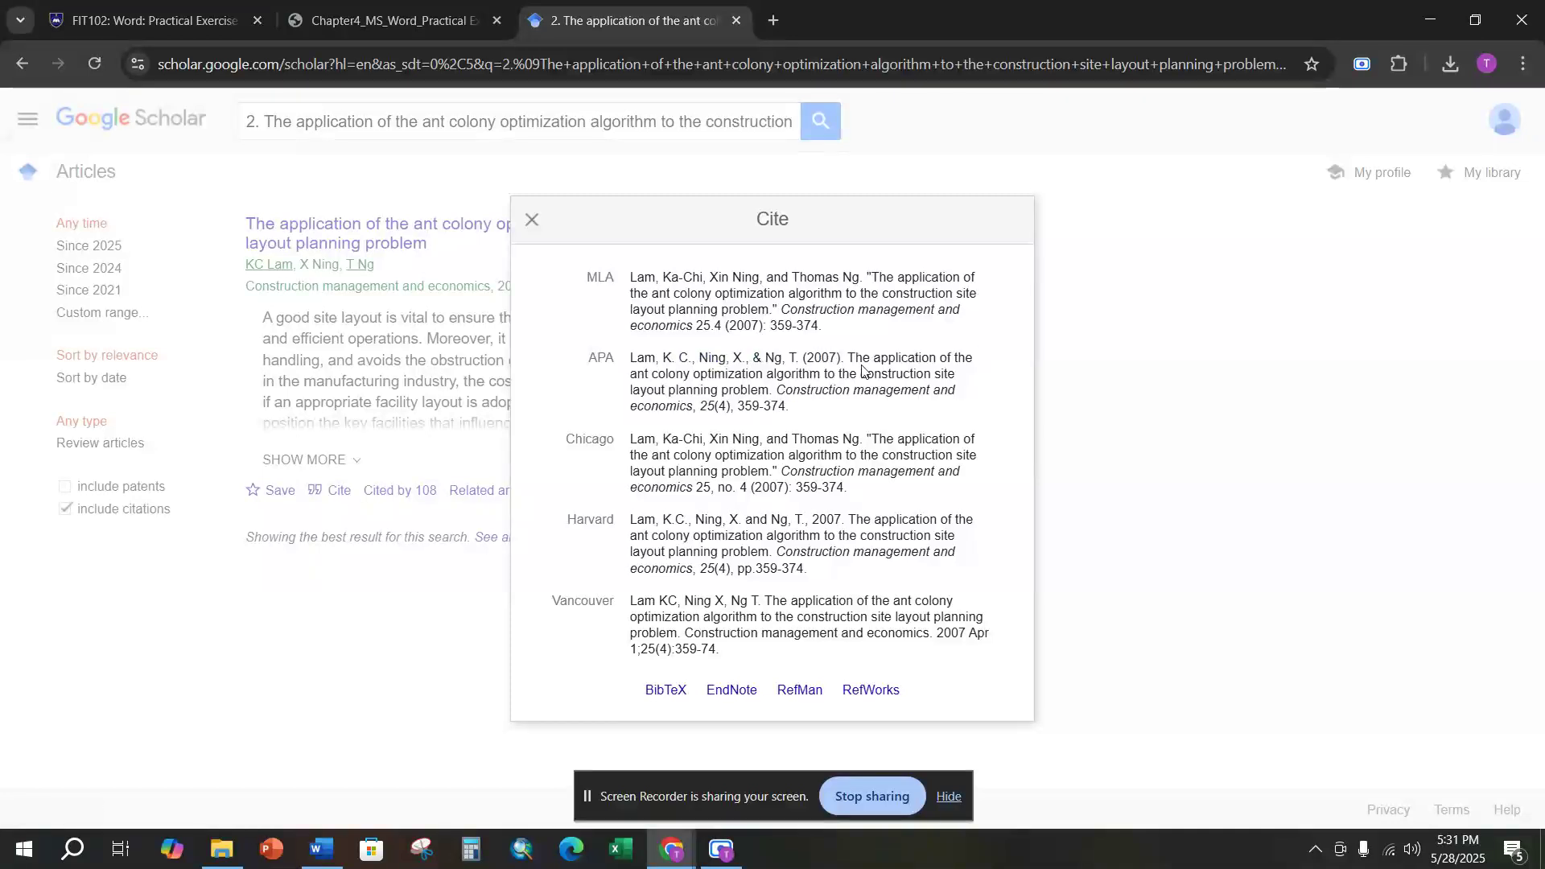
drag(852, 357, 769, 387)
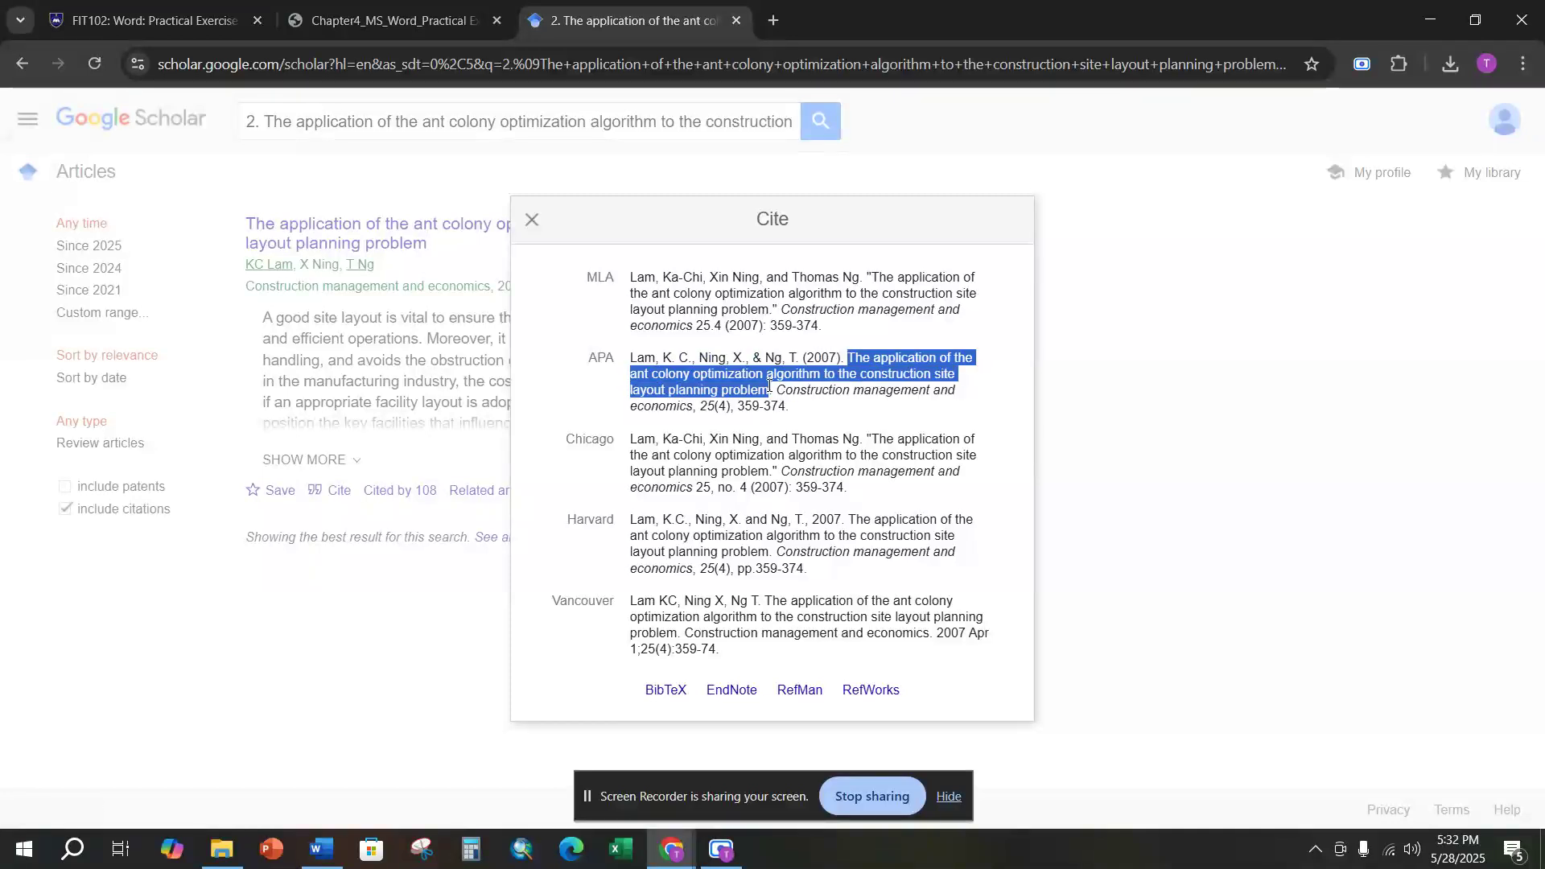
drag(809, 405, 628, 359)
click(858, 370)
drag(853, 359, 768, 390)
right_click(750, 394)
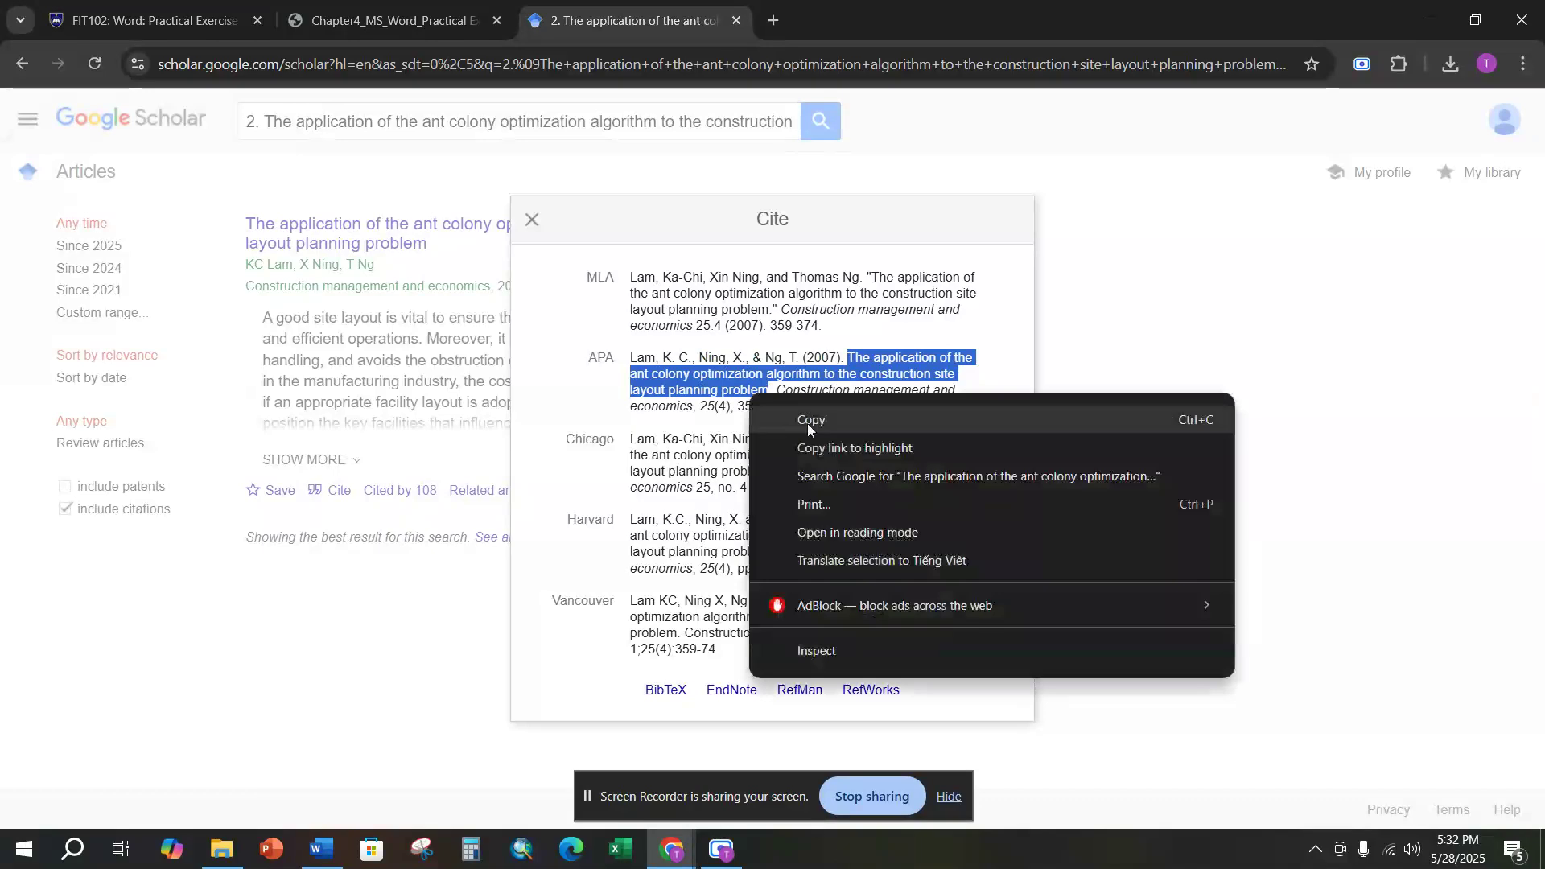
click(811, 425)
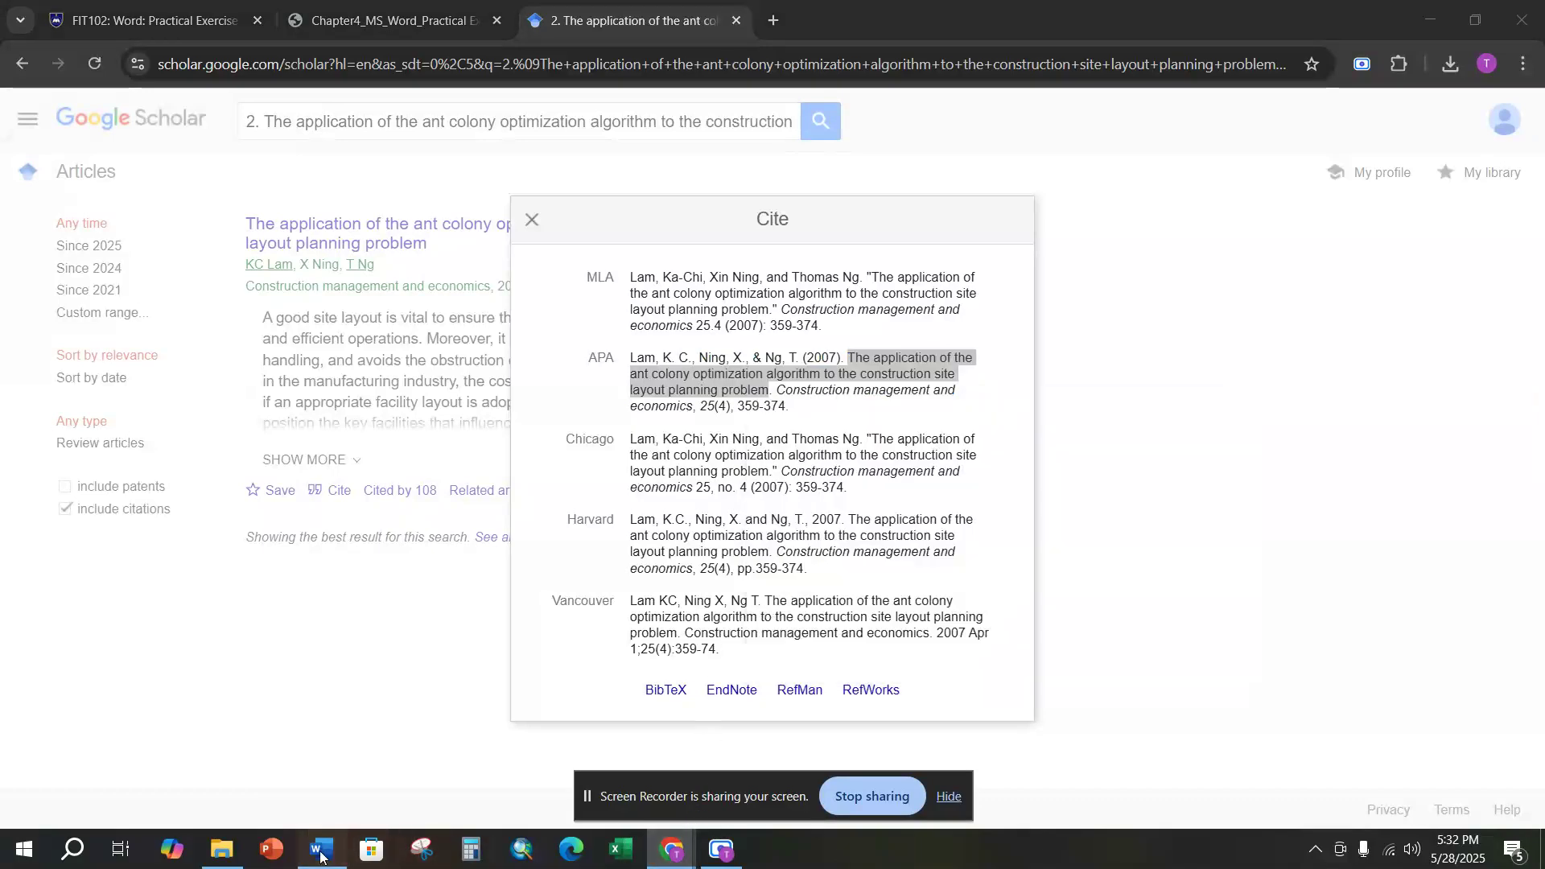
Switch to Word and, at marker [2], add a source titled "The application of the ant colony optimization algorithm to the construction site layout planning problem".
click(322, 849)
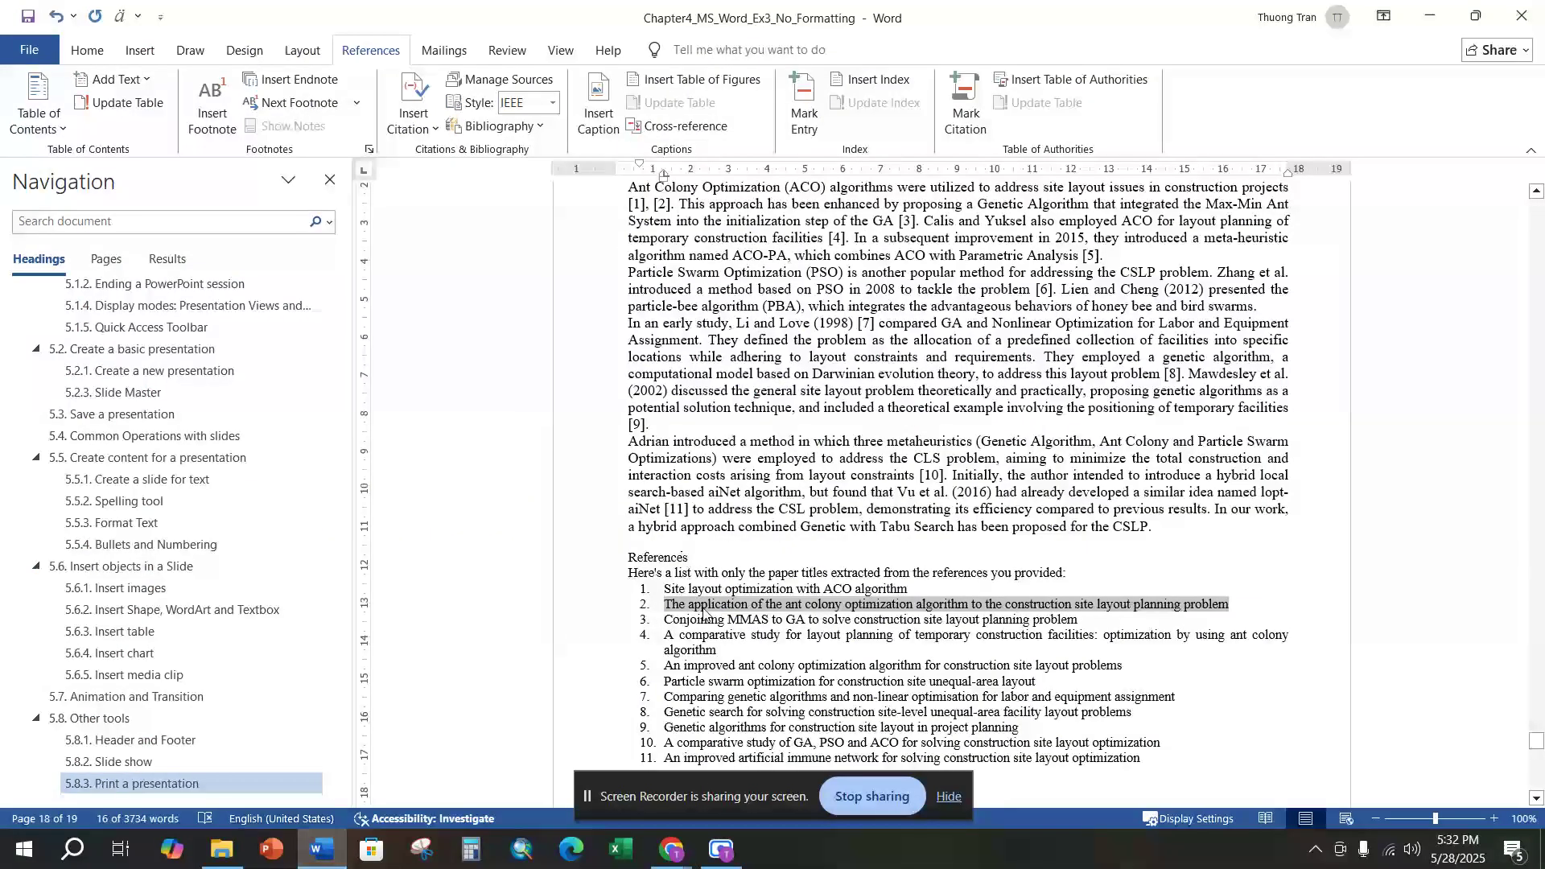
scroll(667, 609, up, 4)
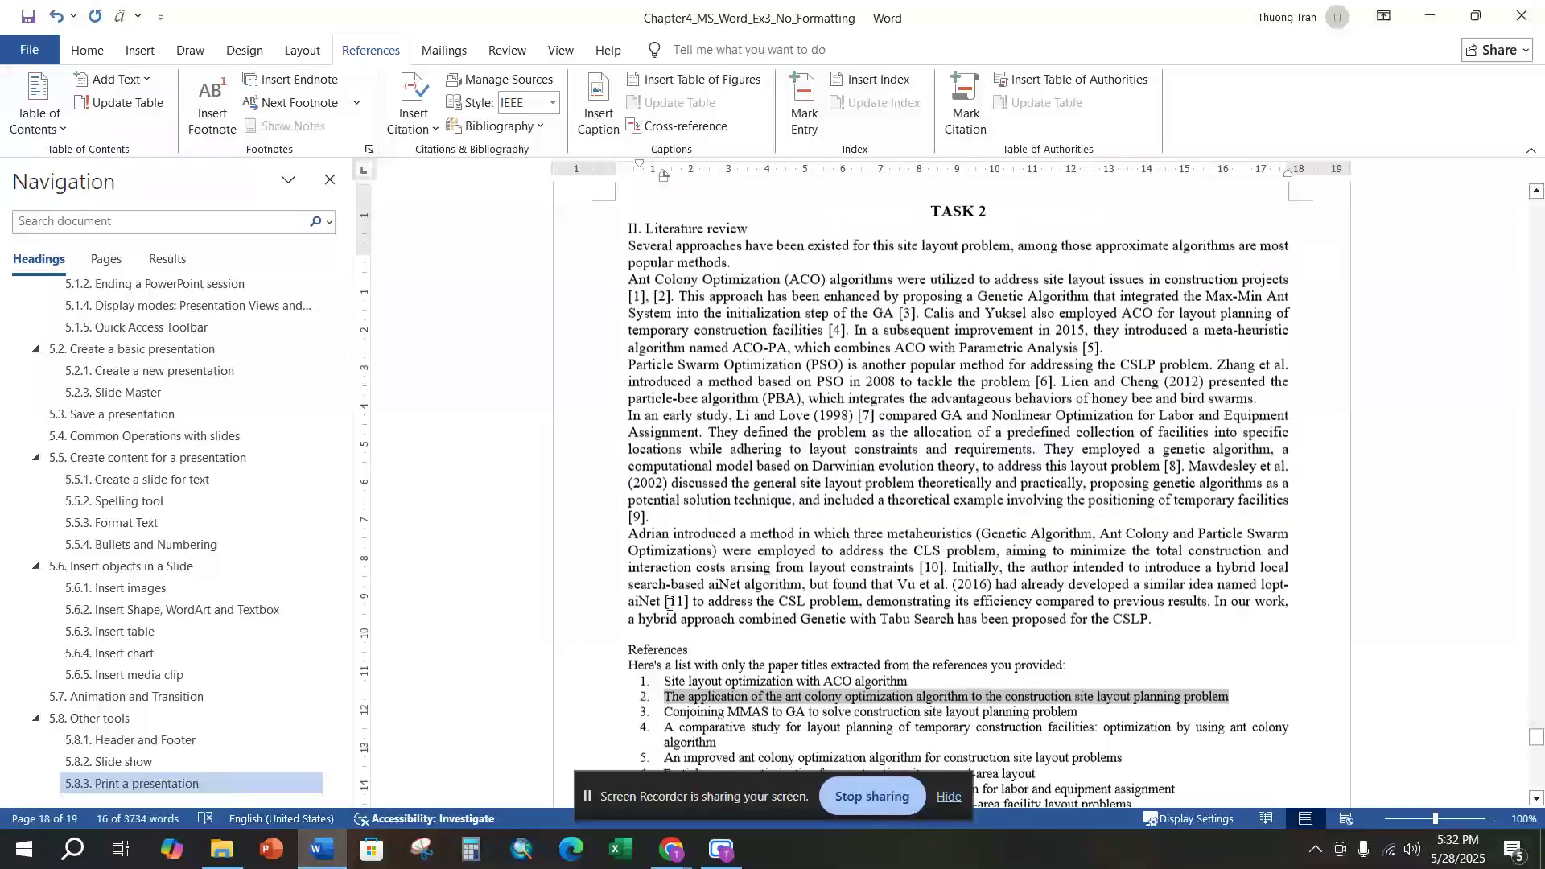
click(659, 400)
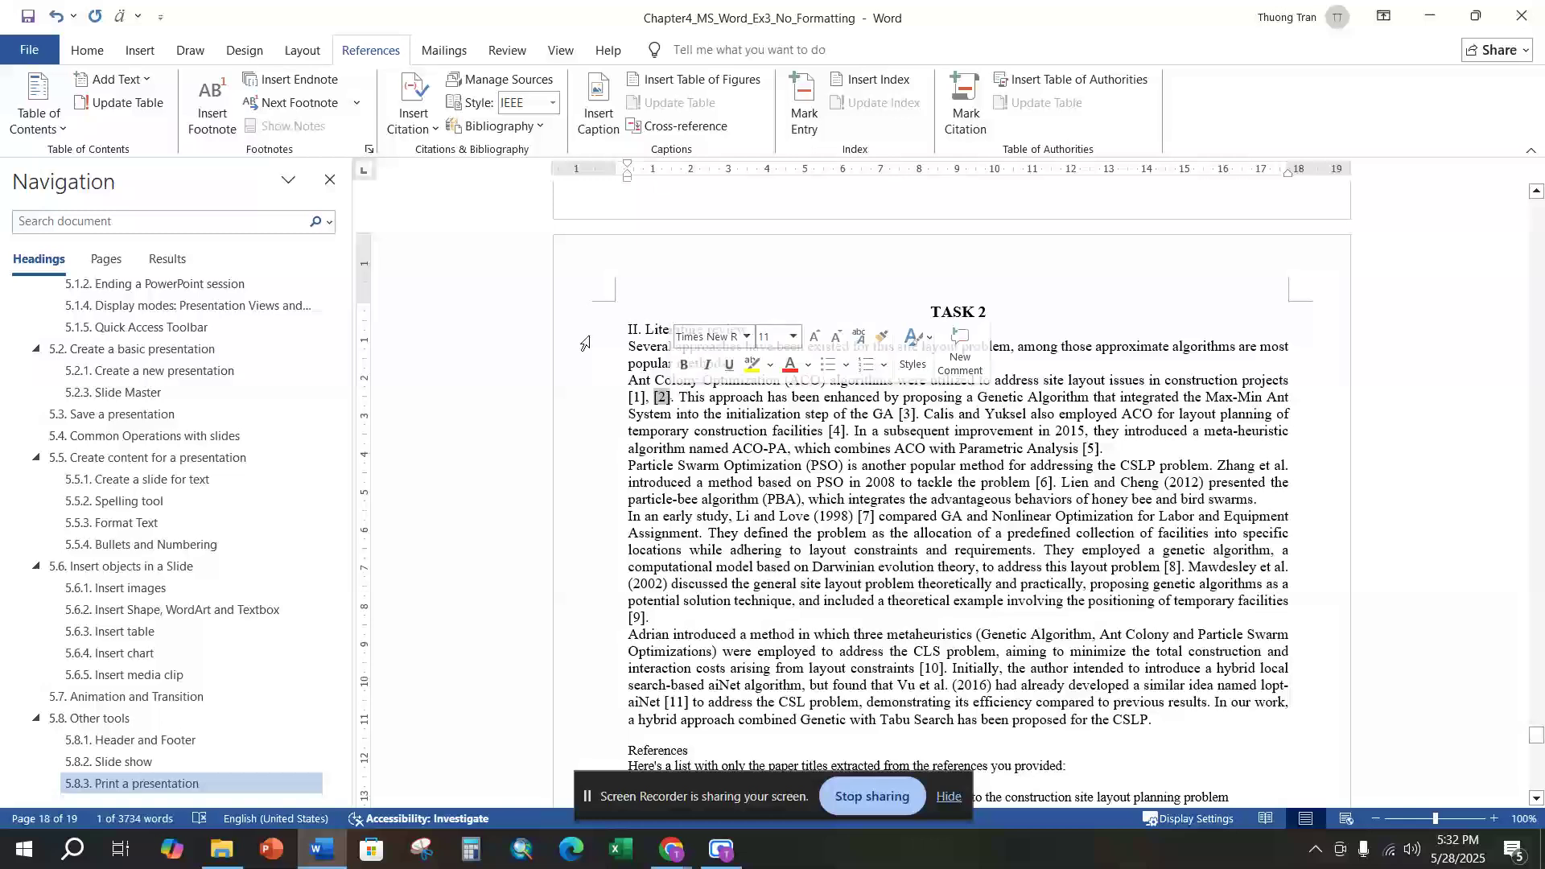
click(428, 128)
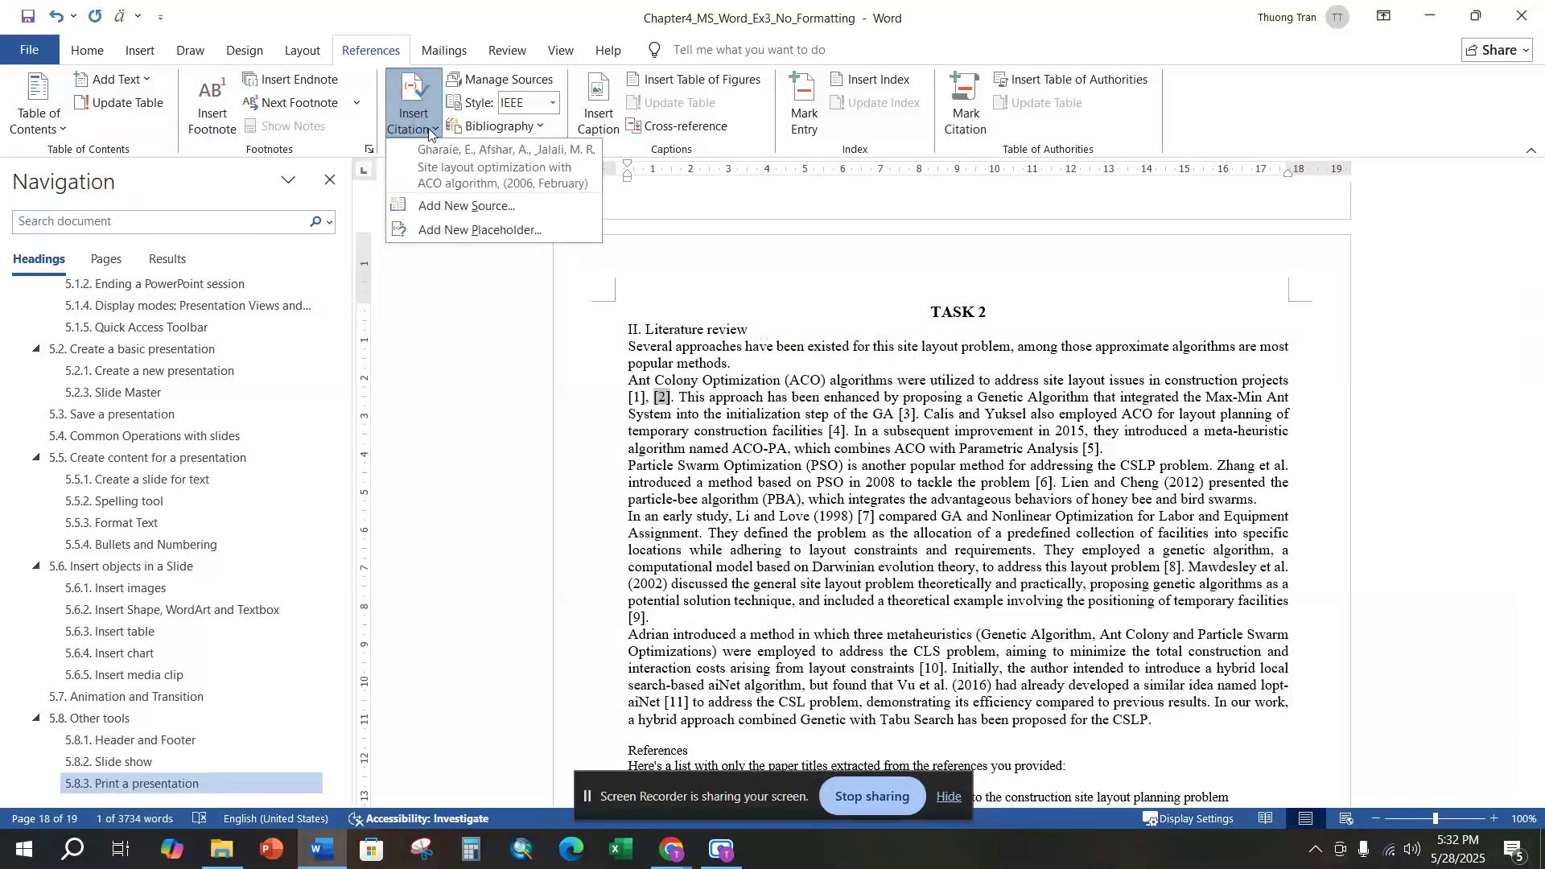
click(450, 207)
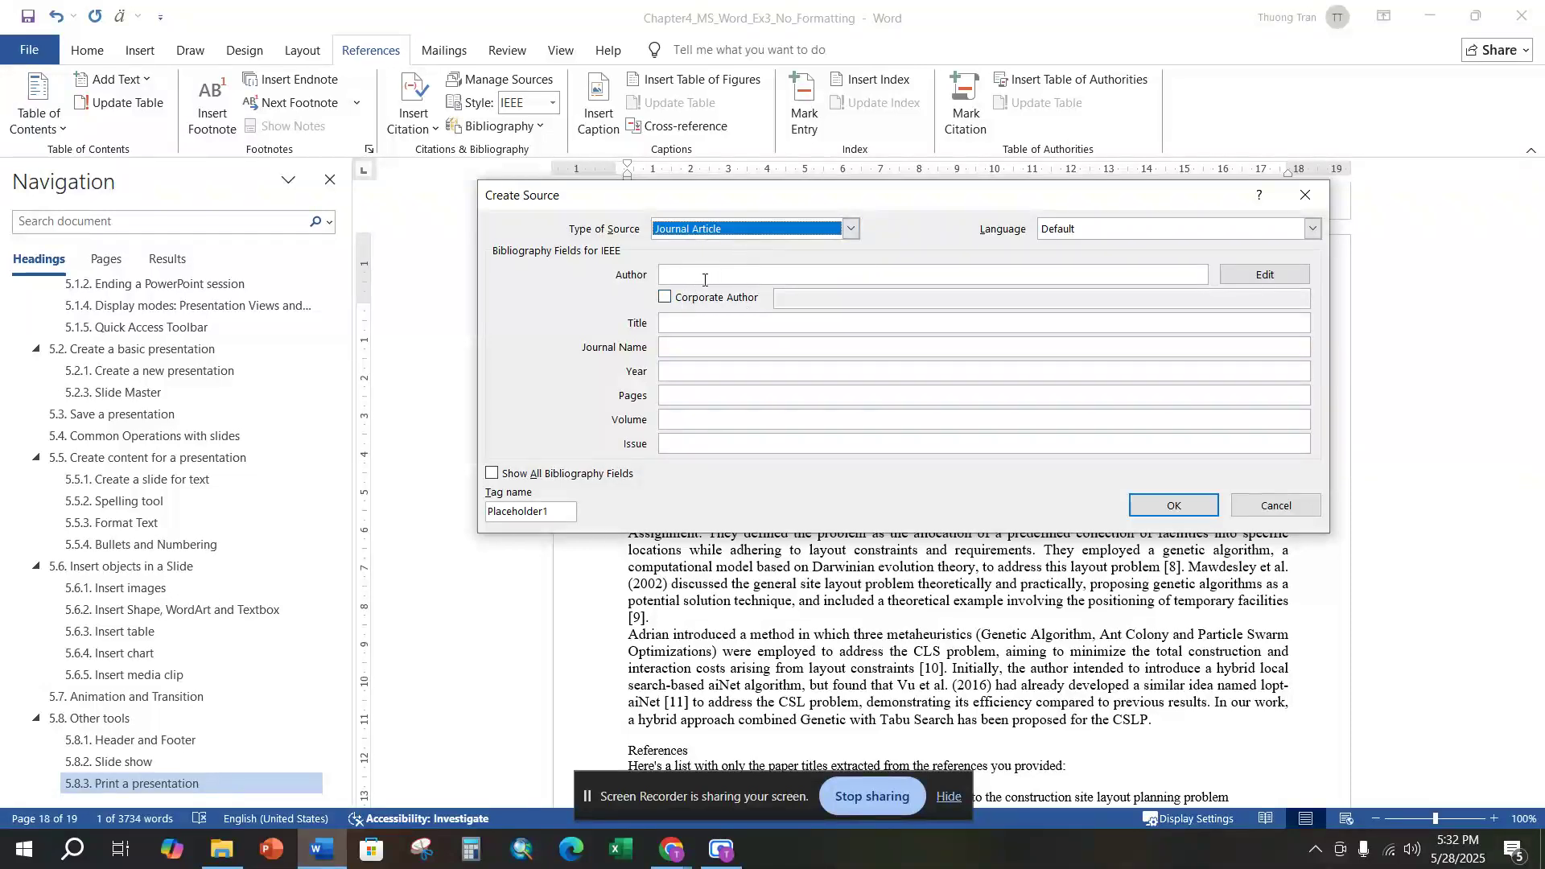
click(696, 324)
key(ctrl+v)
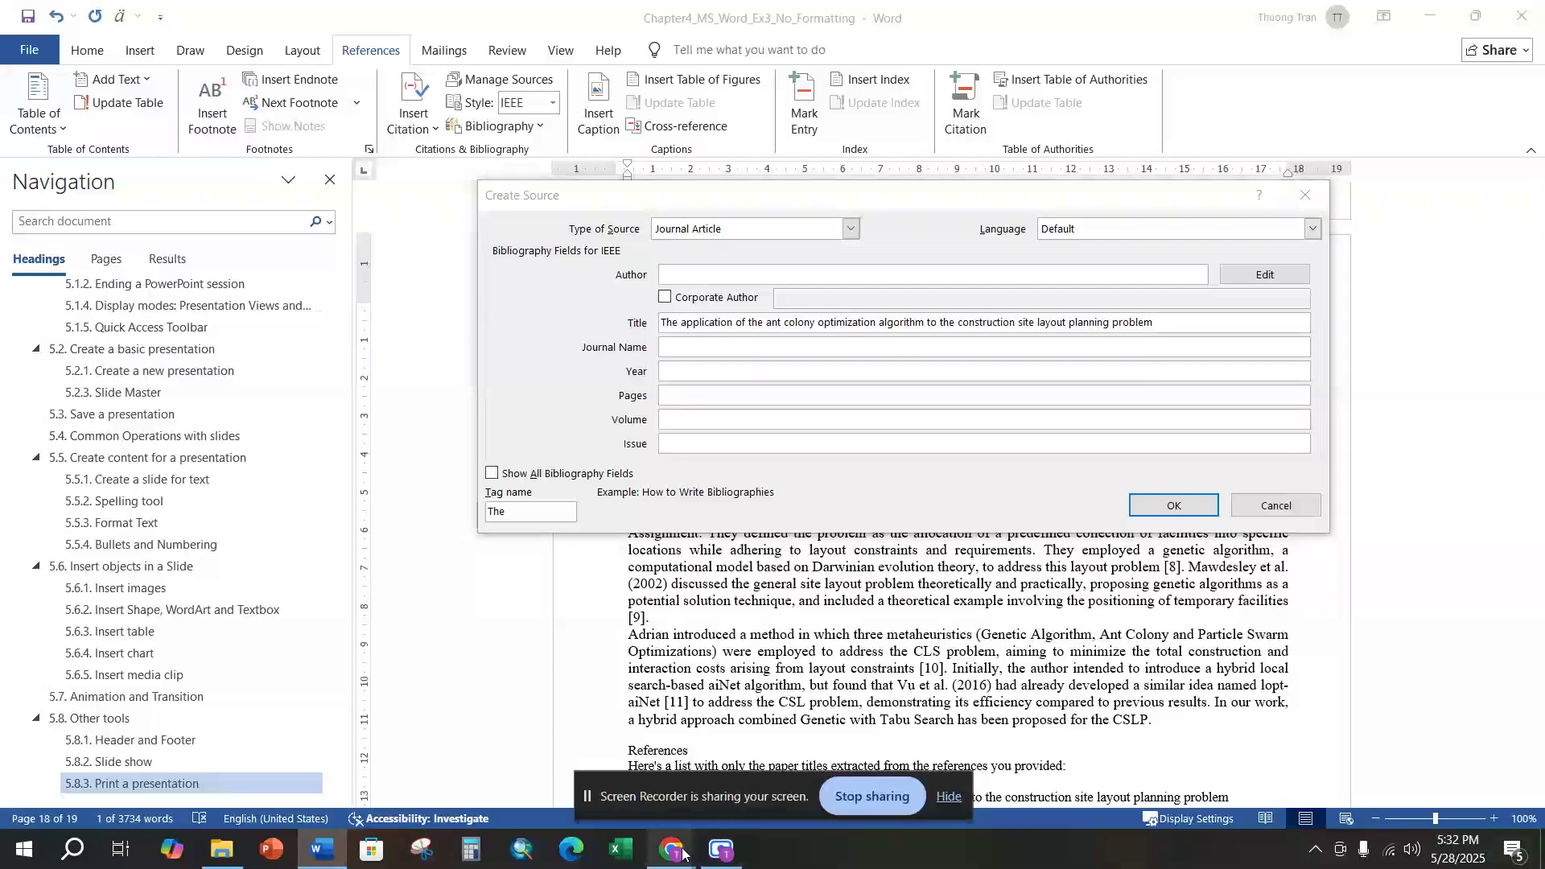
Copy the author names from the APA citation in Google Scholar and enter them as the new source's authors in Word.
mouse_move(683, 853)
click(660, 749)
drag(633, 355, 796, 352)
right_click(783, 357)
click(831, 382)
click(670, 857)
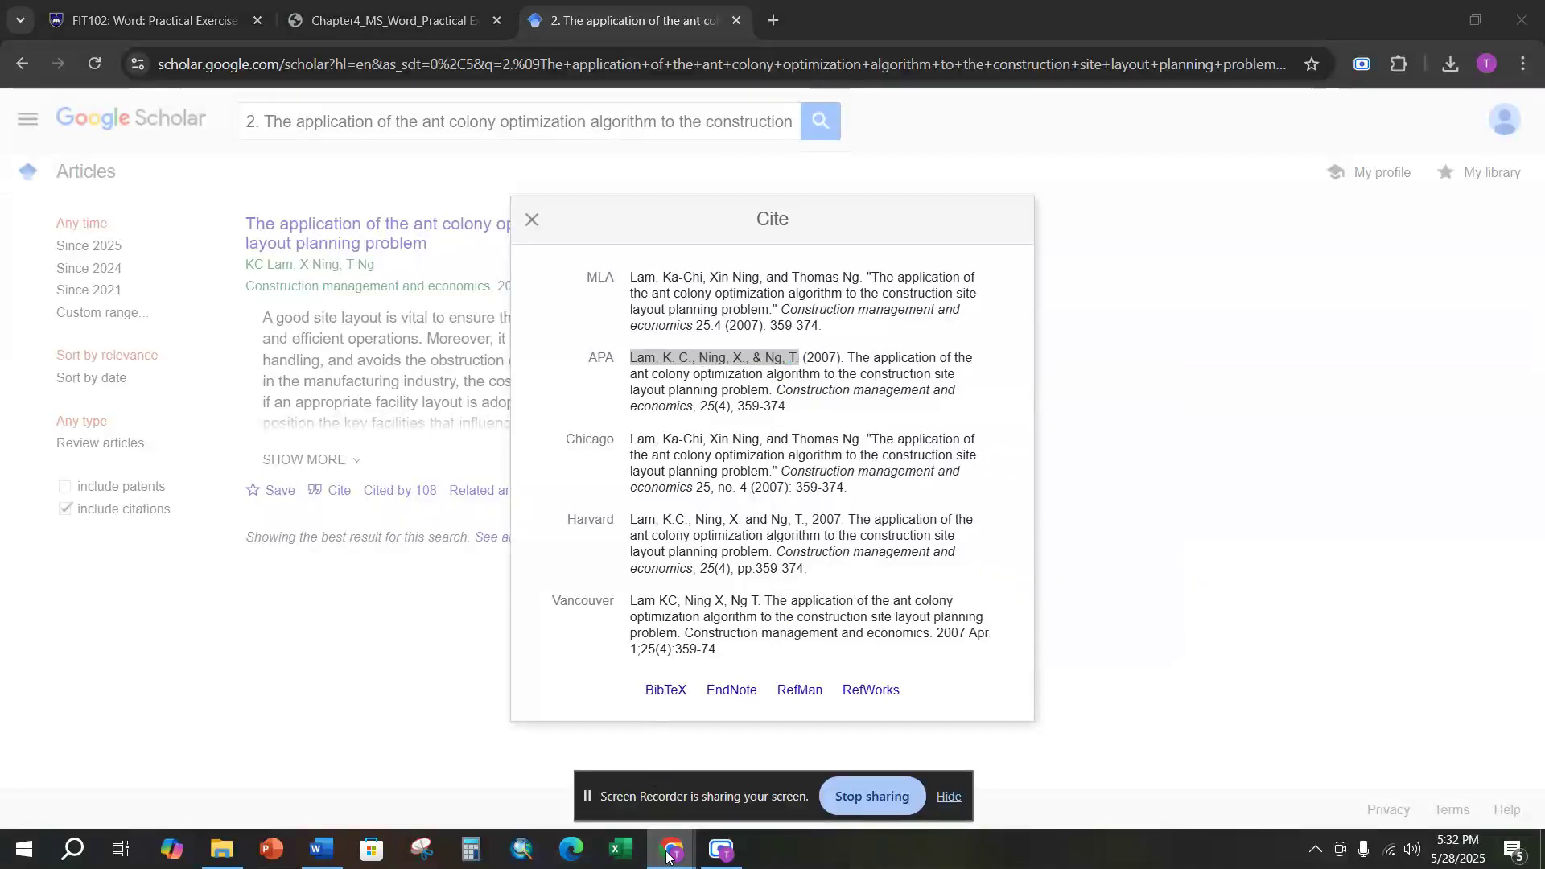
click(322, 849)
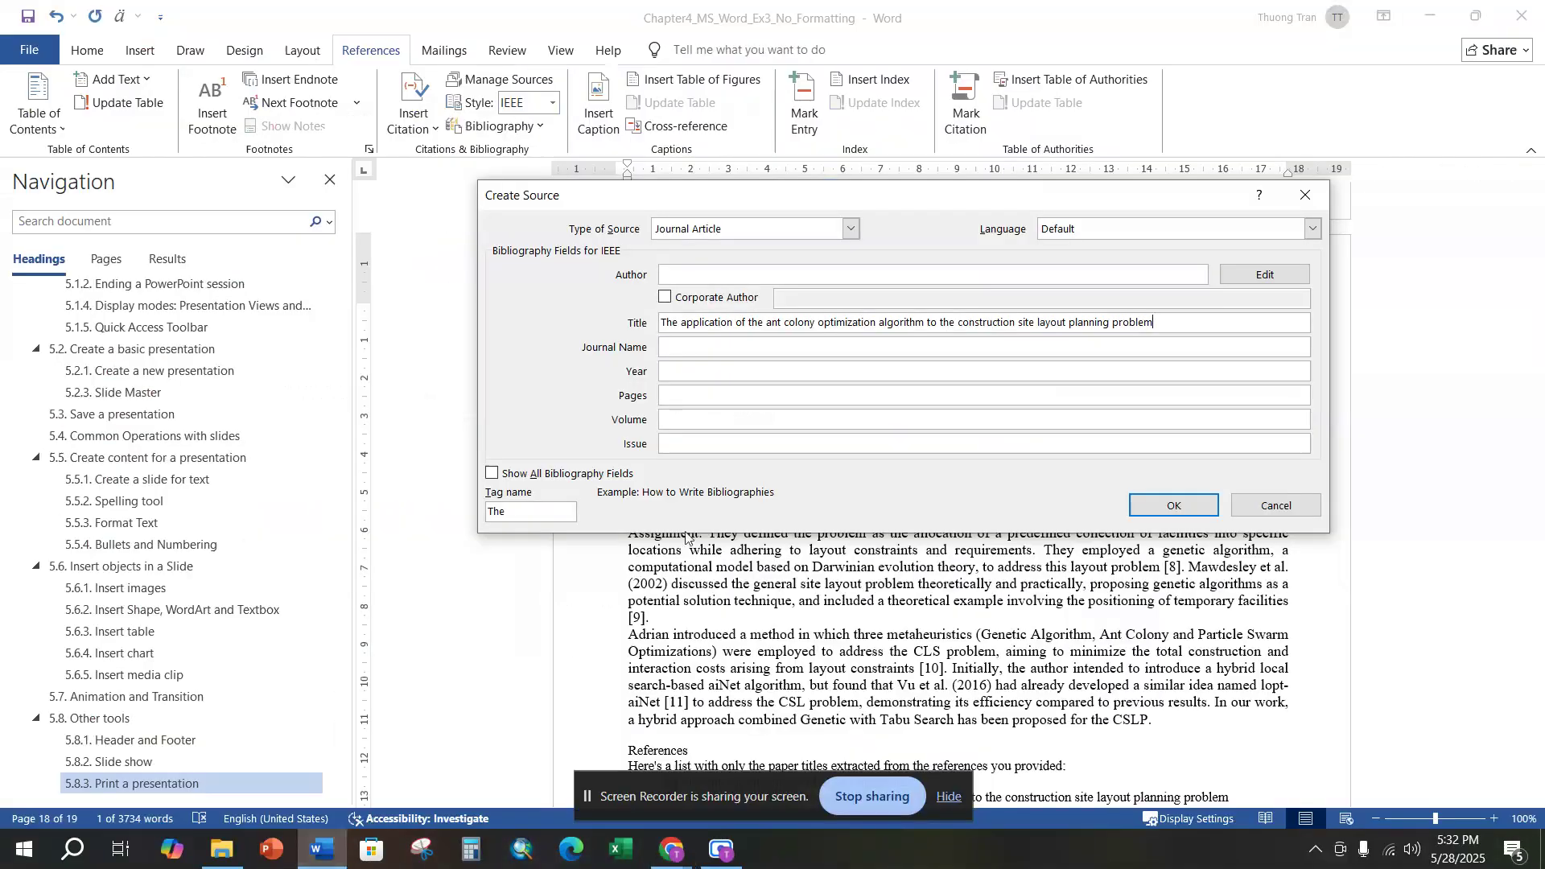
click(773, 274)
key(ctrl+v)
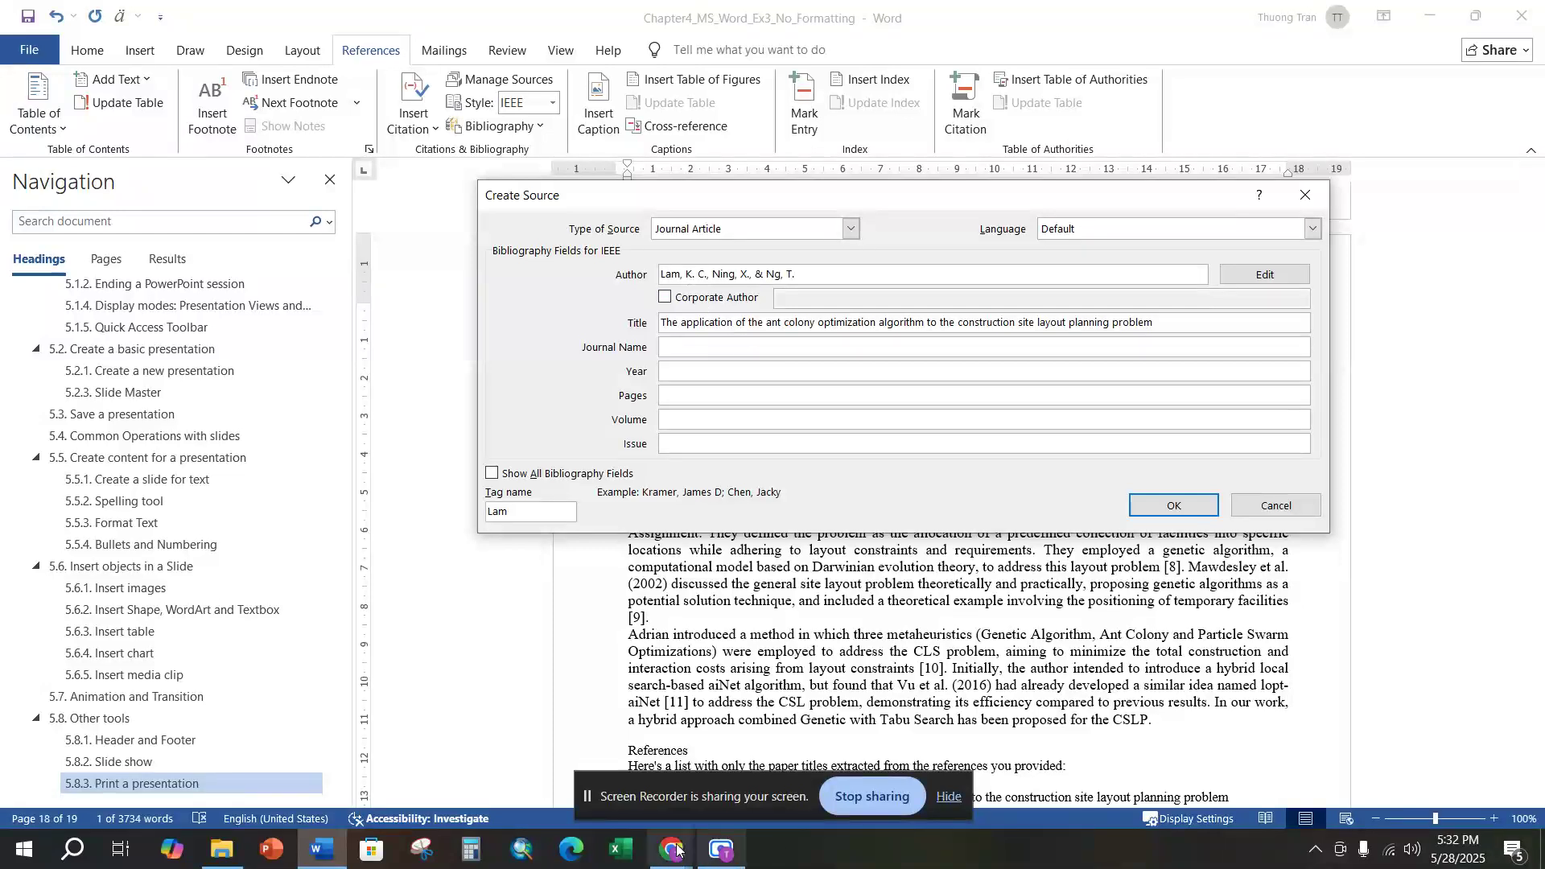
Copy the year 2007 from the APA citation in Google Scholar and enter it as the new source's year in Word.
mouse_move(676, 849)
click(690, 785)
drag(807, 359, 834, 357)
right_click(827, 360)
click(841, 376)
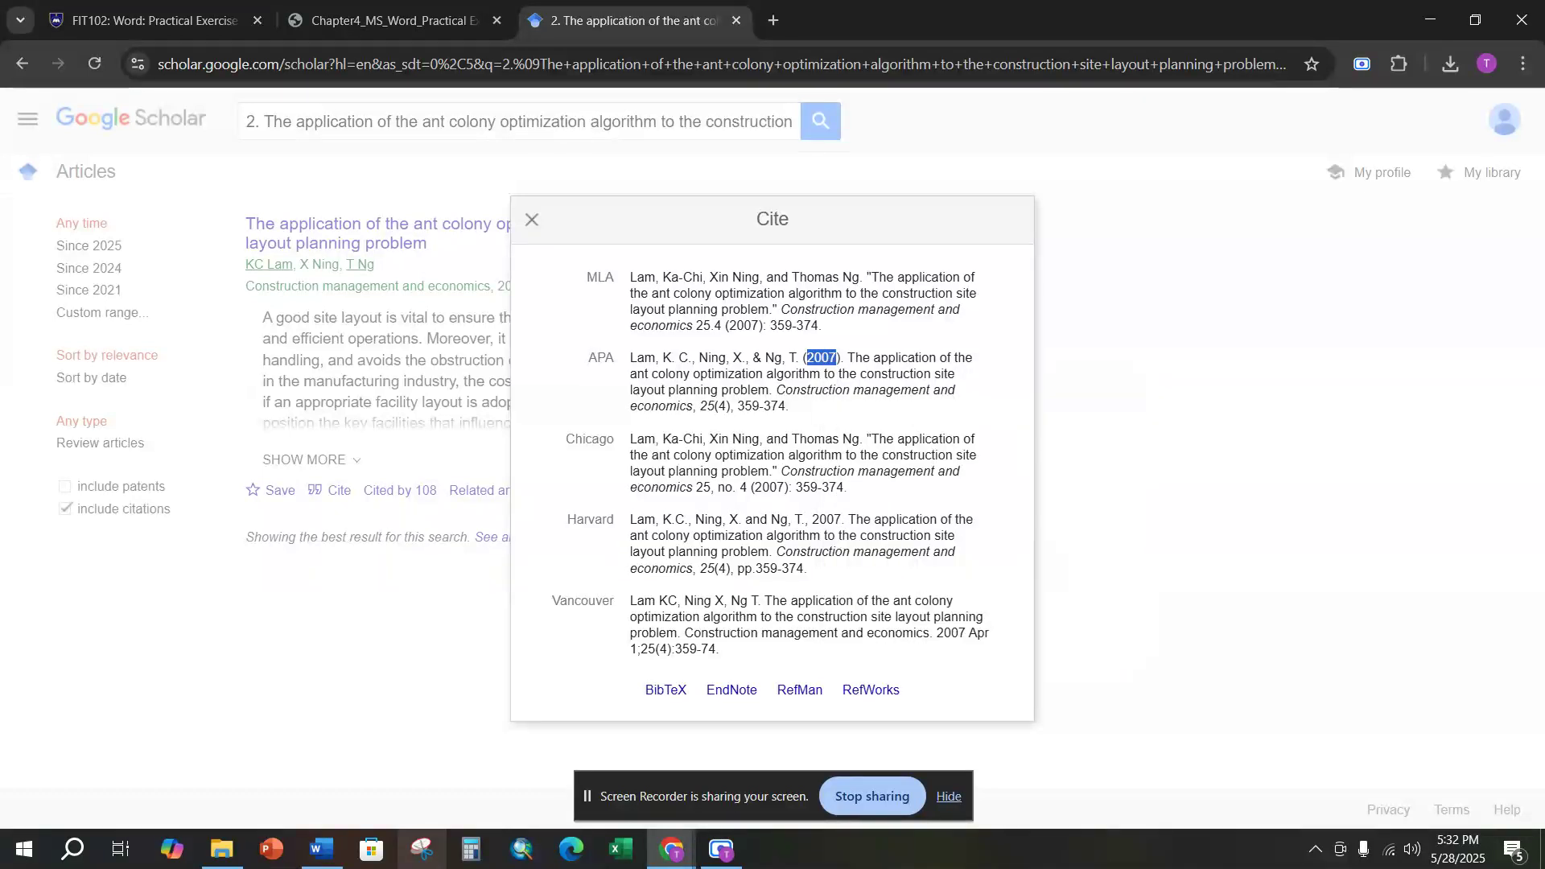
click(326, 852)
click(682, 372)
right_click(682, 371)
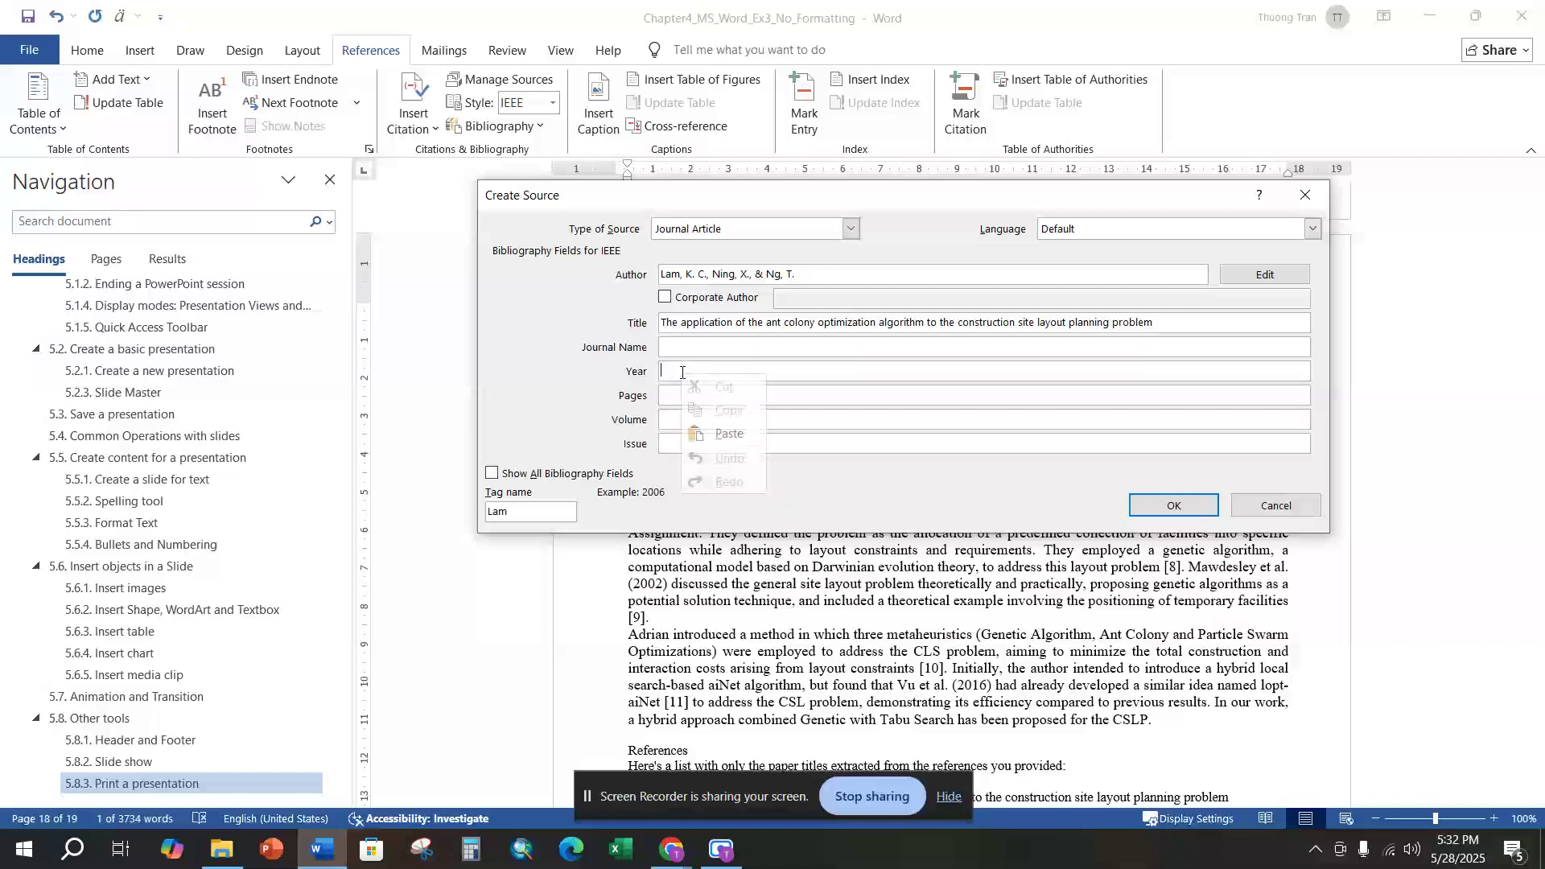
click(727, 434)
Copy the journal name "Construction management and economics" from the APA citation in Google Scholar and enter it in the new source in Word.
click(691, 837)
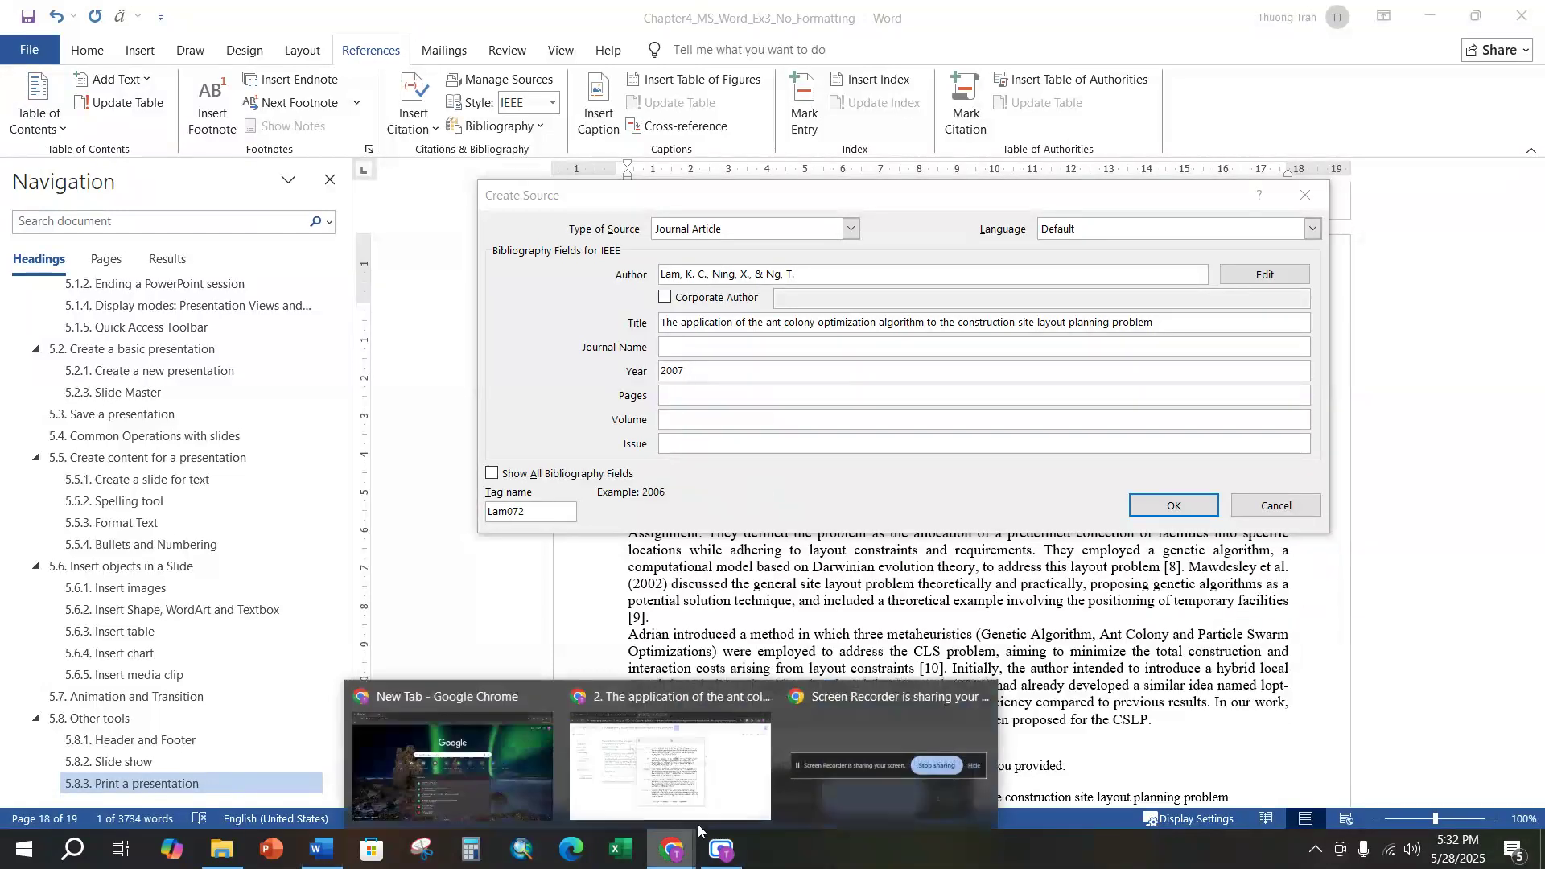
click(674, 760)
drag(777, 392, 694, 407)
right_click(646, 409)
click(690, 436)
click(671, 849)
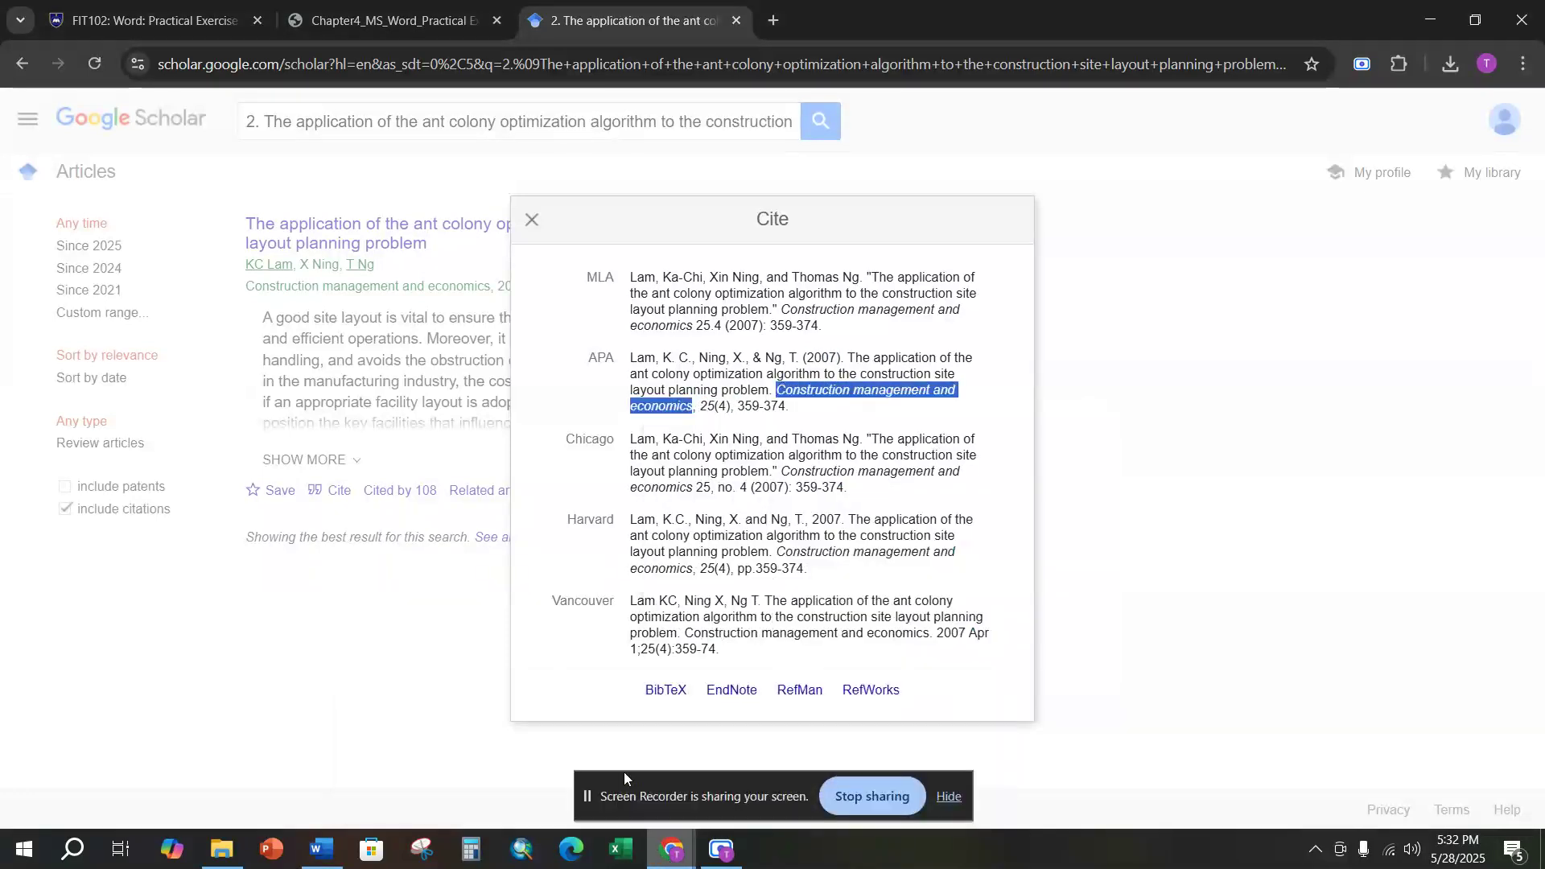
click(338, 839)
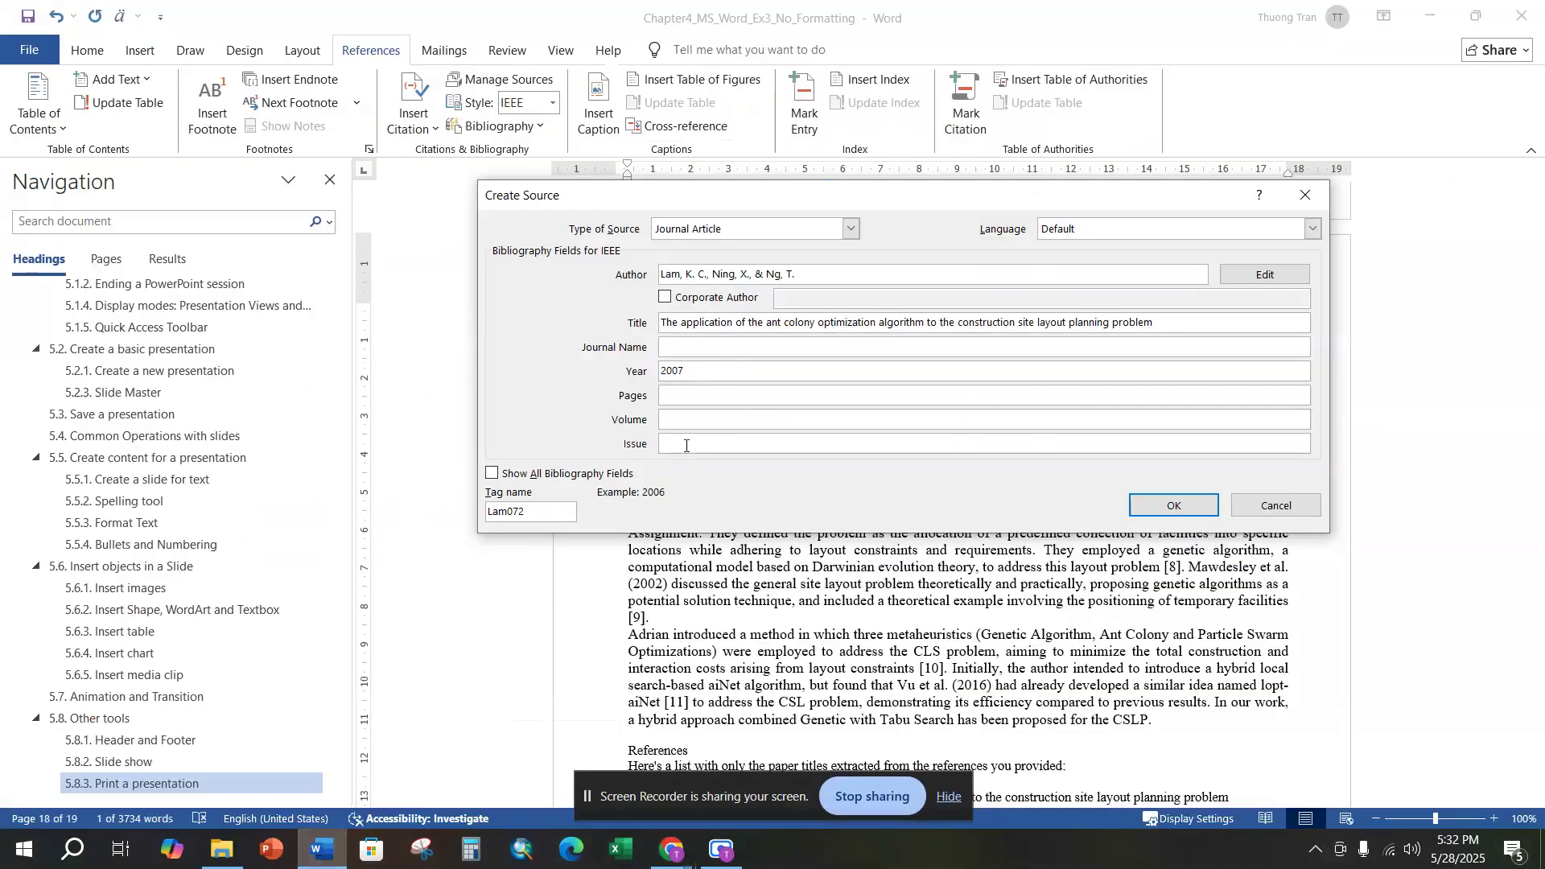
click(678, 348)
right_click(676, 350)
click(723, 407)
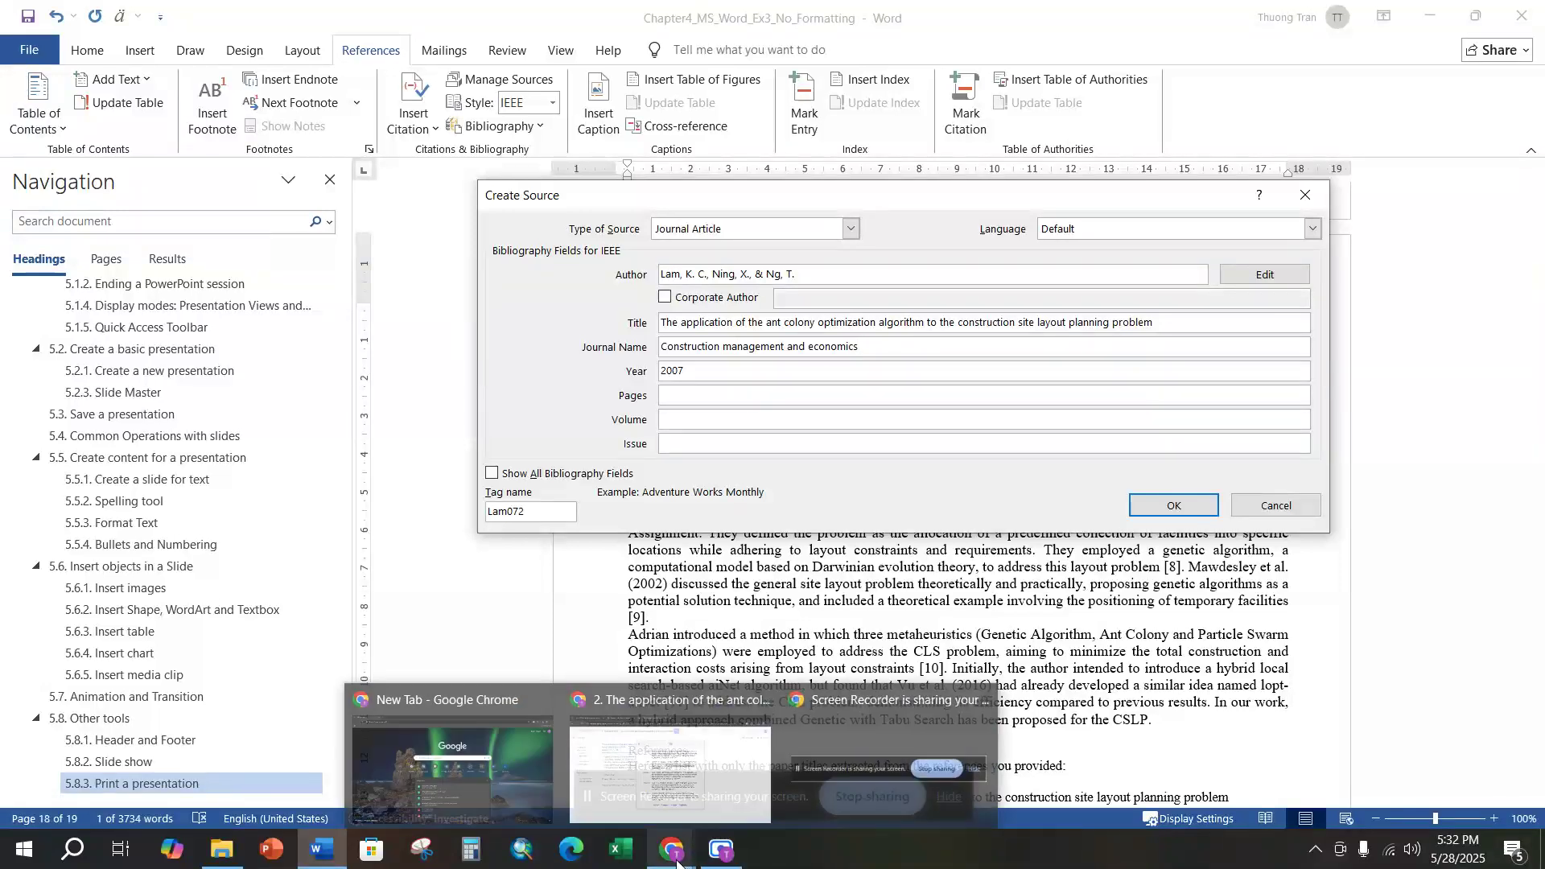
Copy "25(4), 359-374" from the APA citation in Google Scholar and paste it into the new source's Pages field in Word.
click(560, 801)
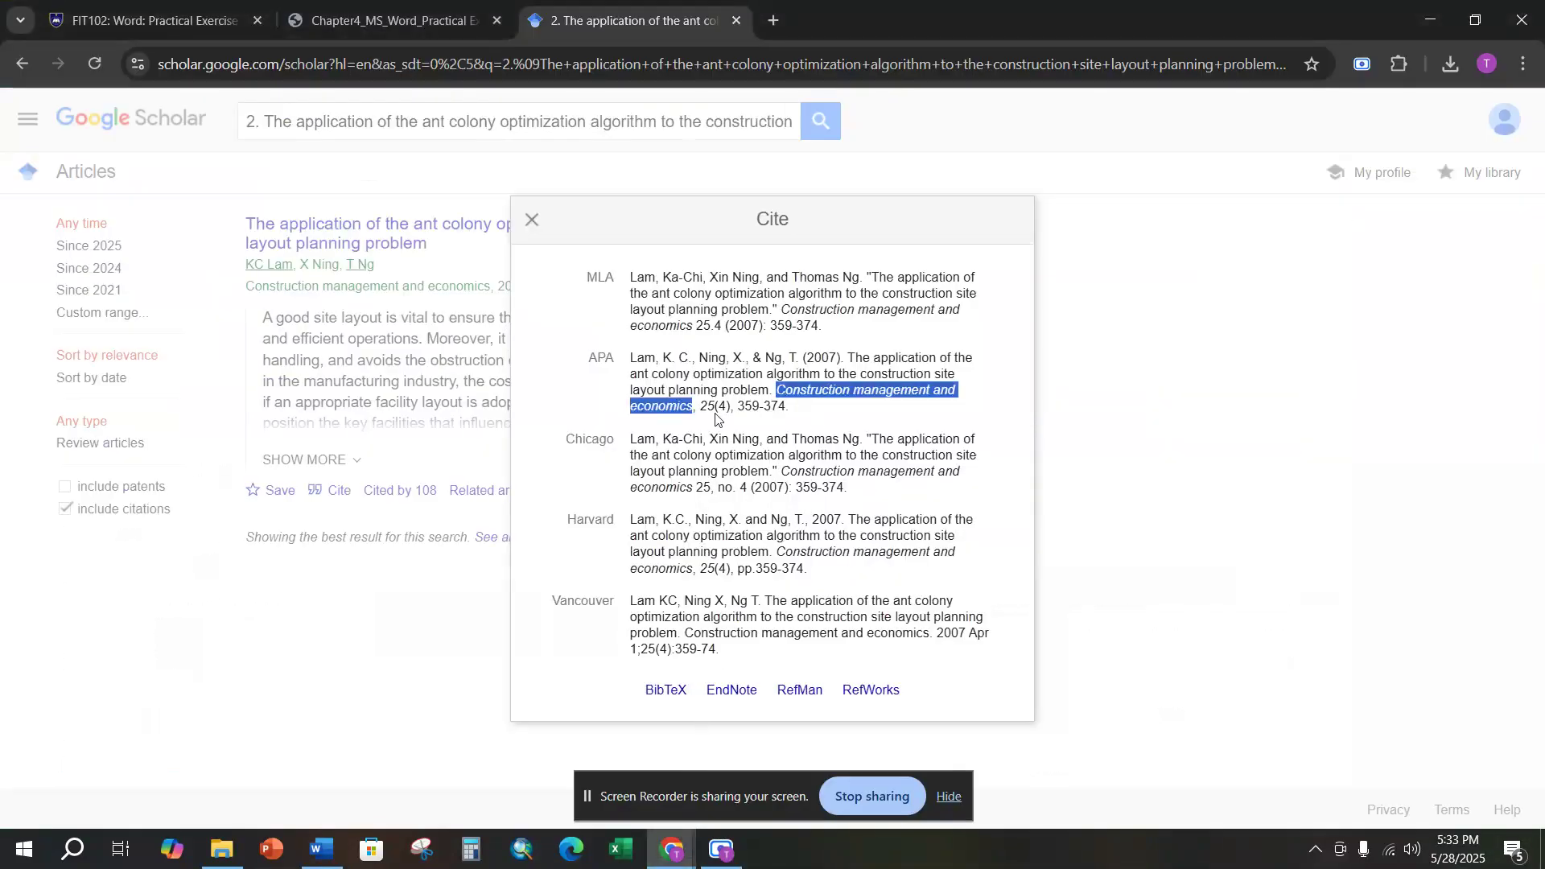
drag(700, 407, 786, 406)
right_click(756, 406)
click(799, 433)
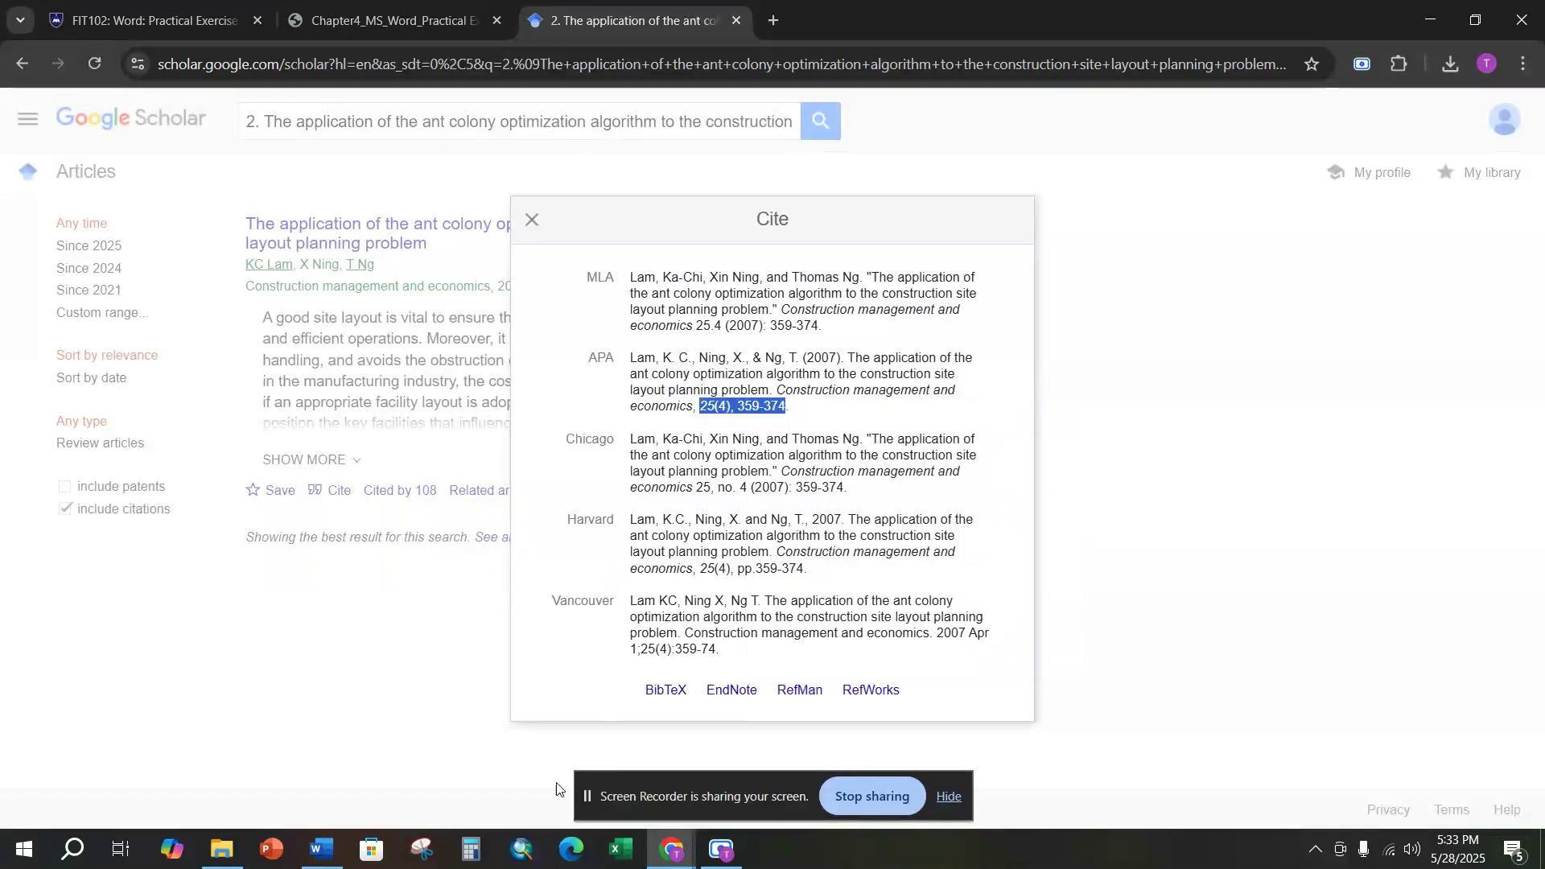
click(322, 849)
click(688, 395)
right_click(688, 395)
click(734, 452)
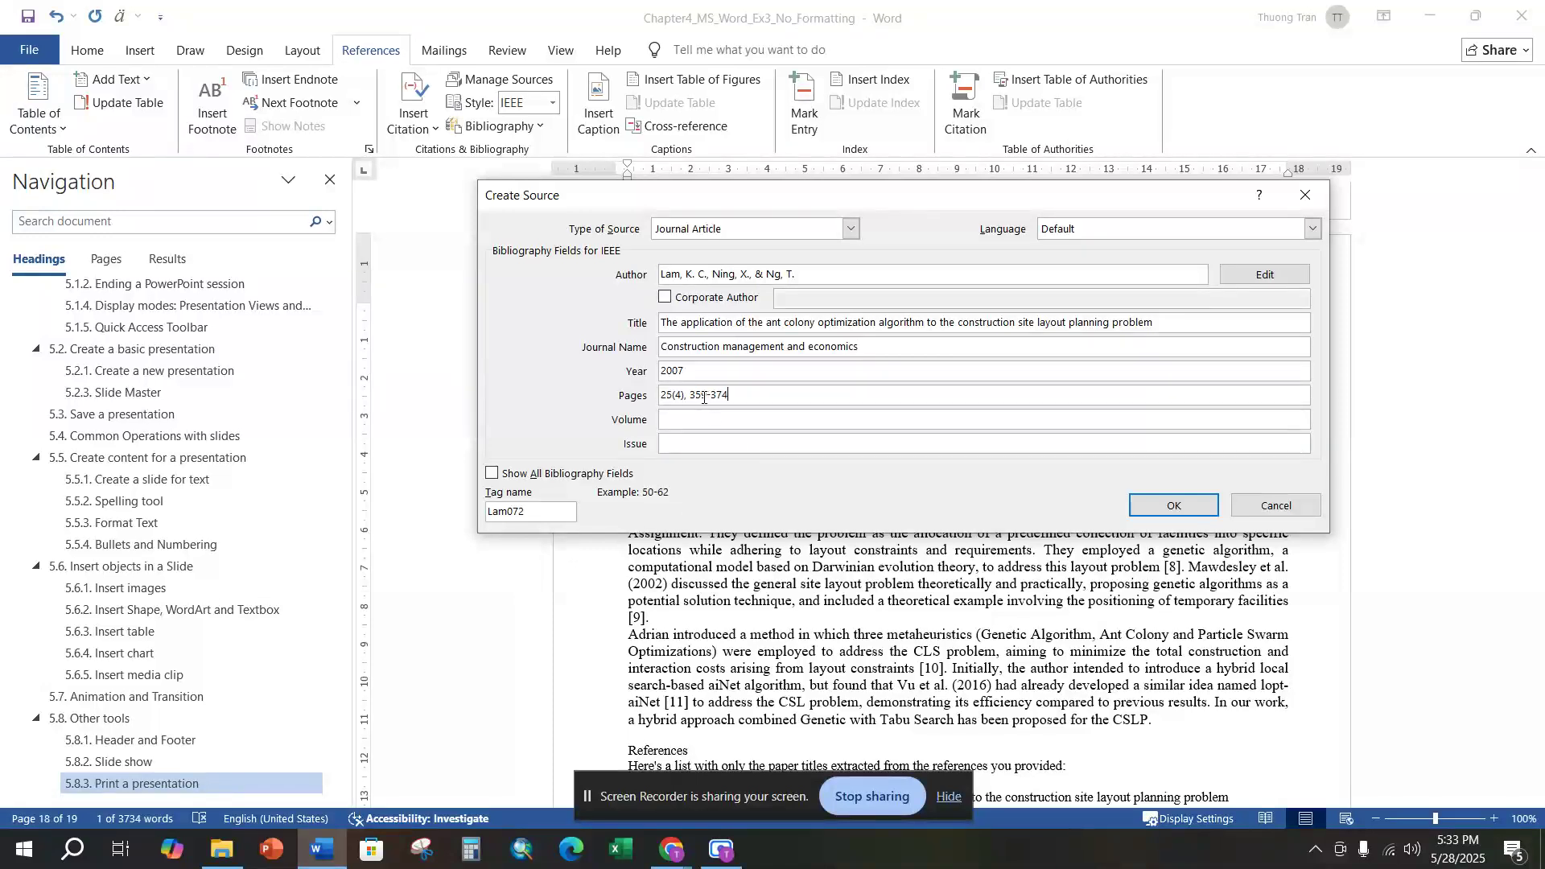
Move 25(4) from the Pages field to the Volume field, leaving 359-374 as the pages, and save the source.
drag(690, 396, 646, 397)
right_click(689, 398)
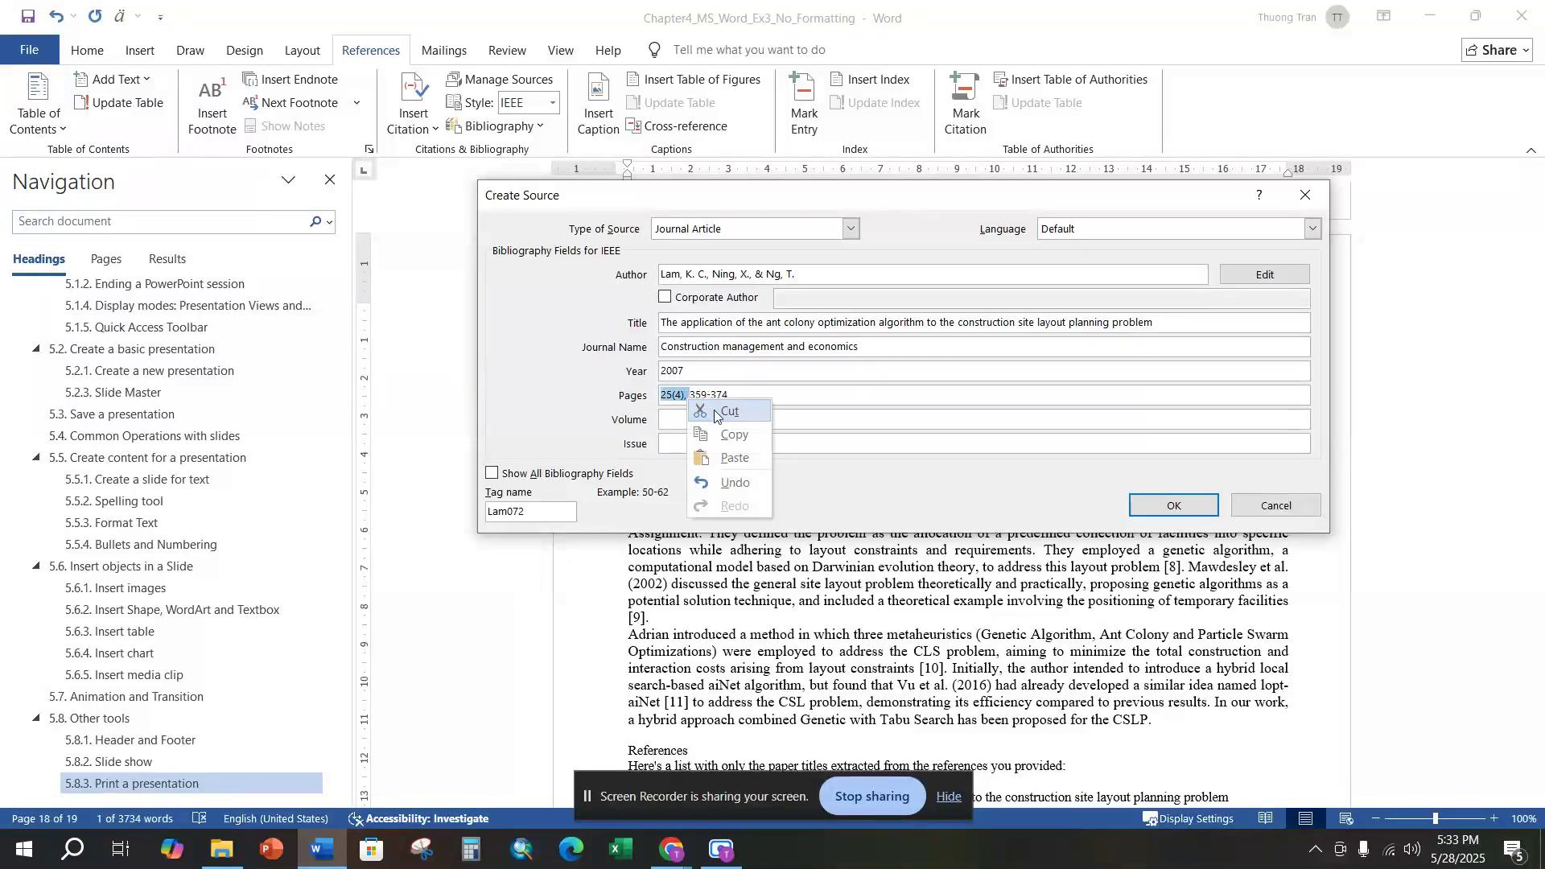
click(712, 415)
click(672, 421)
right_click(672, 421)
click(710, 482)
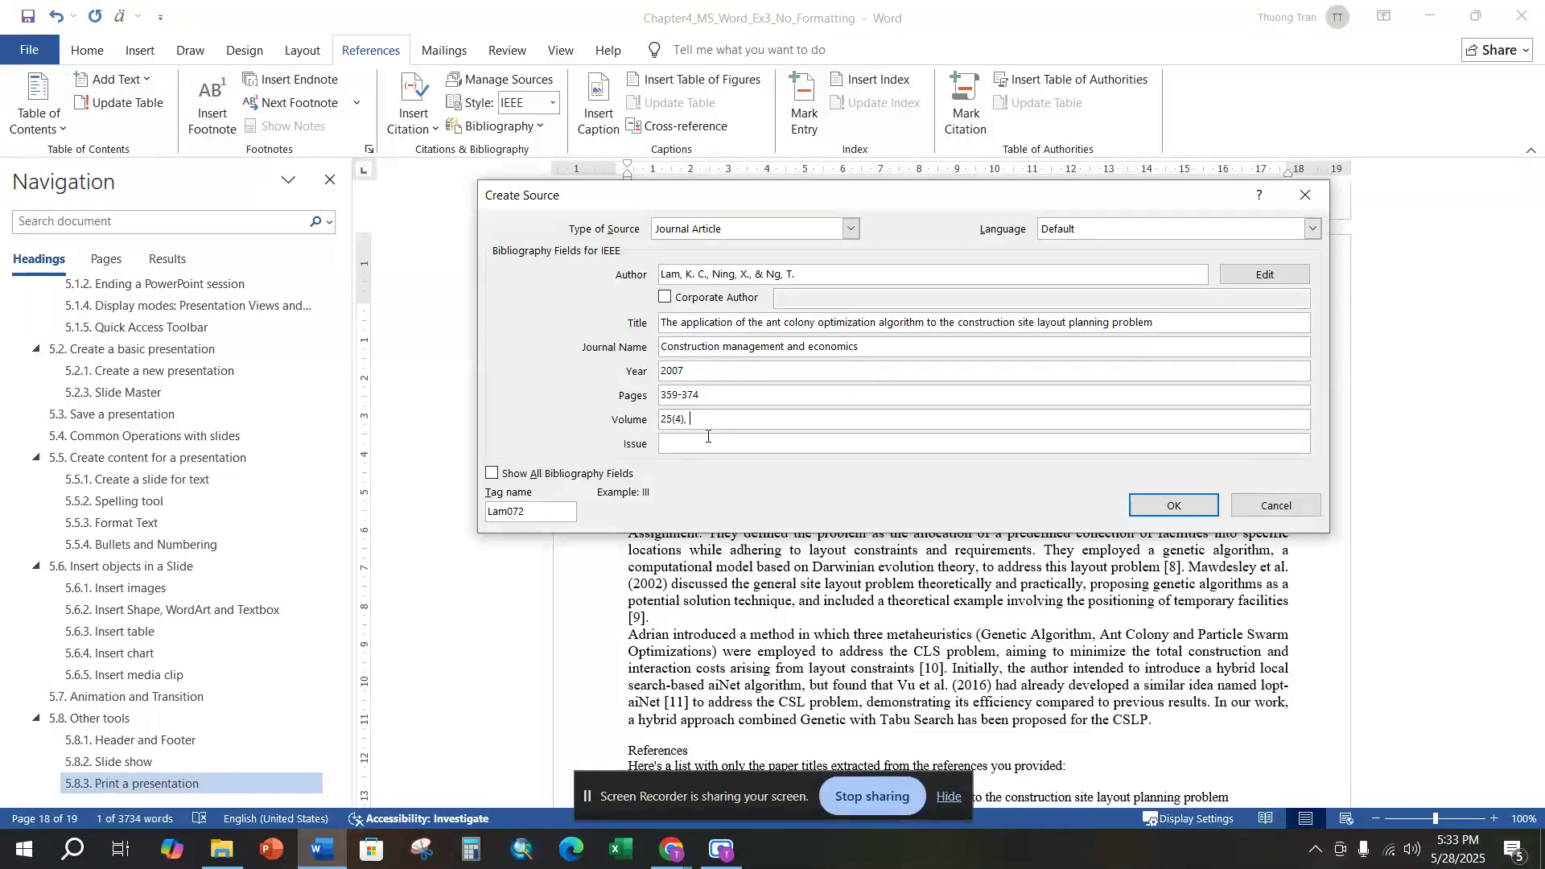
key(BackSpace)
click(1136, 502)
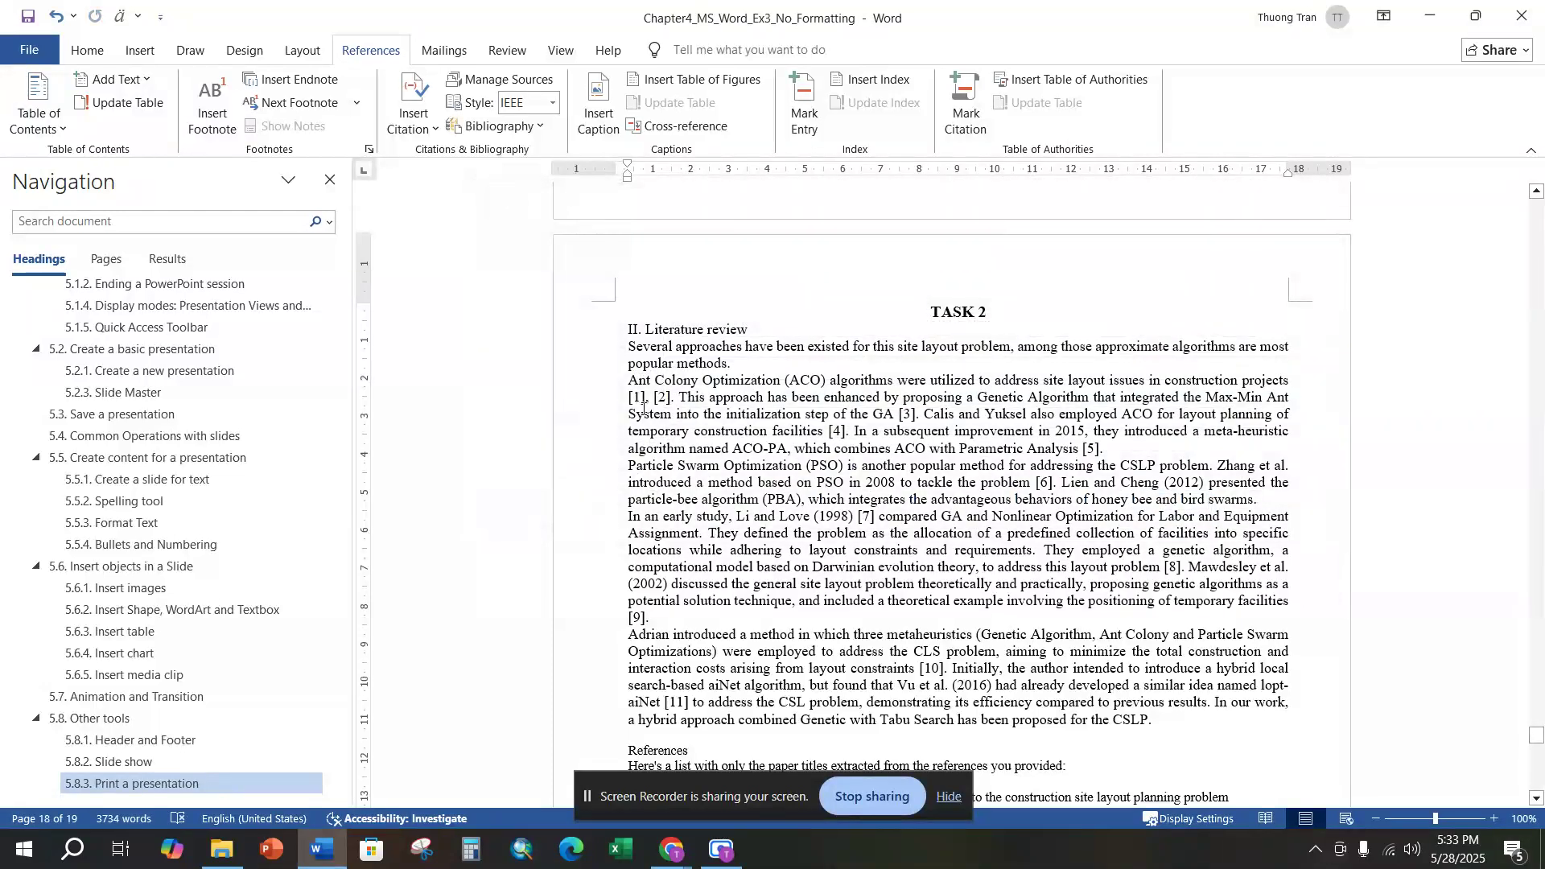
Examine which paper titles in the References list belong to the remaining citation markers, from [3] and [4] through [11].
click(903, 415)
scroll(658, 410, down, 8)
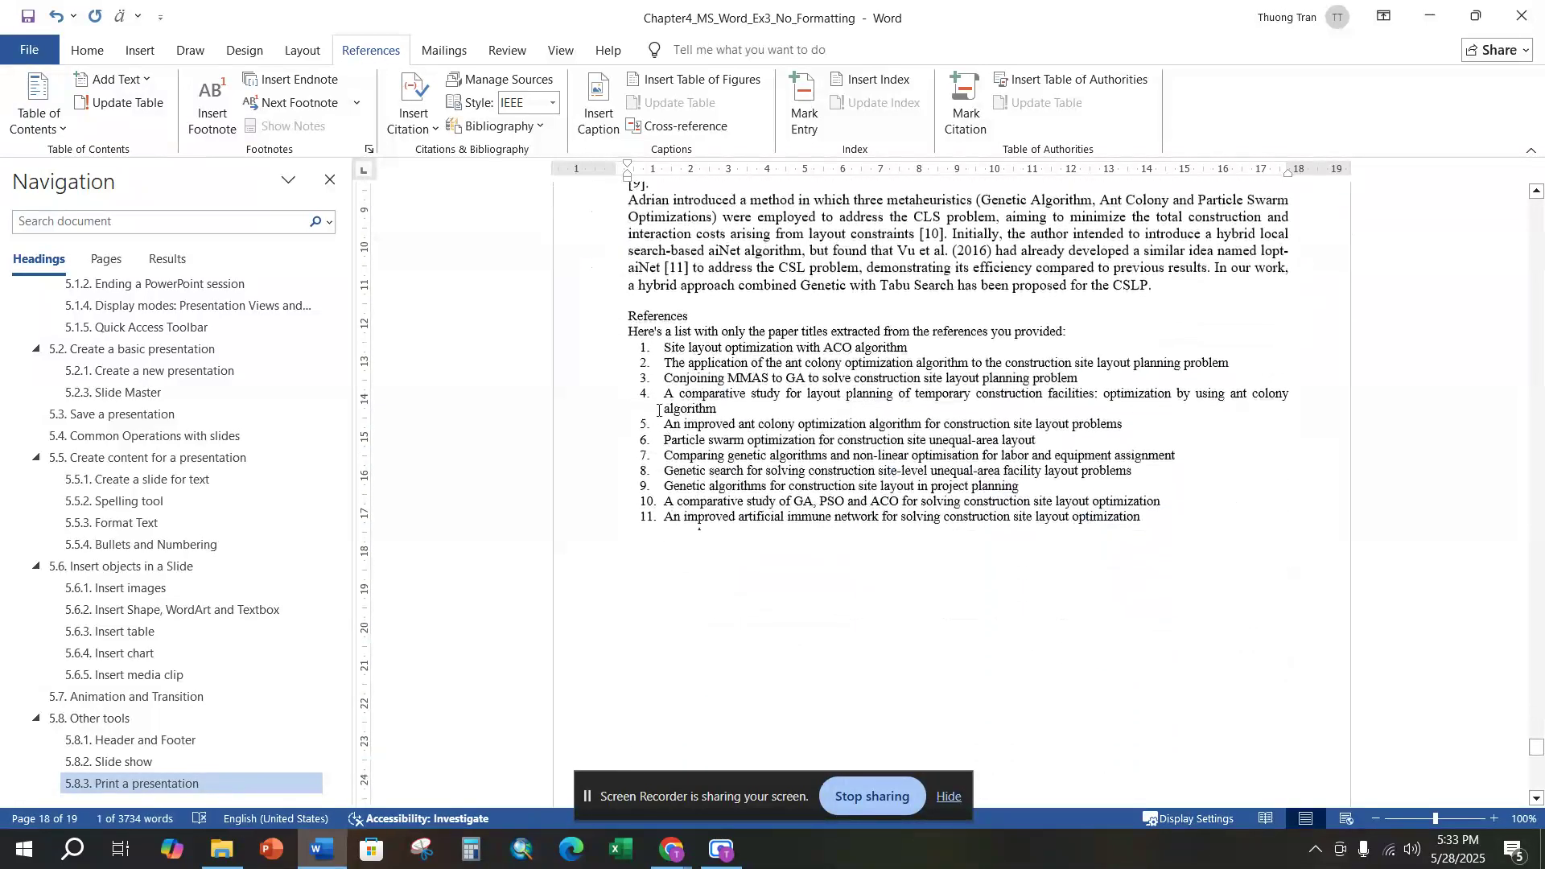
drag(663, 384, 1210, 371)
scroll(1086, 366, up, 8)
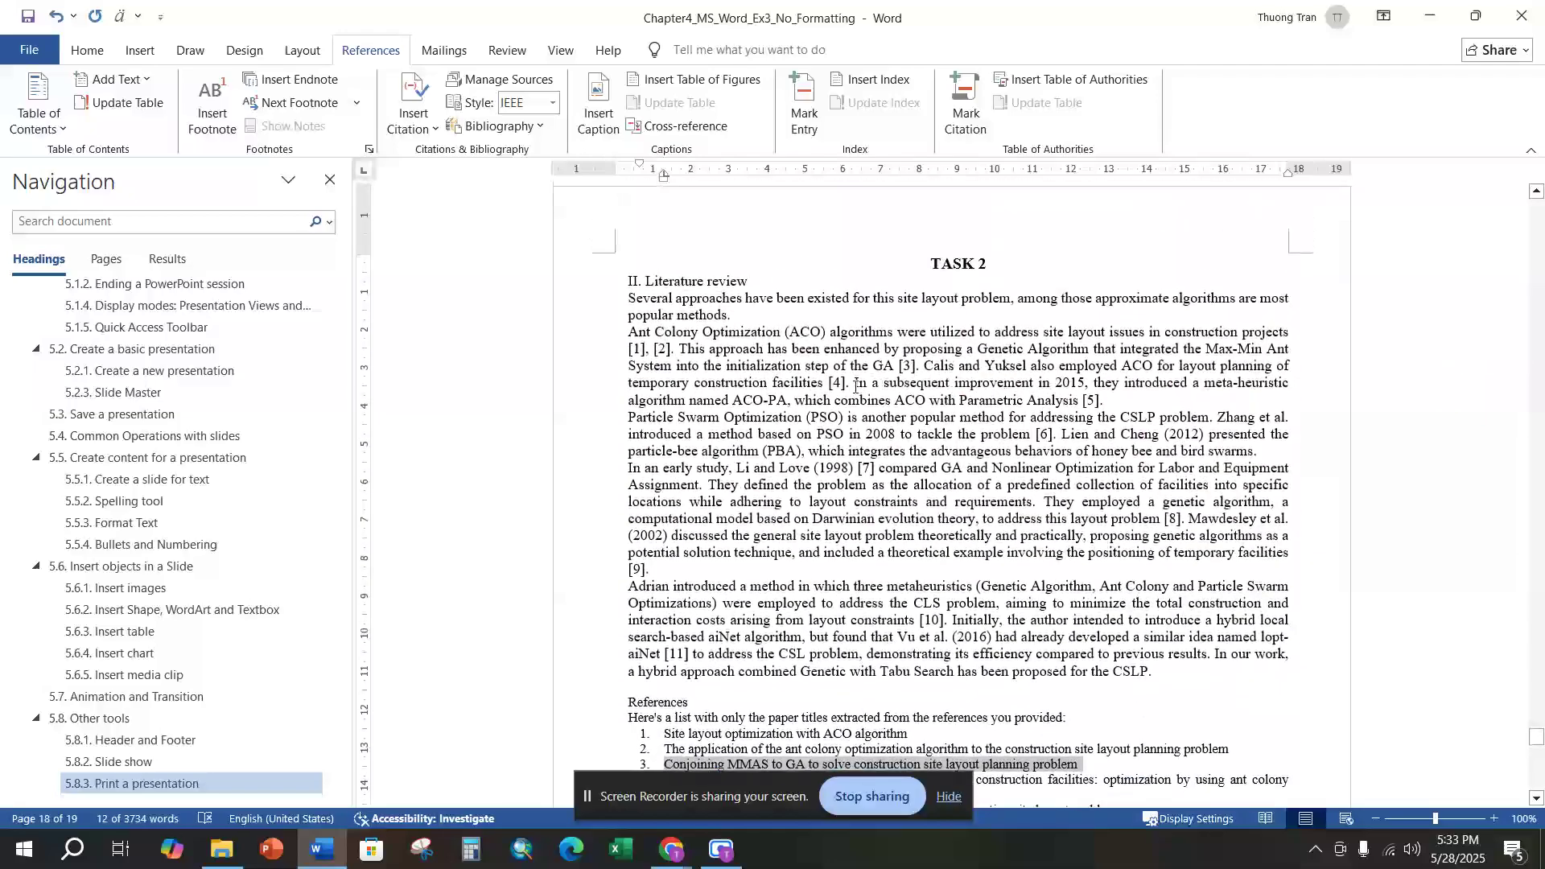
click(830, 386)
scroll(701, 588, down, 5)
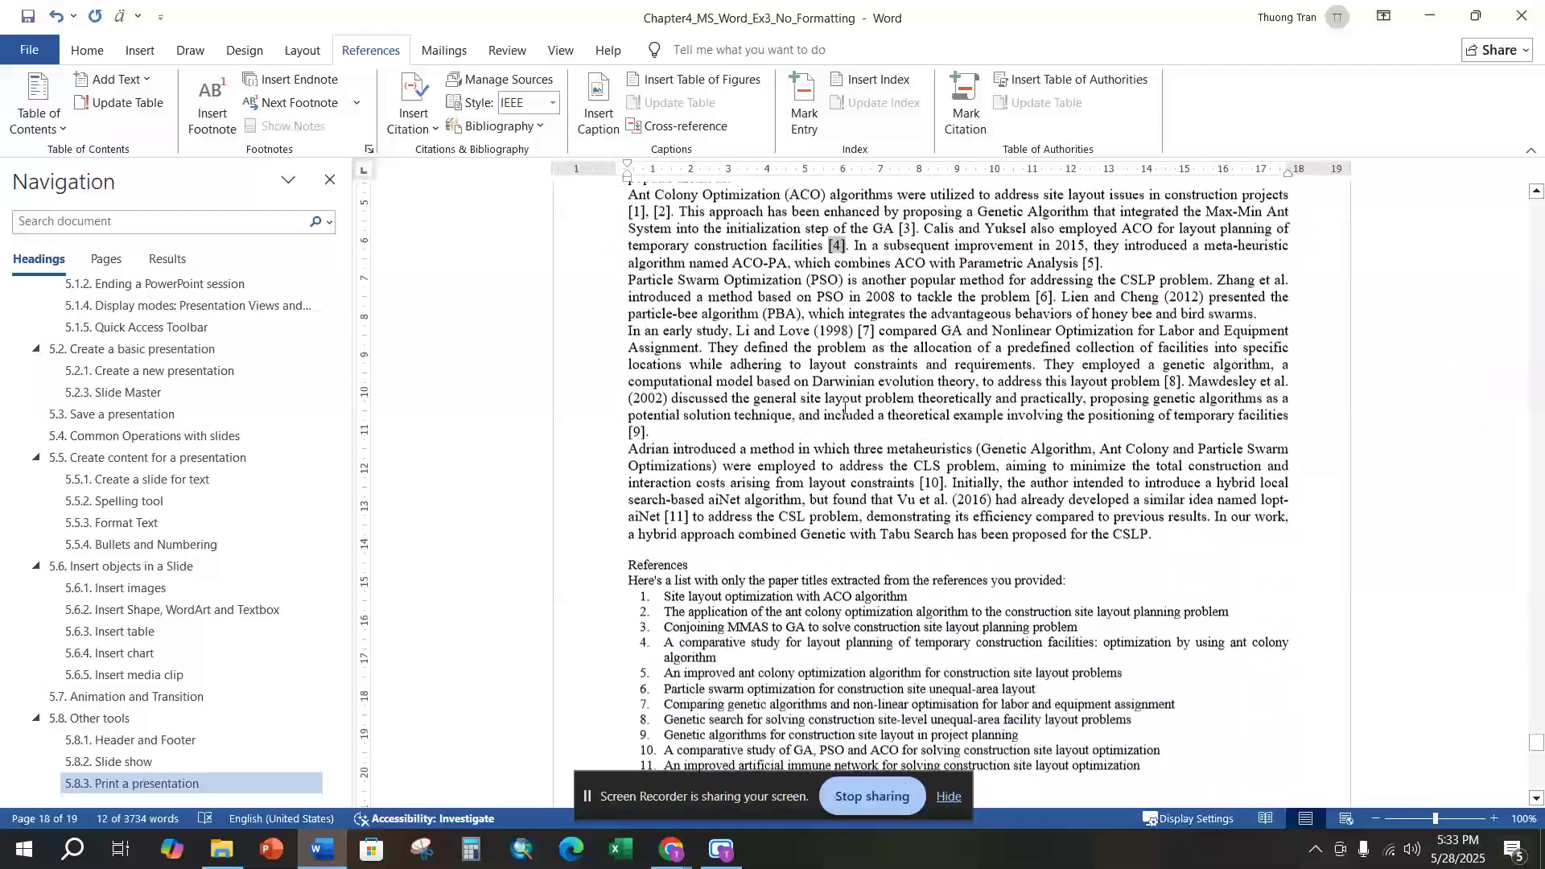
drag(664, 538, 718, 554)
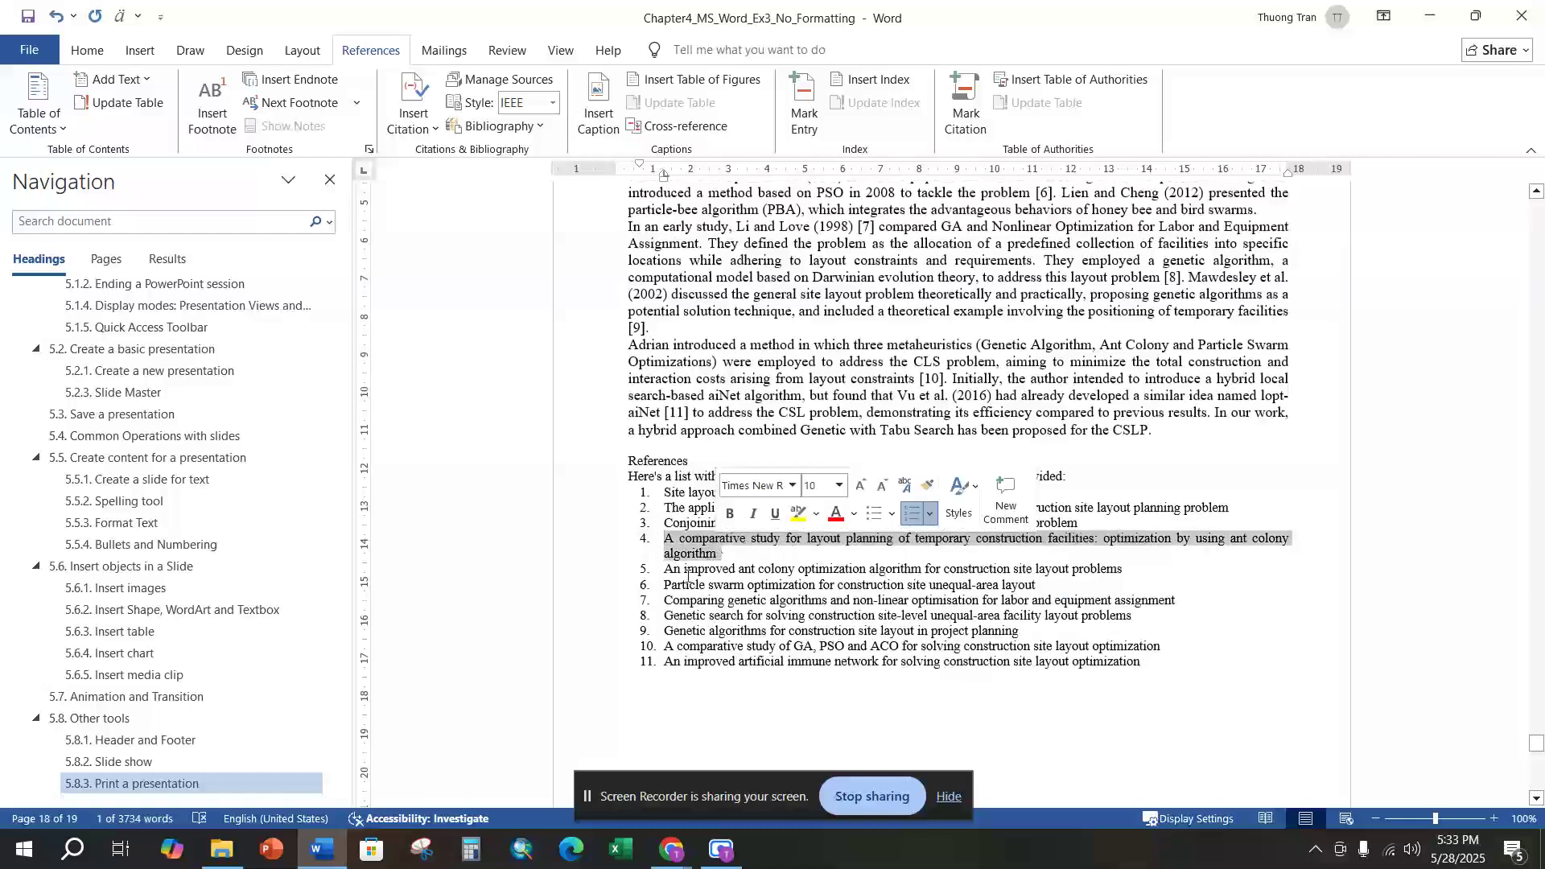
click(665, 585)
drag(666, 662, 1144, 661)
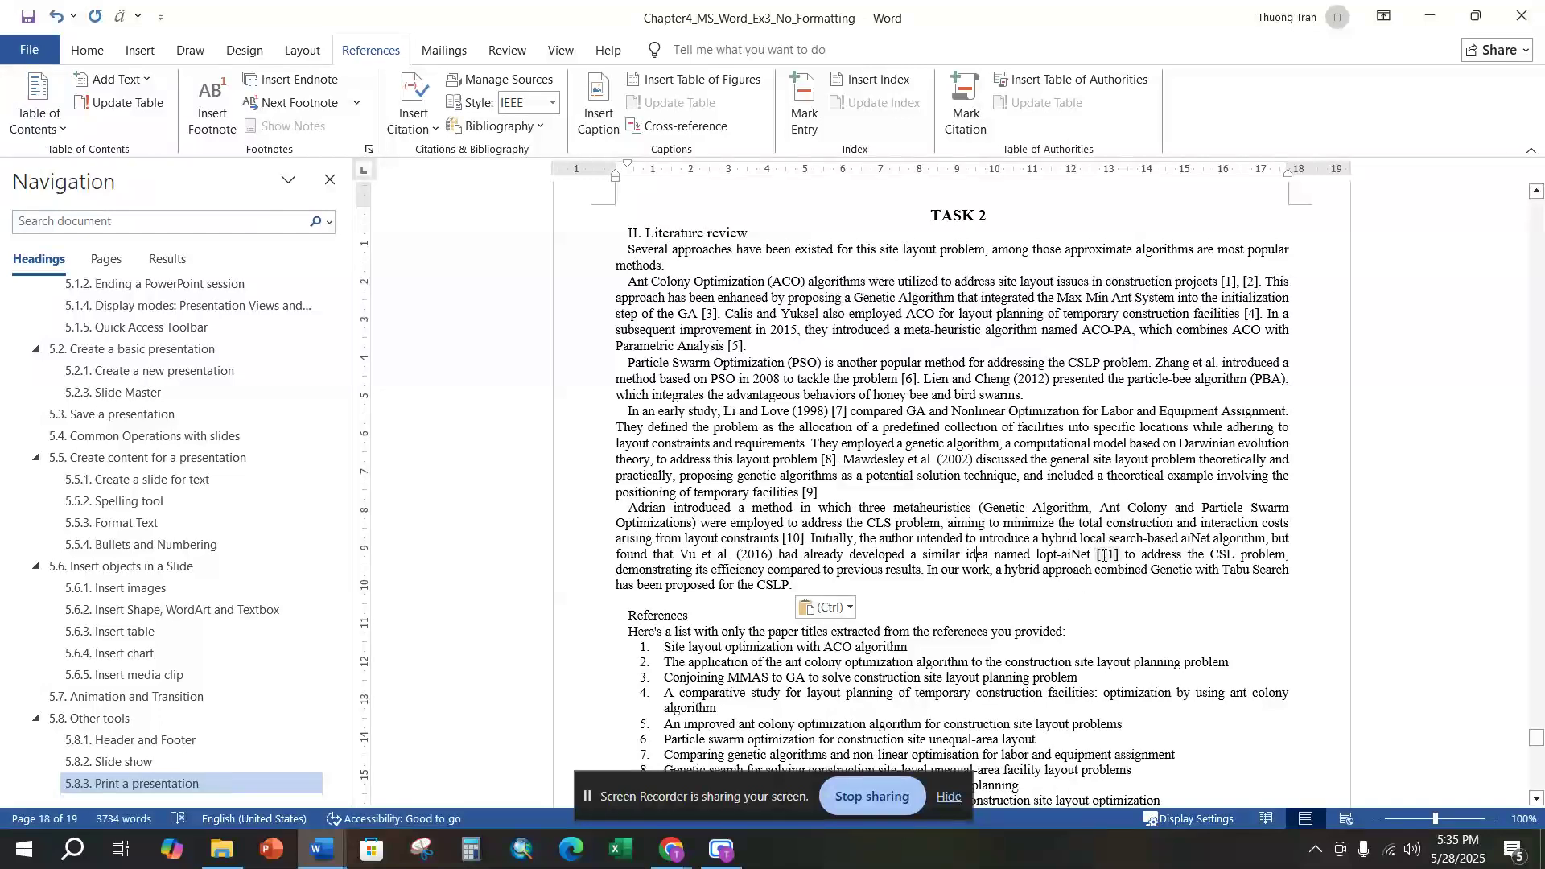
Review the source details behind citations [9] and [11] in the literature review and close them without changes.
right_click(806, 492)
click(873, 668)
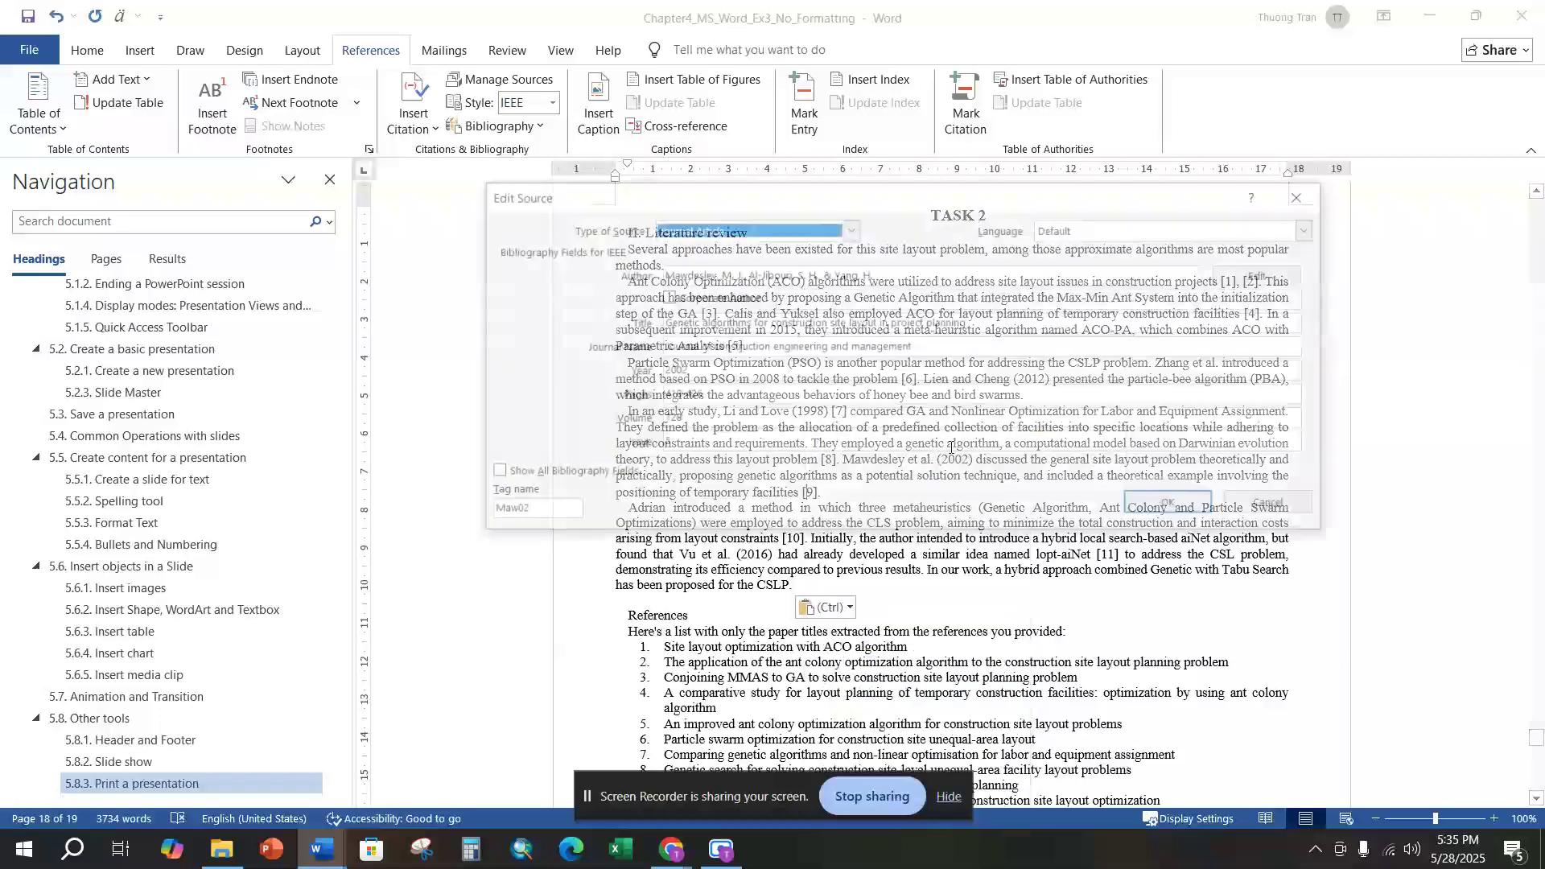
click(1309, 194)
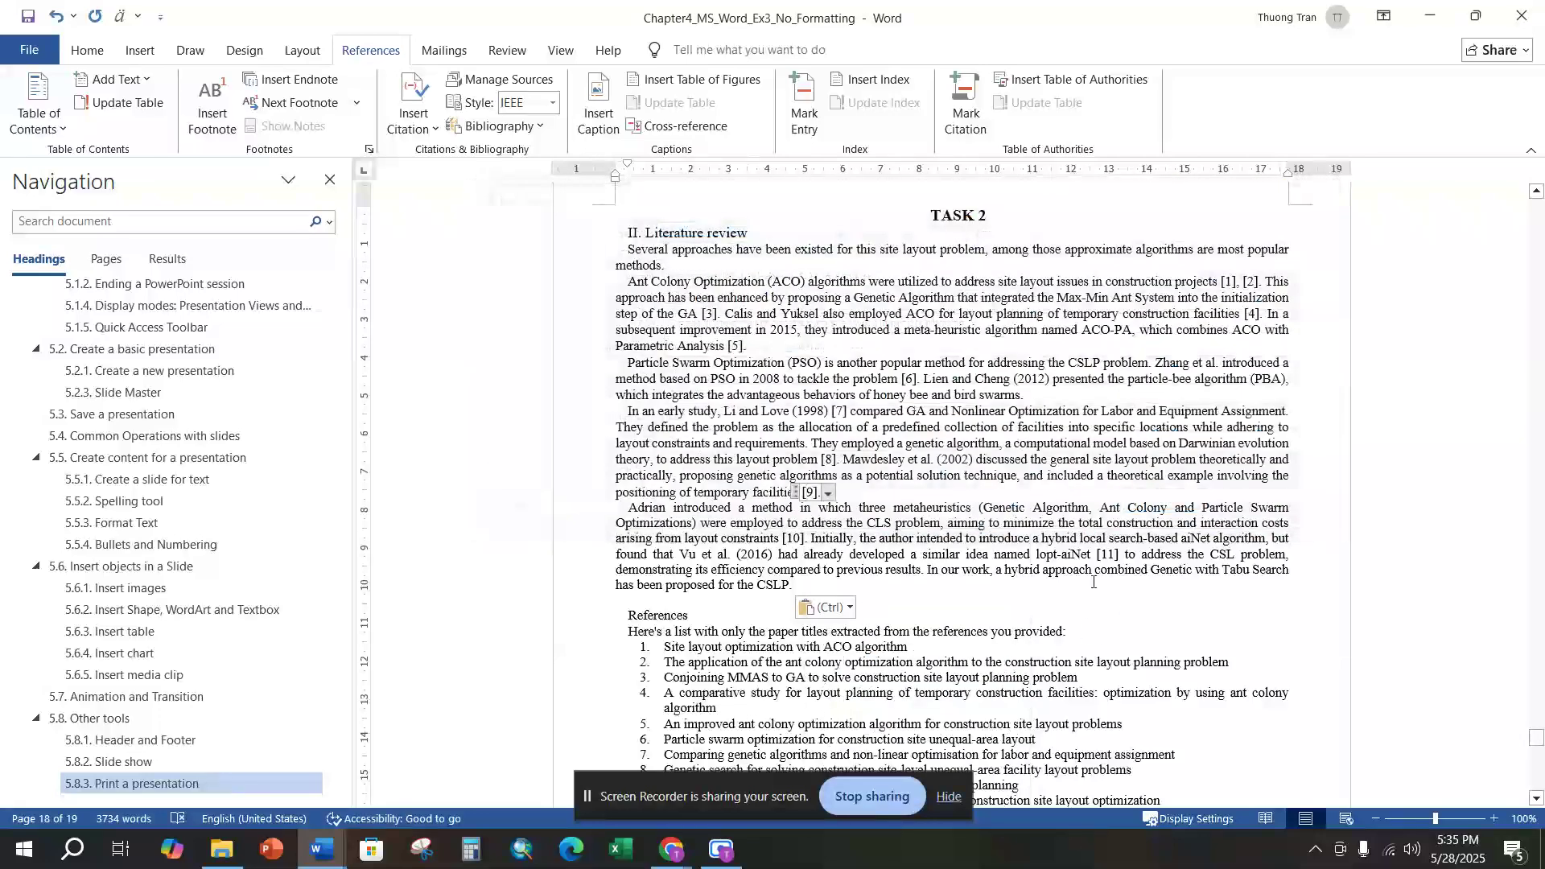
right_click(1113, 555)
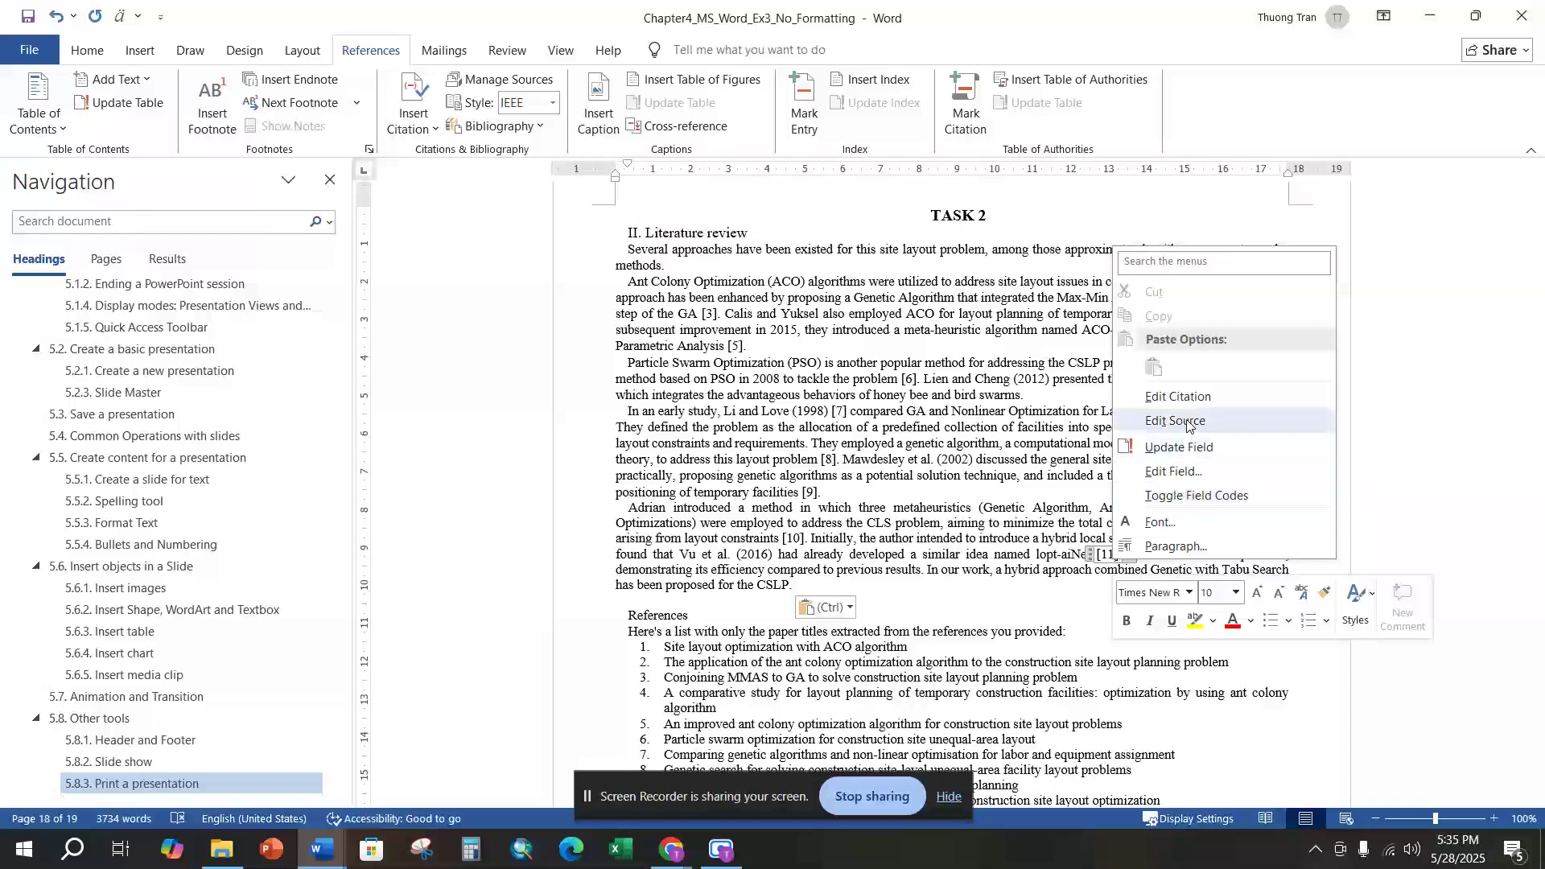
click(1182, 421)
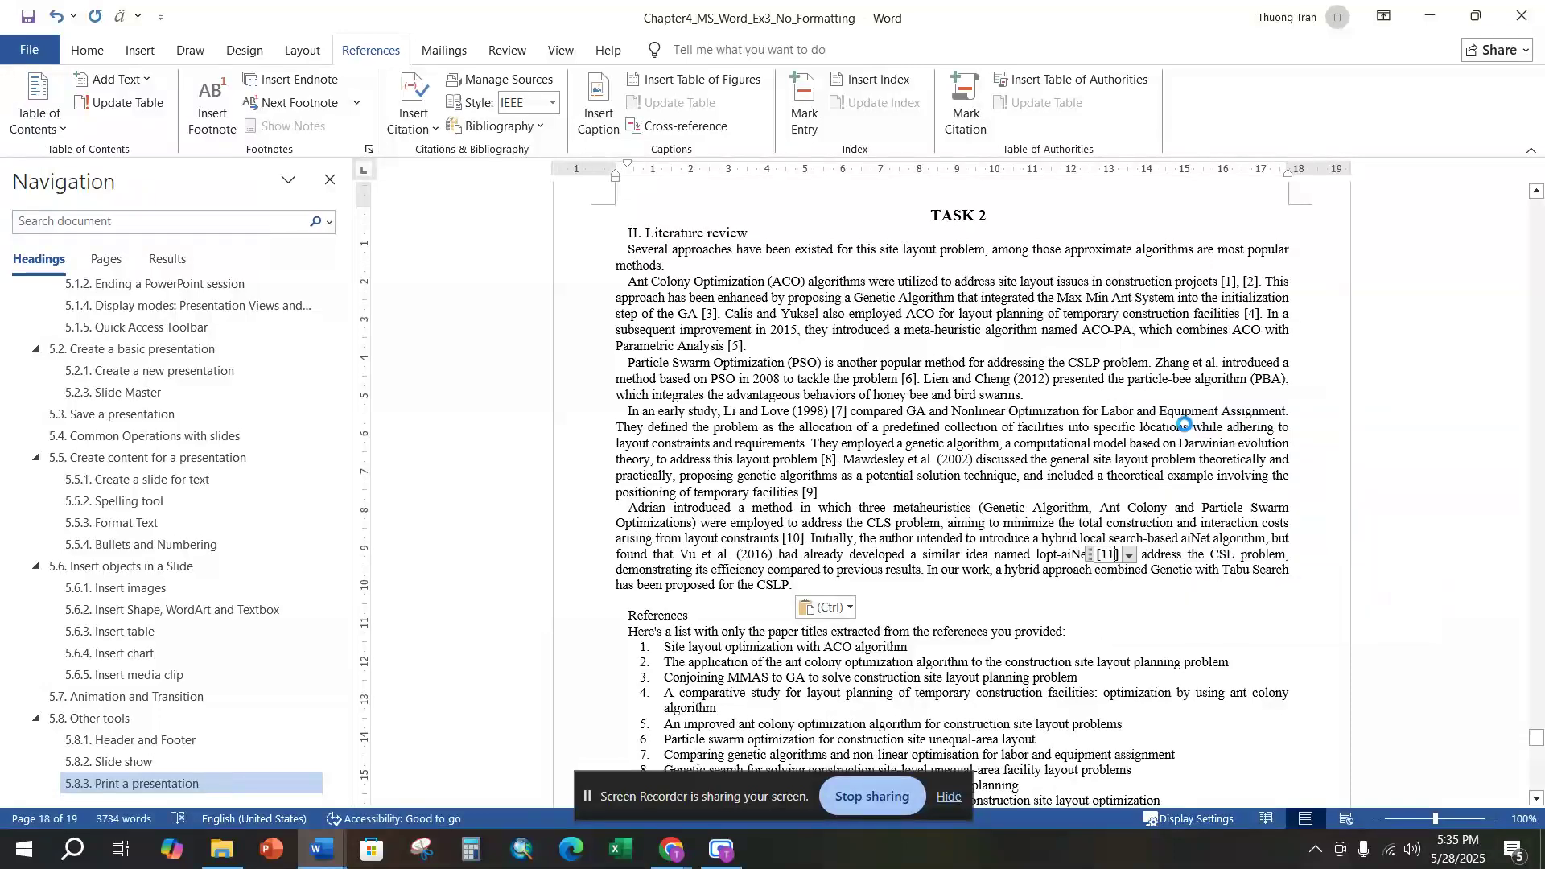
click(1305, 194)
Delete the manual References section after the literature review, including its heading, introductory line and all eleven paper titles.
click(658, 671)
scroll(657, 668, down, 3)
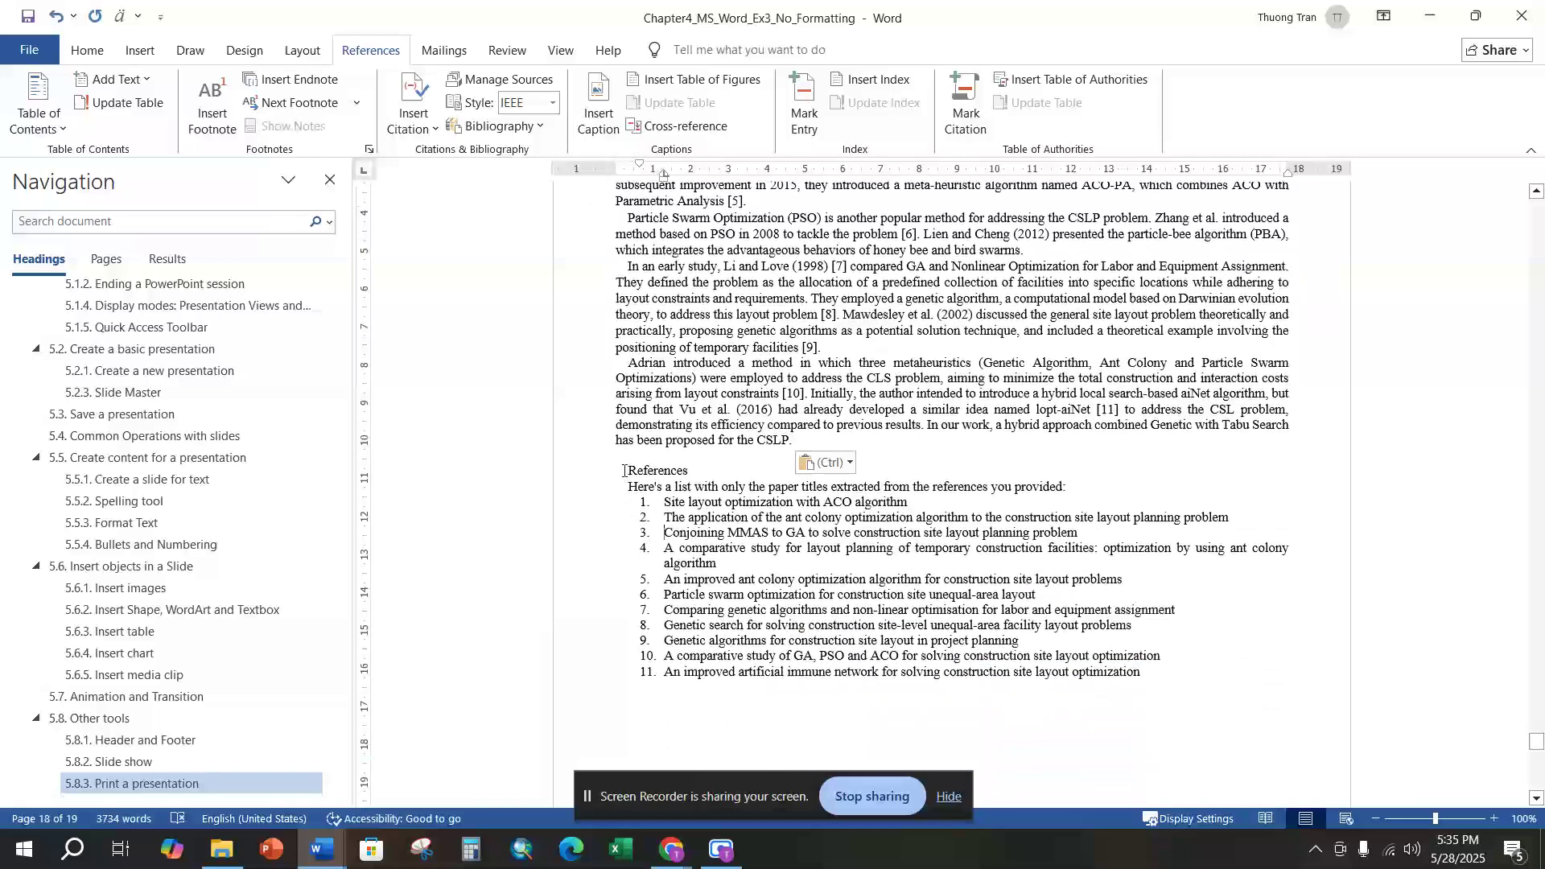
drag(648, 475, 1171, 697)
key(Delete)
Set the citation style to IEEE and insert the built-in References bibliography below the literature review.
scroll(859, 587, up, 2)
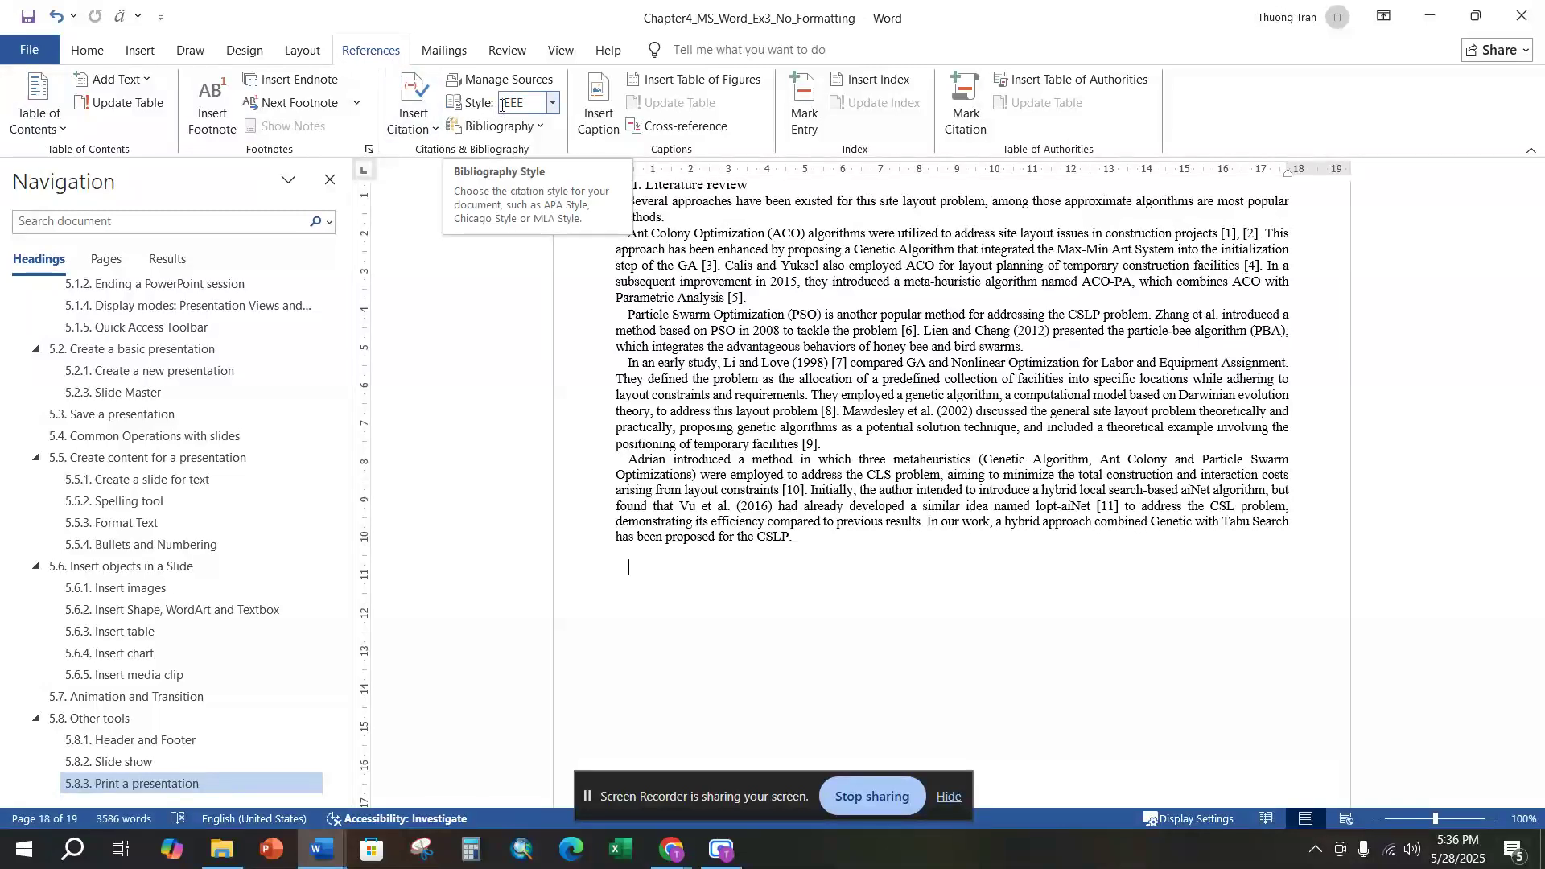
click(553, 103)
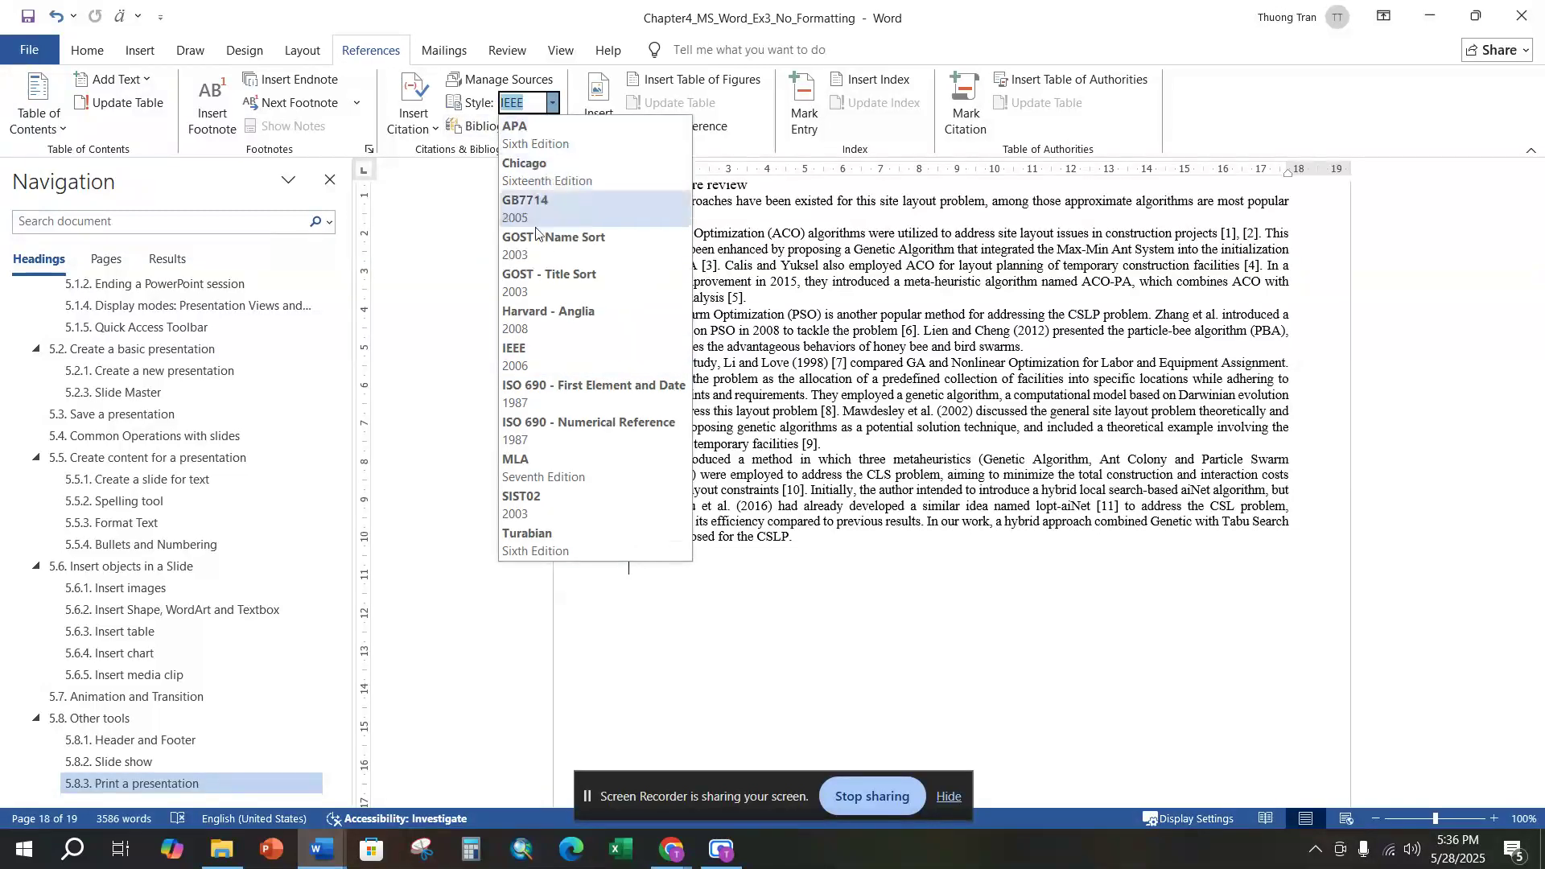
click(520, 349)
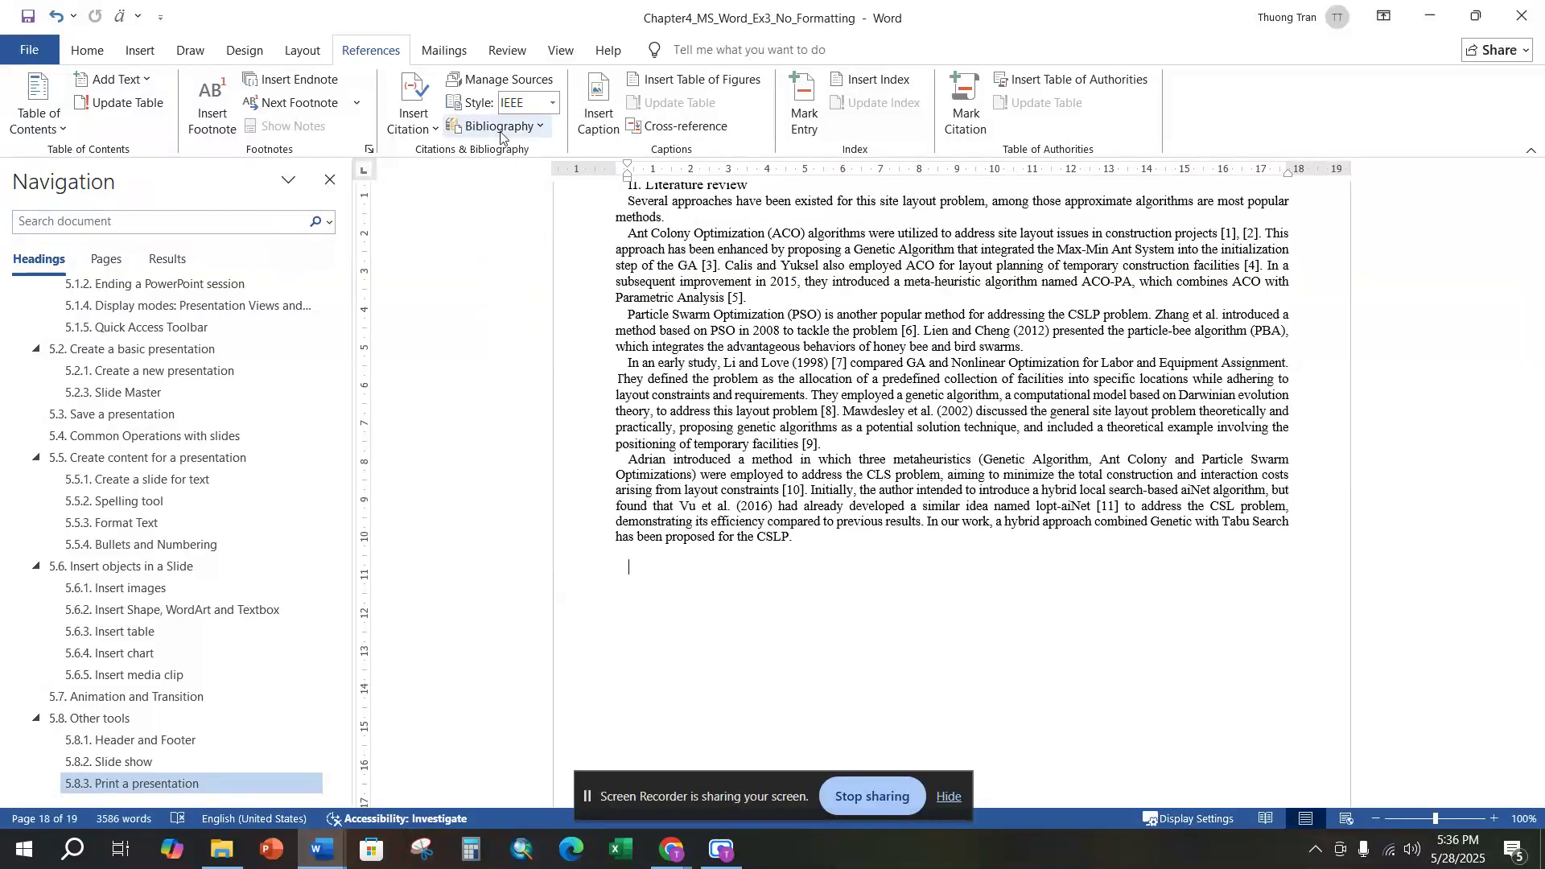
click(537, 130)
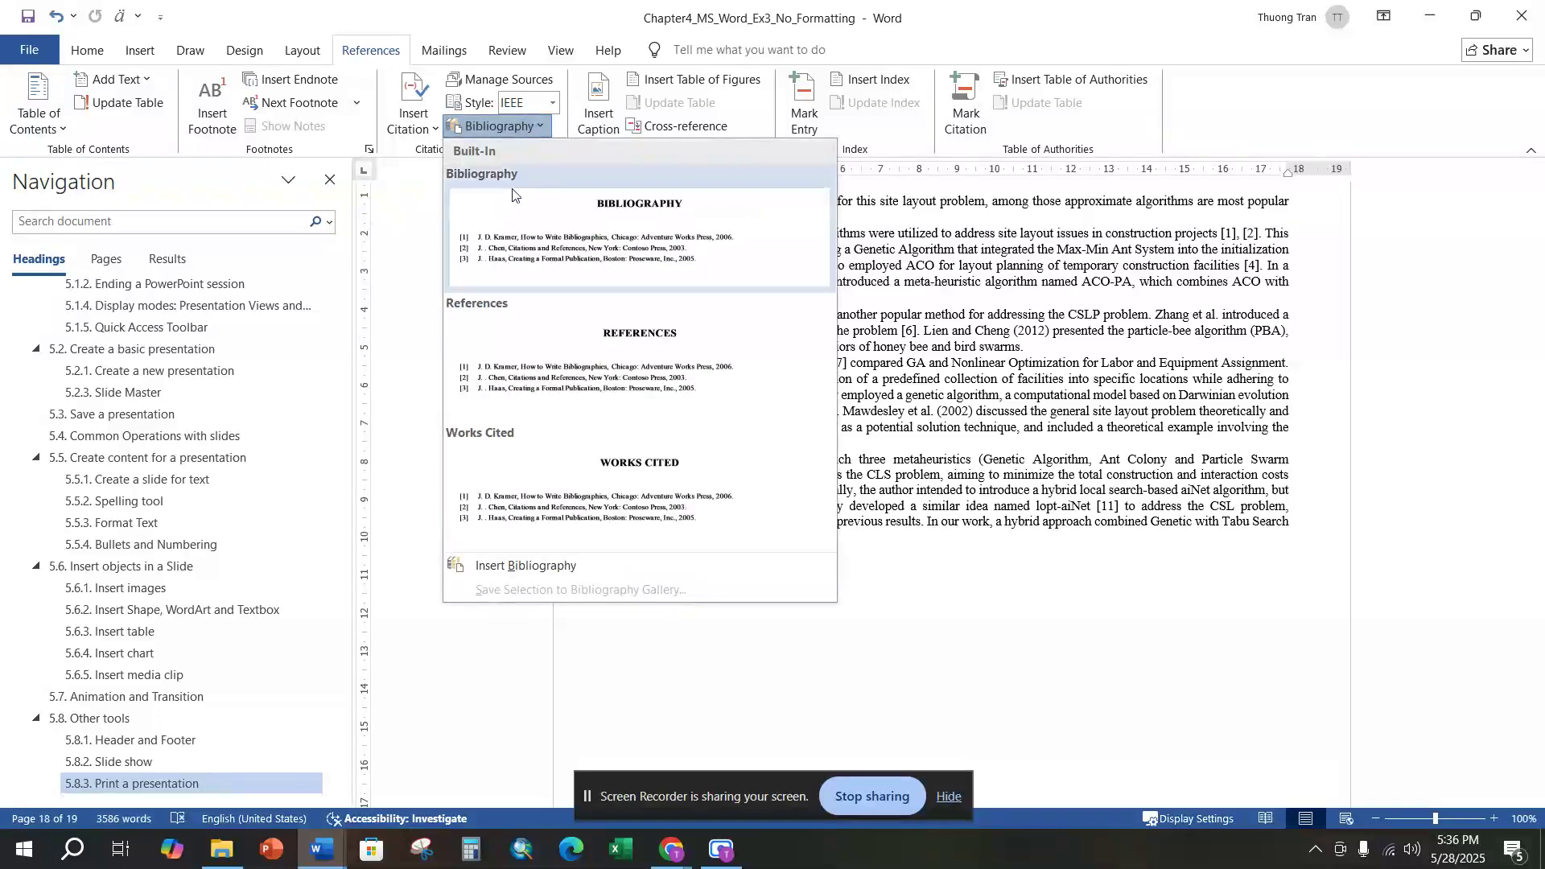
click(594, 371)
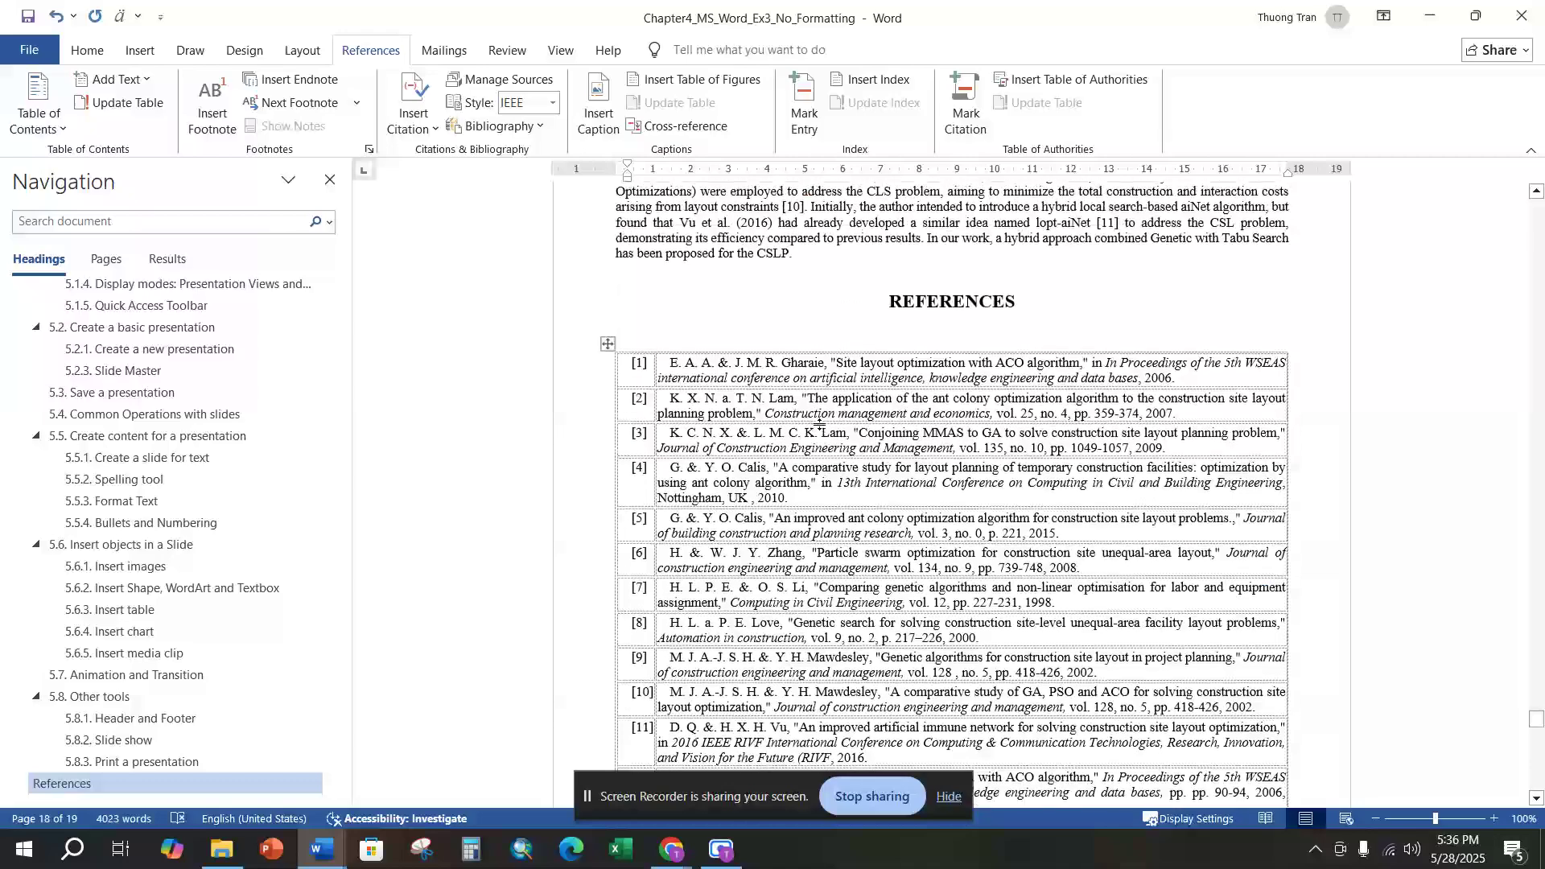
Delete the surplus entries from [12] onward so the generated reference list ends at entry [11].
scroll(709, 534, up, 3)
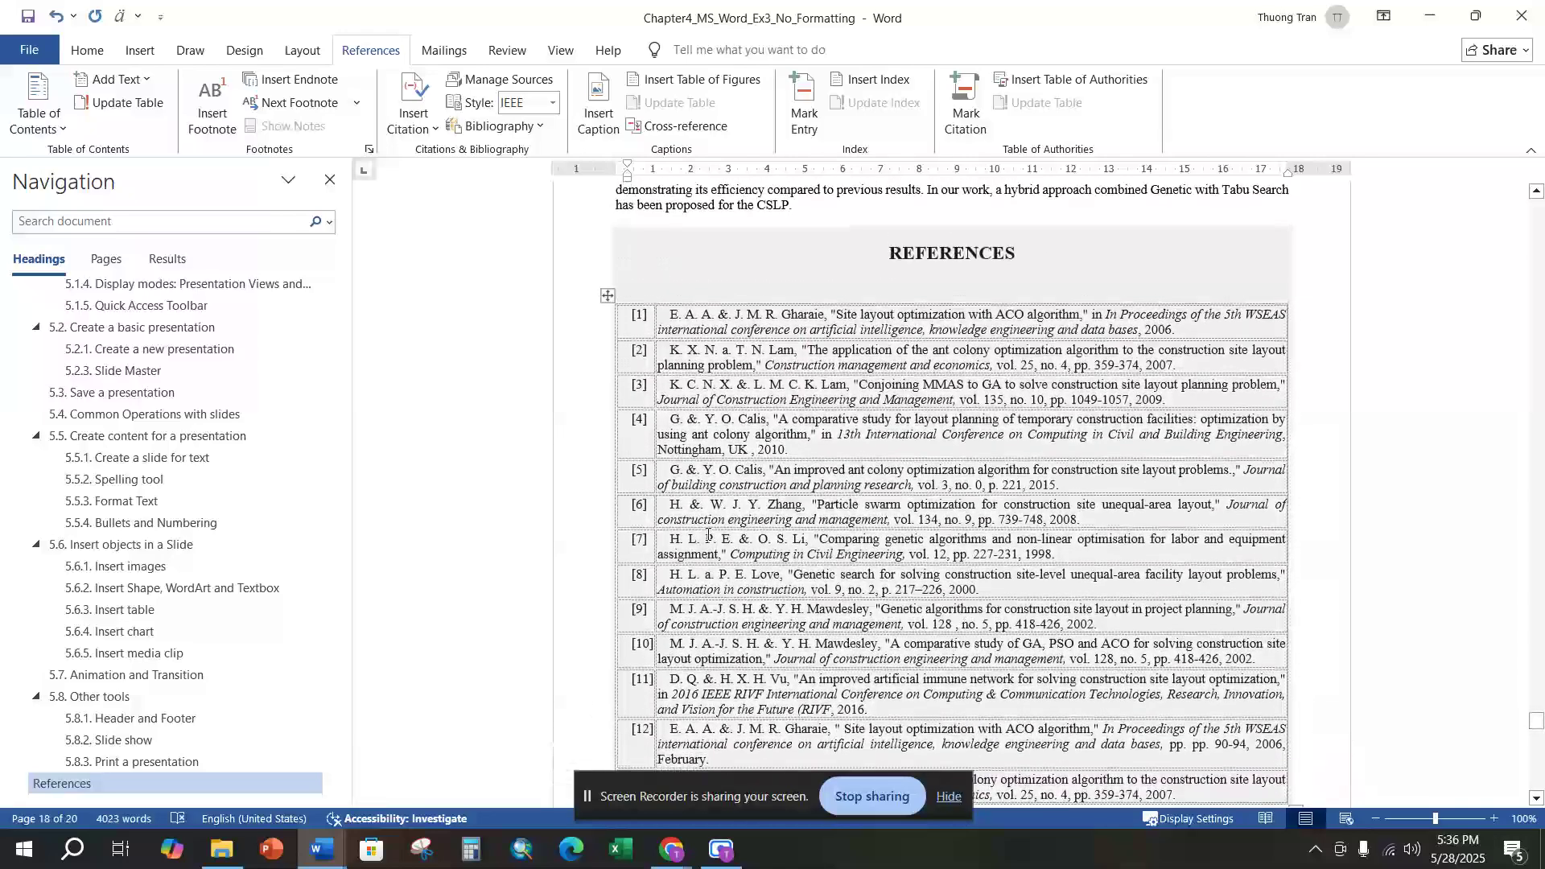
scroll(709, 534, down, 1)
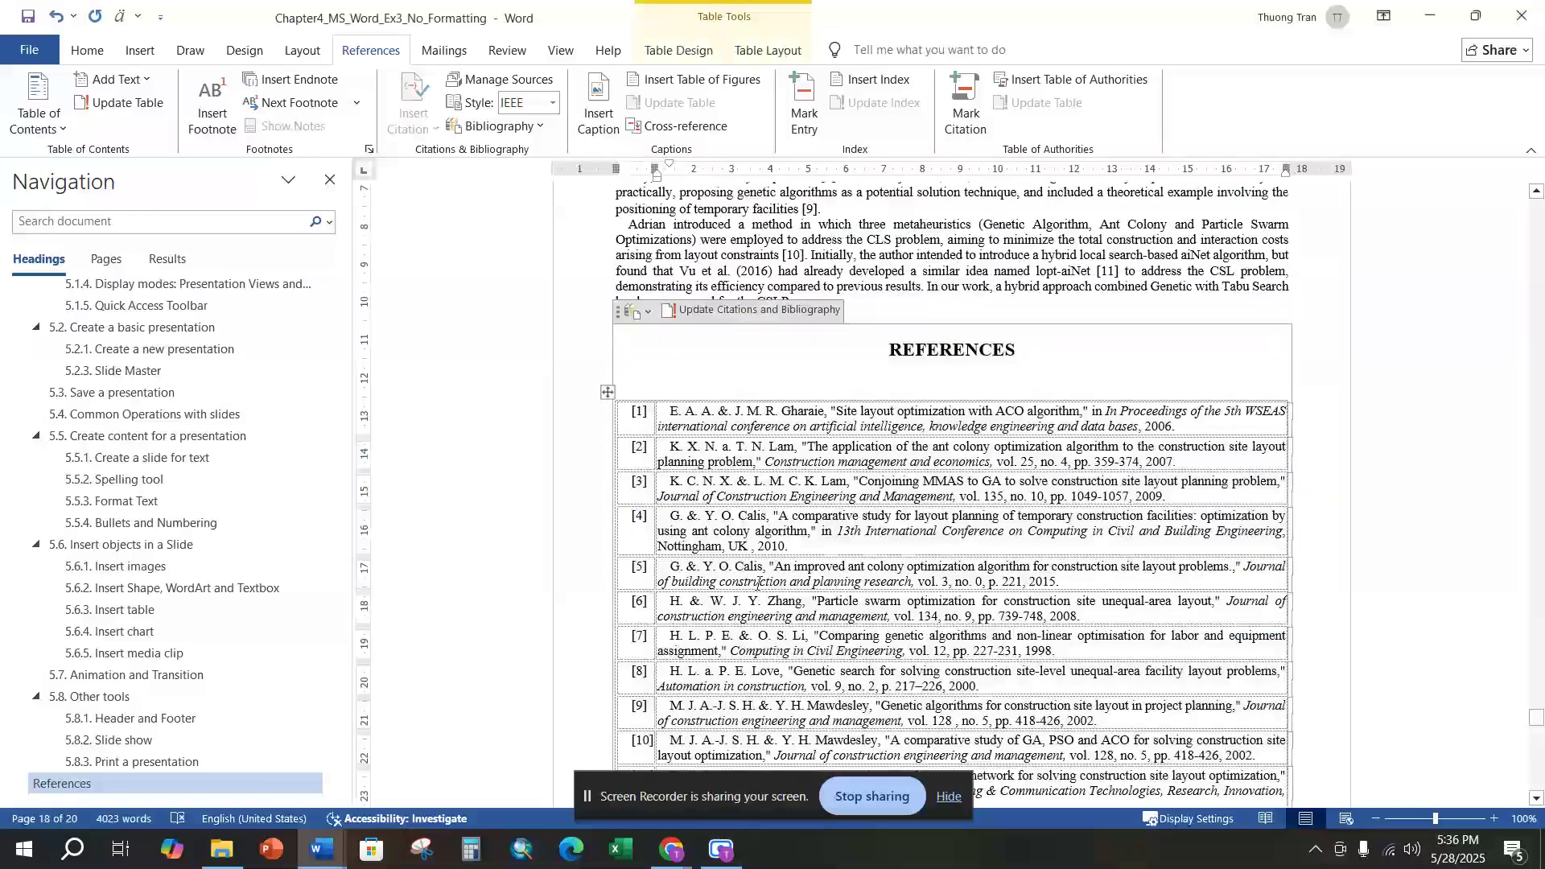
scroll(758, 590, down, 5)
scroll(759, 585, up, 5)
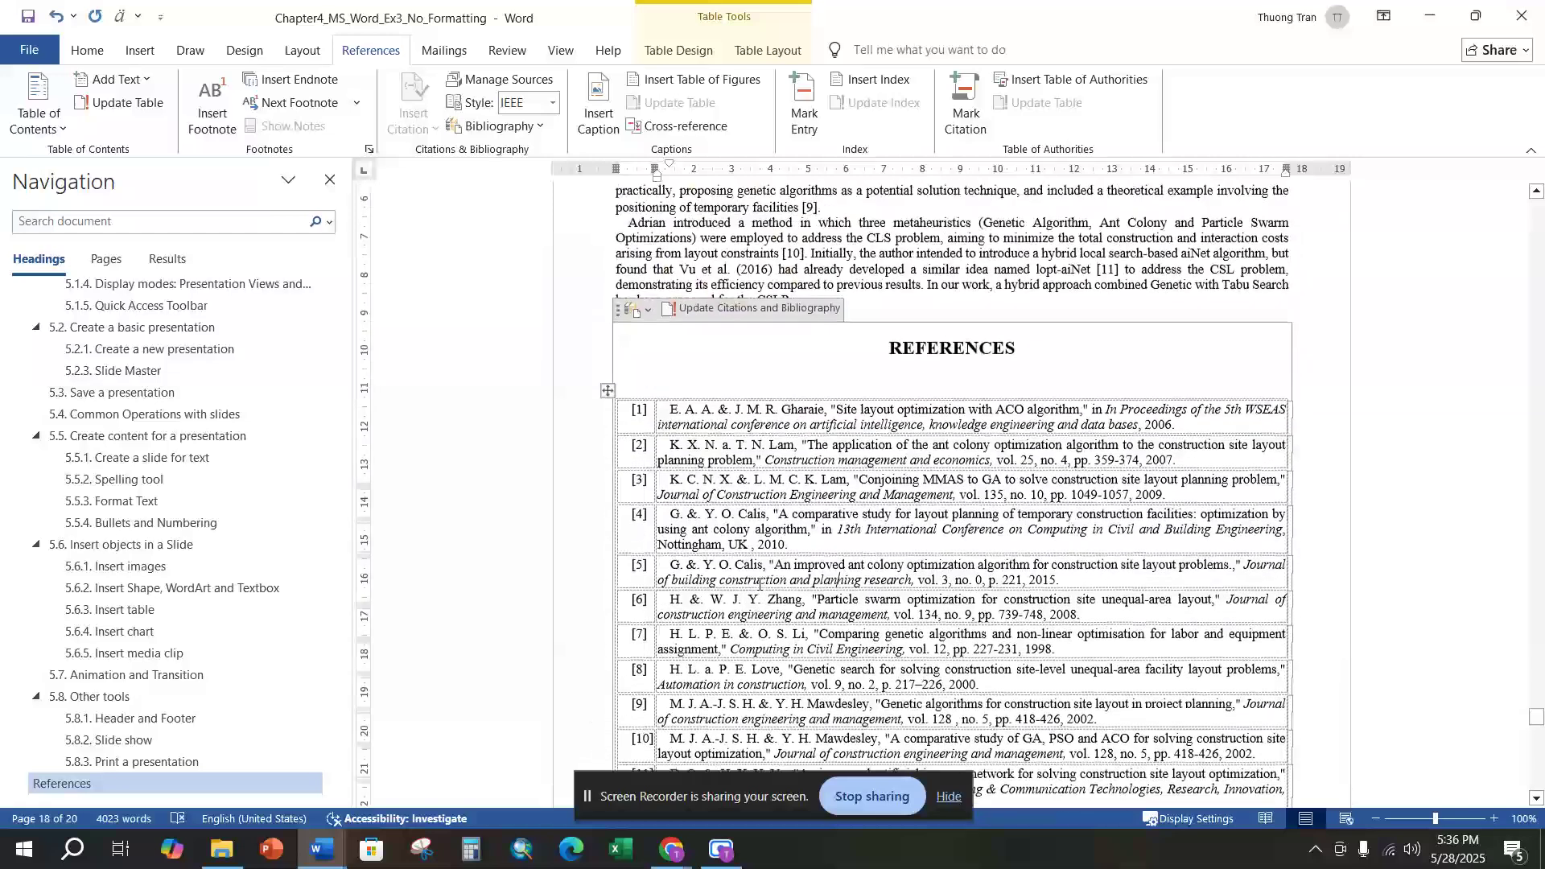
click(679, 363)
scroll(753, 442, down, 3)
scroll(754, 442, down, 2)
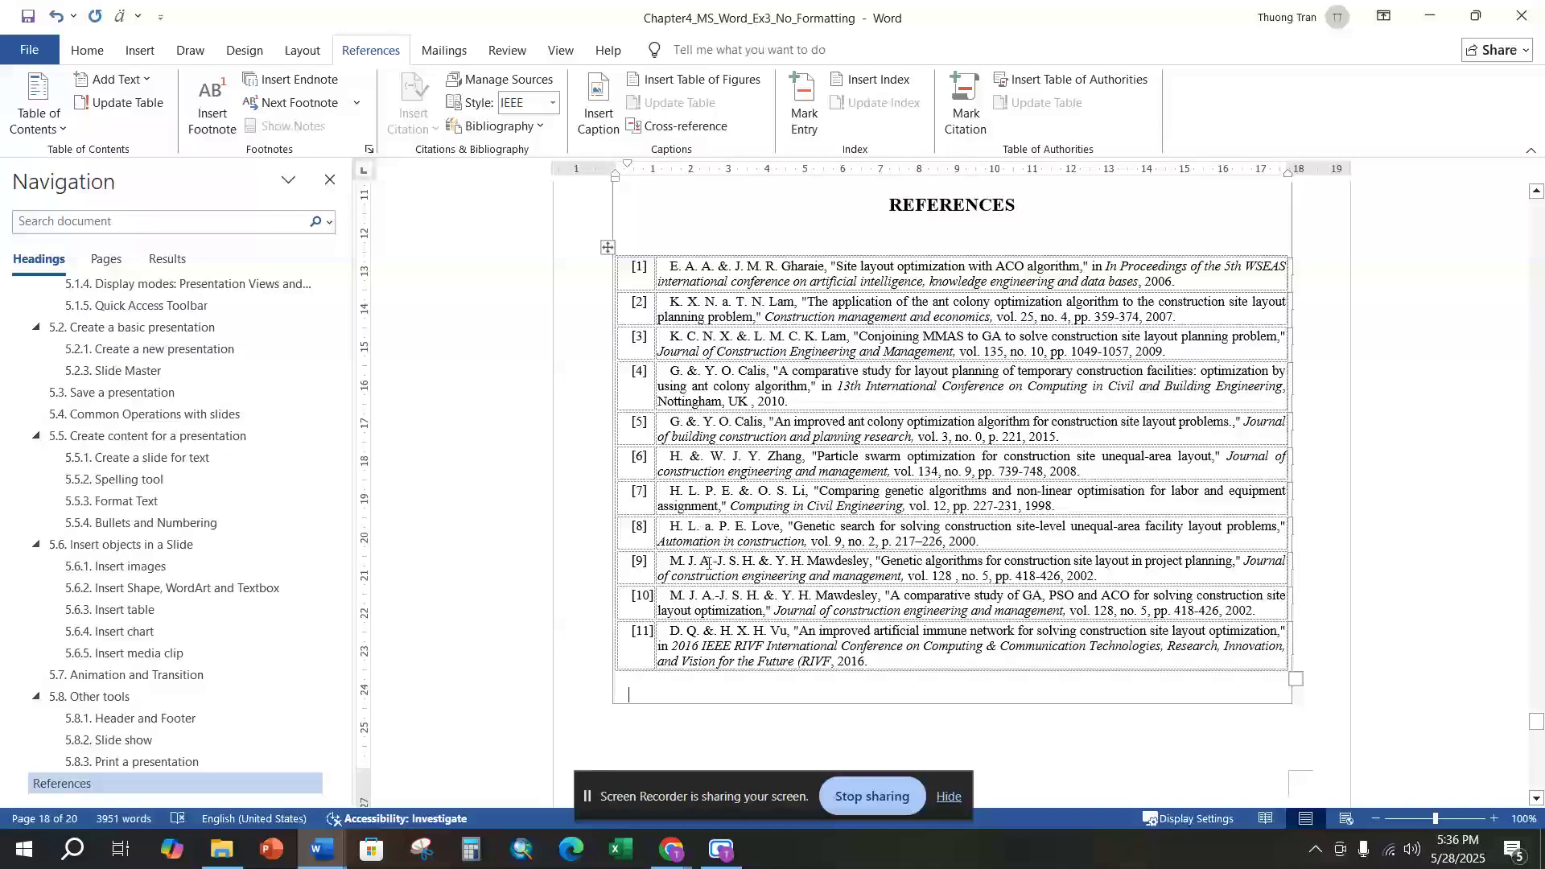
Compare reference entry [1] with the source details behind citation [1] and close them without changes.
scroll(644, 423, up, 3)
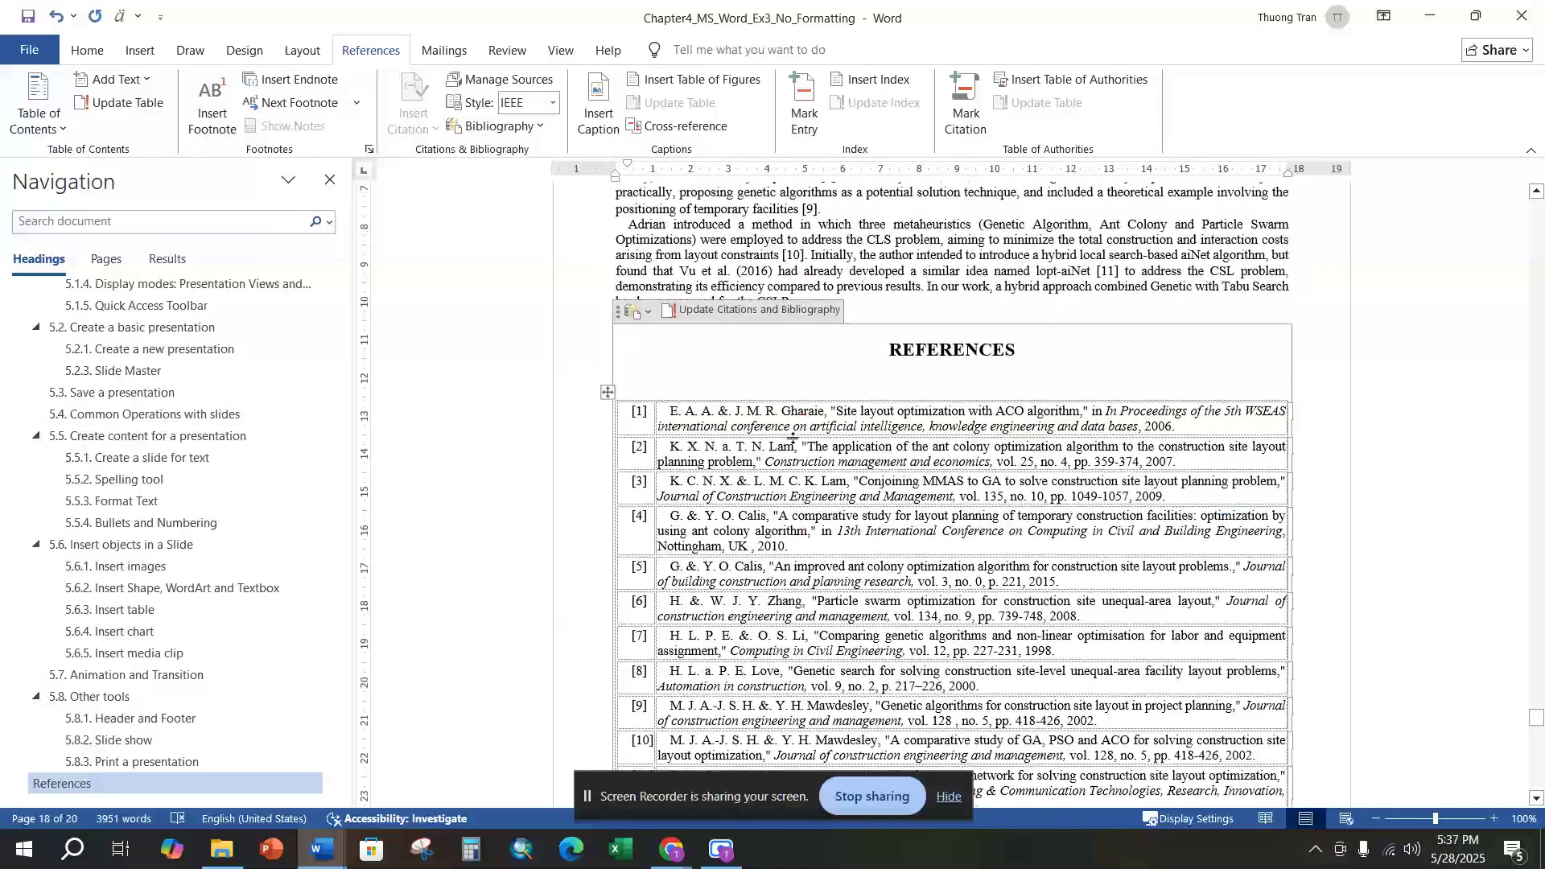
scroll(792, 438, up, 5)
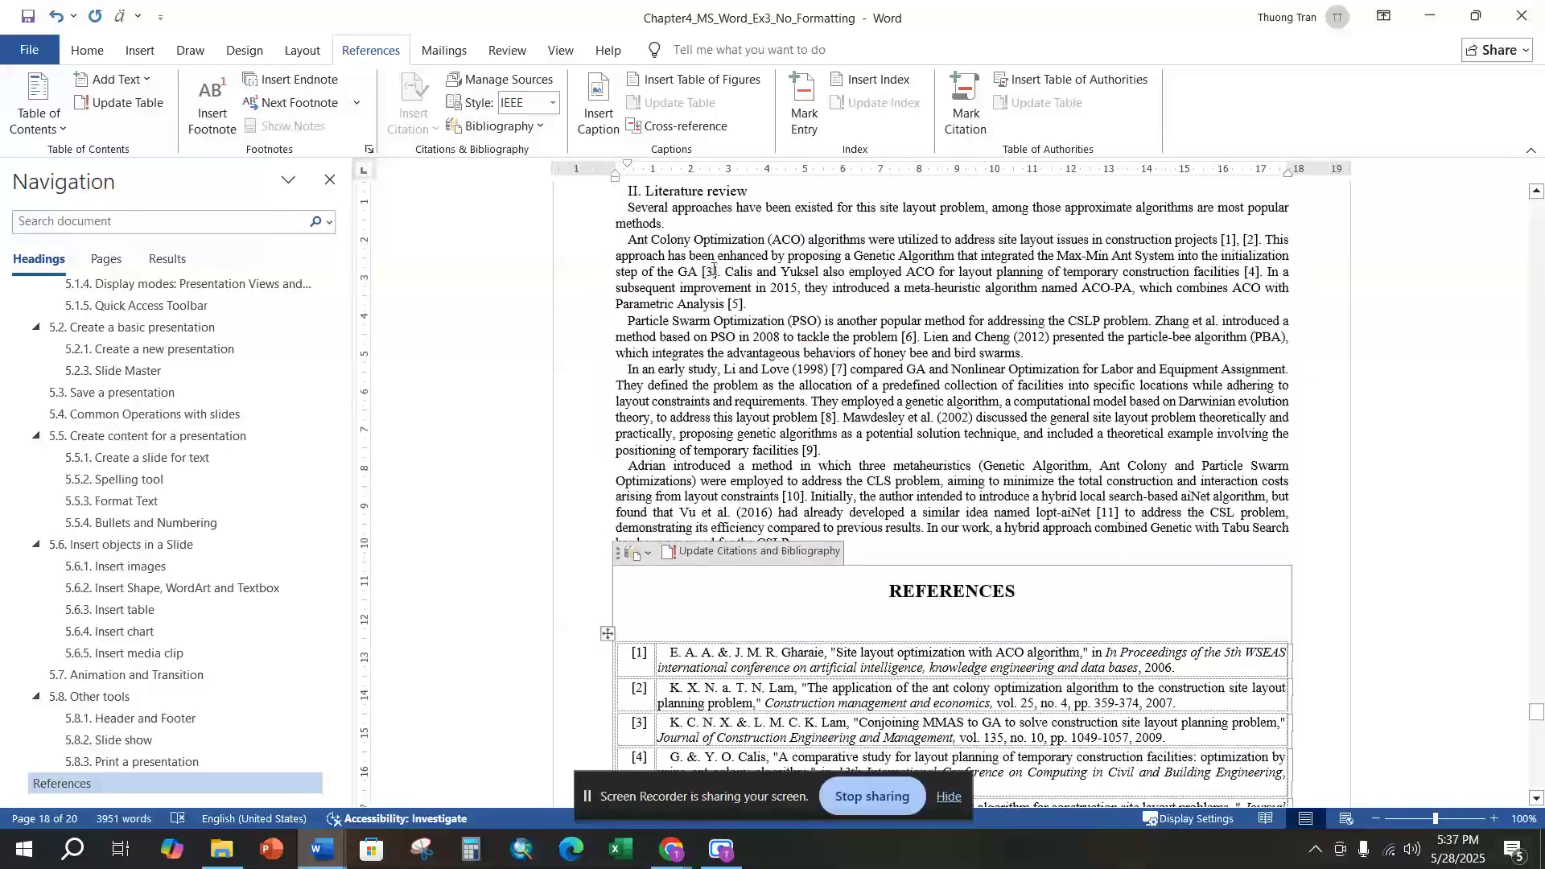
drag(672, 653, 1172, 668)
scroll(792, 342, up, 3)
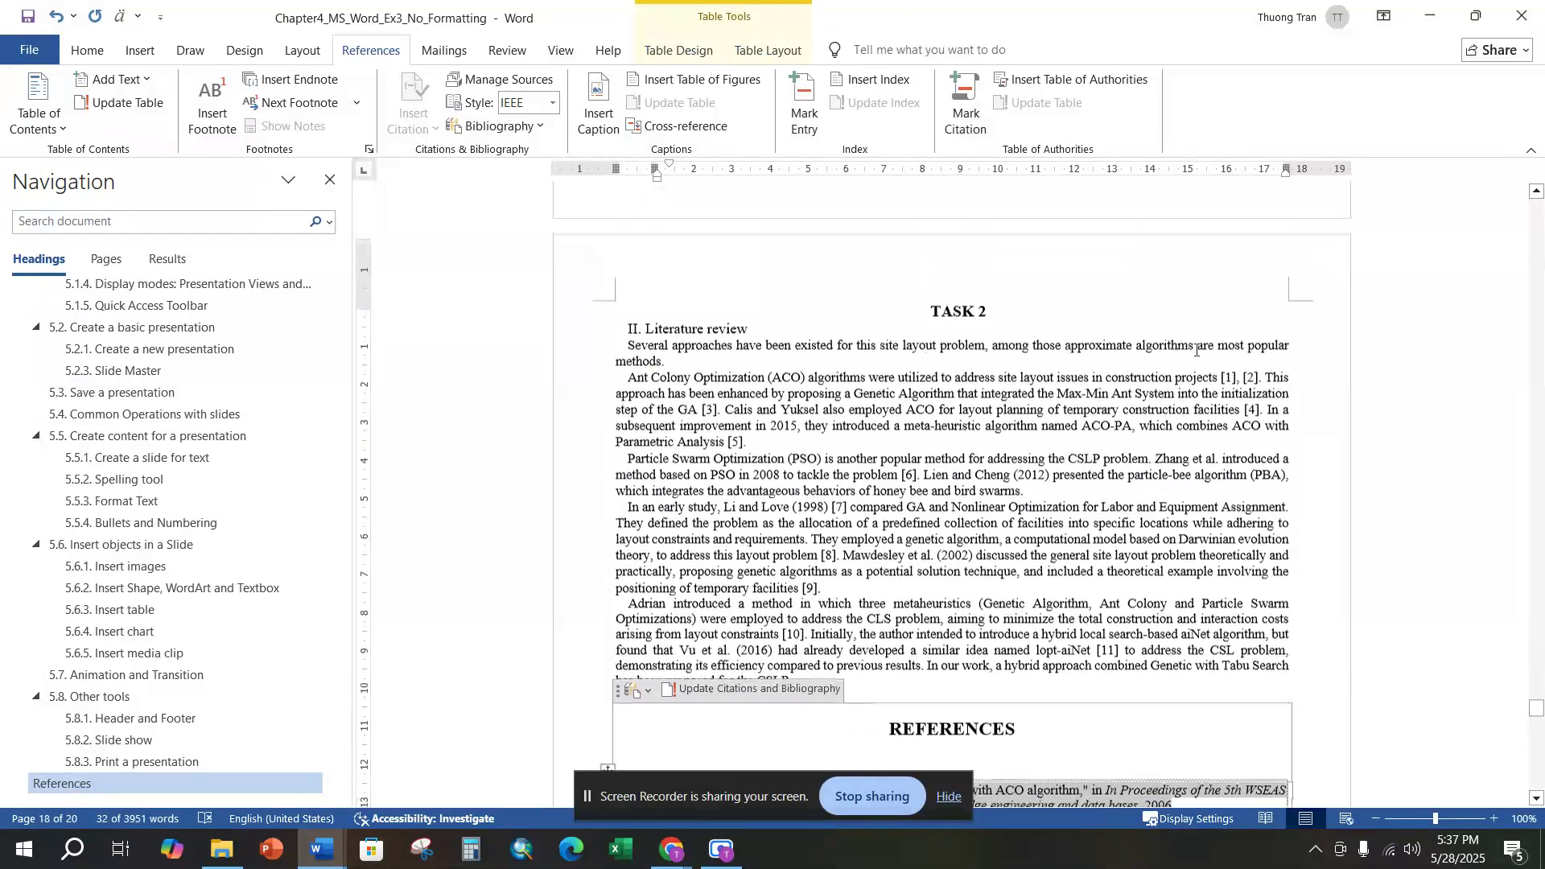
click(1233, 386)
right_click(1233, 386)
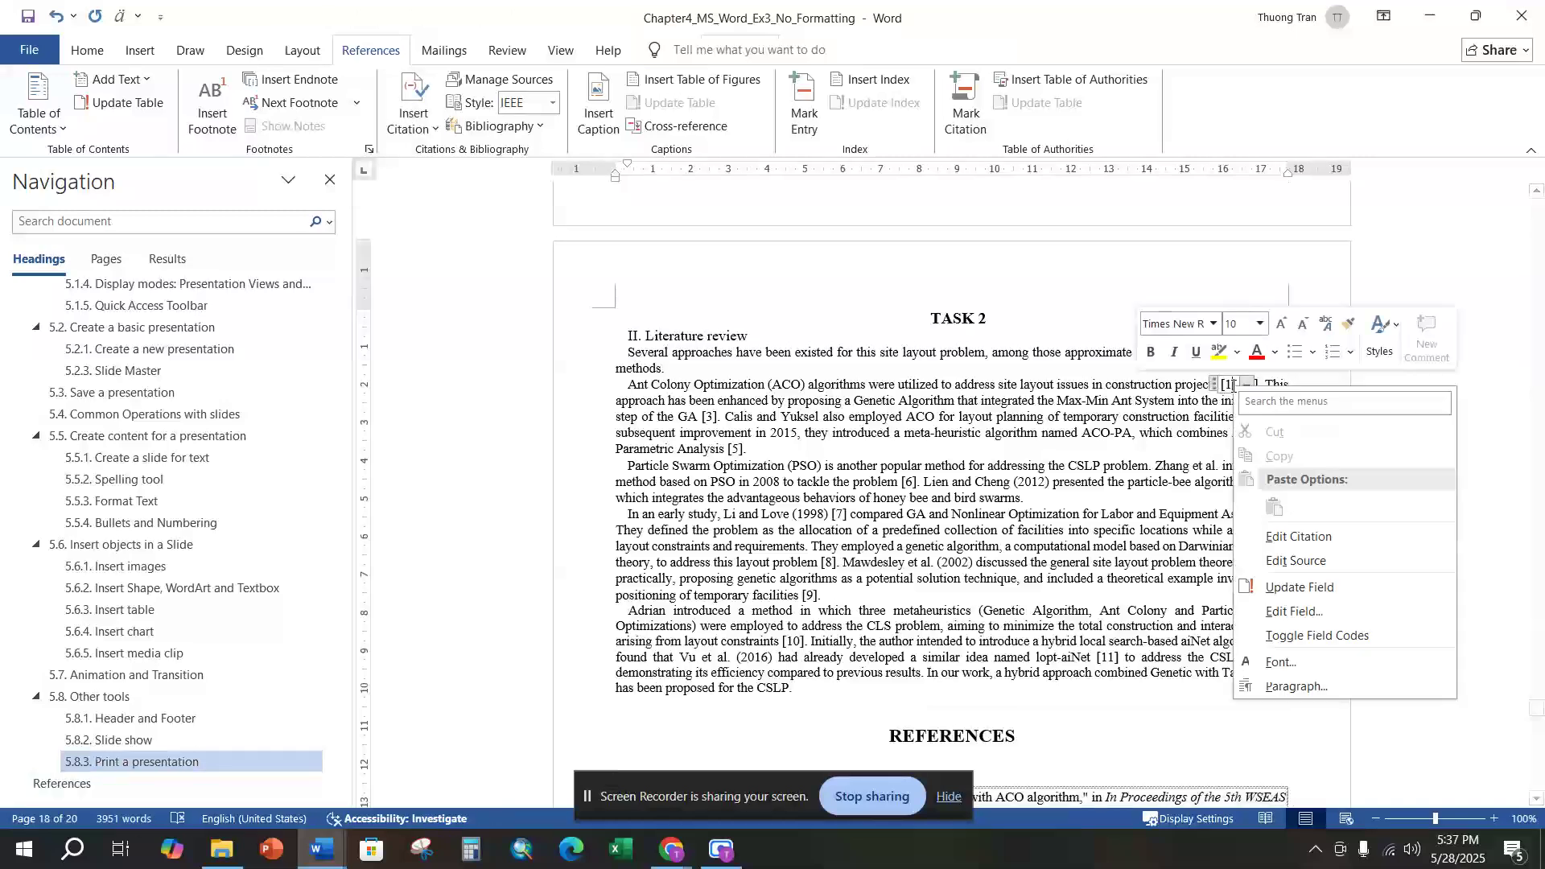
click(1297, 562)
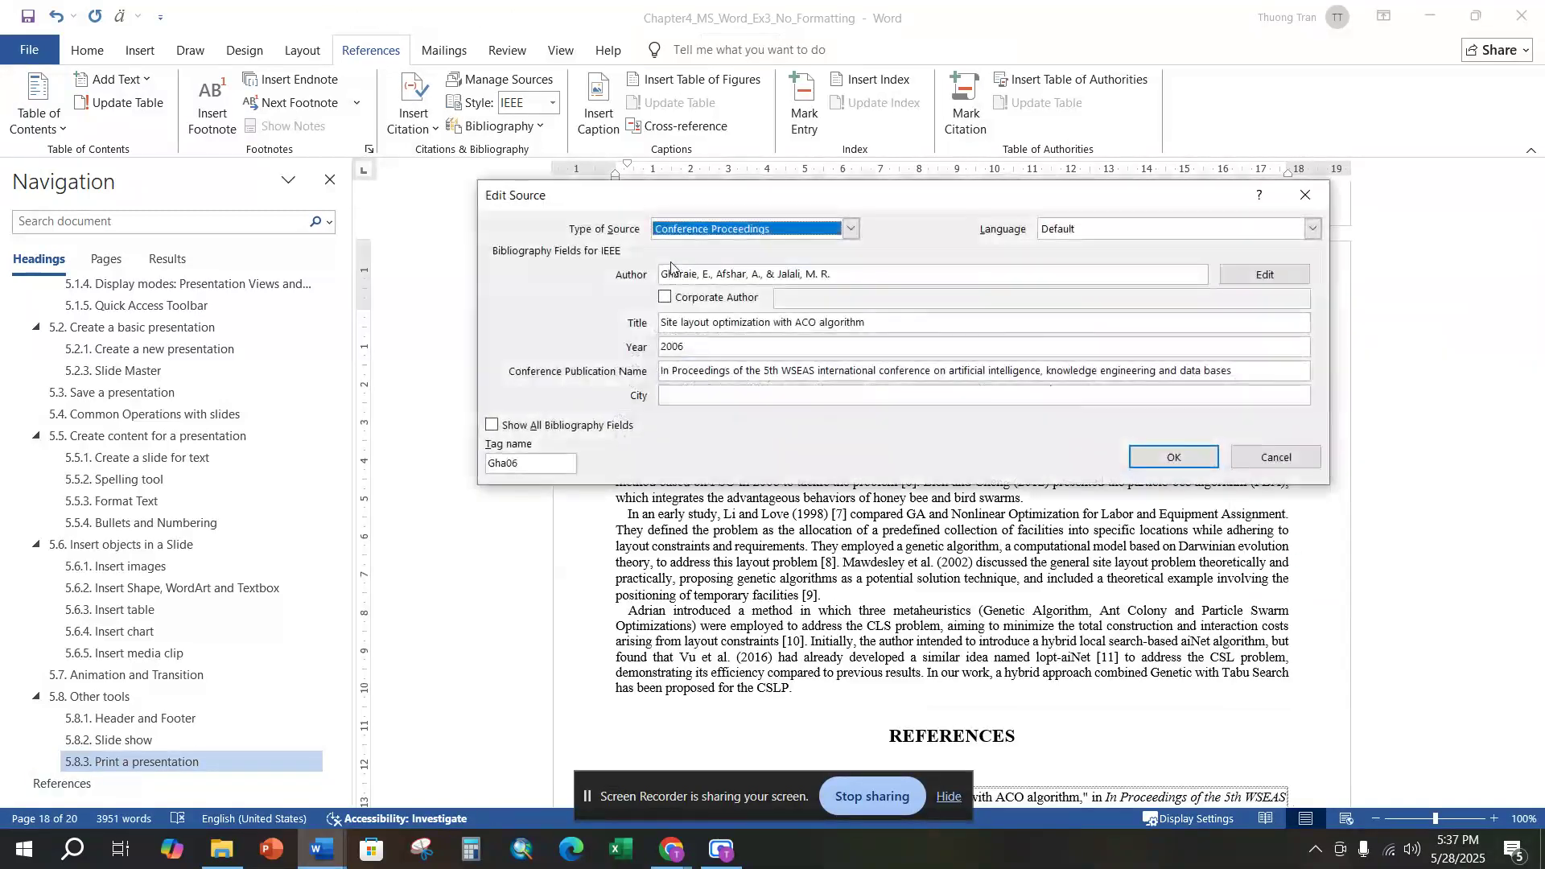
click(1272, 456)
scroll(1245, 457, down, 2)
scroll(1245, 457, down, 1)
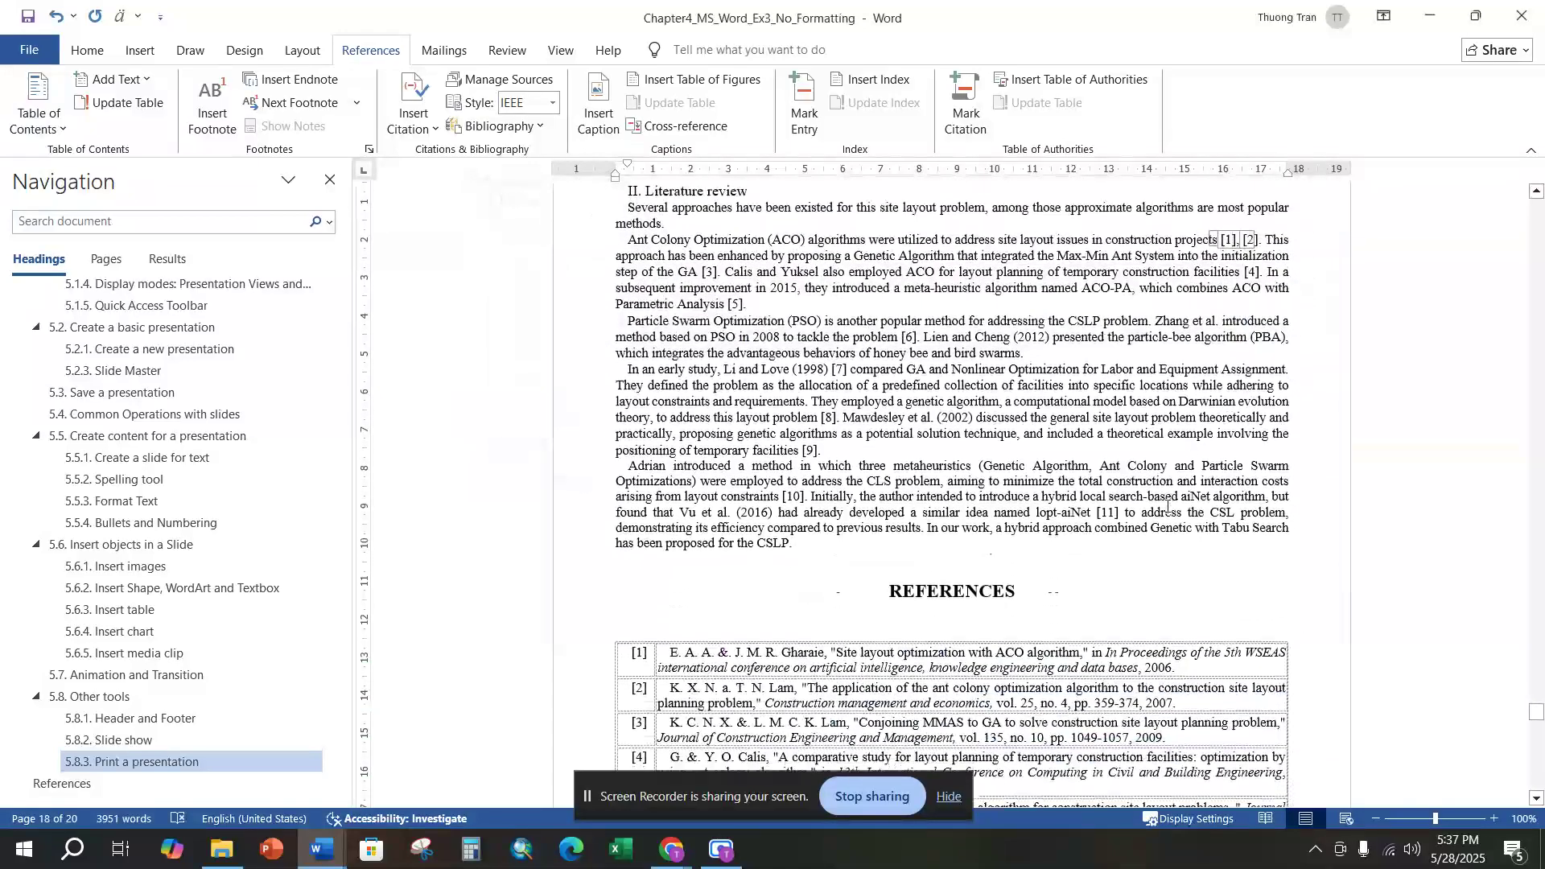
Check the source details behind citation [11] against reference entry [11], keeping them as they are.
click(1111, 511)
scroll(1217, 499, down, 5)
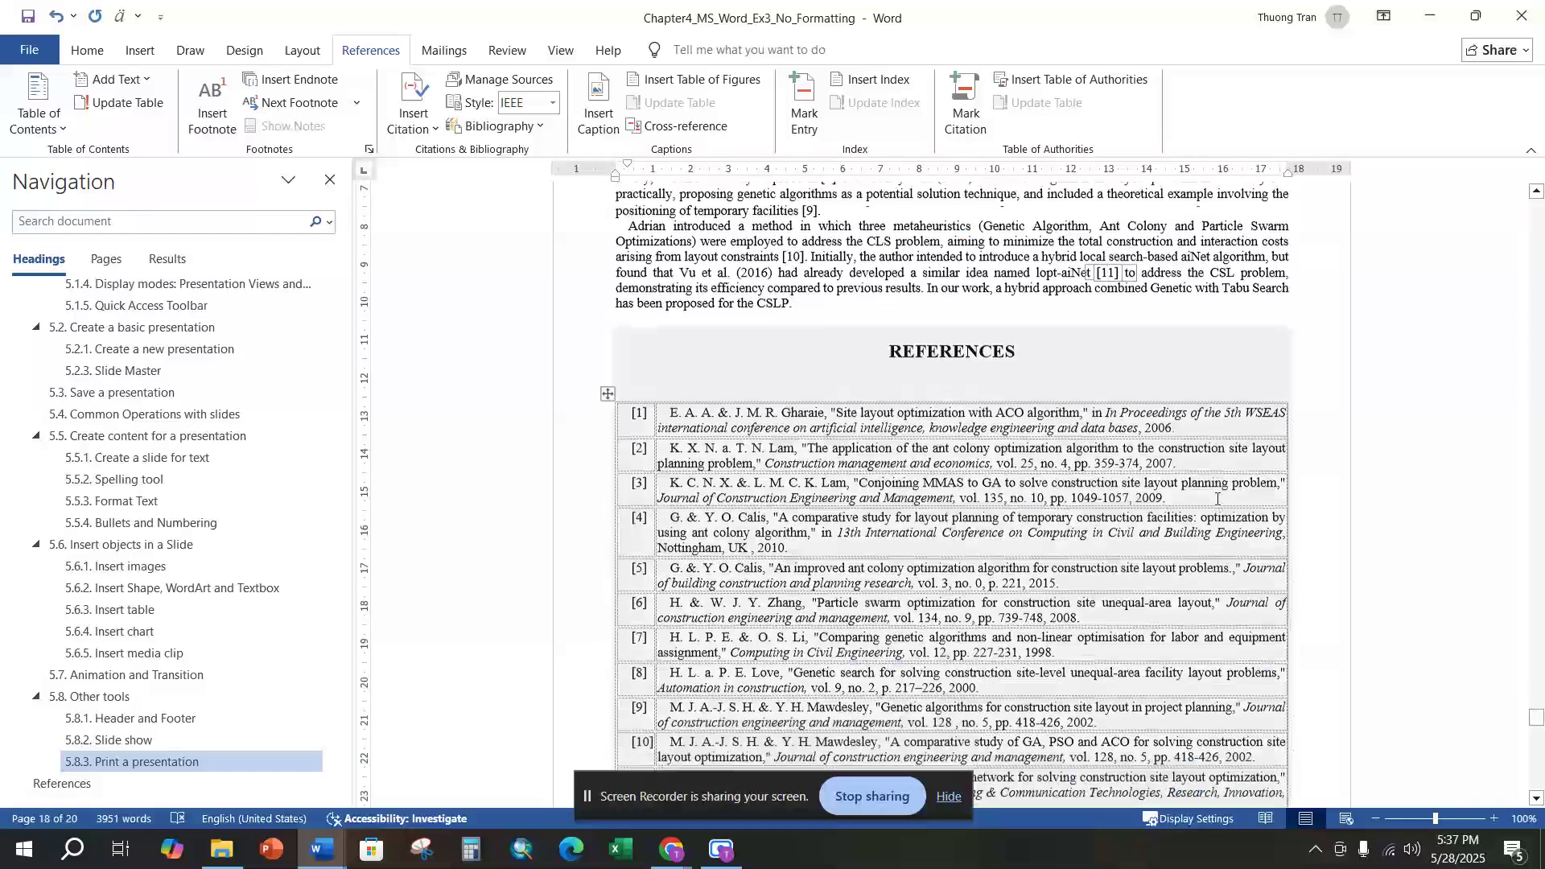
scroll(1216, 499, down, 1)
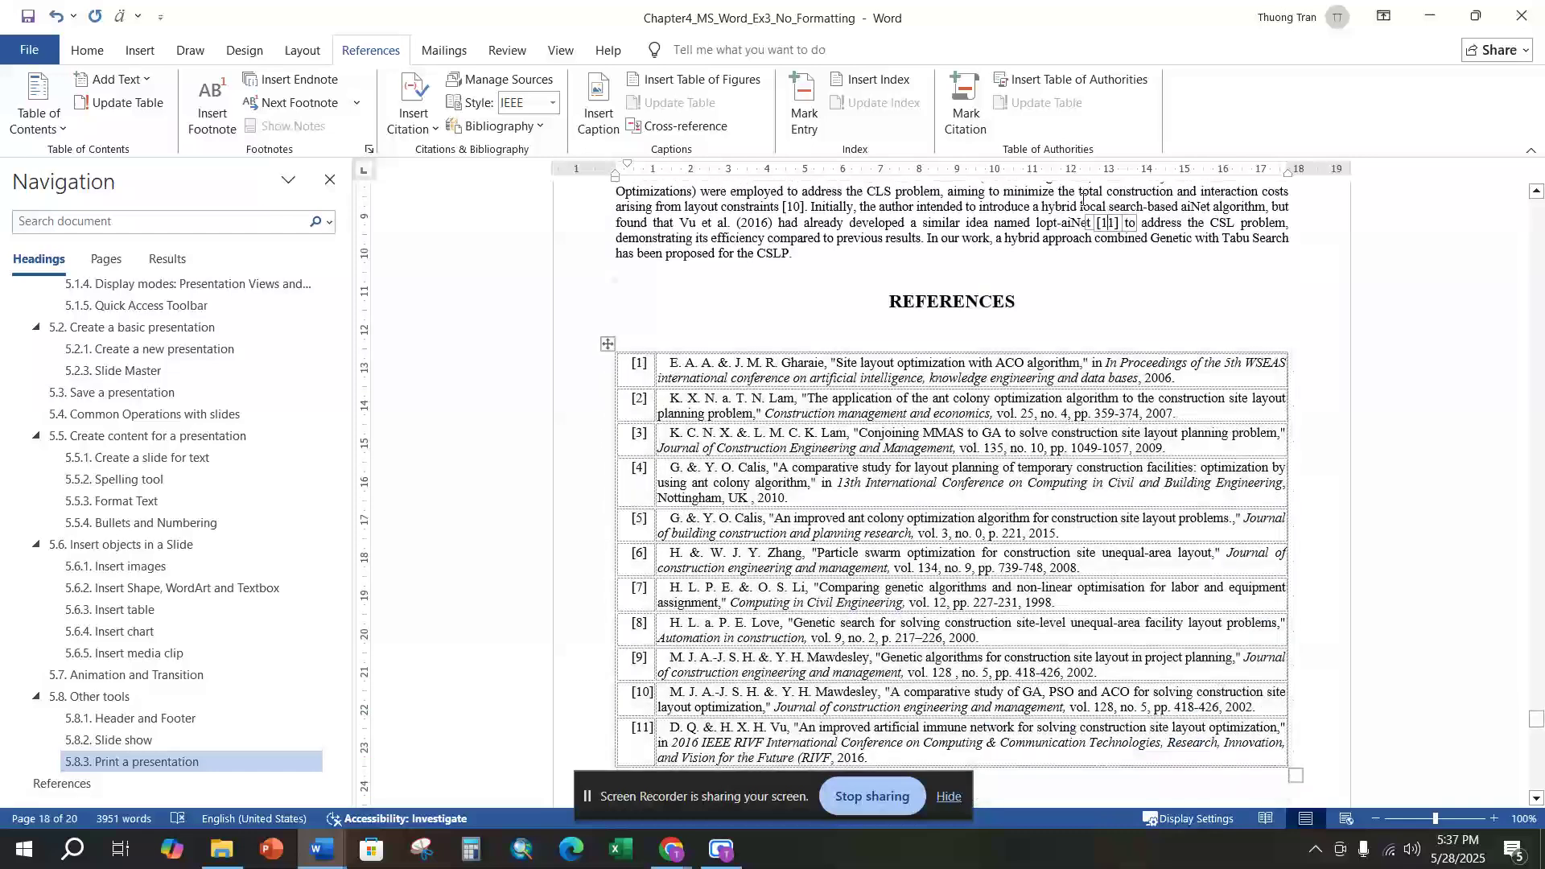
right_click(1110, 226)
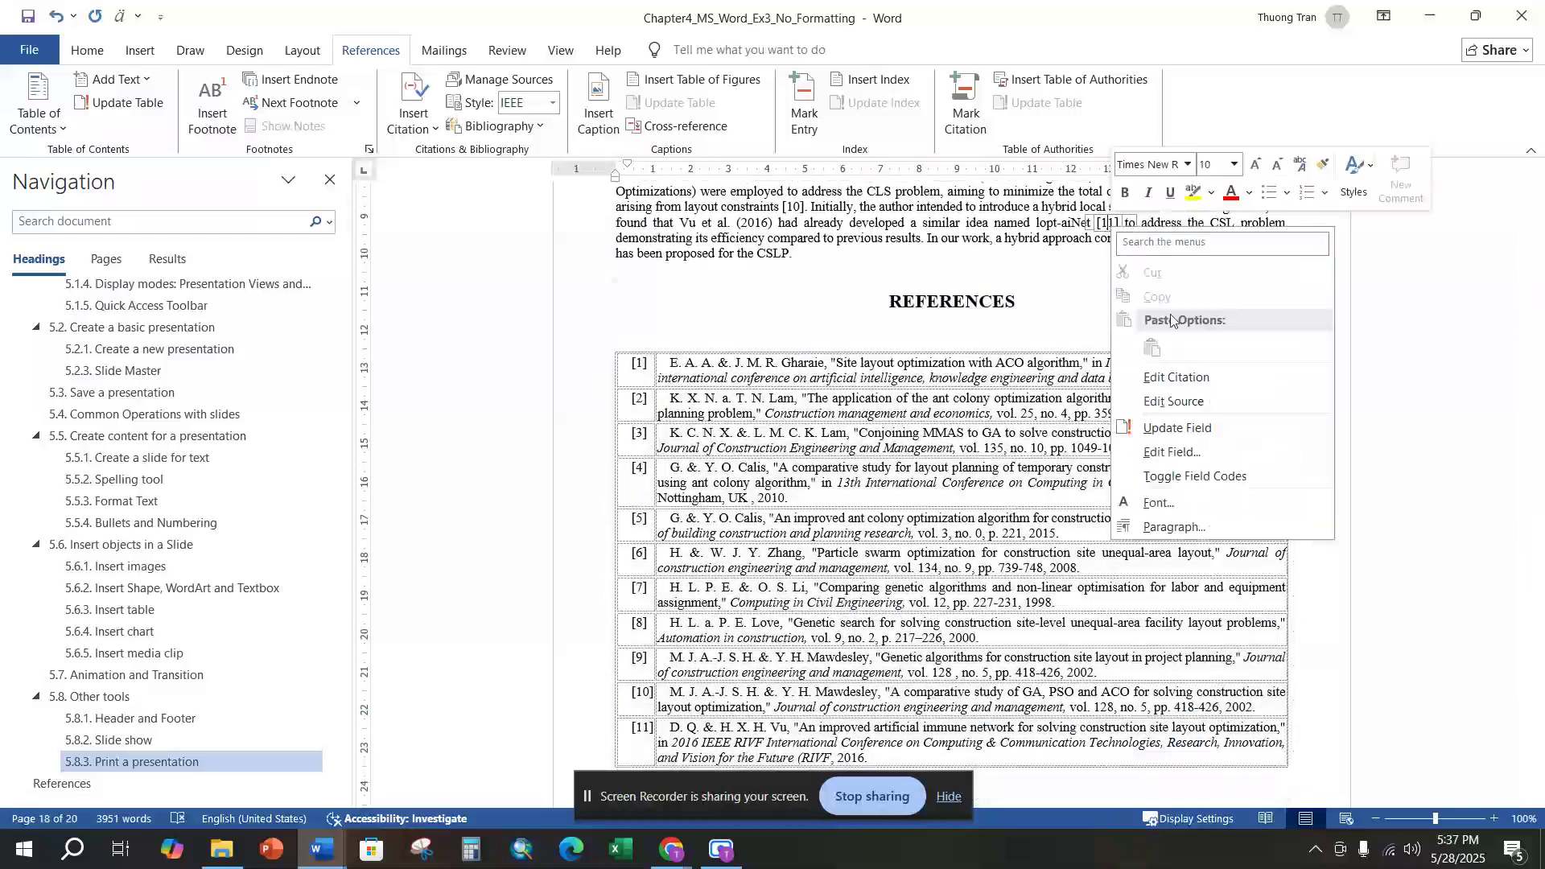
click(1173, 399)
drag(866, 208, 978, 49)
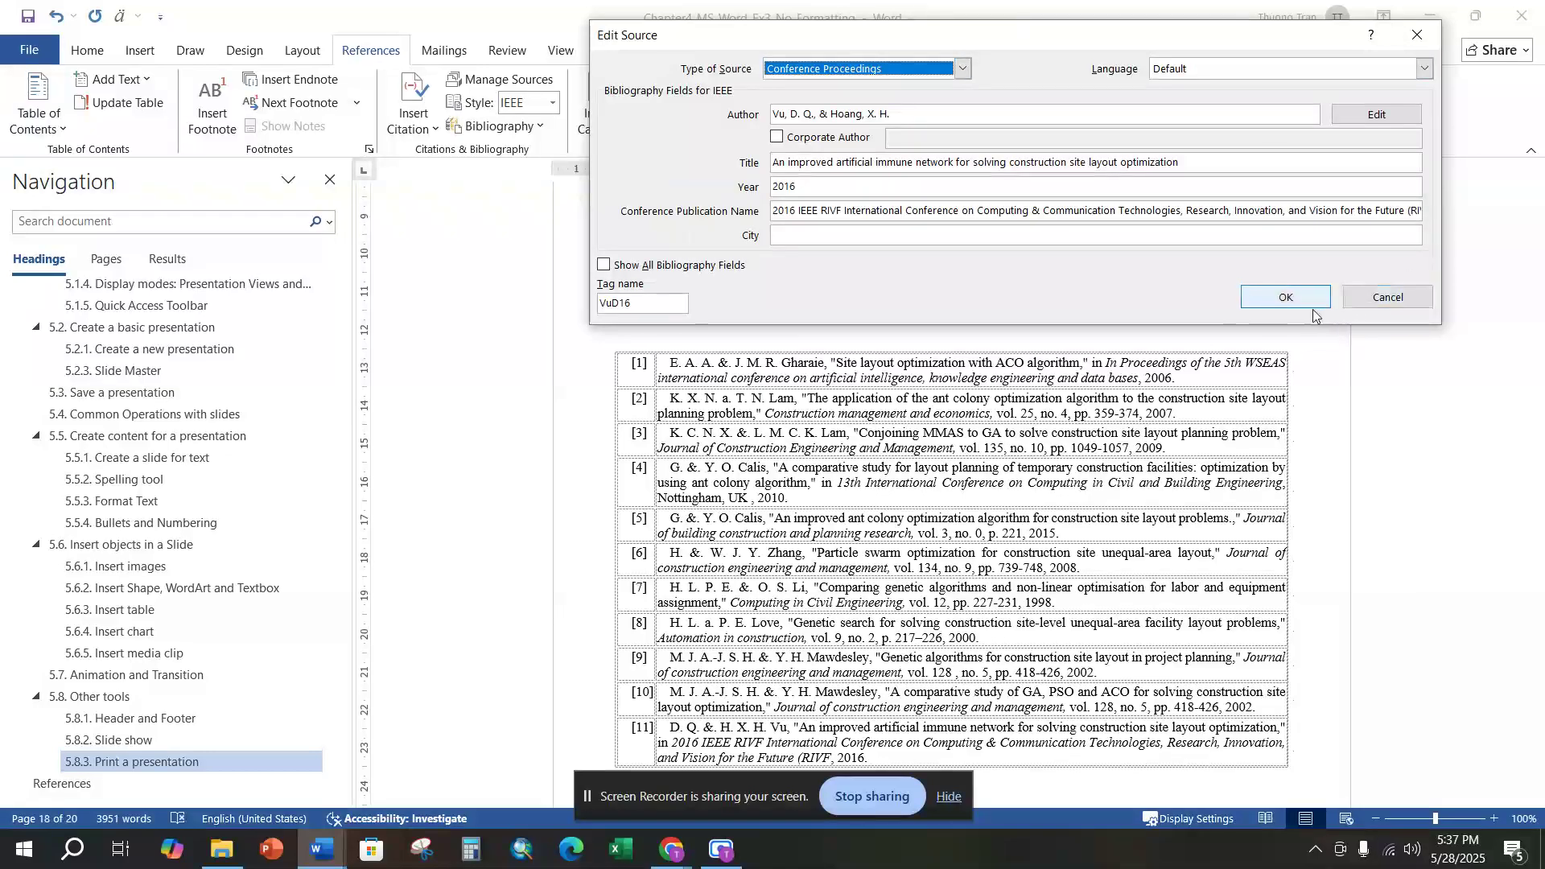
click(1288, 299)
Review the literature review and its references, and compare them with the Task 2 sample in the Practical Exercise 3 PDF in Chrome.
scroll(1036, 323, up, 10)
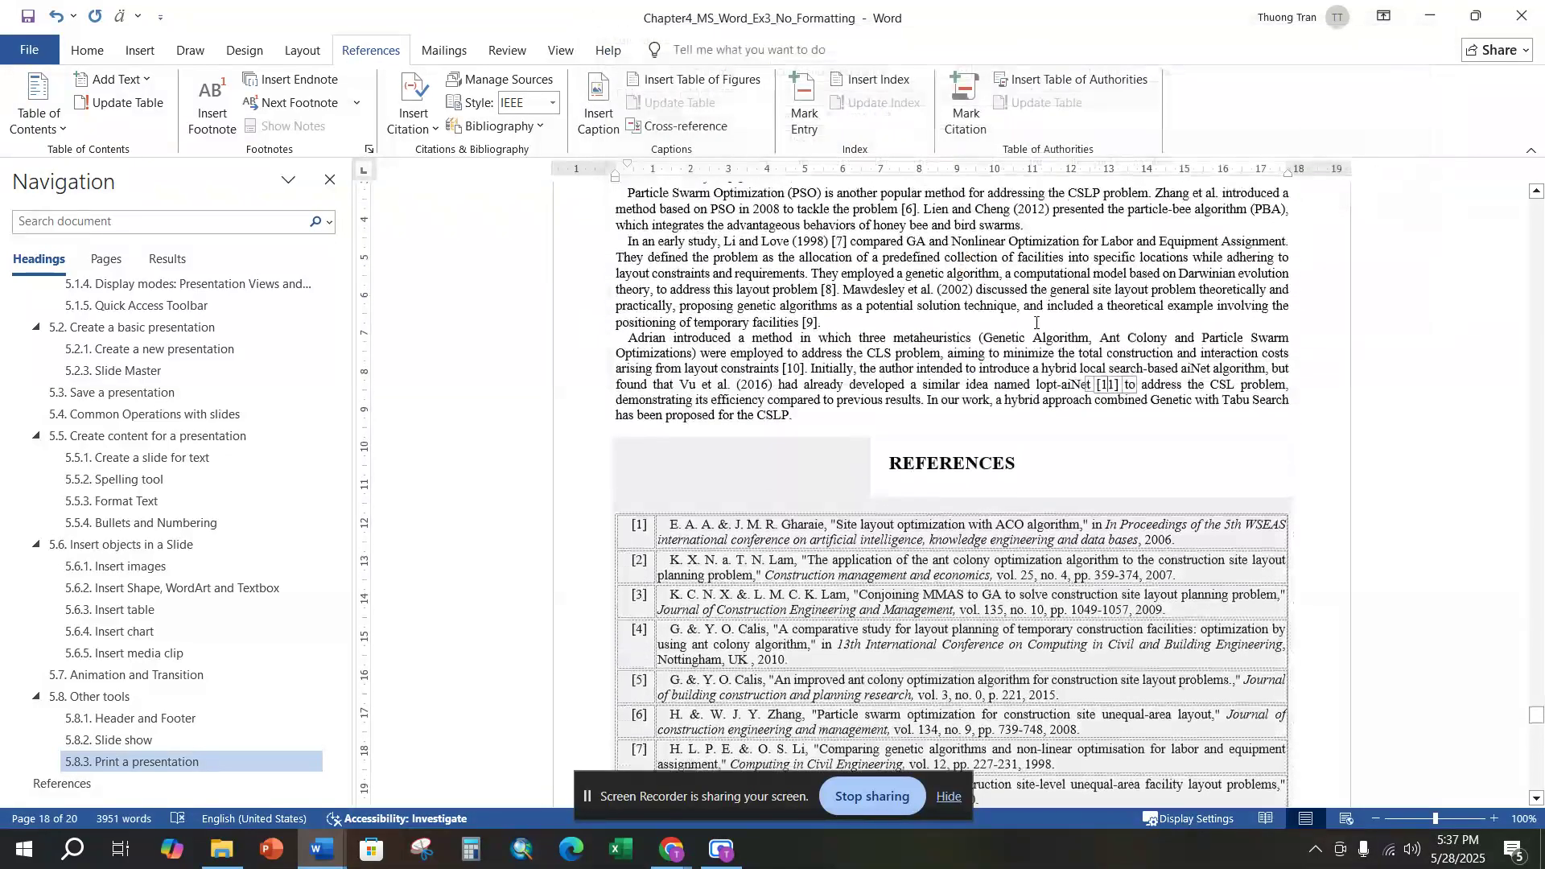
scroll(1036, 323, down, 5)
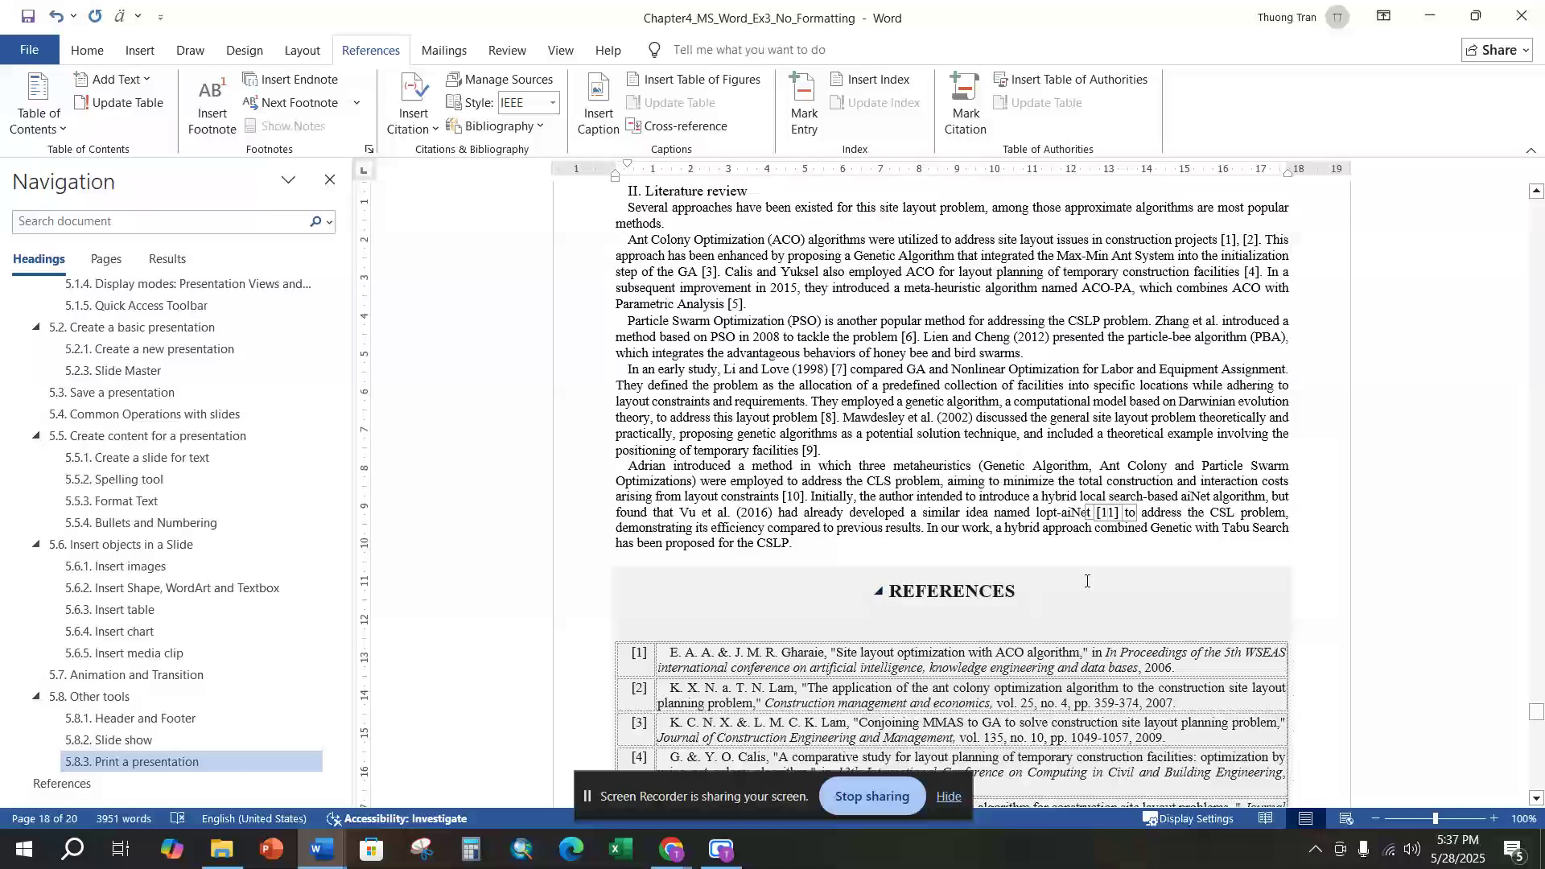
scroll(1088, 587, up, 2)
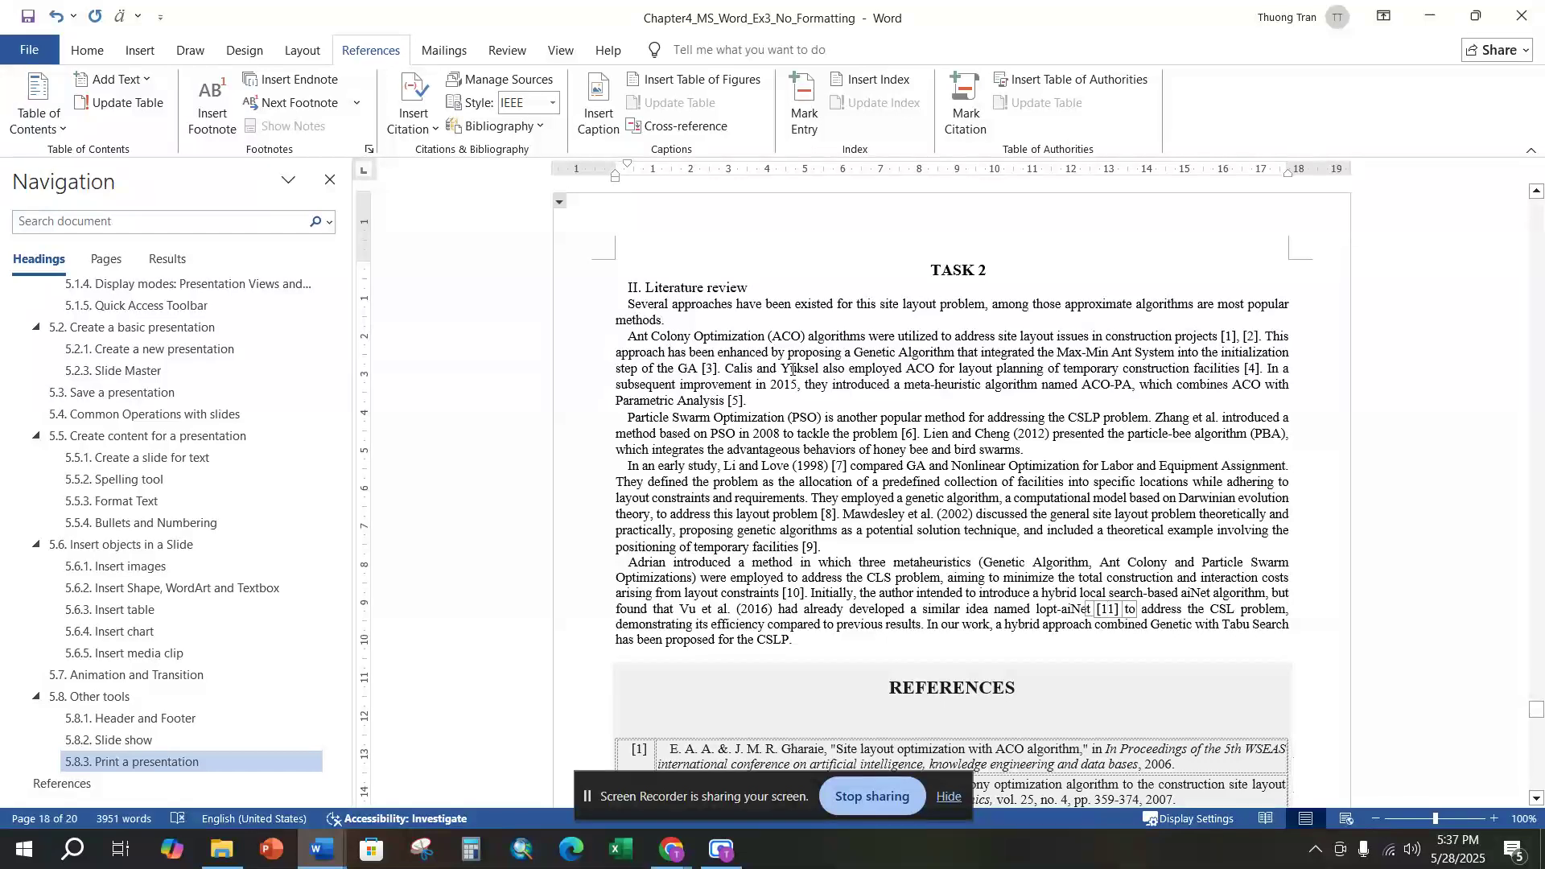
click(322, 849)
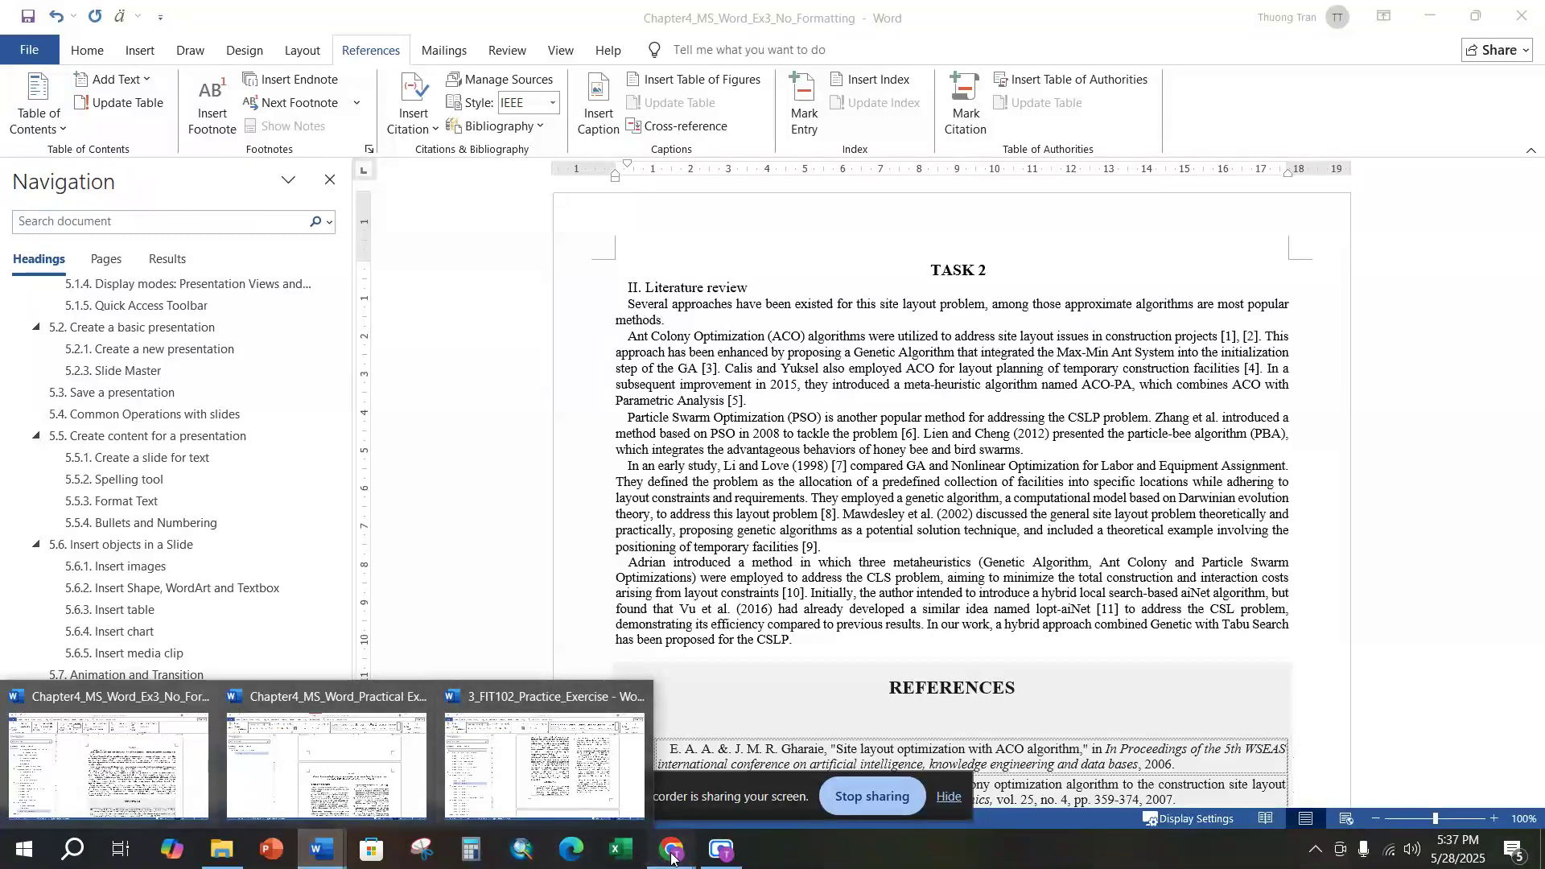
mouse_move(670, 826)
click(681, 780)
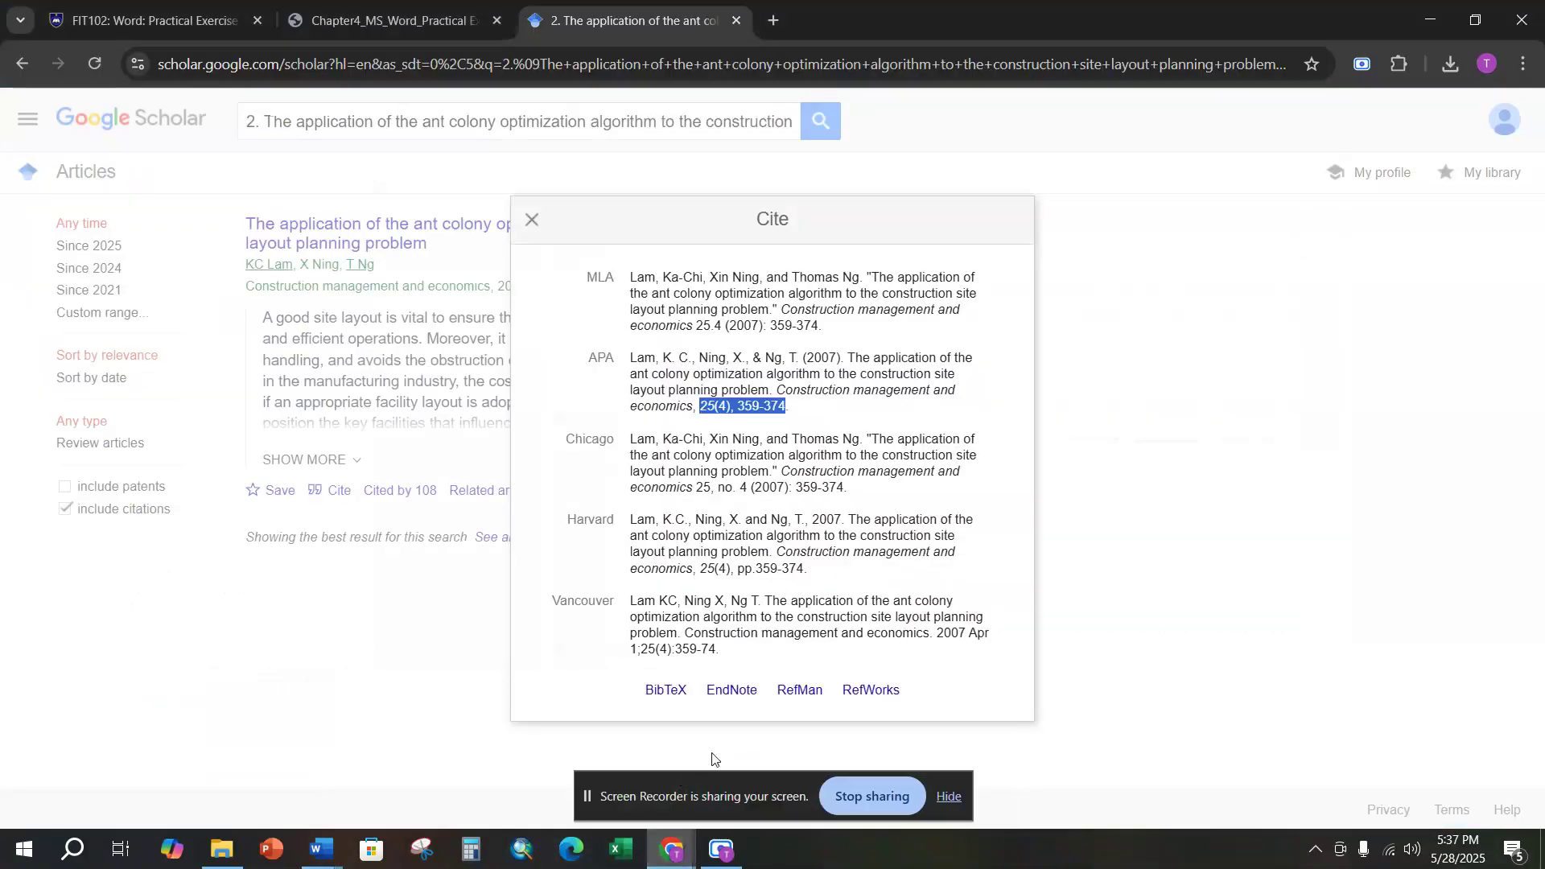
click(462, 16)
scroll(1039, 458, down, 8)
scroll(1040, 458, up, 4)
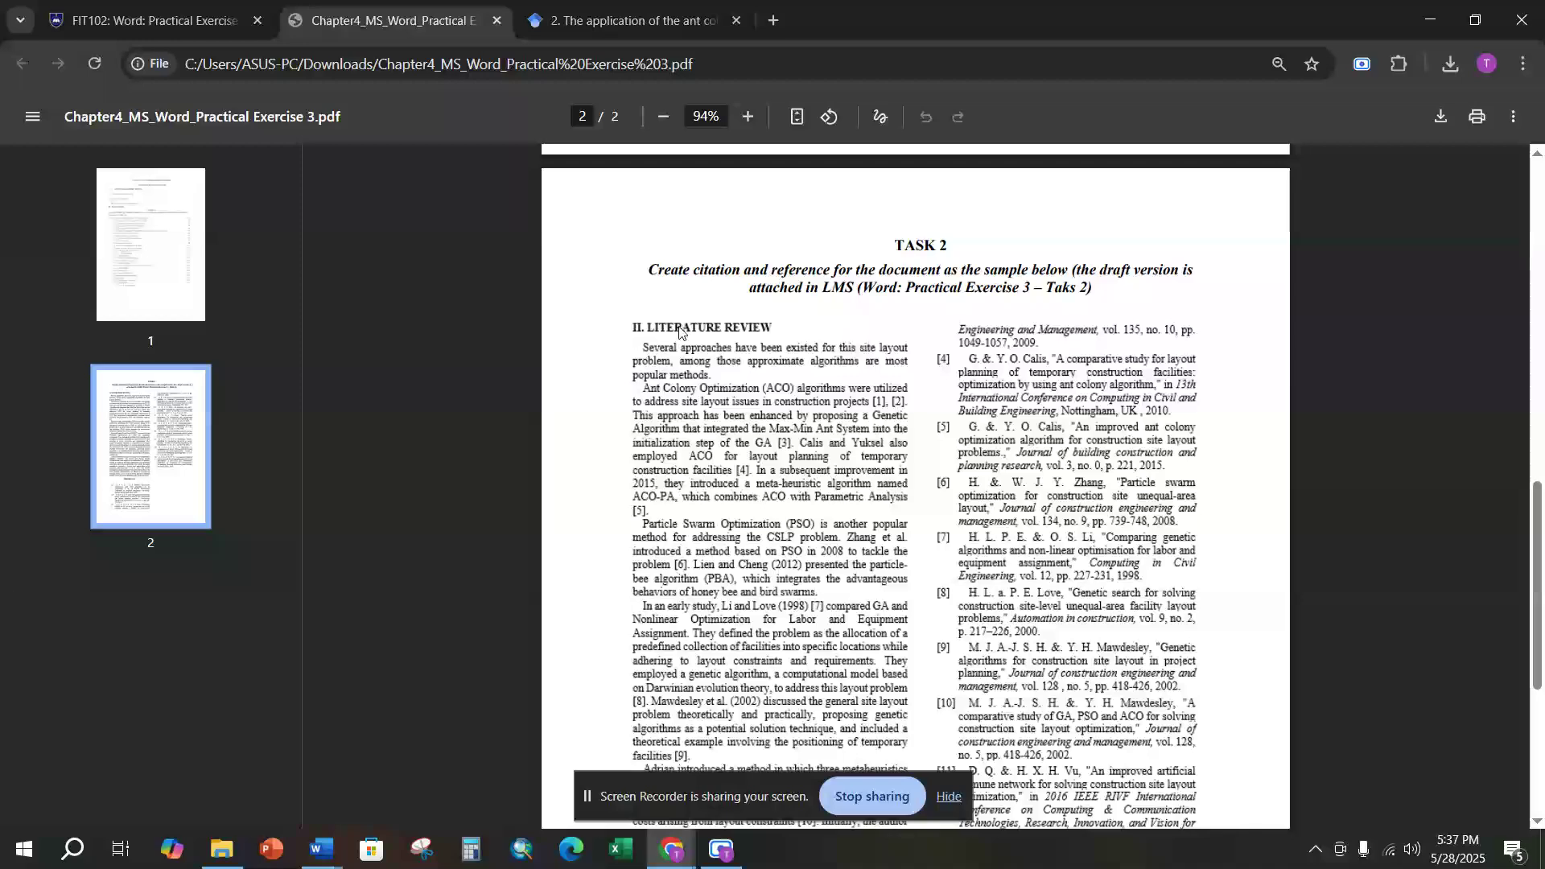
scroll(817, 385, down, 1)
scroll(816, 385, down, 3)
scroll(804, 374, up, 3)
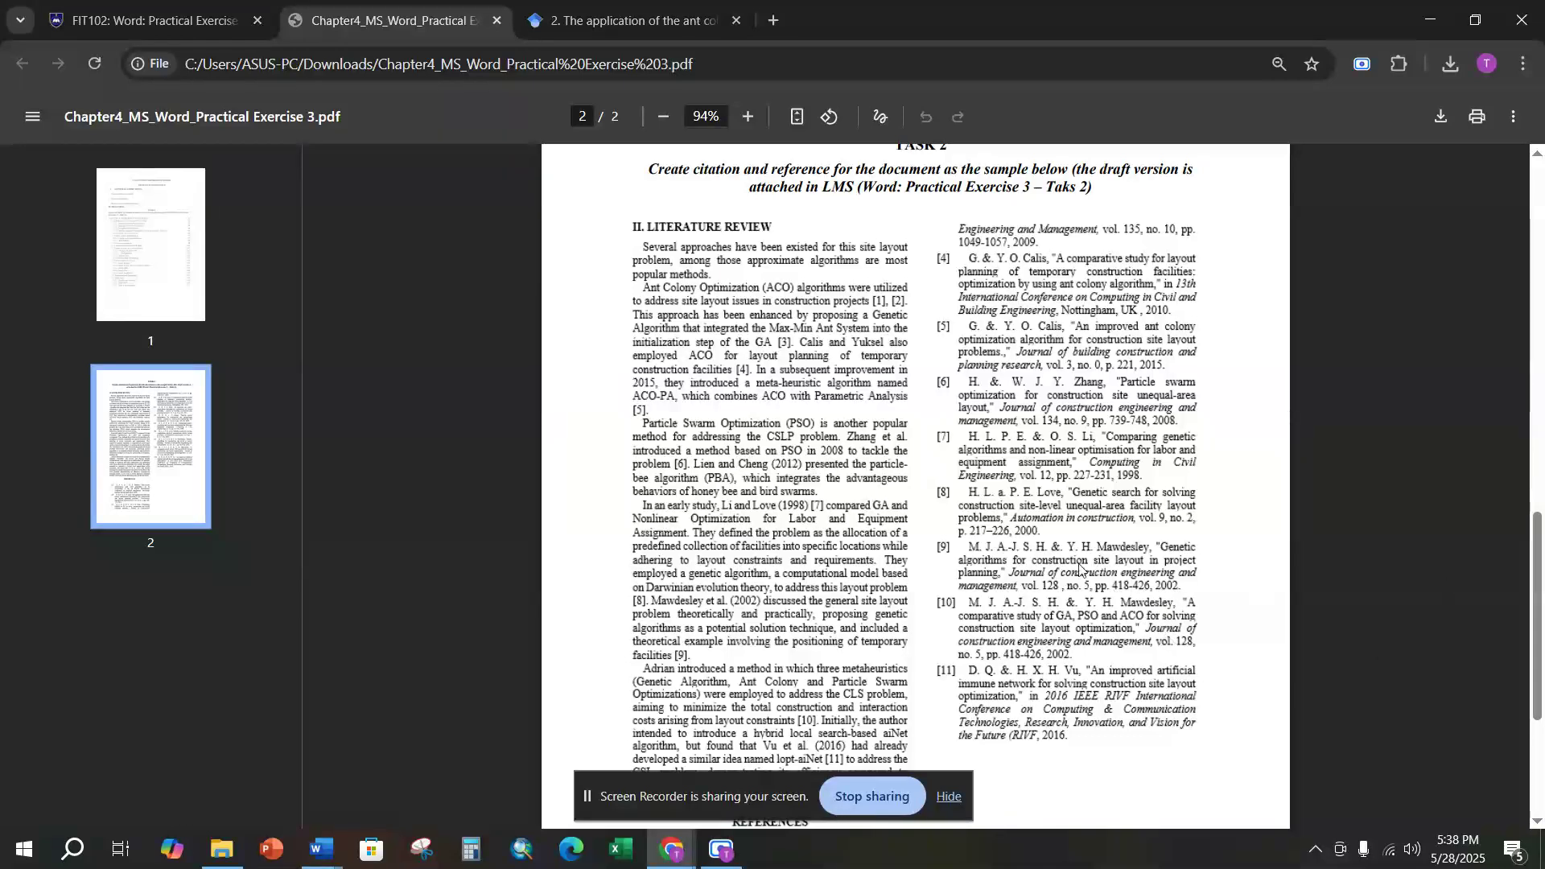
Back in Word's Chapter4_MS_Word_Ex3_No_Formatting document, retype the Task 2 heading as "II. LITERATURE REVIEW" and make it bold.
click(321, 849)
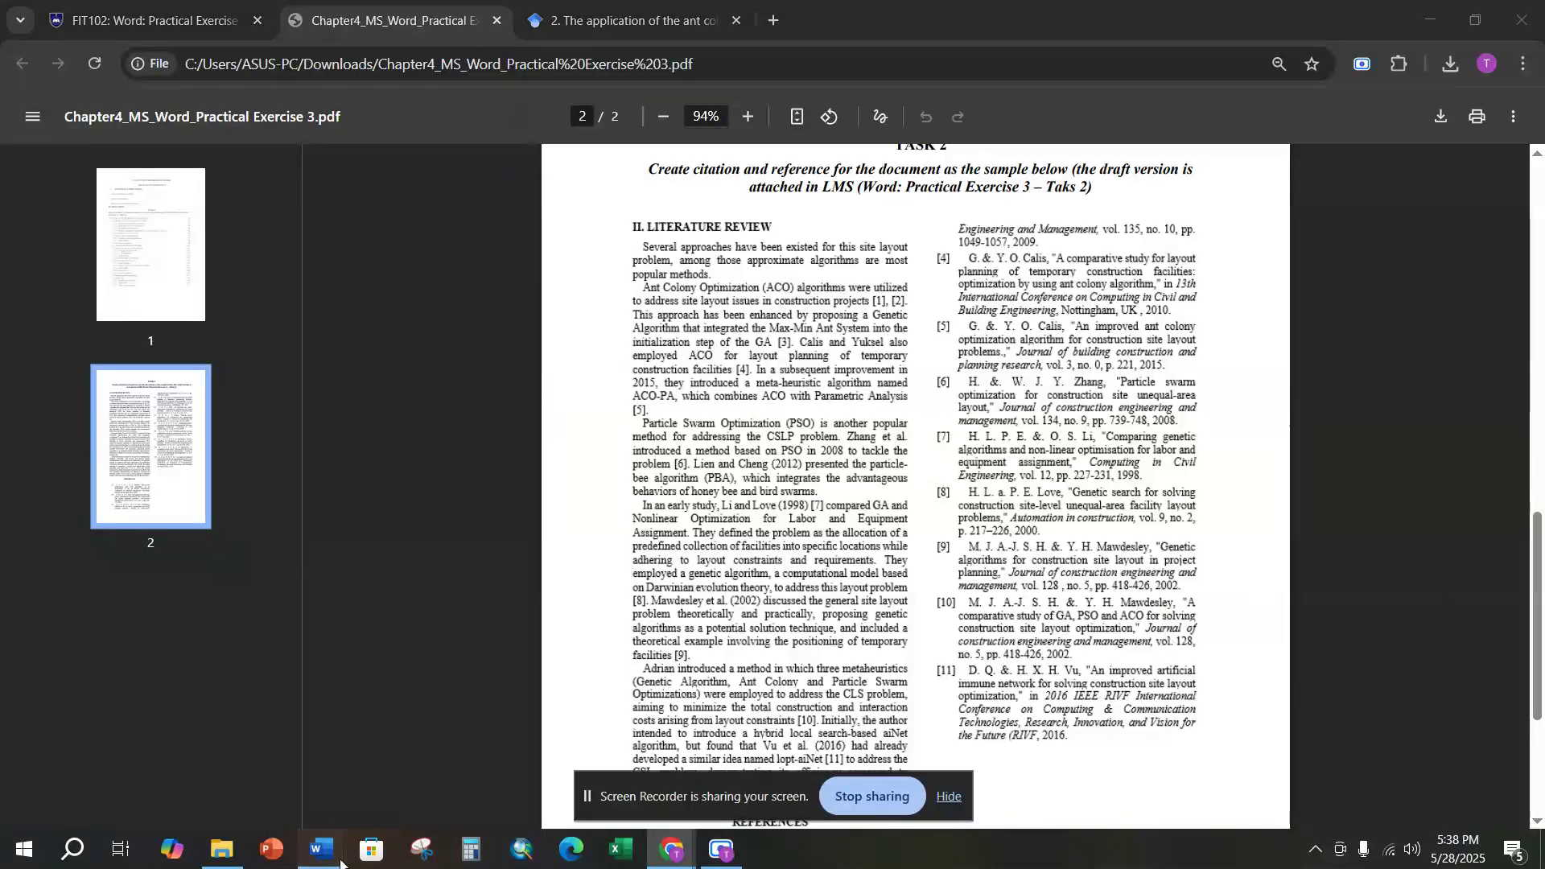
click(552, 768)
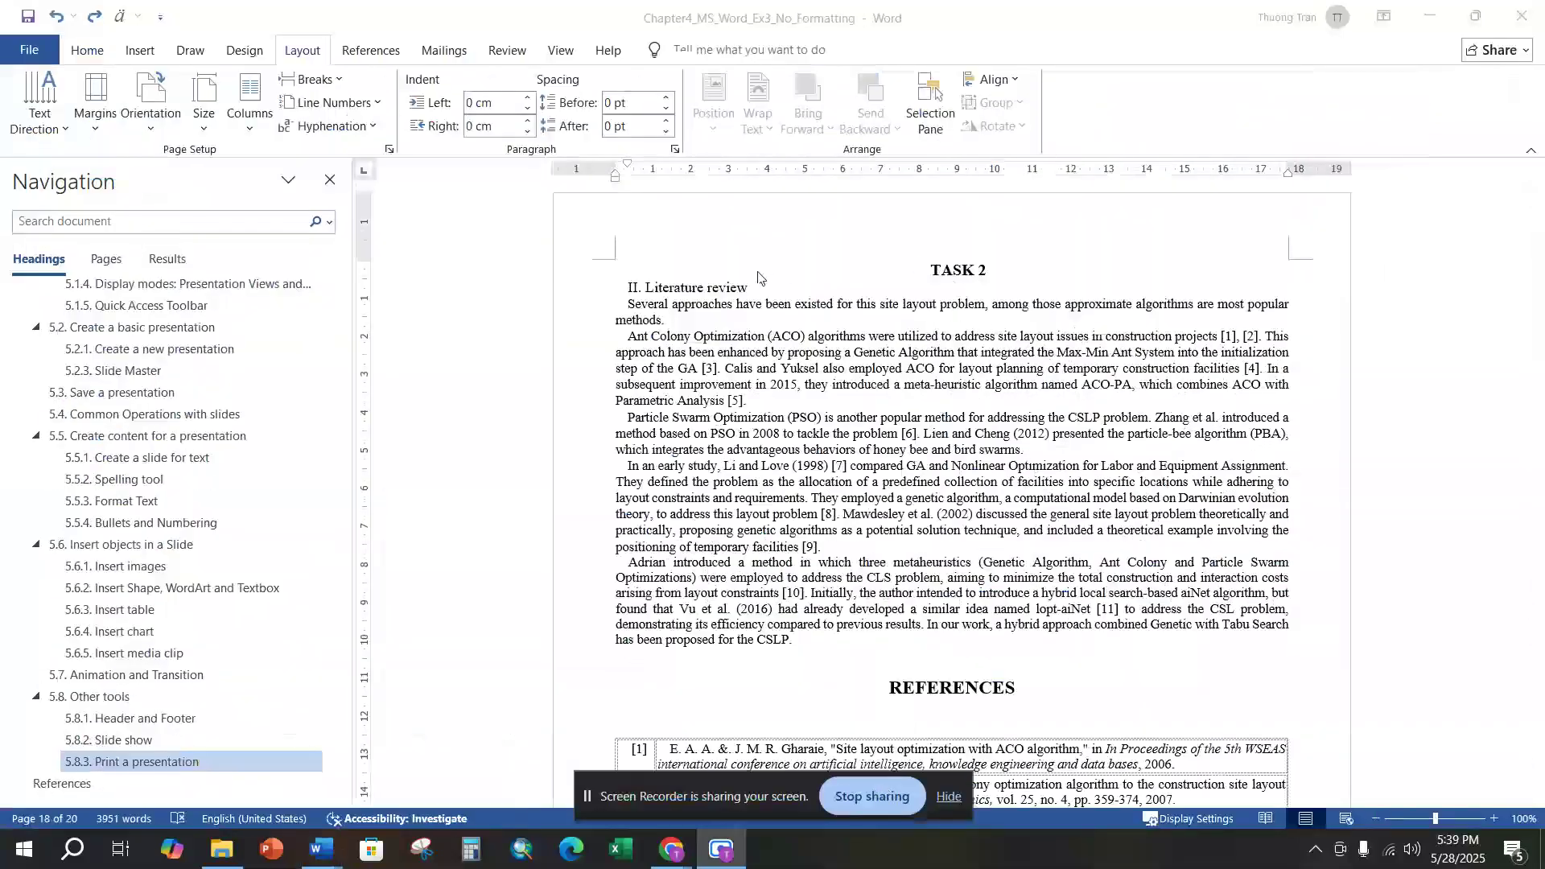
drag(751, 287, 656, 298)
text(LI)
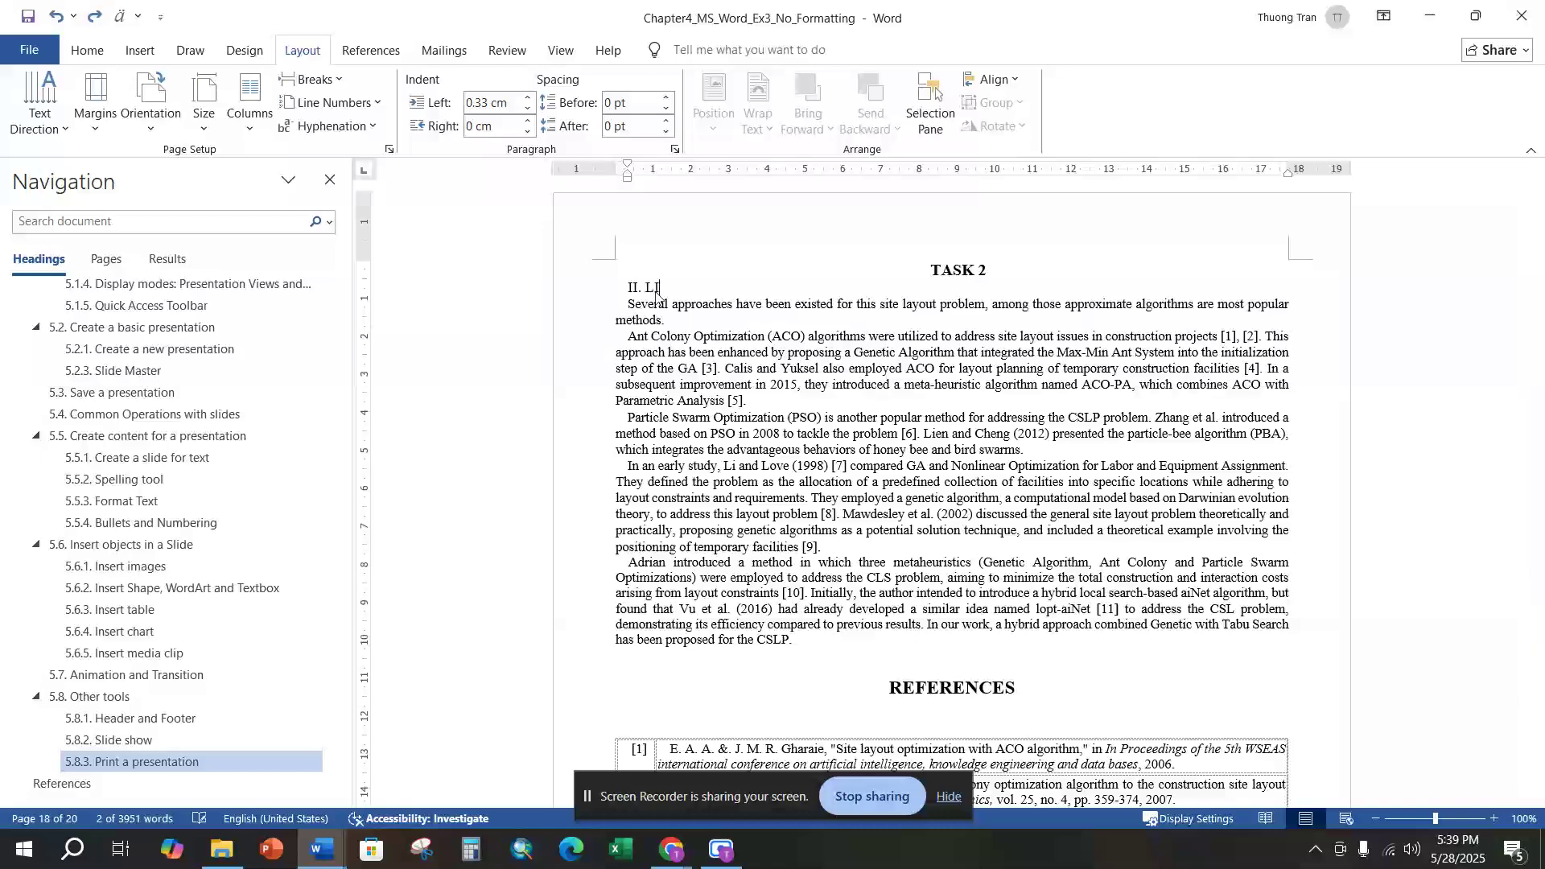
text(TERATURE REVIEW)
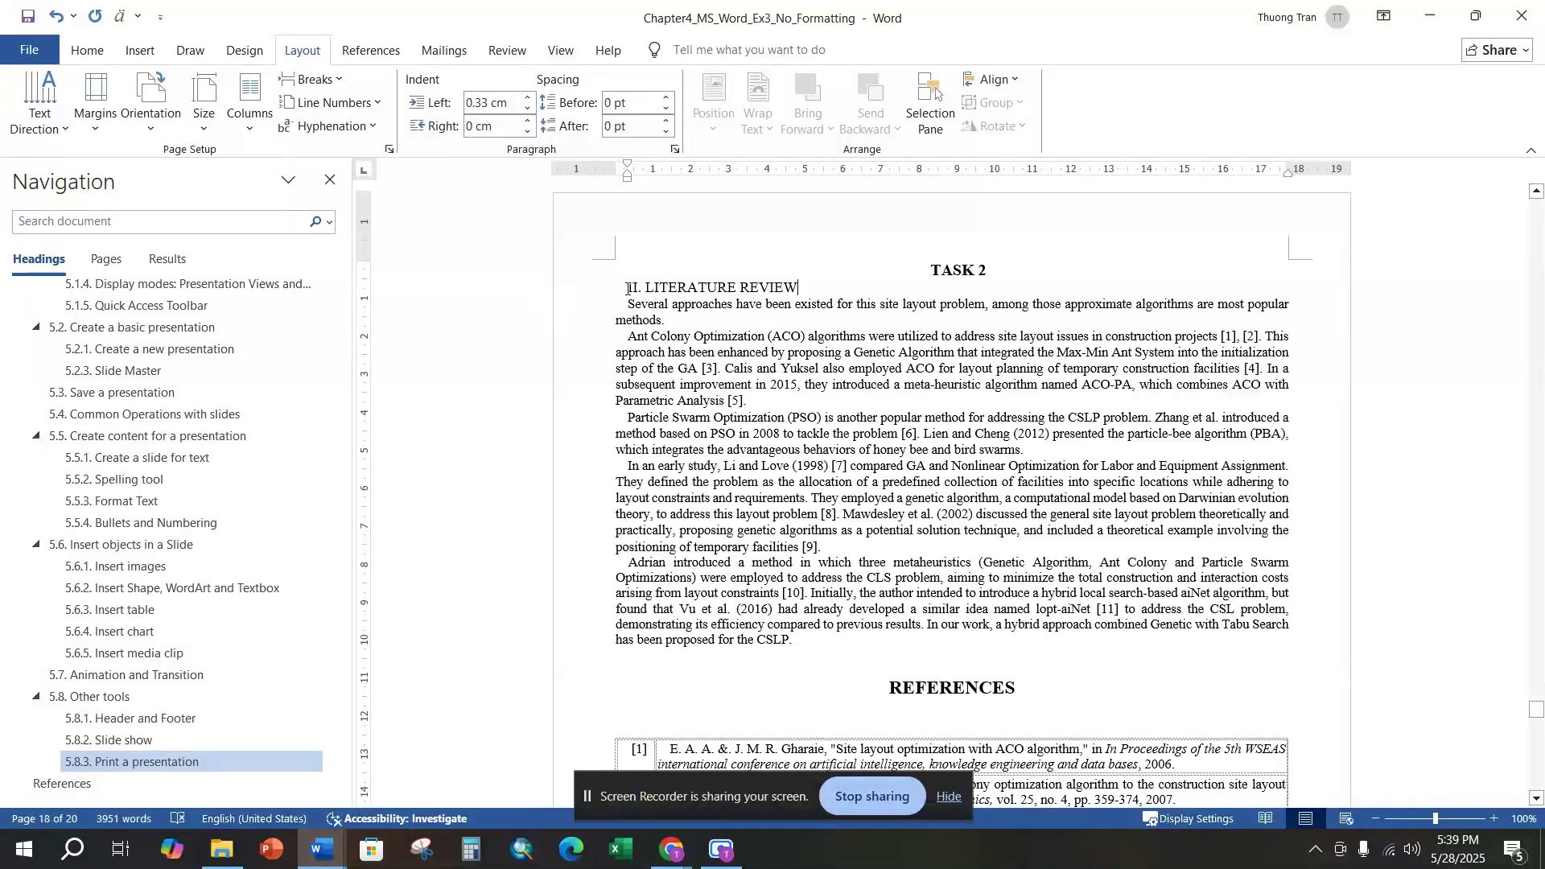
triple_click(627, 288)
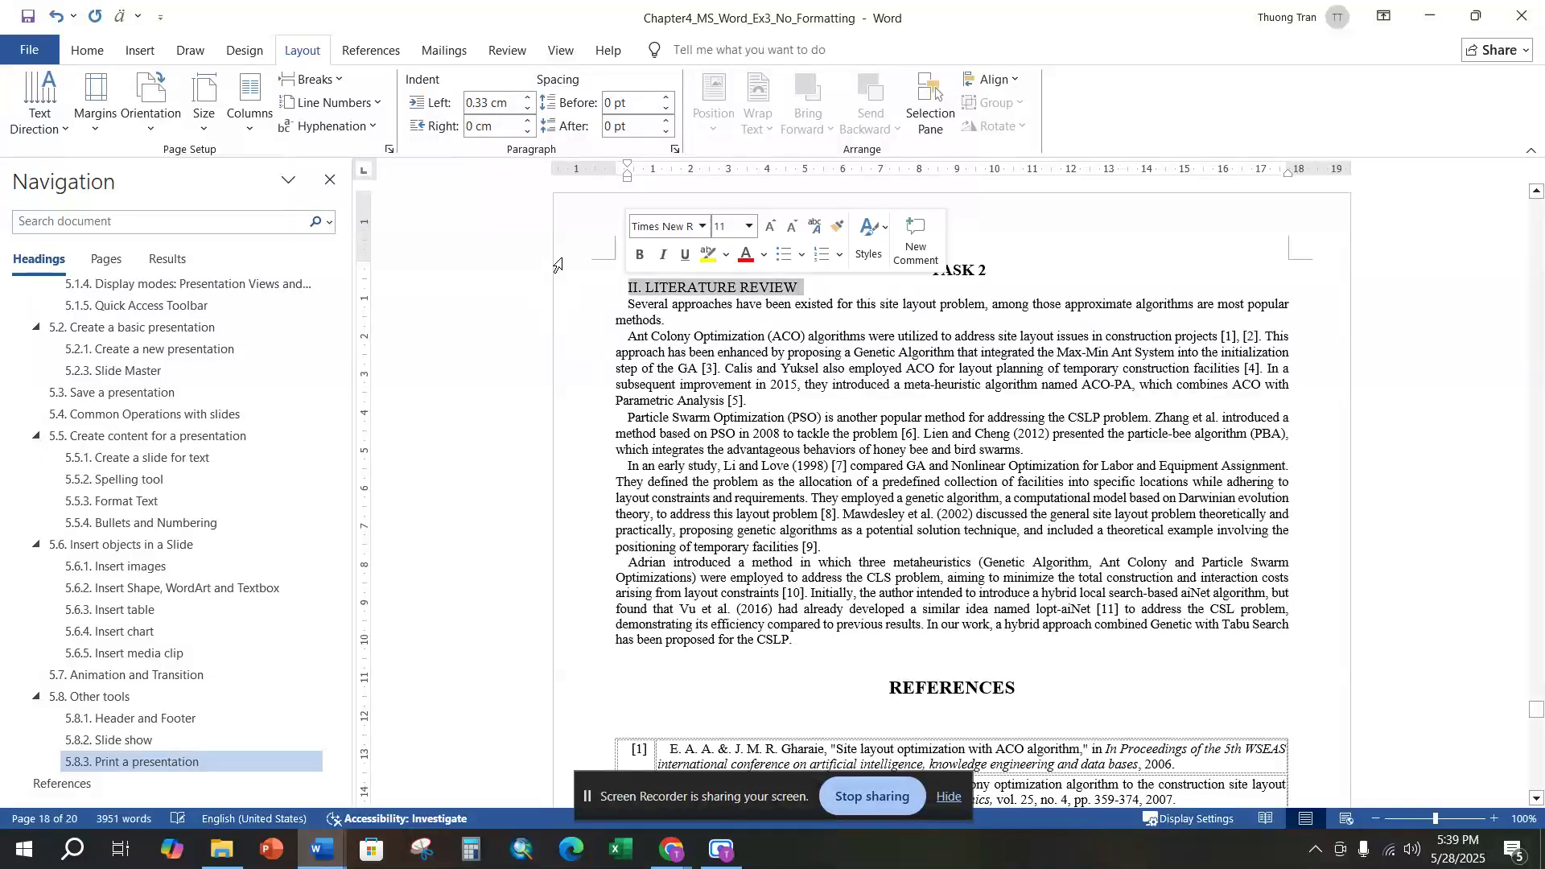
click(87, 50)
click(183, 118)
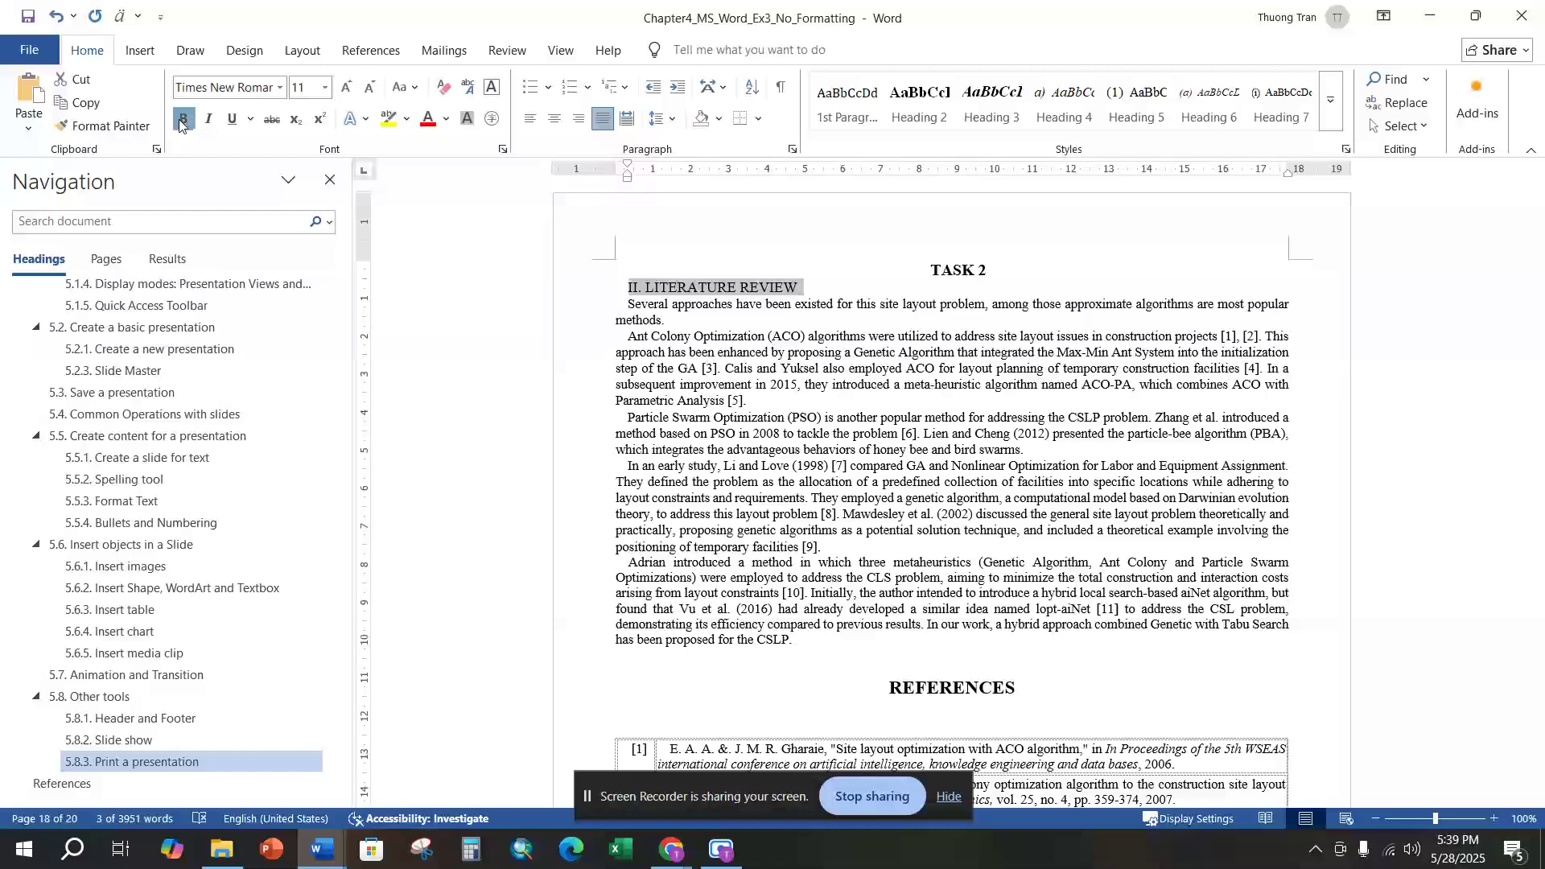
Turn justified alignment off and on again for the literature review's body paragraphs.
drag(628, 304, 795, 639)
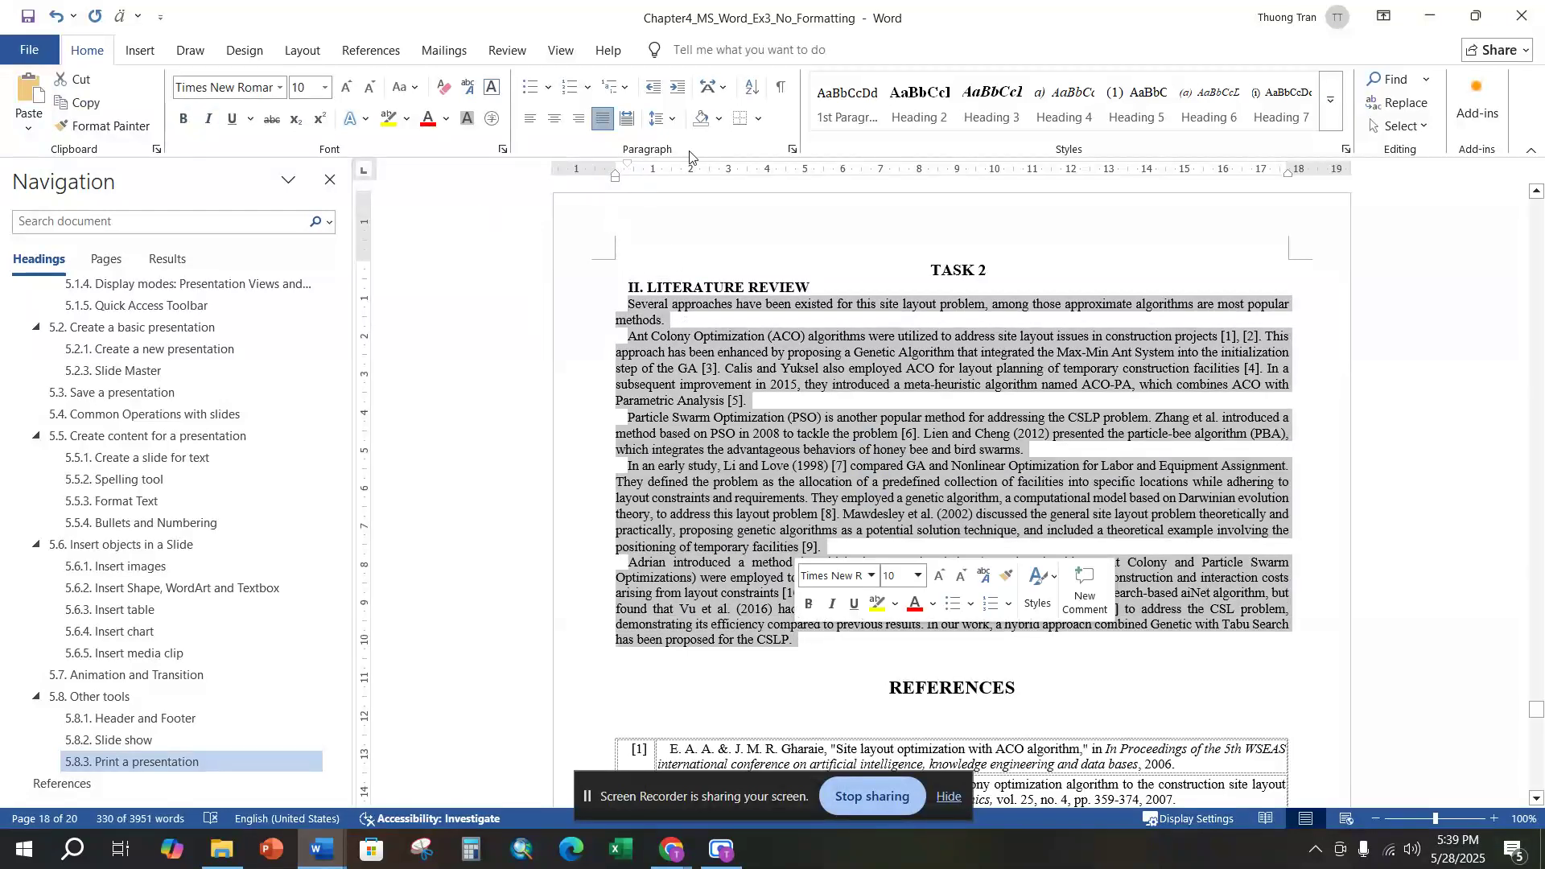
click(603, 119)
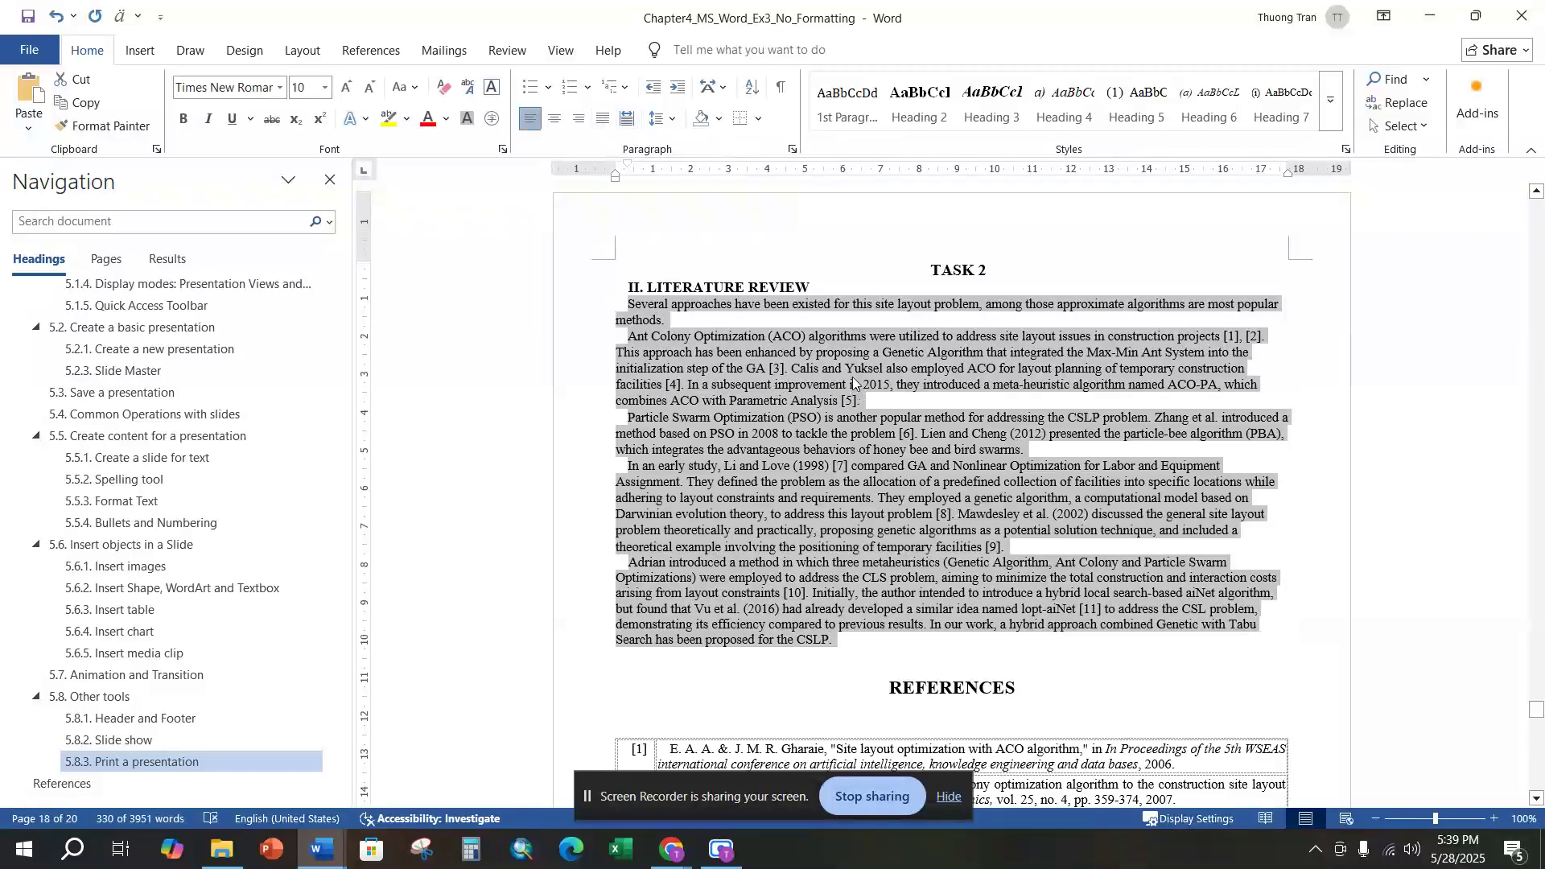
click(602, 119)
click(809, 389)
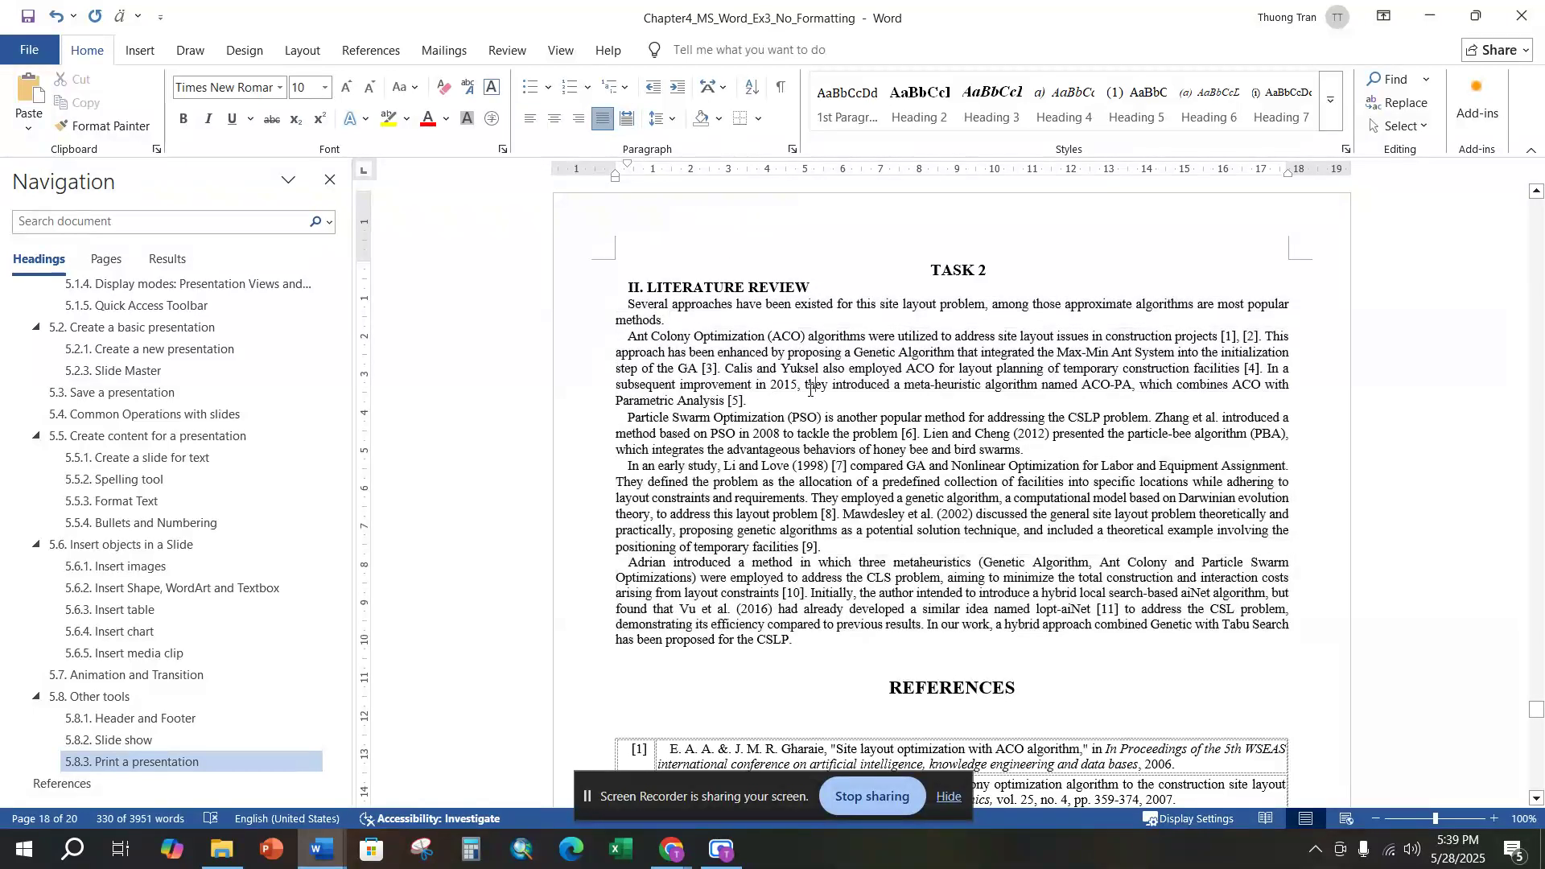
Lay out the Task 2 literature review and its reference list in two columns and check the result.
scroll(810, 390, down, 12)
drag(891, 565, 625, 340)
click(302, 50)
click(250, 103)
click(278, 204)
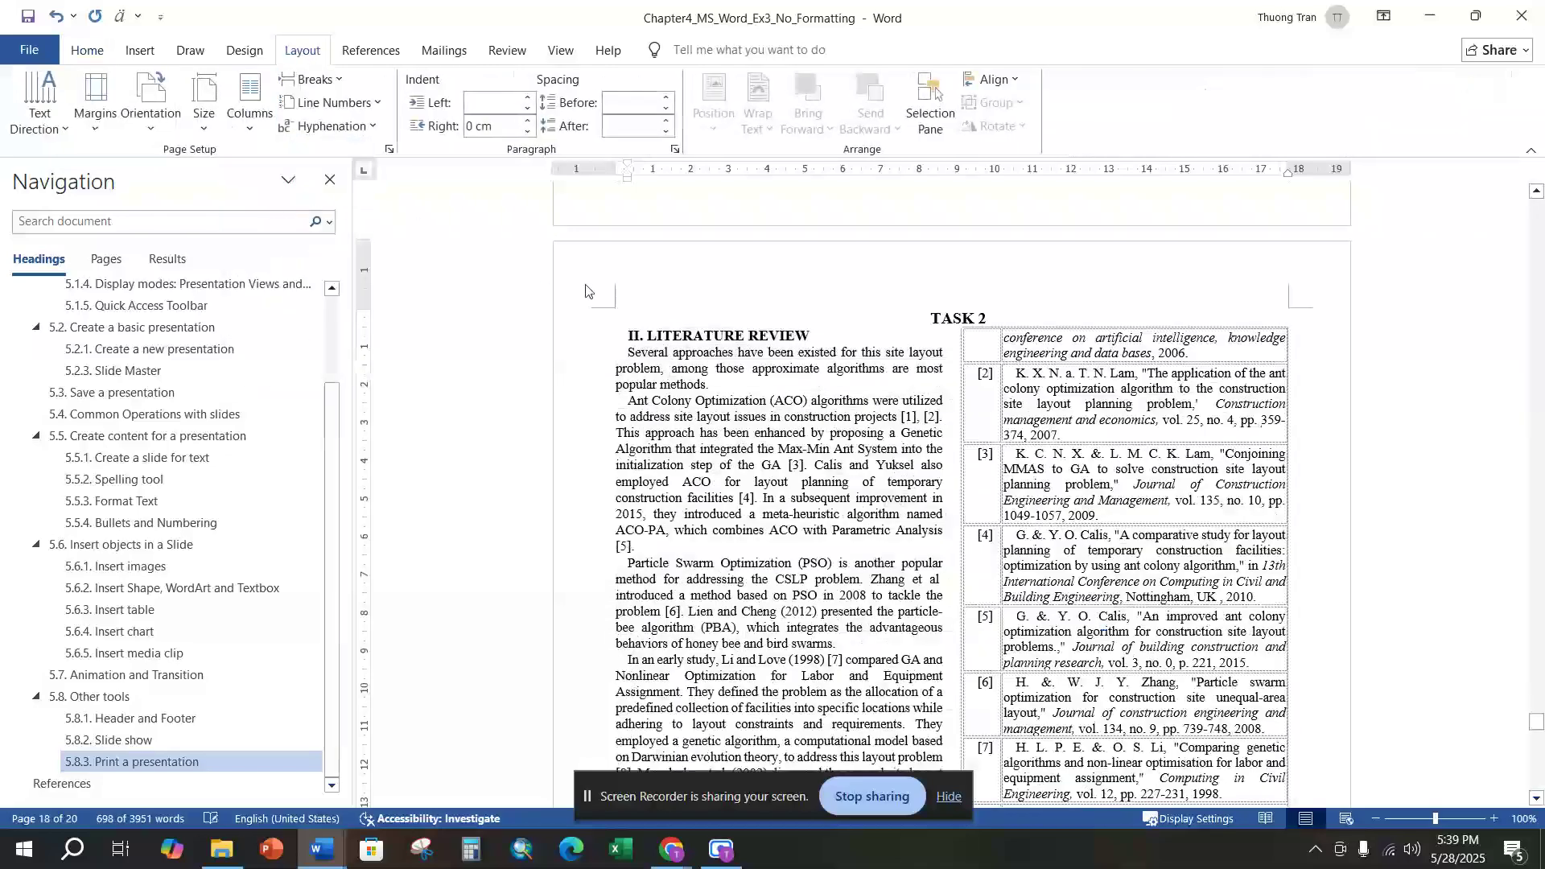
click(792, 400)
scroll(791, 396, down, 10)
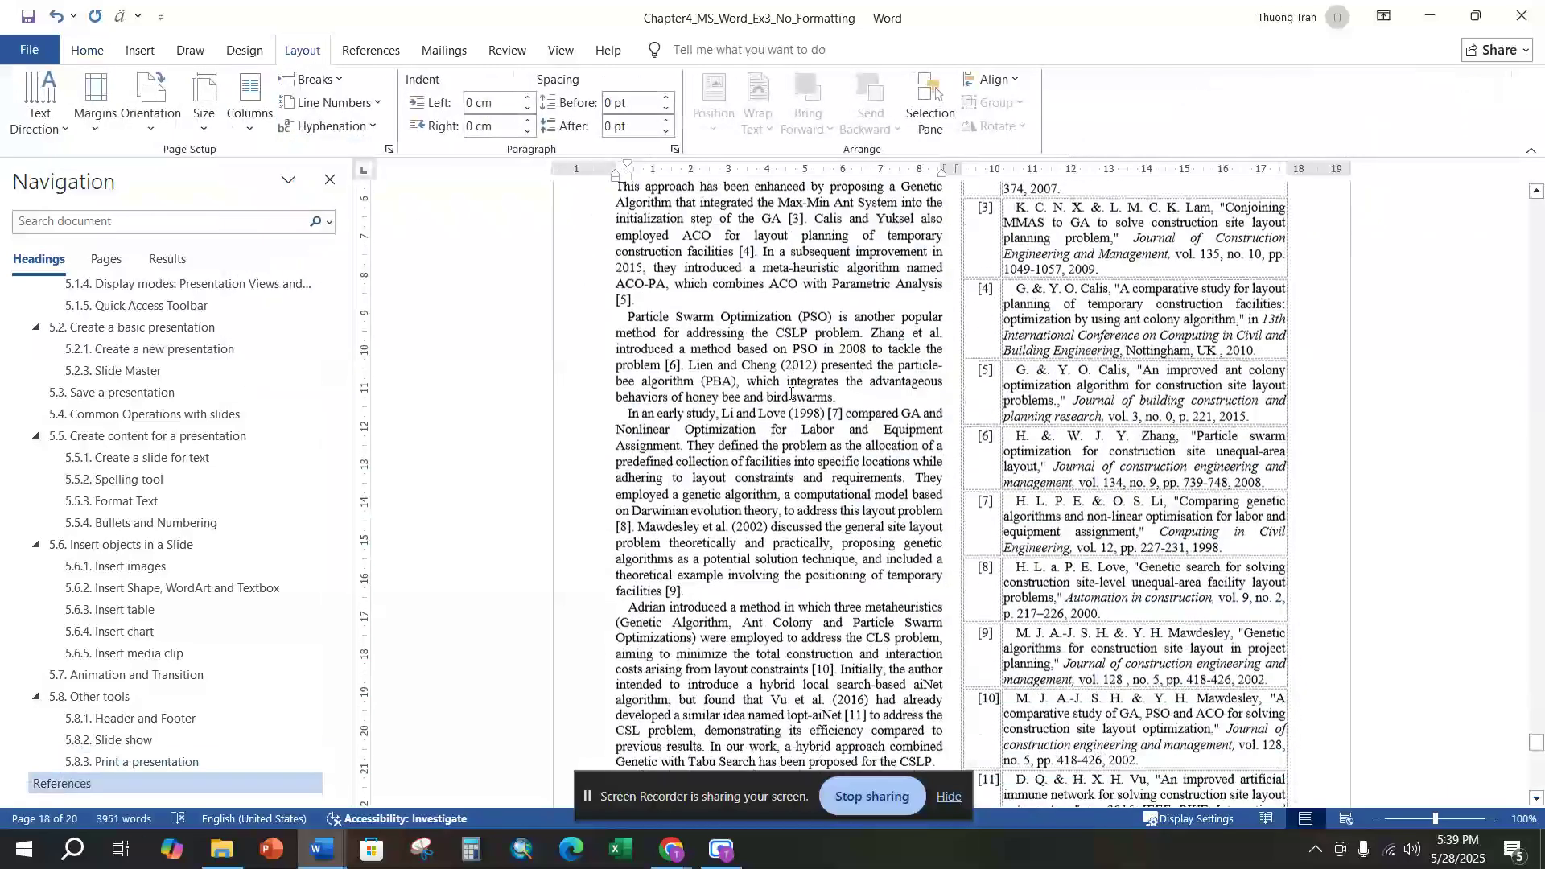
scroll(789, 393, up, 10)
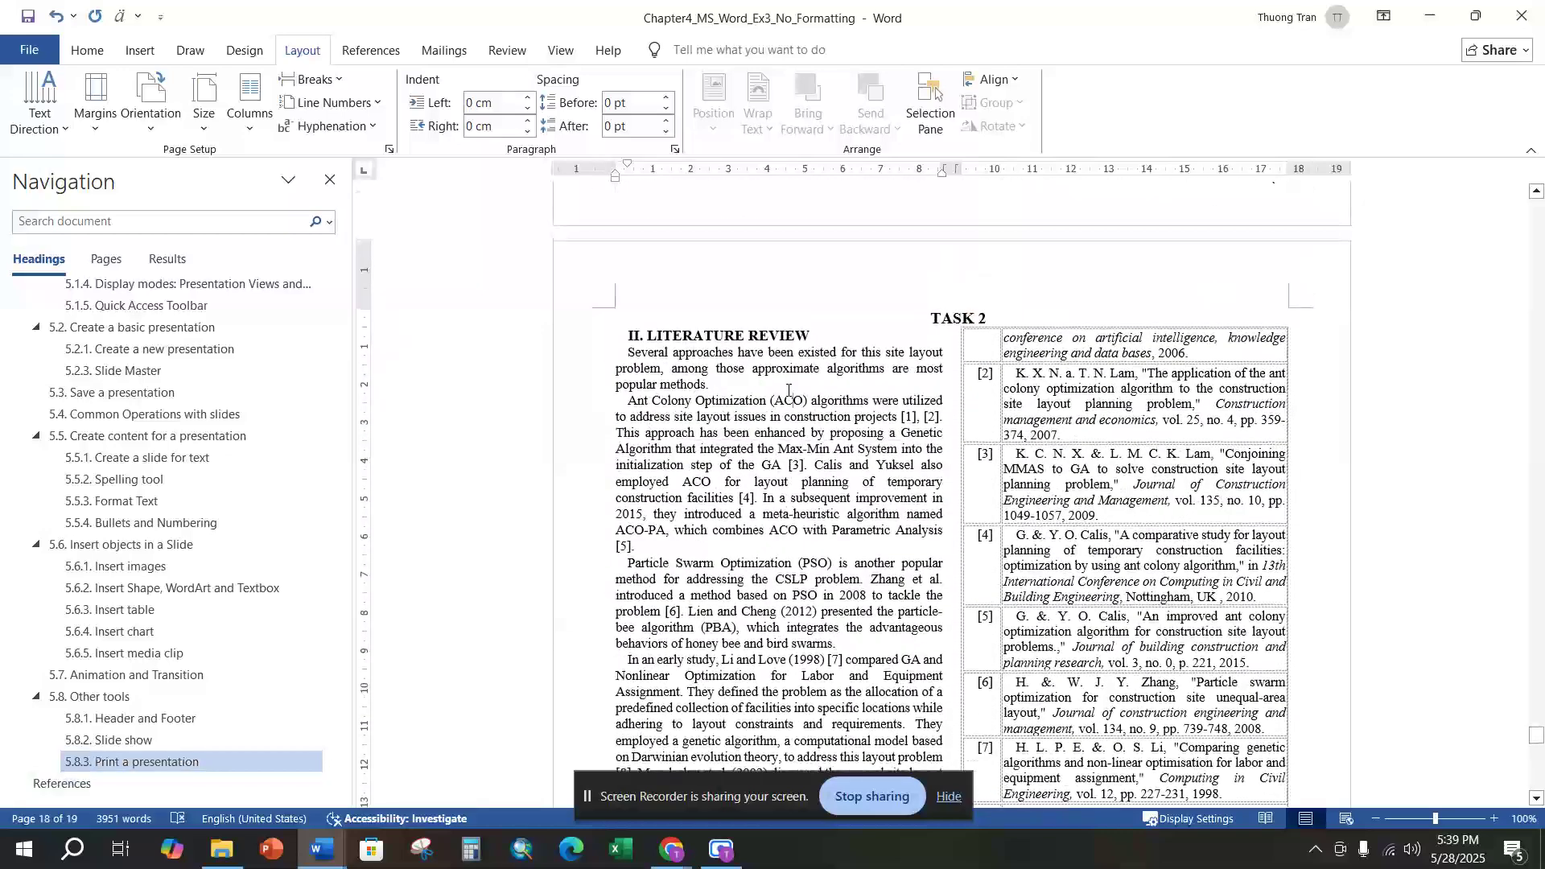
scroll(788, 391, up, 3)
scroll(787, 391, up, 3)
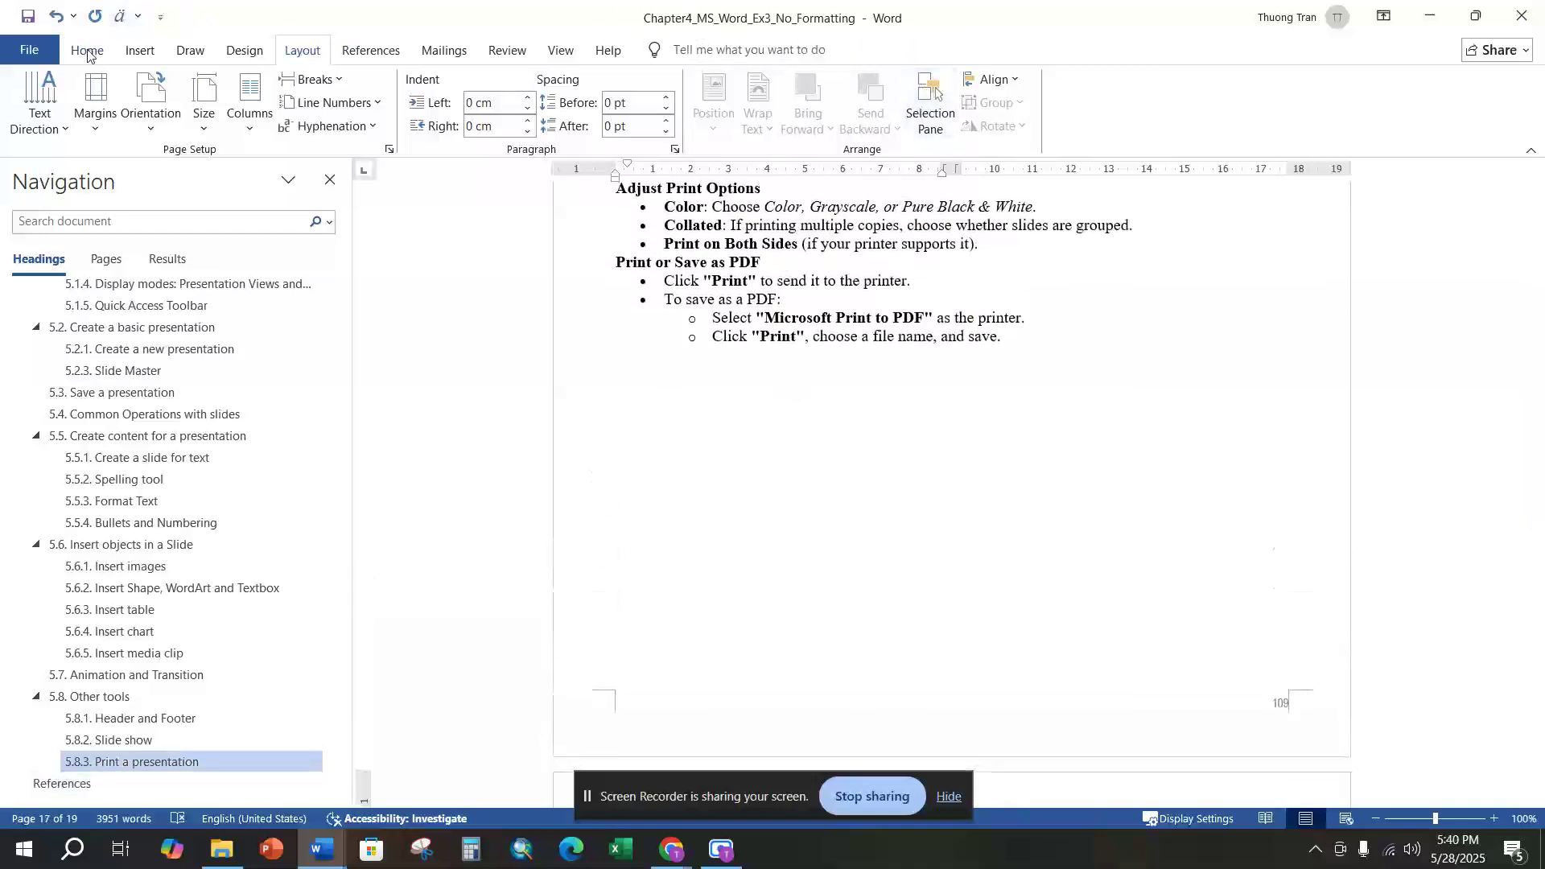
Save a copy of the document as Chapter4_MS_Word_Ex3_YourName in the 2ndsem_FIT102 folder.
click(50, 48)
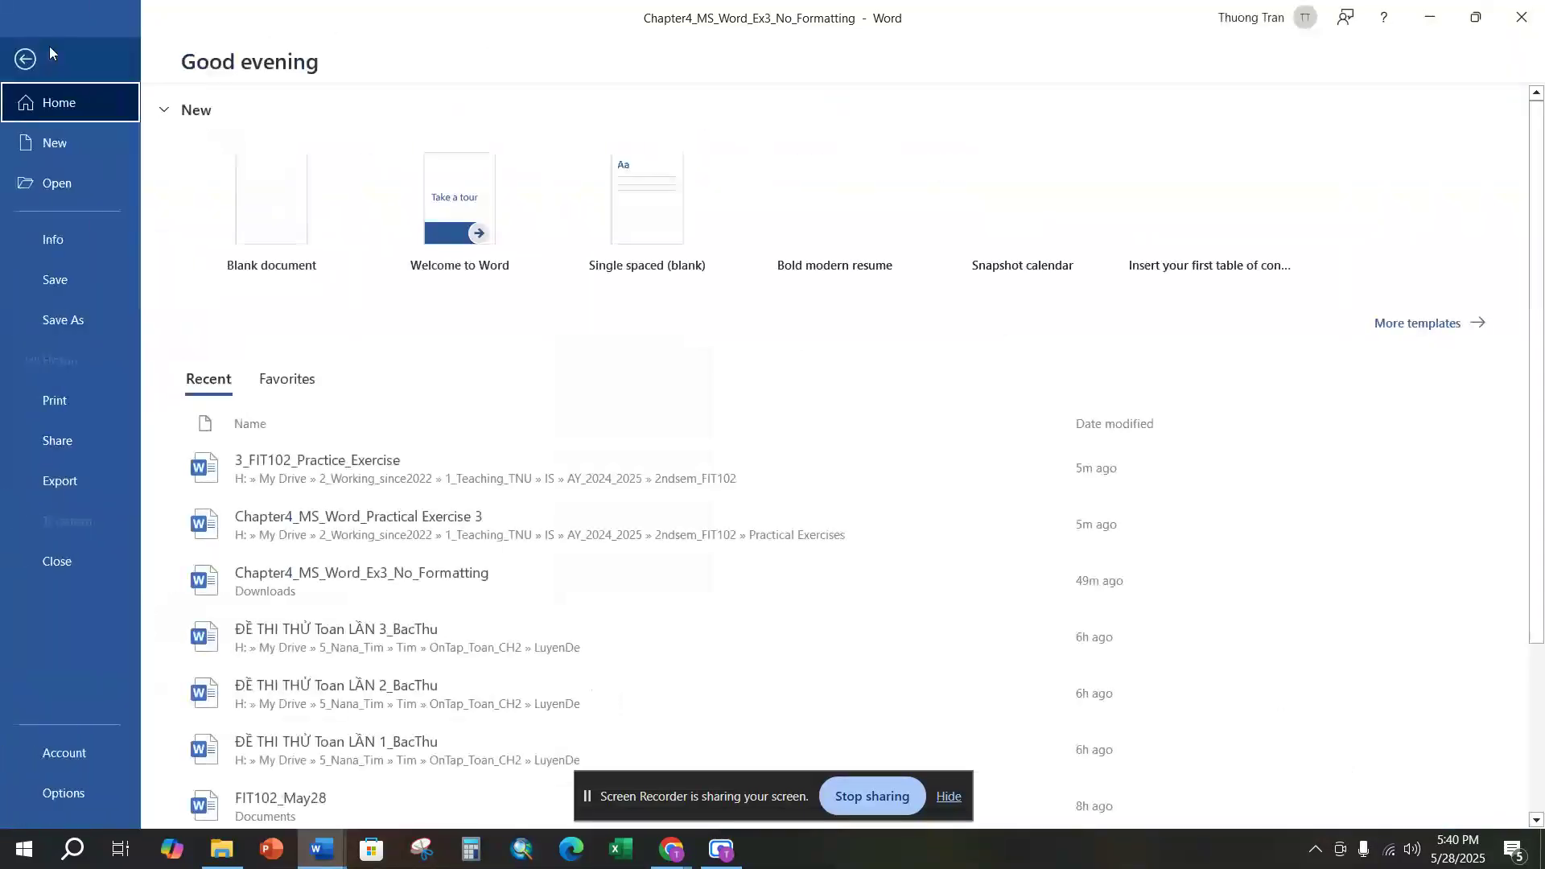
click(75, 324)
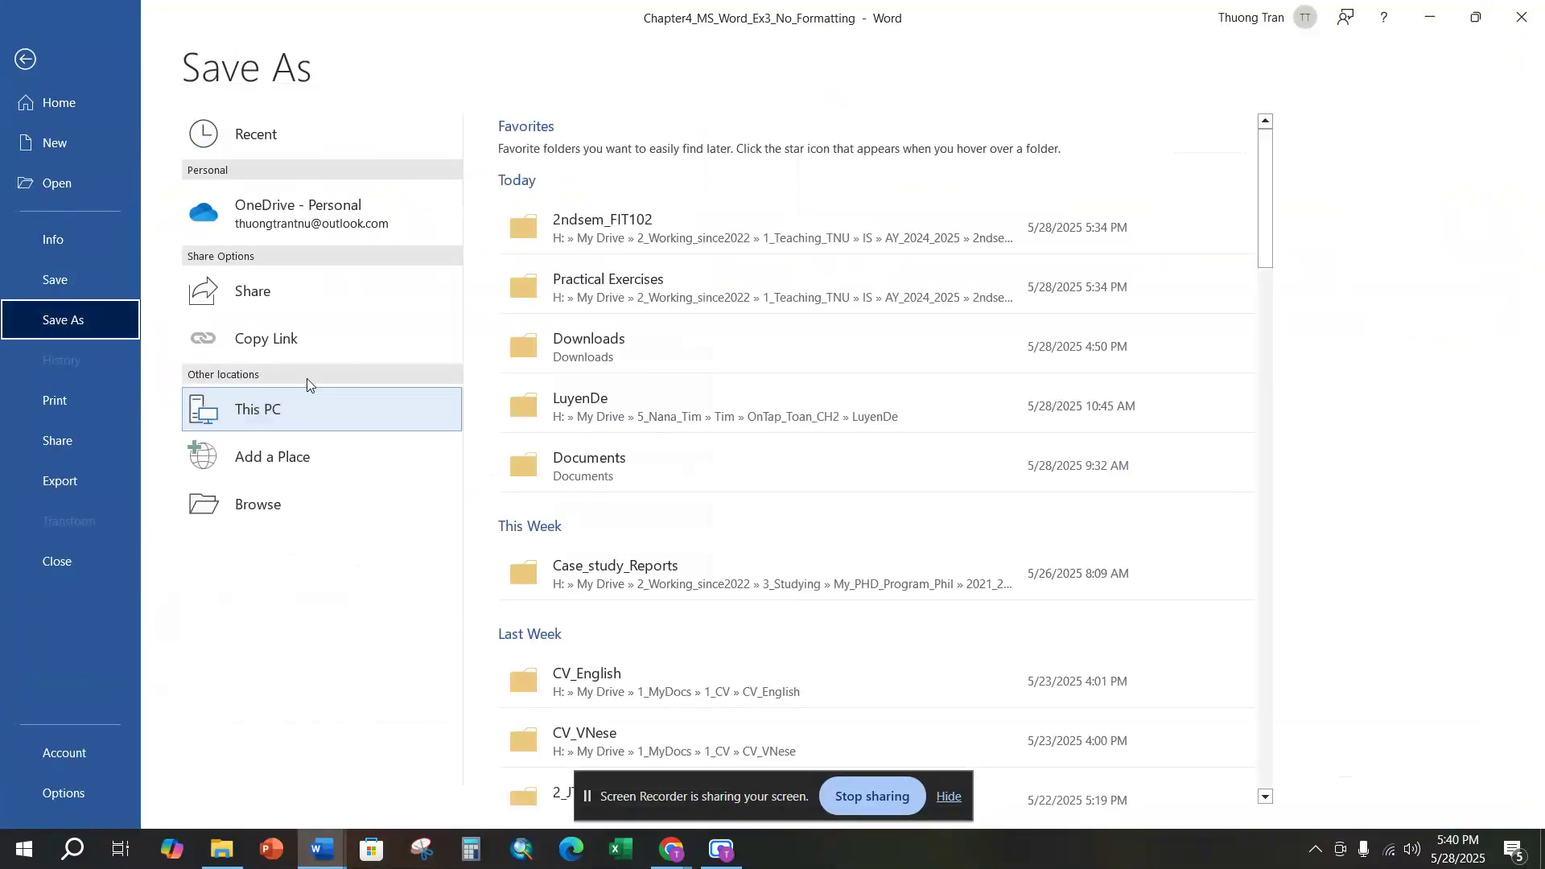
click(555, 220)
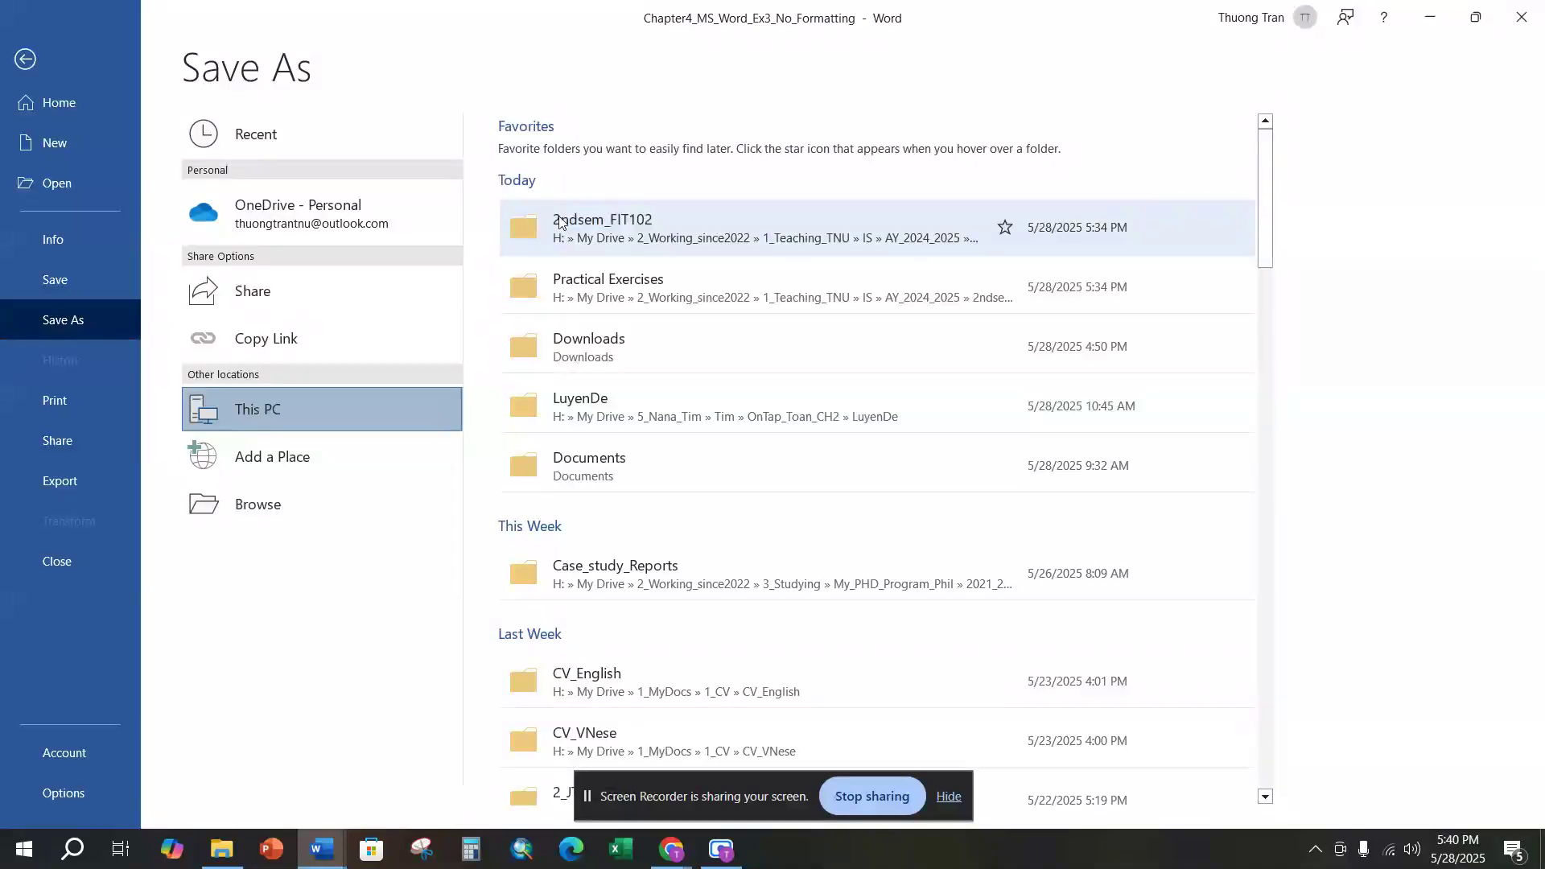
click(363, 363)
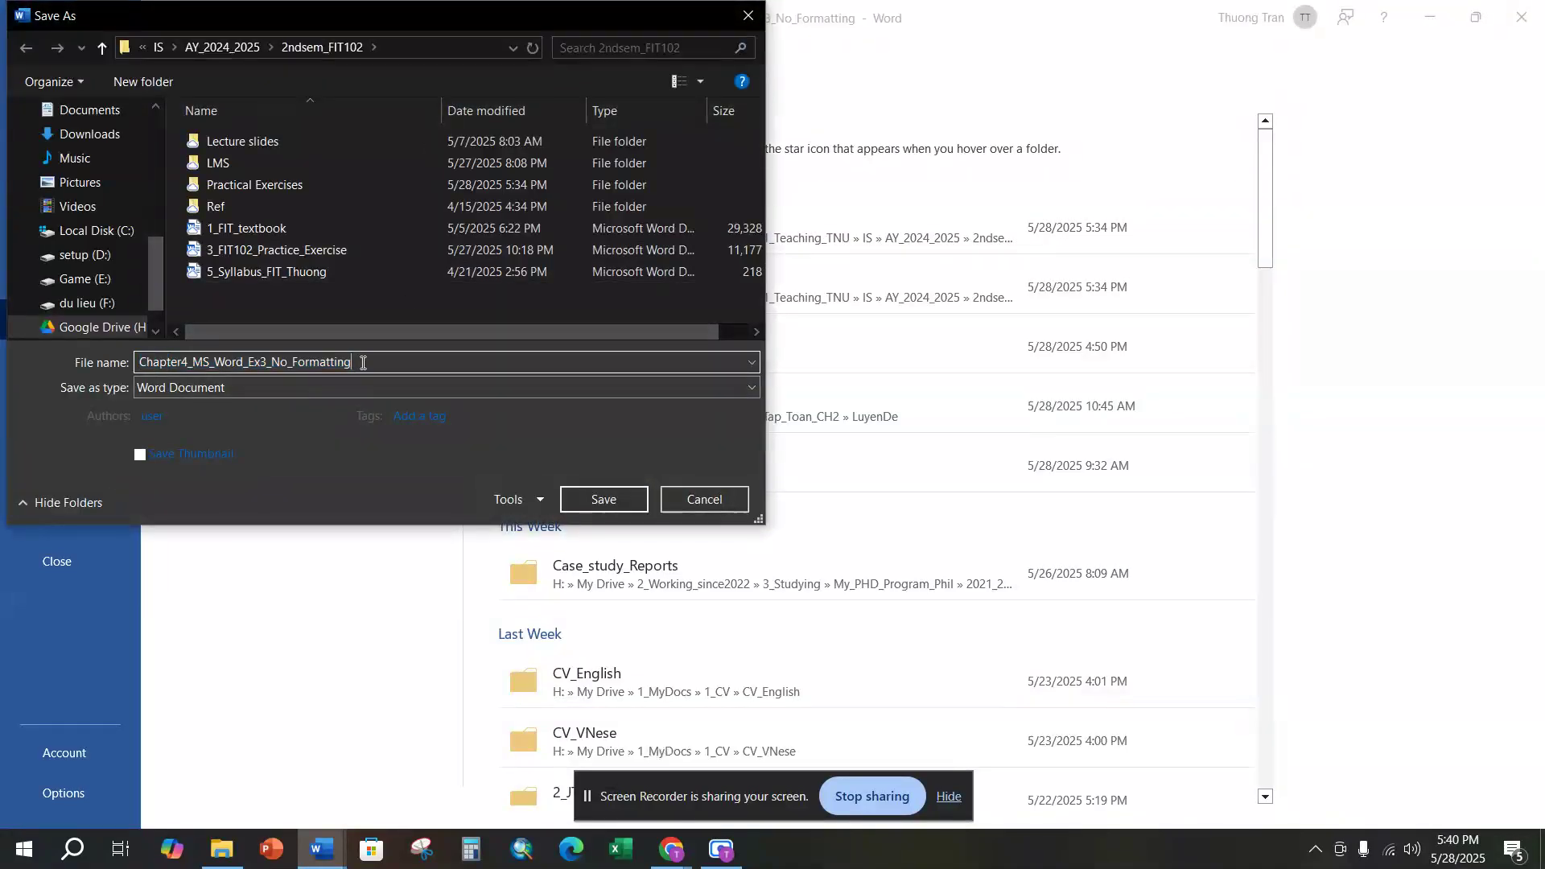
drag(356, 363, 272, 368)
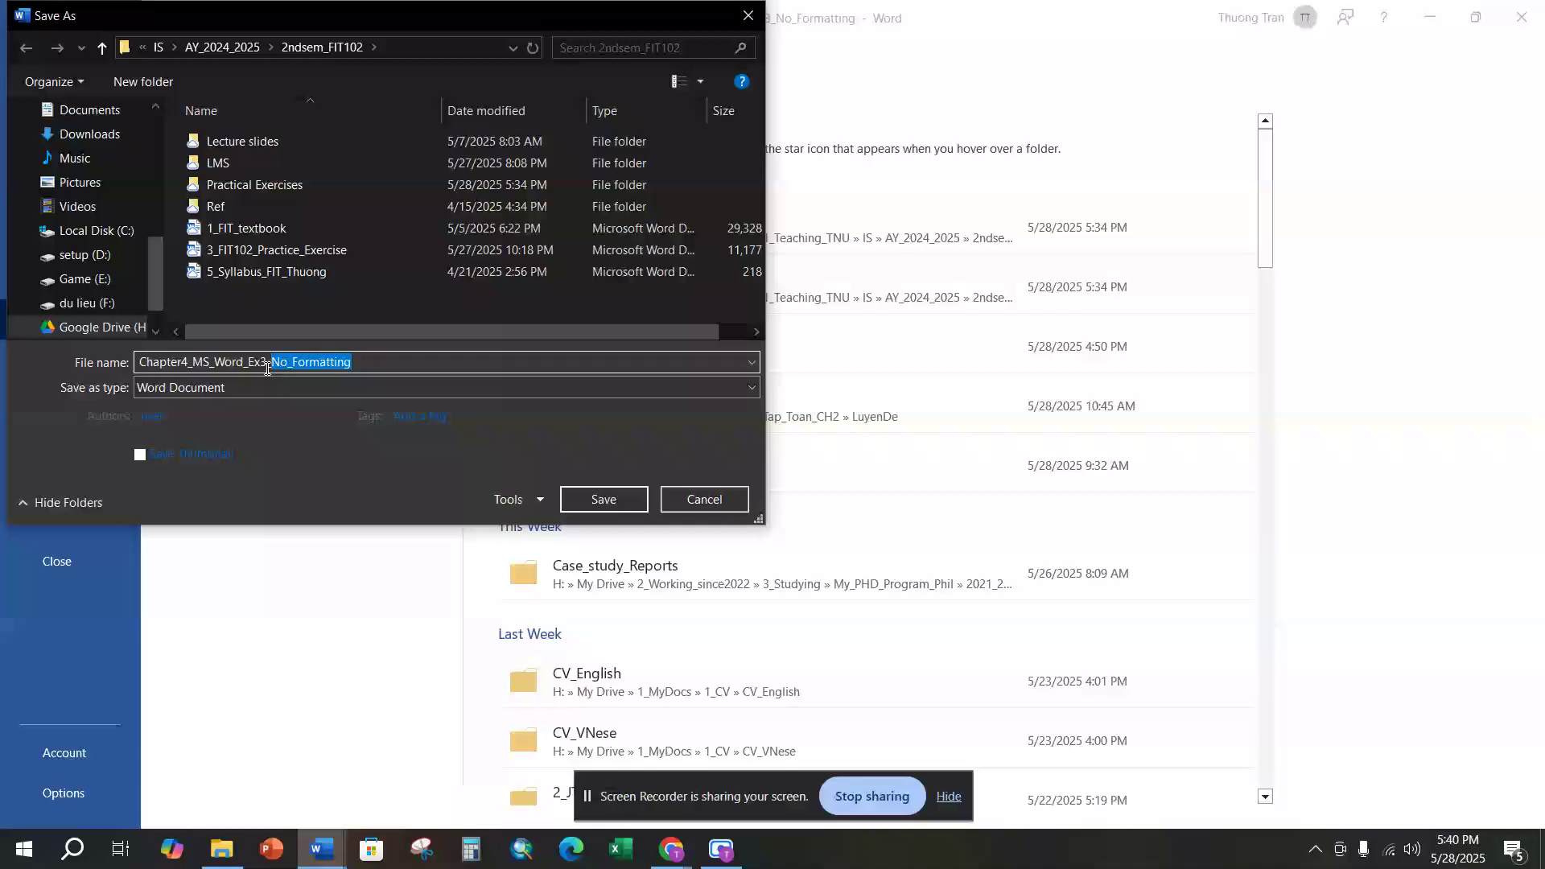
text(YOU)
key(BackSpace)
key(BackSpace)
key(Caps_Lock)
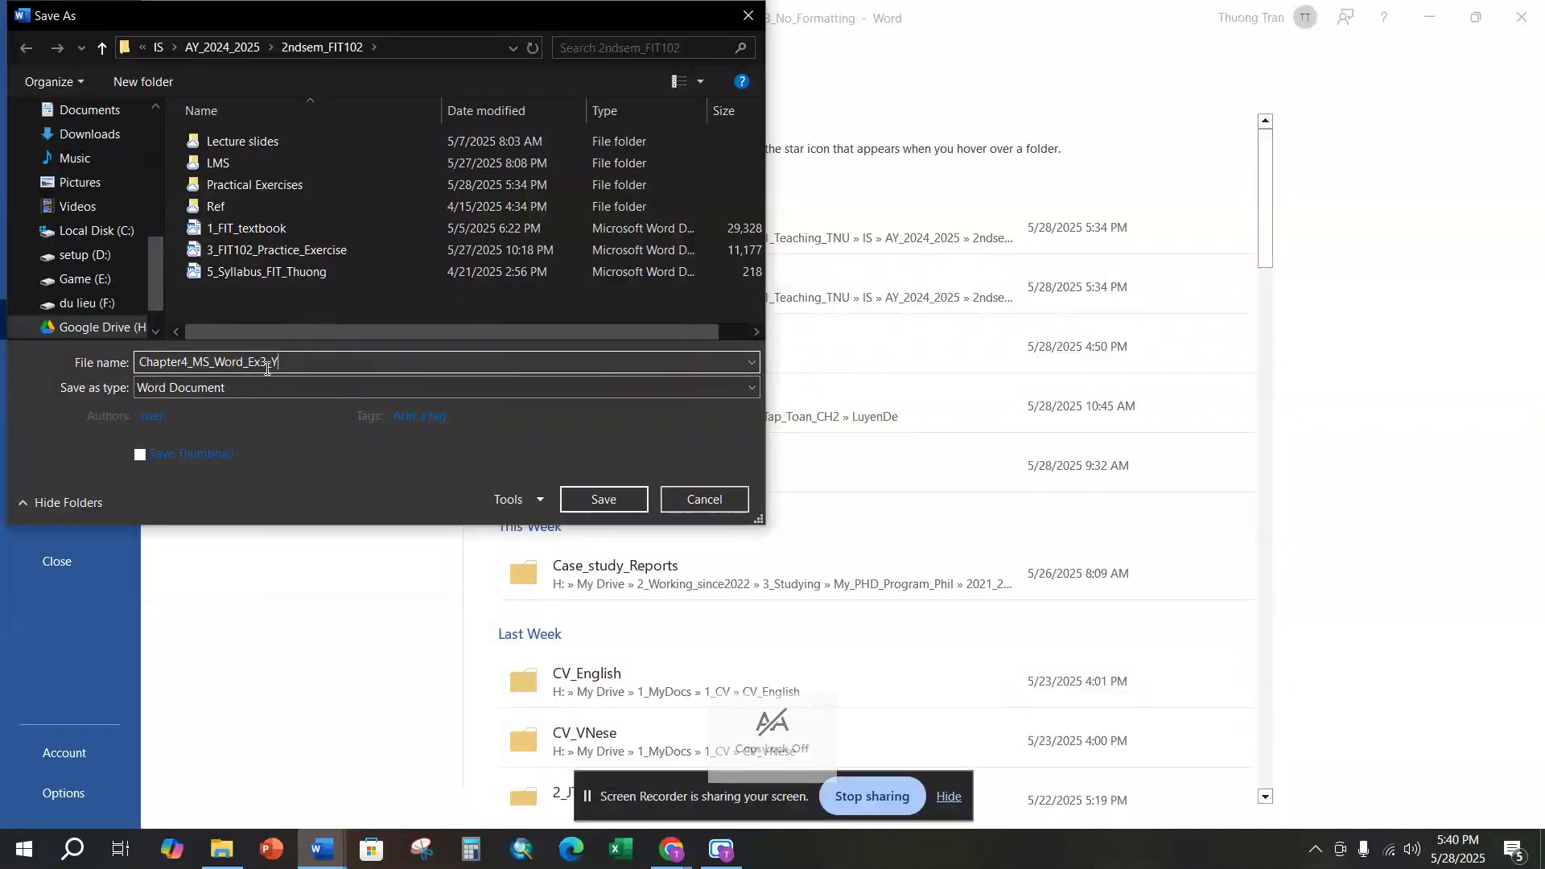
text(o)
text(urName)
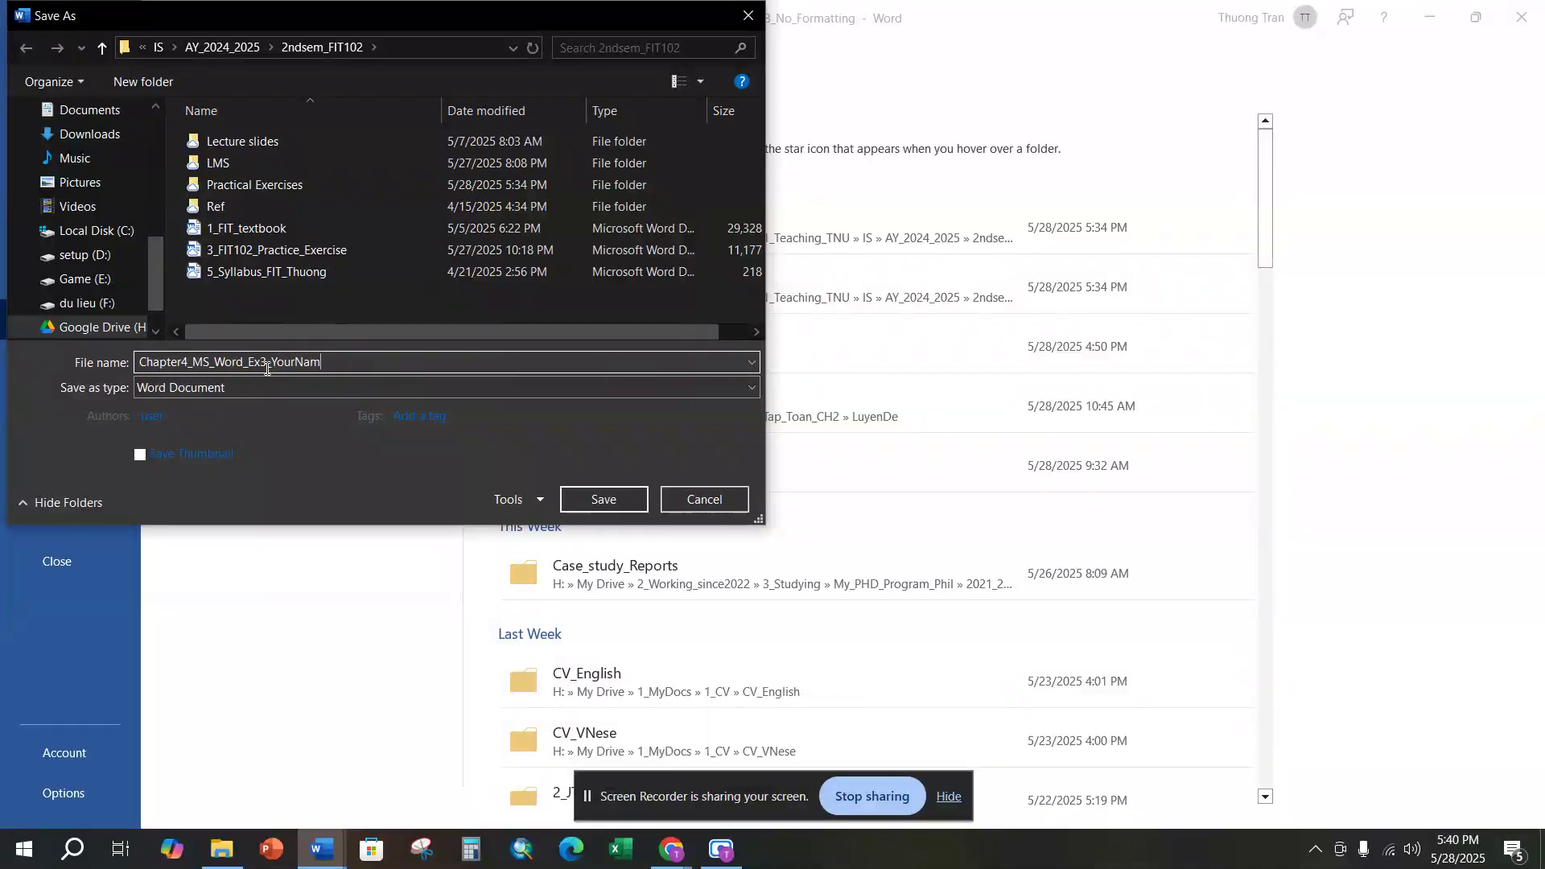
click(605, 501)
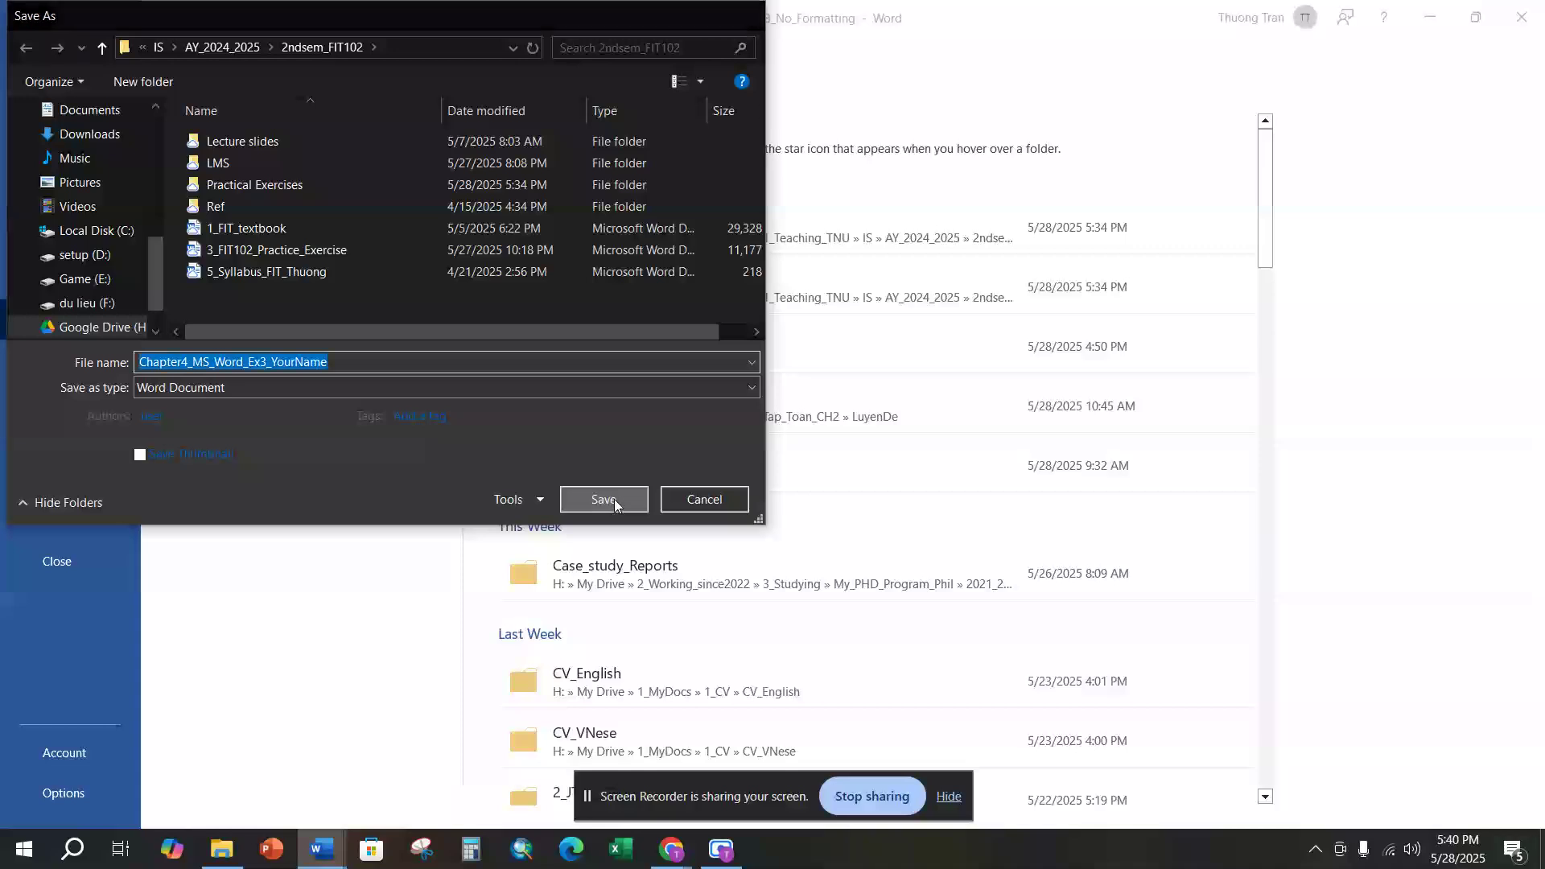
scroll(825, 479, up, 5)
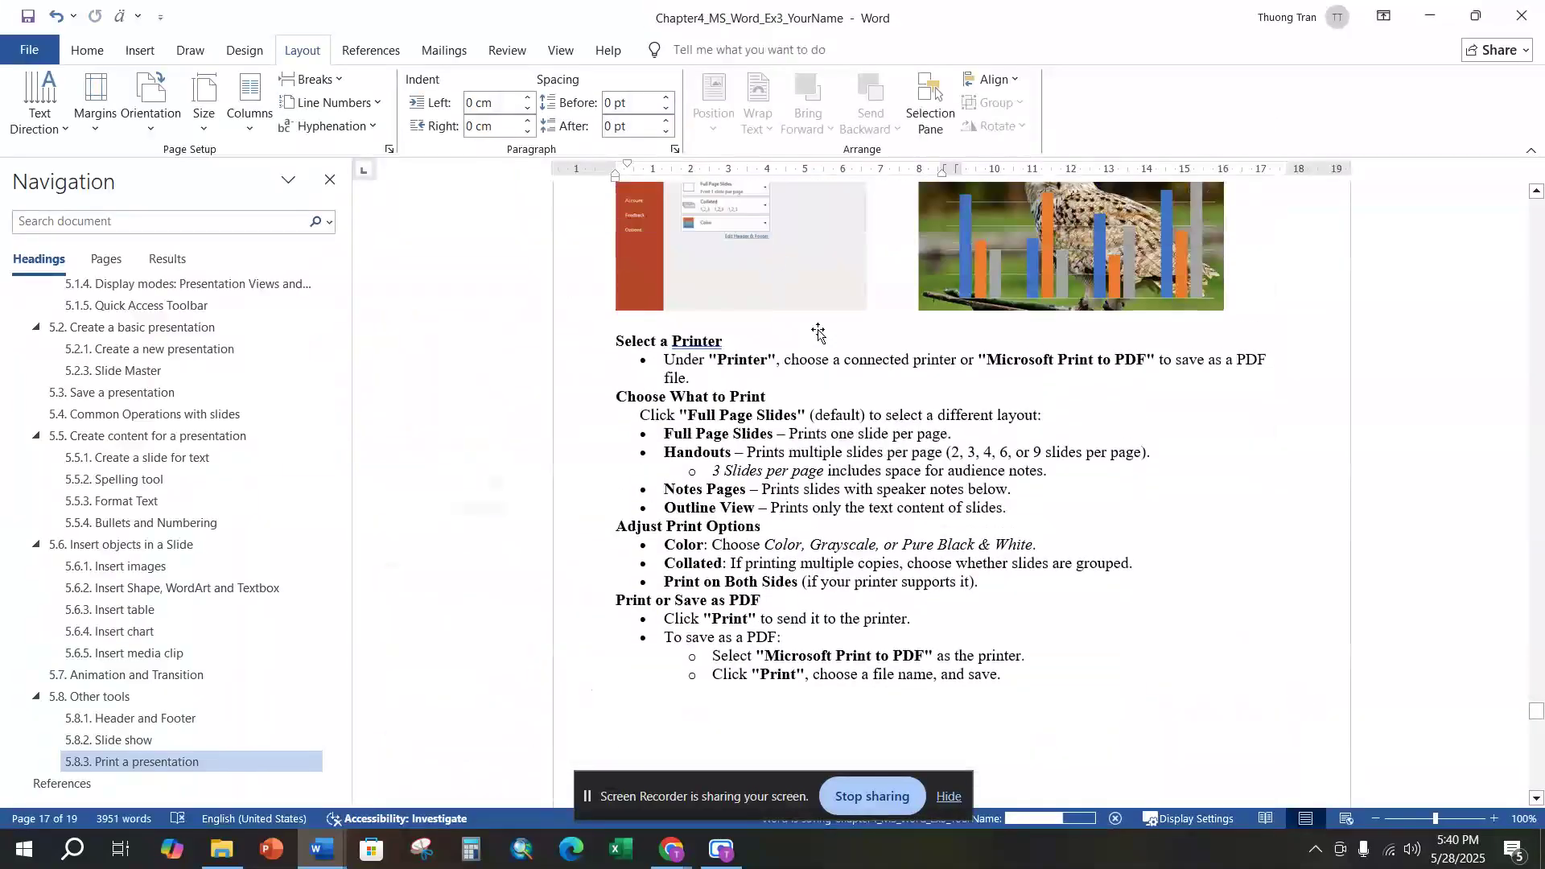